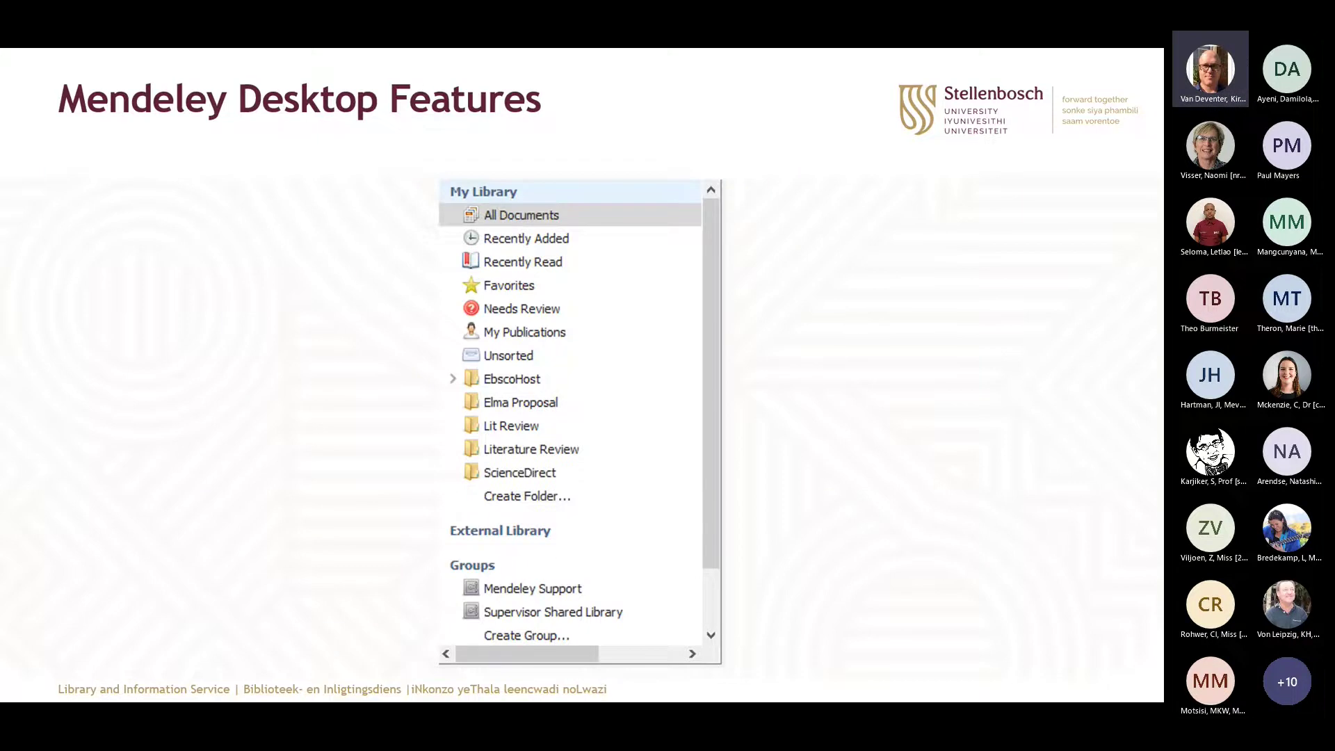
Switch to Mendeley Desktop and look through the full list of references in All Documents
key(alt+Tab)
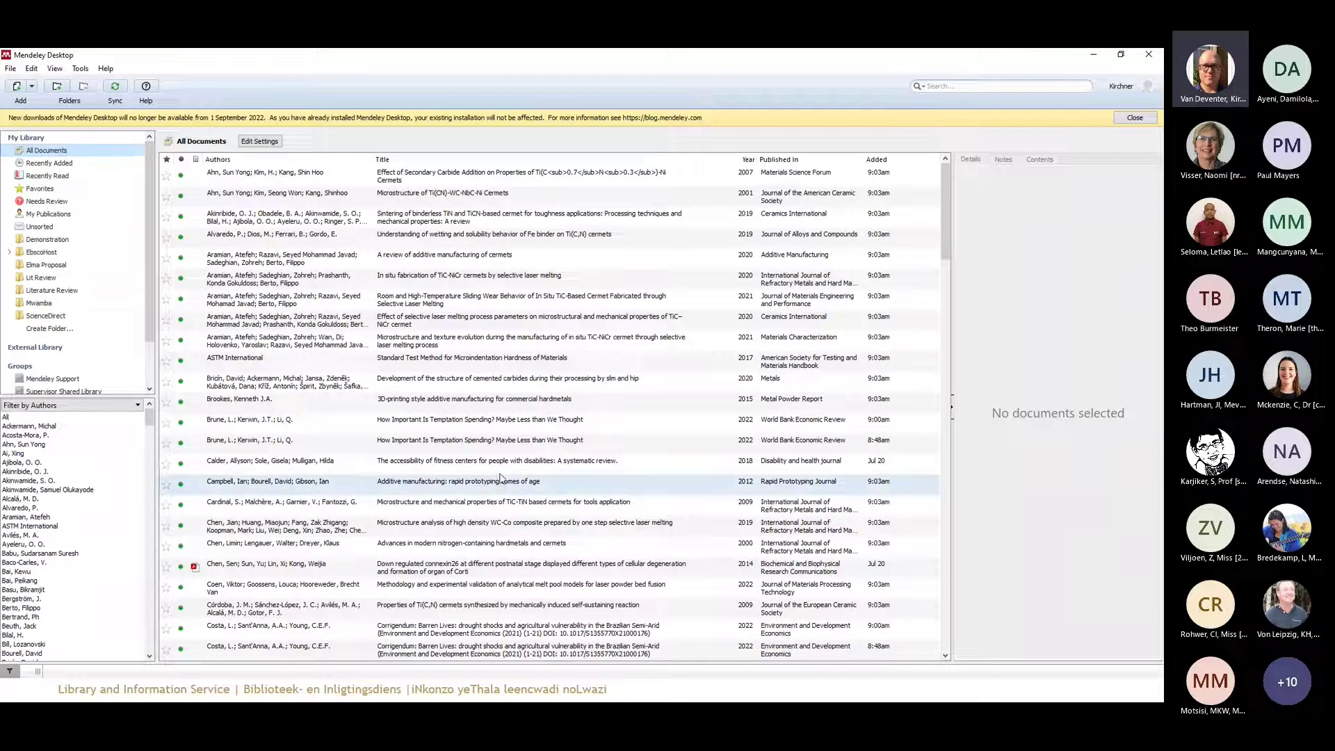
scroll(599, 442, down, 7)
scroll(601, 442, down, 20)
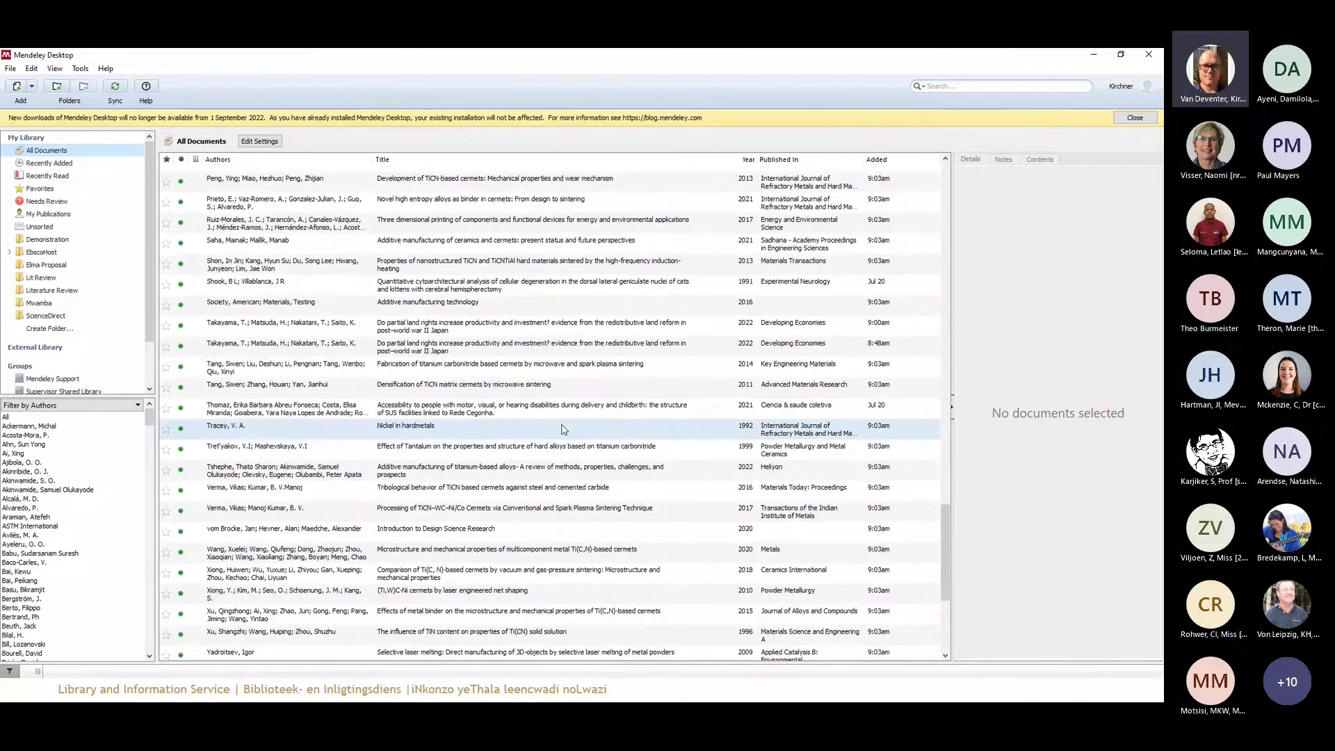
scroll(563, 429, up, 20)
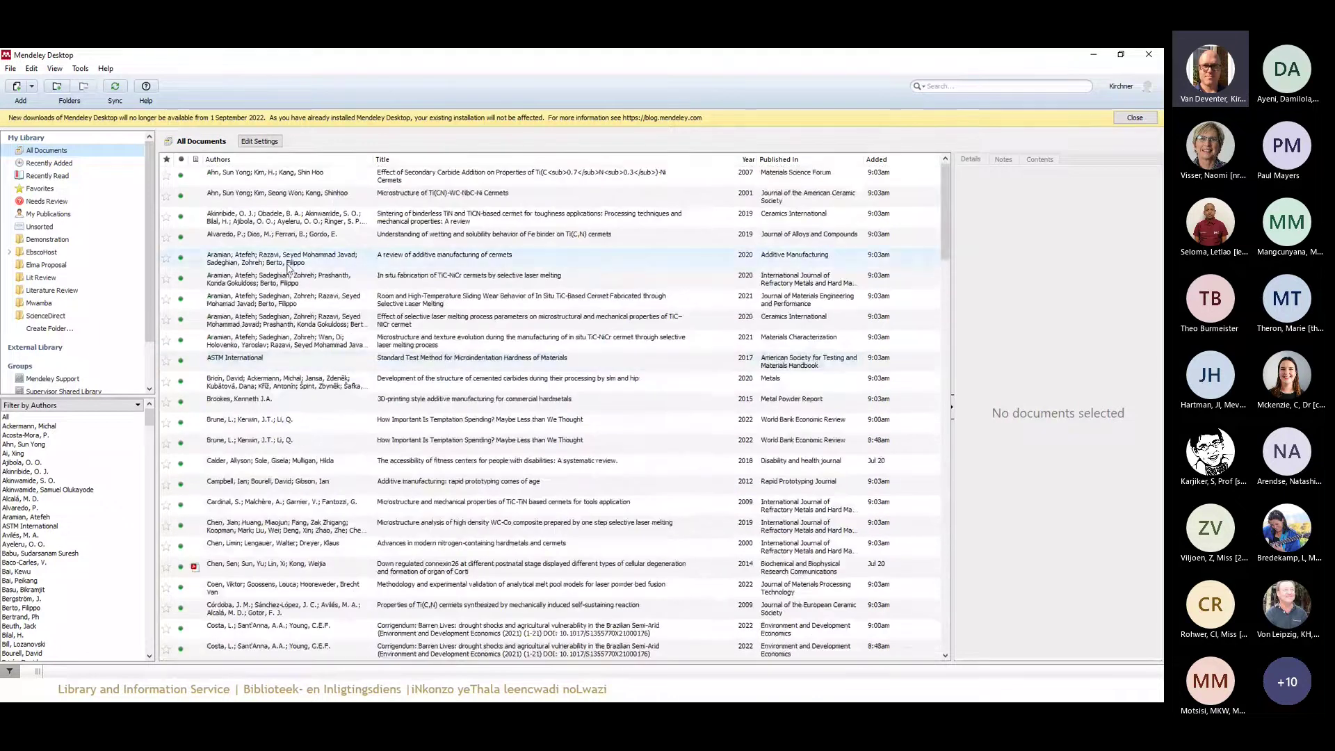
View the Literature Review, Demonstration and EbscoHost folders, then expand EbscoHost and view its 12 April 2022 subfolder
click(78, 267)
click(69, 290)
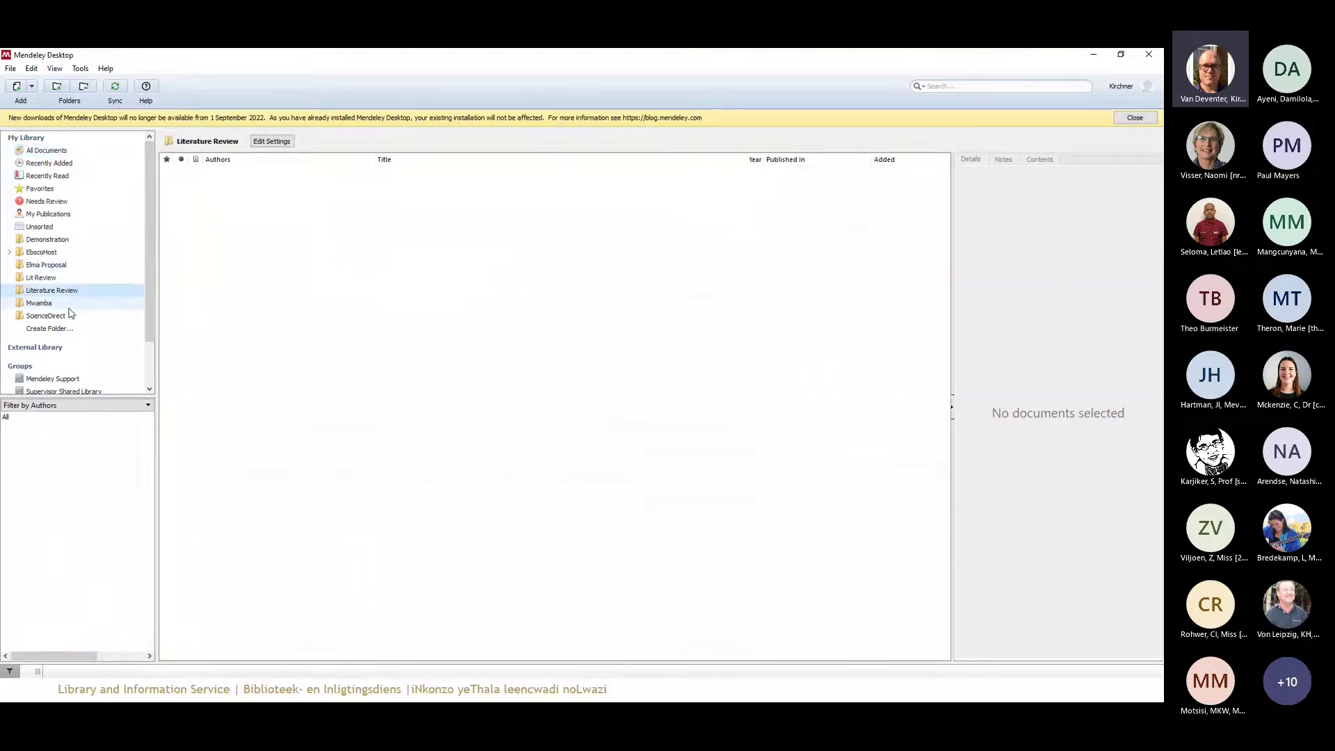
click(43, 240)
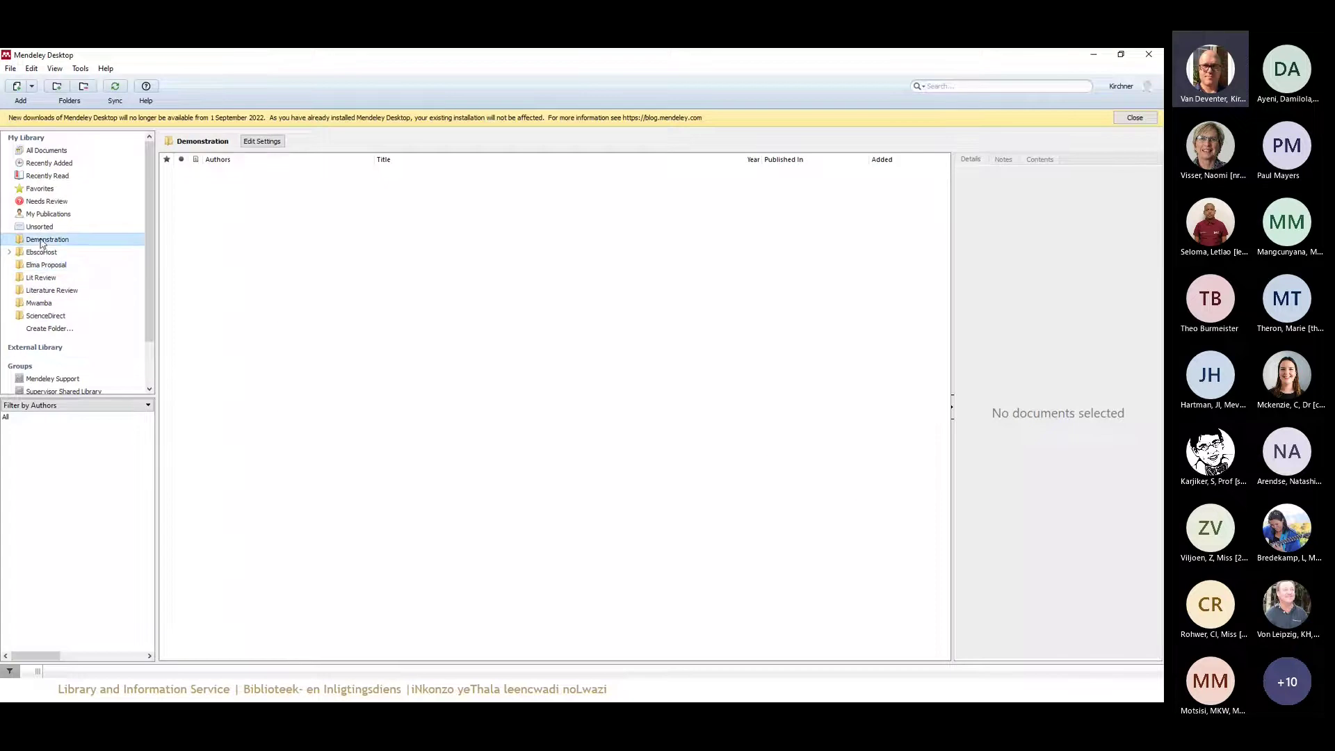
click(44, 253)
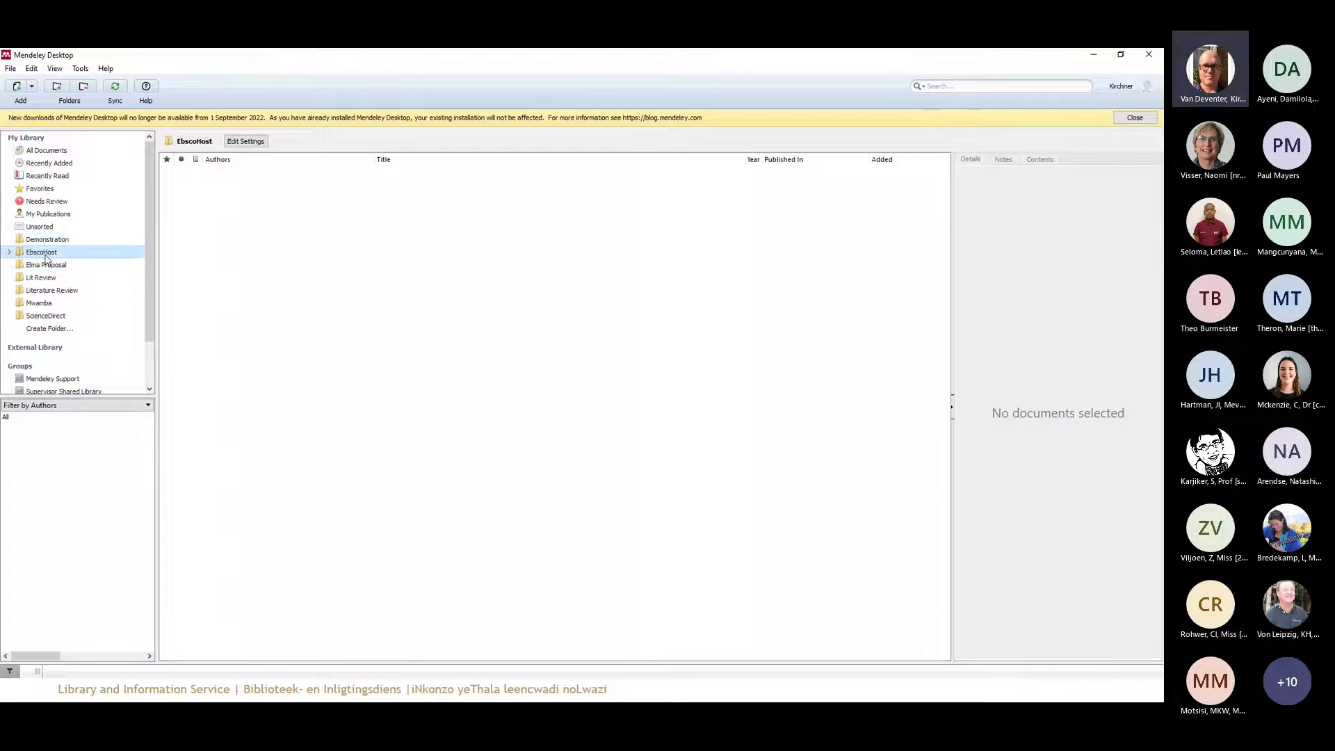
click(10, 251)
click(52, 268)
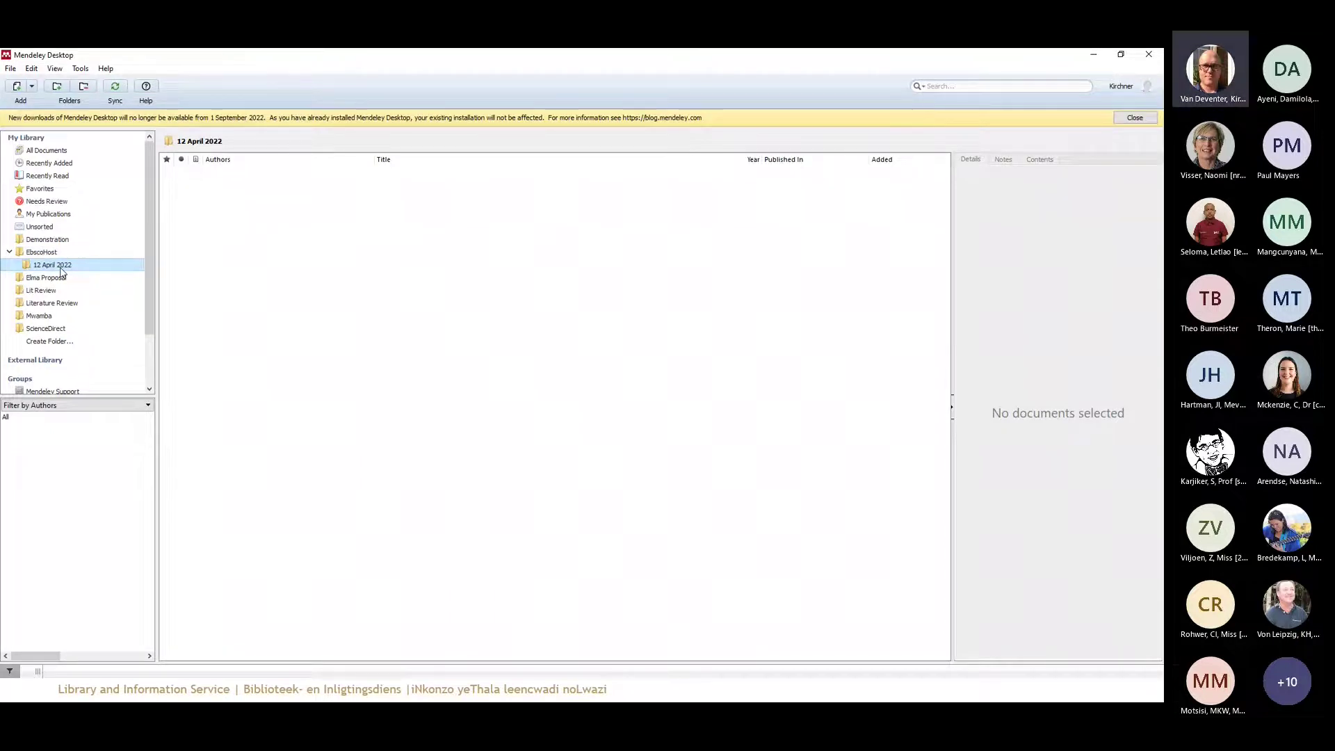
View the documents in the Mendeley Support and Supervisor Shared Library groups
scroll(61, 270, down, 2)
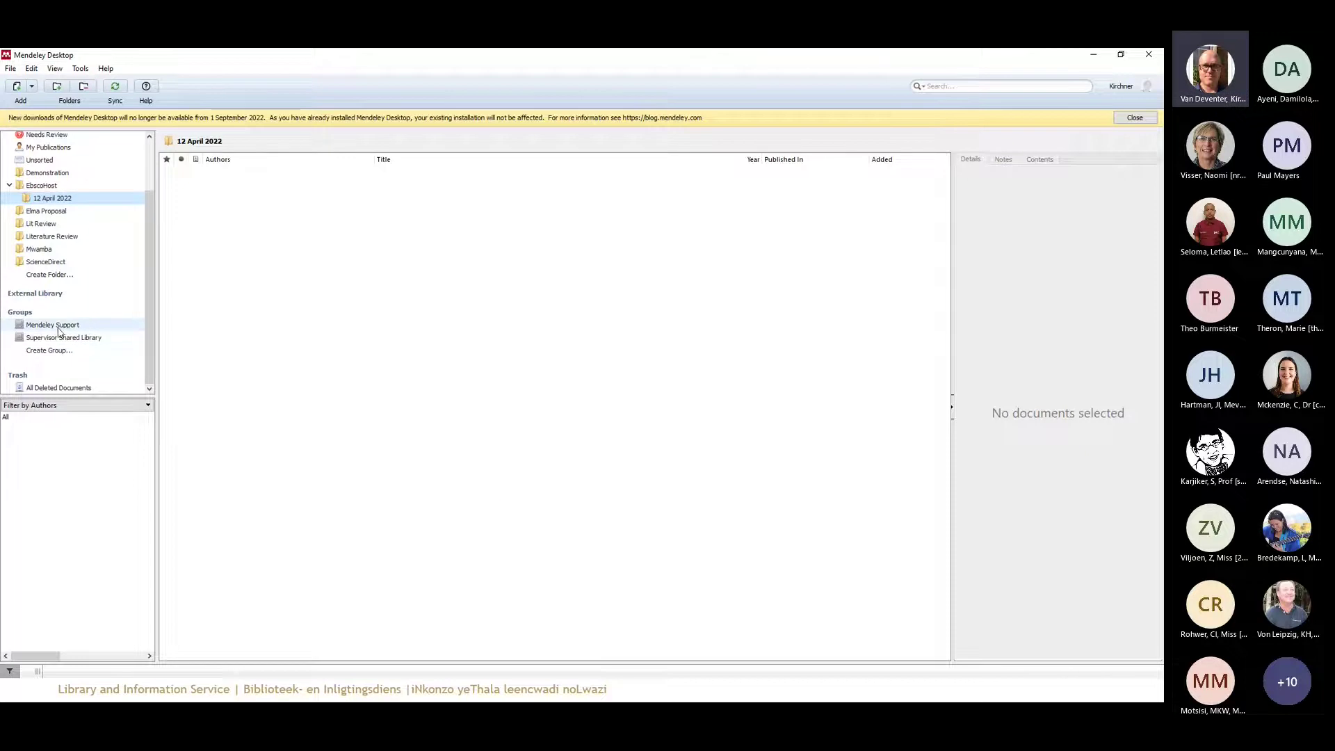
click(59, 326)
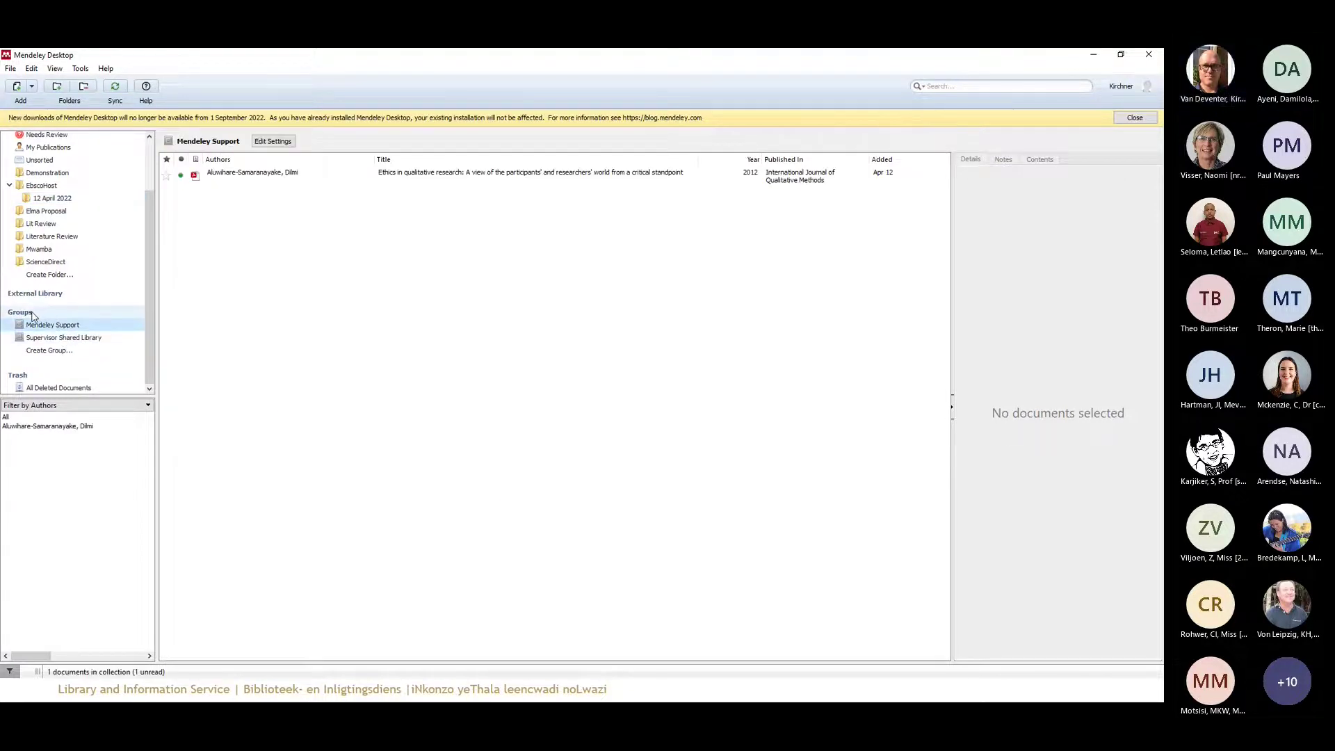
click(44, 339)
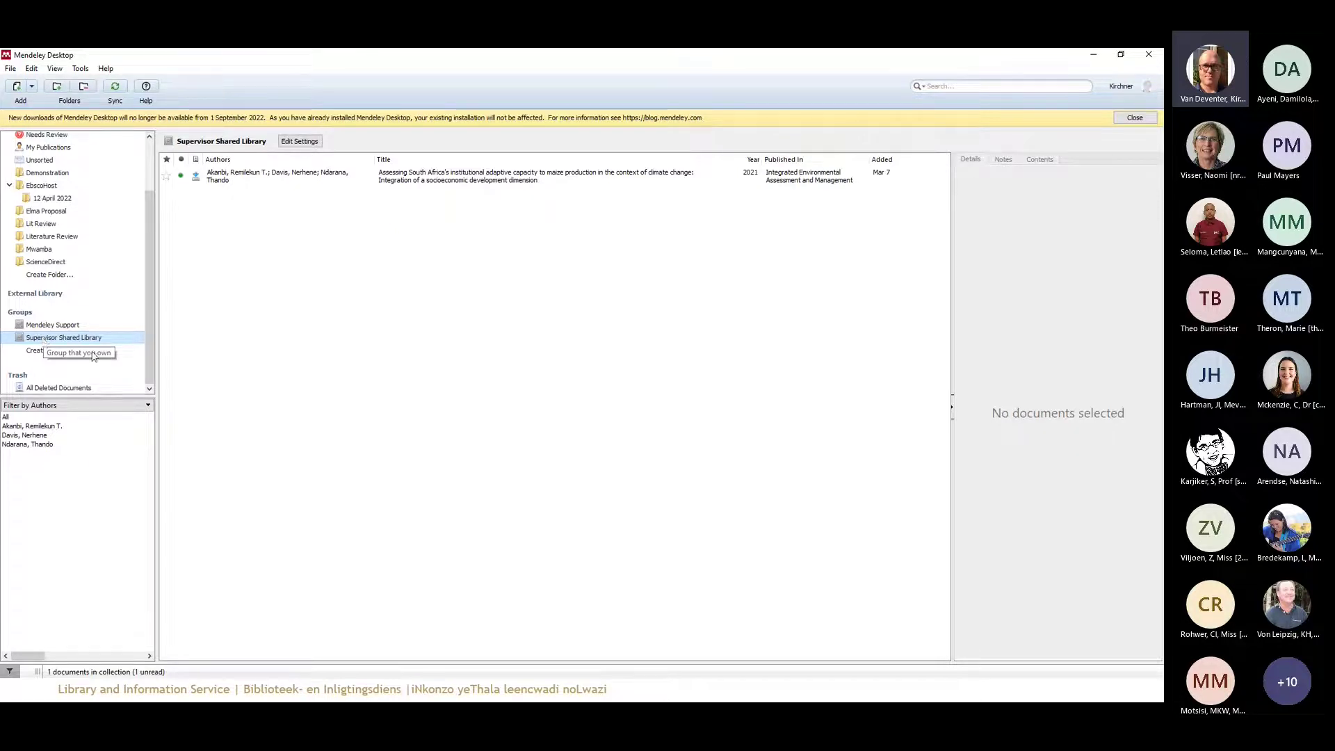
scroll(83, 317, up, 2)
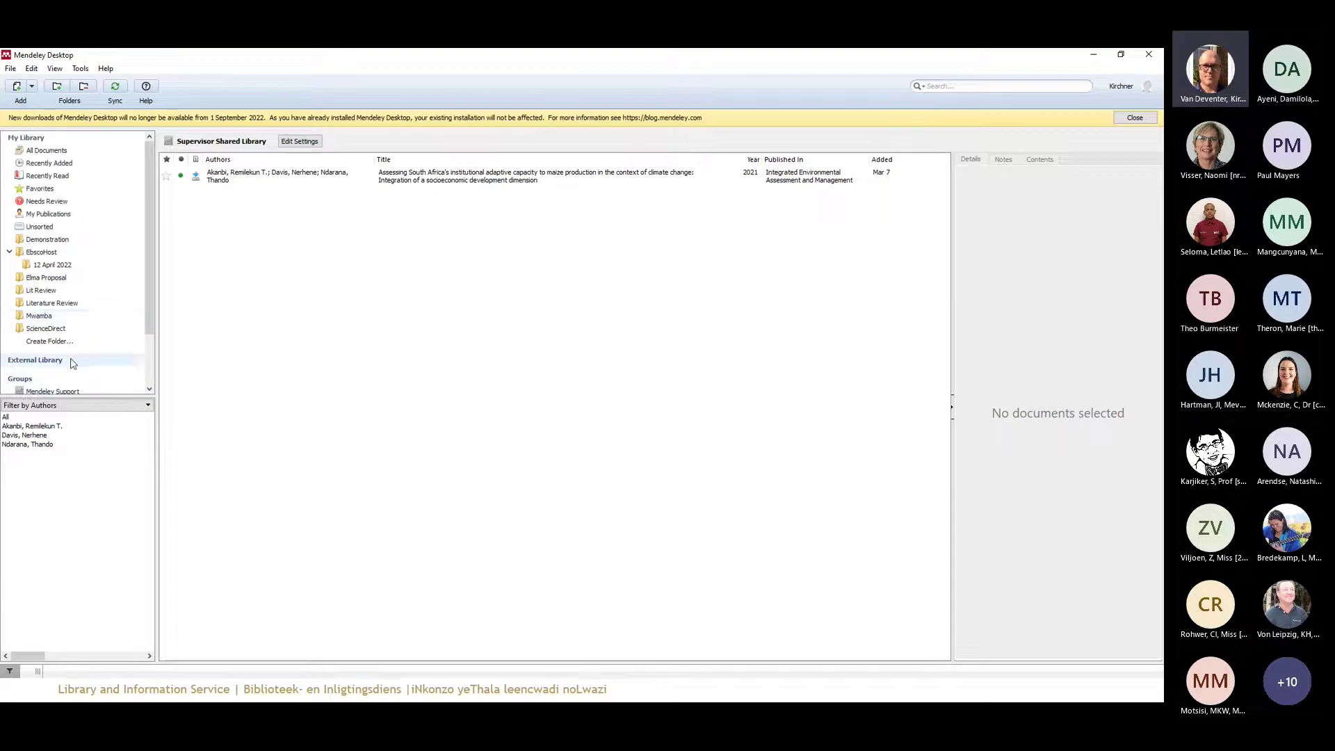
scroll(86, 370, down, 2)
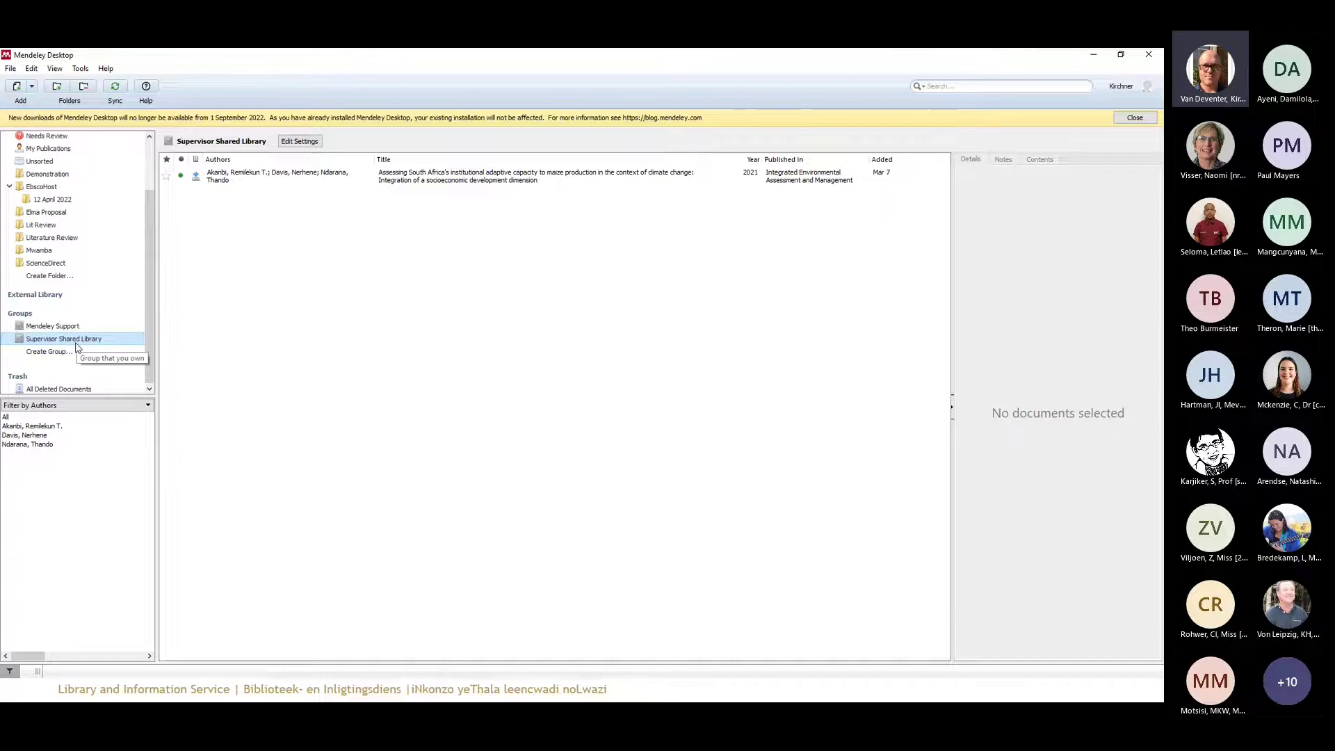
scroll(94, 365, down, 1)
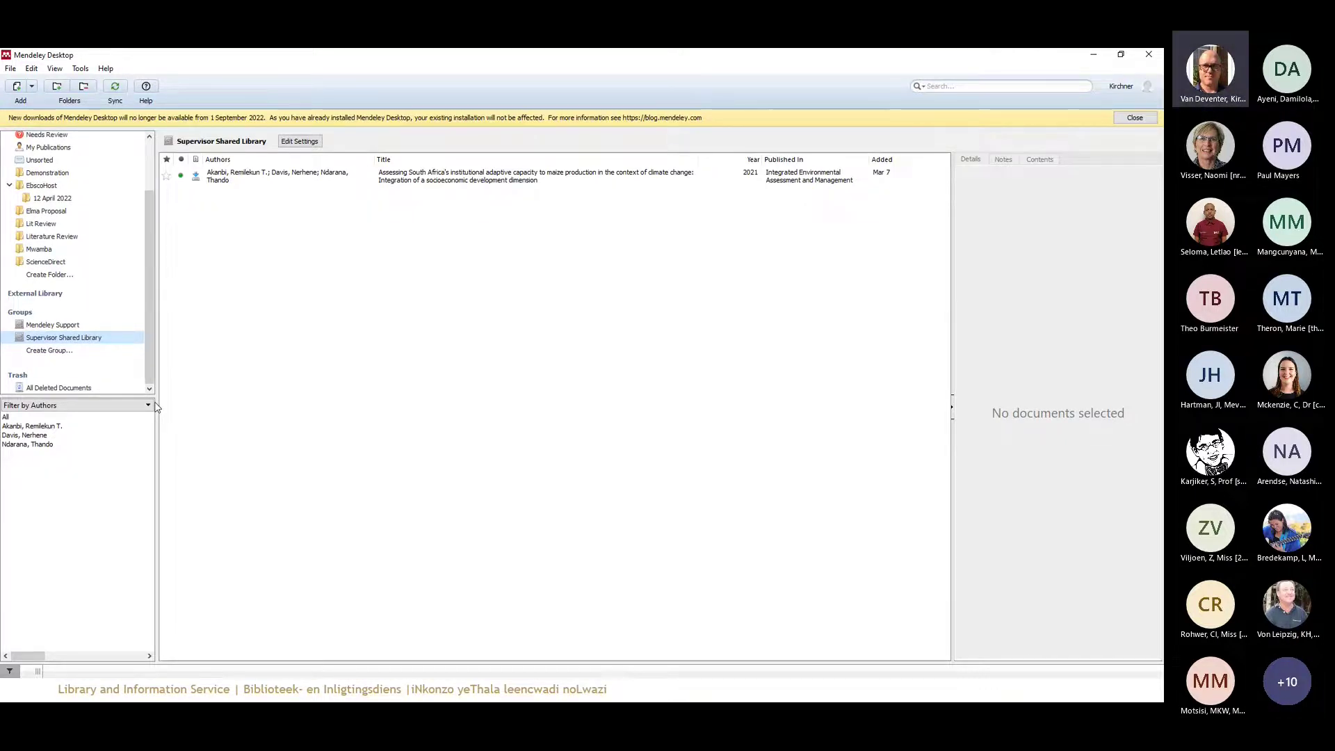
Return to All Documents and check the available filter types, keeping Filter by Authors
scroll(77, 278, up, 3)
click(47, 150)
click(79, 408)
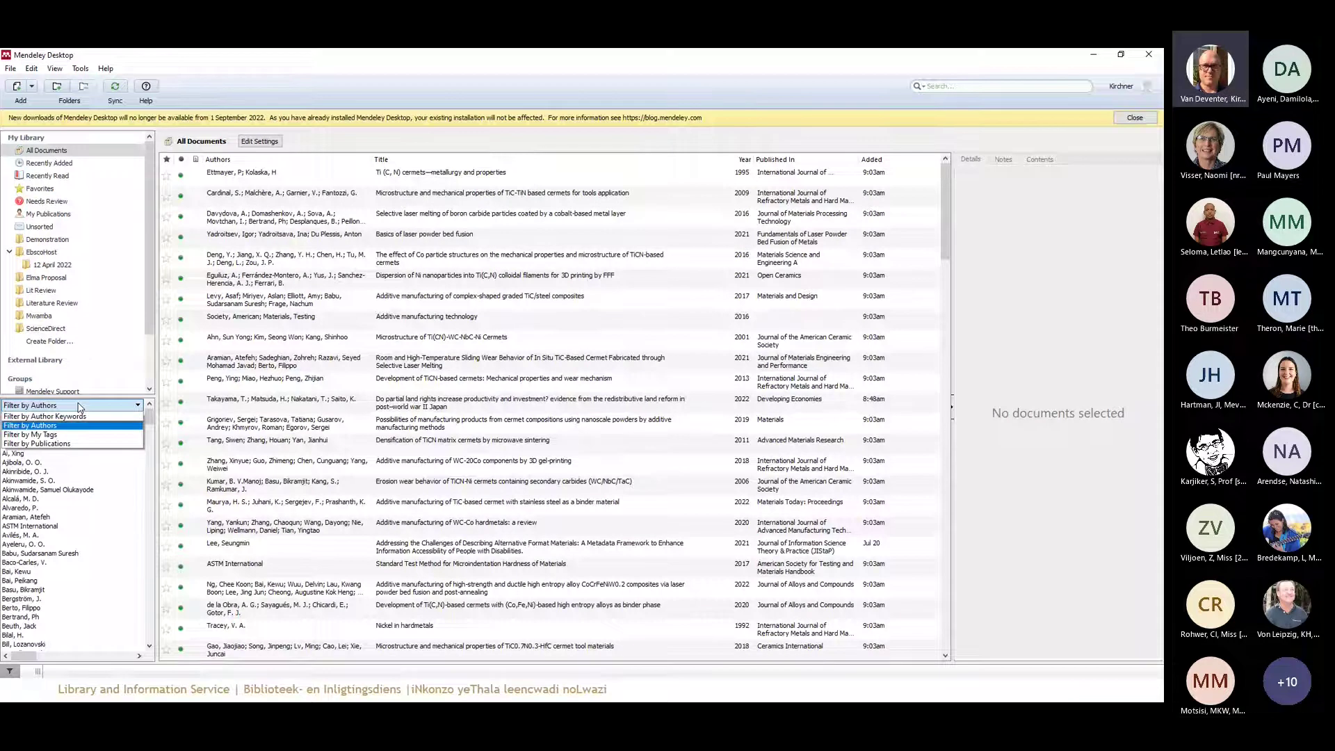
click(79, 408)
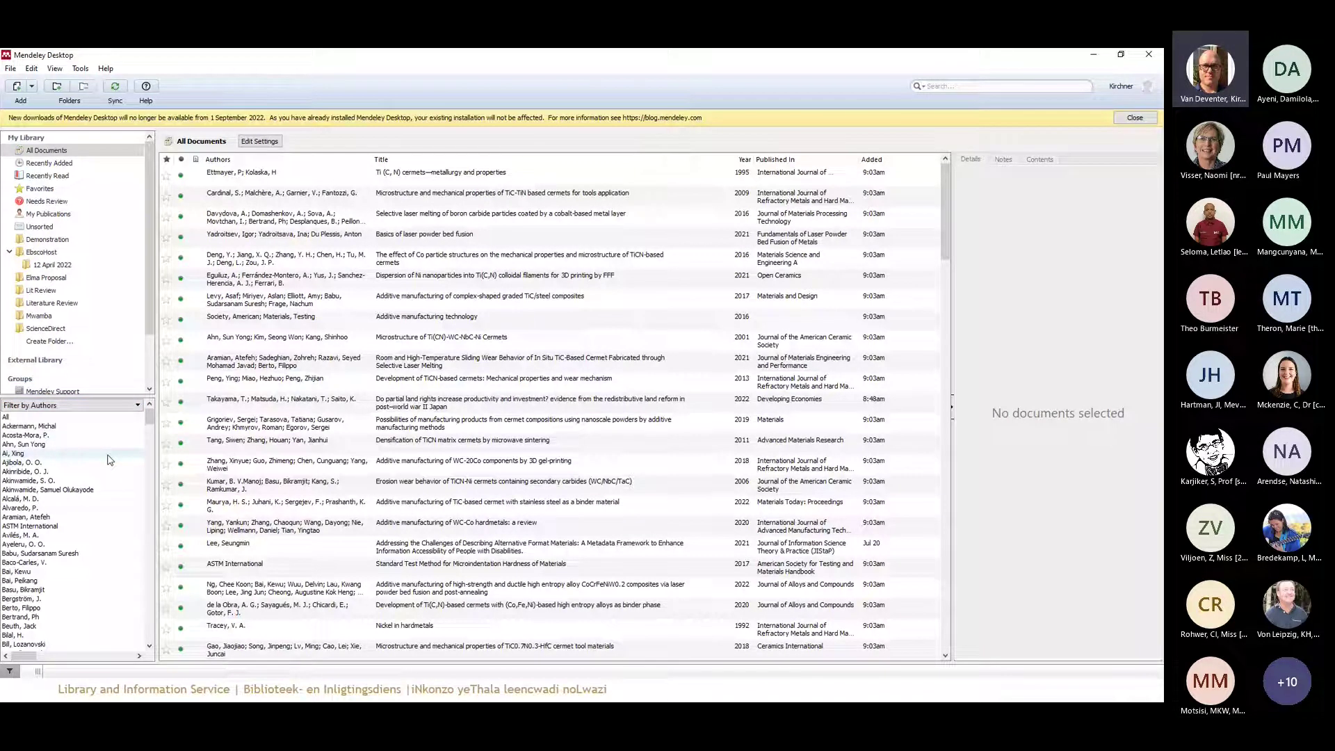
Filter the library by several individual authors whose surnames start with C, viewing each author's documents
scroll(108, 459, down, 10)
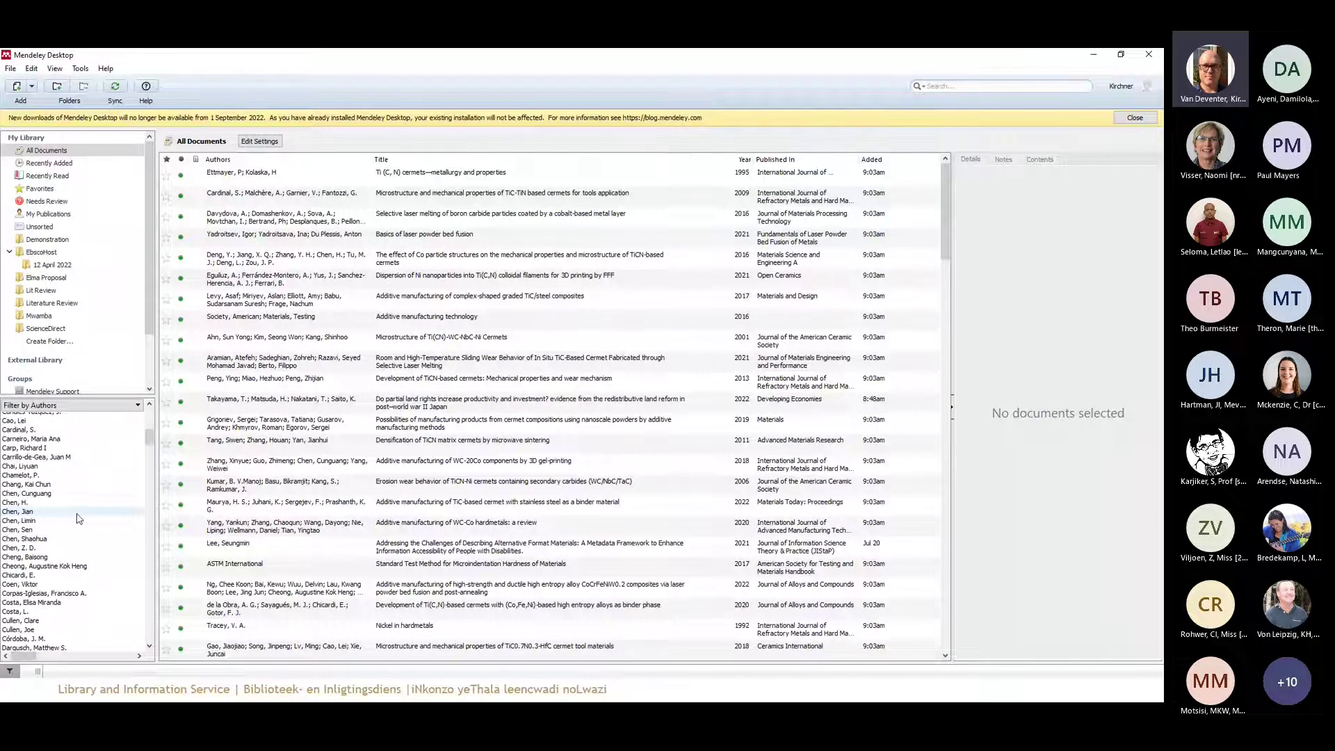
click(56, 530)
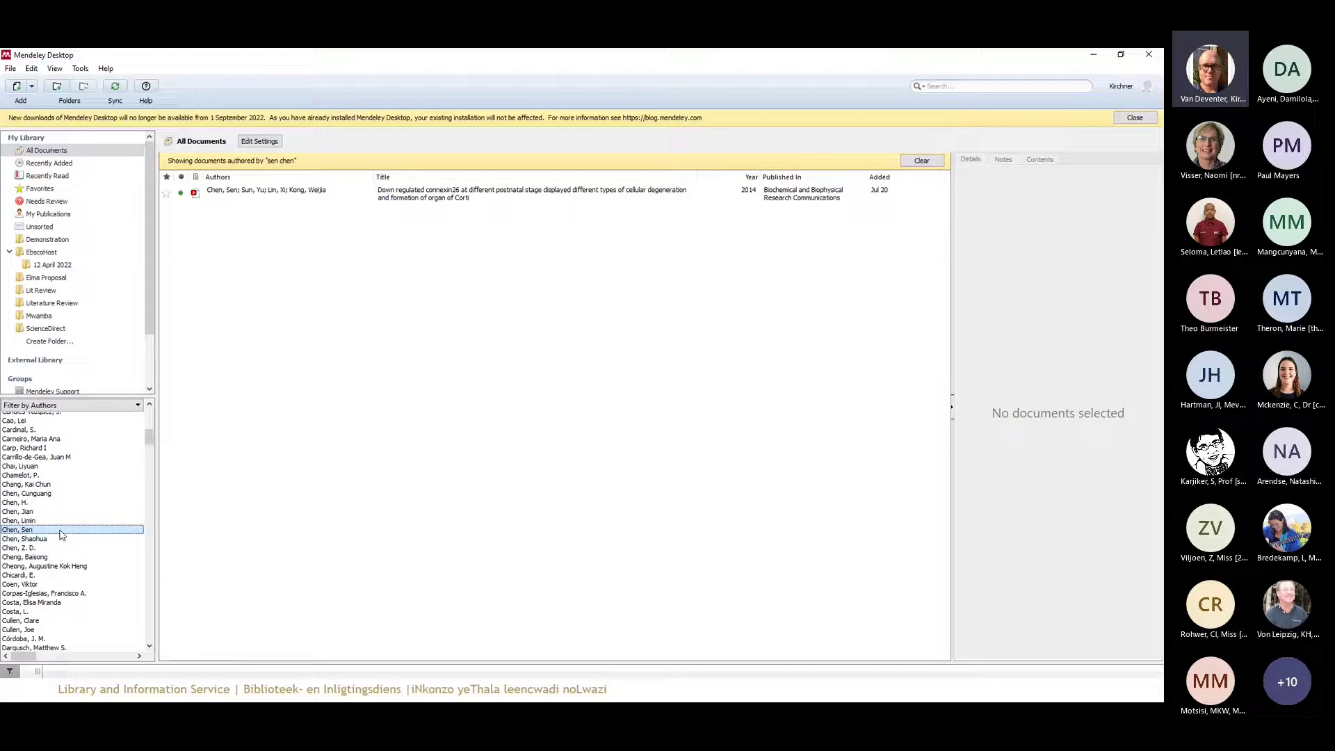
click(42, 502)
click(48, 493)
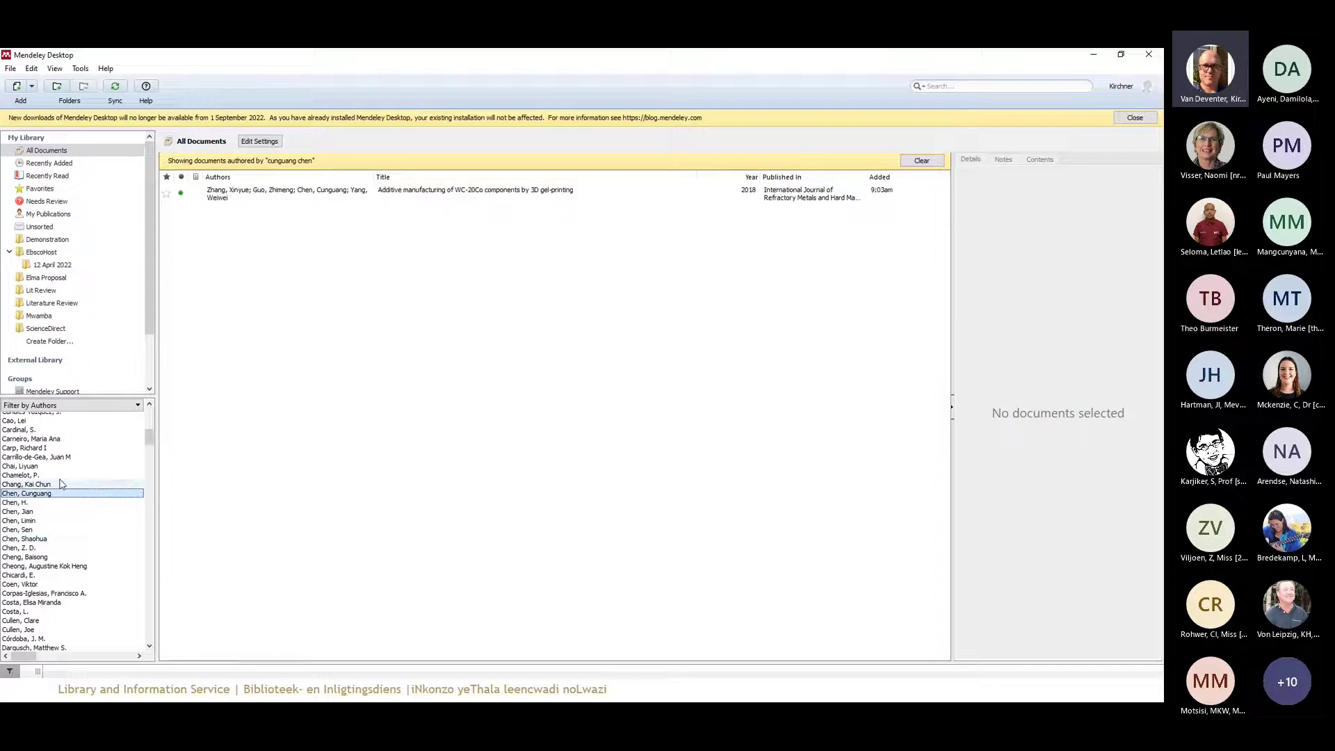
click(63, 475)
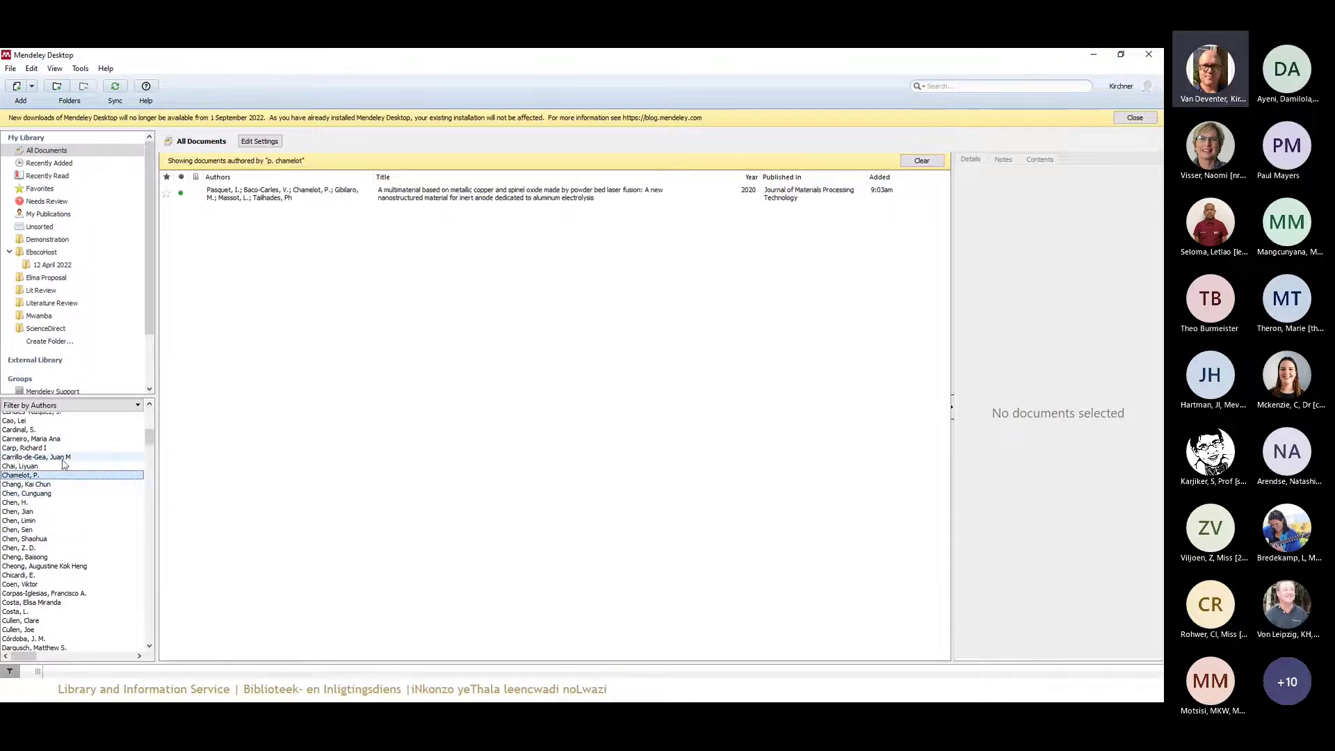
key(Up)
key(Up)
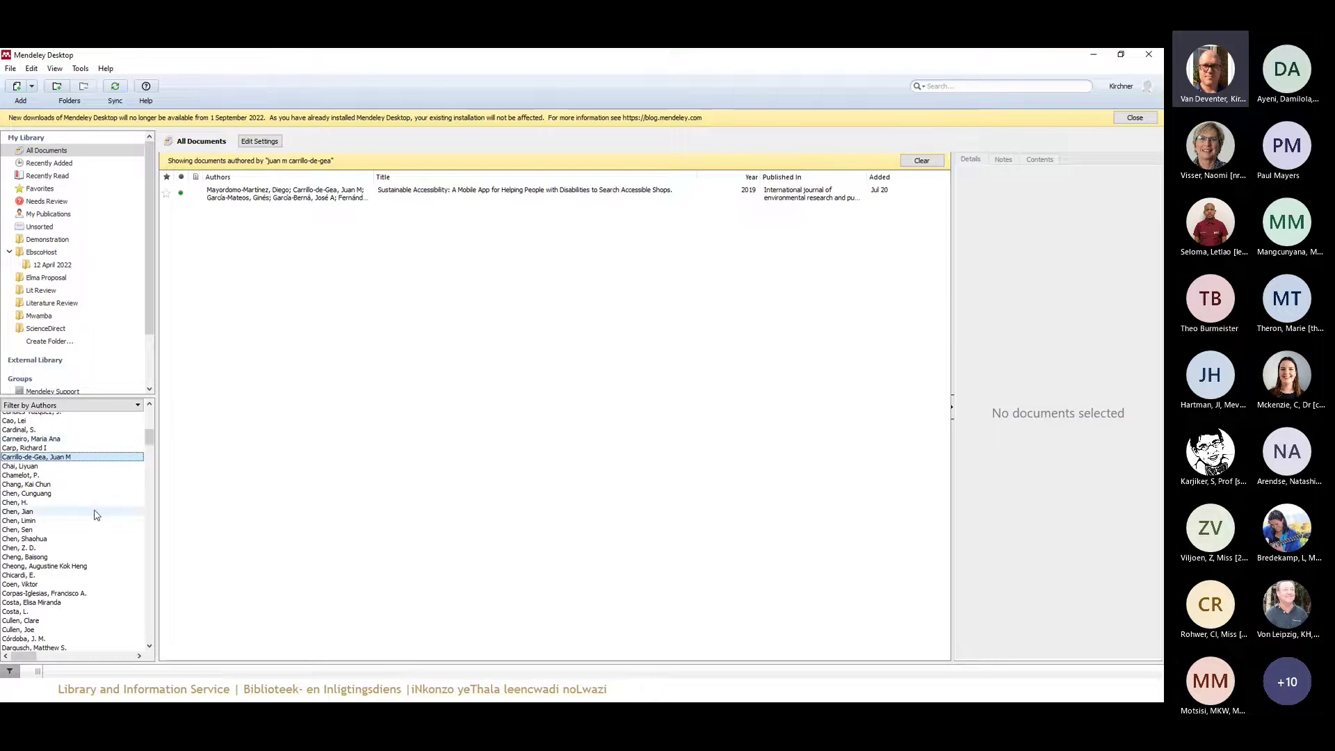
View the documents of further authors with surnames starting with D and Ch, then clear the author filter
scroll(97, 515, down, 4)
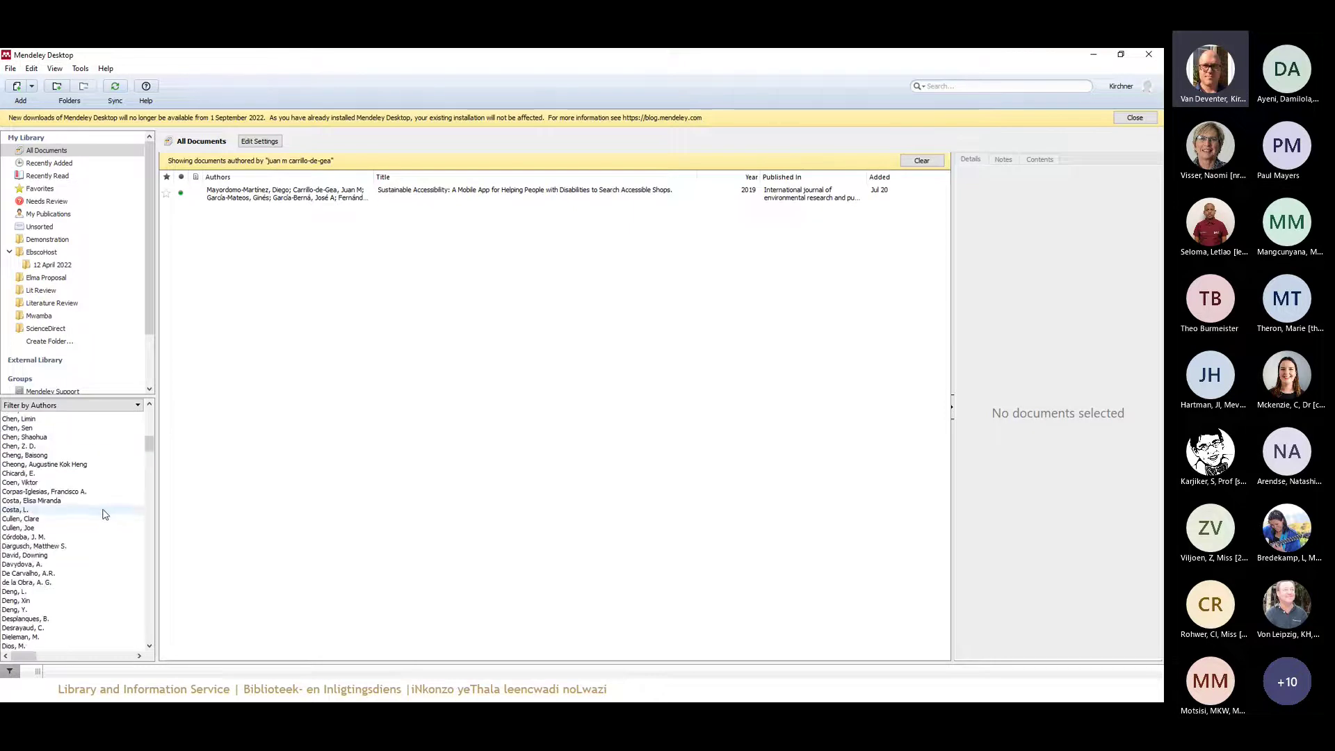
click(69, 593)
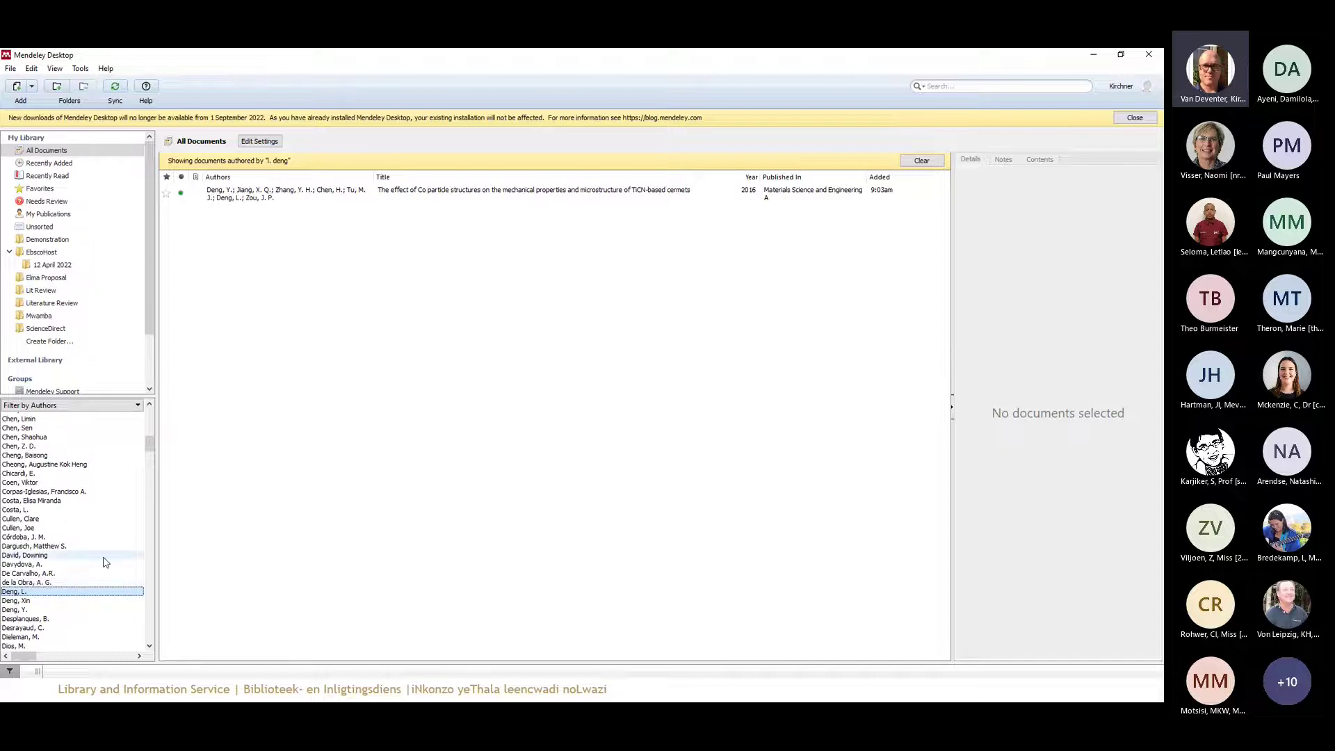
click(66, 476)
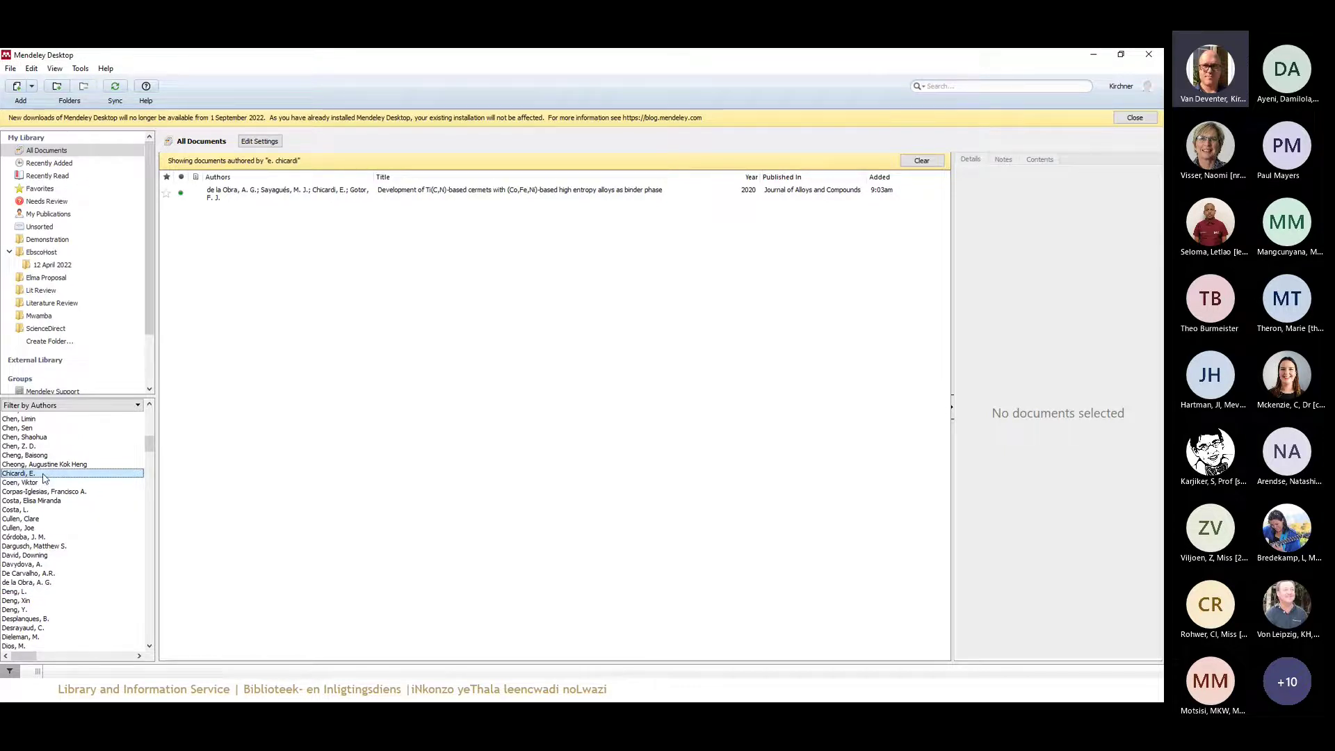
scroll(43, 477, up, 3)
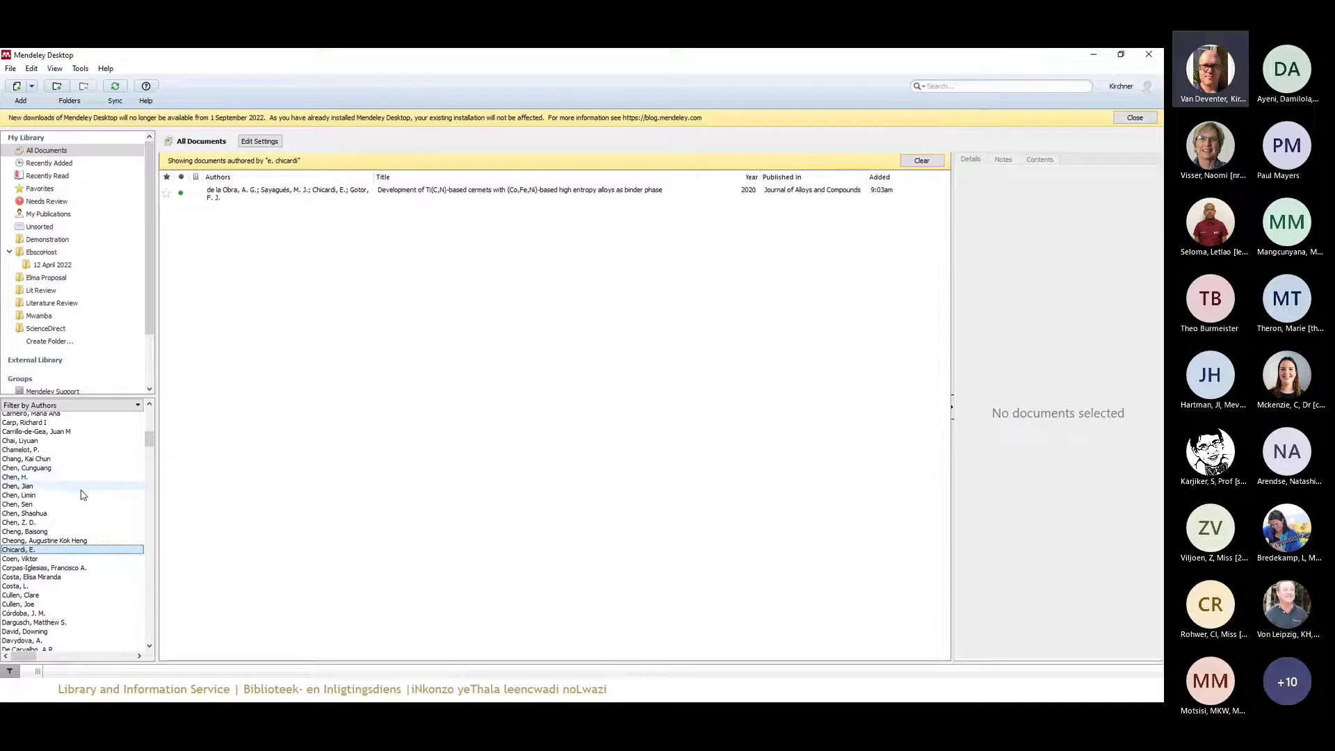
click(78, 514)
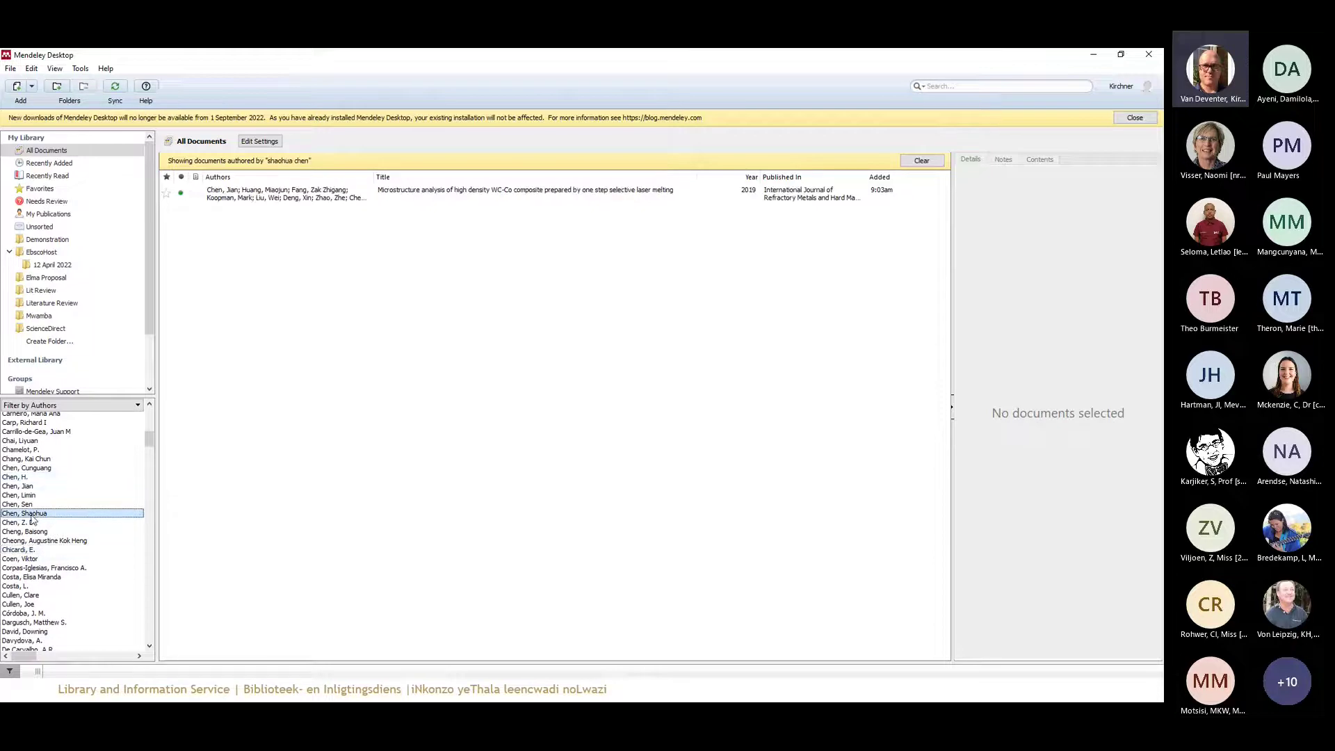
click(66, 487)
click(87, 469)
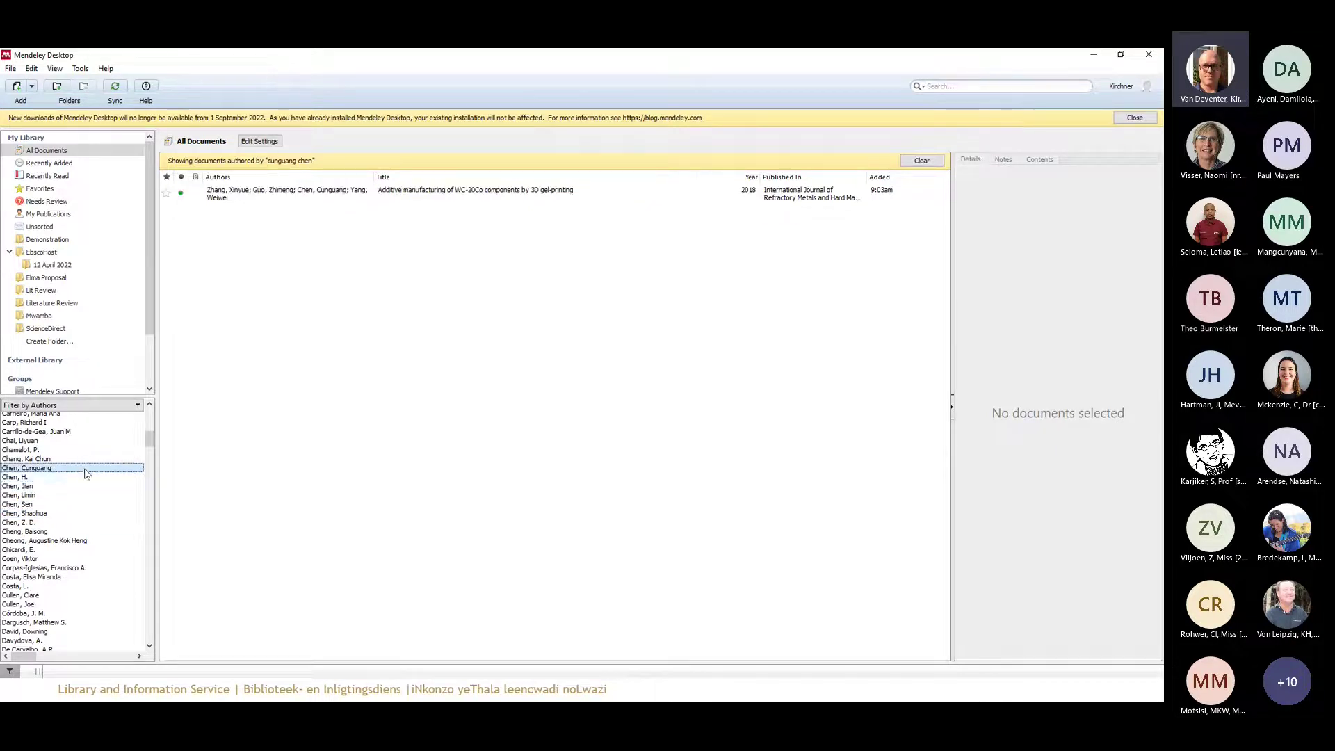
click(75, 478)
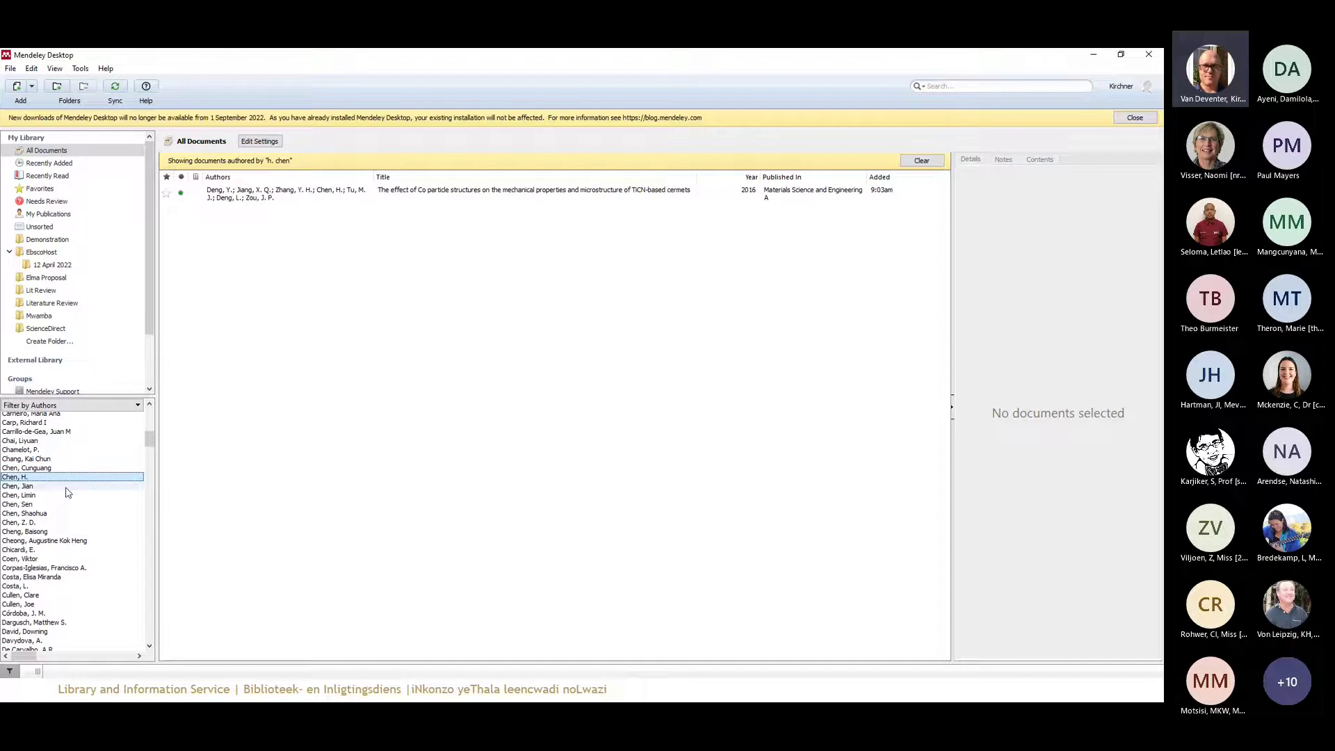
click(42, 522)
click(31, 531)
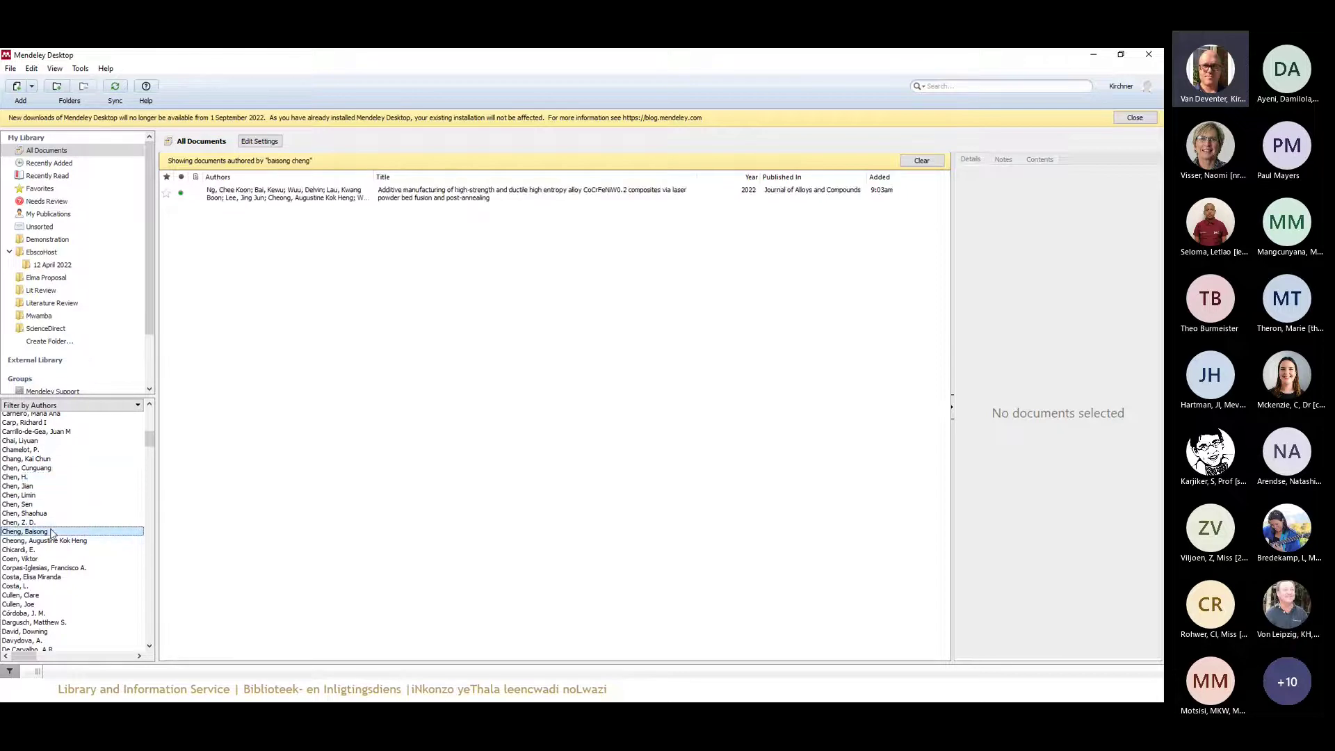
click(49, 540)
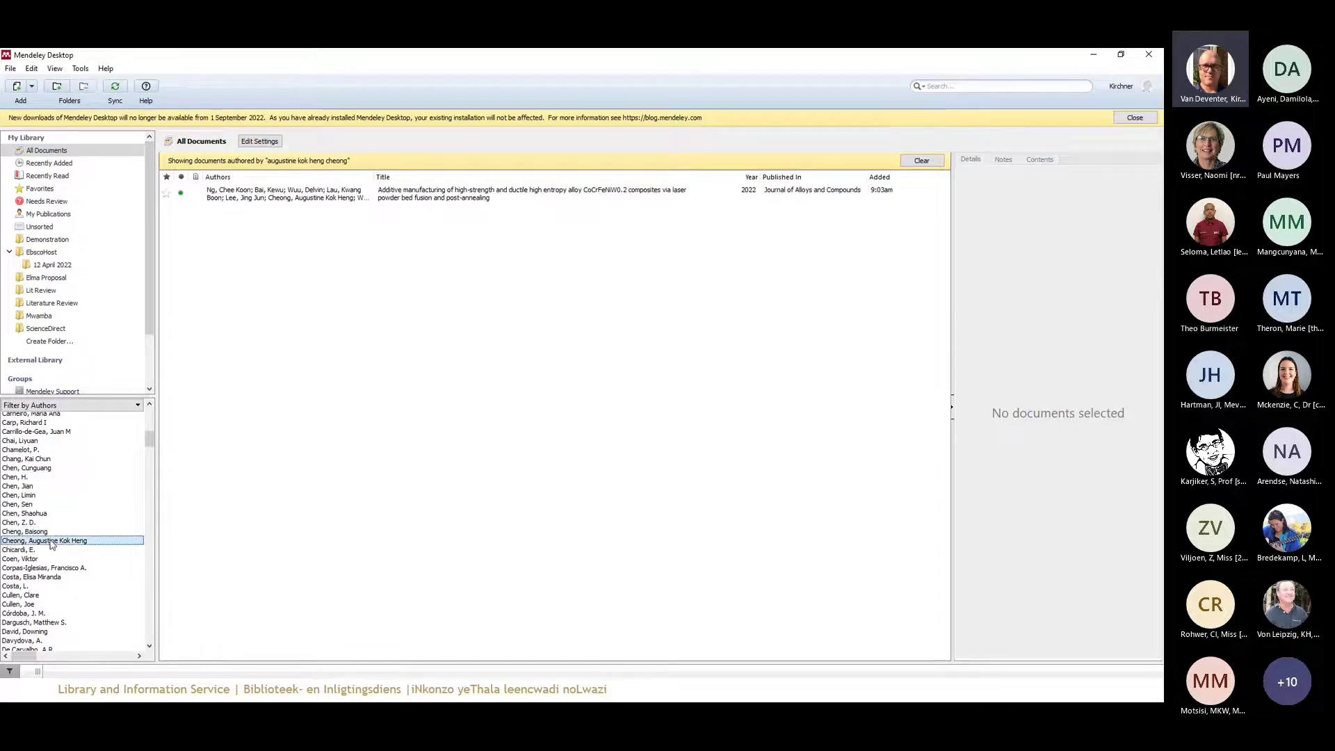
click(928, 164)
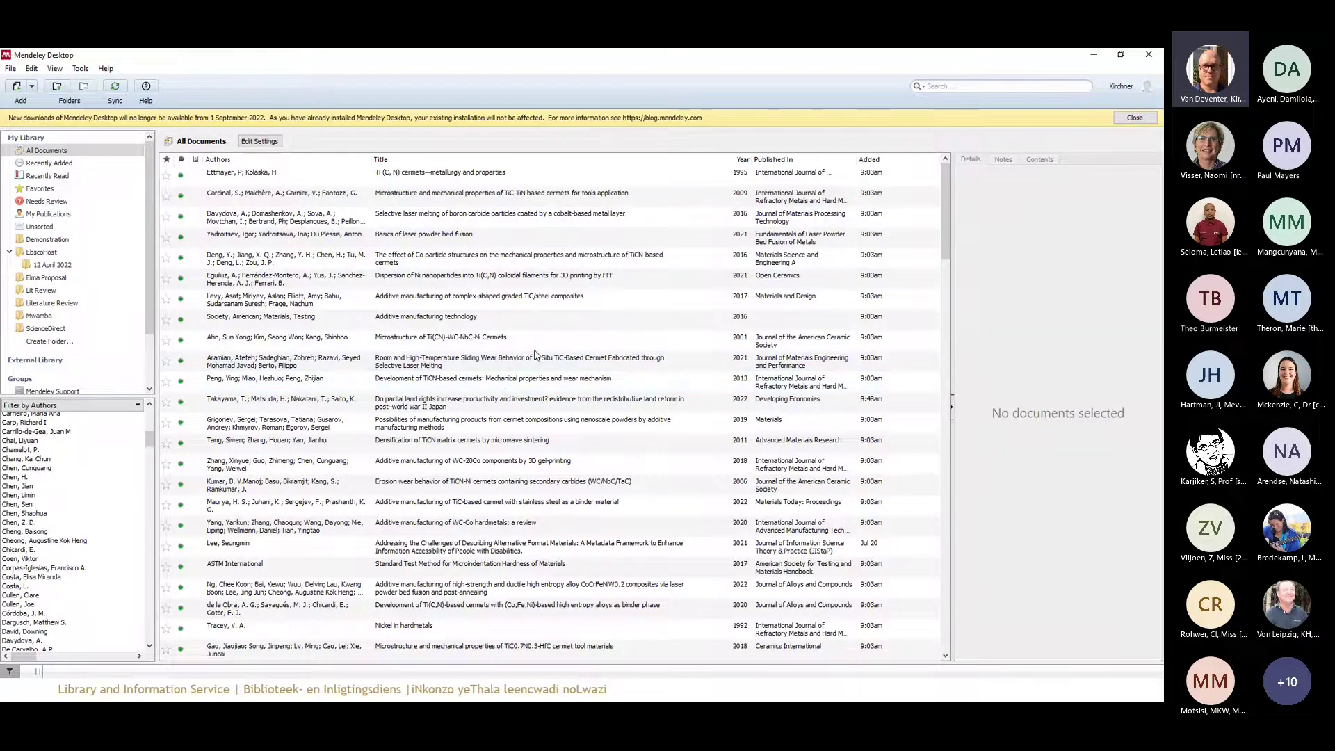
Sort all documents by date added with the newest first, and dismiss the notice about new Mendeley Desktop downloads
scroll(522, 445, down, 10)
scroll(417, 340, up, 10)
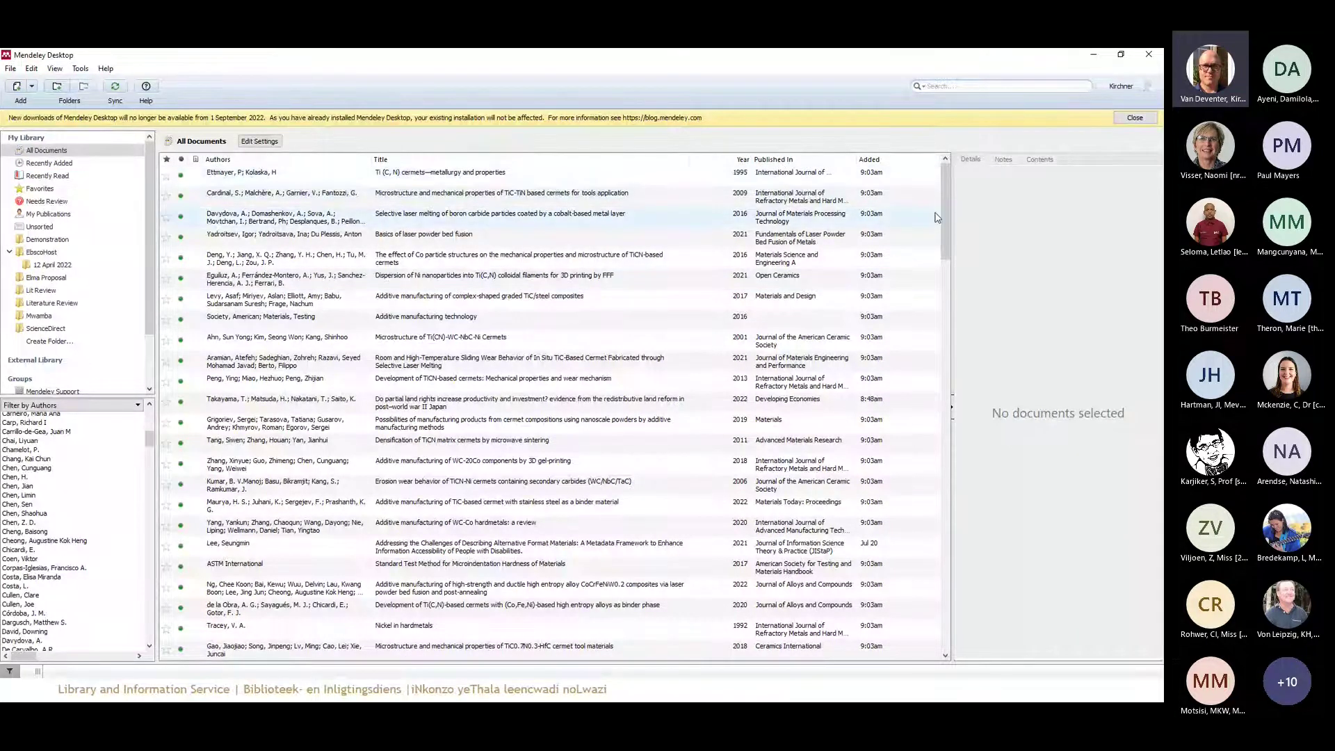
click(891, 159)
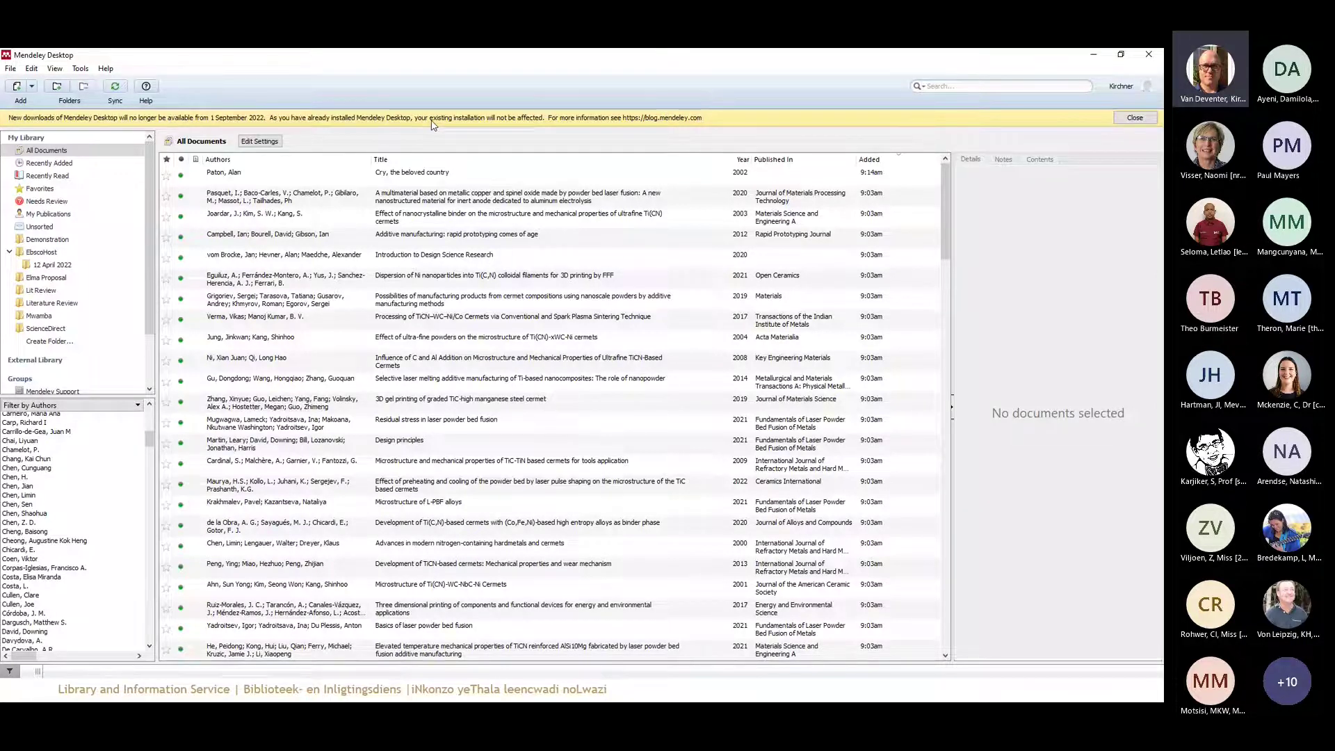
click(1136, 120)
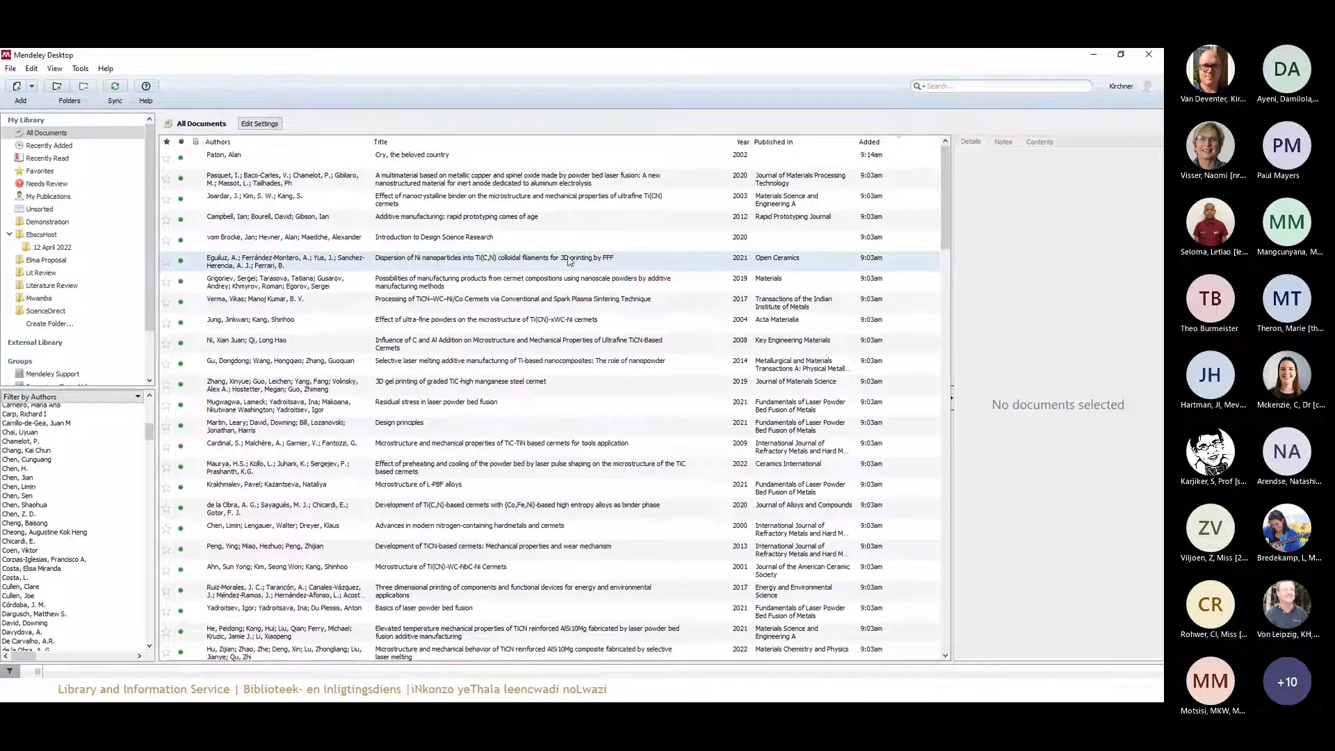
Open the details of "Processing of TiCN–WC–Ni/Co Cermets via Conventional and Spark Plasma Sintering Technique" and review them down to the catalog IDs
click(681, 301)
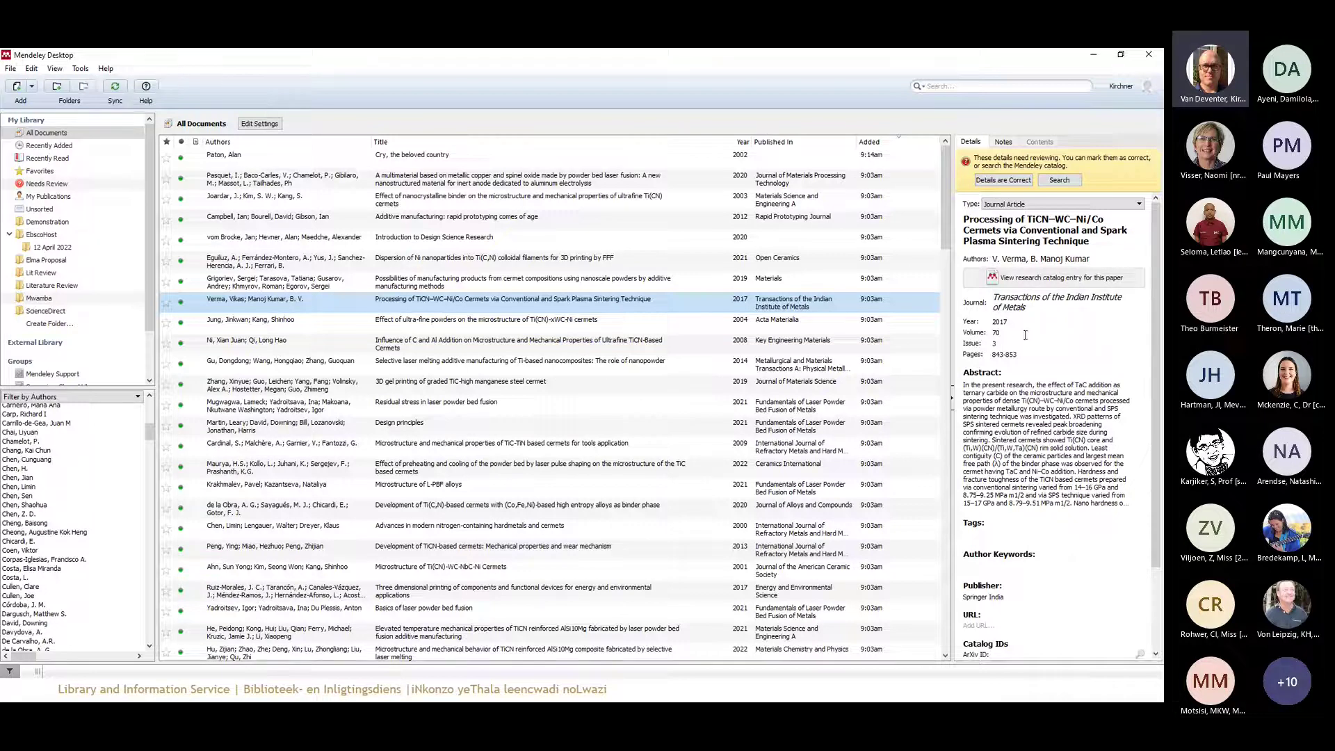
scroll(1146, 522, down, 3)
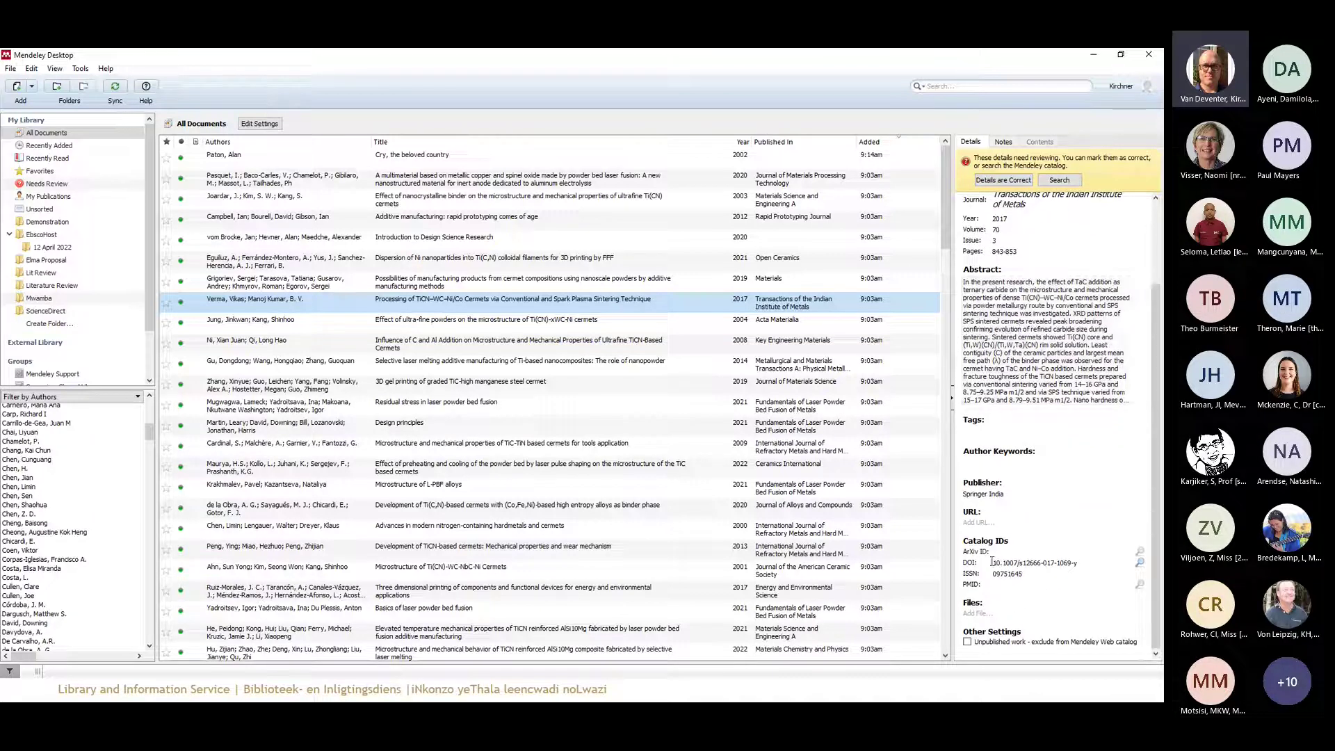
Highlight the DOI of the TiCN–WC–Ni/Co cermets article and return to the start of its details
drag(993, 562, 1095, 568)
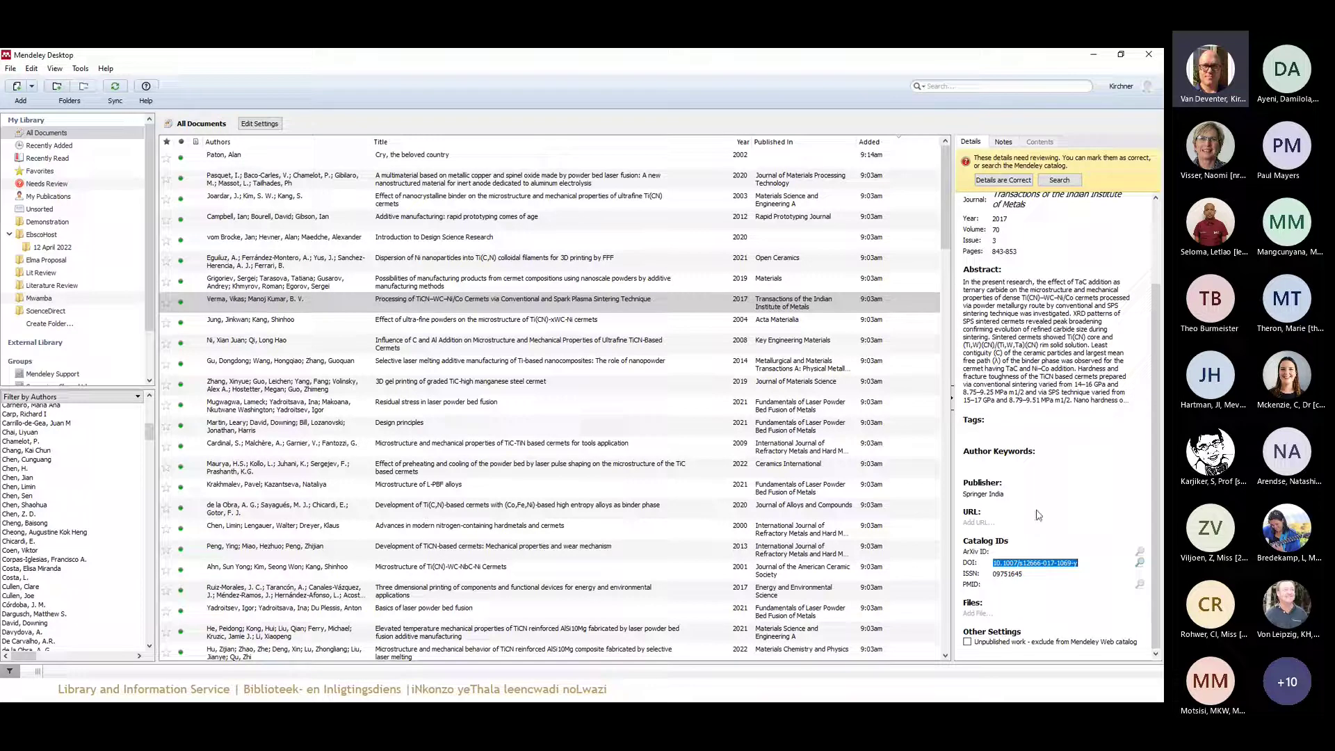
scroll(1045, 520, up, 2)
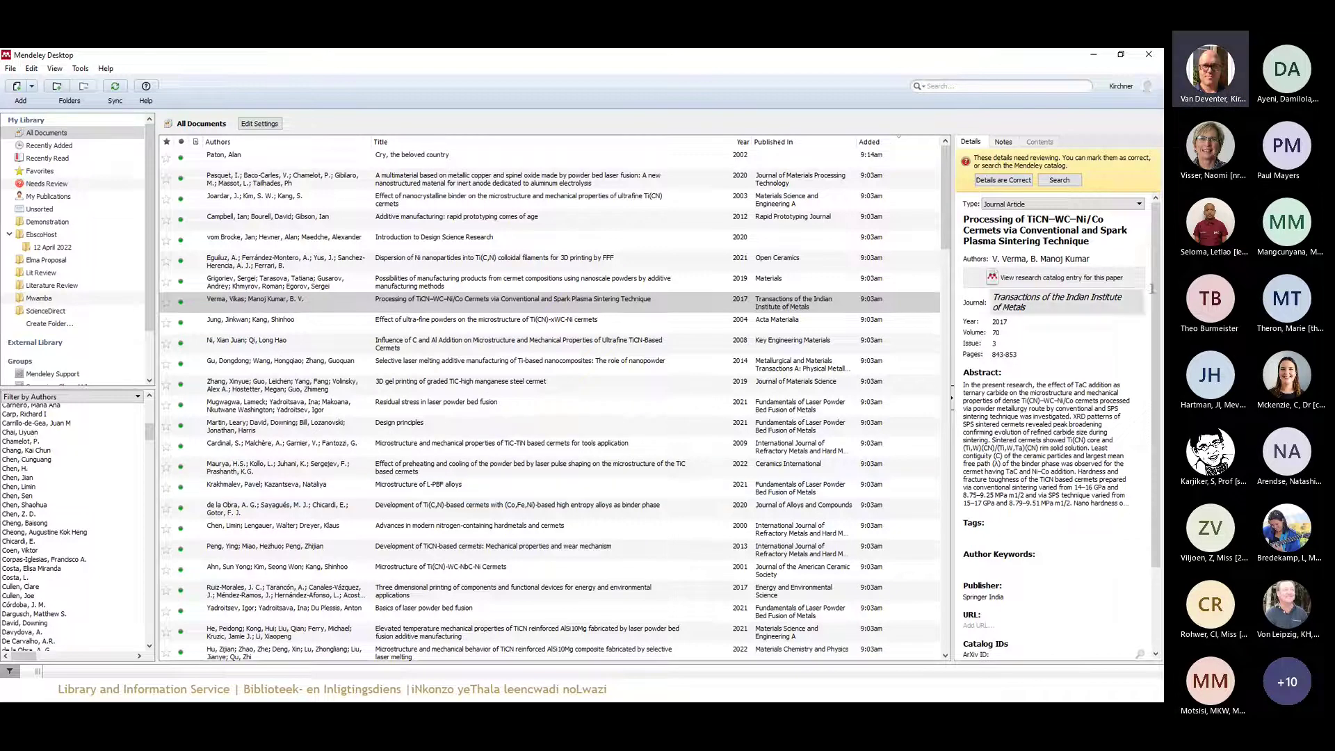
key(alt+Tab)
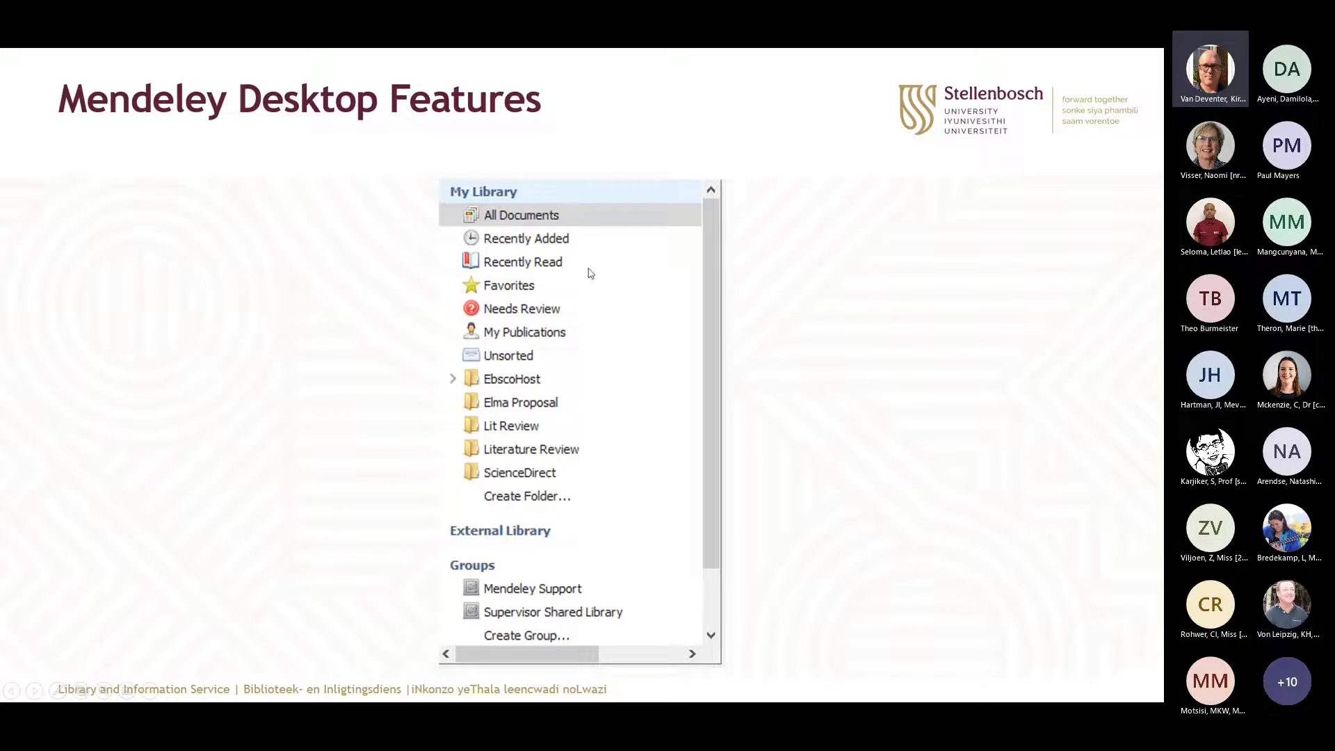
key(Right)
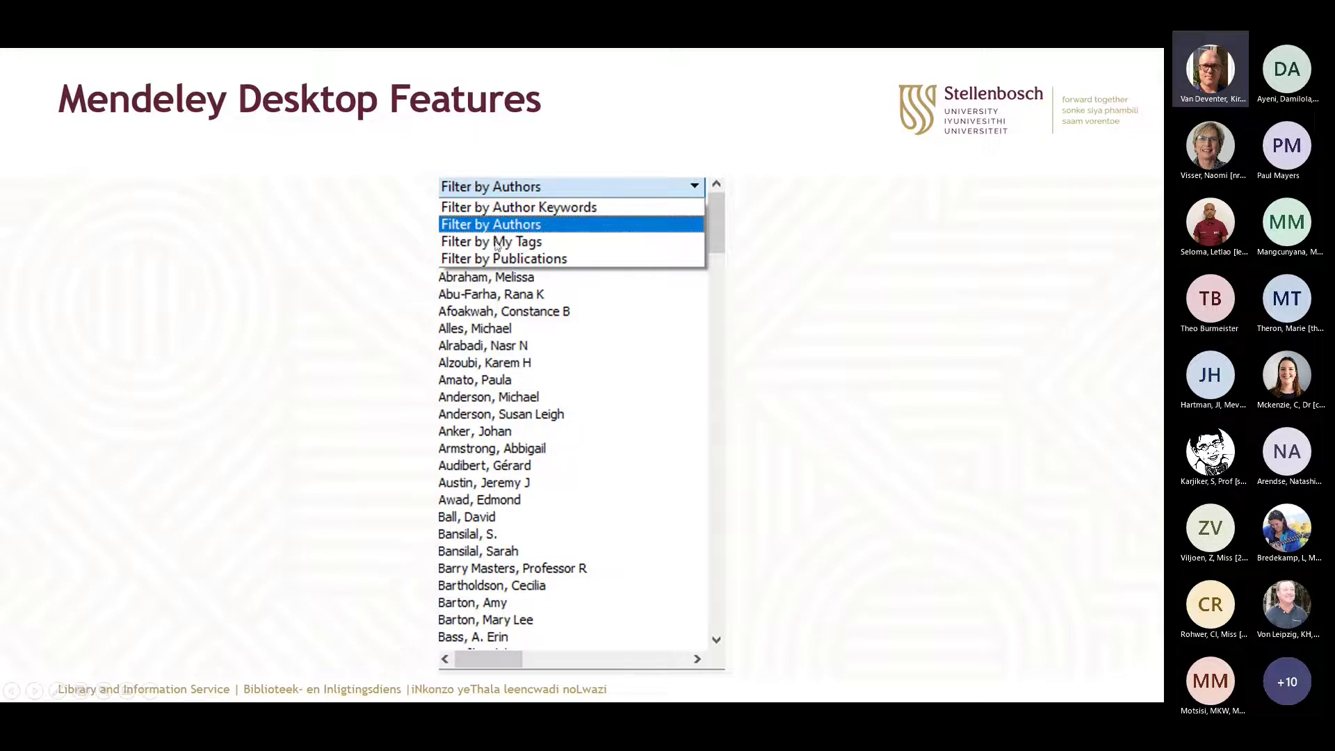
click(582, 456)
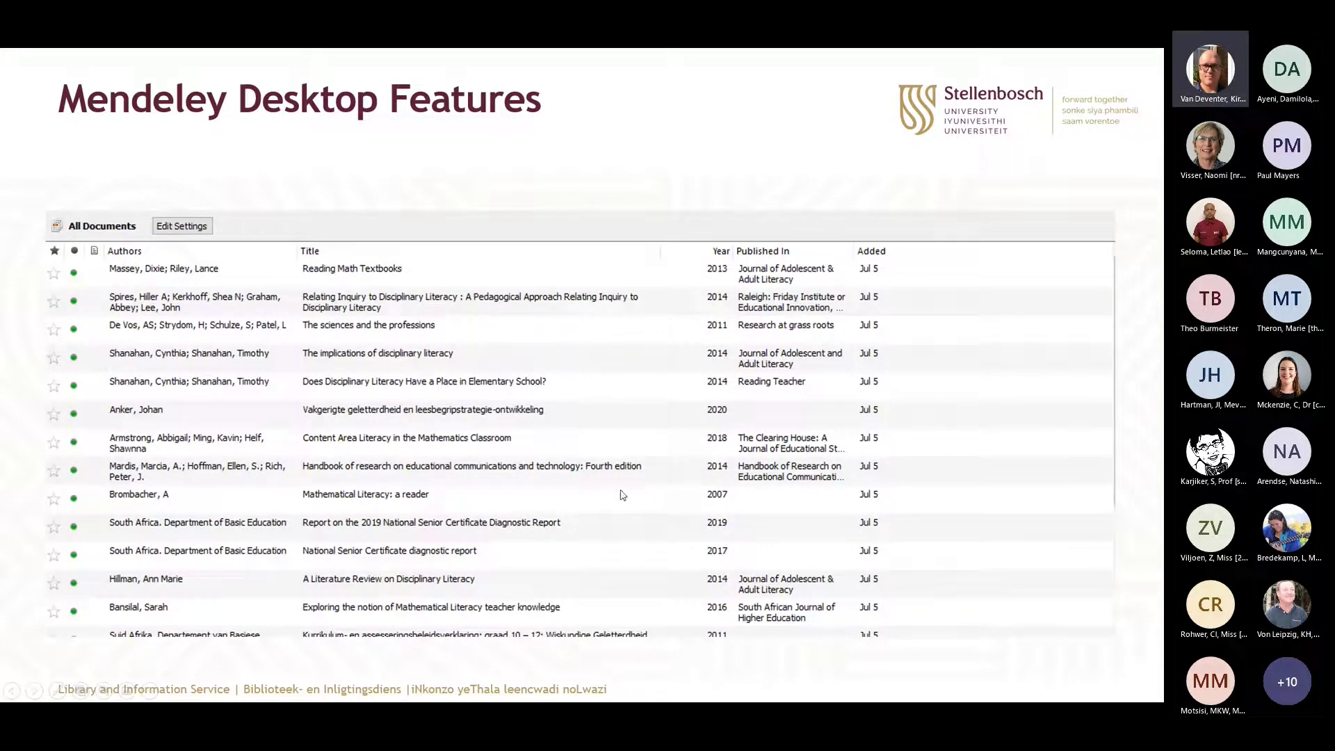
click(609, 531)
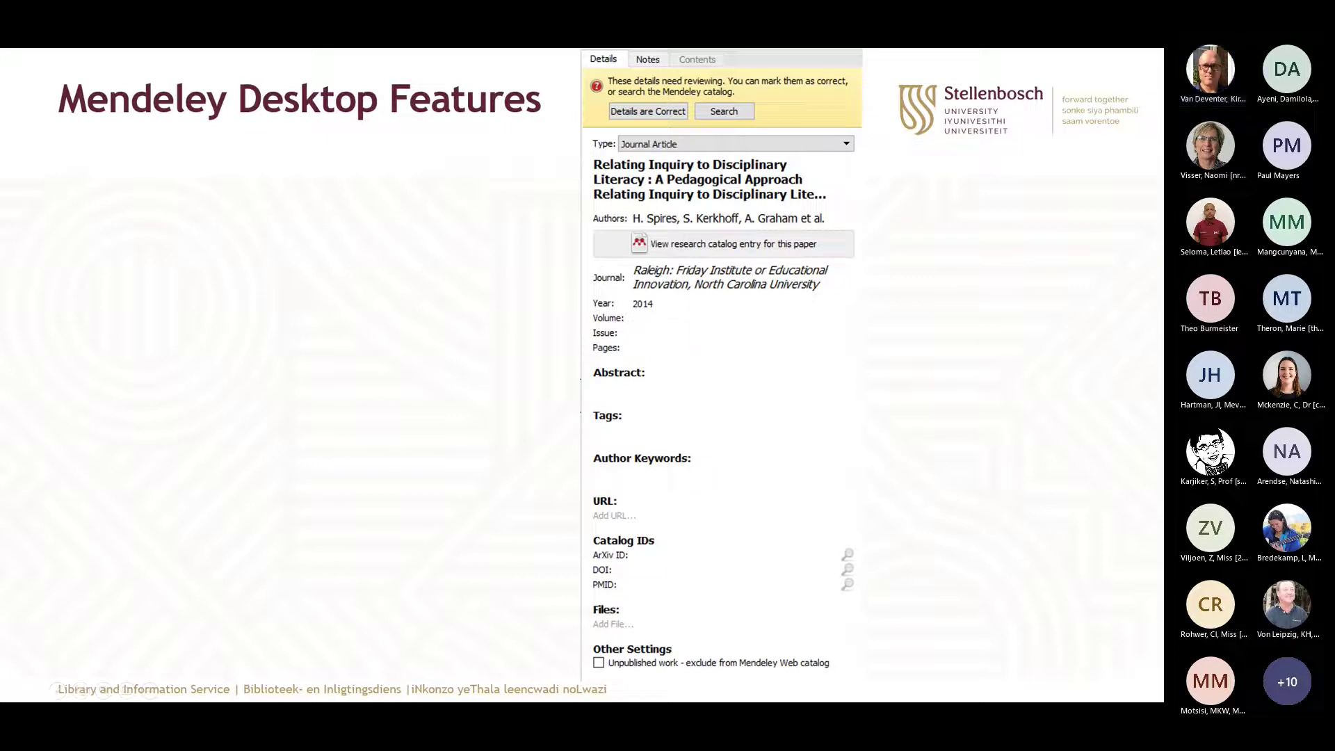
Switch back to Mendeley Desktop and add the tag "Research Proposal" to "Cry, the beloved country"
key(alt+Tab)
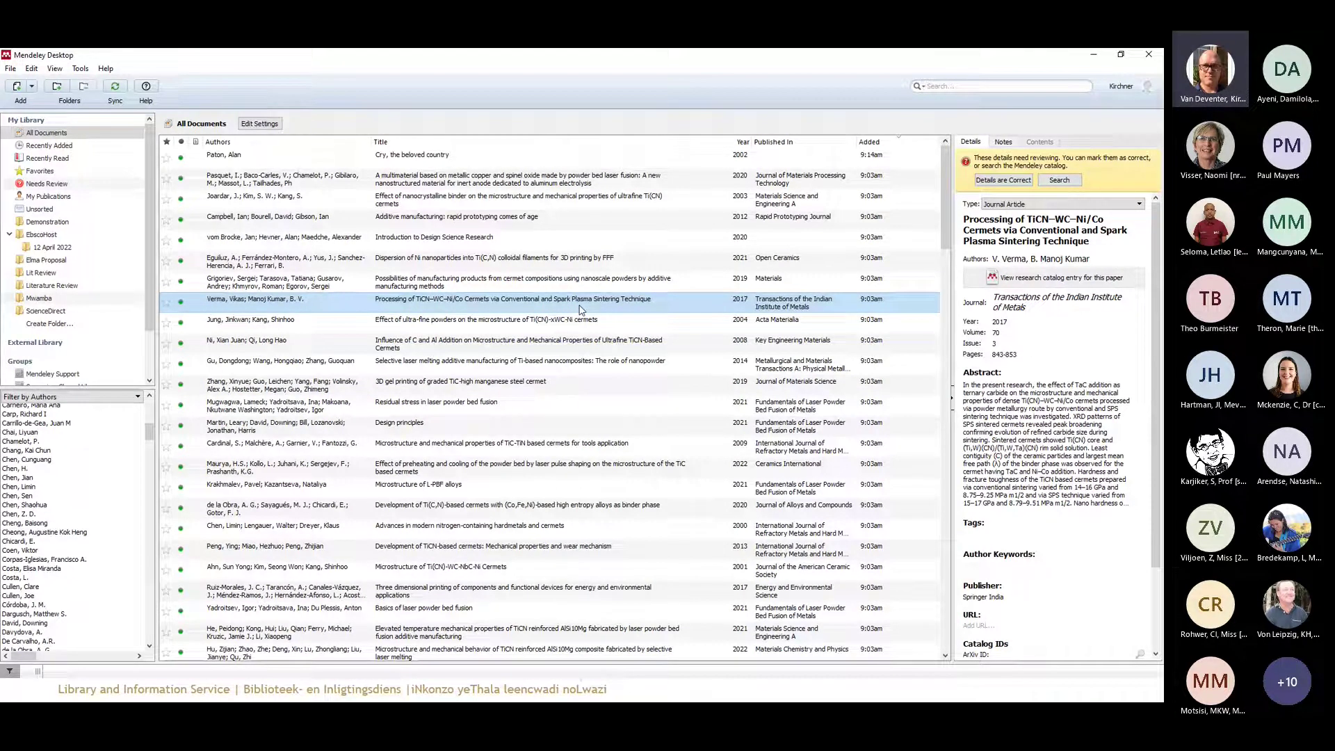
key(Home)
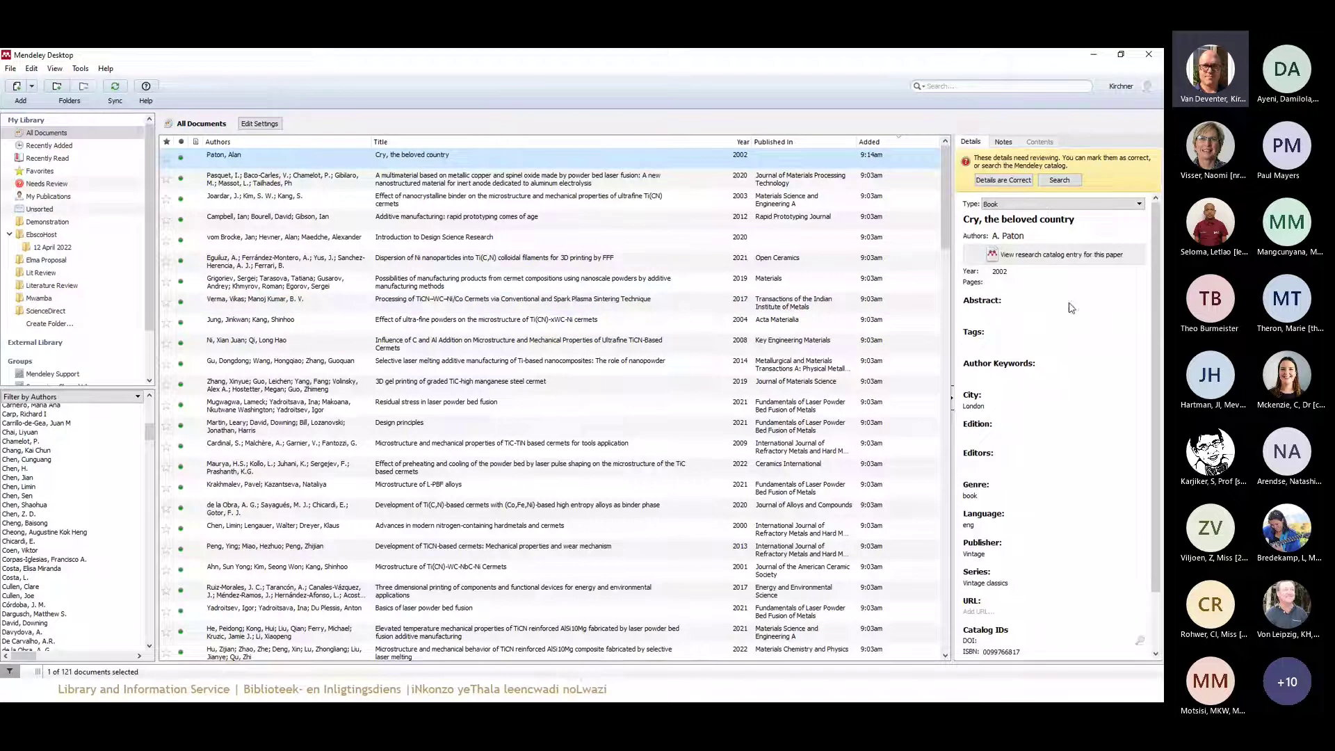
click(990, 342)
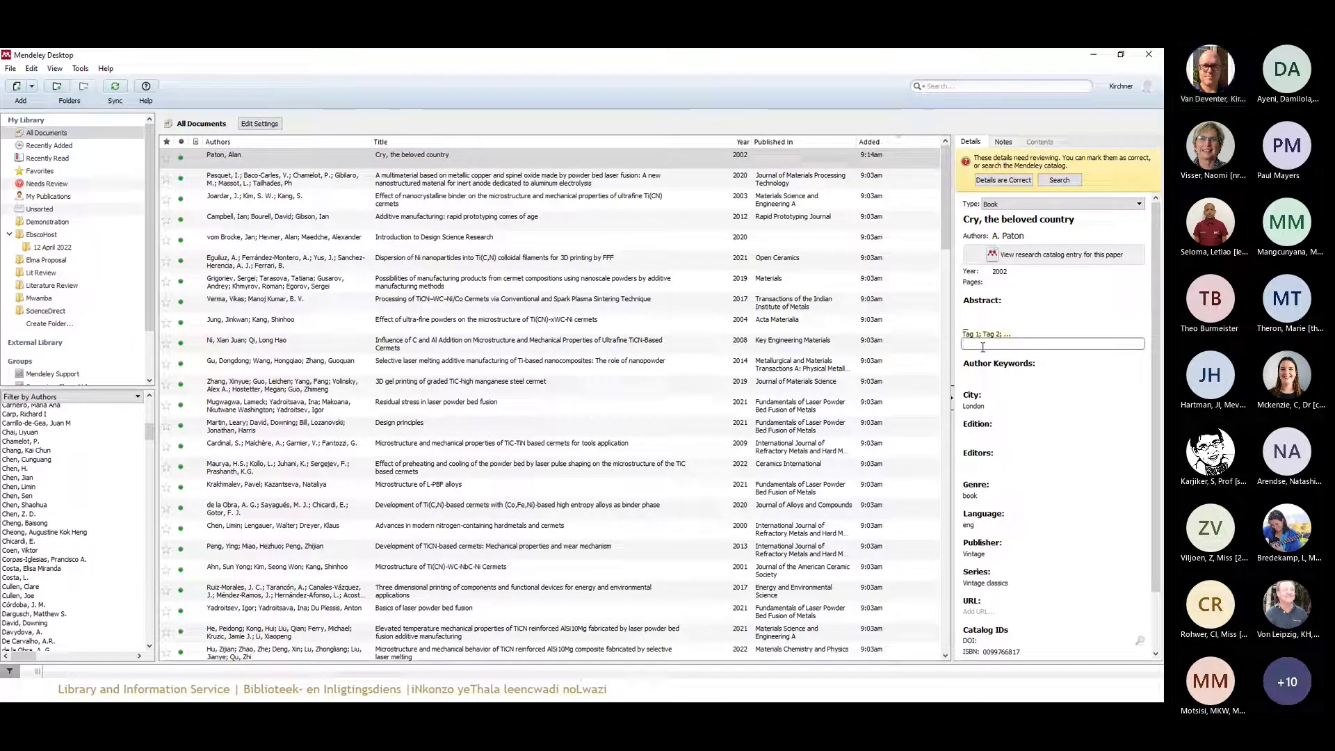
text(Rese)
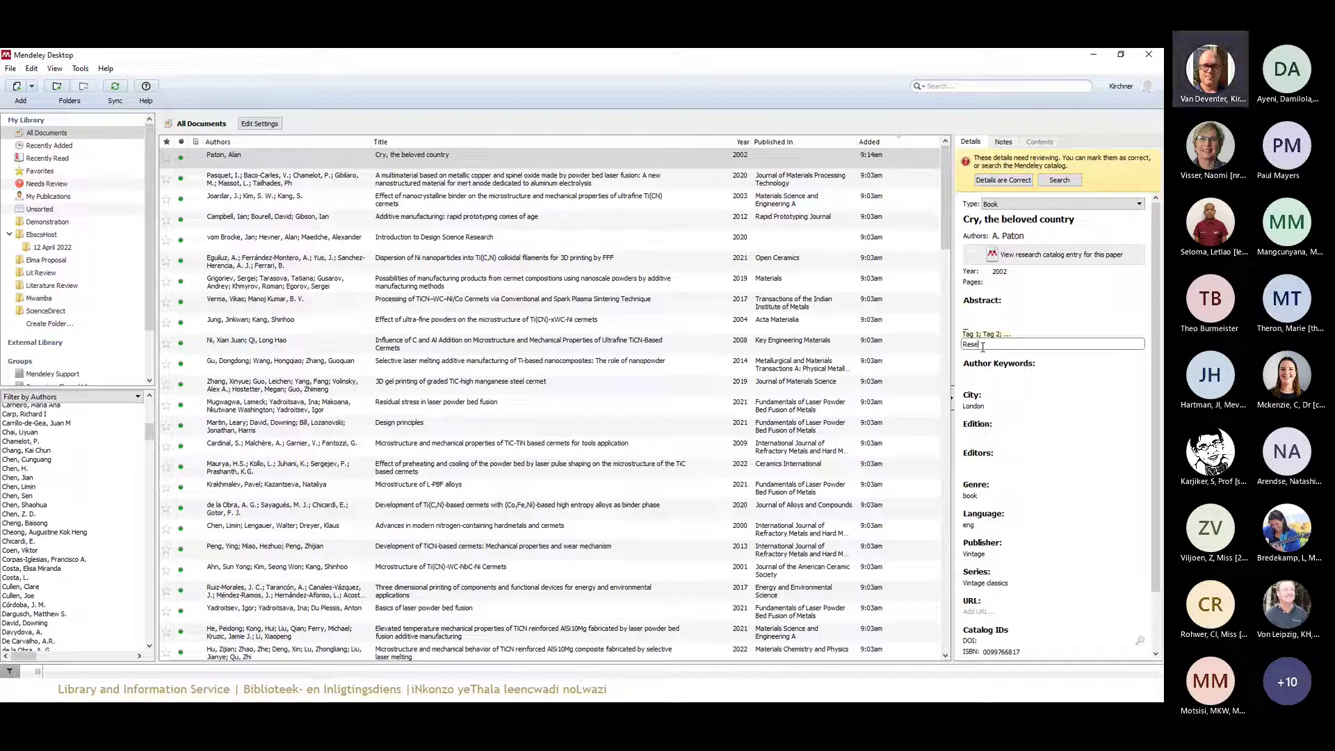
text(arch Proposal)
key(Return)
click(1000, 370)
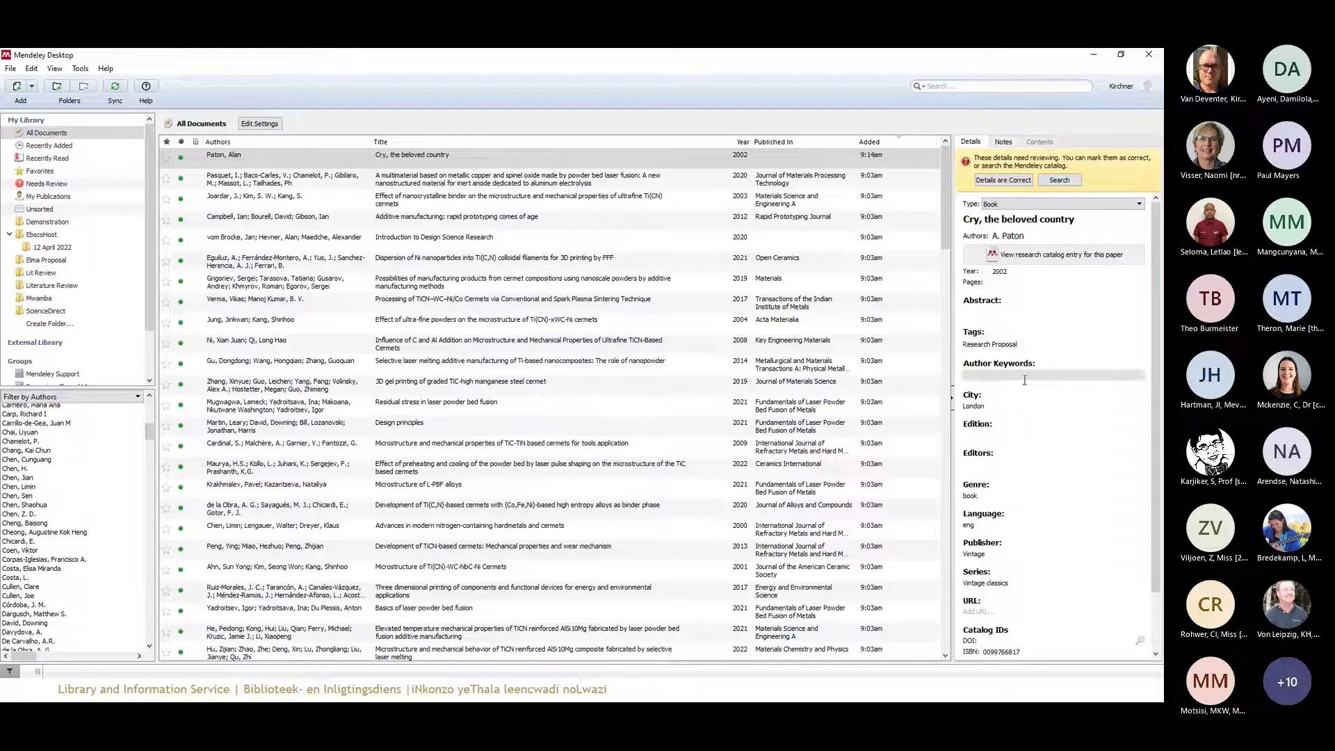
click(1002, 343)
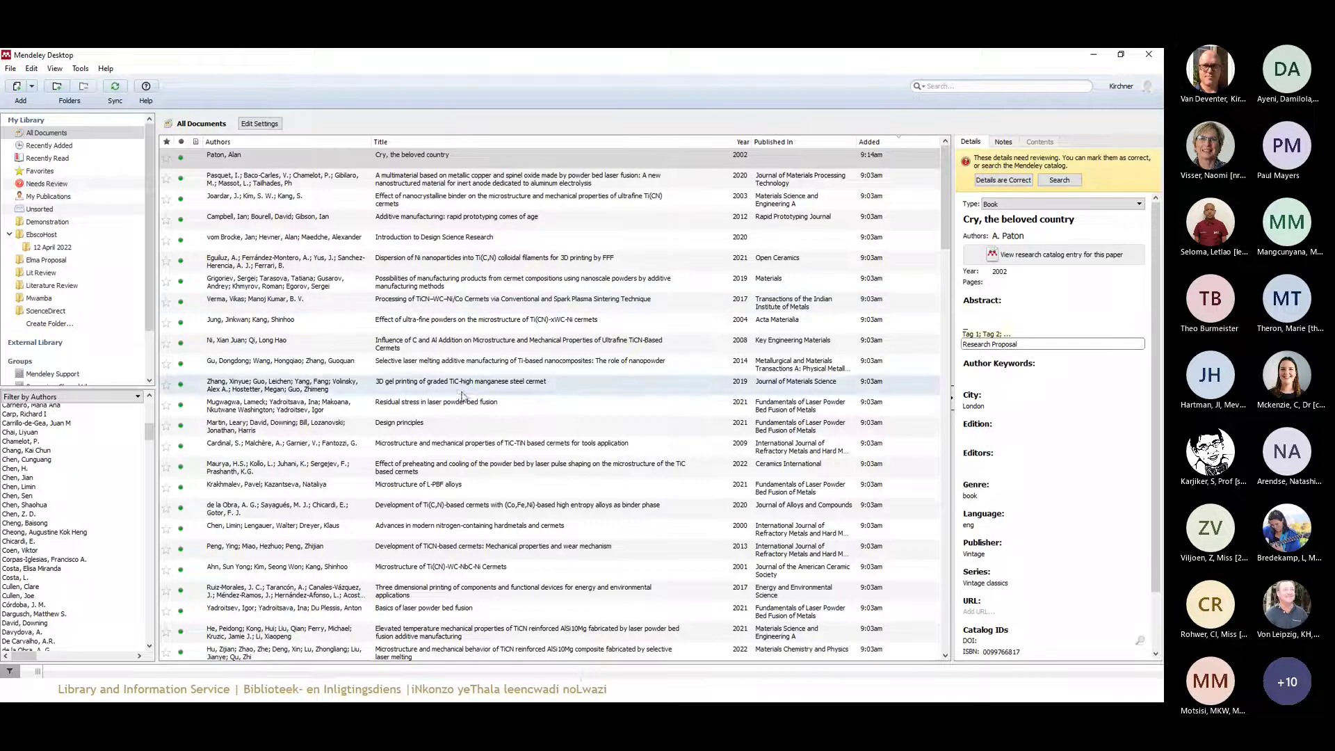
Add the tag "Chapter 1" to the 2022 Ceramics International article on preheating and cooling of the powder bed
click(869, 464)
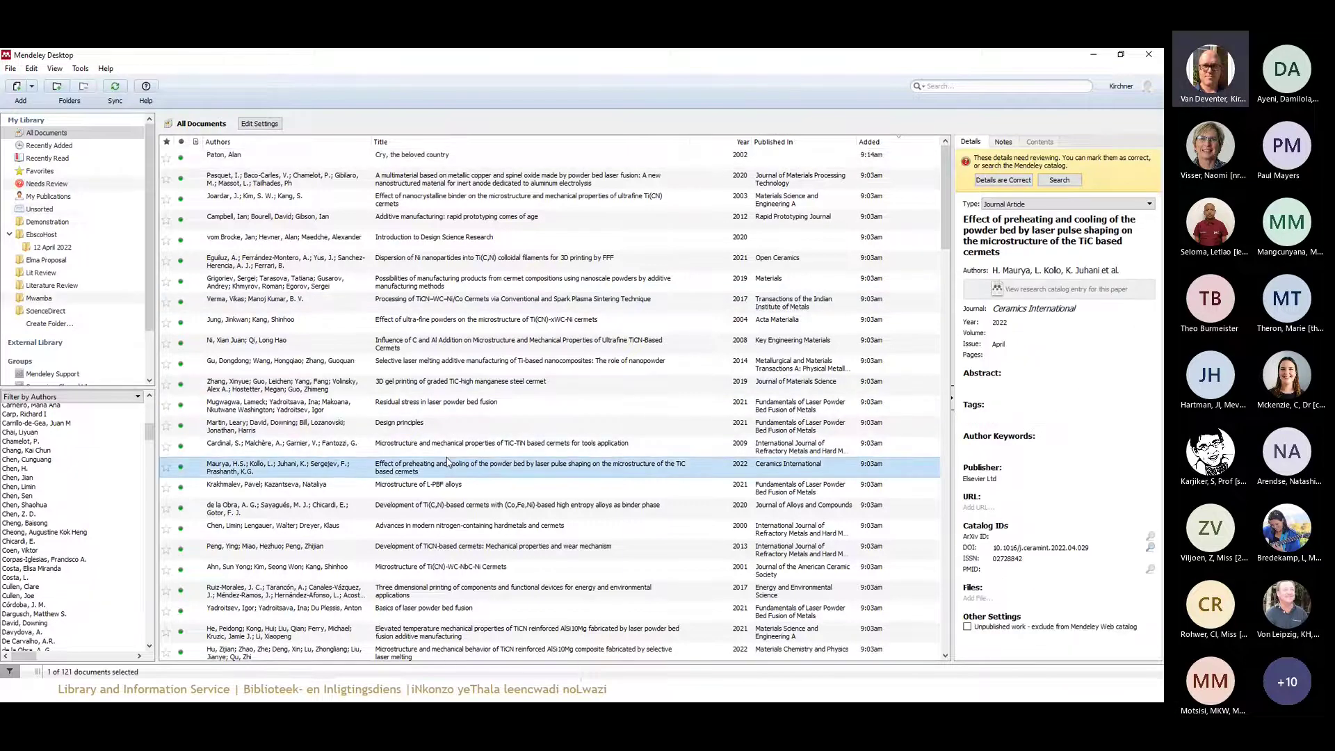
click(989, 418)
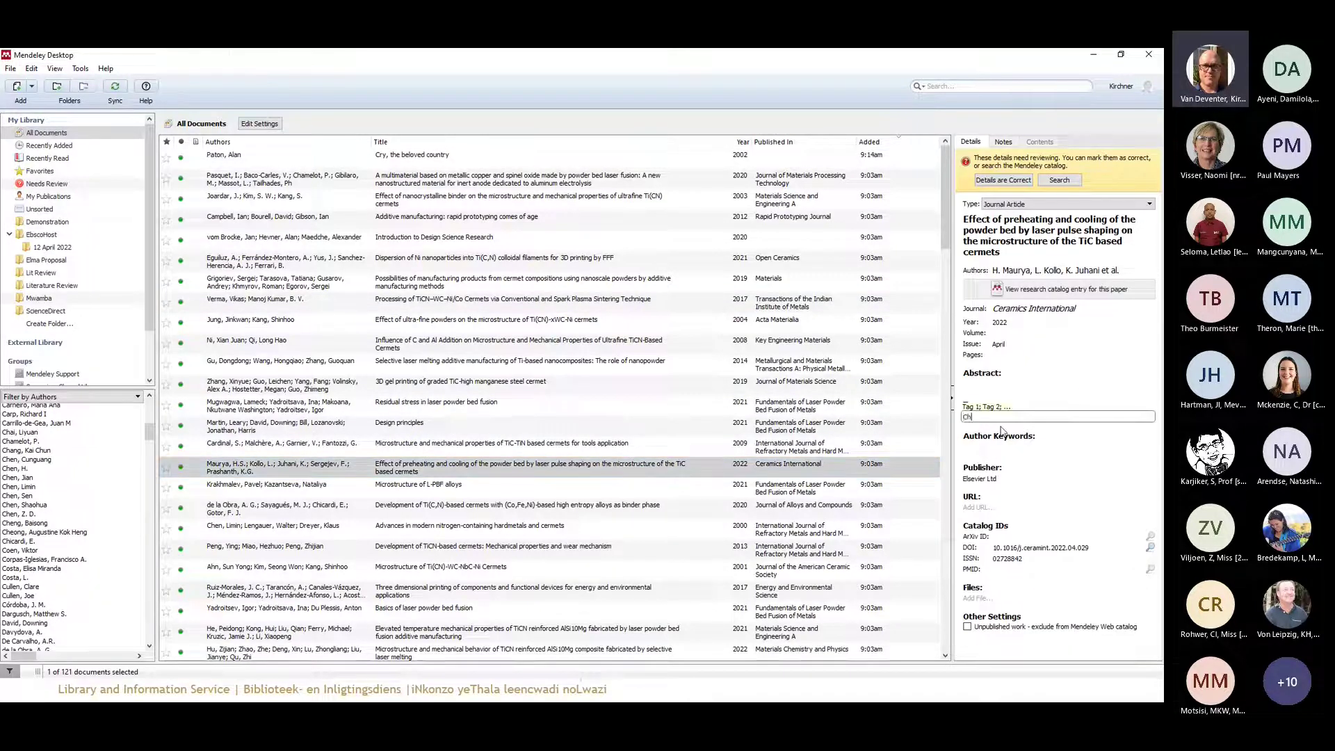
text(Chapter 12)
Add the tag "Chapter 1" to the article "A review of additive manufacturing of cermets"
scroll(486, 390, down, 7)
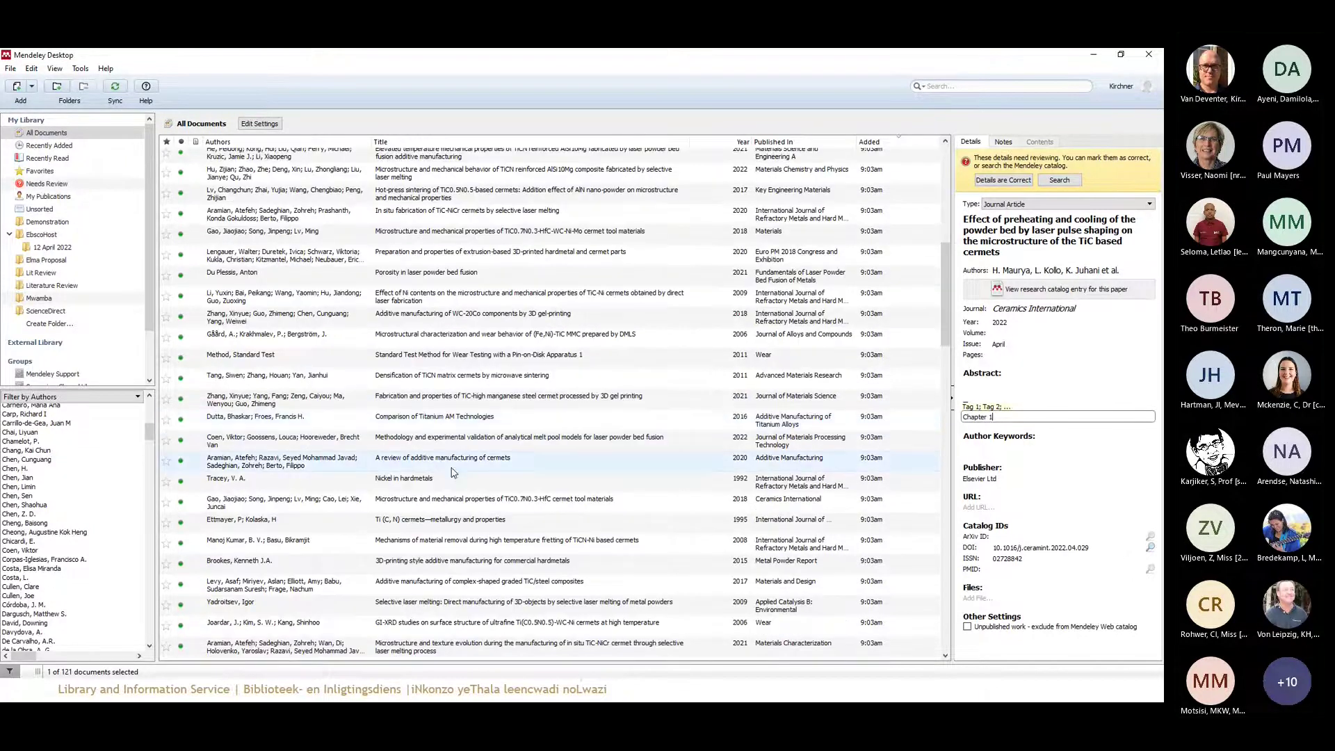
click(647, 469)
click(991, 503)
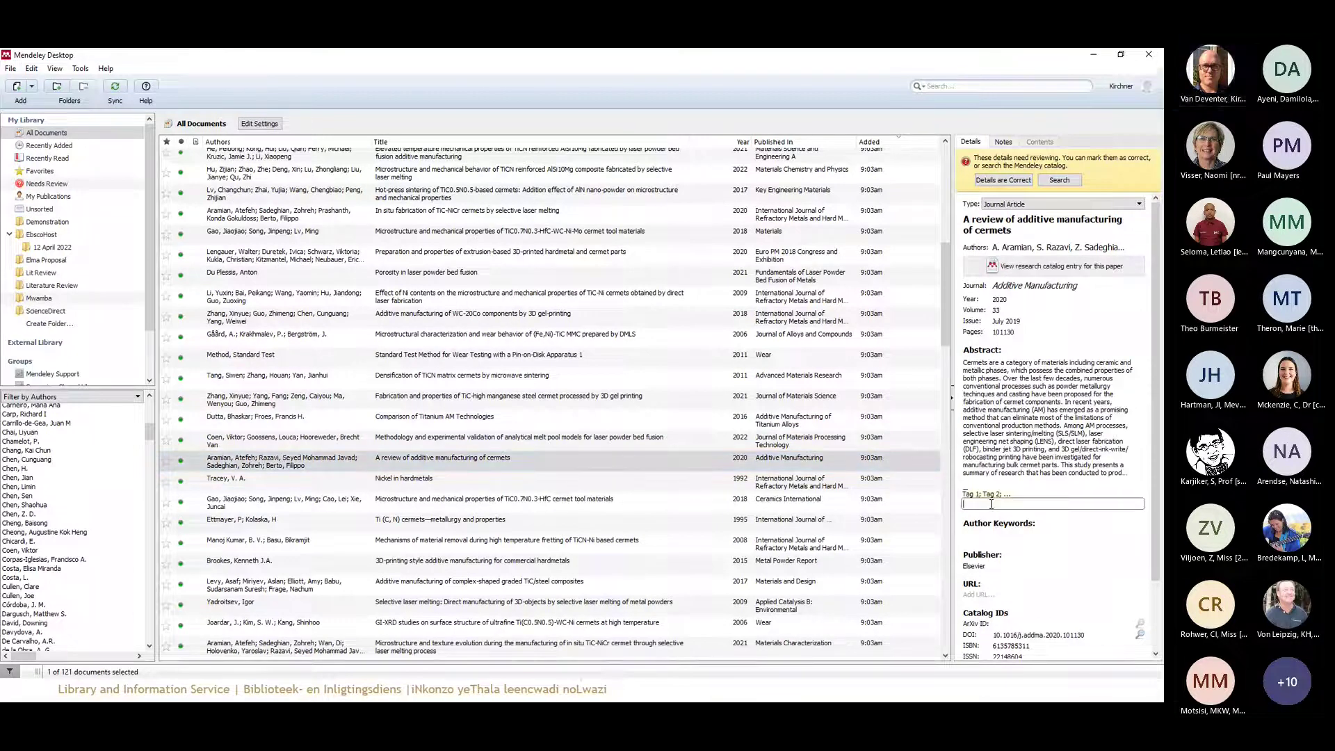
text(Chapter 1)
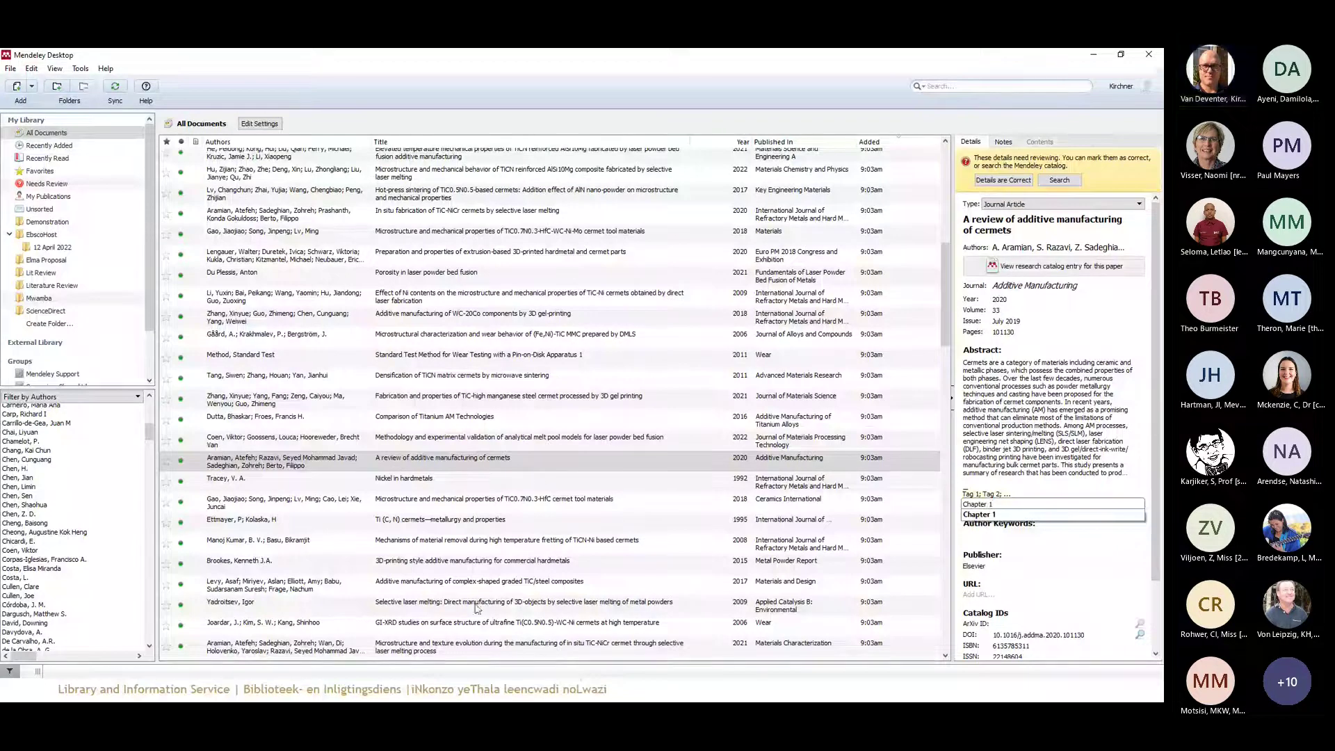
Tag the 2006 Wear article on GI-XRD studies of ultrafine Ti(C0.5N0.5)-WC-Ni cermets with the existing "Research Proposal" tag
click(456, 622)
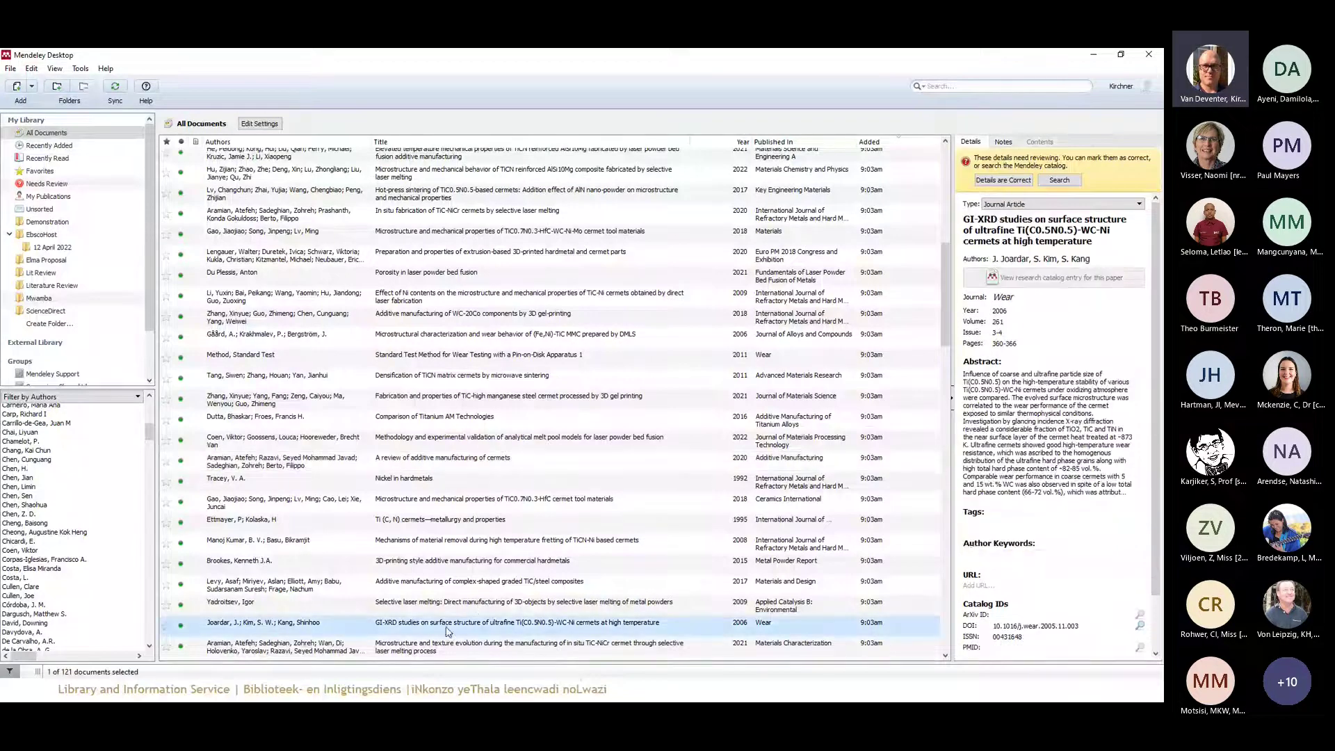
click(980, 524)
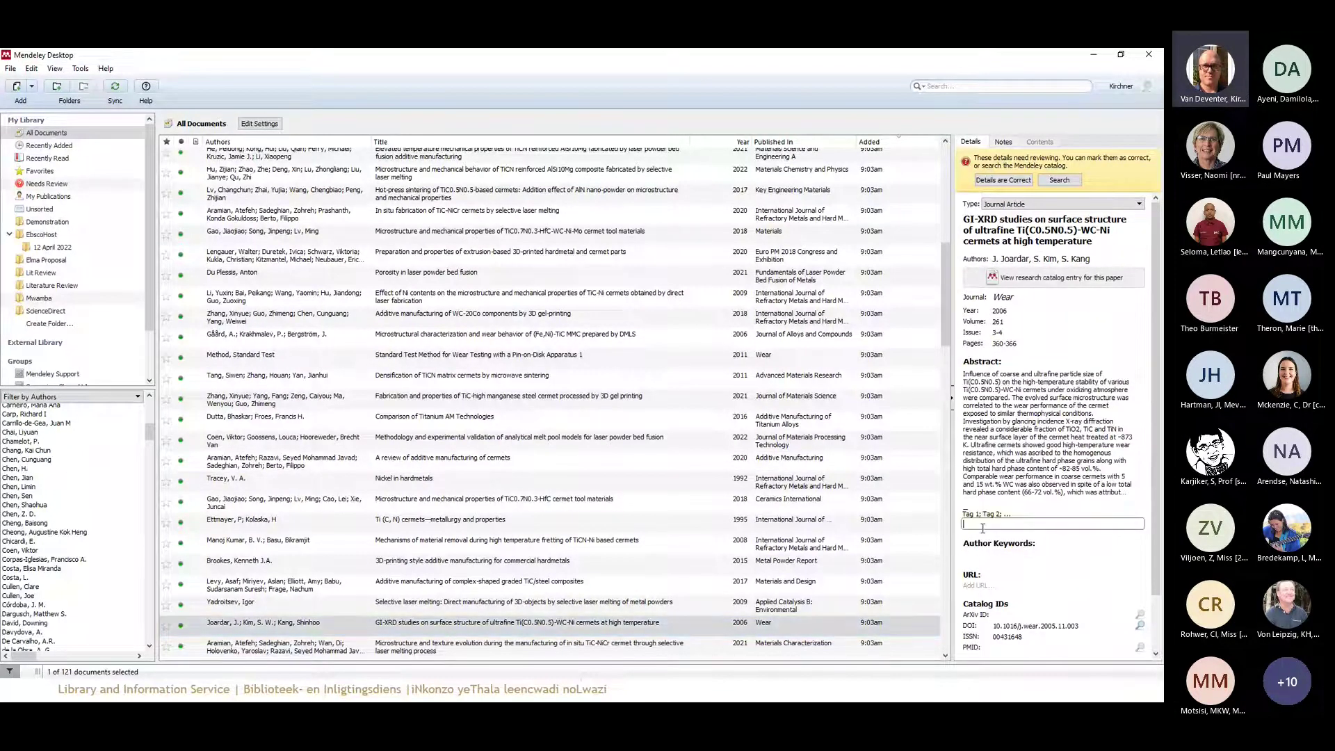
text(Resear)
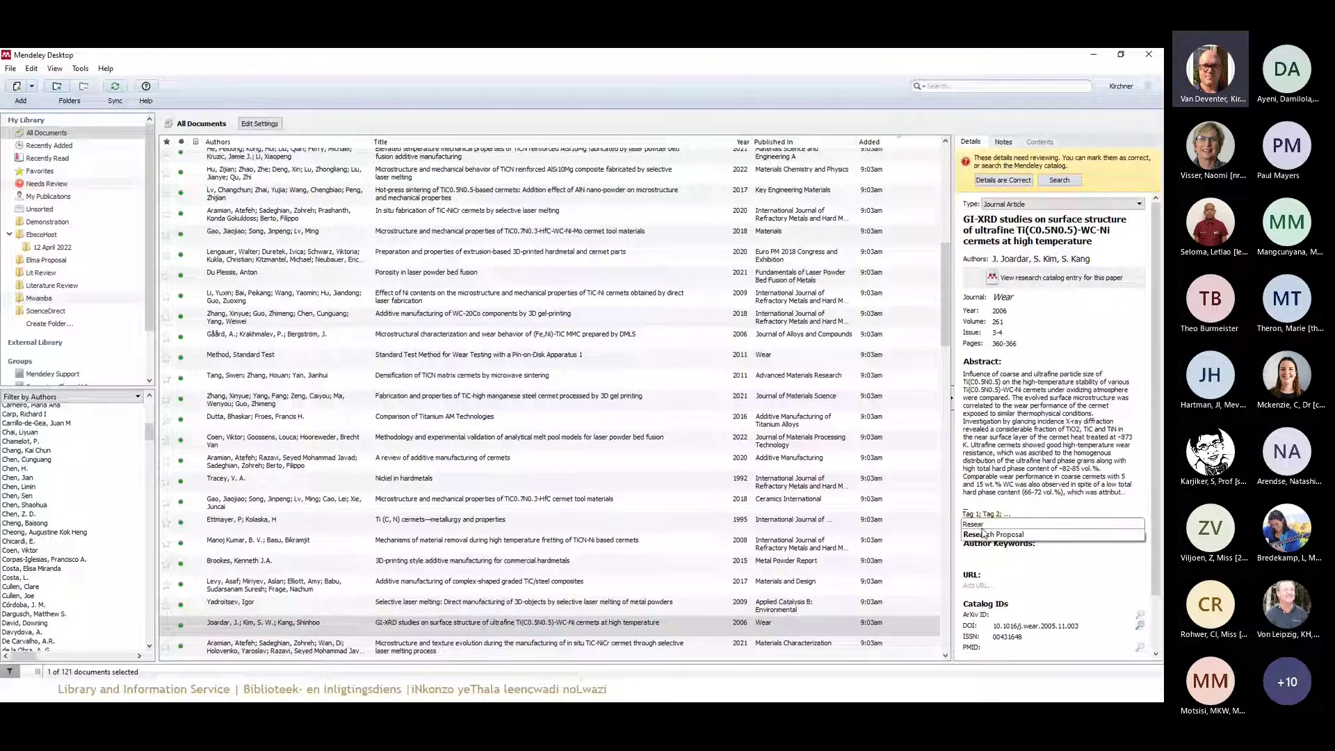
click(1006, 534)
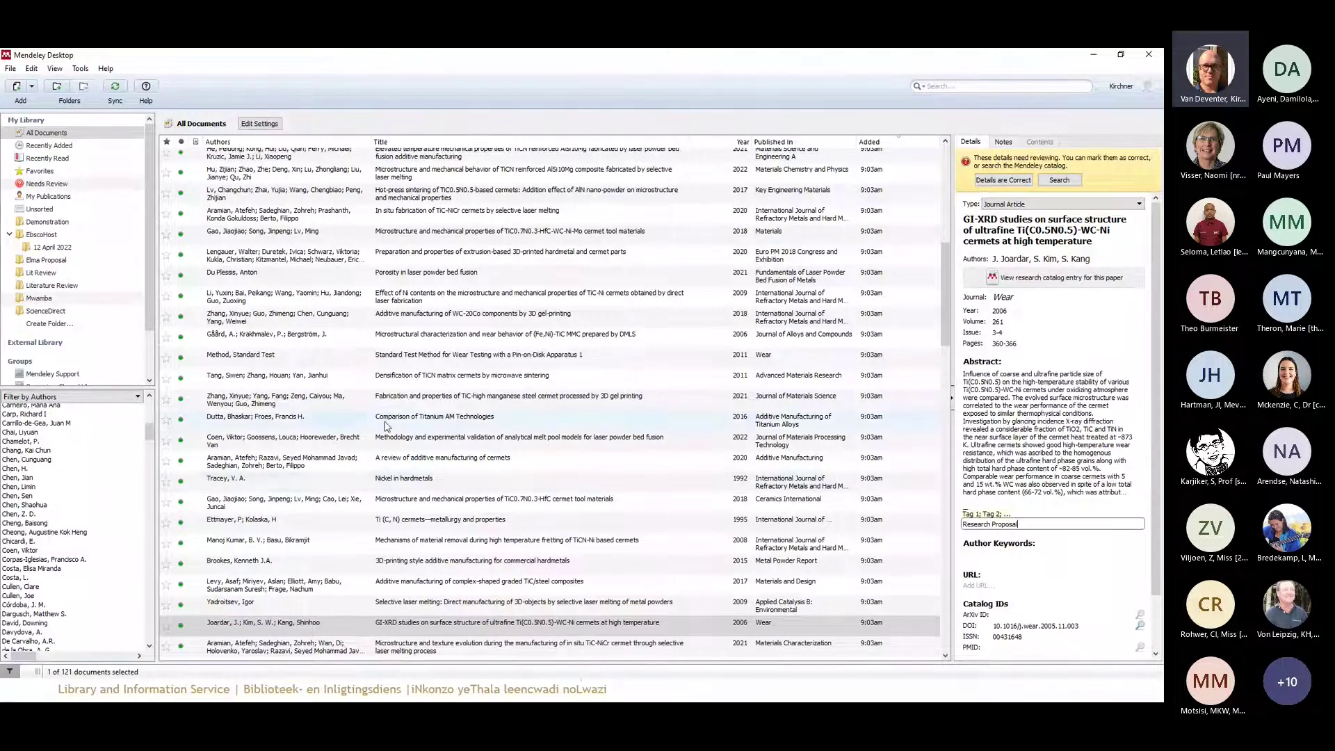
Switch the library filter to My Tags and view the documents tagged "Chapter 1"
click(125, 402)
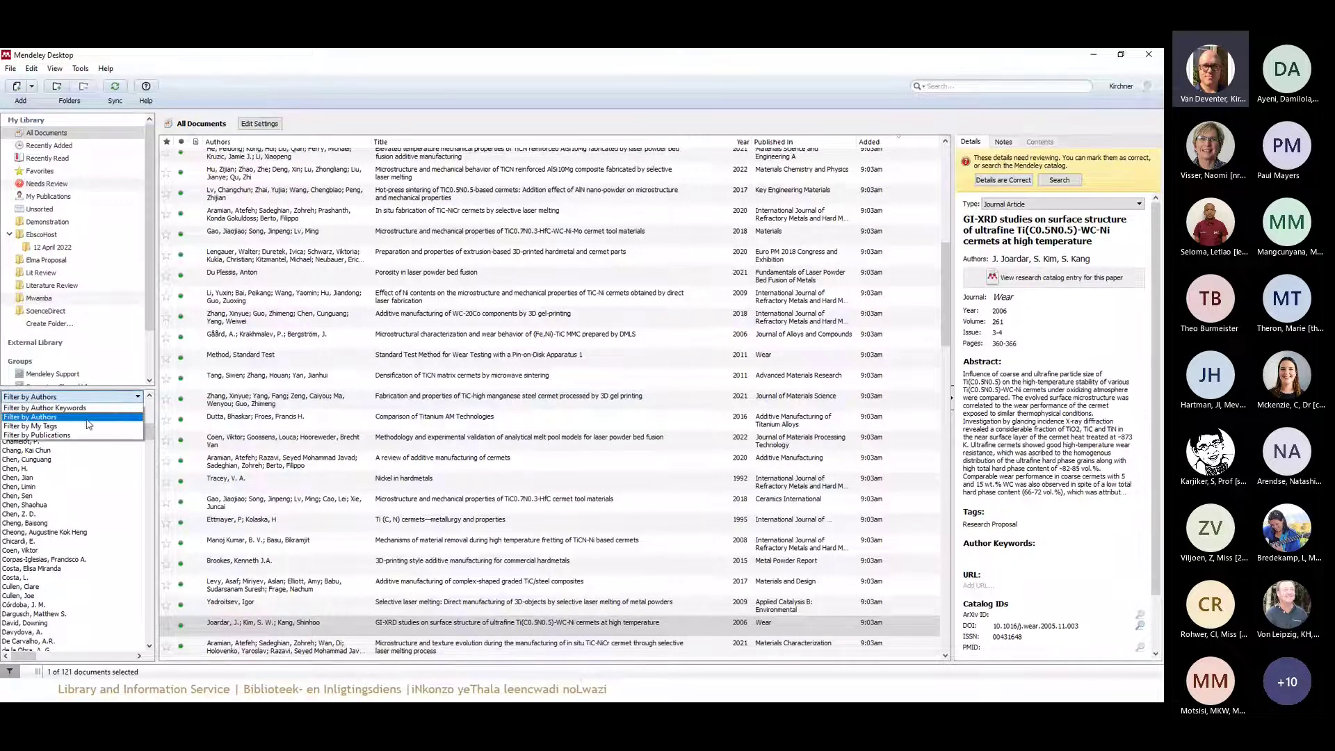
click(89, 426)
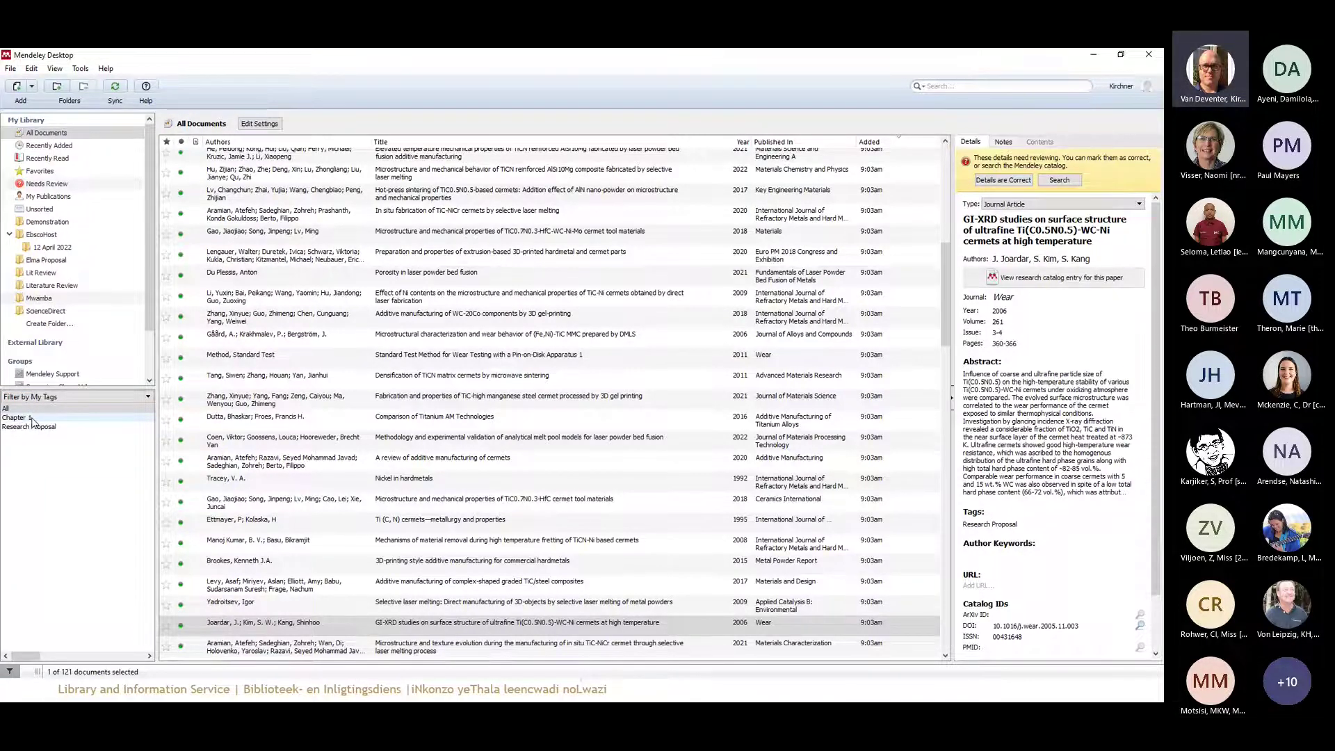
click(31, 419)
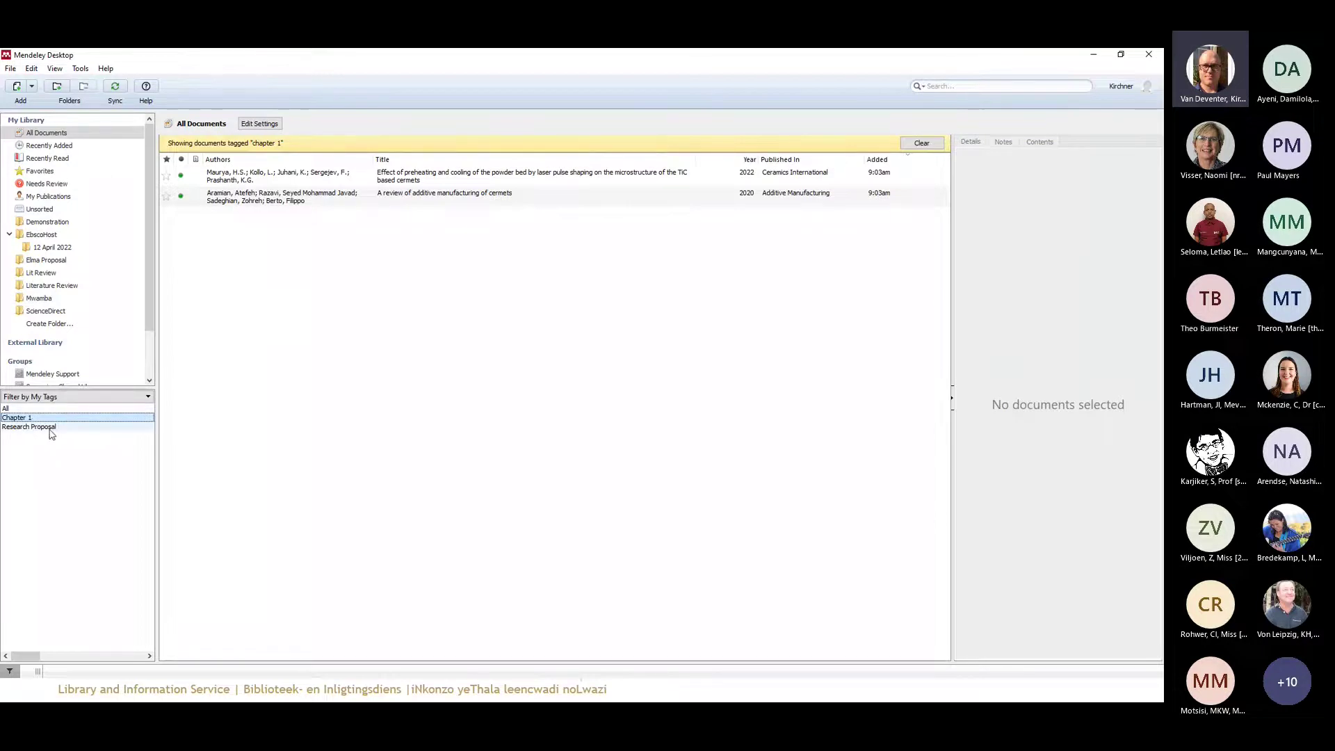
click(31, 417)
click(22, 418)
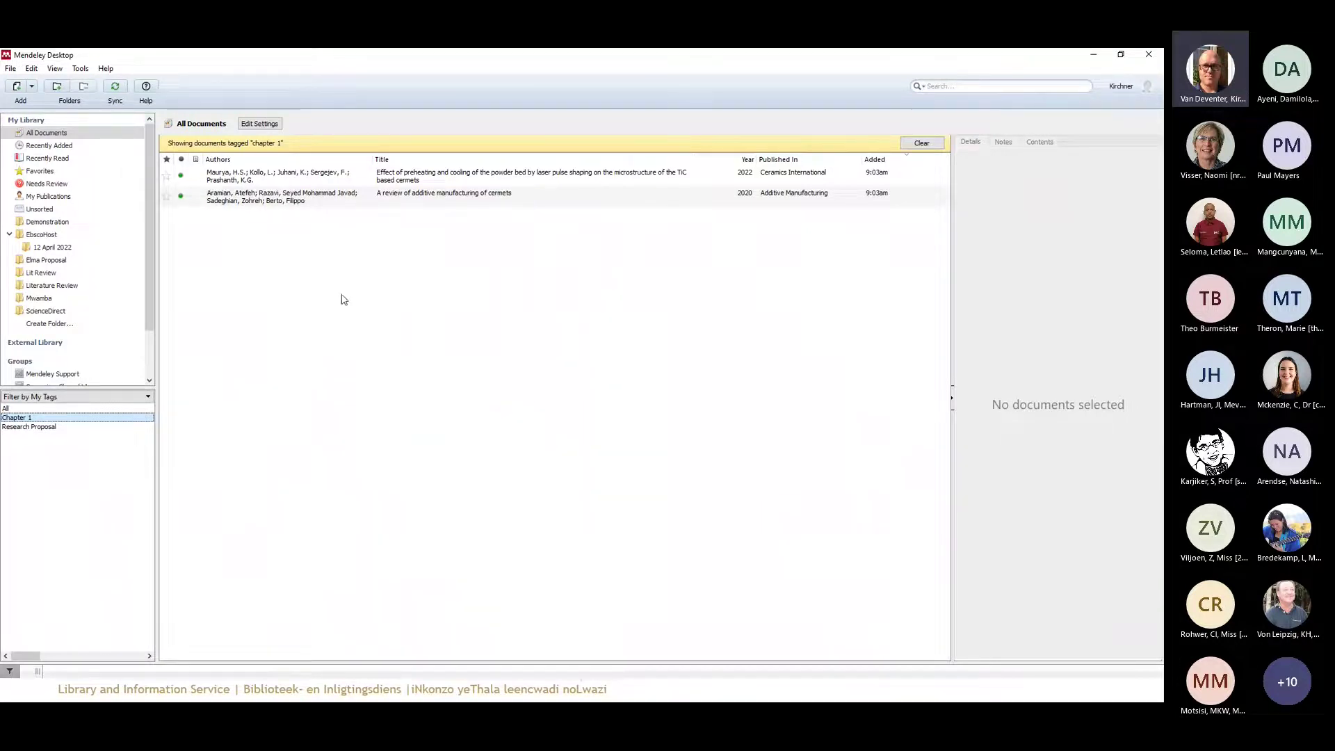
click(435, 194)
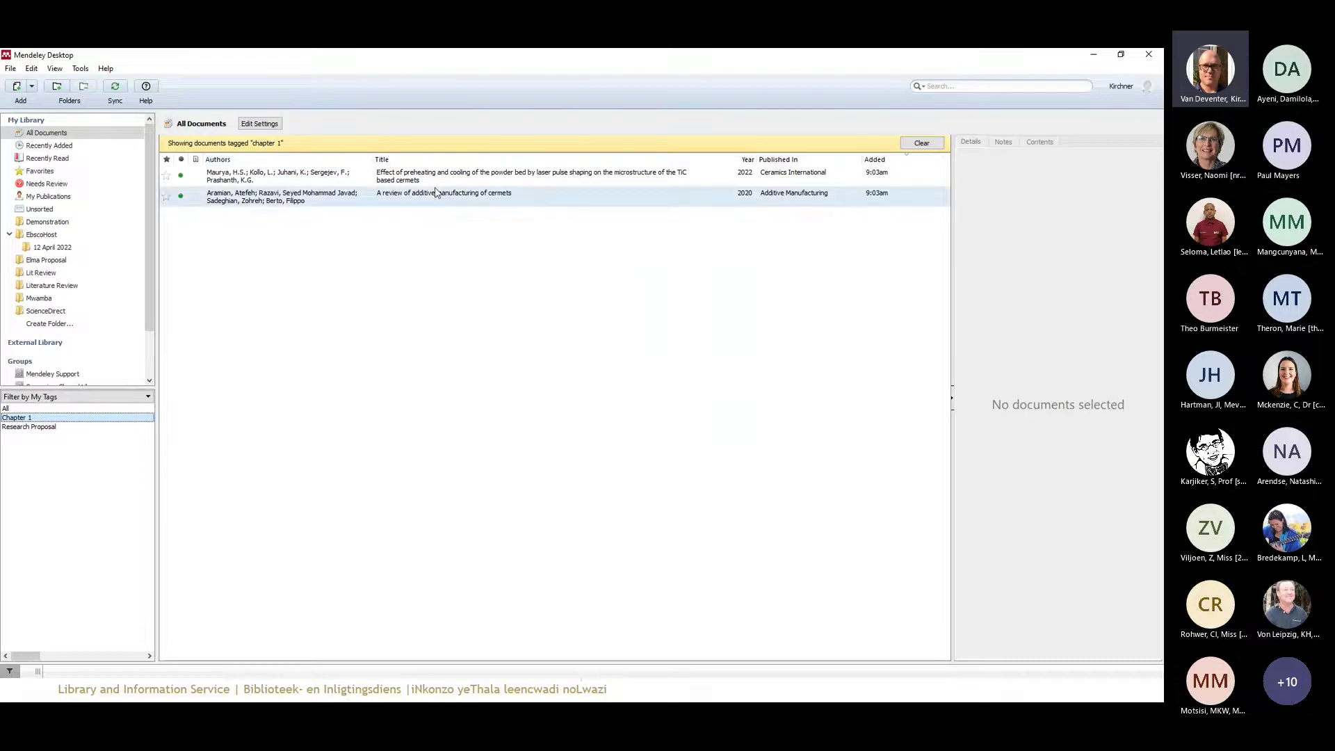
Filter the library by the "Research Proposal" tag and view its documents
click(35, 427)
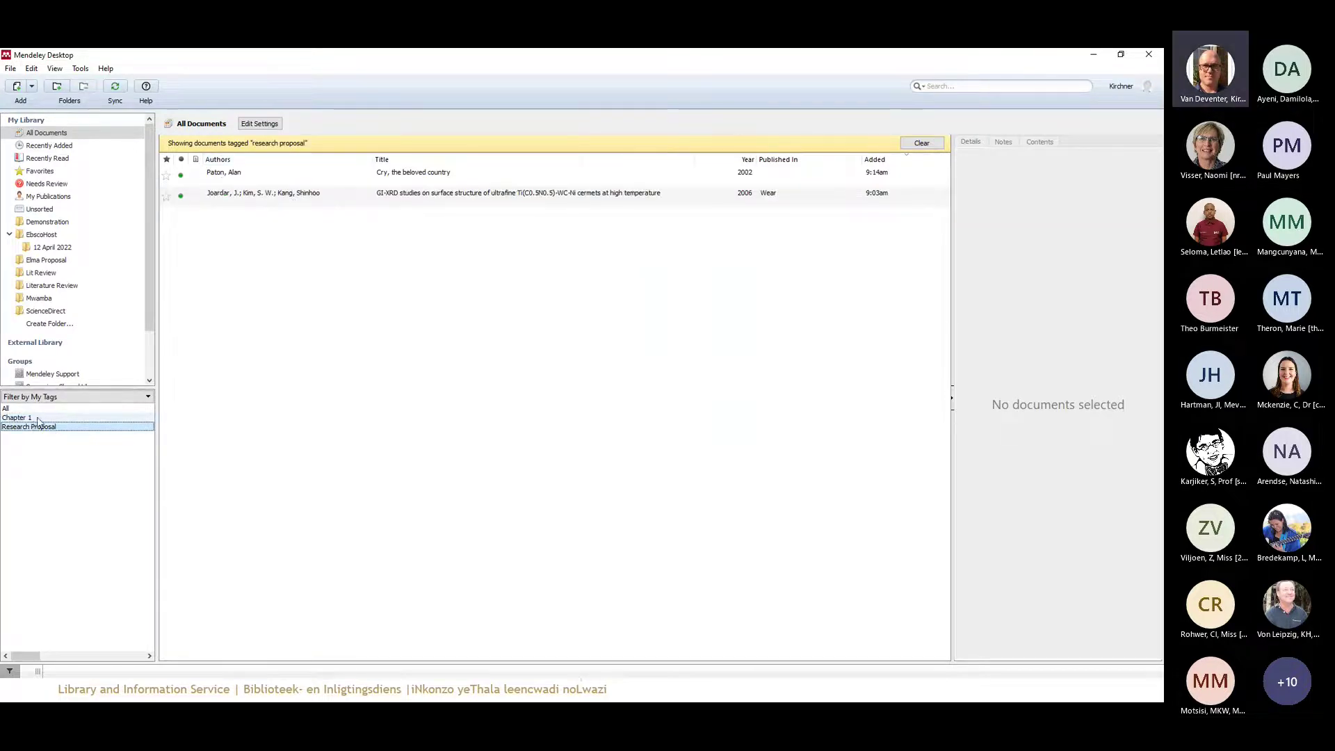
click(38, 427)
click(41, 433)
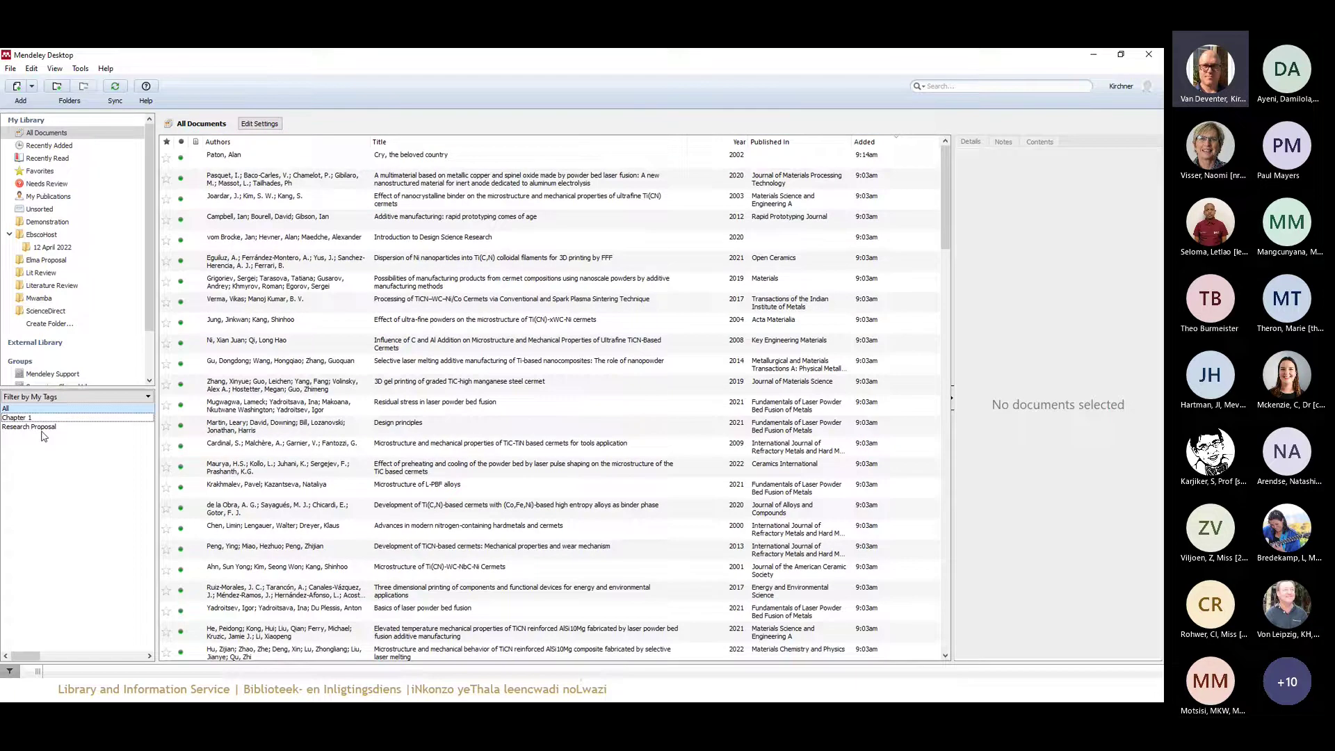
click(42, 429)
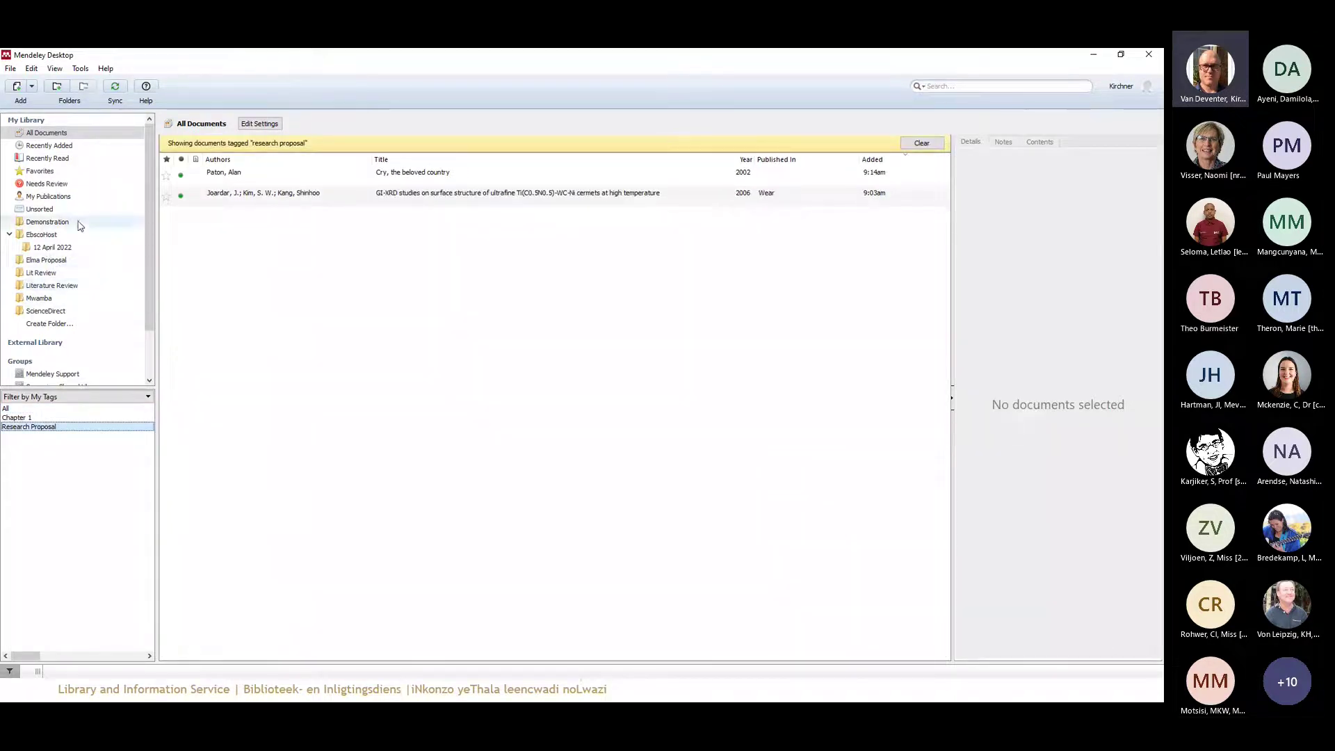
Set the library filter back to Authors and minimize the Mendeley Desktop window
click(40, 401)
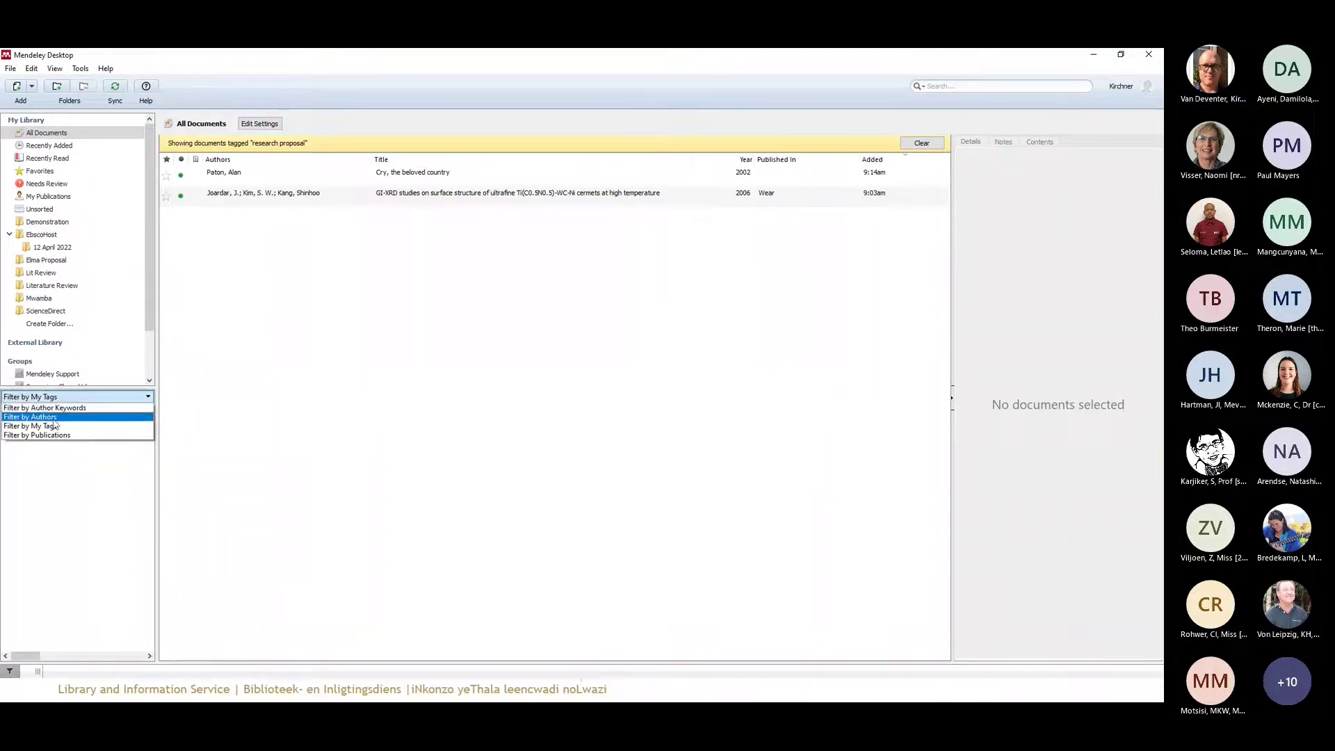
click(56, 416)
click(1093, 54)
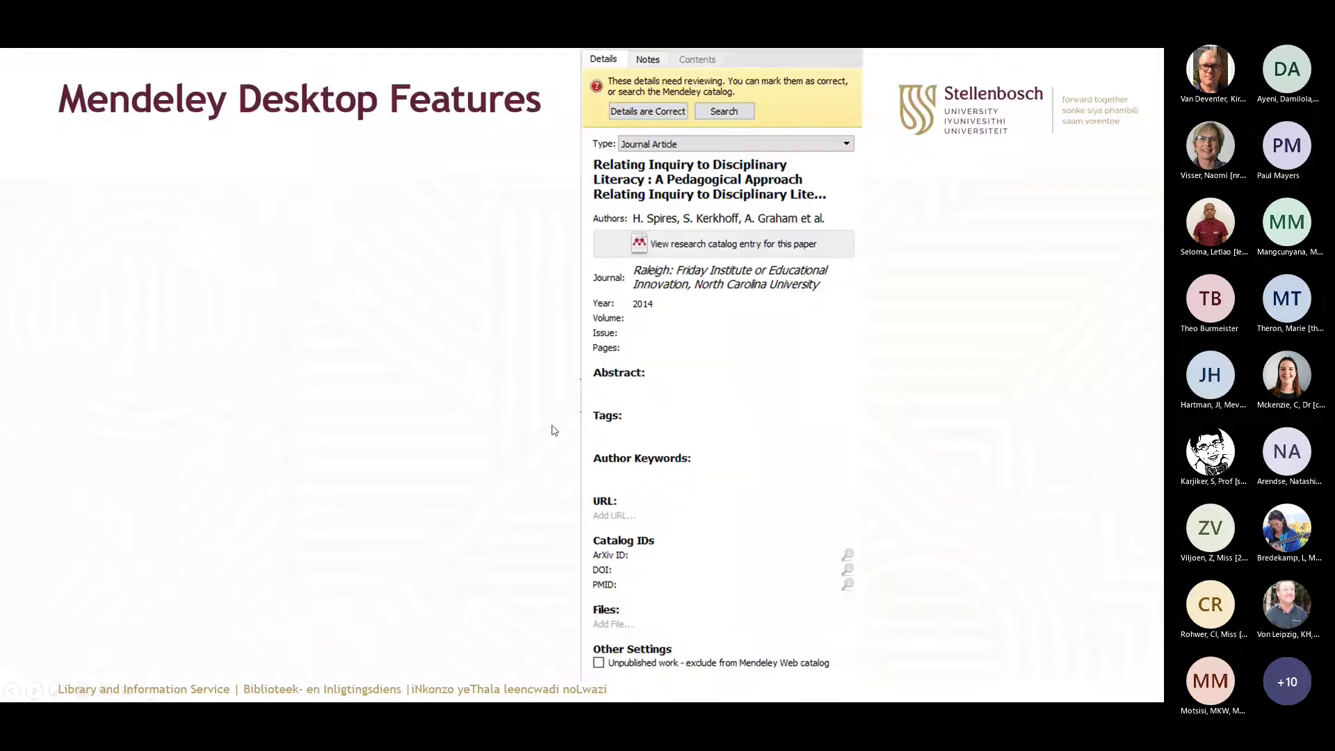
click(521, 406)
click(429, 449)
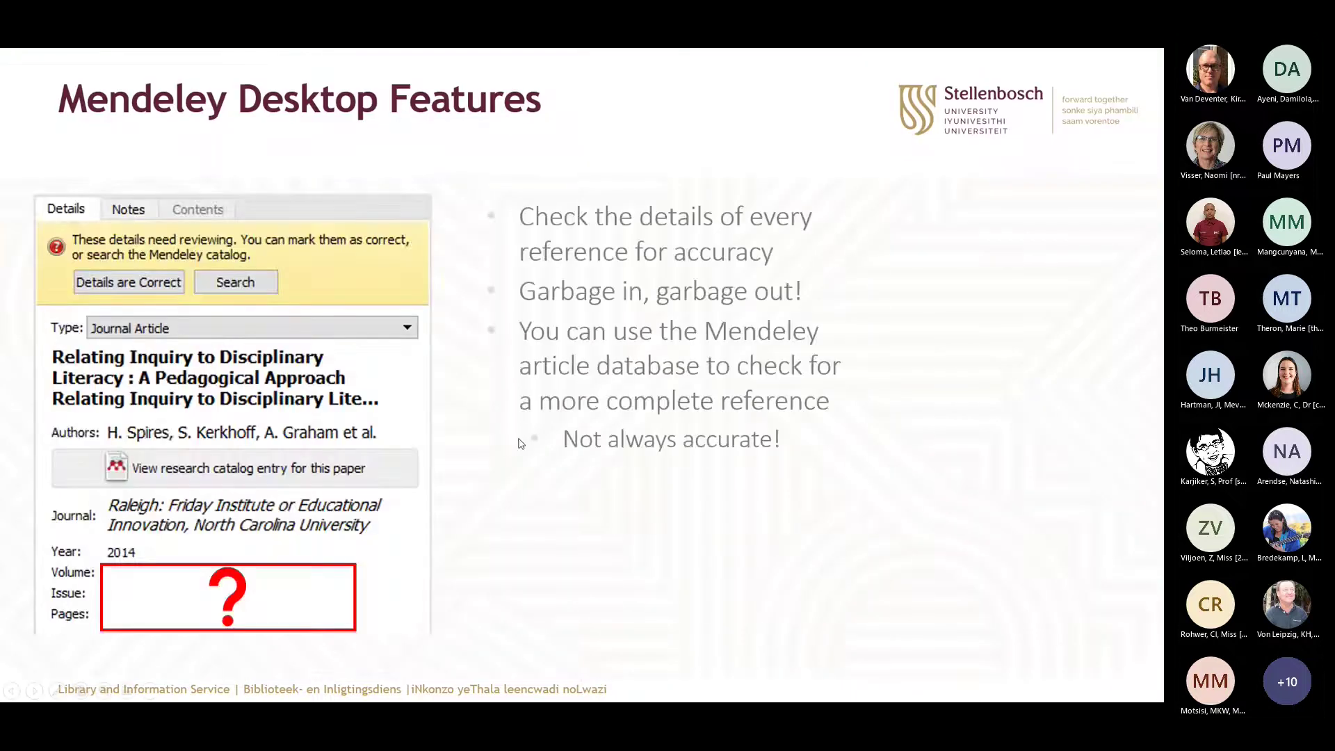
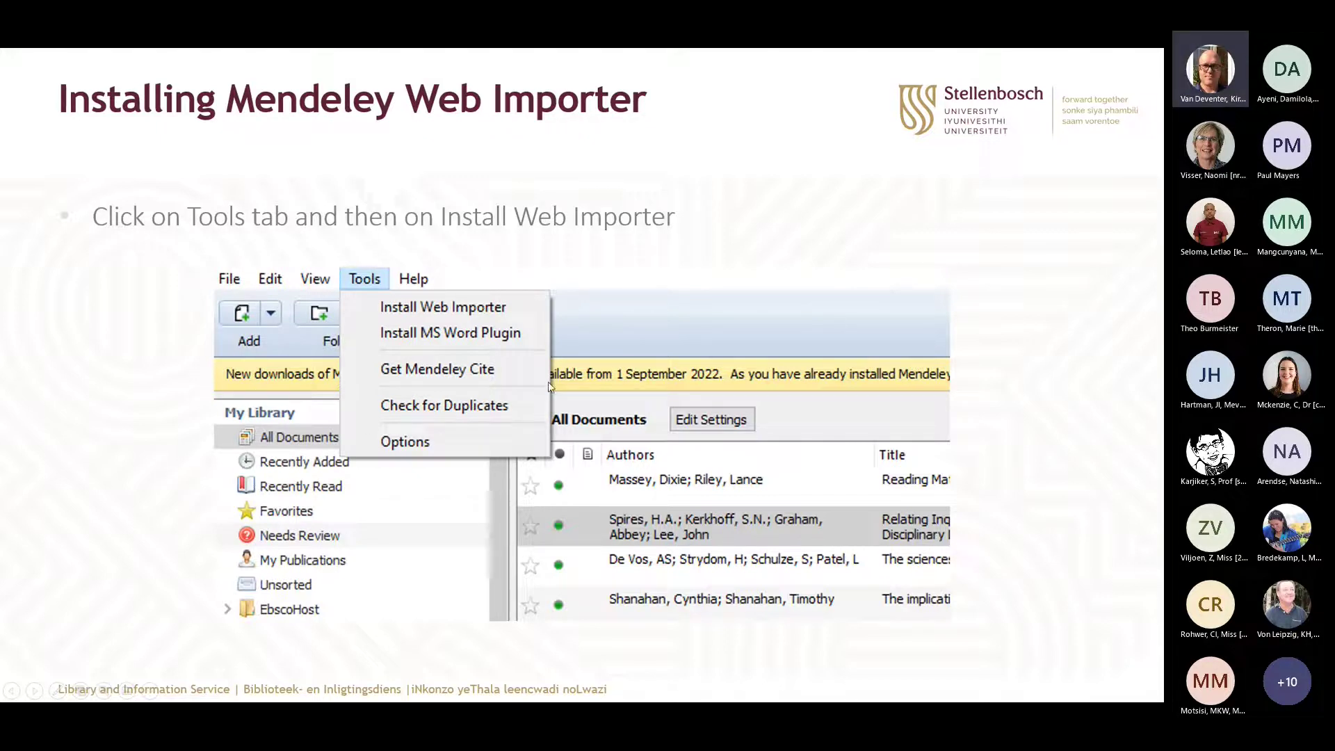
key(Right)
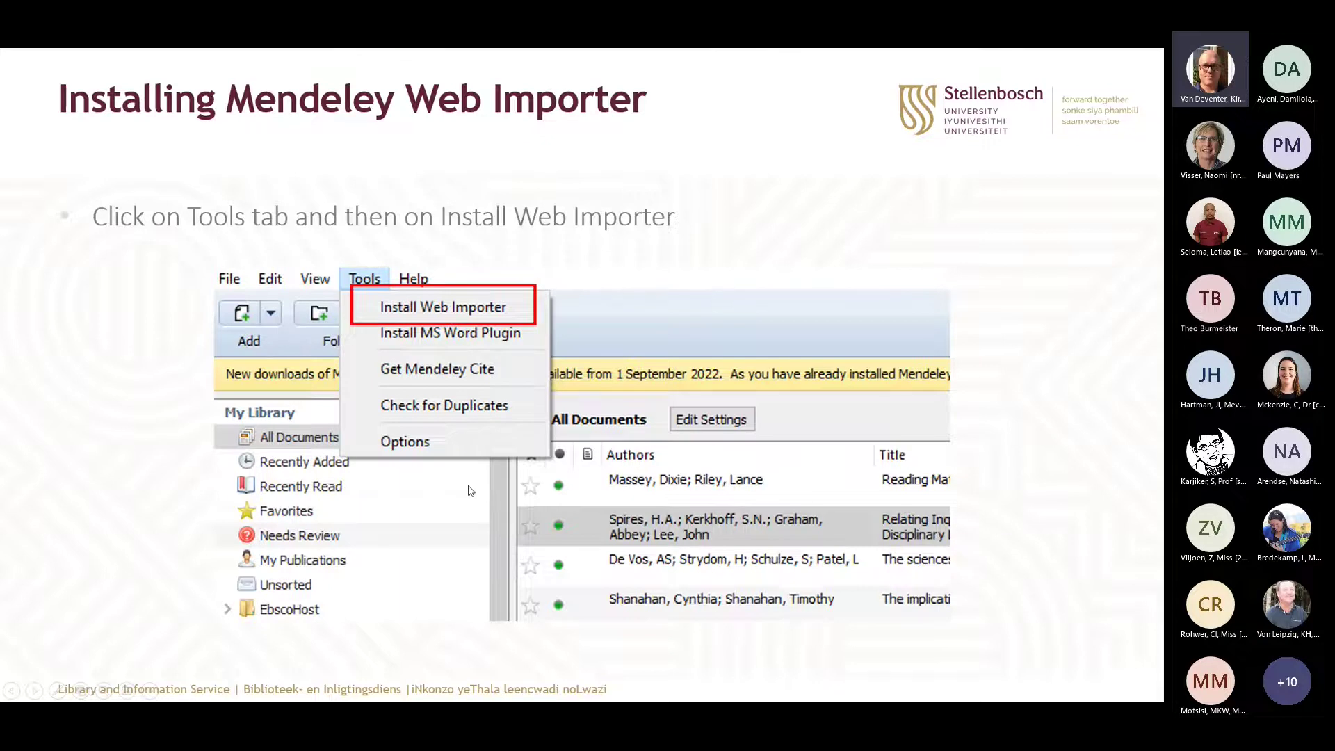
key(Right)
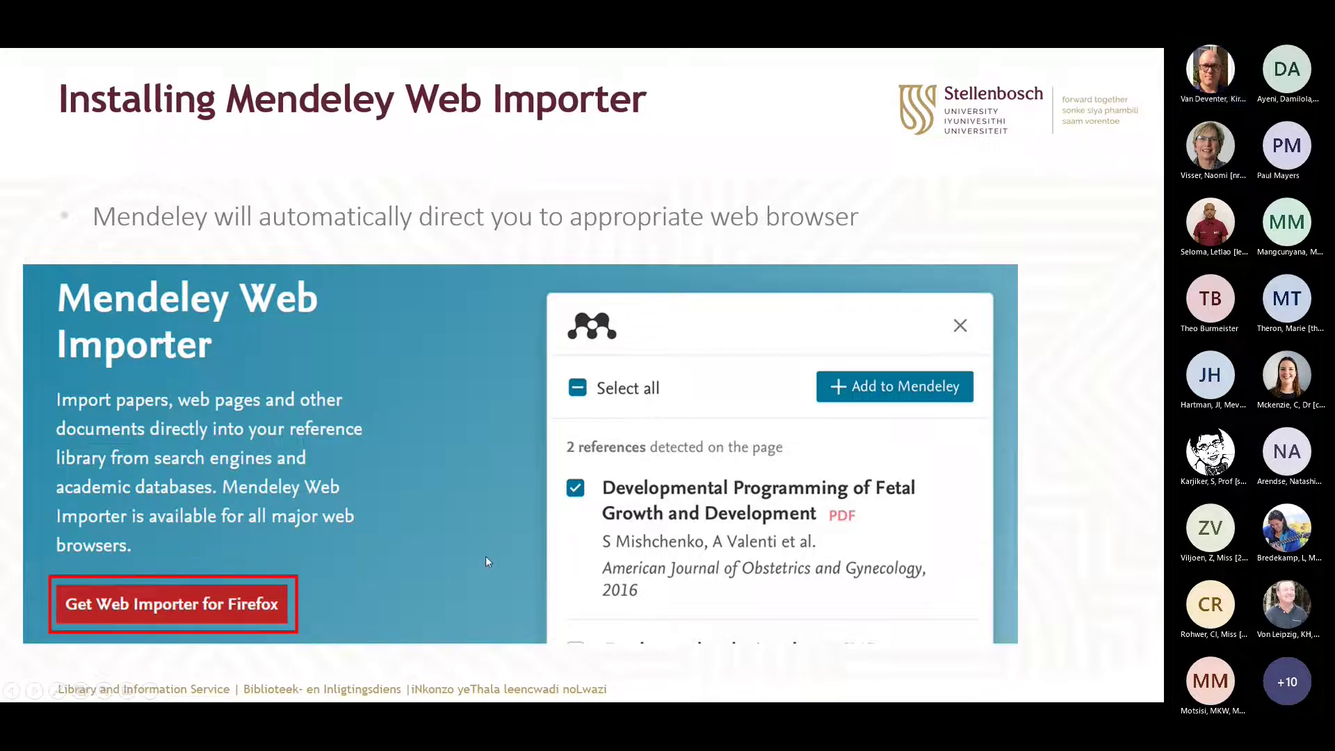
key(Right)
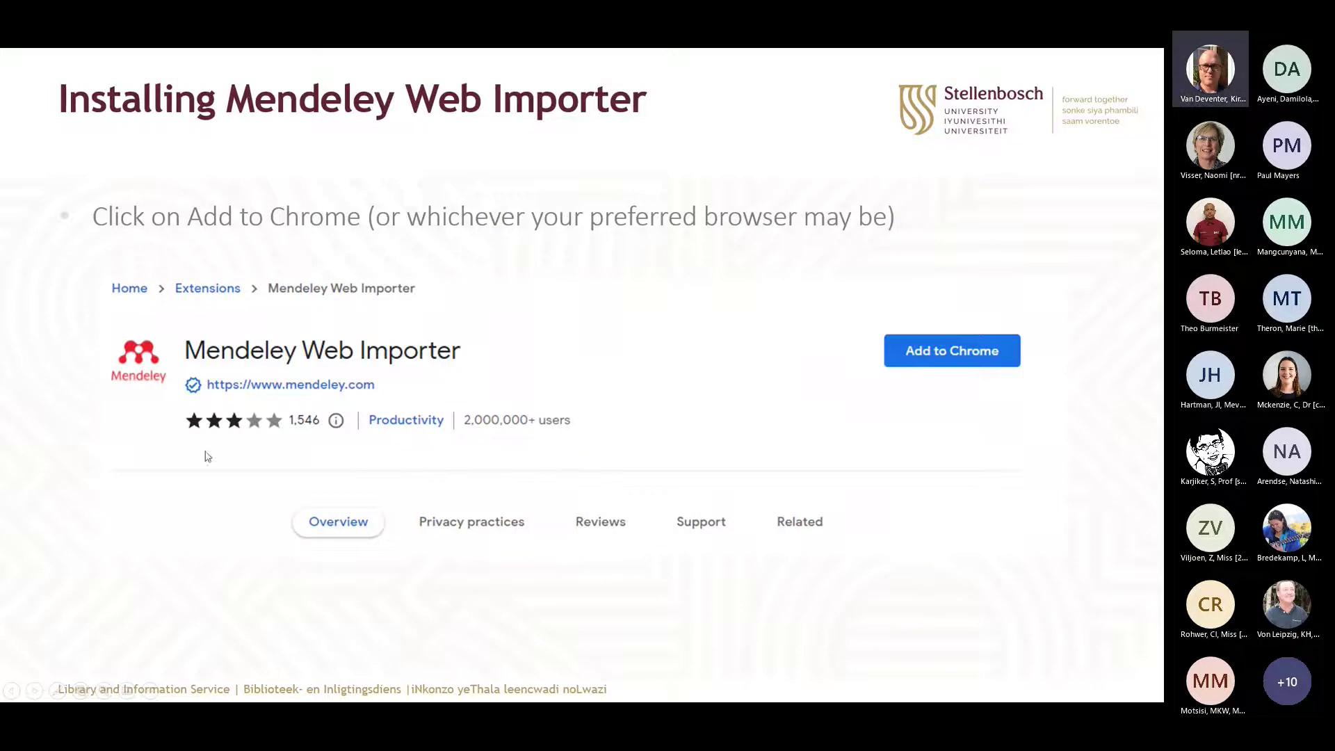
key(Right)
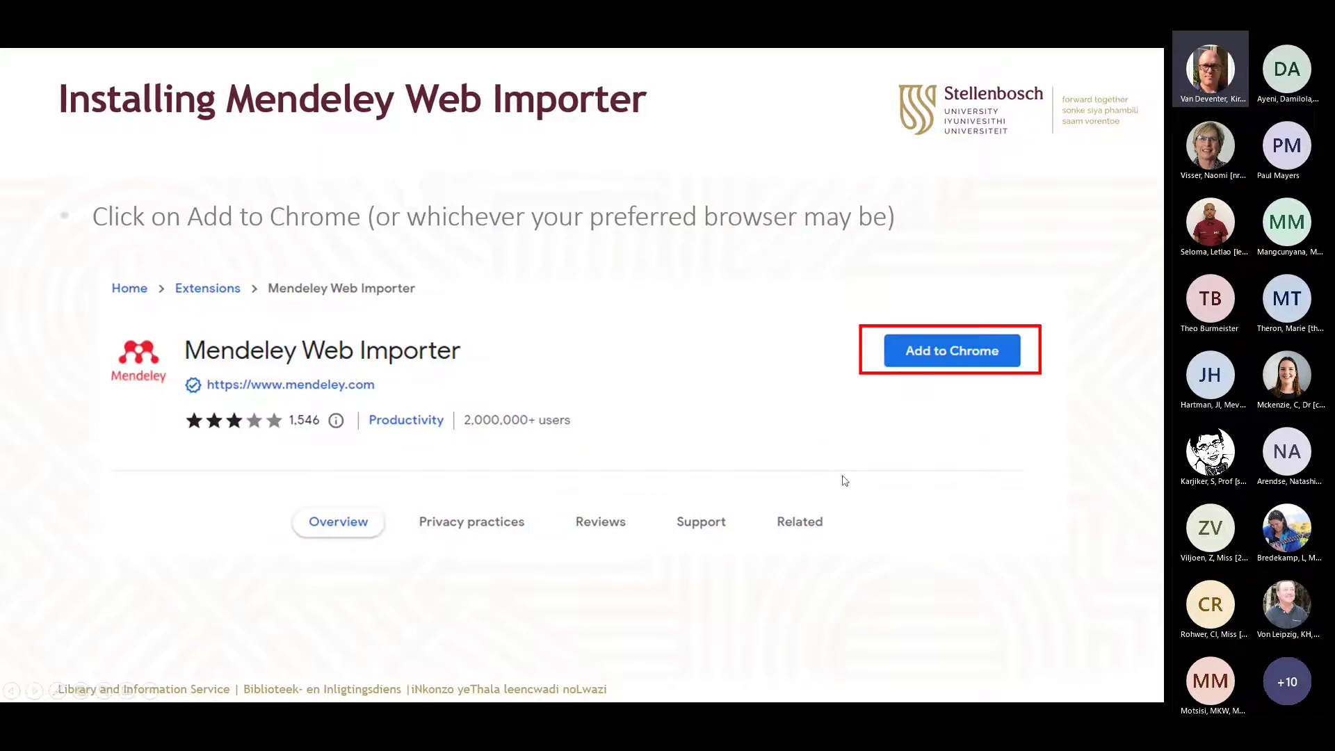
key(Right)
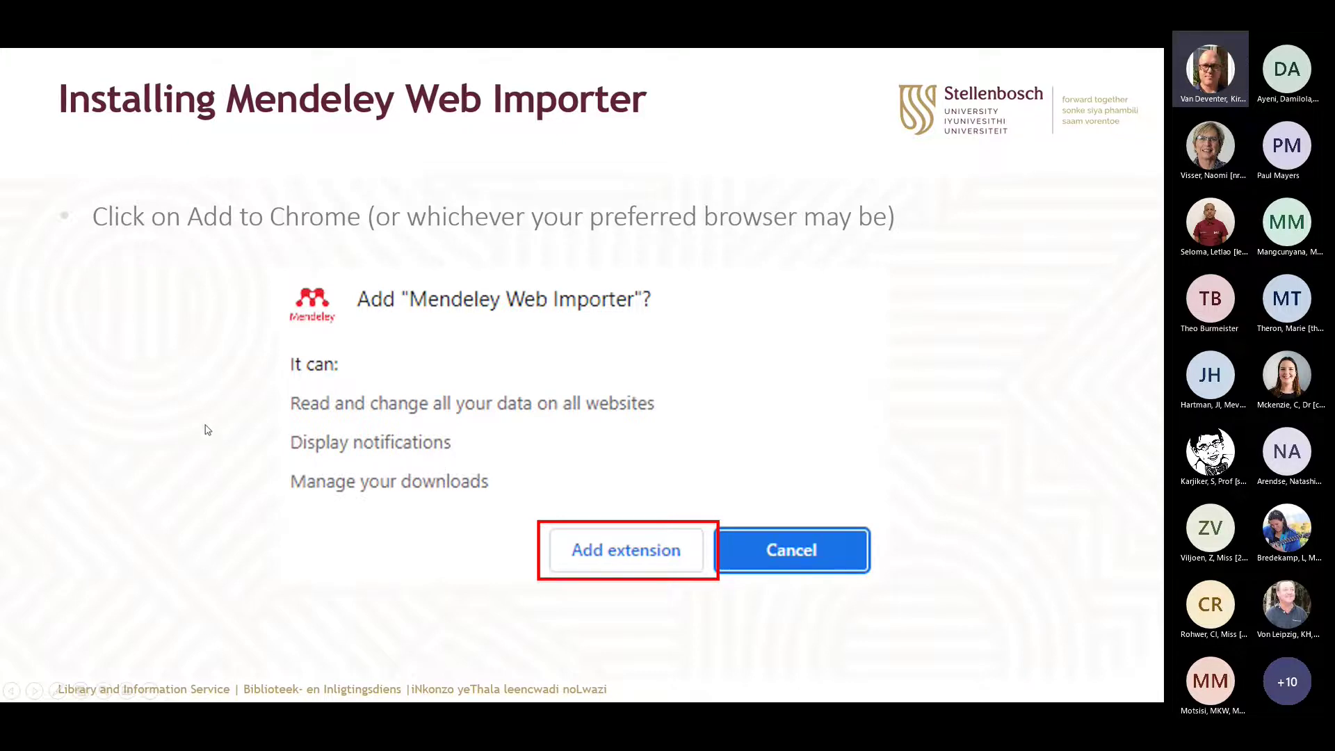
key(Right)
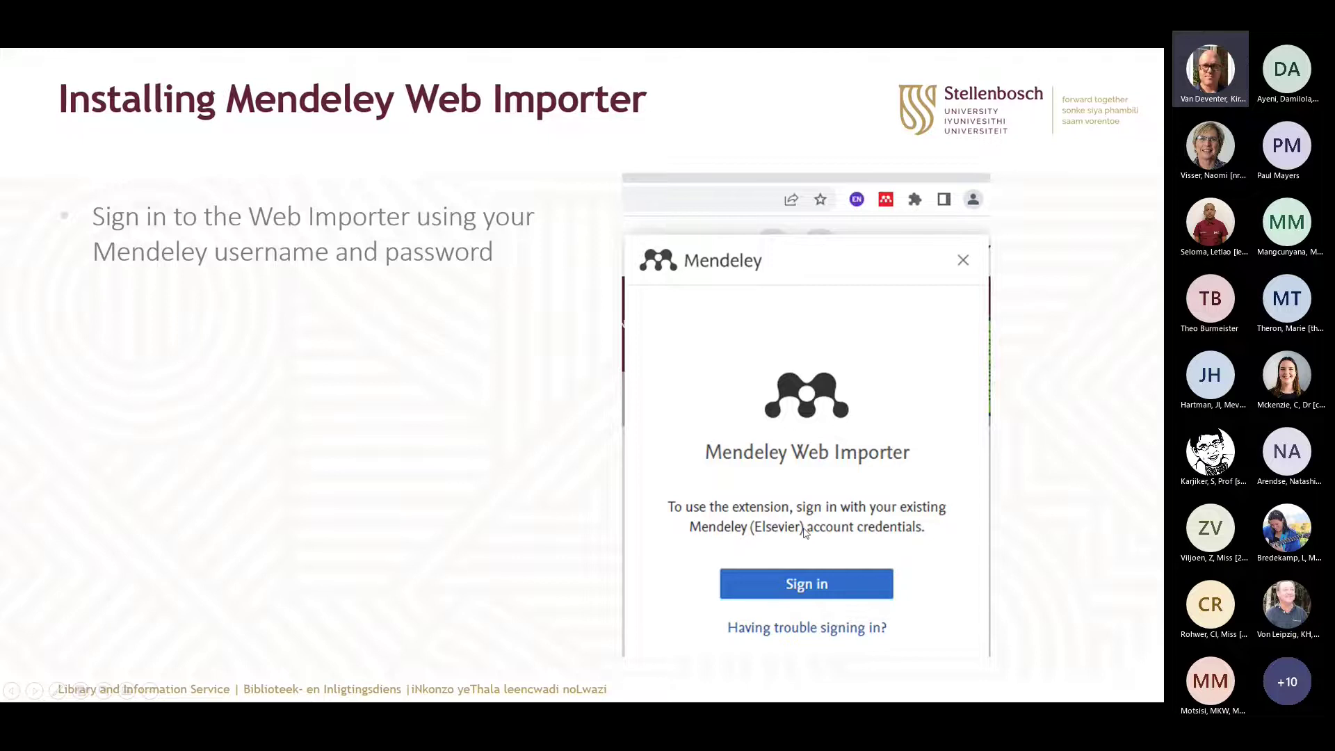
key(Right)
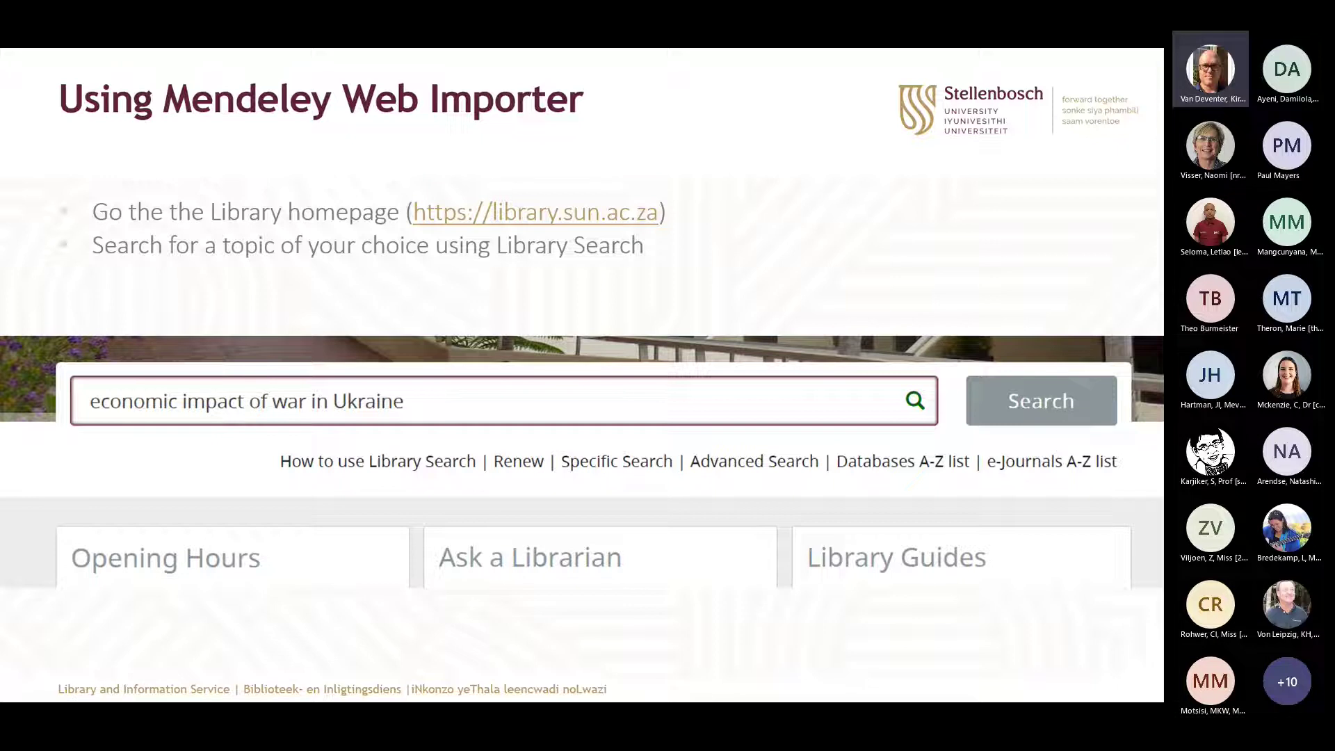
Switch to Firefox, go to the Stellenbosch University library homepage and search for "socio economic impact of war in ukraine"
key(alt+Tab)
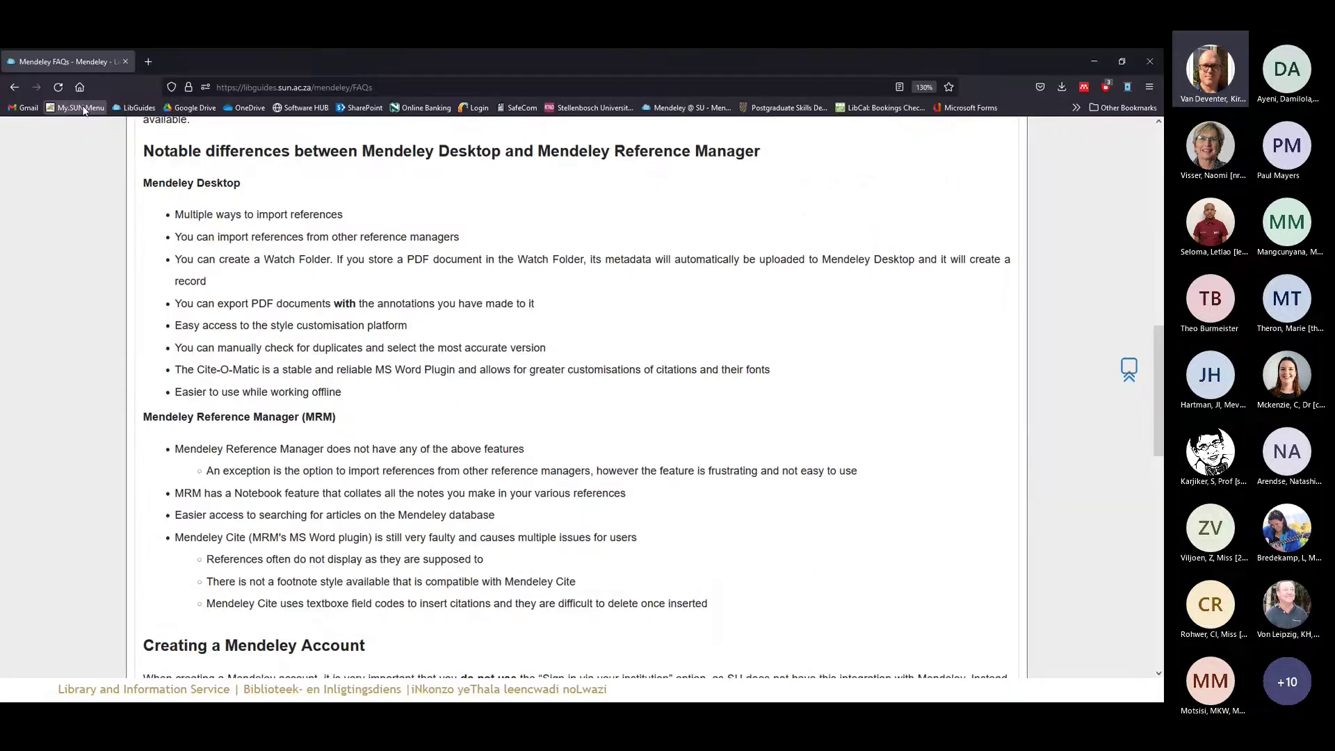
click(80, 89)
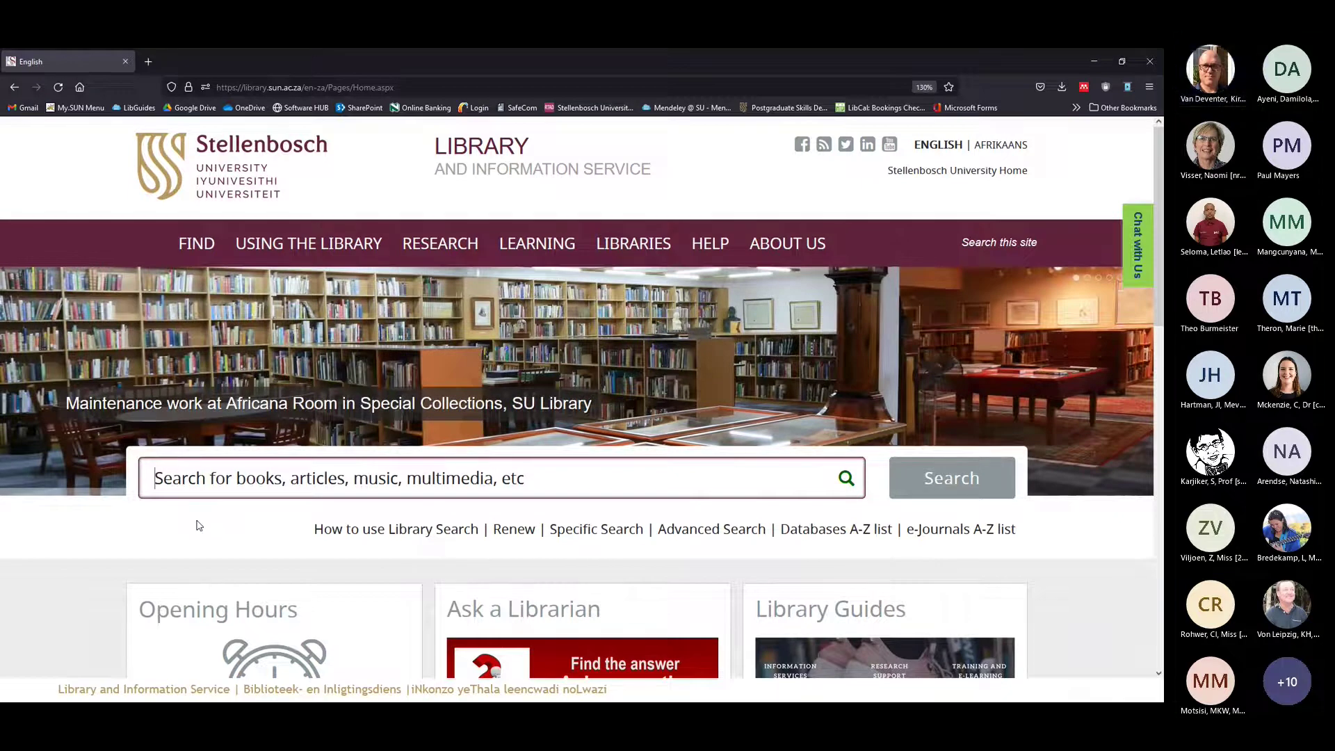
text(socio)
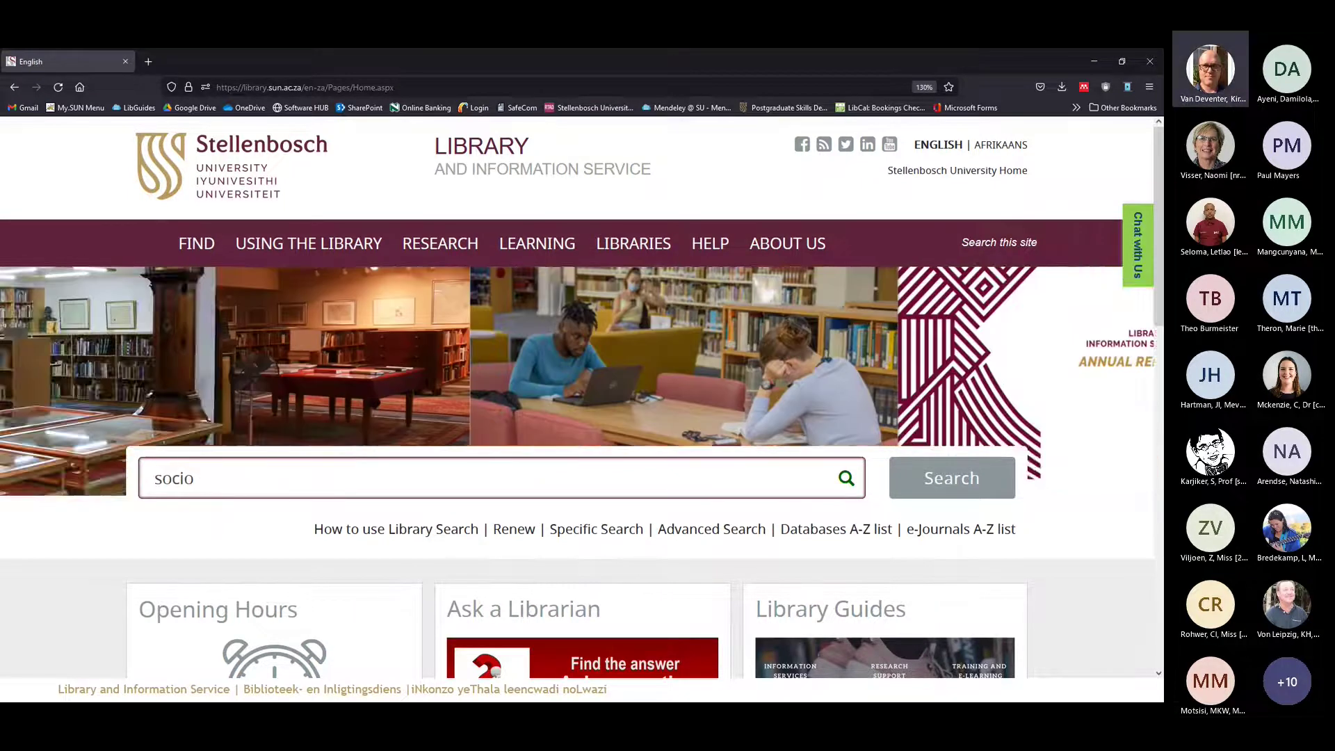
text( econom)
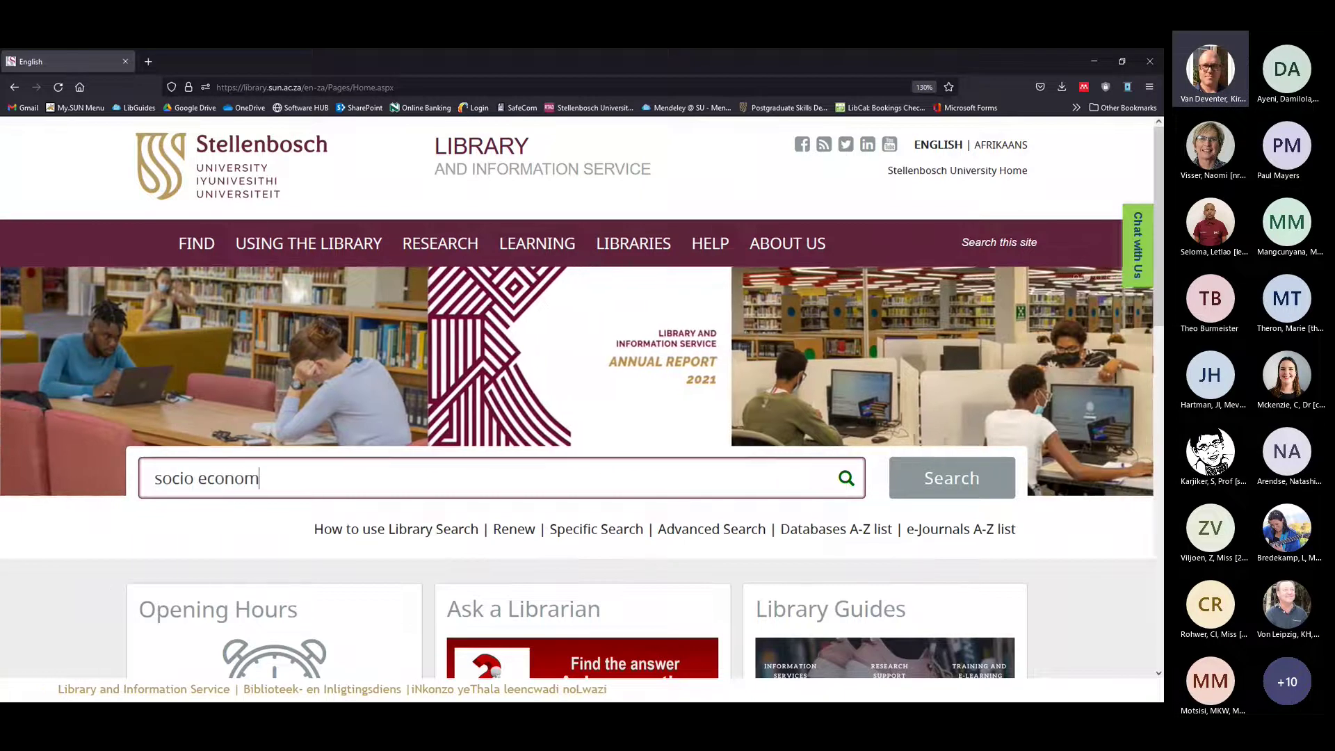
text(ic impac)
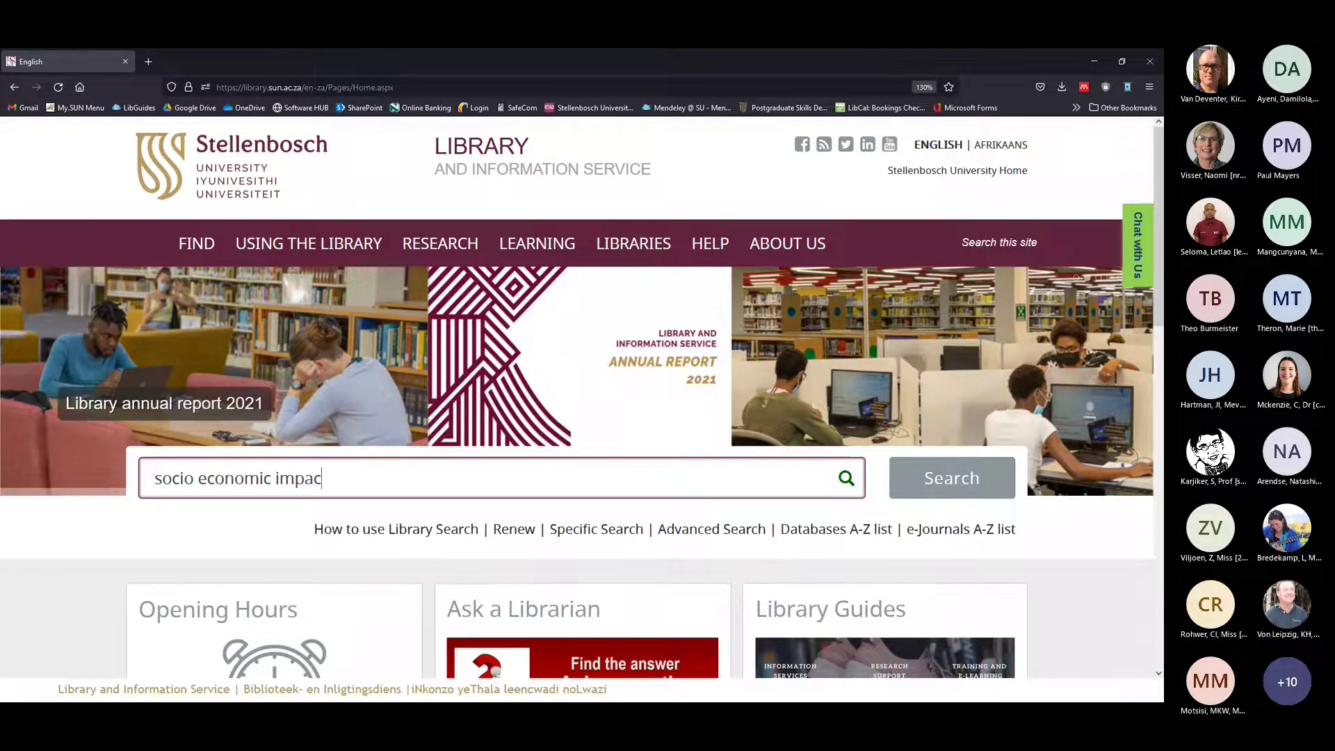
text(t of war i)
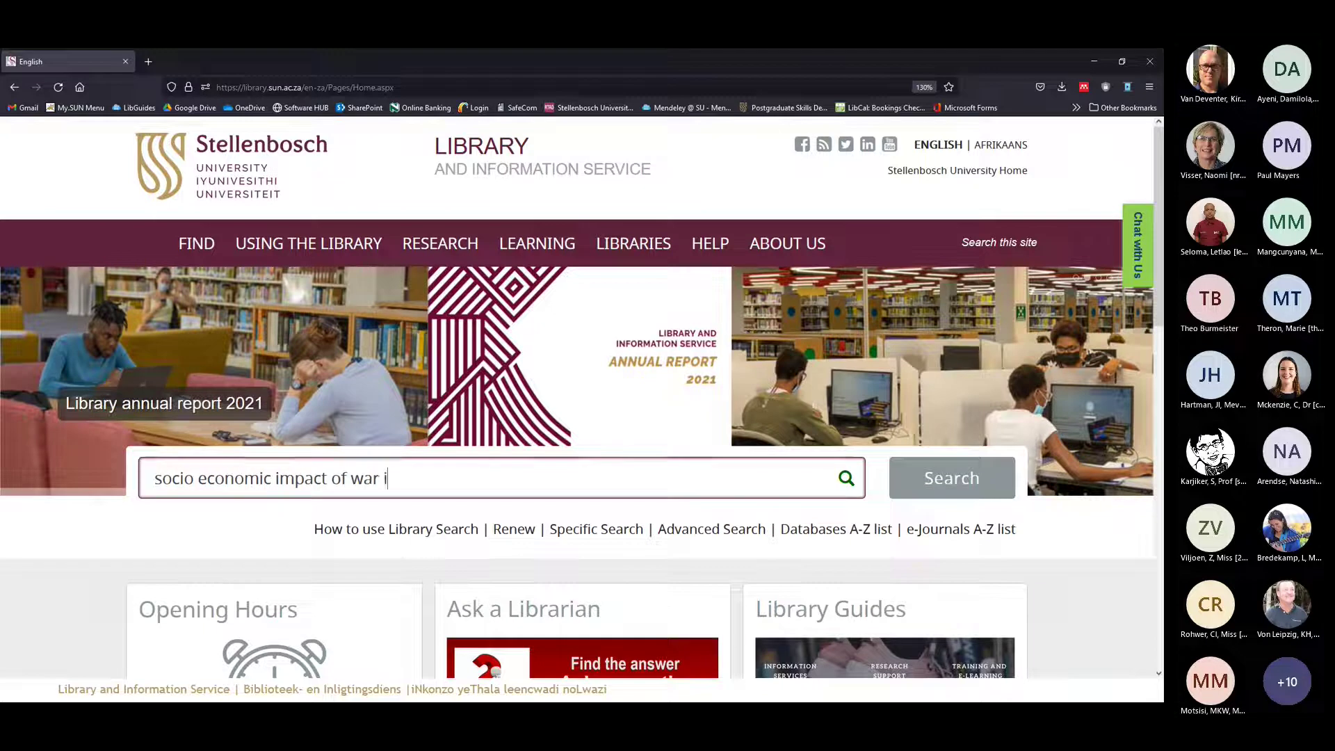
text(n ukraine)
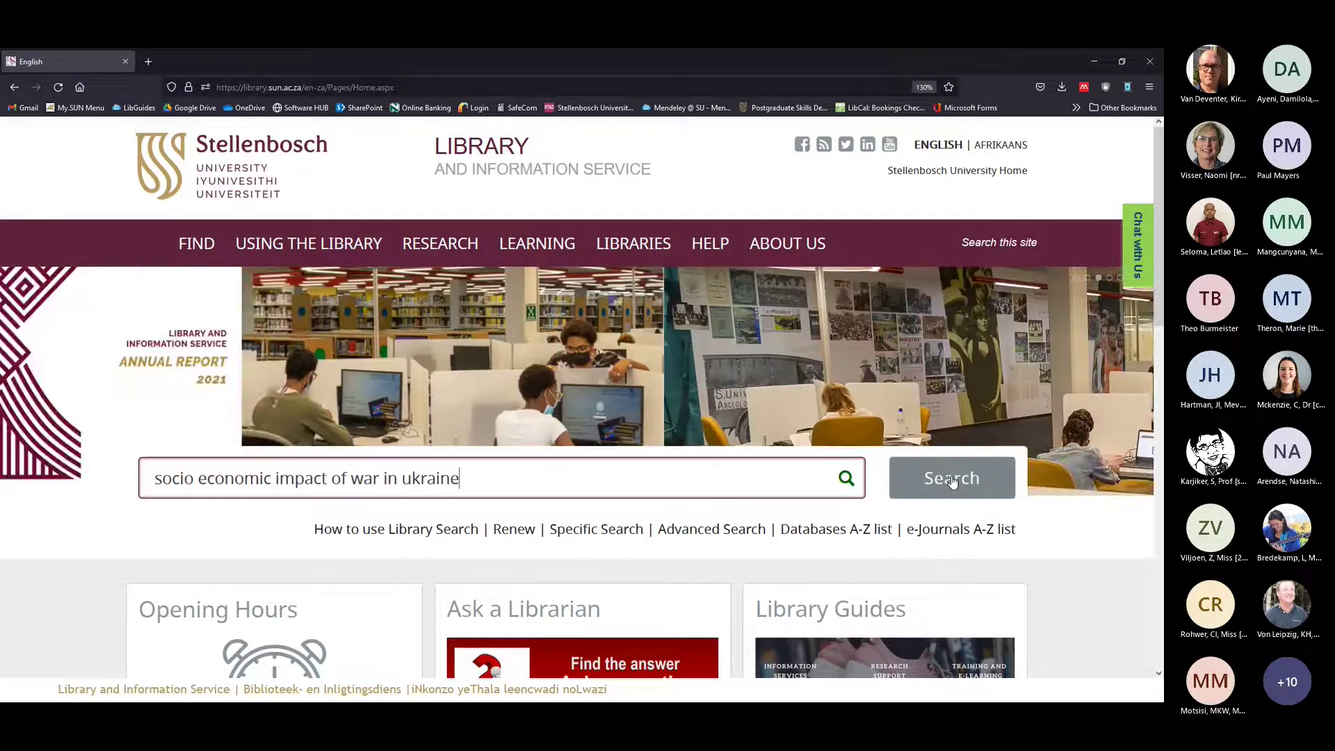
click(947, 479)
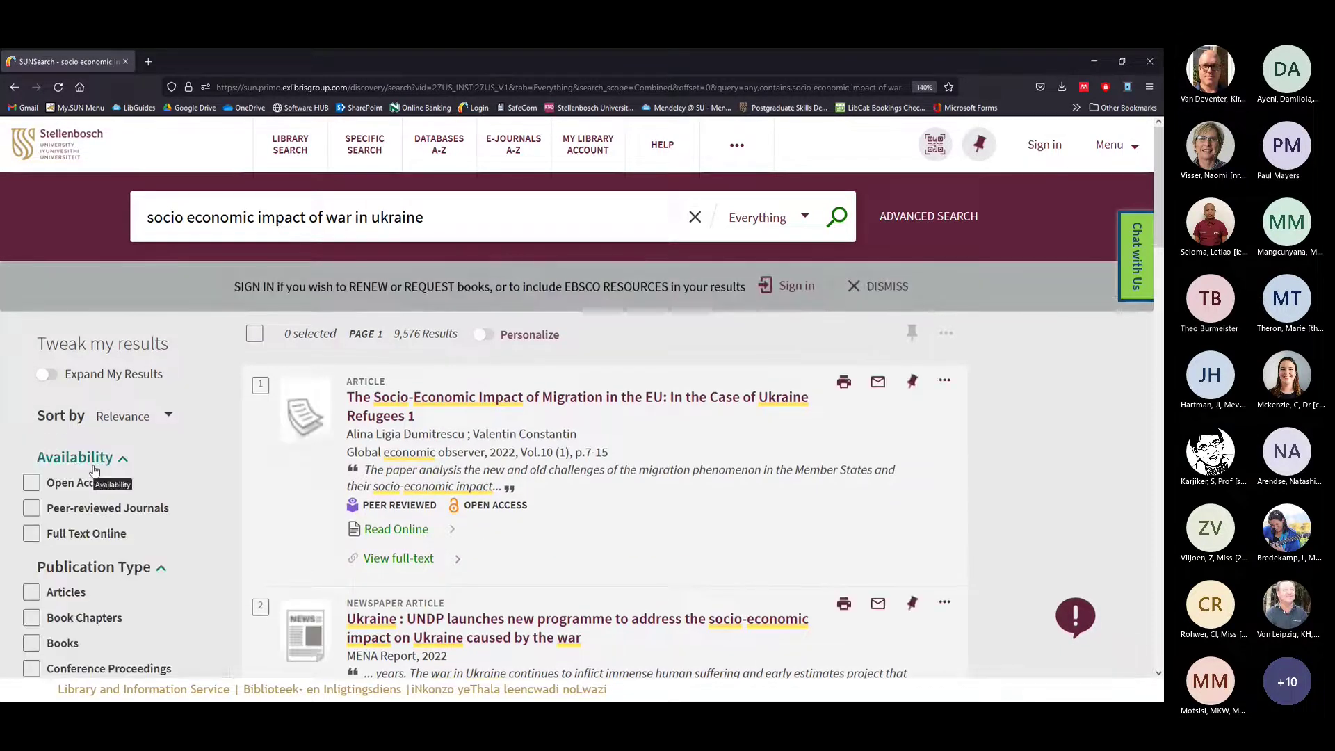
Browse the library search results and open the Mendeley Web Importer to examine the references it detects on the page
scroll(706, 545, down, 6)
scroll(679, 542, up, 6)
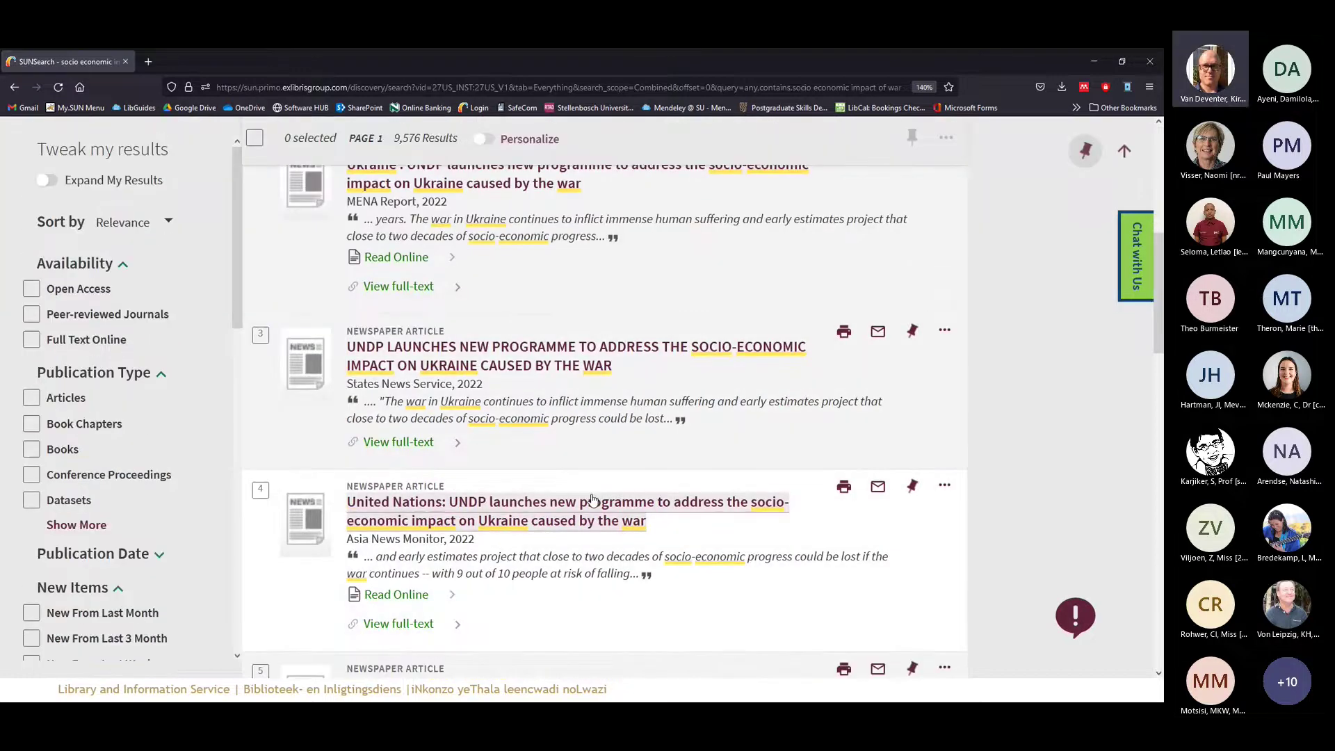
scroll(617, 489, down, 4)
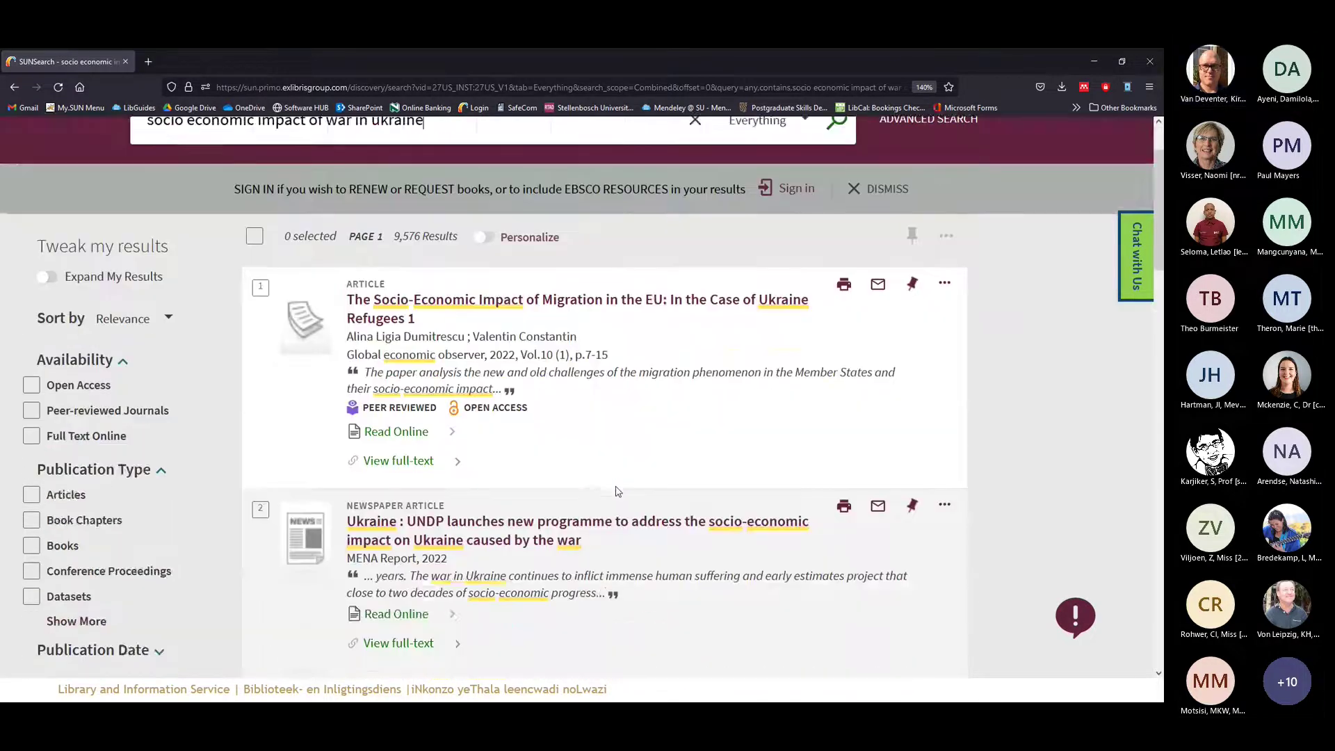
scroll(617, 499, down, 2)
scroll(618, 494, up, 6)
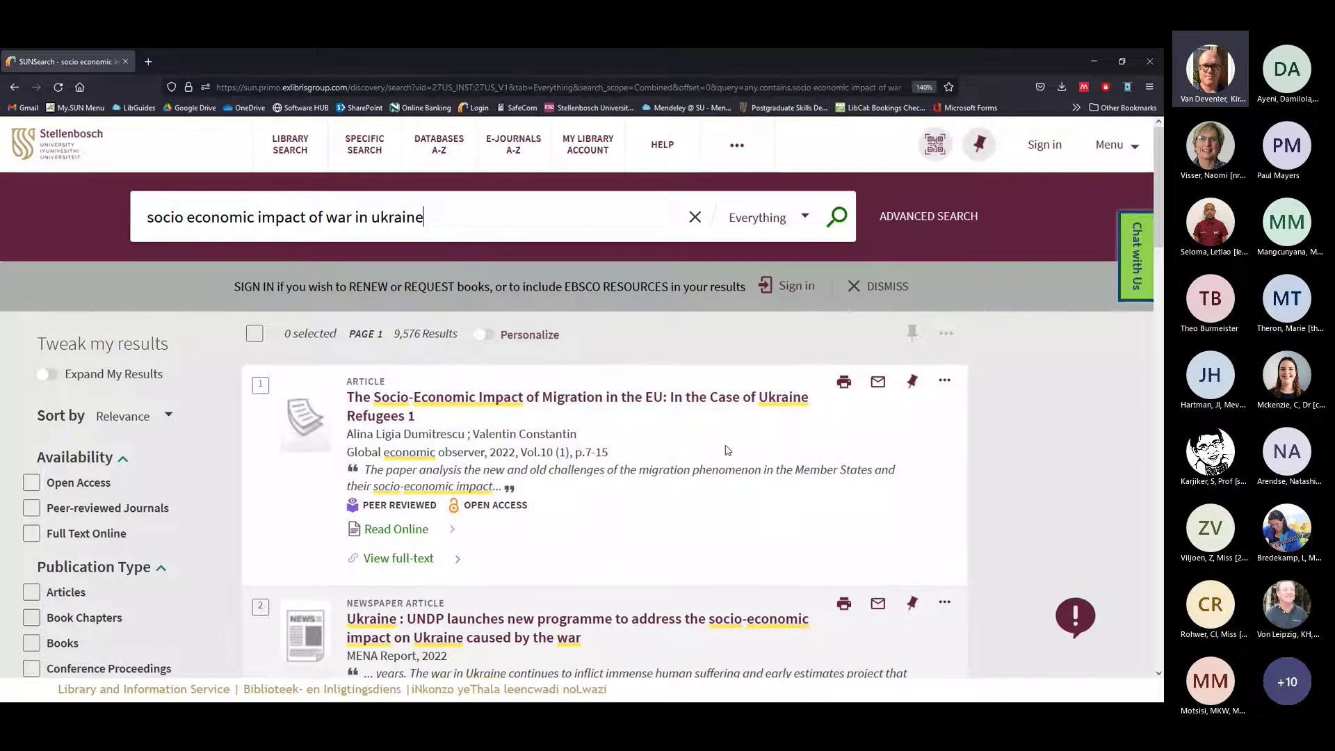
scroll(727, 451, down, 5)
scroll(727, 450, up, 6)
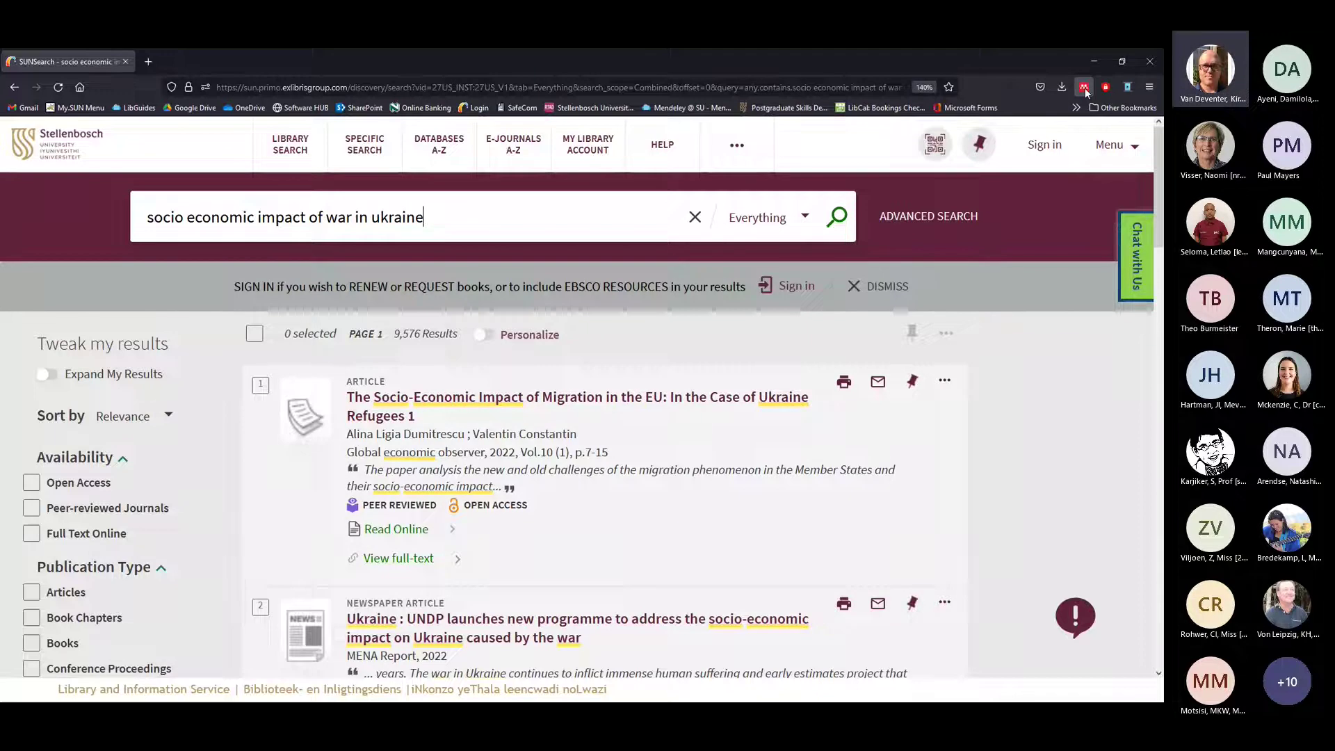
click(1085, 87)
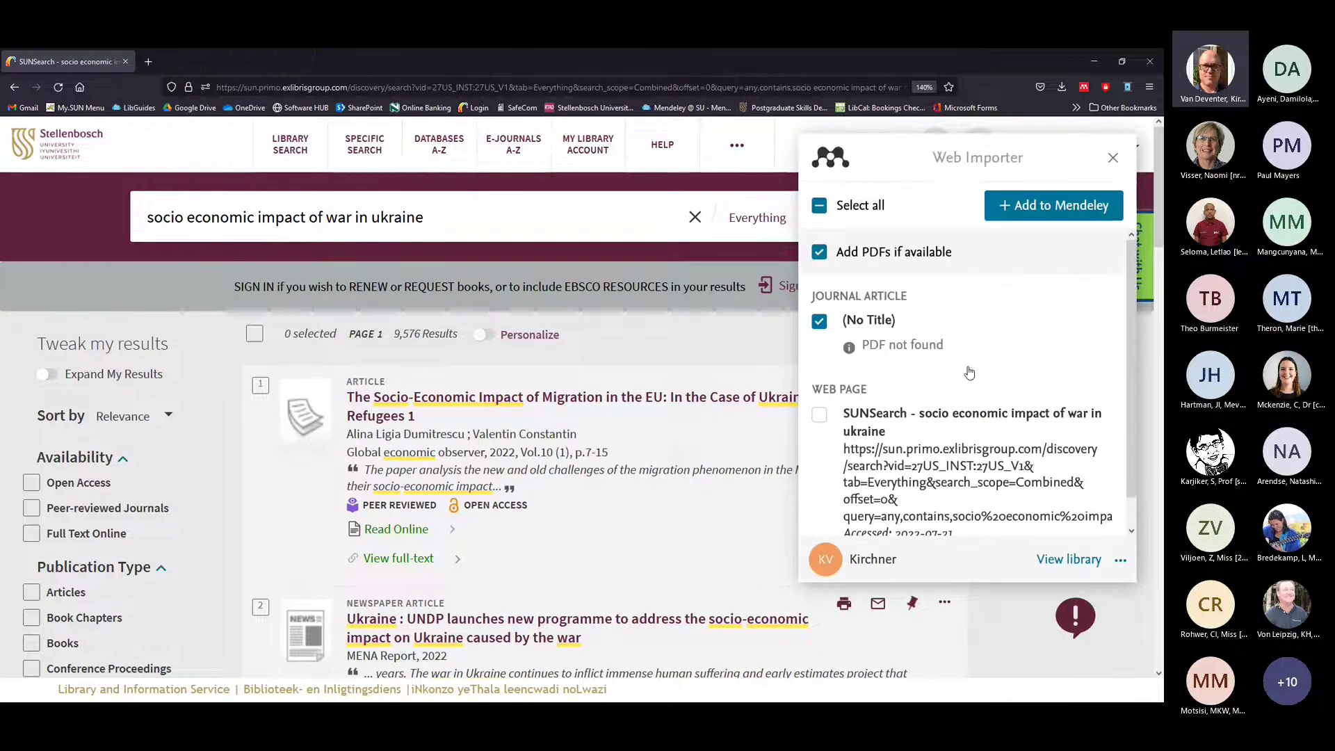
scroll(959, 398, down, 1)
scroll(958, 398, down, 1)
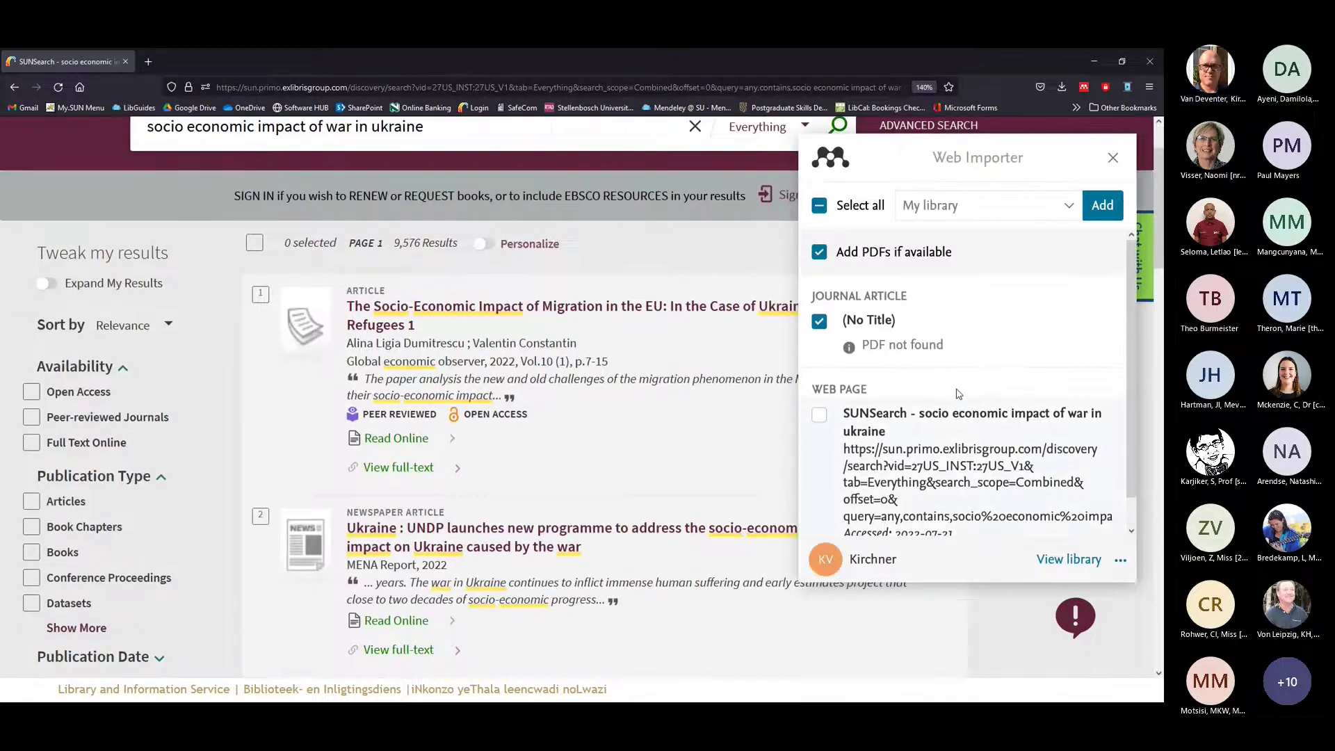
scroll(966, 334, down, 1)
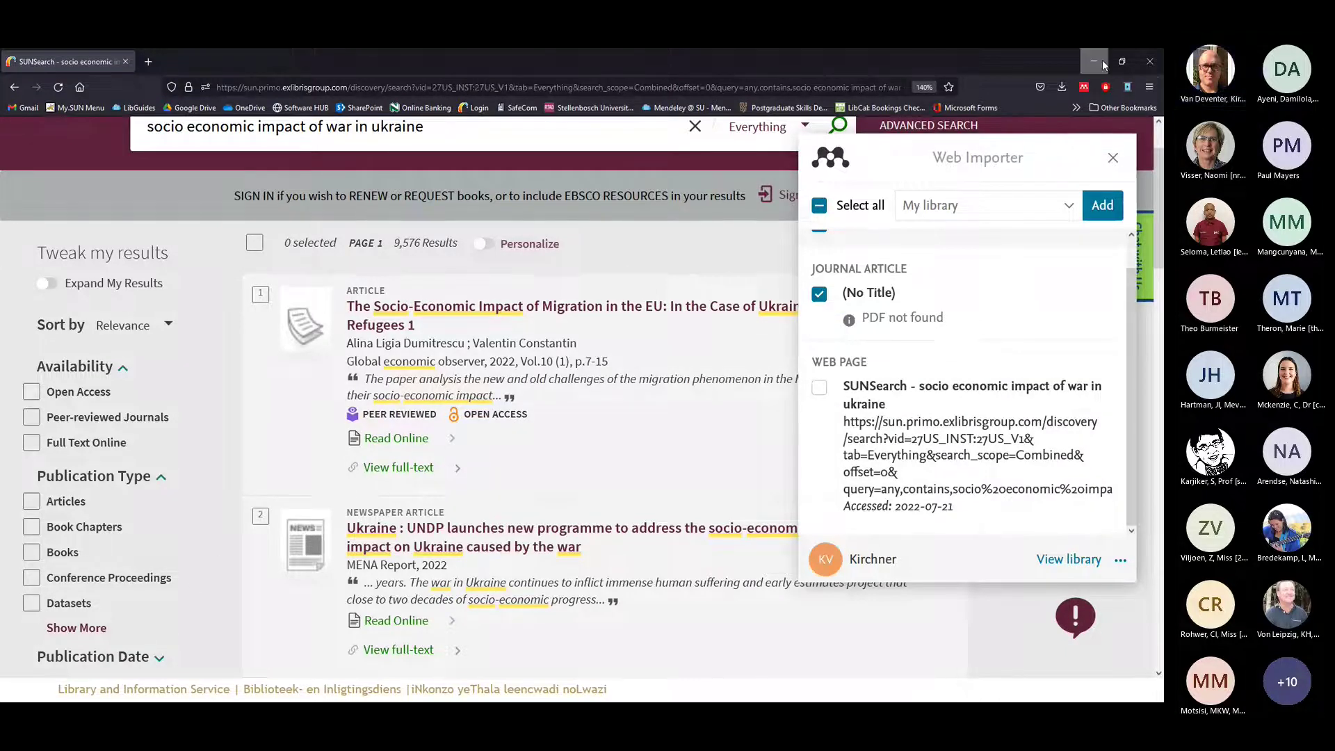
key(alt+Tab)
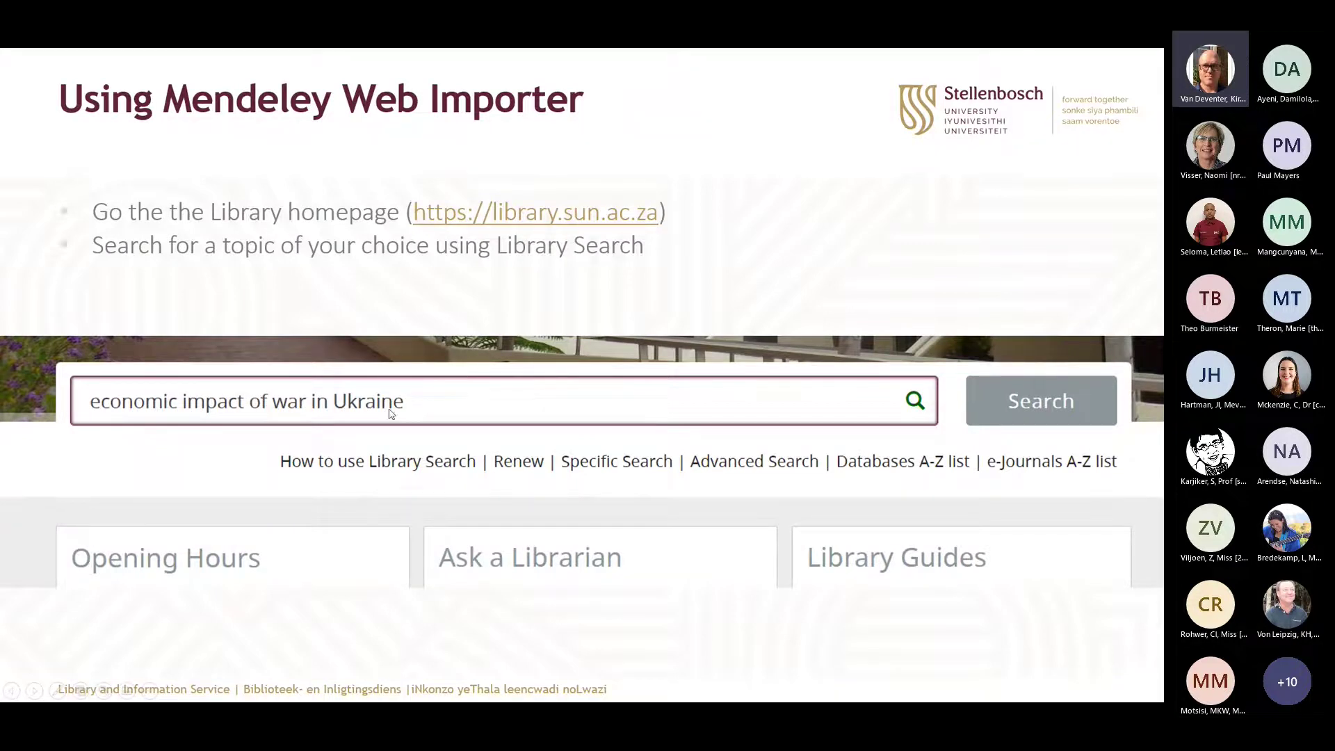
key(Right)
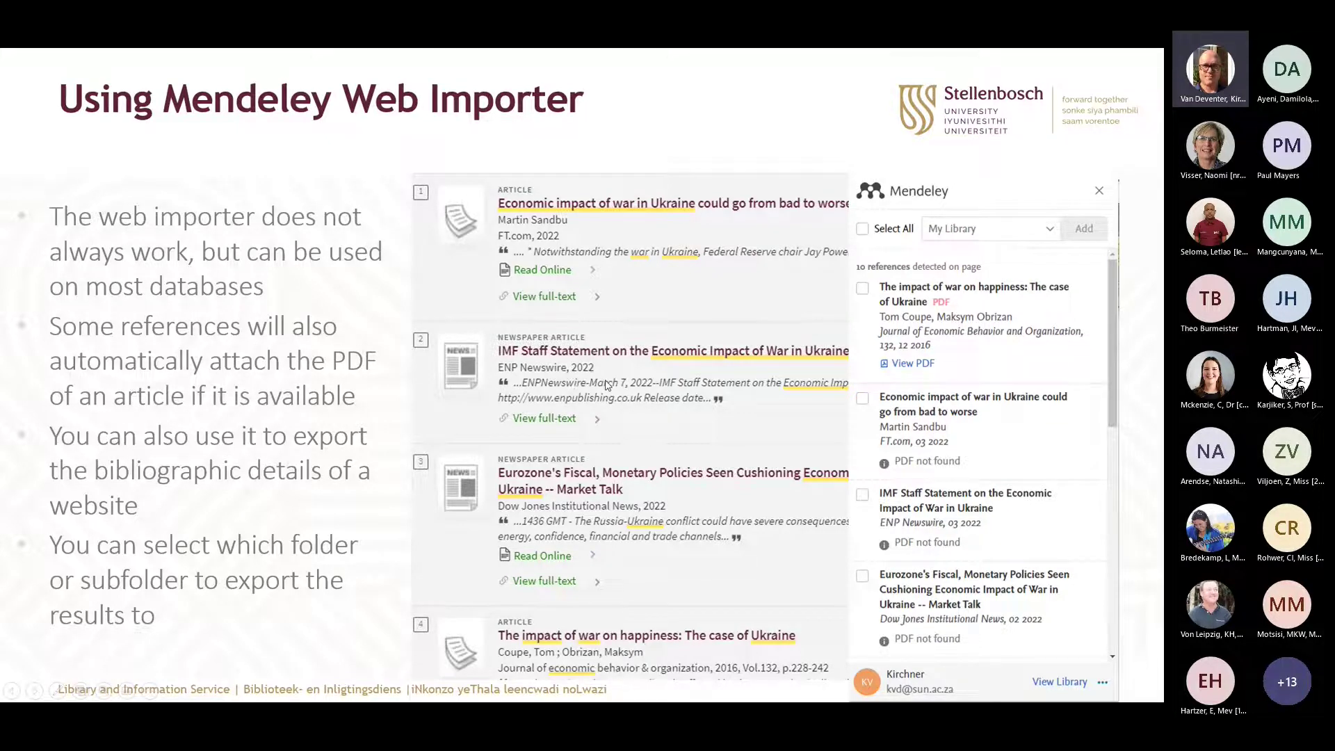
key(Escape)
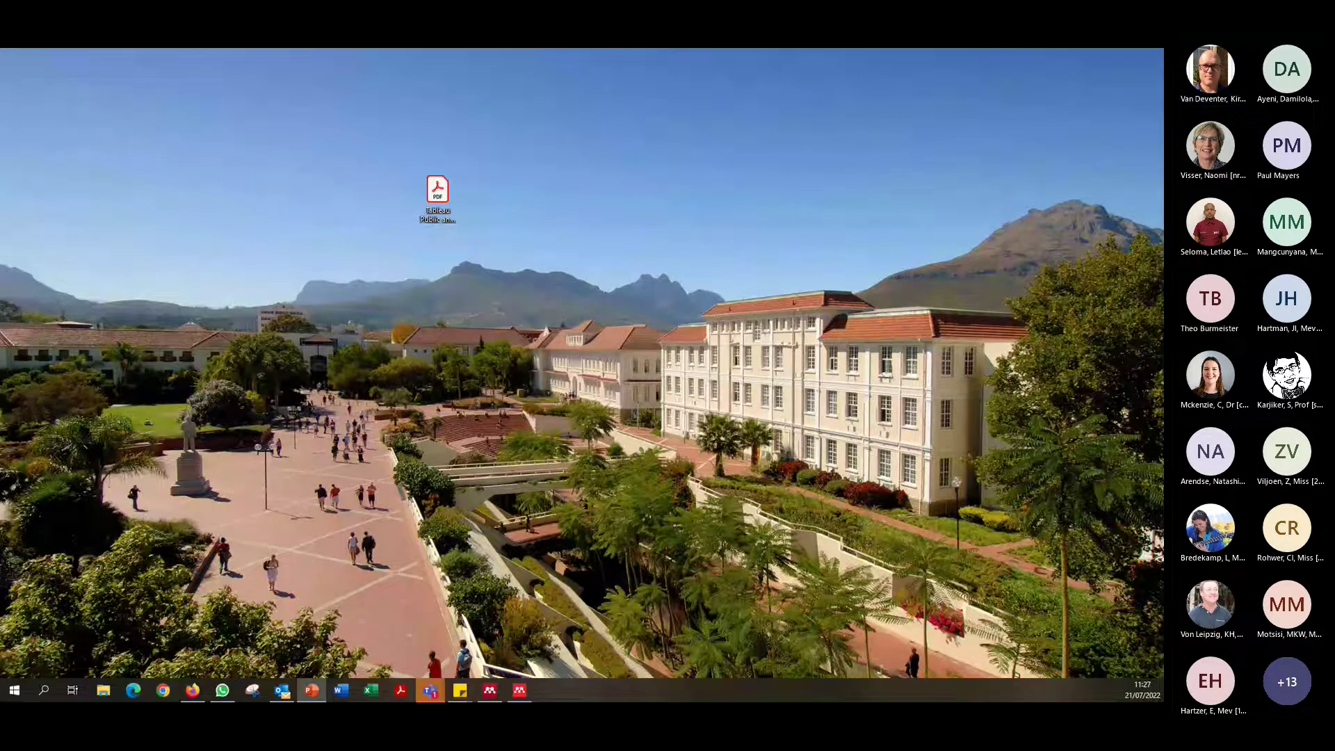
key(alt+Tab)
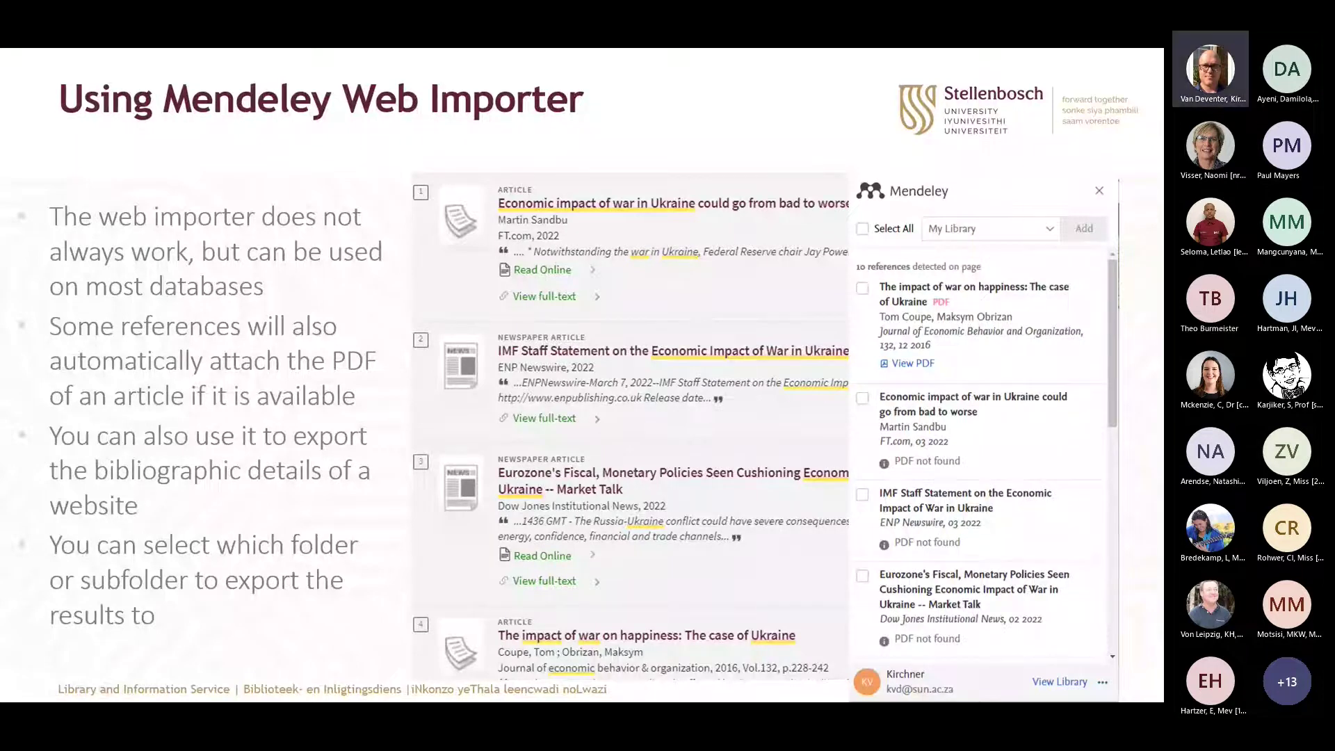
Return to the library search results in Firefox, close the Web Importer and filter the results by the Articles publication type
key(alt+Tab)
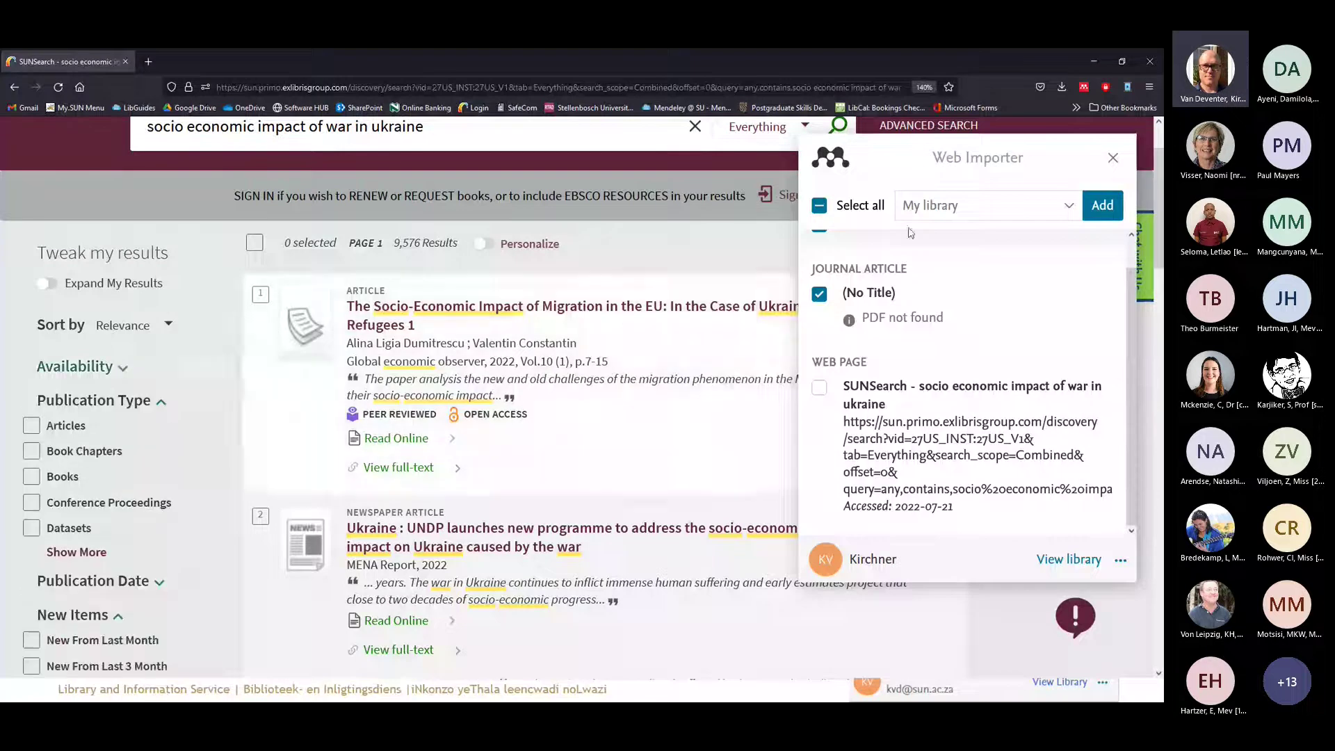
click(1113, 158)
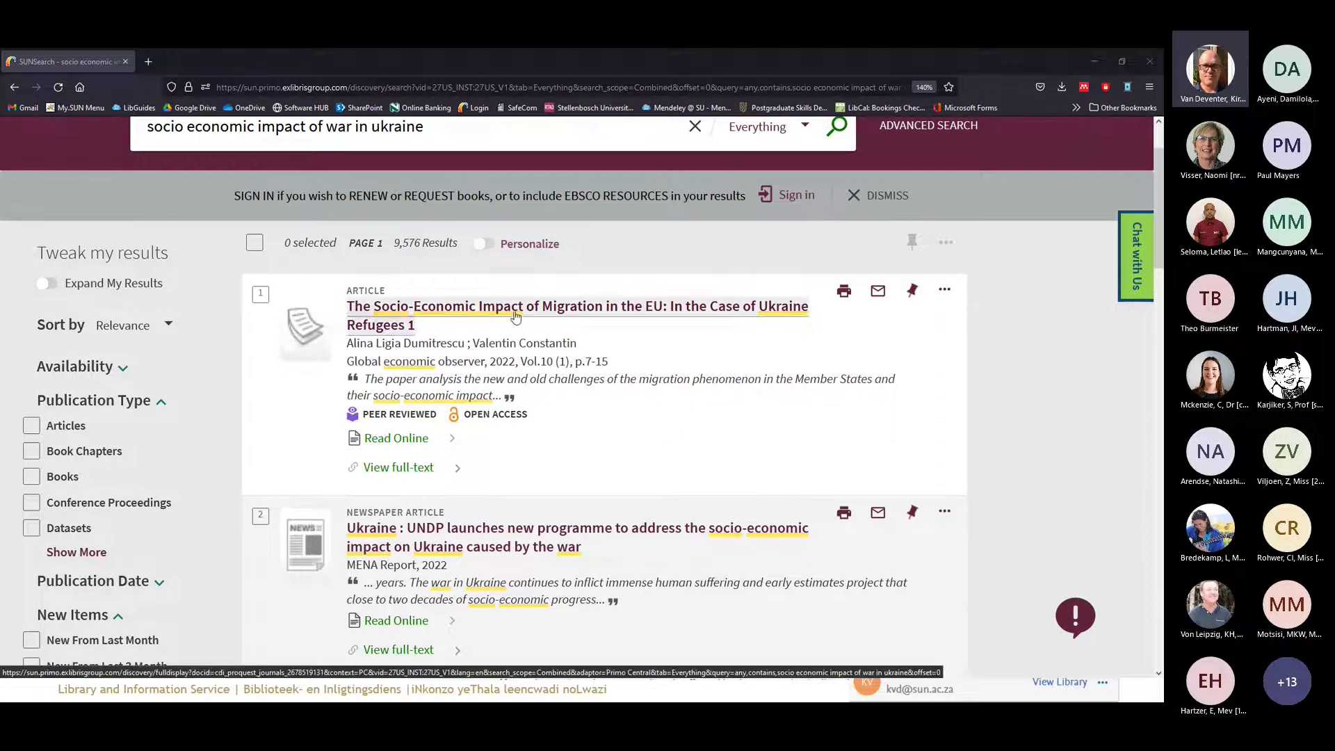
scroll(662, 471, down, 3)
scroll(577, 436, up, 3)
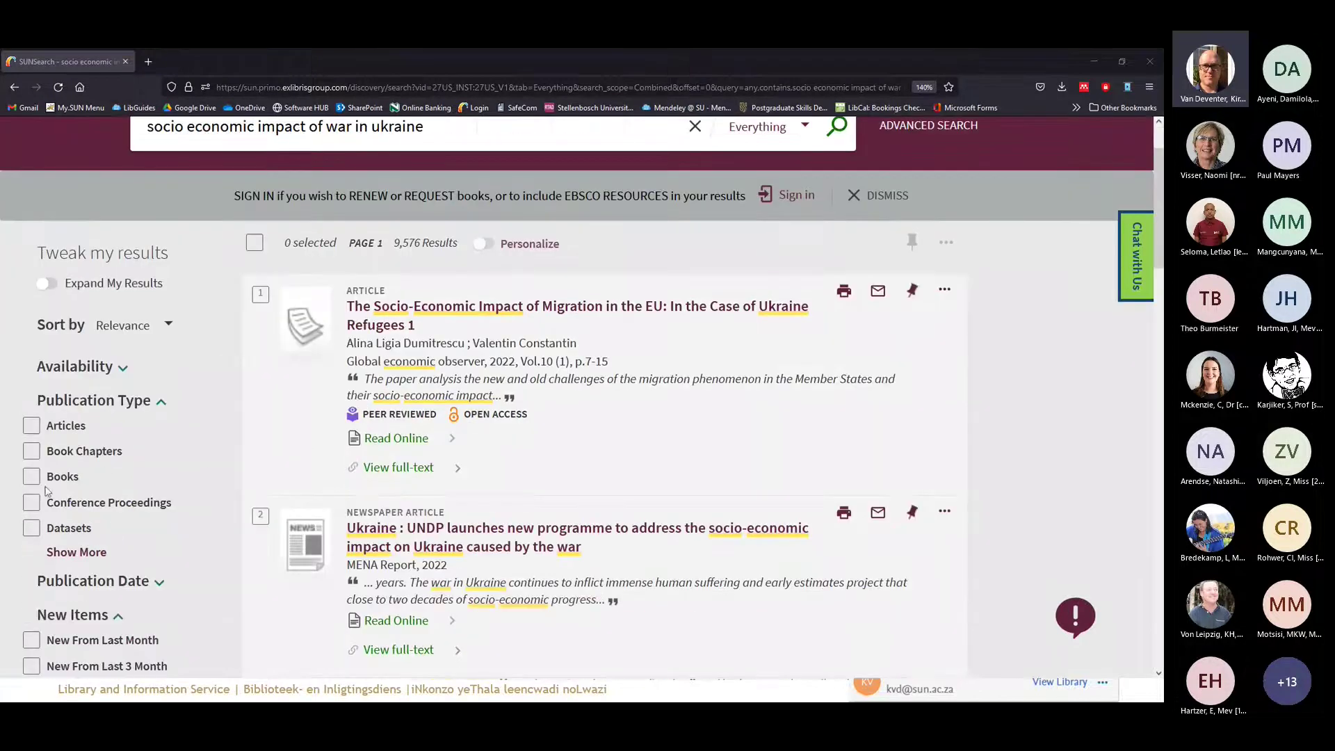
click(31, 425)
click(143, 638)
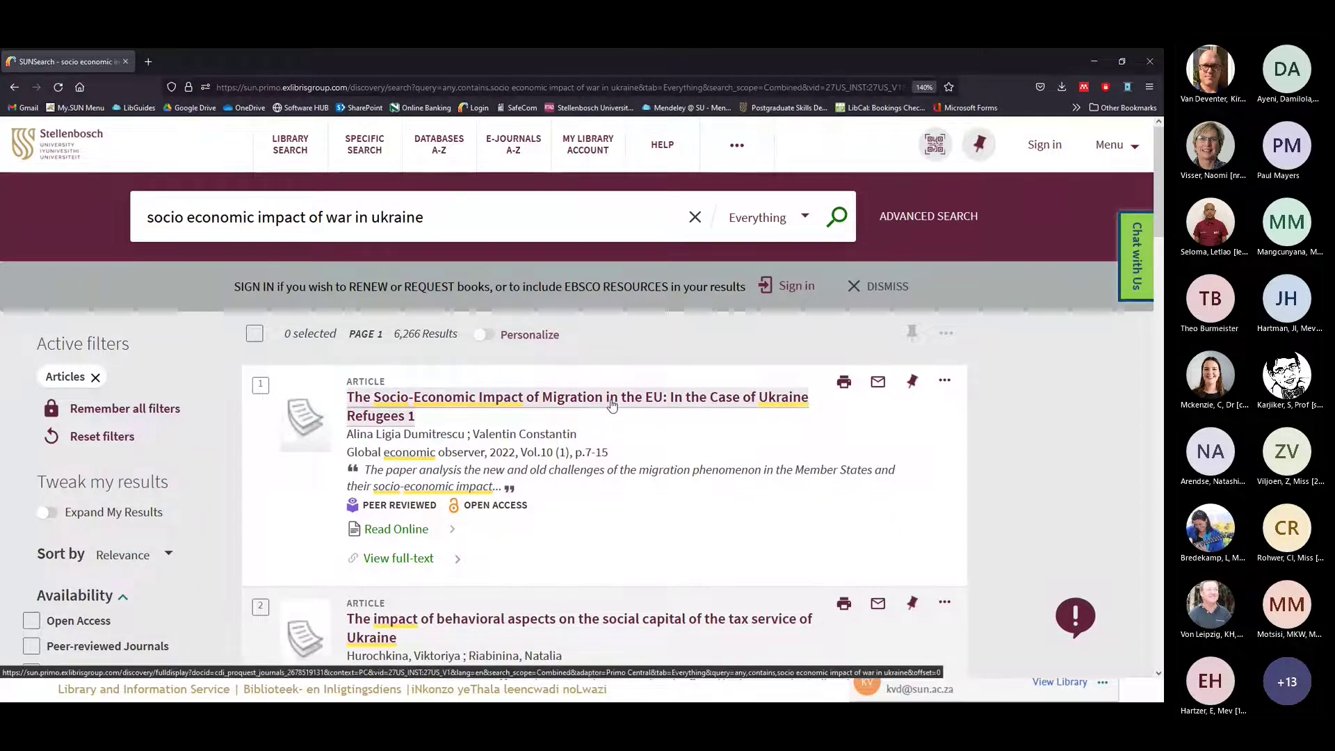
Open the article "The Socio-Economic Impact of Migration in the EU" and send it to Mendeley, proceeding with the signed-in account
click(509, 410)
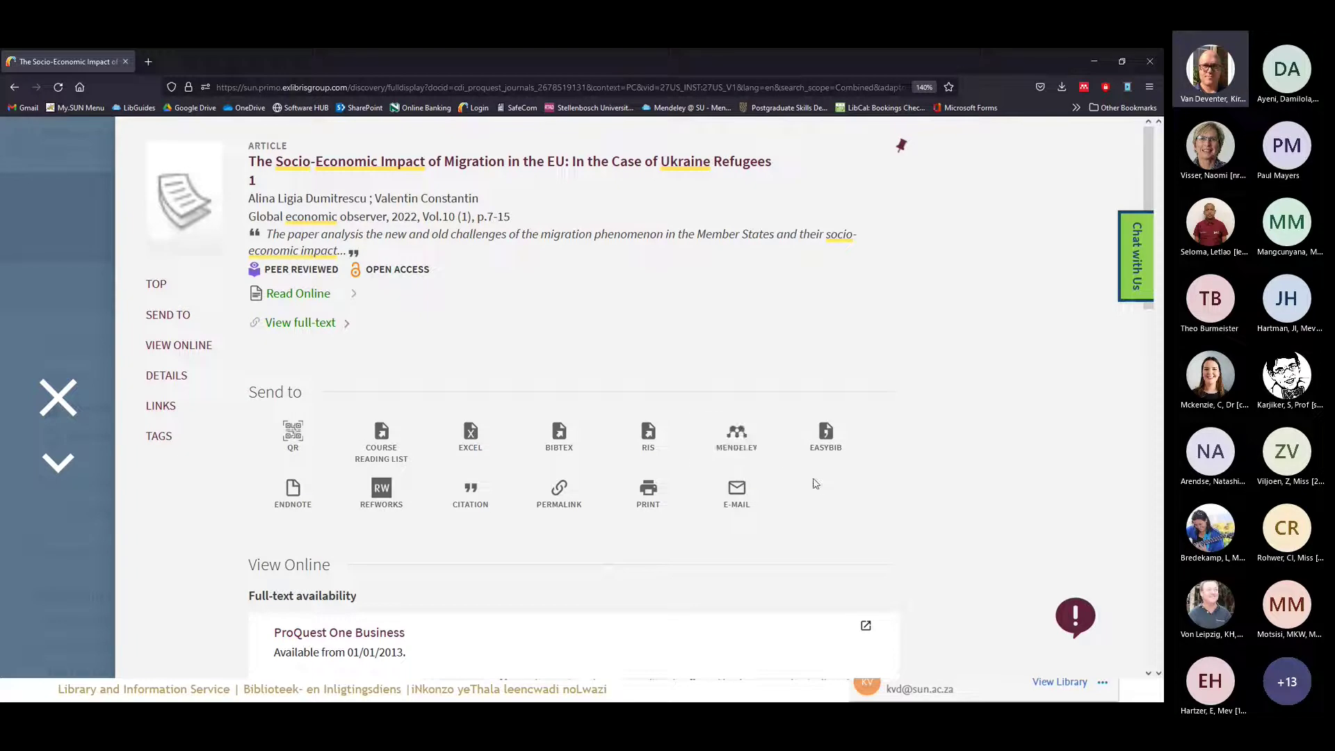
click(740, 442)
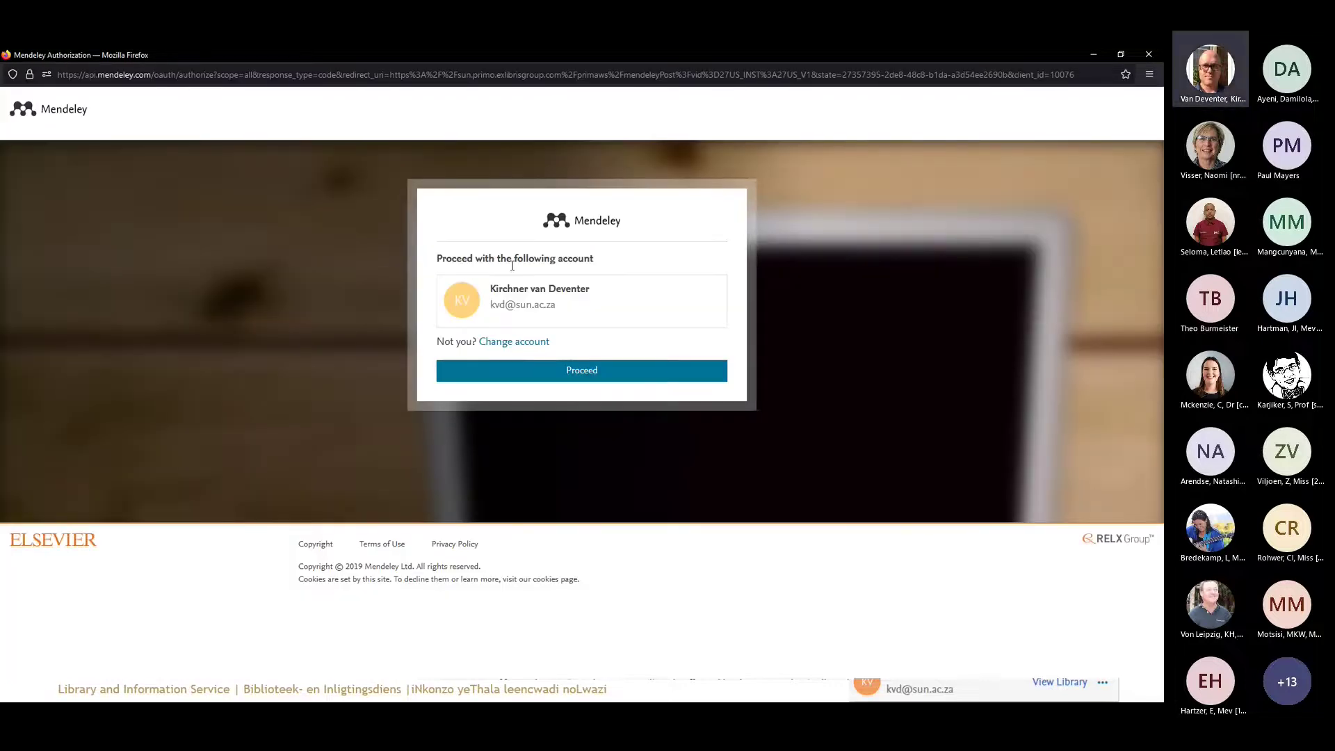
click(570, 383)
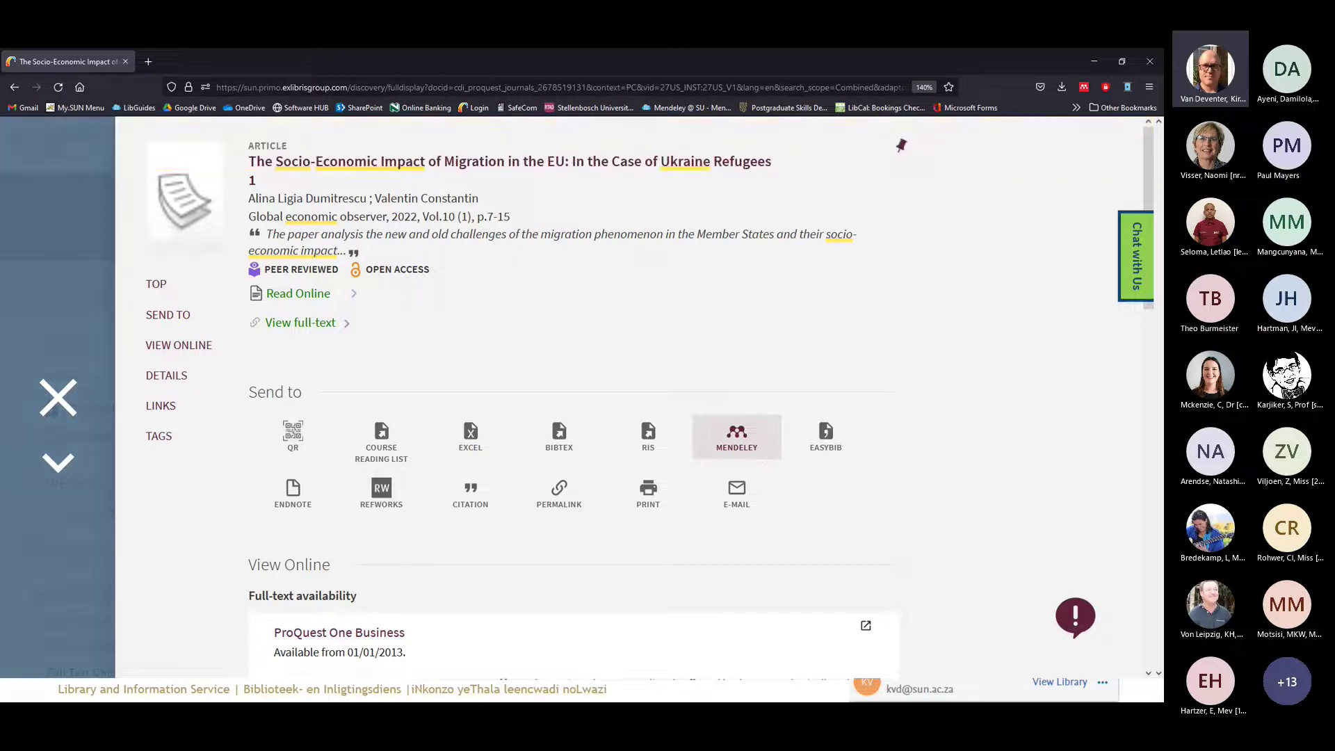
Switch to Mendeley Desktop, clear the "research proposal" tag filter and sync the library, dismissing the download notice
key(alt+Tab)
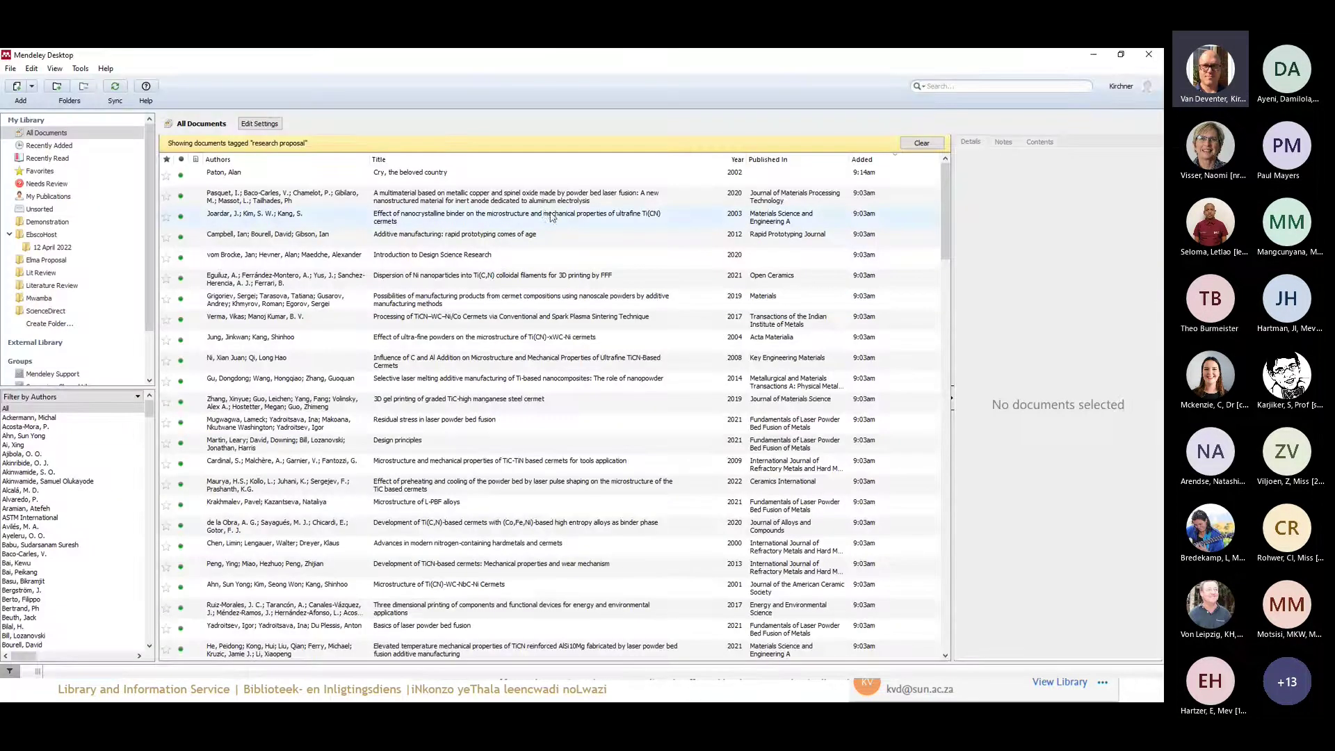
click(930, 144)
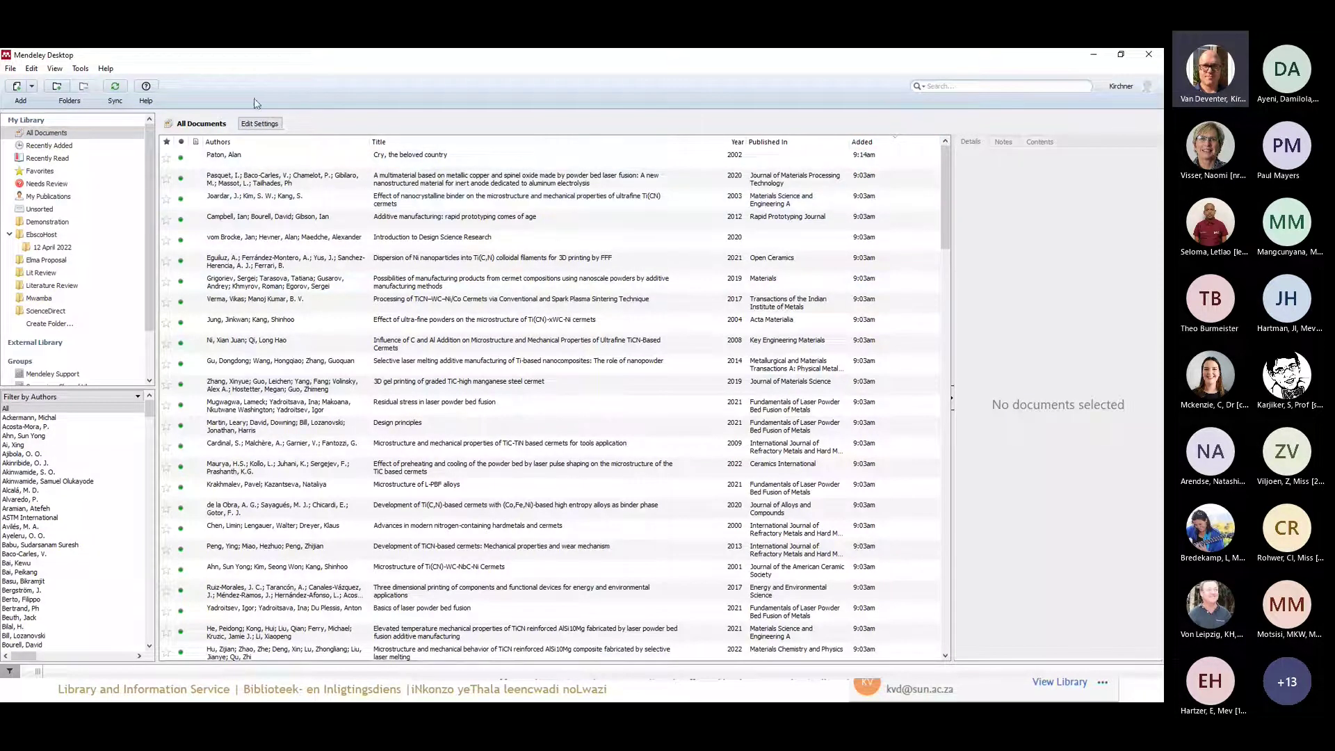
click(114, 87)
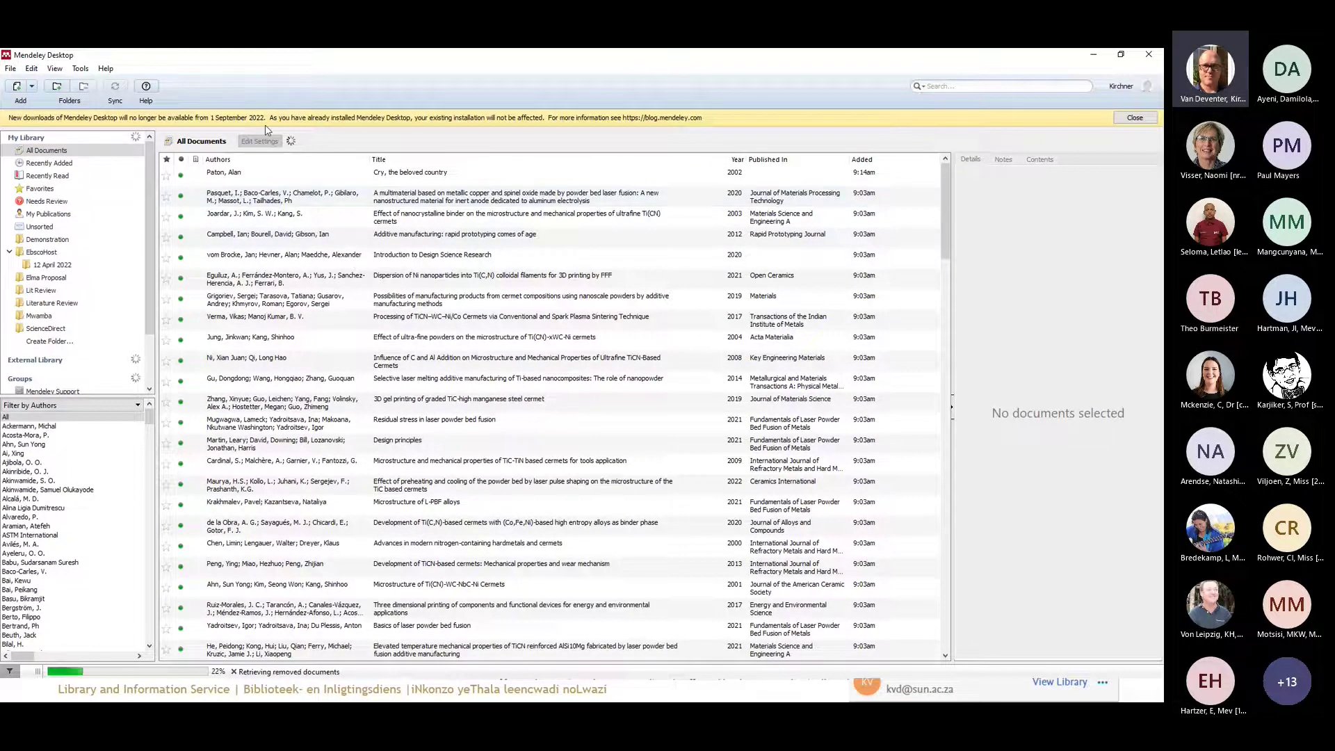
click(1135, 117)
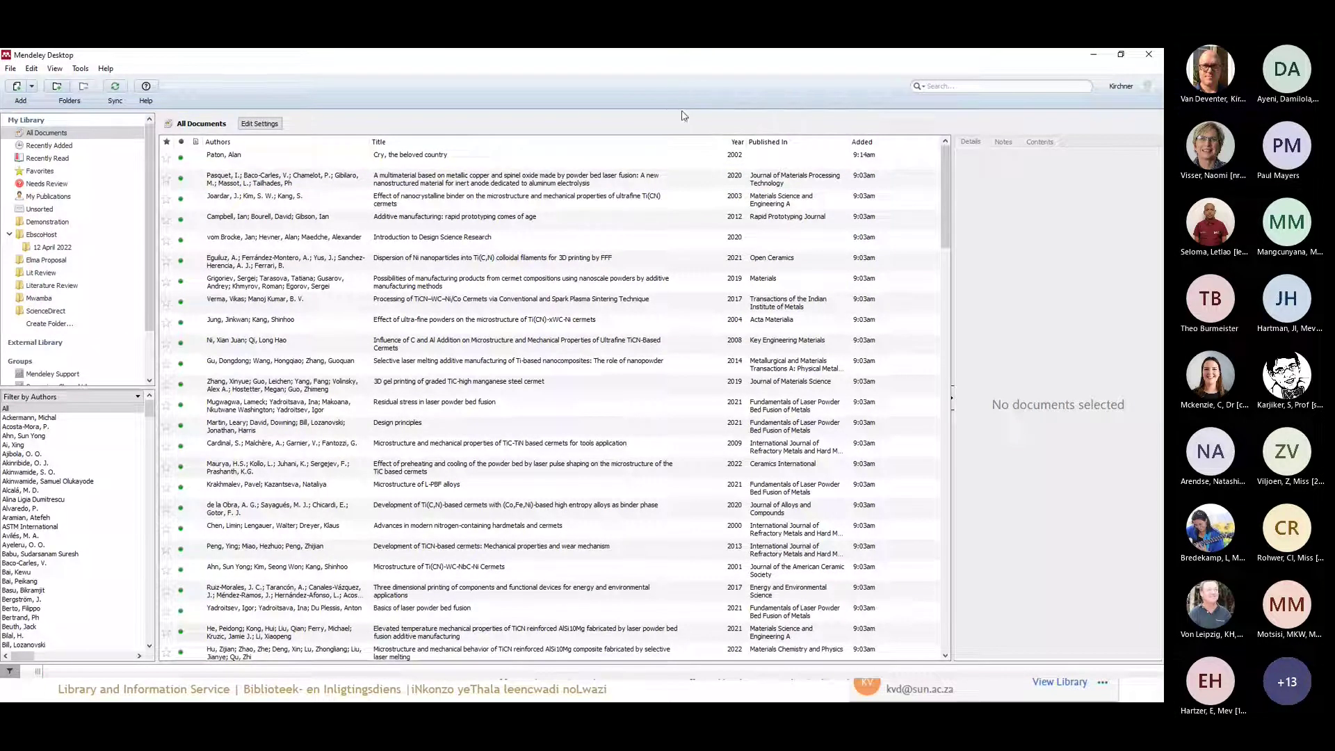
Sort the library by date added, newest first, and review the details of the imported article on migration in the EU
click(880, 144)
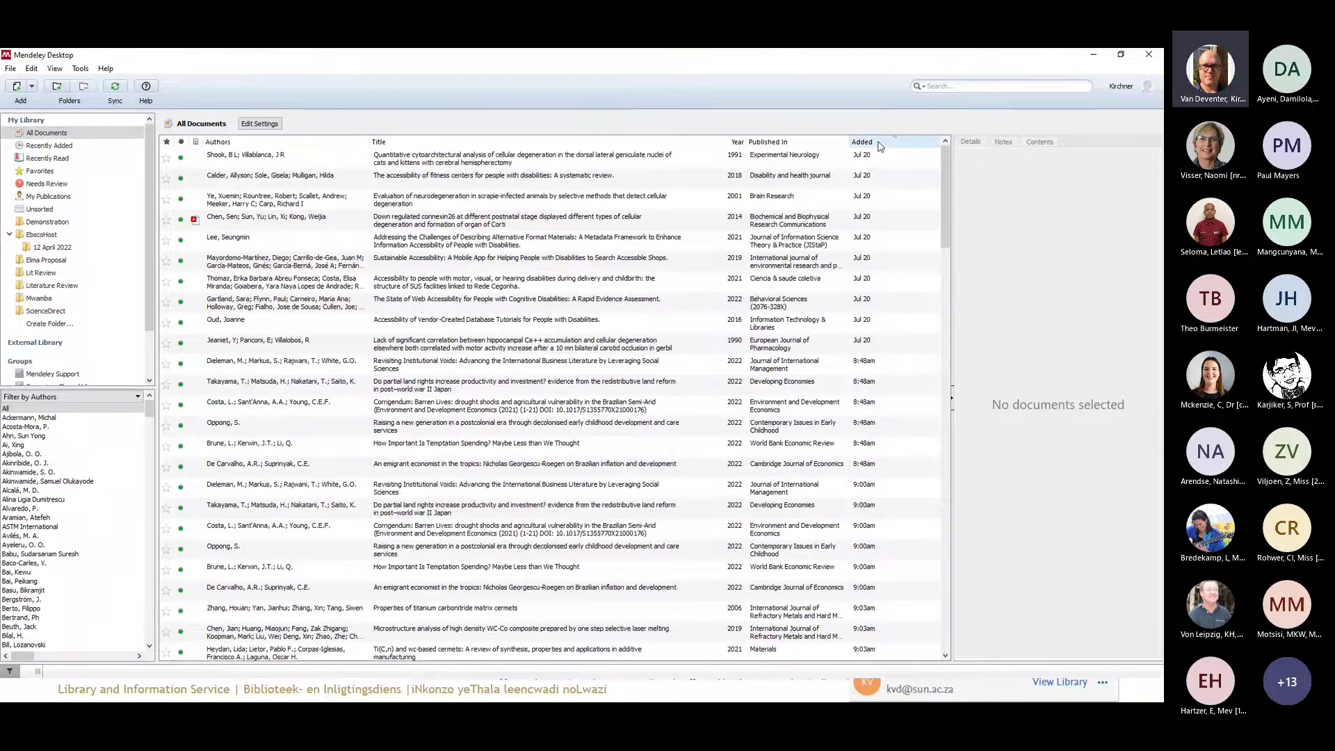
click(880, 144)
click(904, 156)
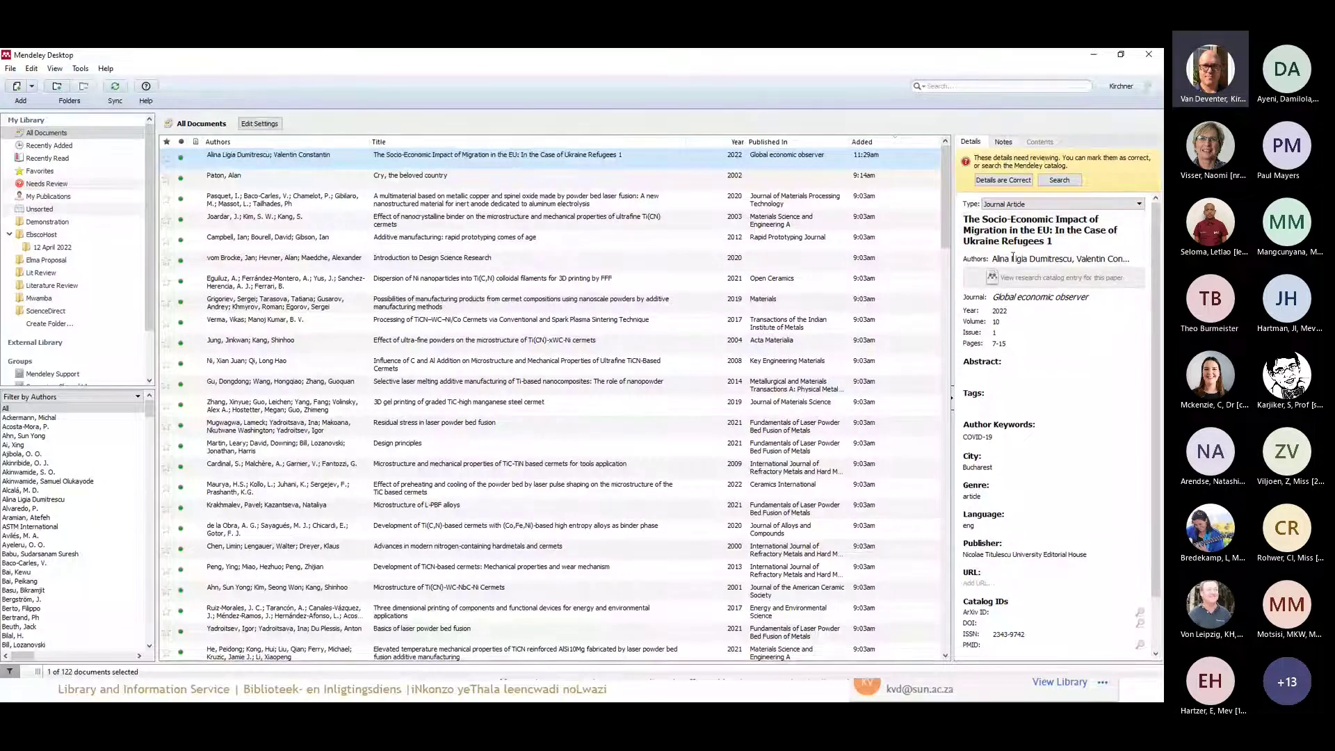
scroll(1115, 433, down, 1)
scroll(1026, 549, up, 1)
Return to the article record in Firefox and download its citation as a RIS file
click(1093, 54)
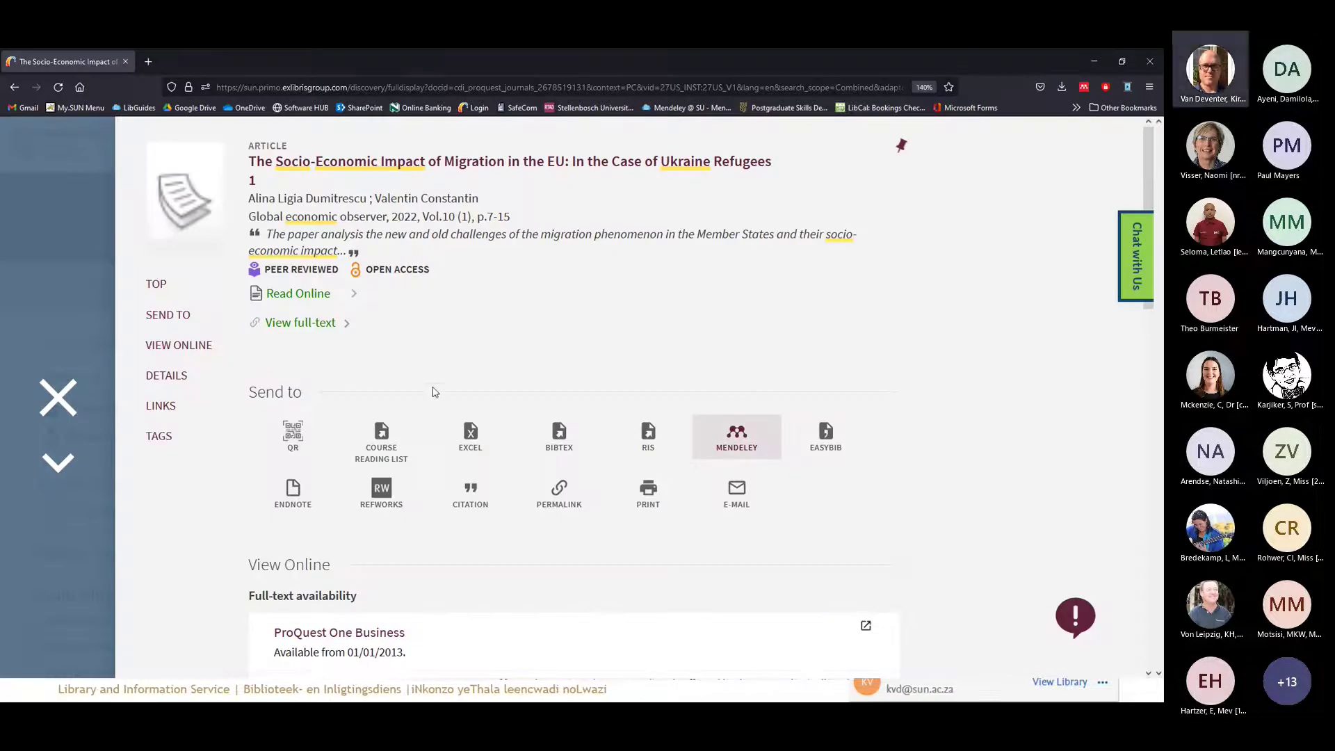
scroll(437, 417, down, 4)
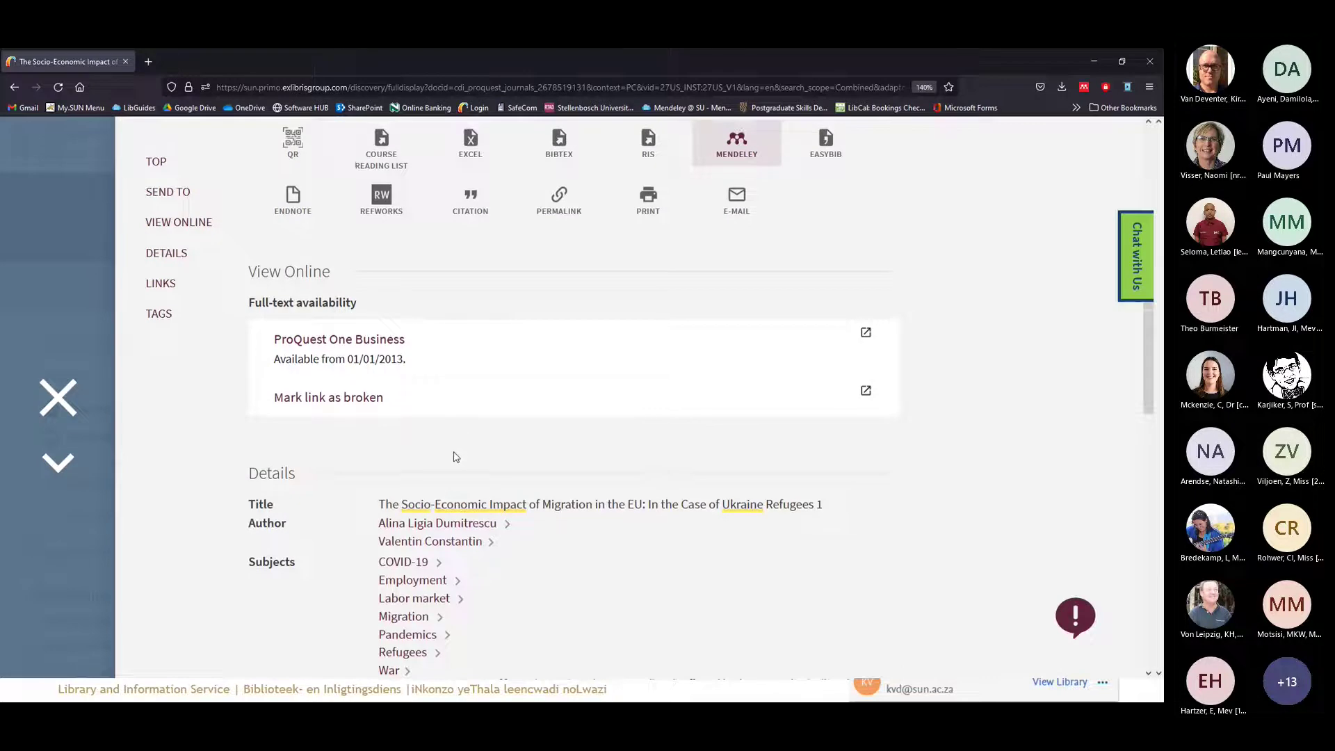
scroll(455, 456, up, 4)
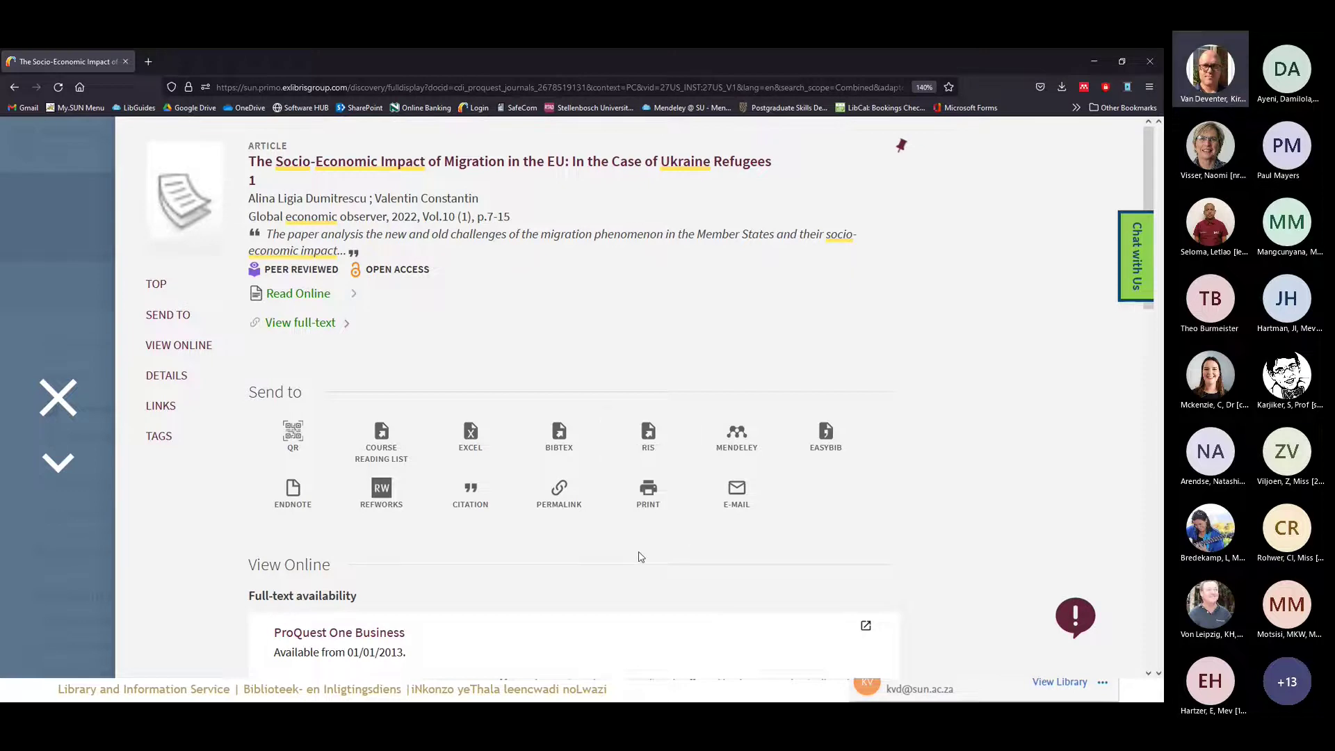
click(650, 442)
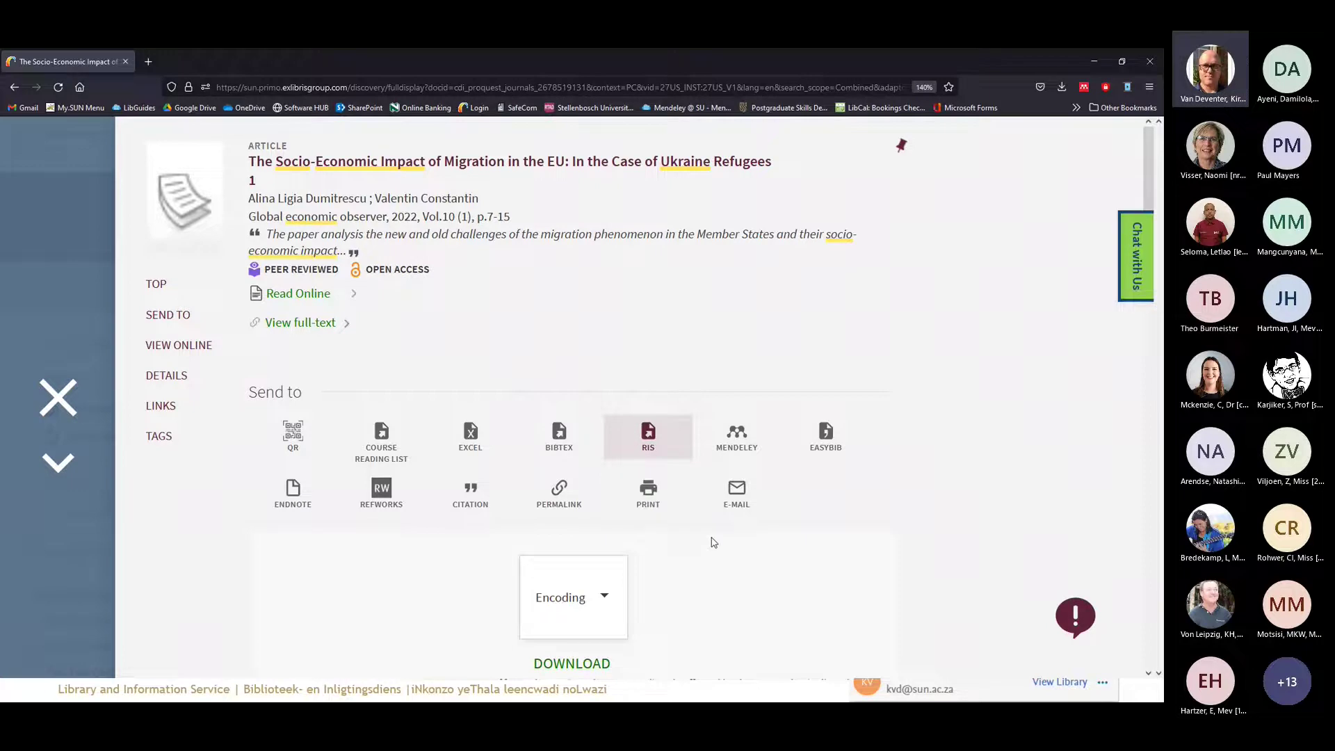
scroll(713, 541, down, 1)
scroll(713, 541, down, 1)
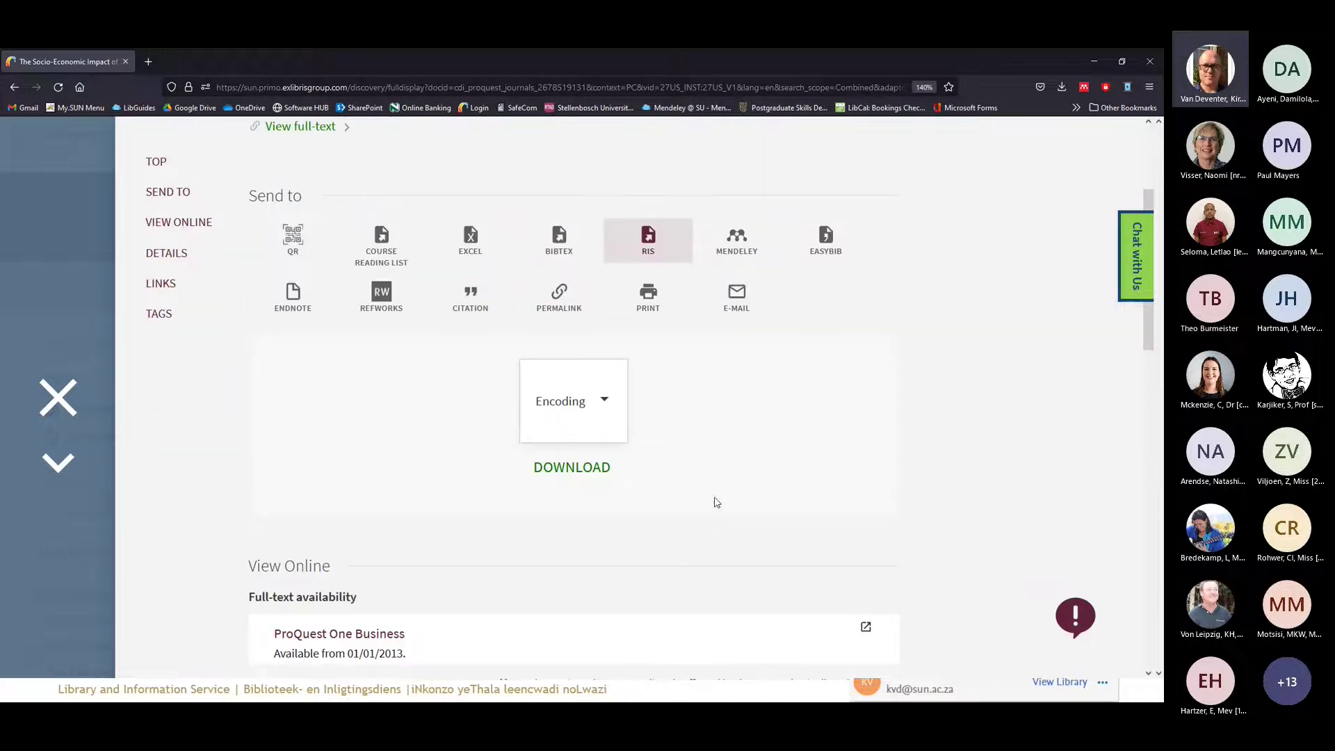
click(578, 473)
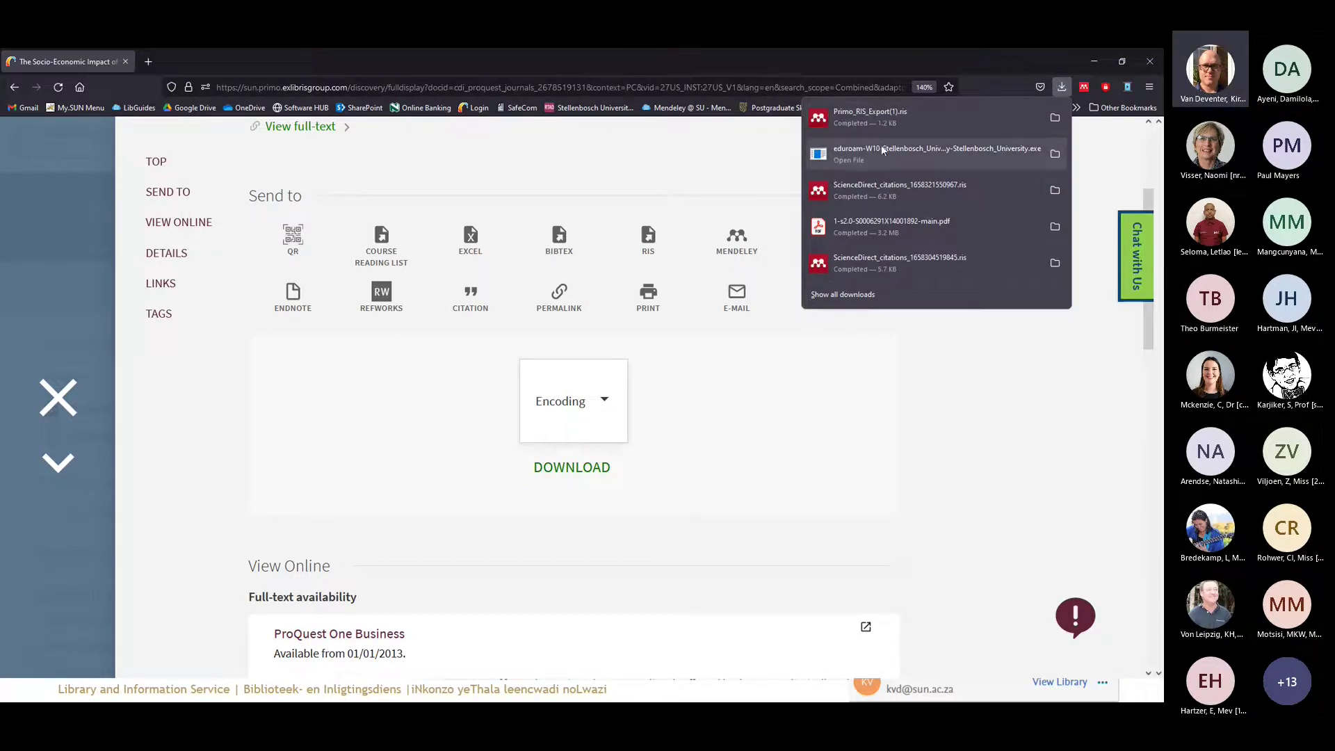
Show the downloaded Primo_RIS_Export(1).ris file in its containing folder from the browser's download list
click(1055, 117)
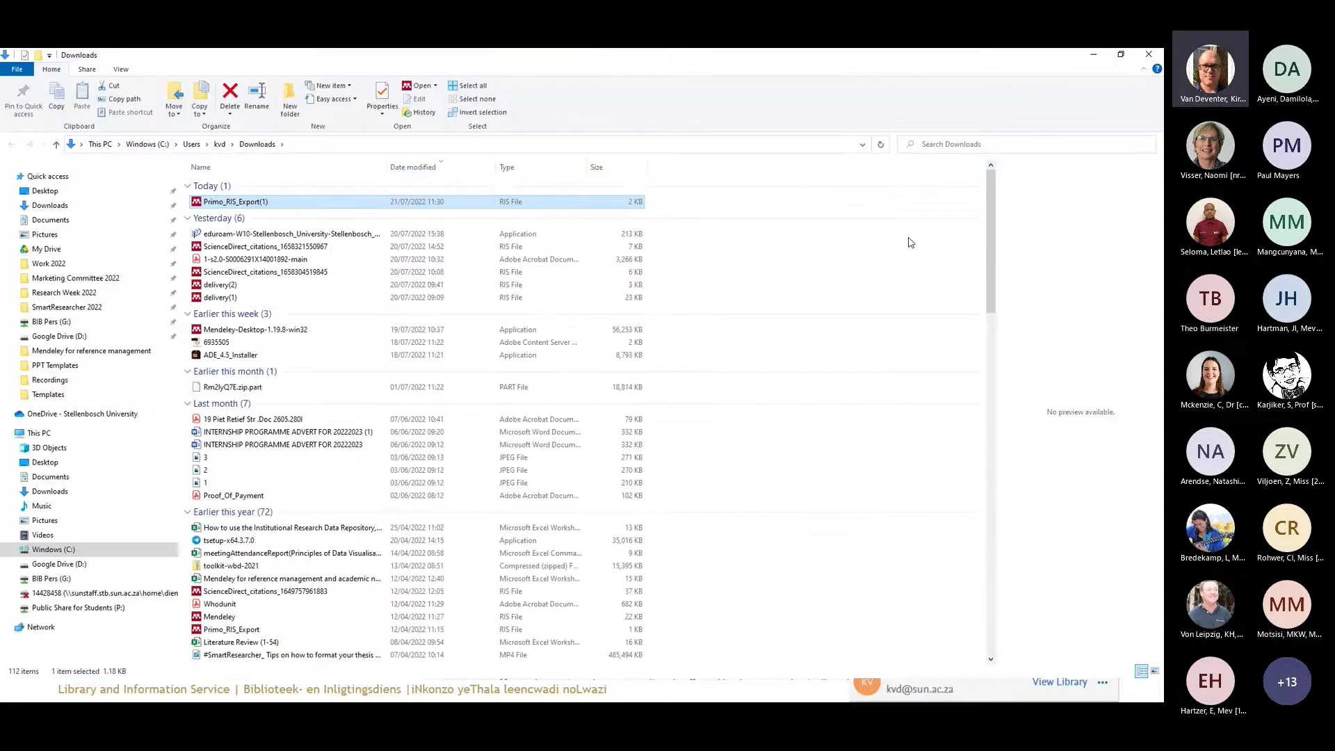
click(1148, 54)
click(1062, 87)
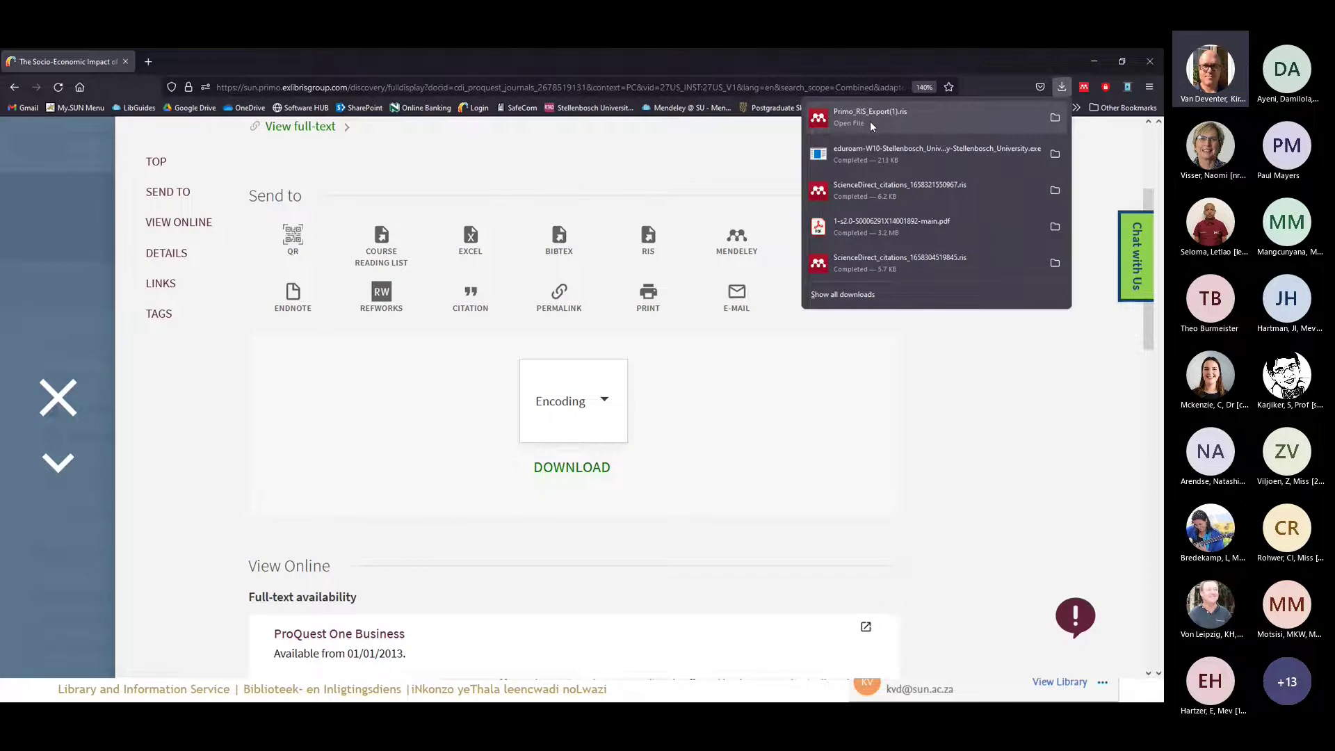
click(1057, 118)
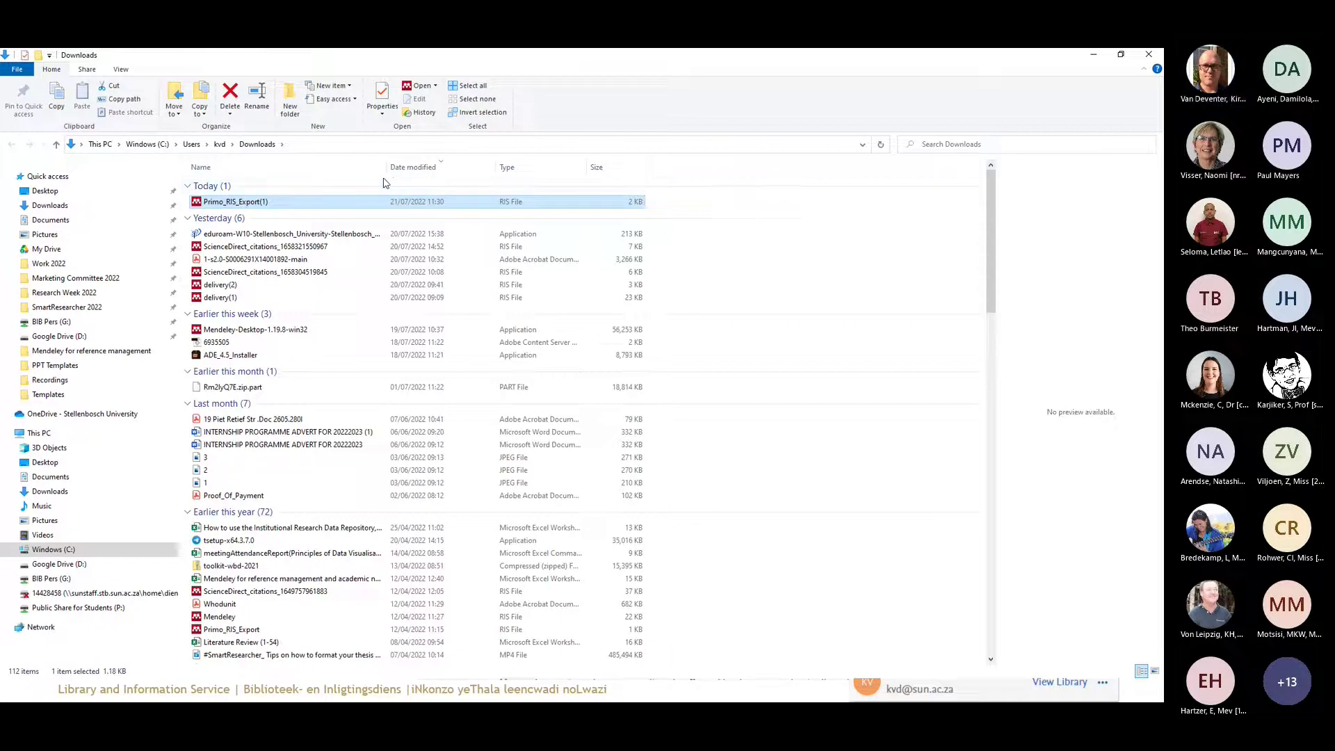
Open Primo_RIS_Export(1) with MendeleyDesktop, always using that app for .ris files, and maximize the Mendeley window
right_click(237, 206)
mouse_move(312, 269)
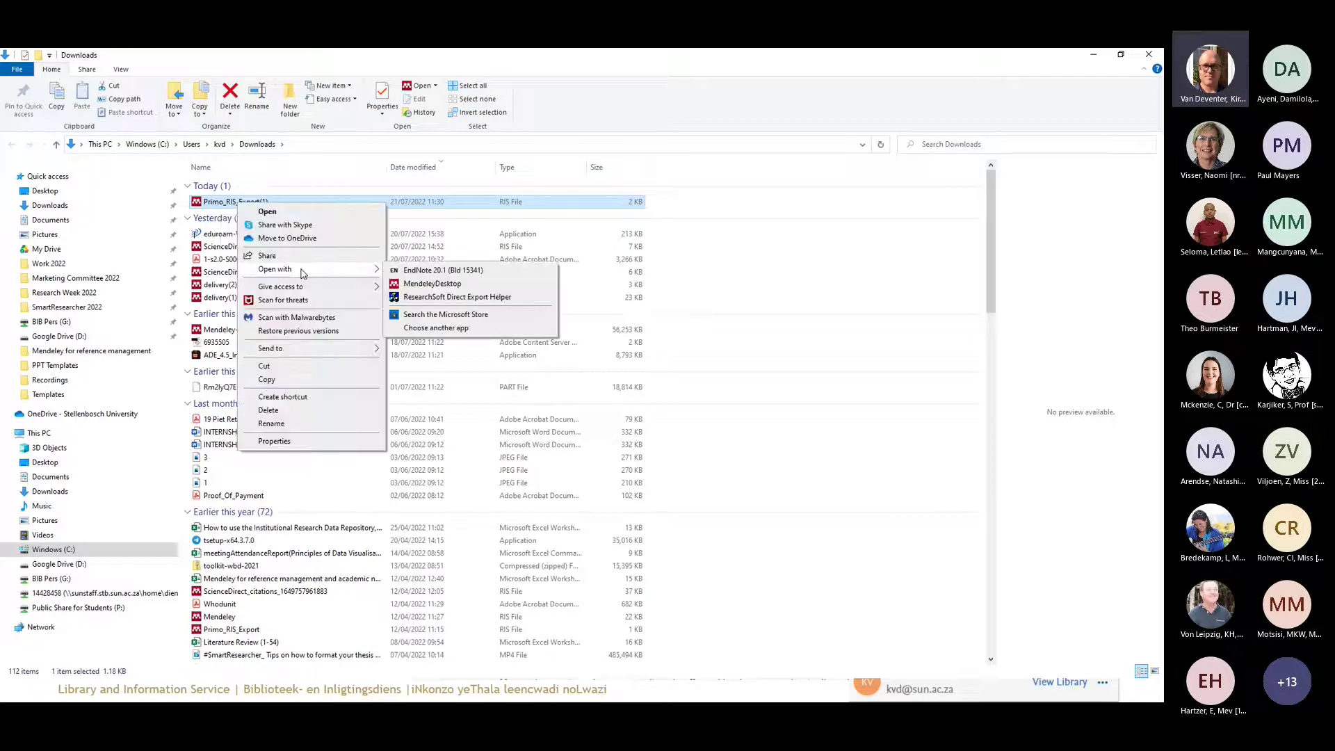
click(441, 328)
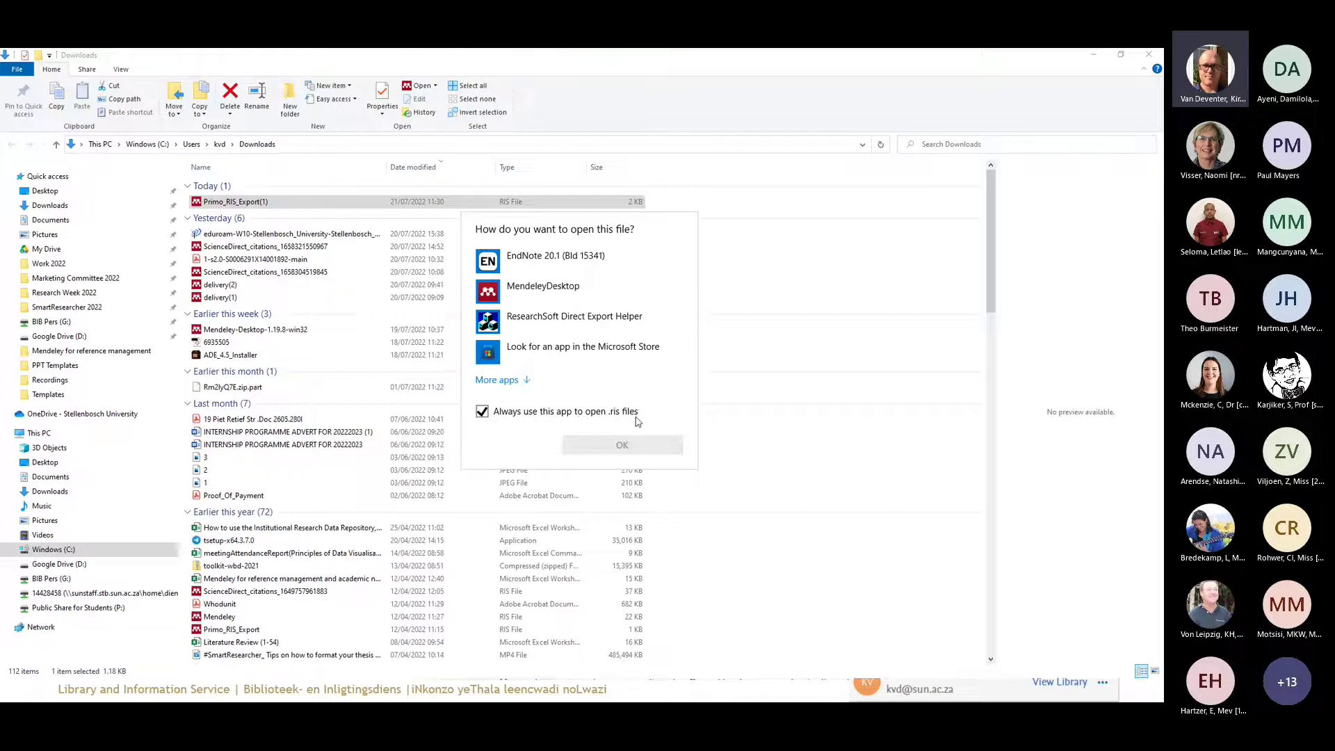
click(484, 416)
click(485, 416)
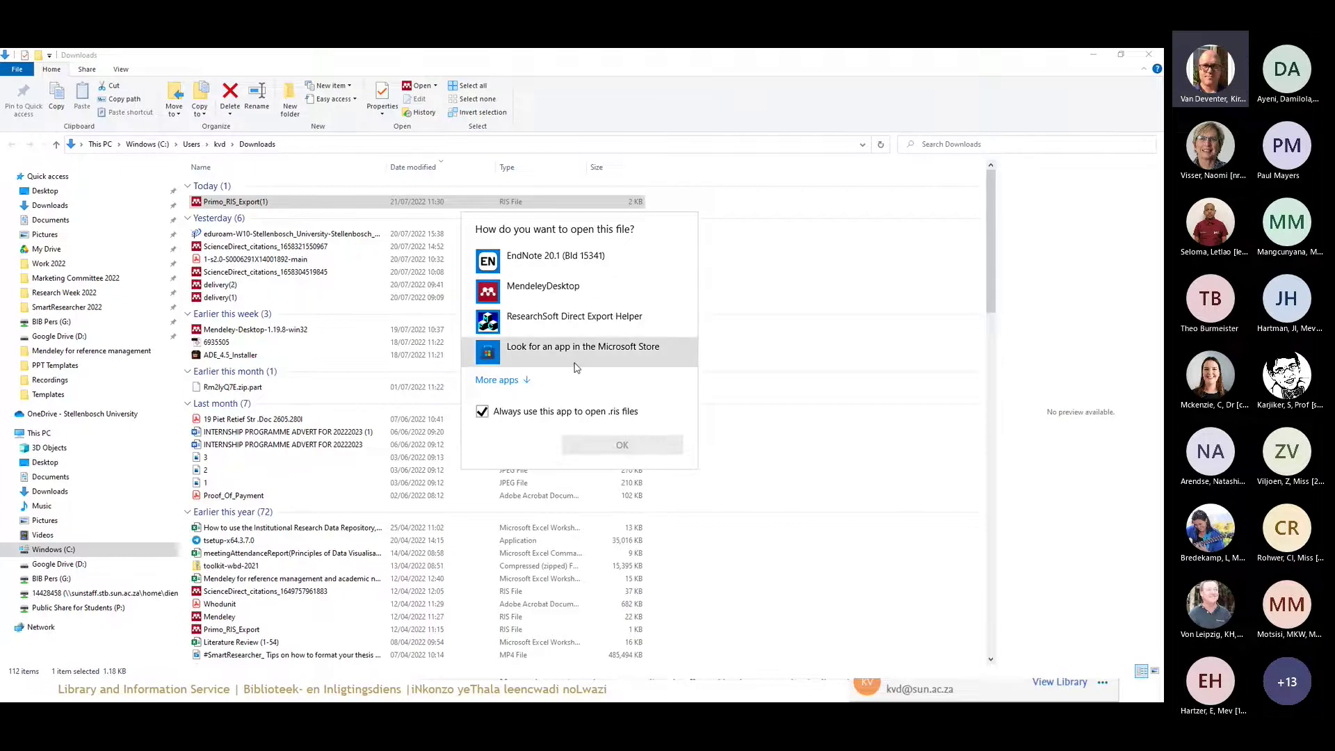
click(537, 290)
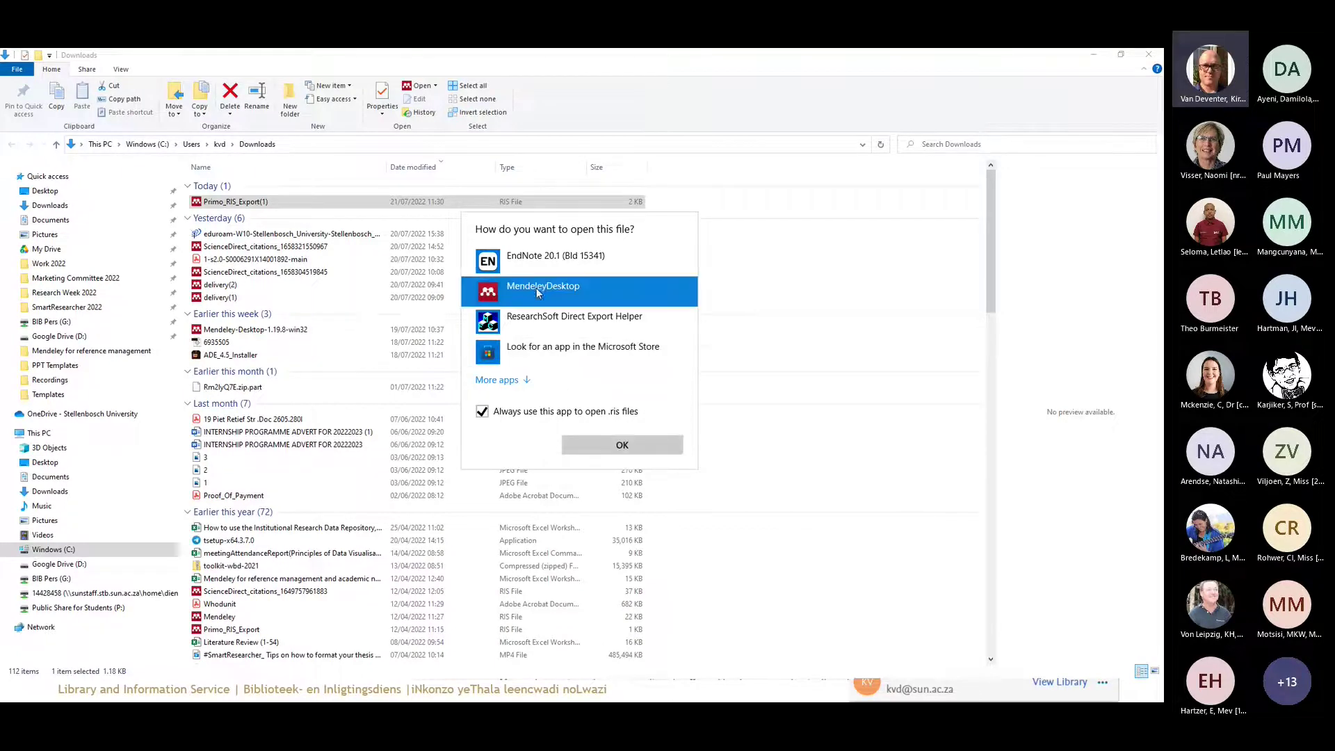
click(605, 446)
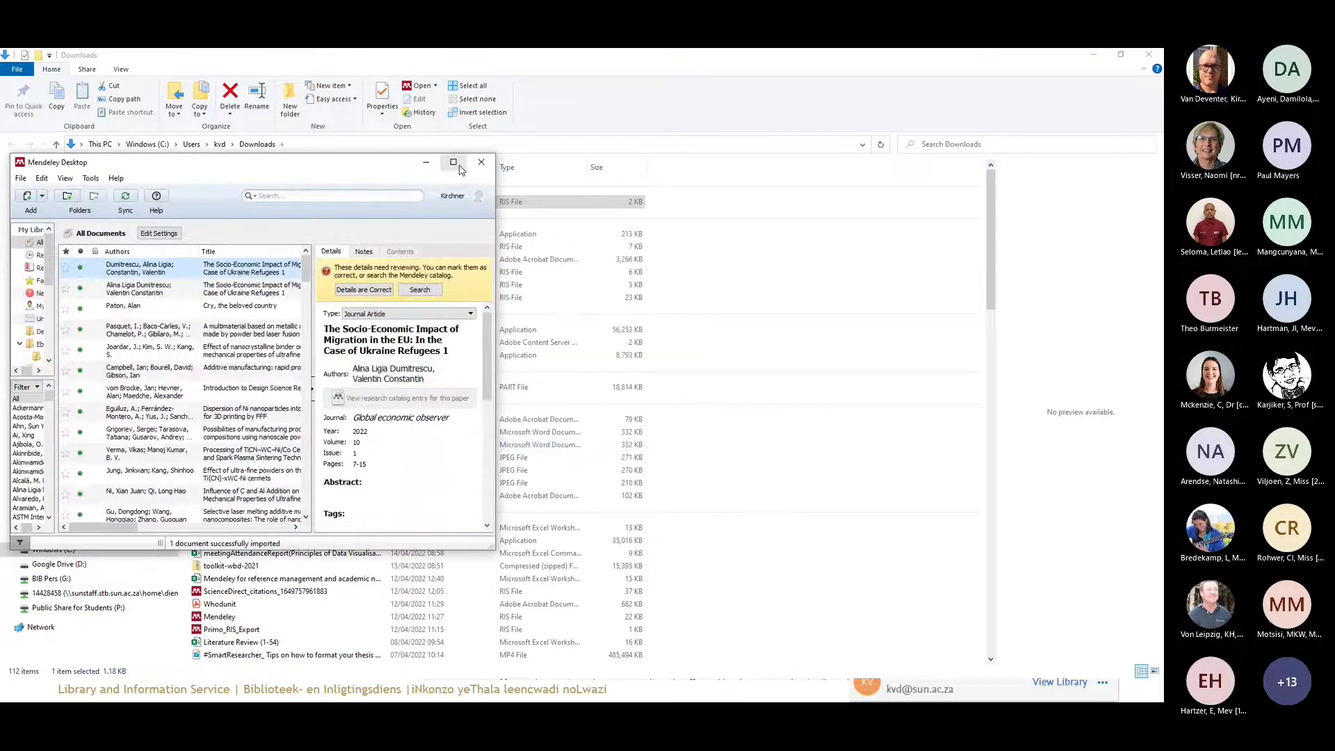
click(454, 163)
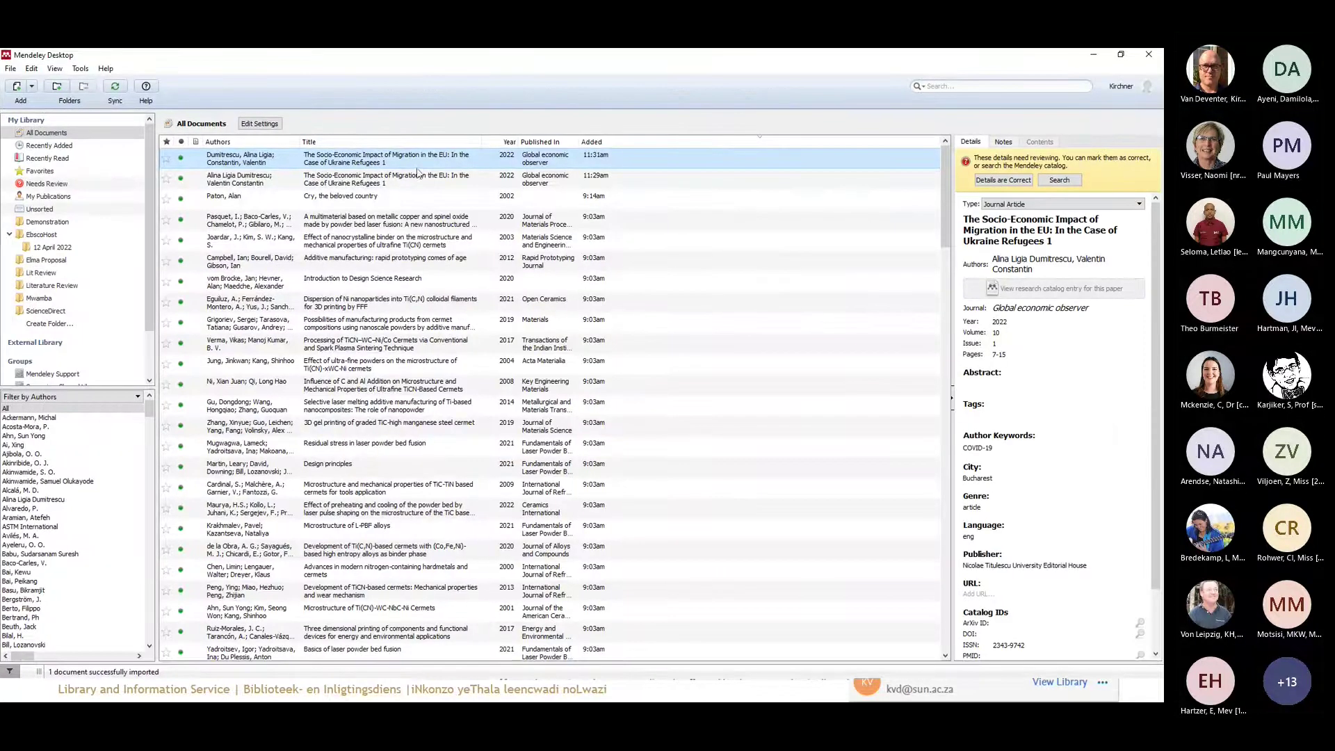
Compare the details of the two library entries for "The Socio-Economic Impact of Migration in the EU"
click(427, 165)
click(438, 174)
click(445, 164)
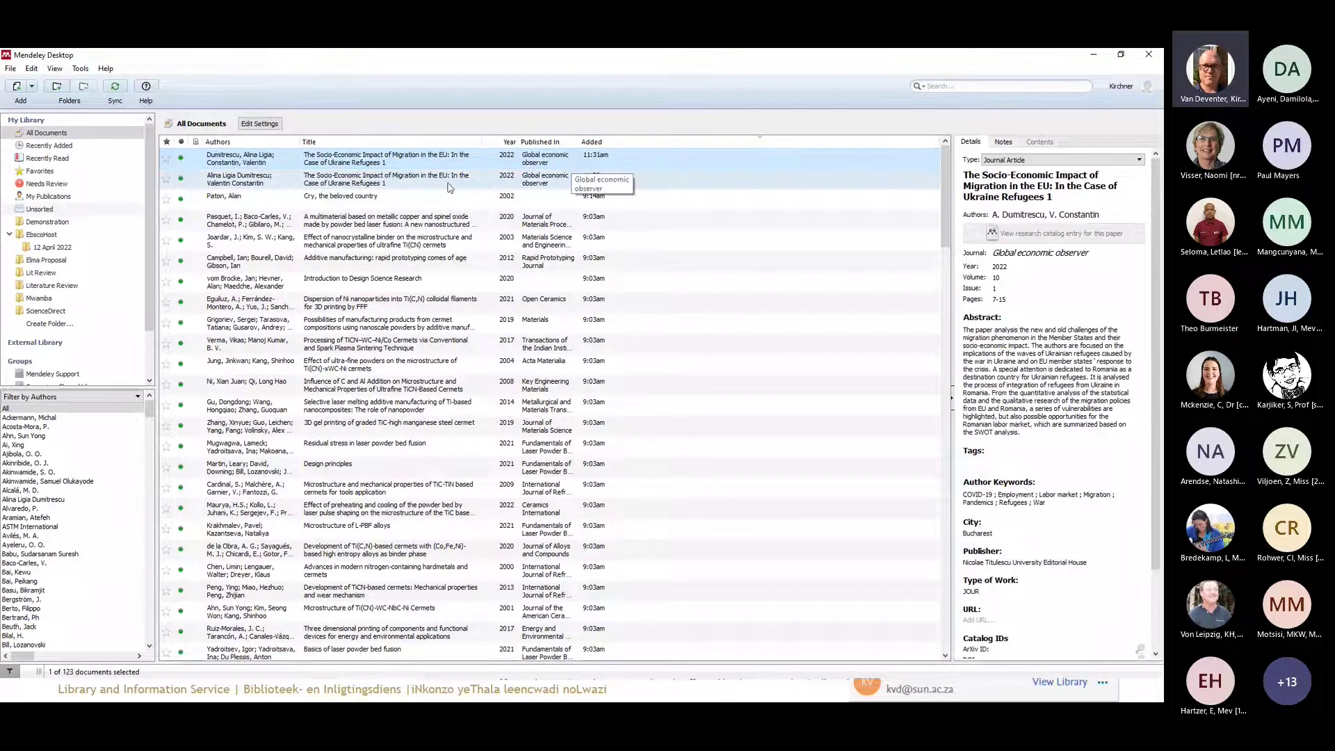
click(411, 180)
click(412, 162)
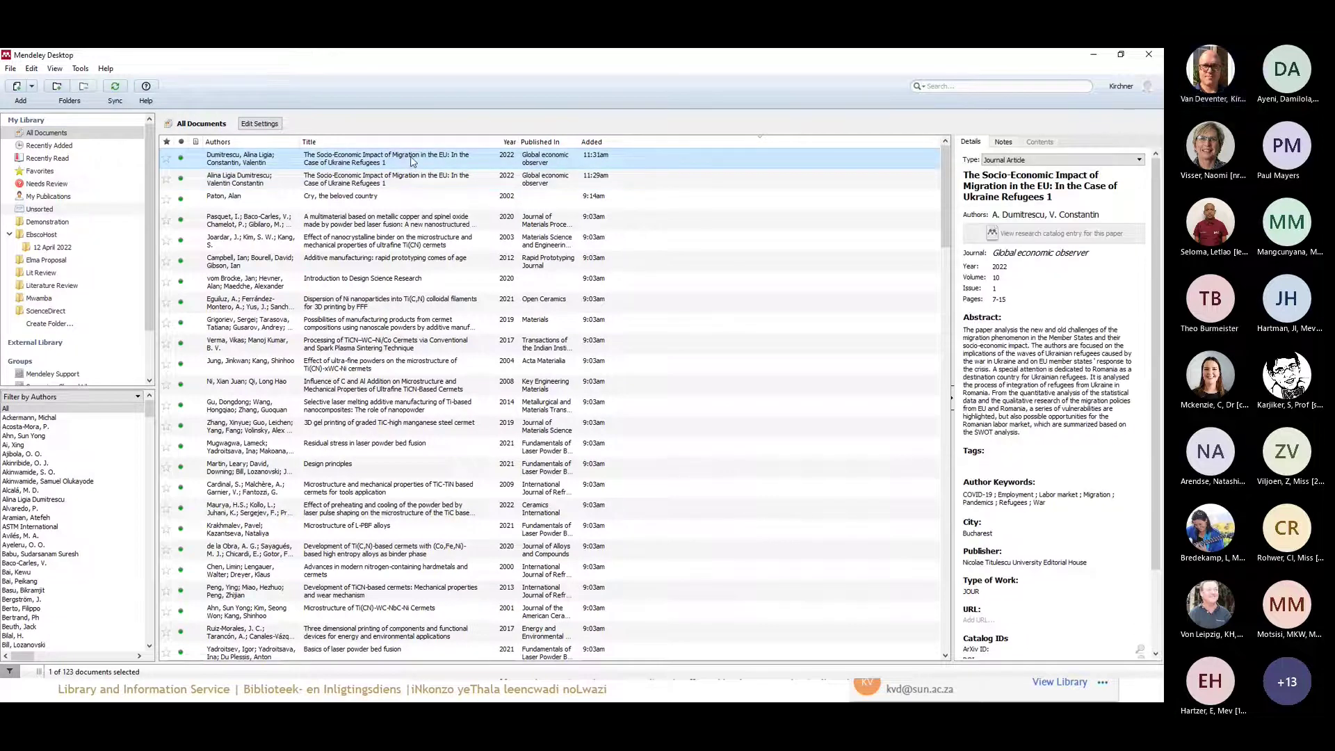
click(402, 175)
click(405, 164)
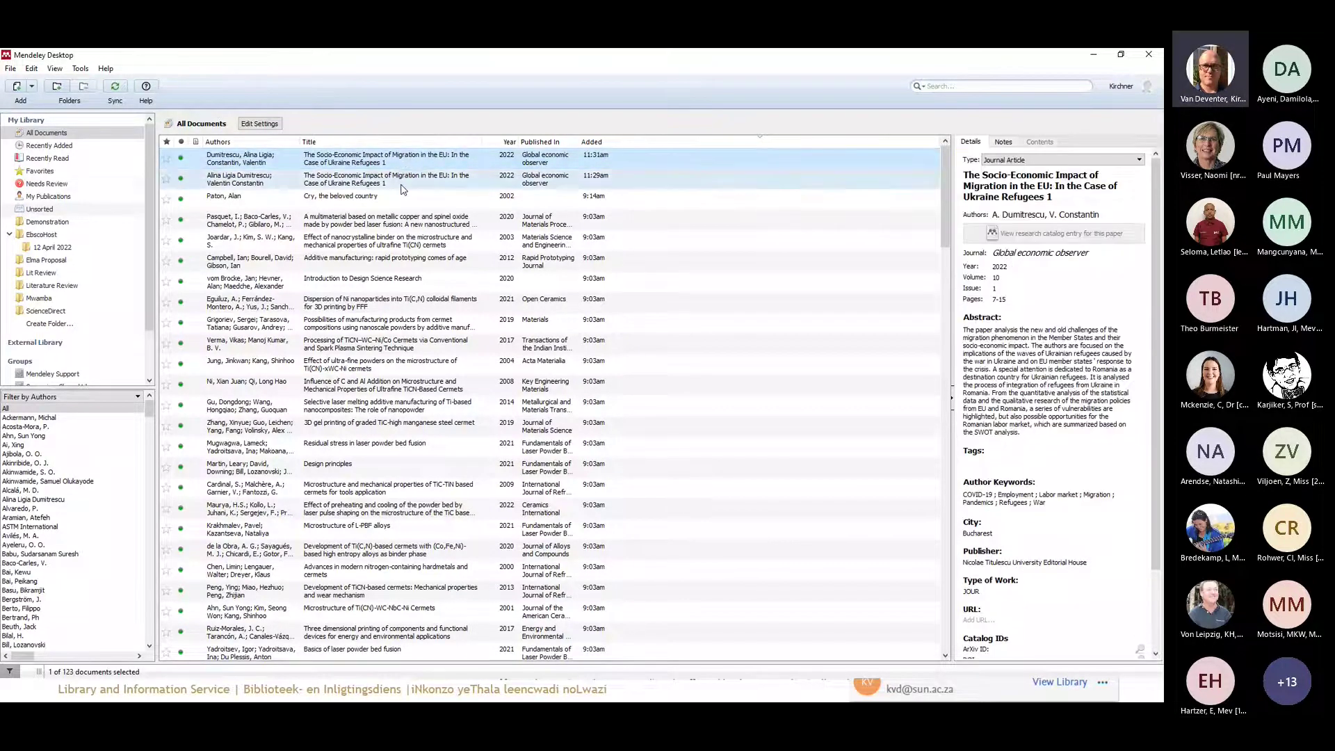
click(402, 185)
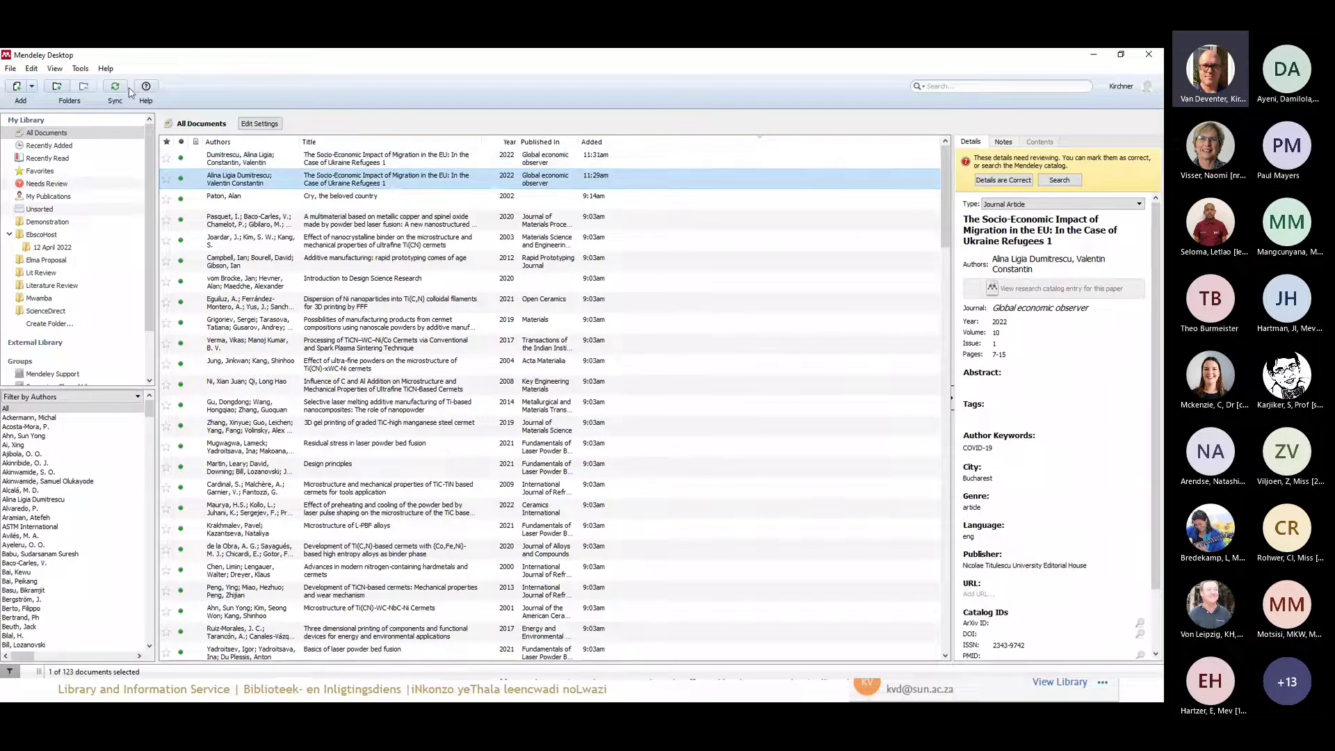
Check the library for duplicates and go through the found sets down to the article on migration in the EU
click(80, 68)
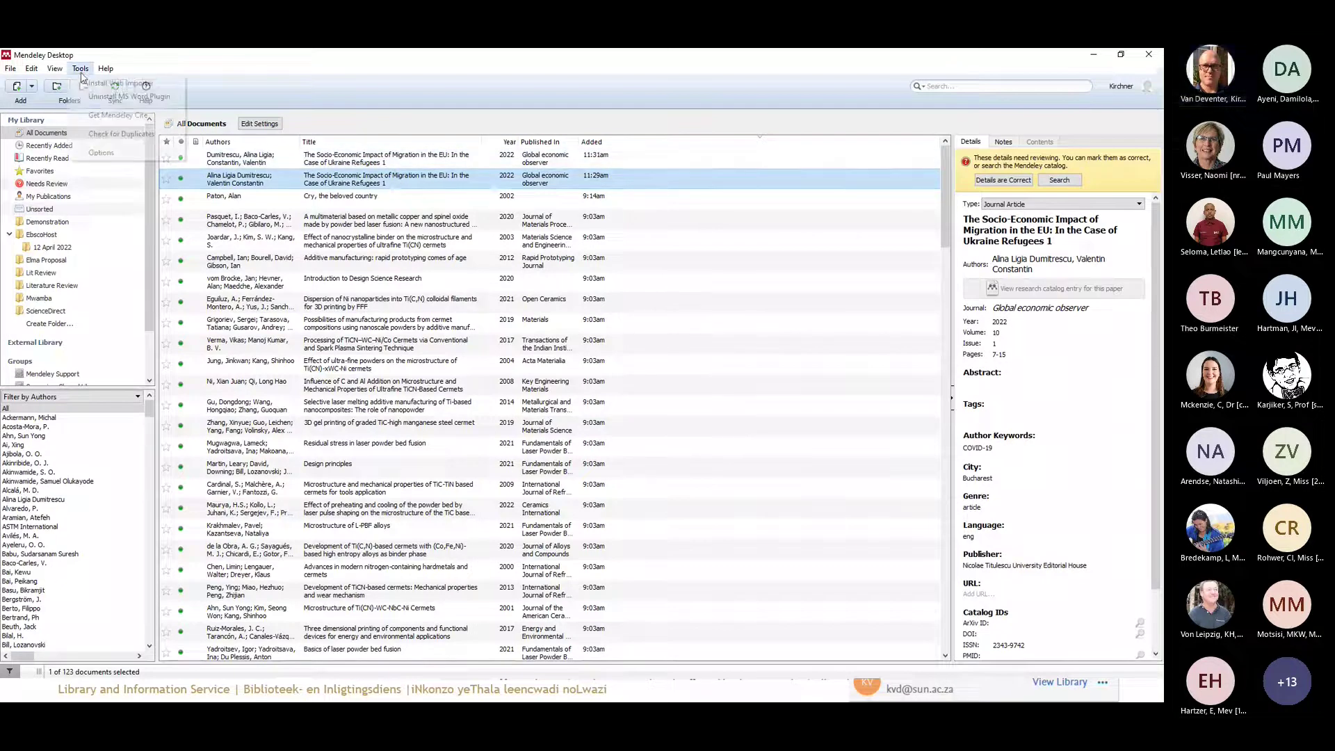
click(112, 136)
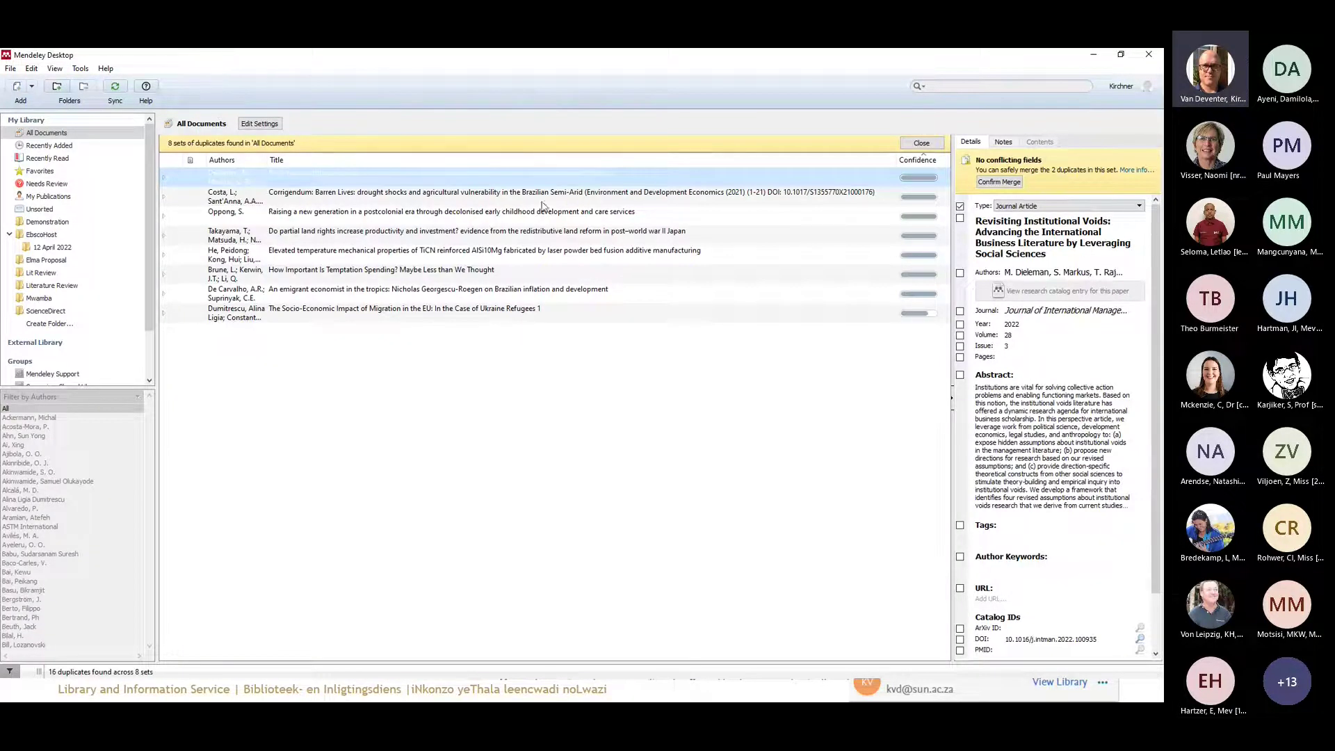
click(445, 203)
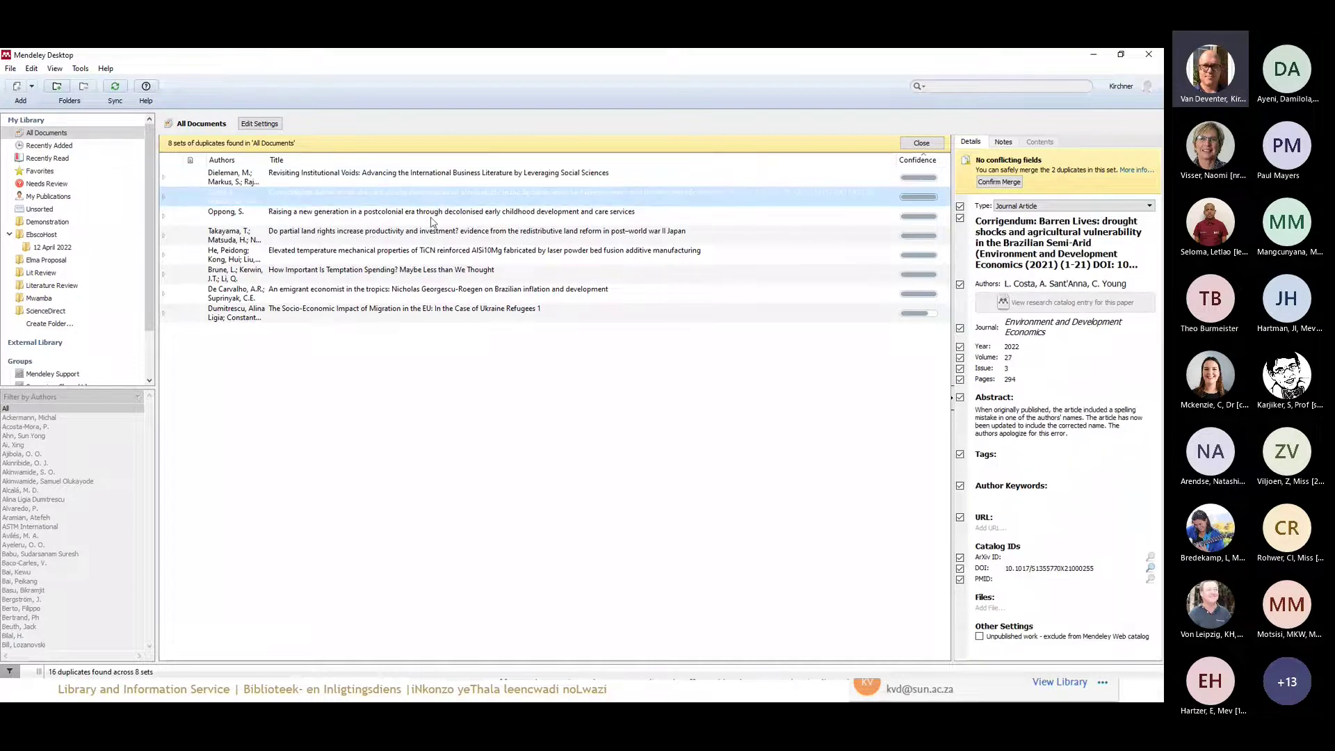
key(Down)
key(Down)
key(Down)
key(Down)
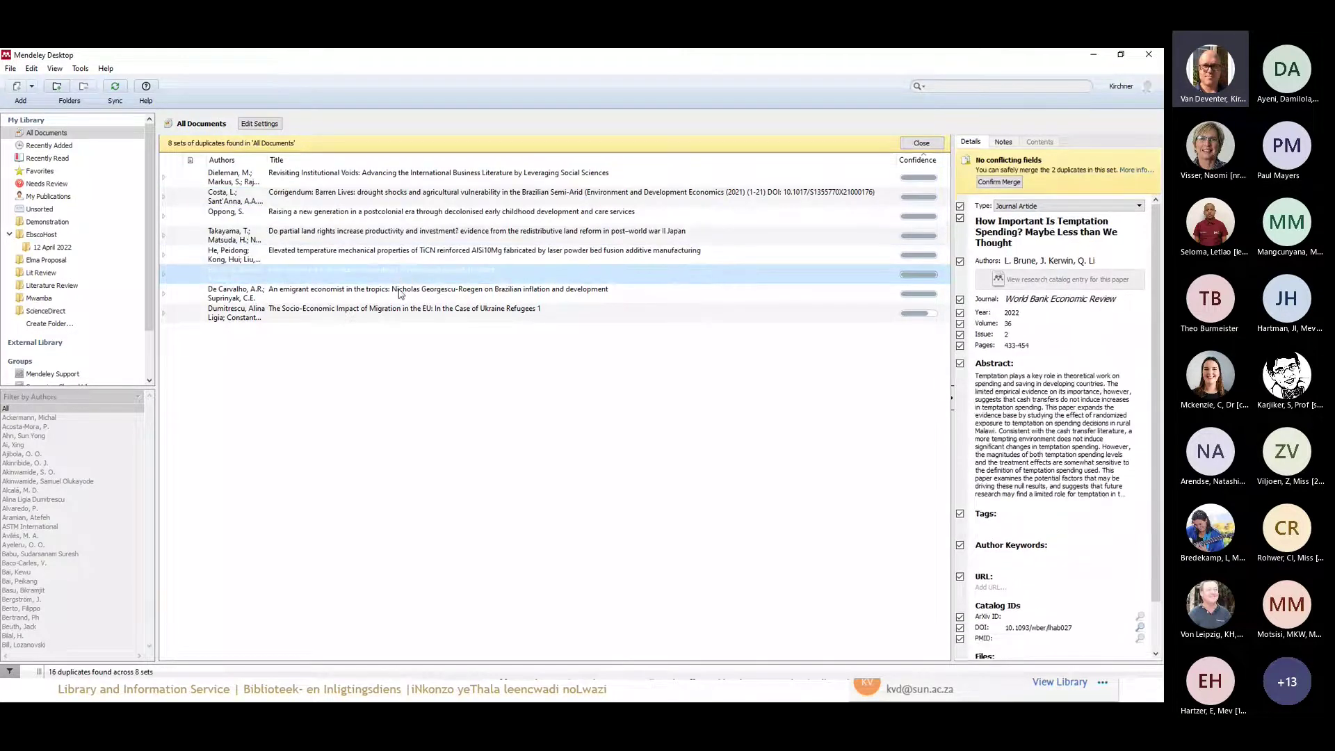
key(Down)
key(Down)
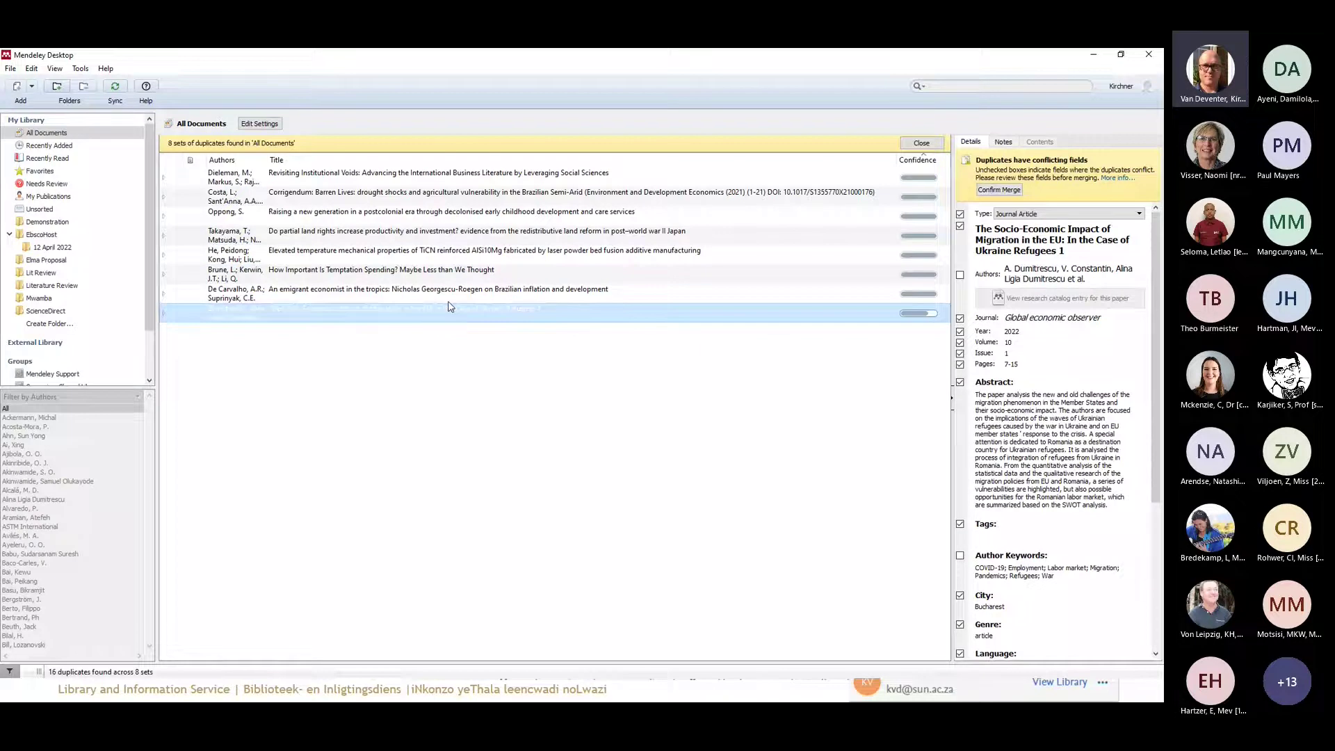
Merge every duplicate set in the list, close the duplicate results and minimize Mendeley Desktop
click(994, 191)
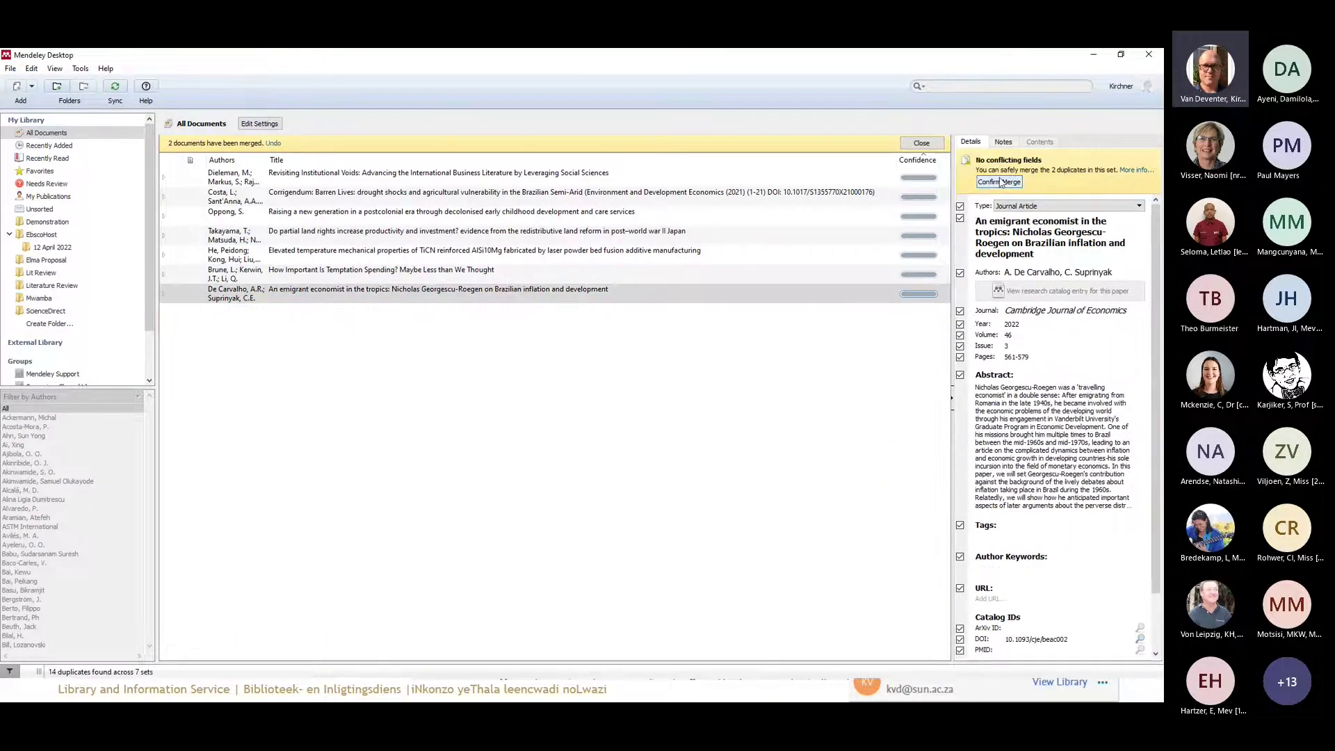
click(1000, 184)
click(999, 185)
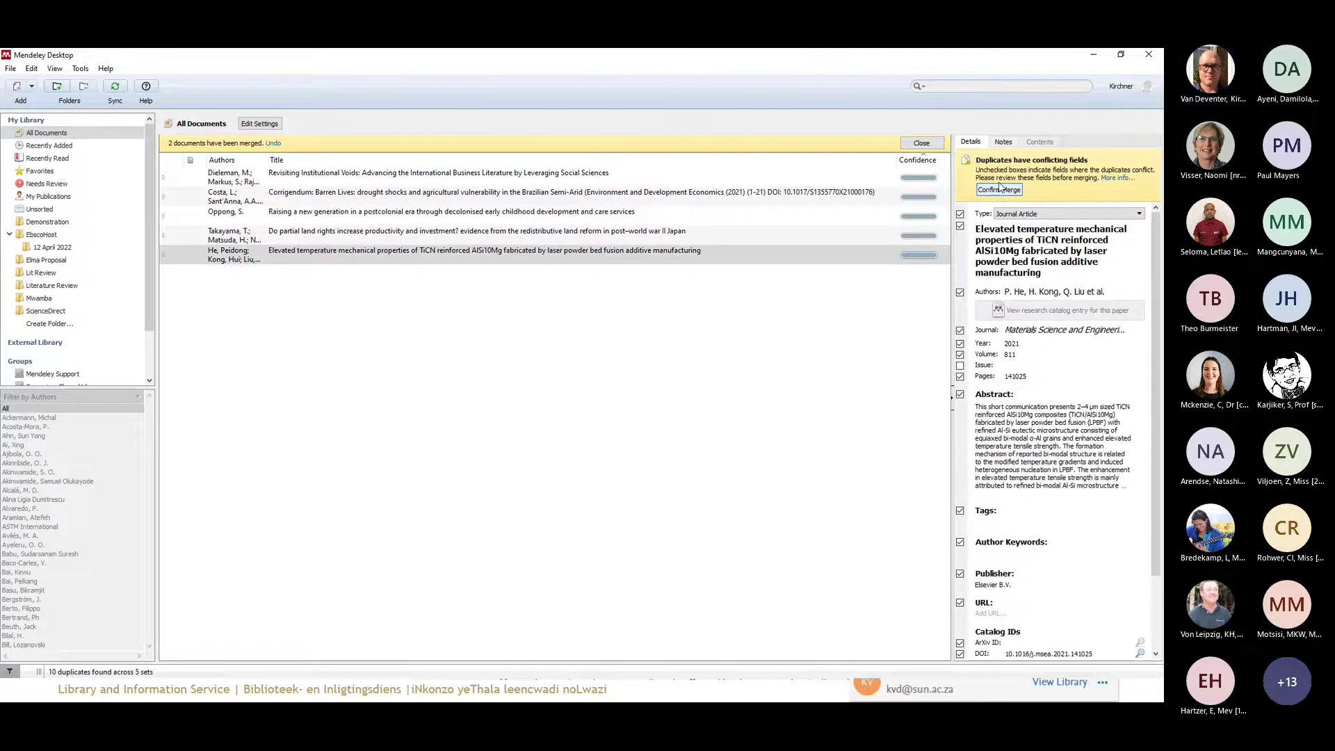
click(998, 191)
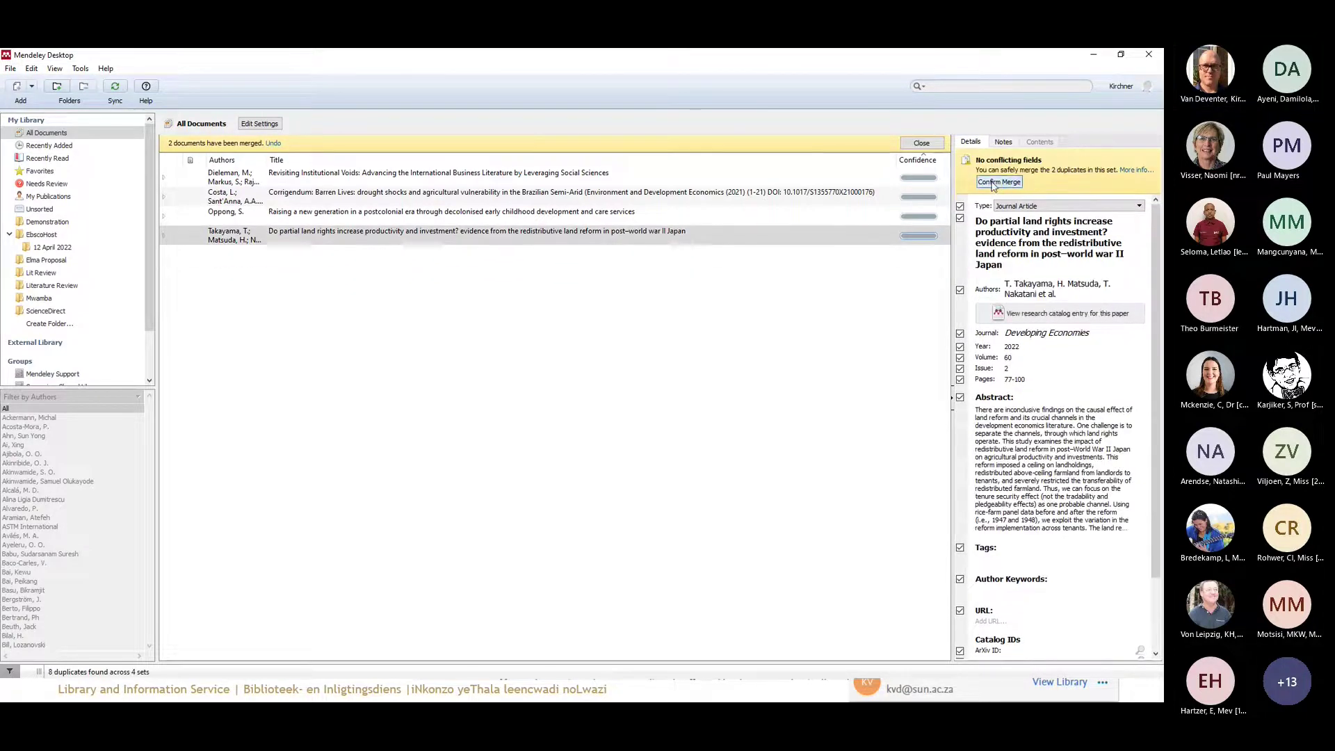
click(994, 184)
click(995, 184)
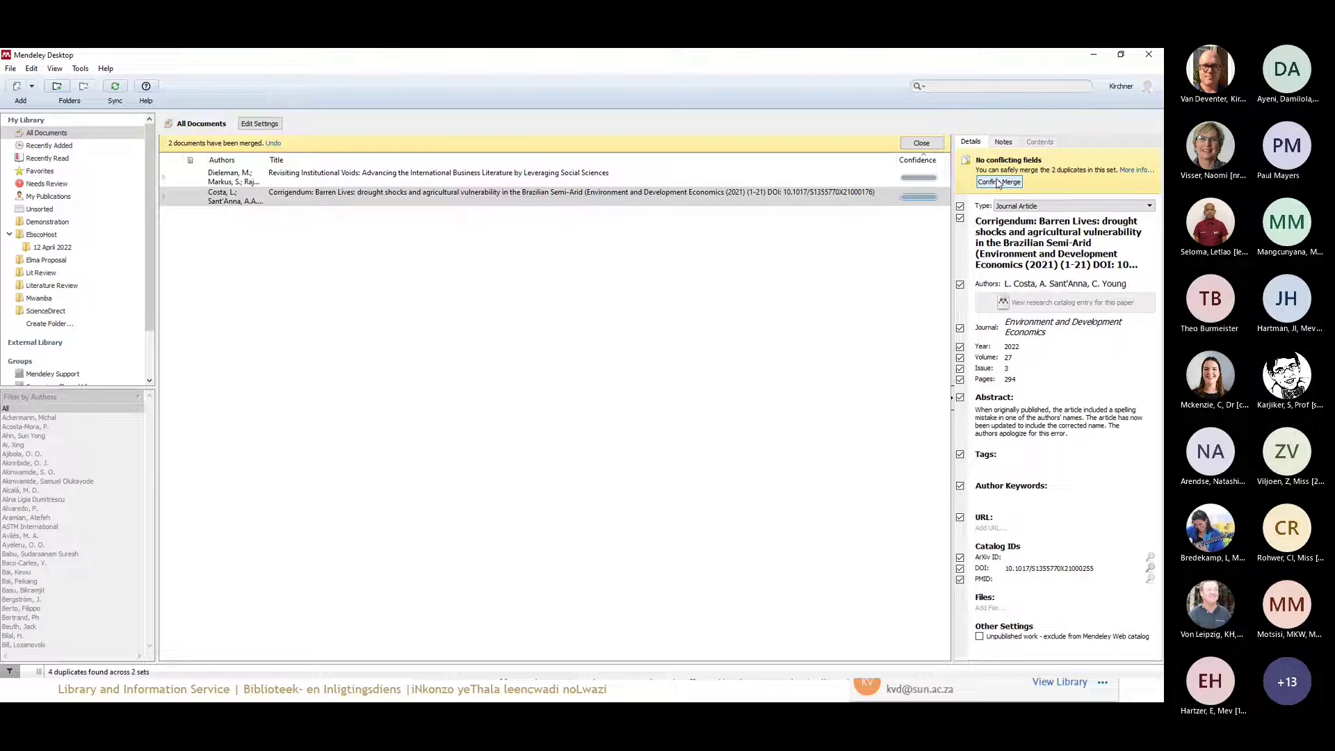
click(995, 185)
click(997, 183)
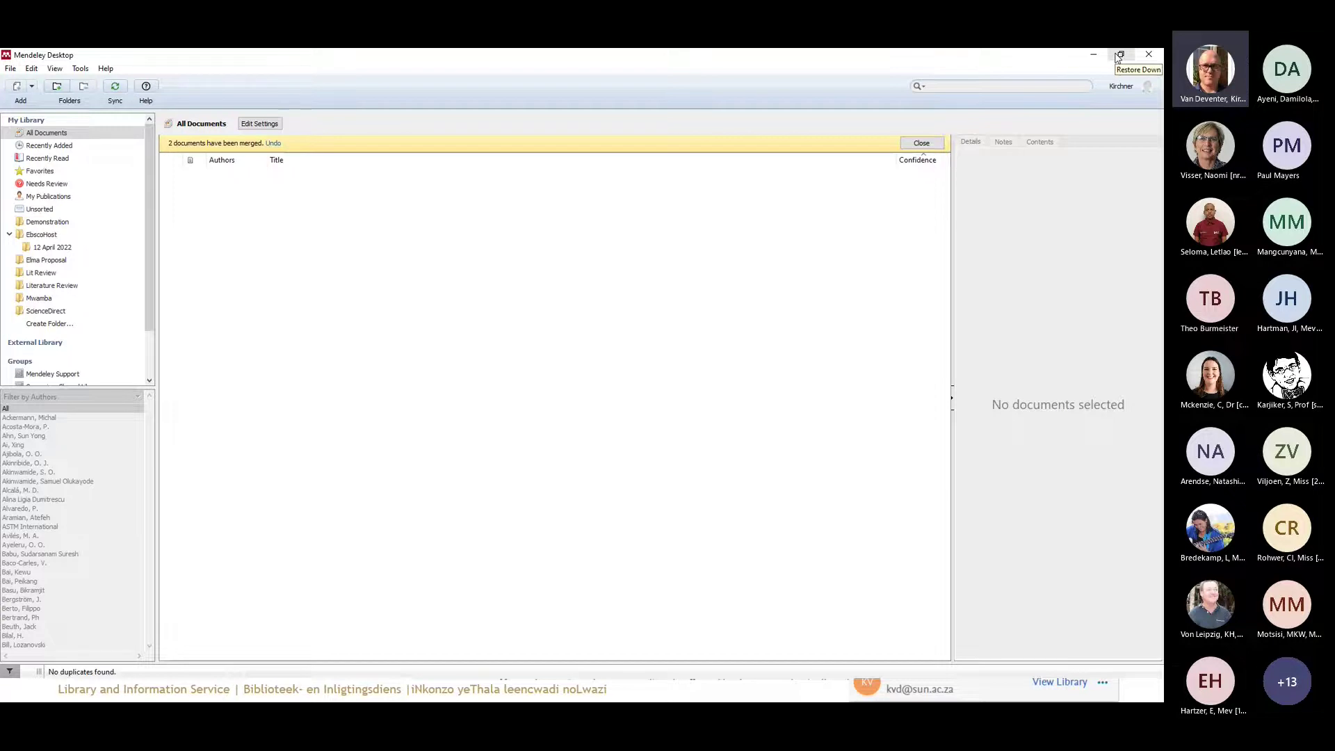
click(922, 143)
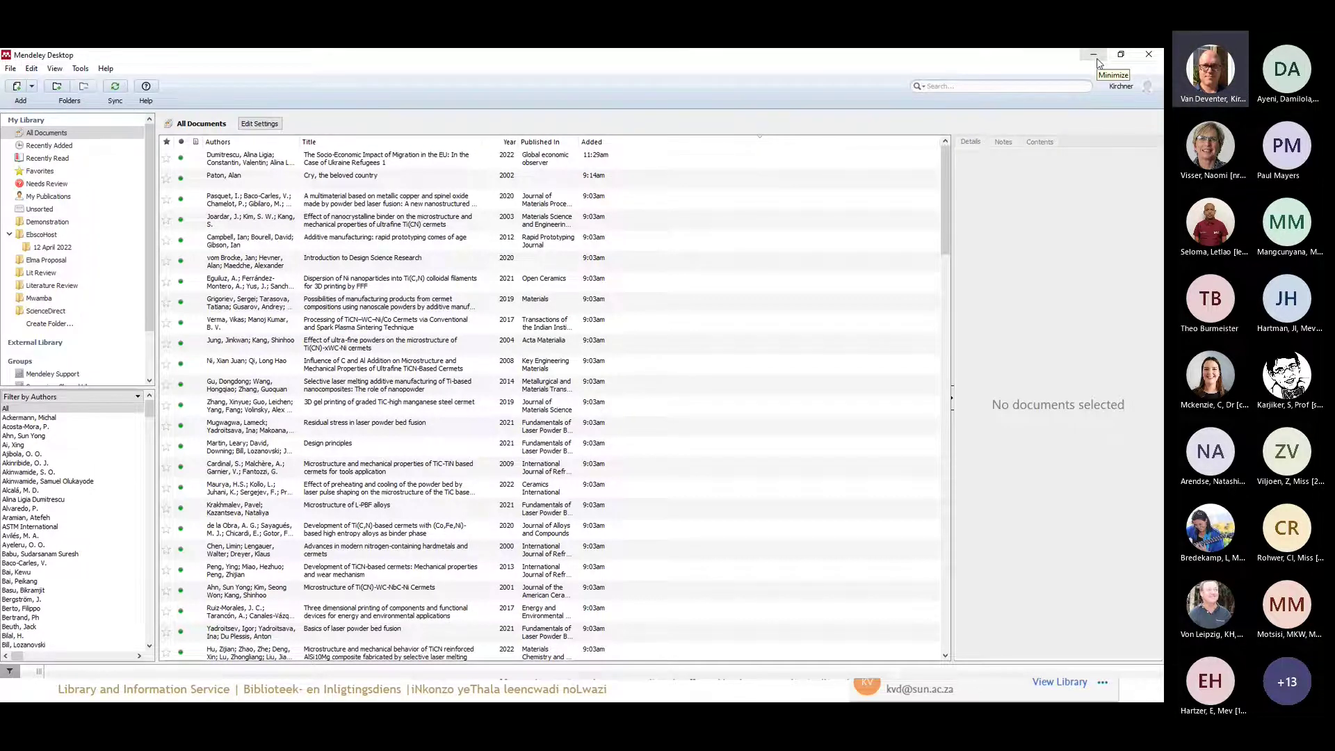
click(1097, 60)
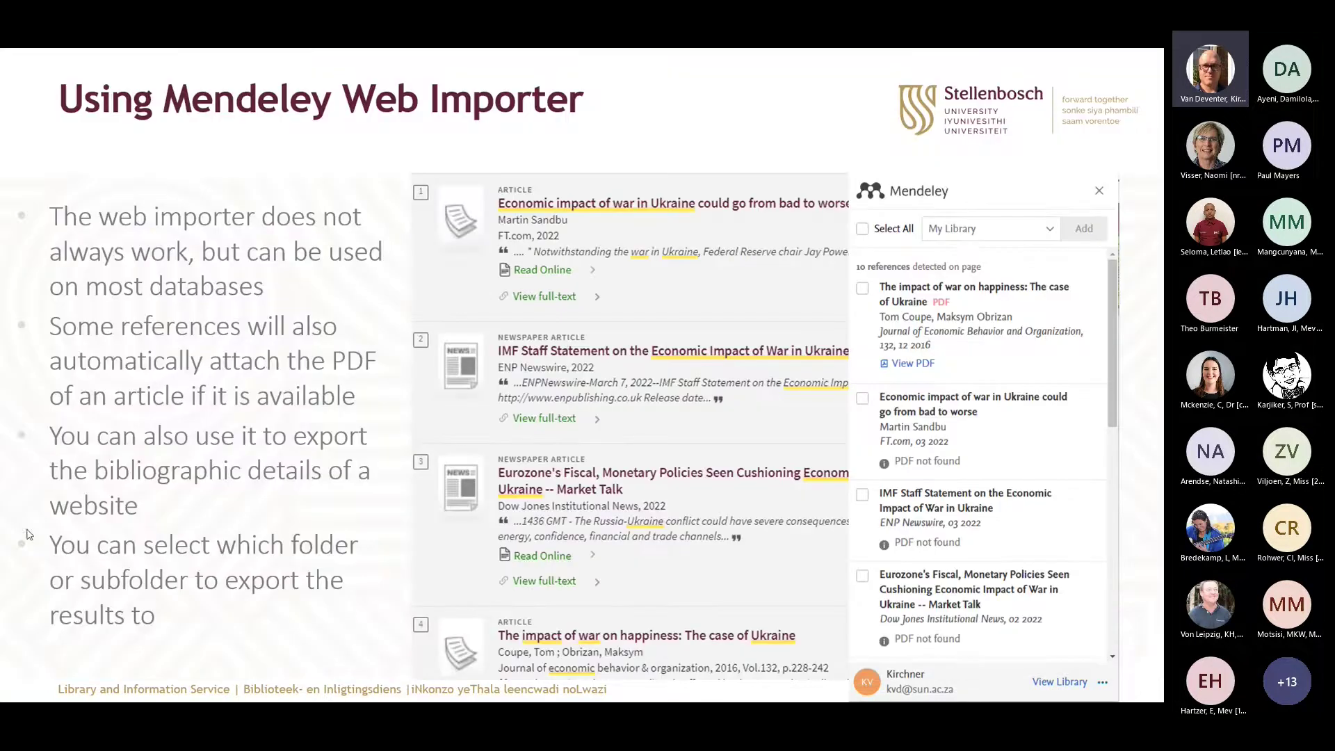
click(317, 502)
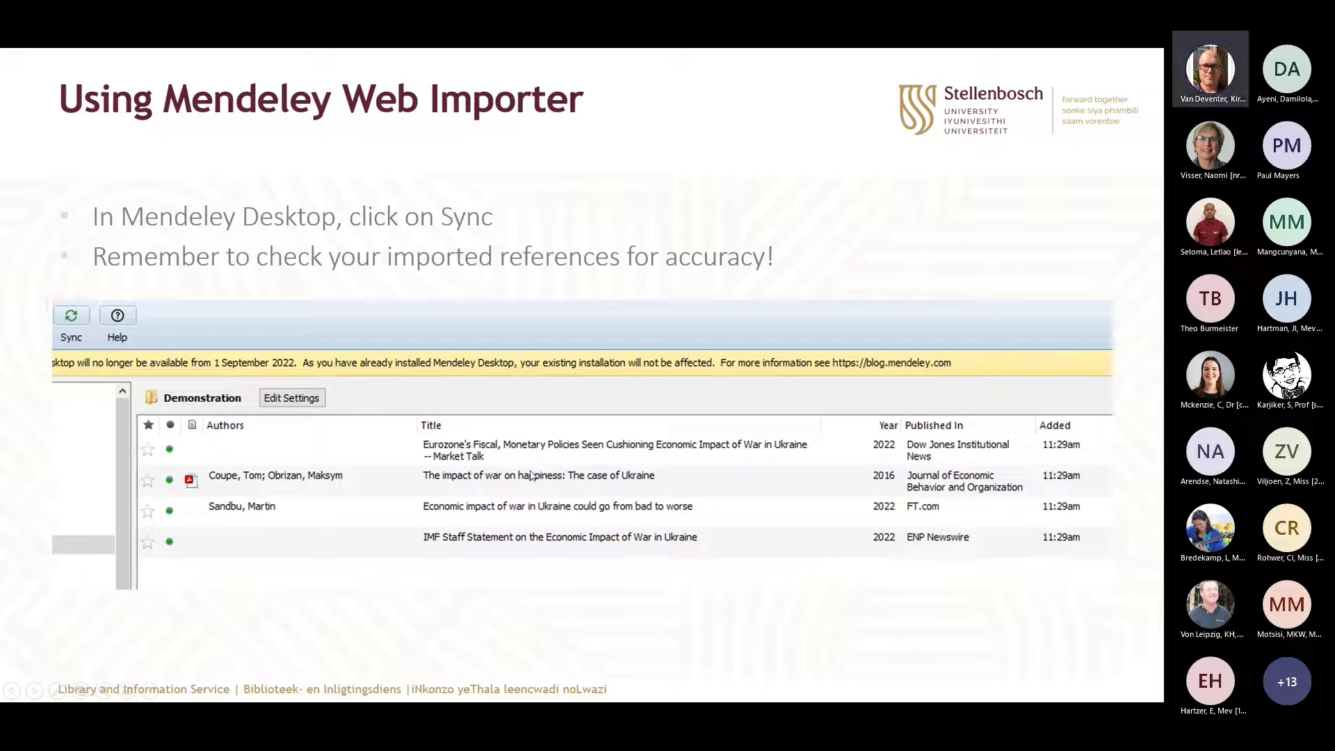
click(436, 480)
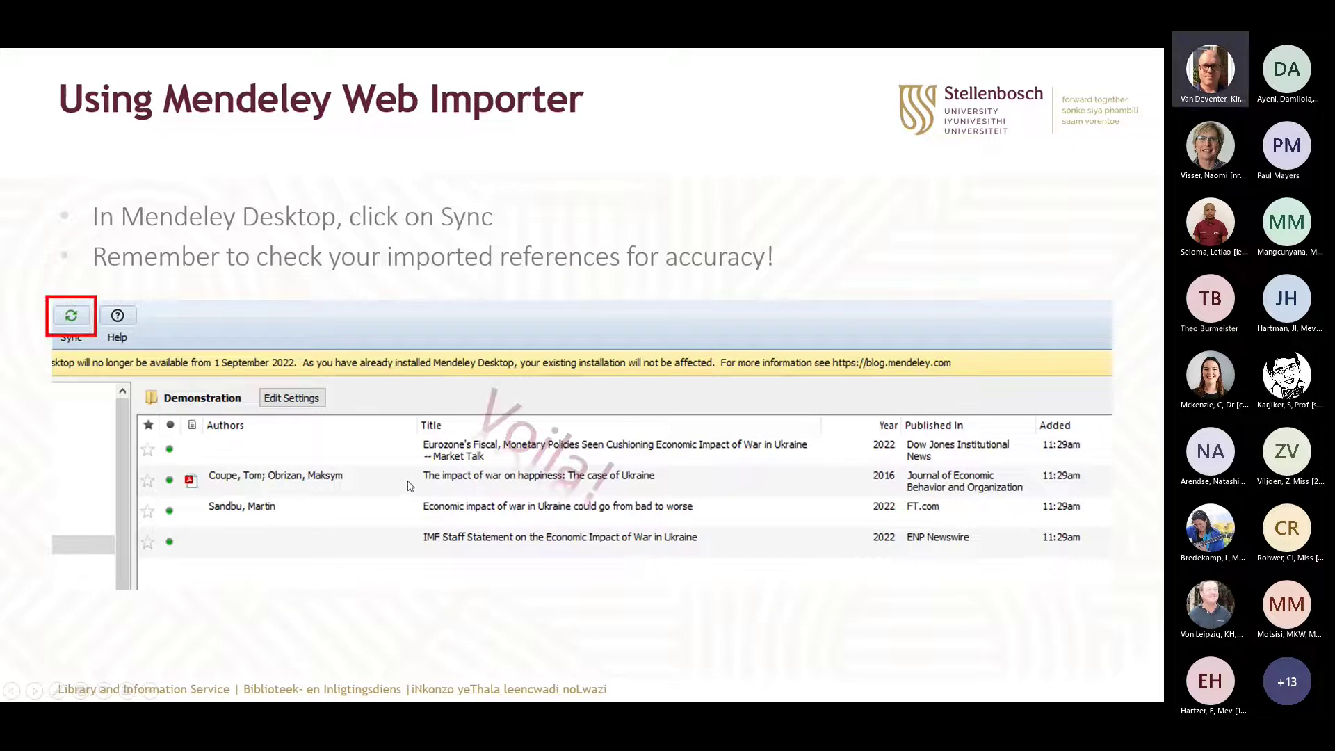
click(408, 485)
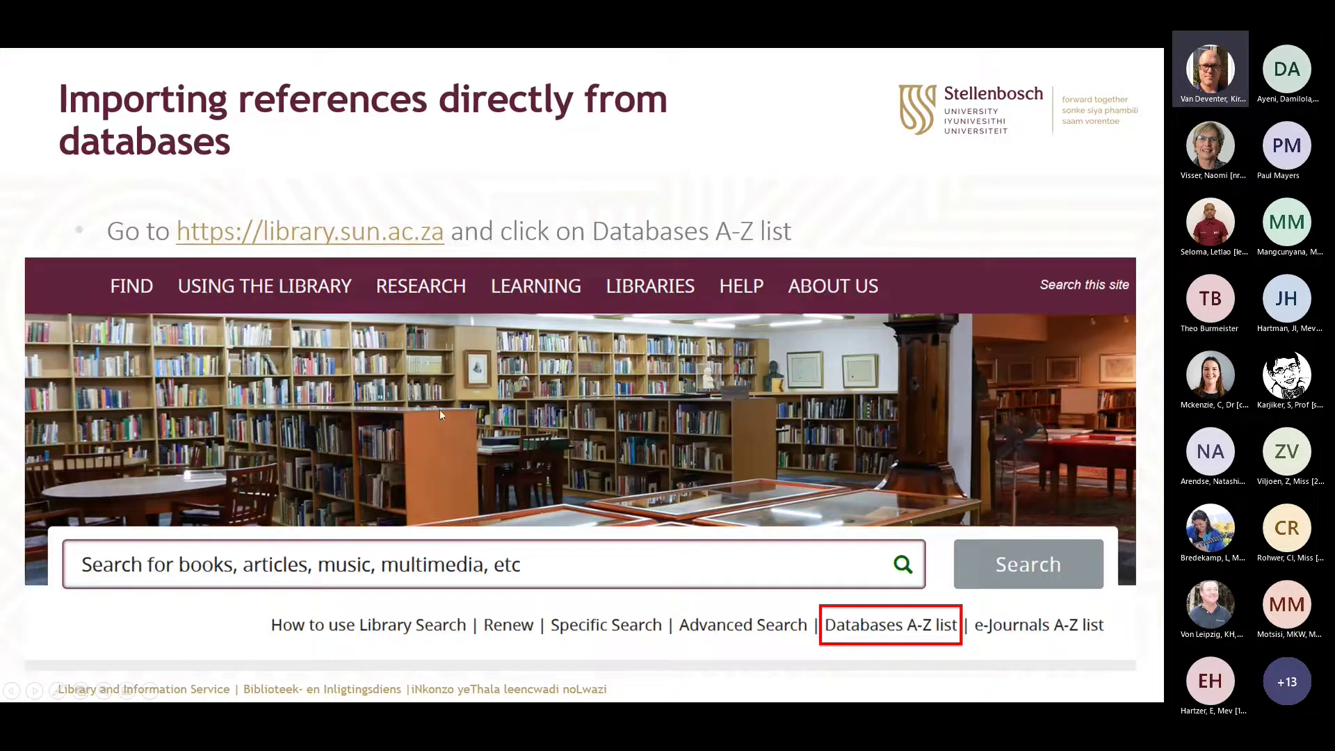
click(406, 442)
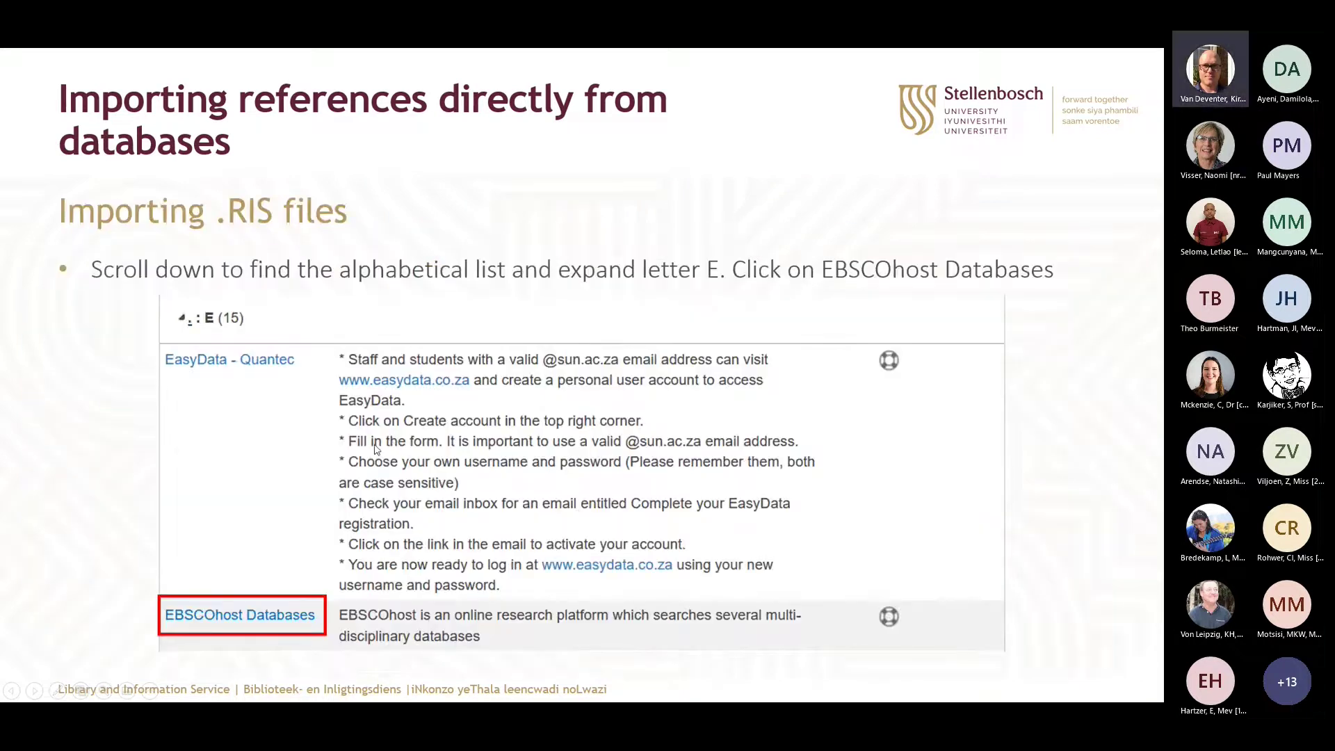
click(388, 447)
click(390, 451)
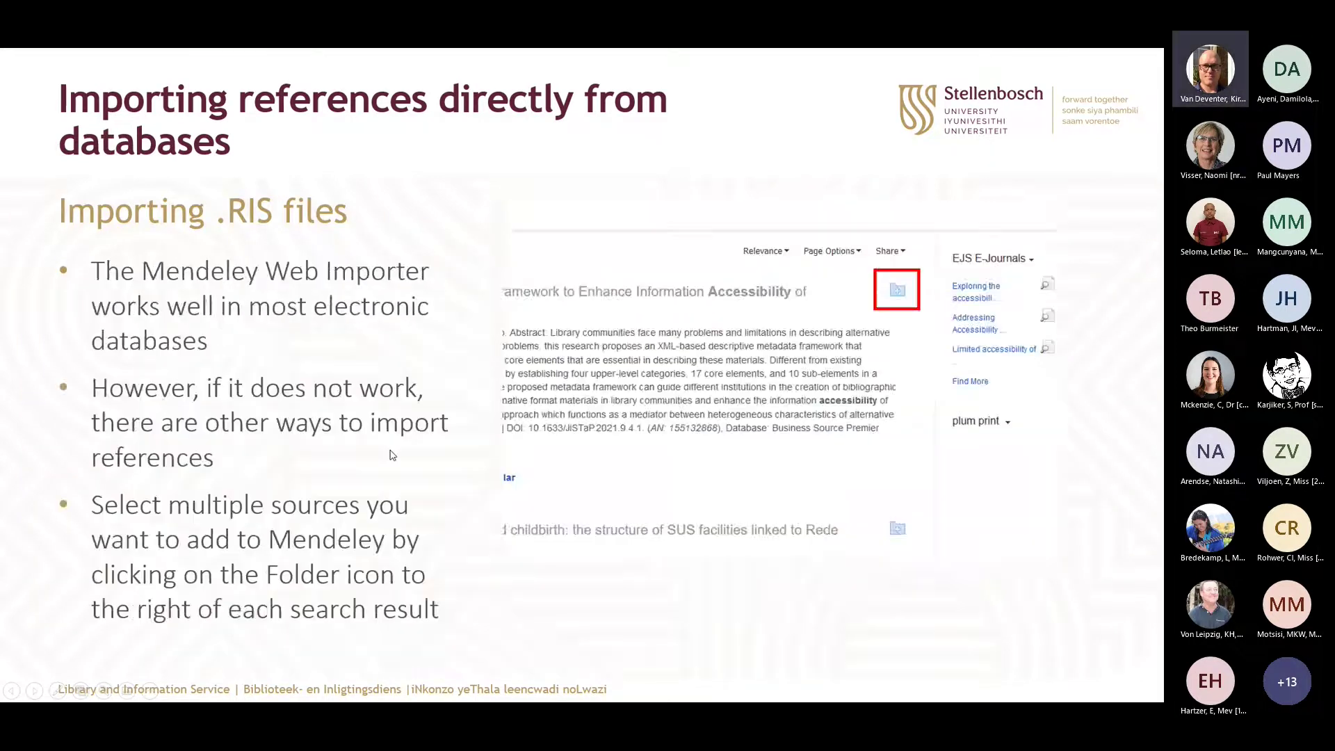
click(391, 455)
click(391, 454)
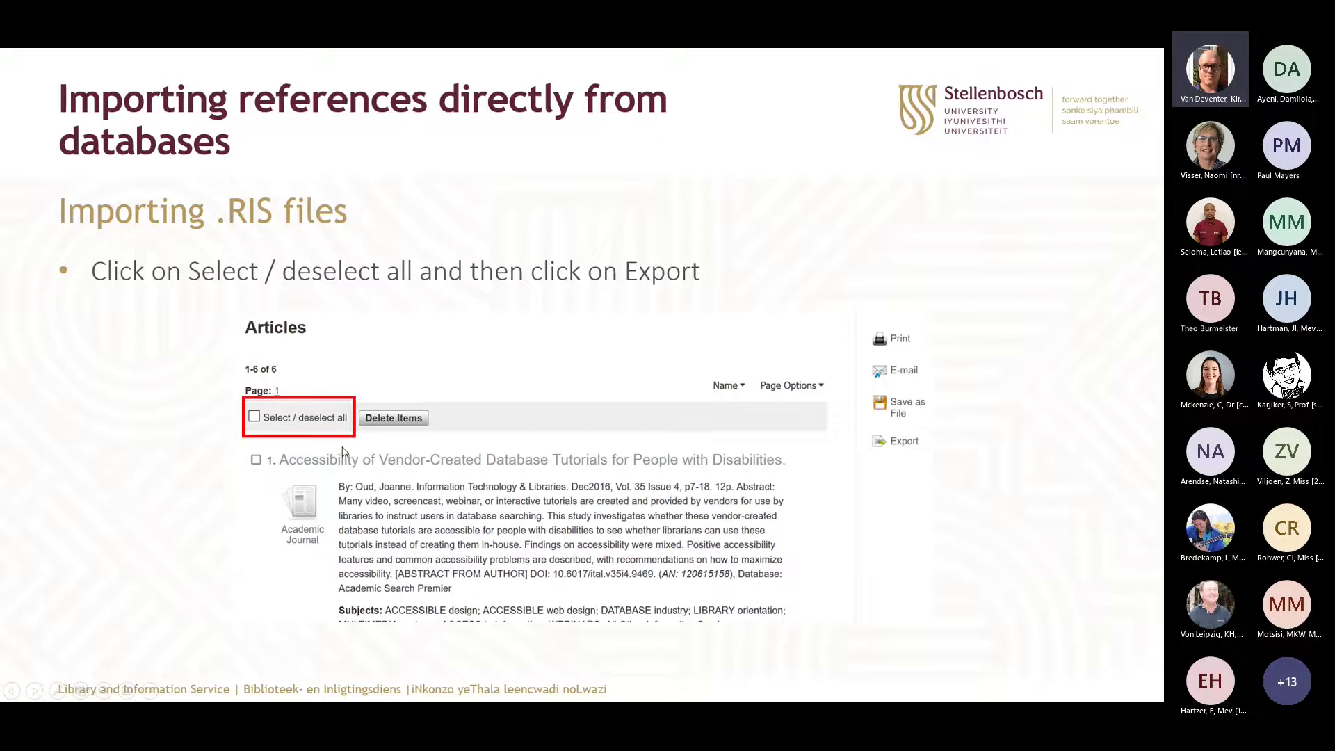
click(179, 436)
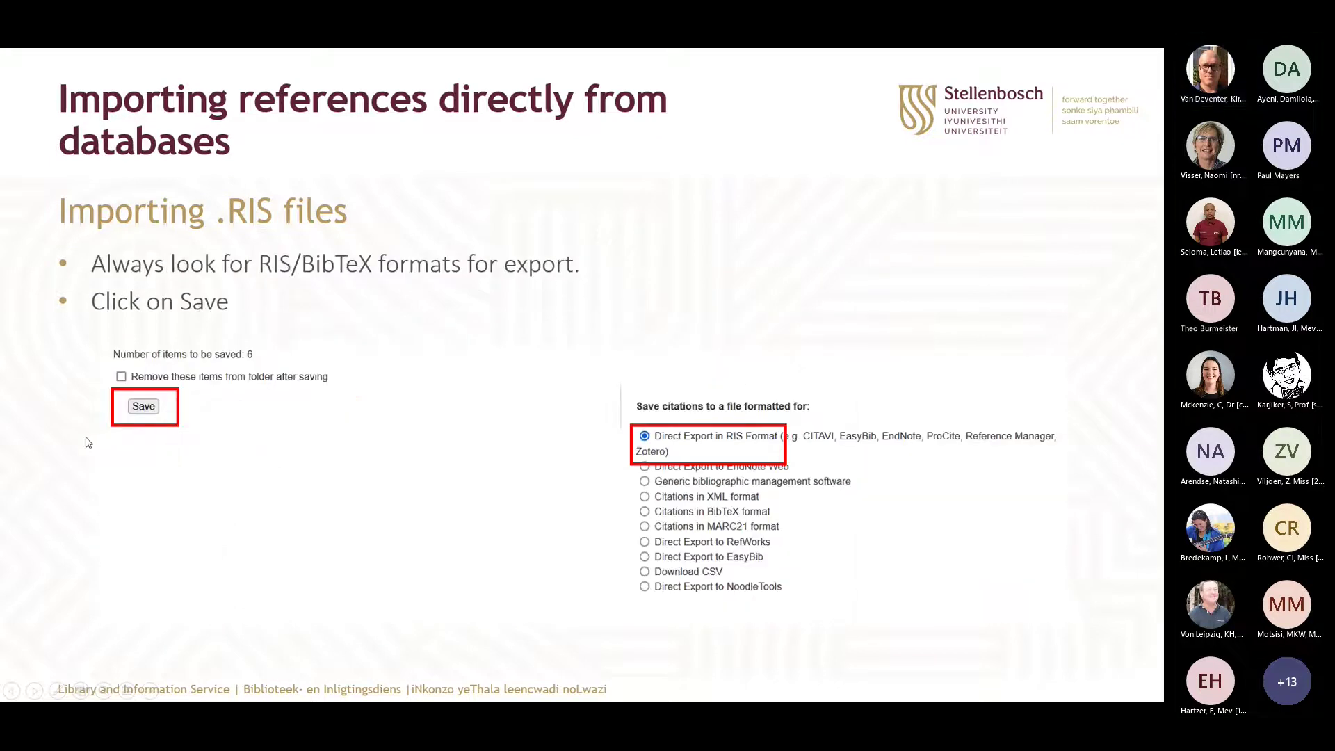
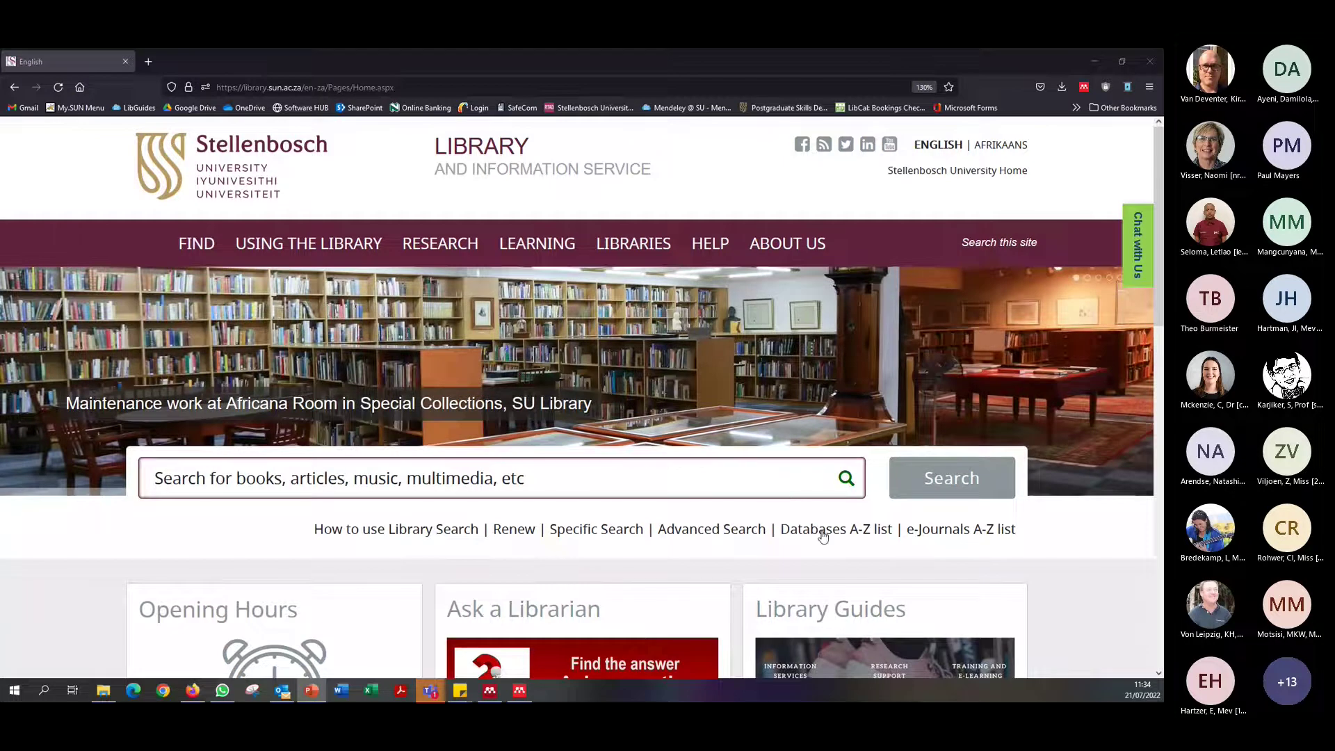
Open the Databases A-Z list from the library home page
click(821, 530)
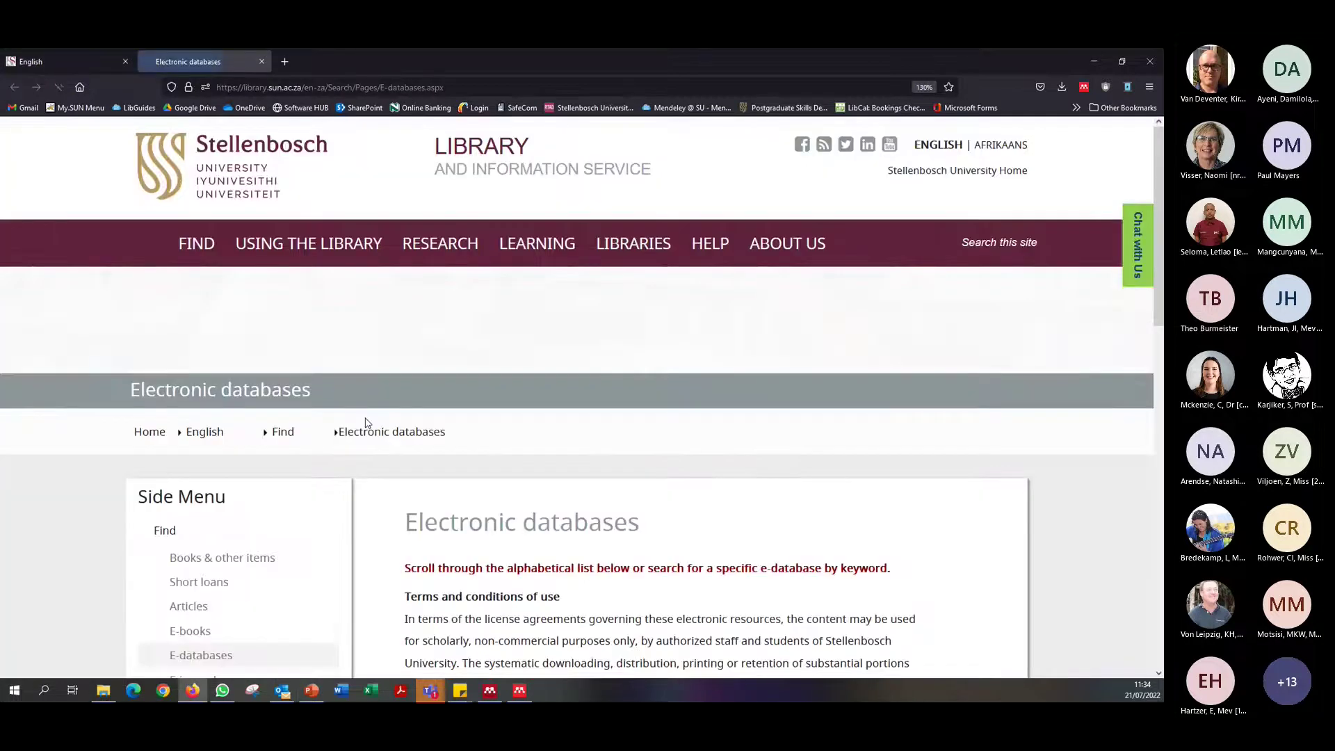
click(94, 69)
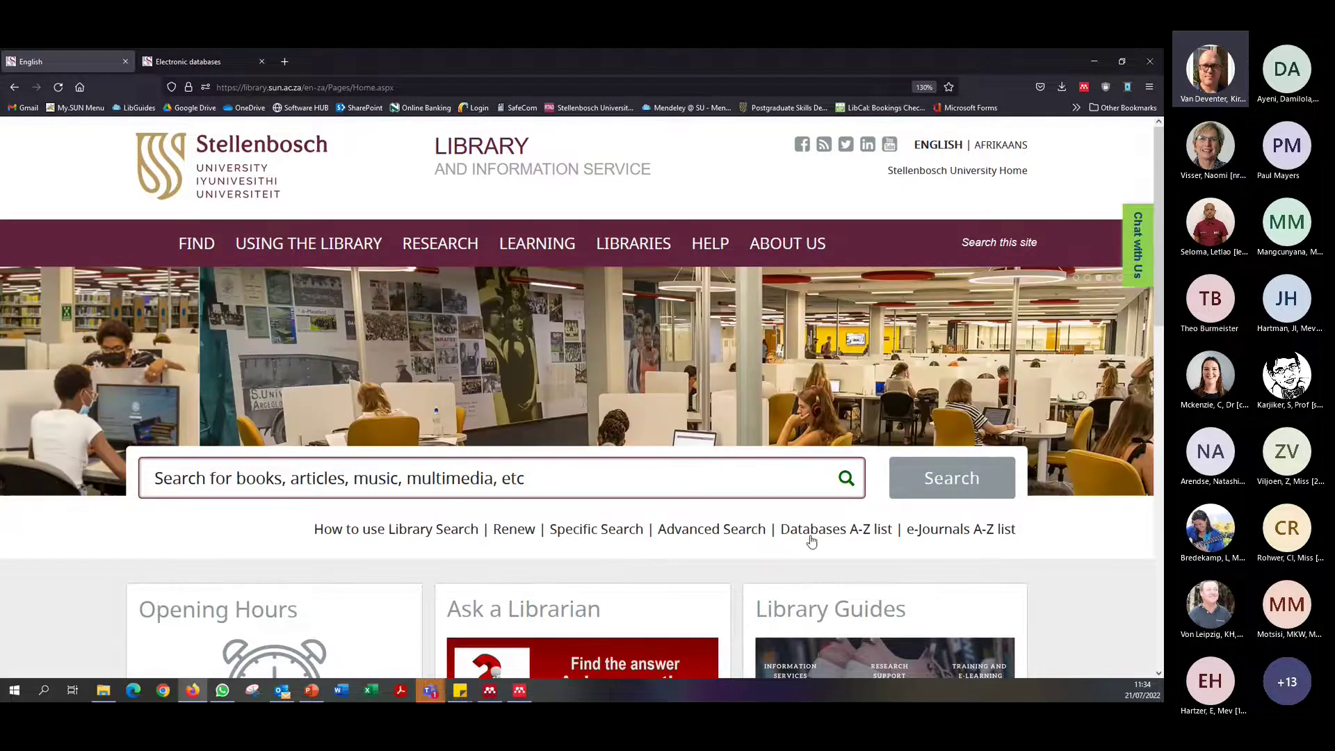
click(835, 537)
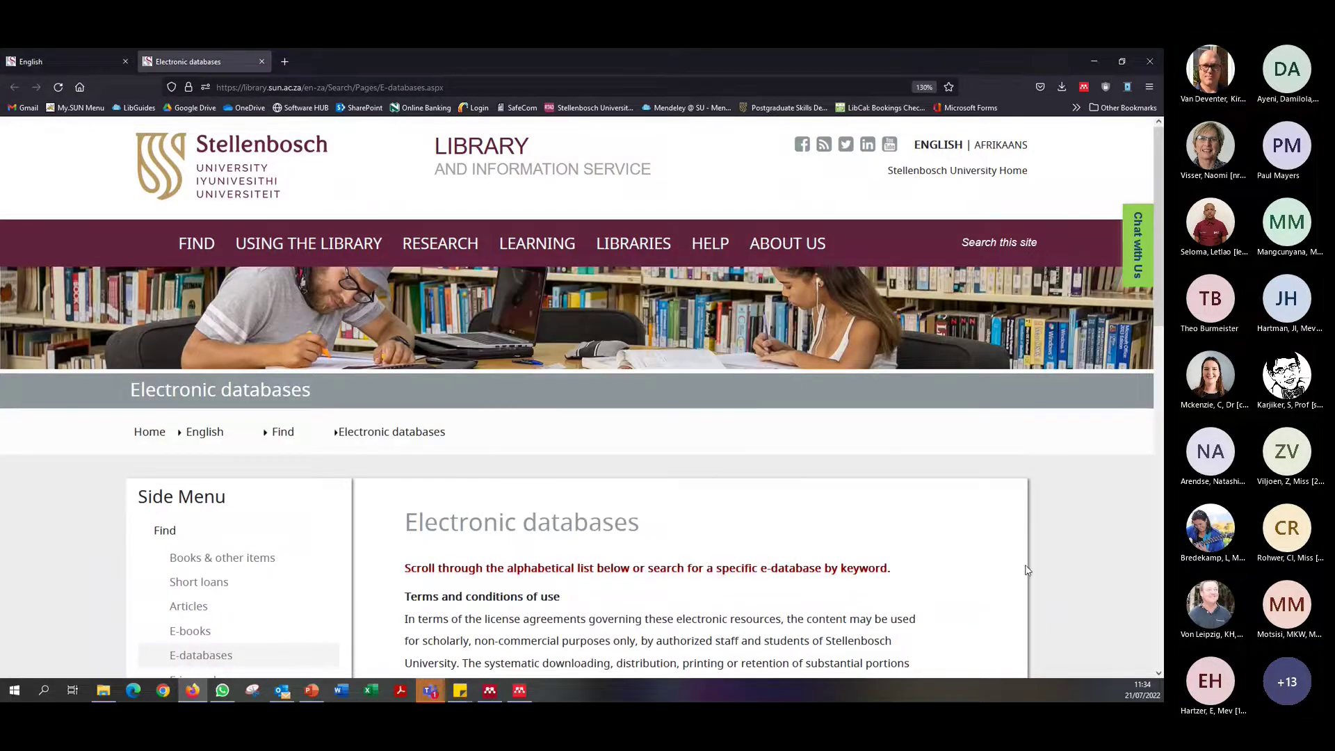
Look through the Electronic databases page for the alphabetical list of databases
scroll(1021, 556, down, 5)
scroll(1021, 554, down, 2)
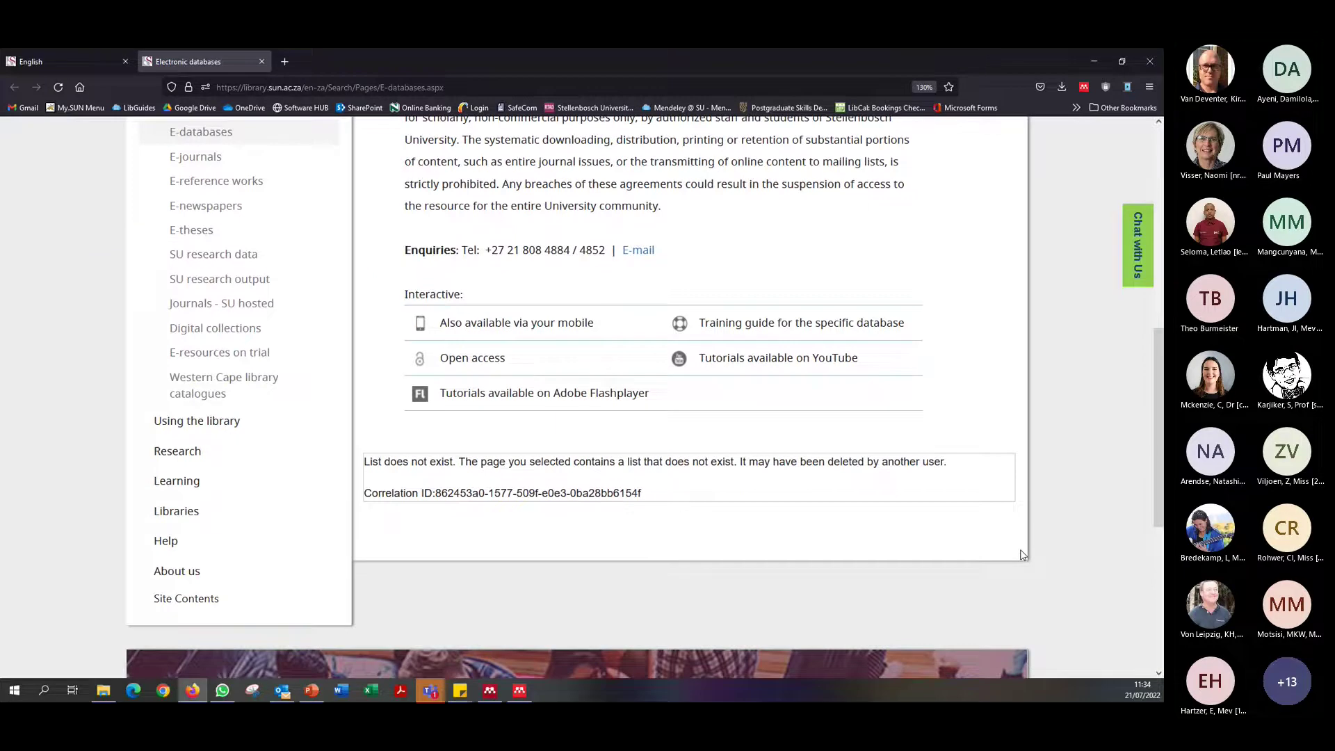
scroll(1021, 554, up, 7)
scroll(1021, 554, down, 6)
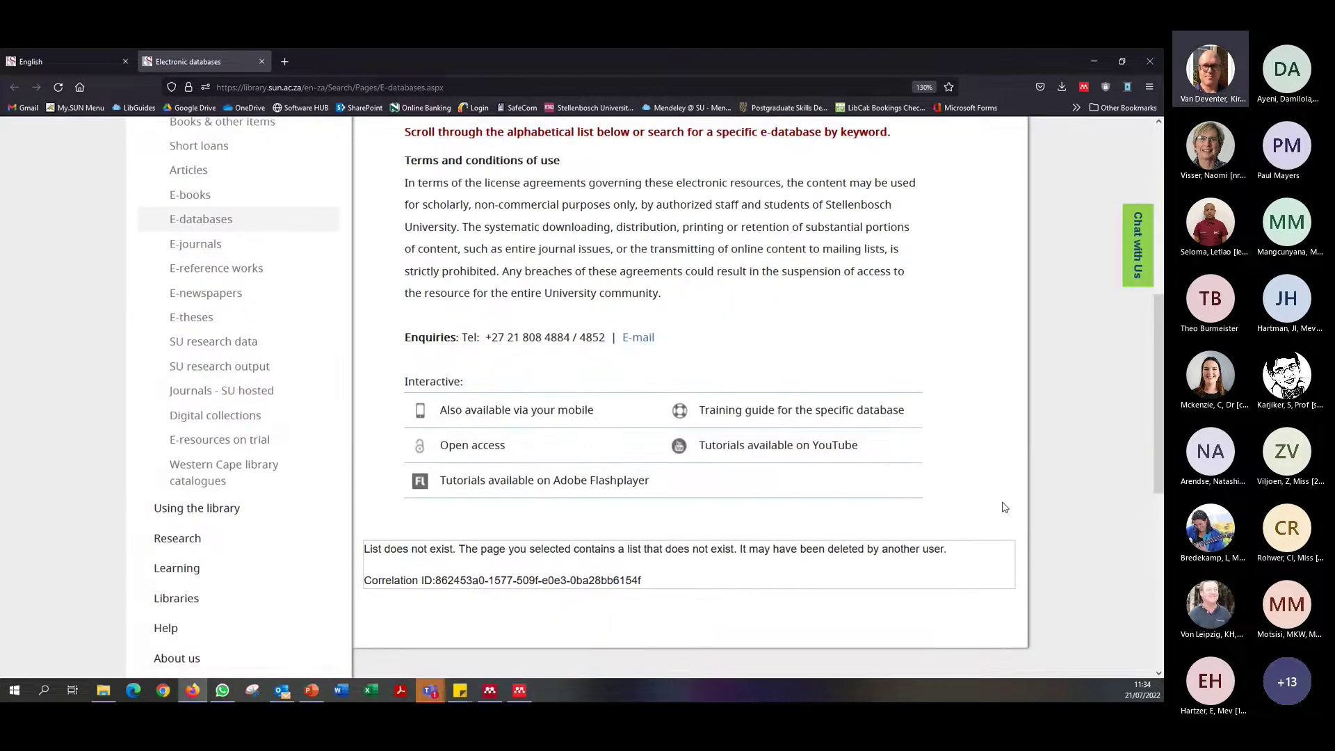
scroll(1001, 506, down, 4)
scroll(994, 503, up, 4)
scroll(992, 539, down, 1)
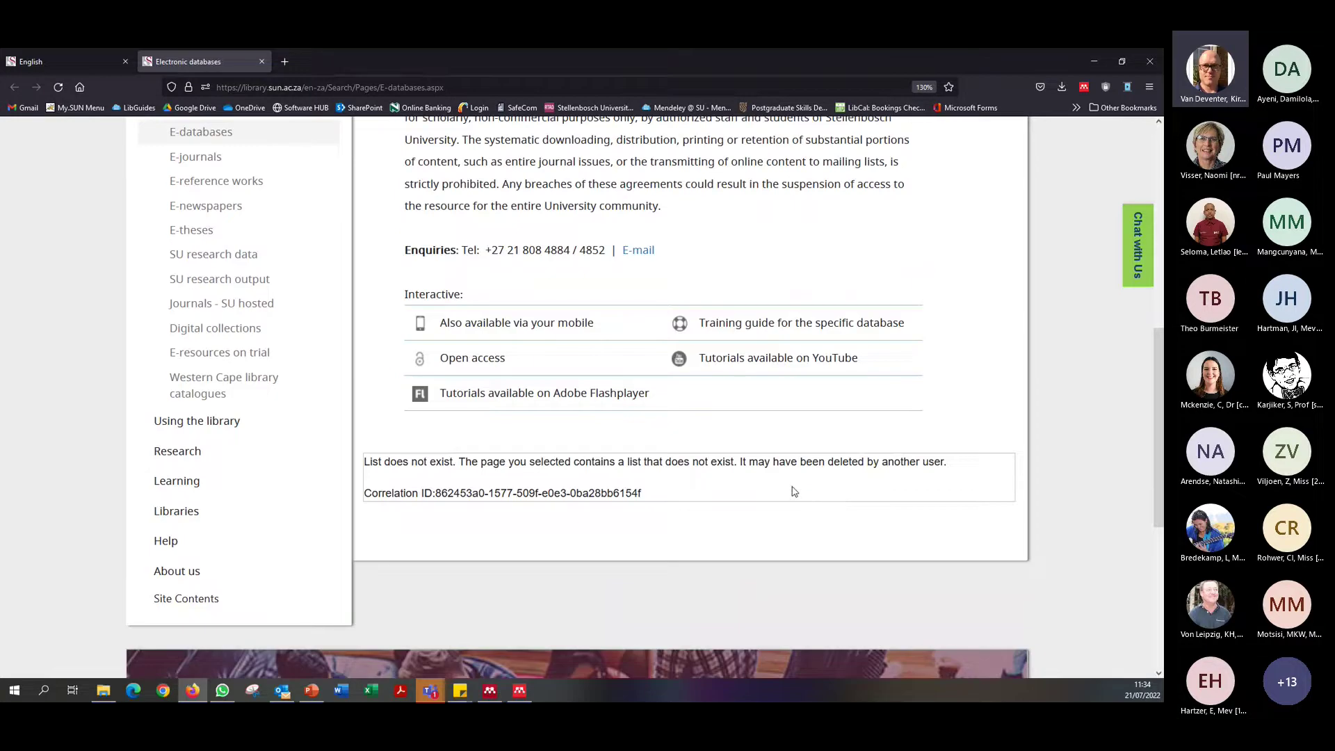
scroll(793, 492, up, 7)
scroll(758, 428, down, 7)
drag(364, 461, 462, 465)
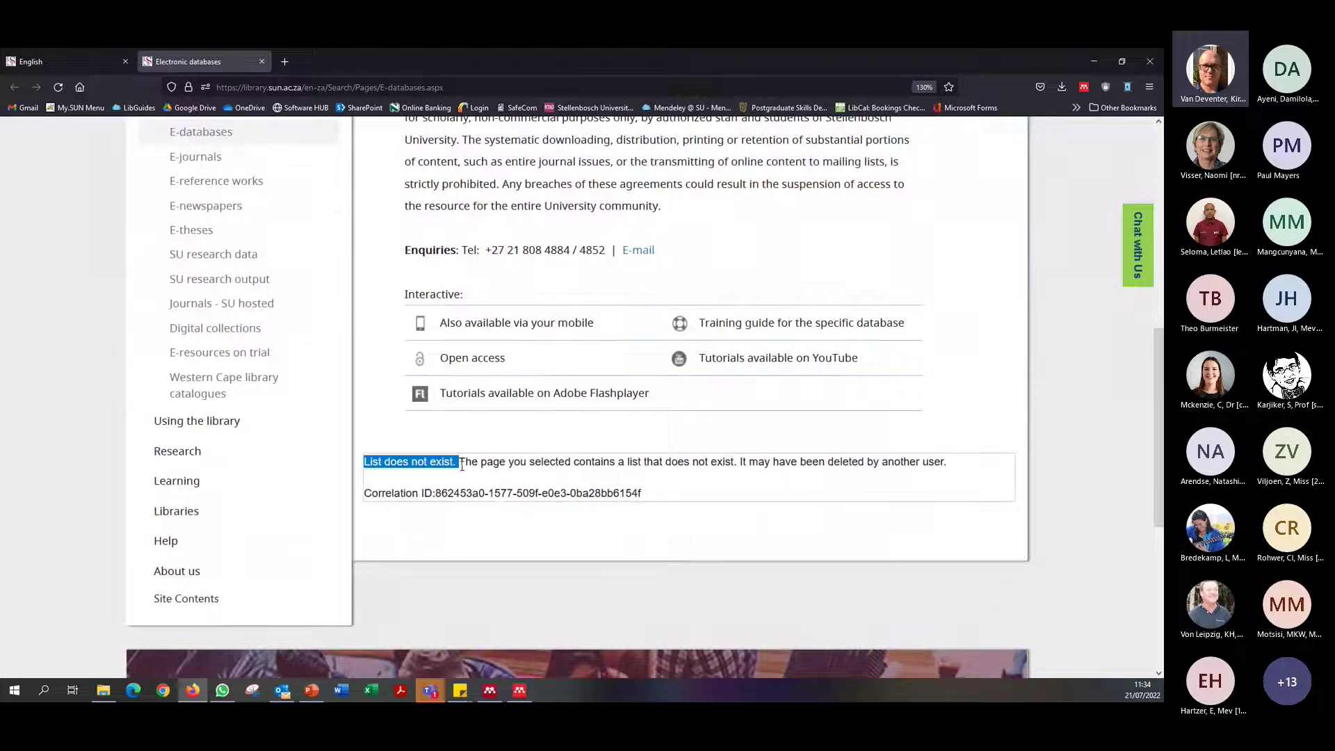
click(667, 536)
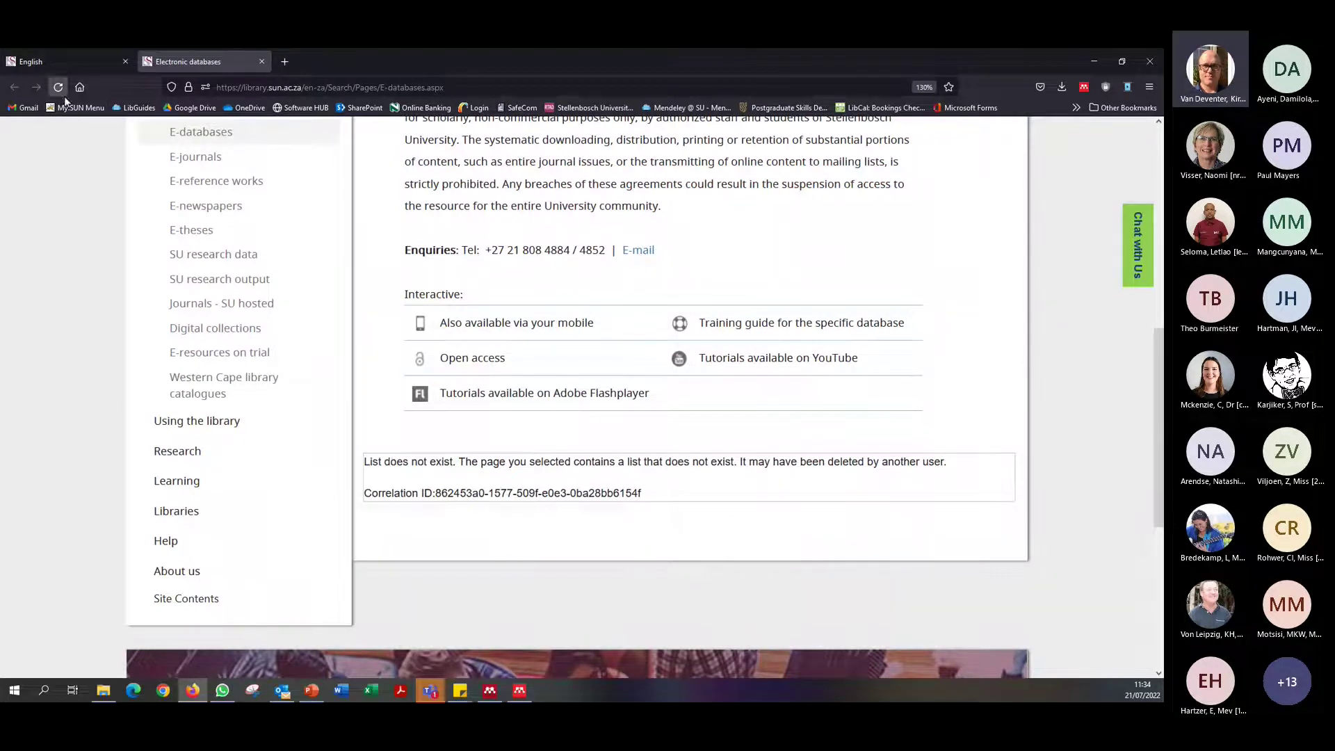
Reload the Electronic databases page and open EBSCOhost Databases under the letter E
click(60, 89)
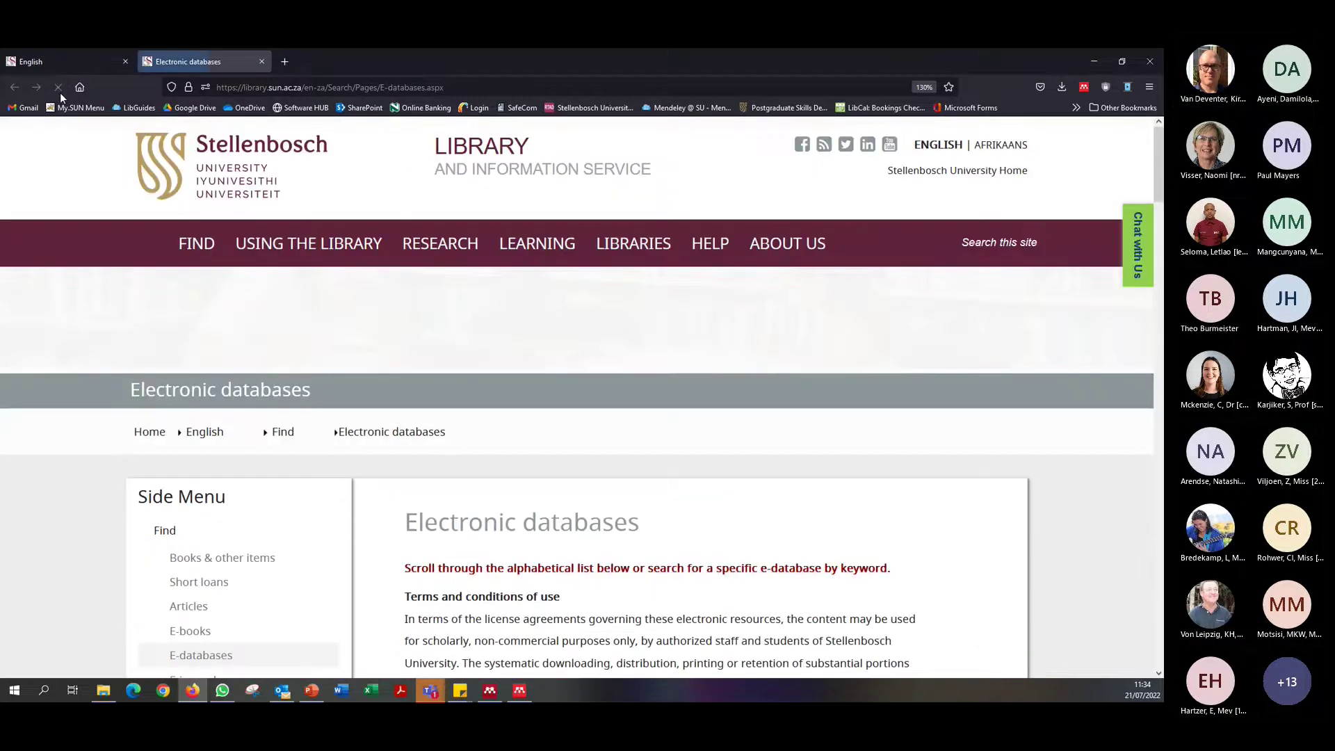
scroll(903, 493, down, 10)
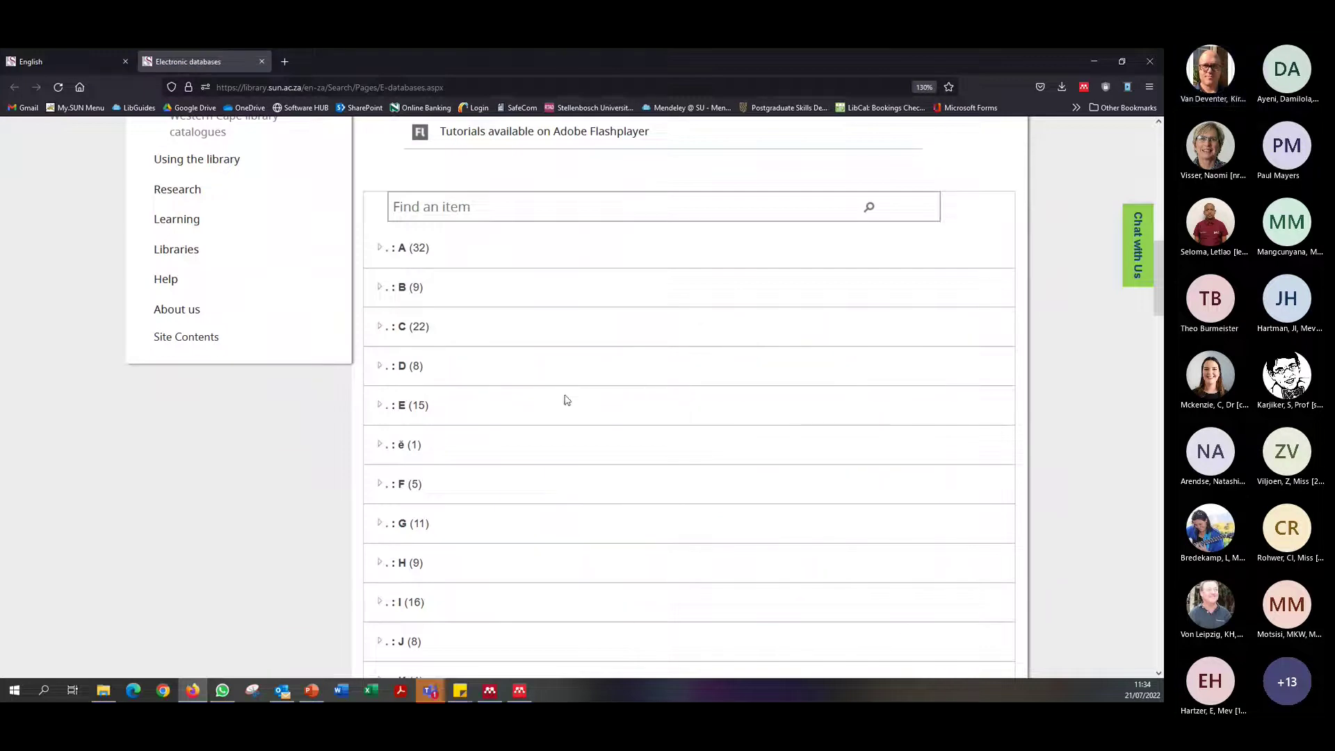
click(380, 406)
scroll(495, 475, down, 4)
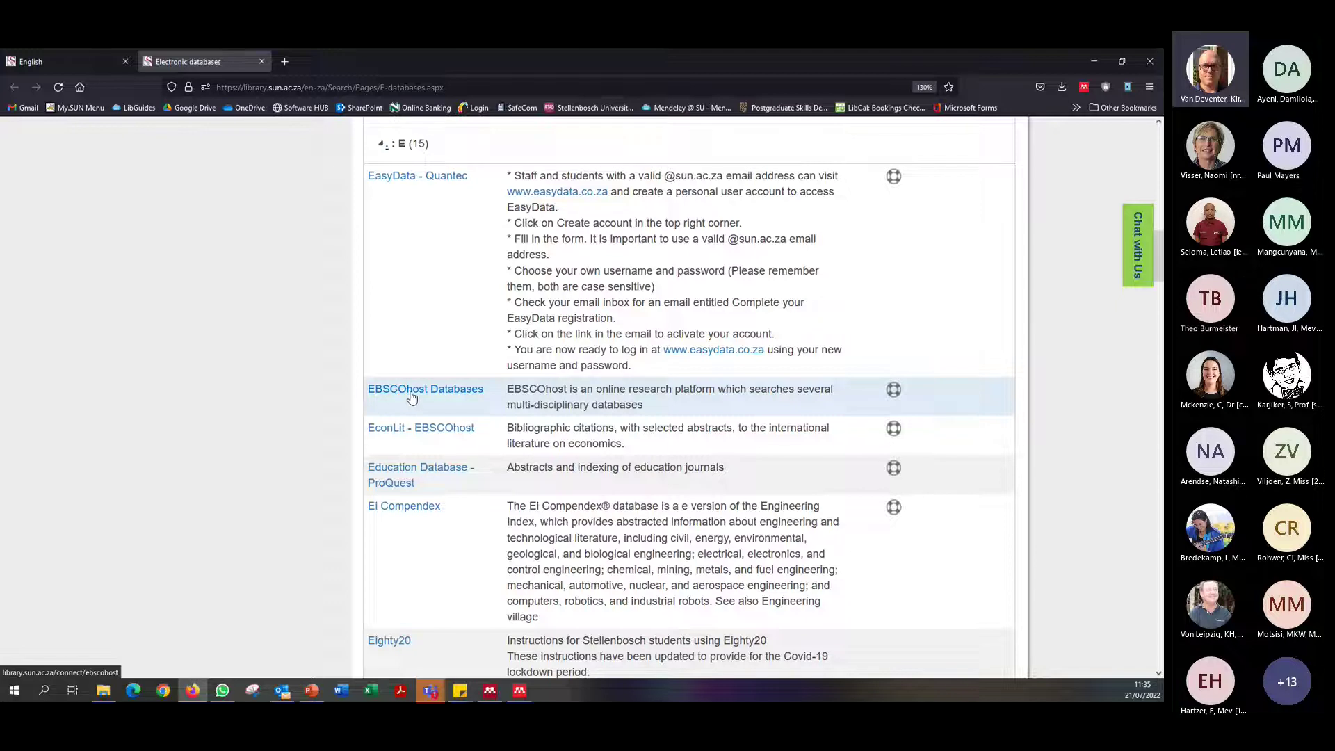
click(411, 395)
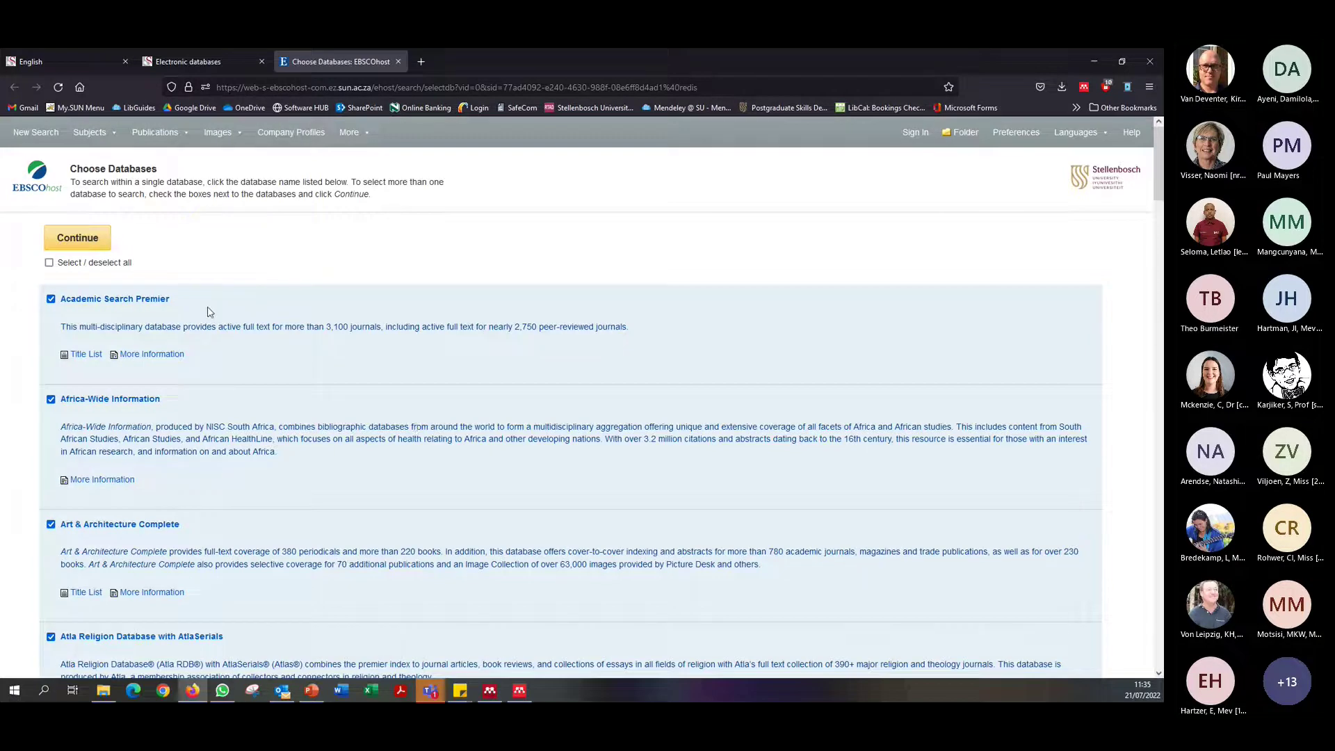
Review the available EBSCOhost databases and continue to the search with the preselected ones
scroll(269, 477, down, 15)
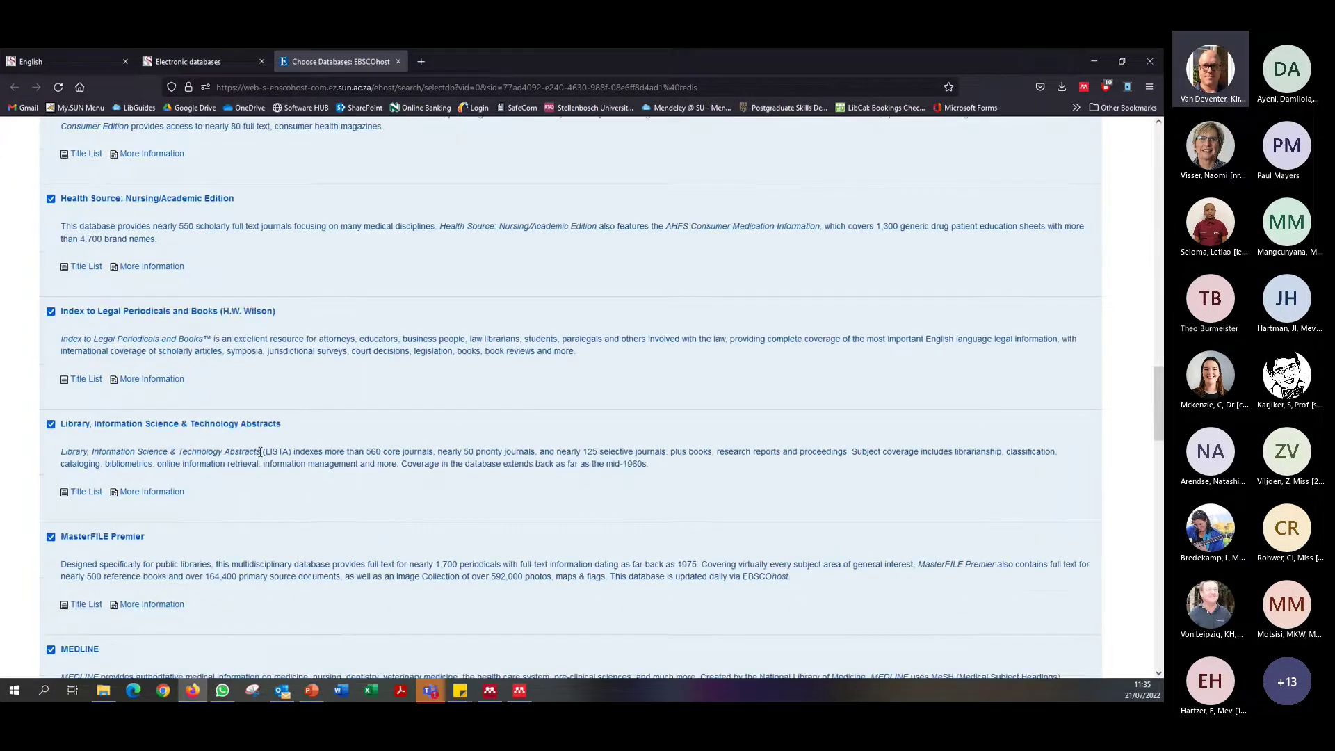
scroll(264, 459, down, 8)
scroll(265, 463, down, 10)
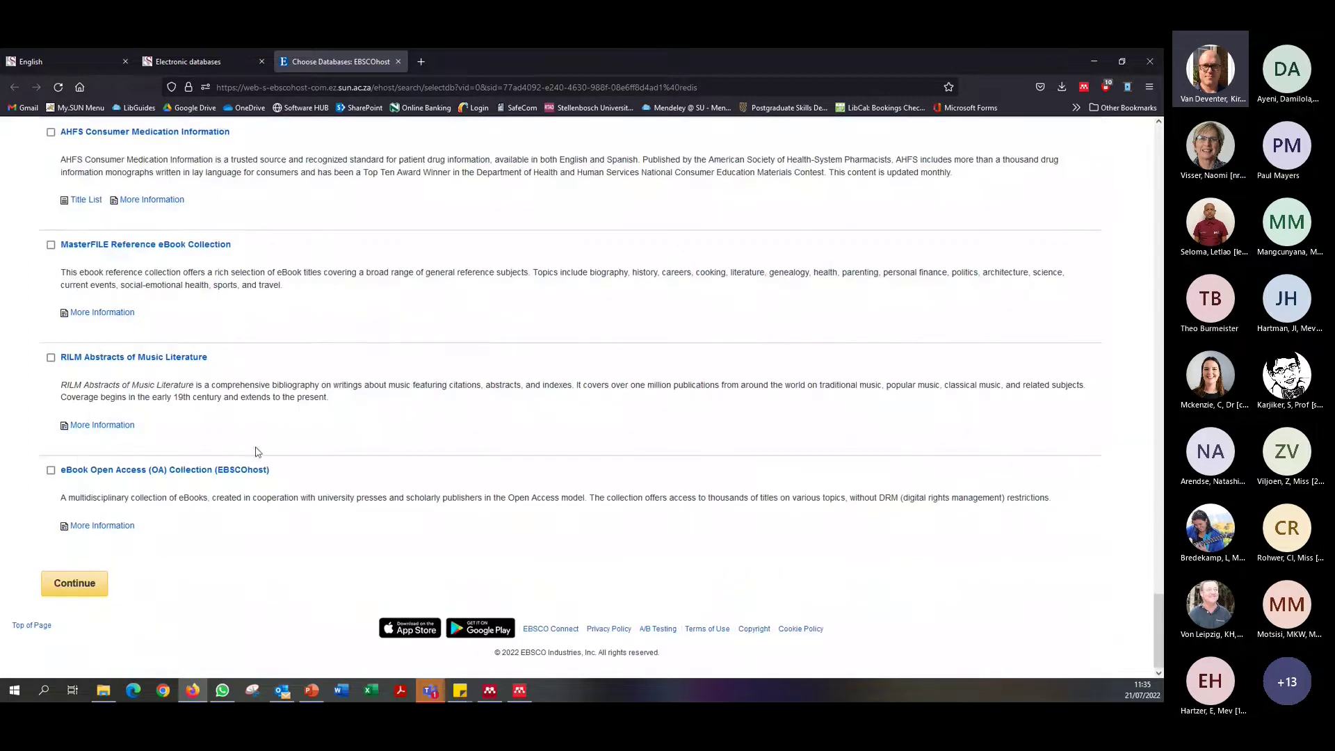
scroll(147, 362, up, 15)
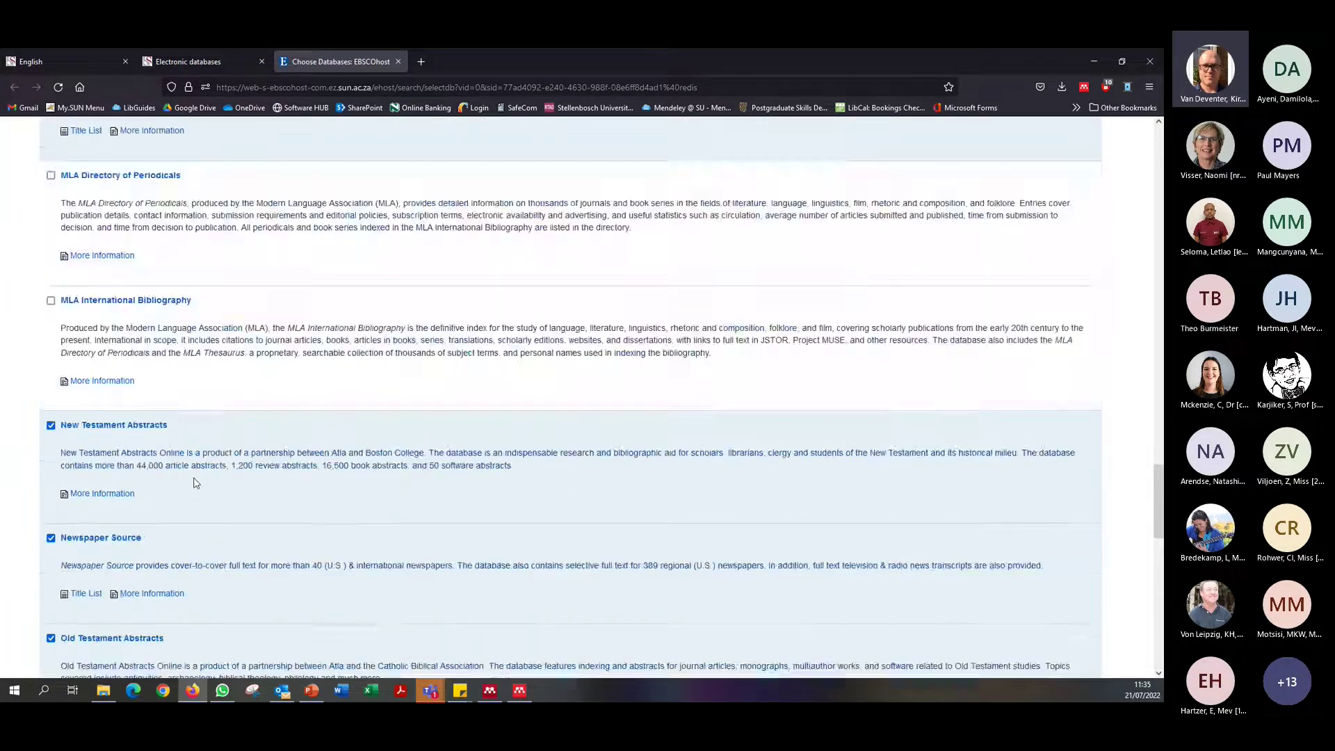
scroll(184, 481, up, 10)
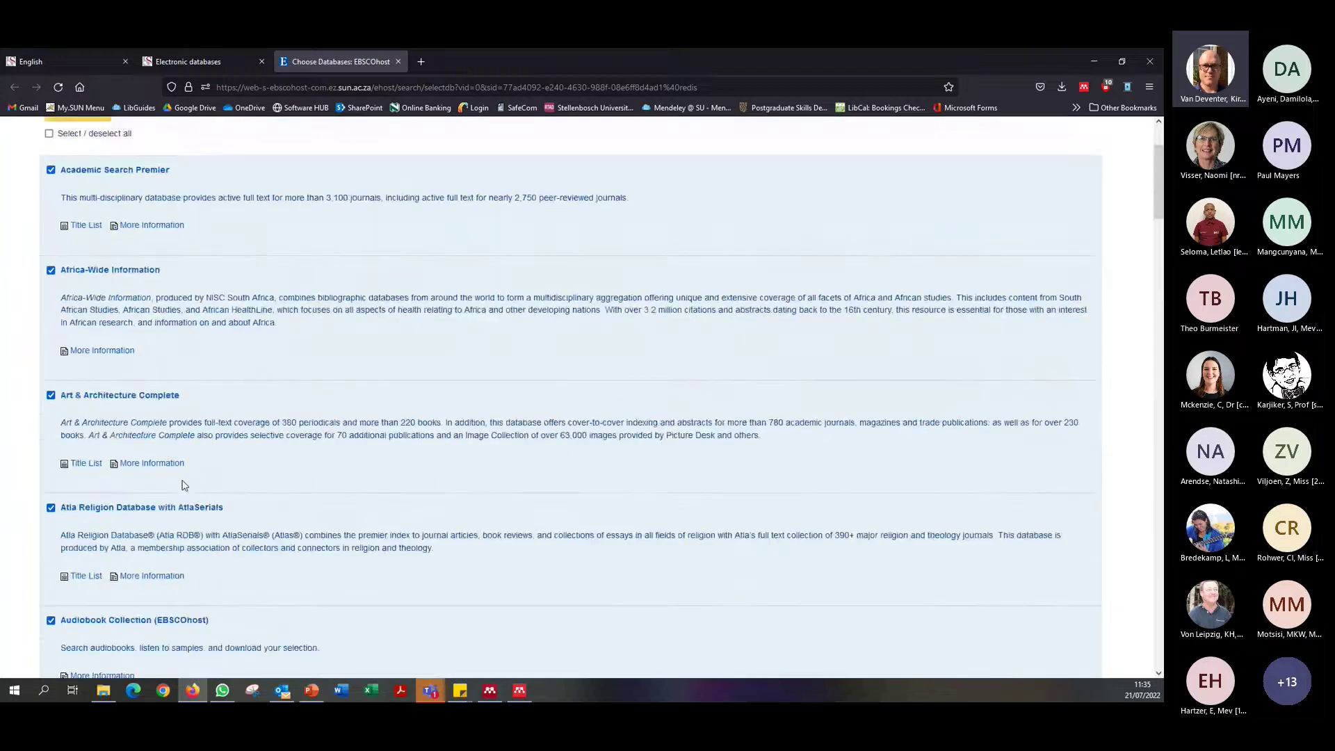
scroll(185, 484, up, 2)
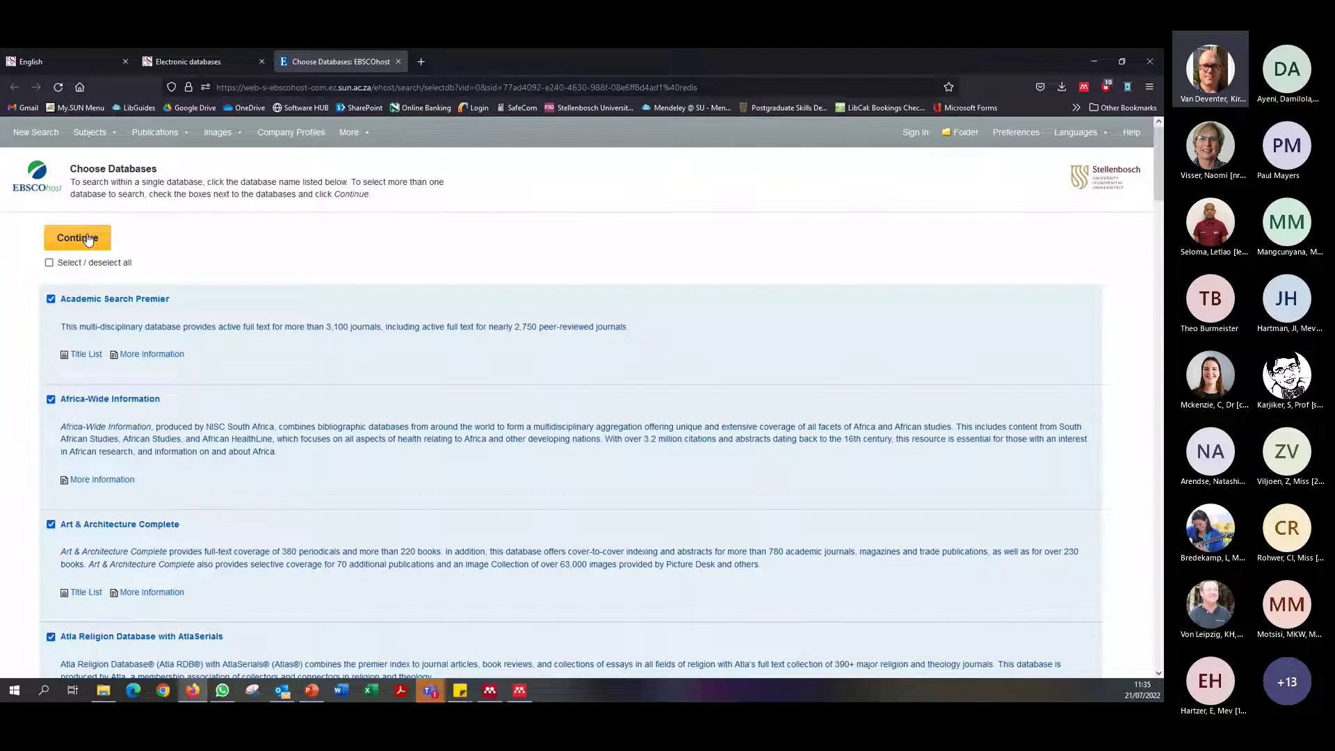
click(85, 239)
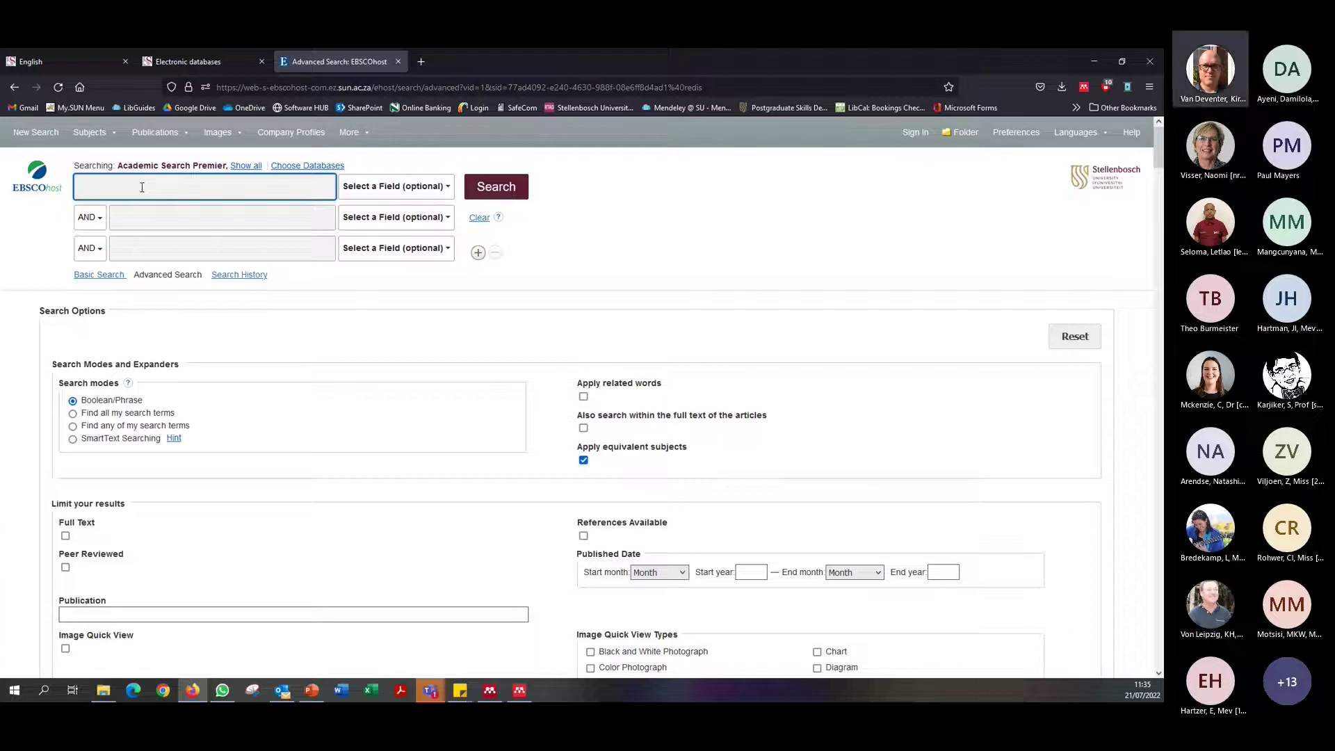
Enter research integrity as the first term of the advanced search
text(search)
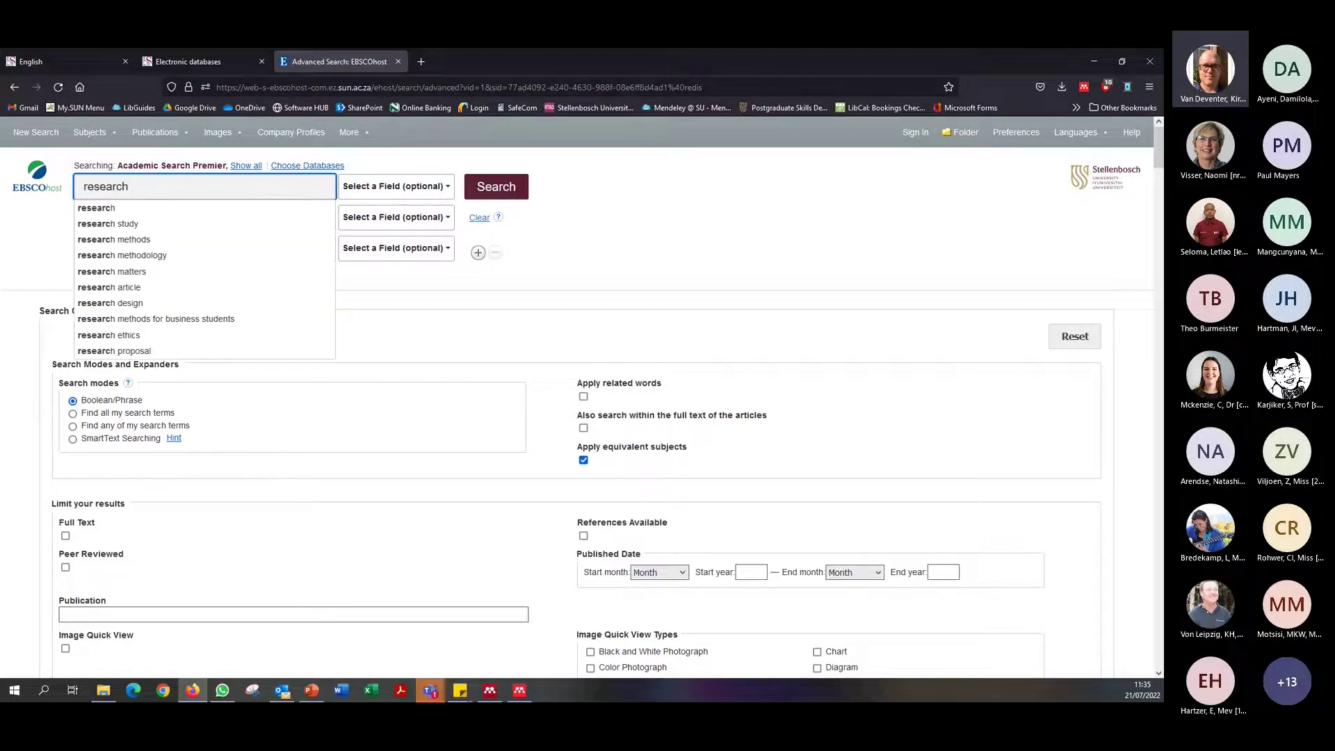
text( integrity )
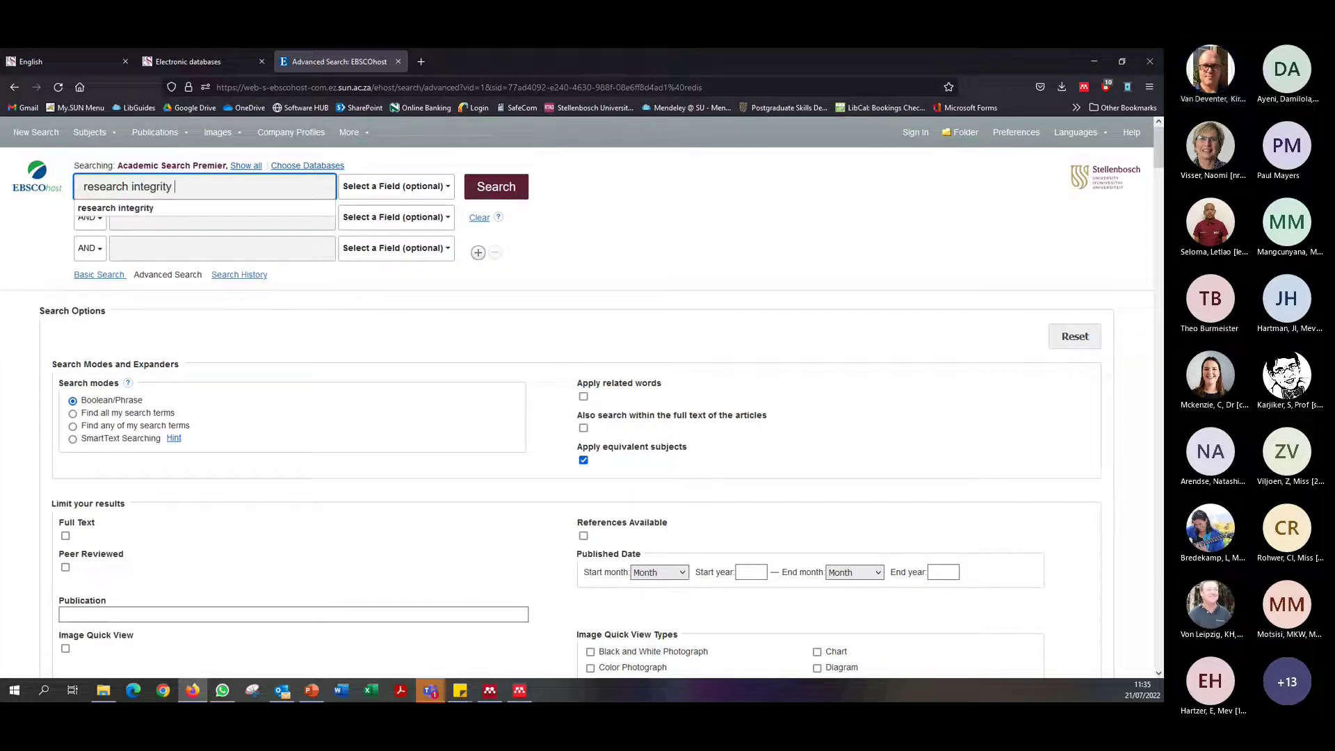
text(at )
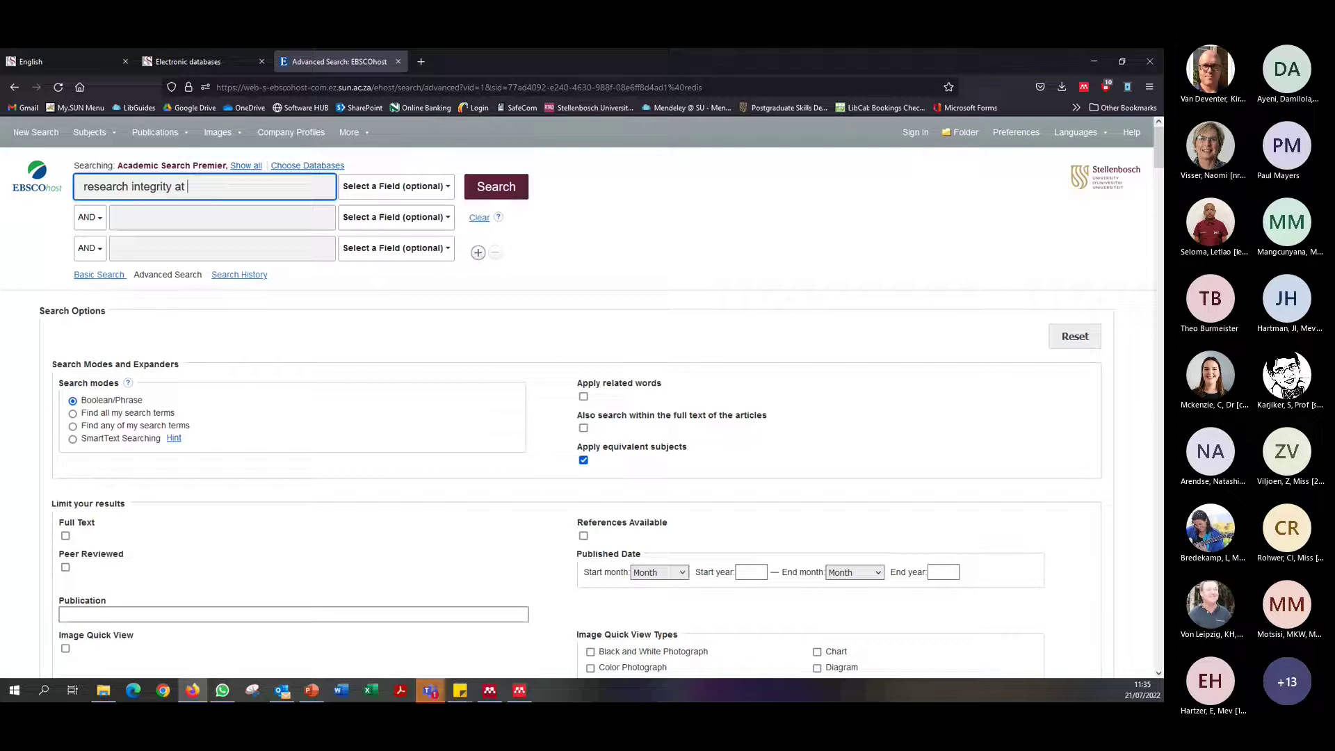
text(higher)
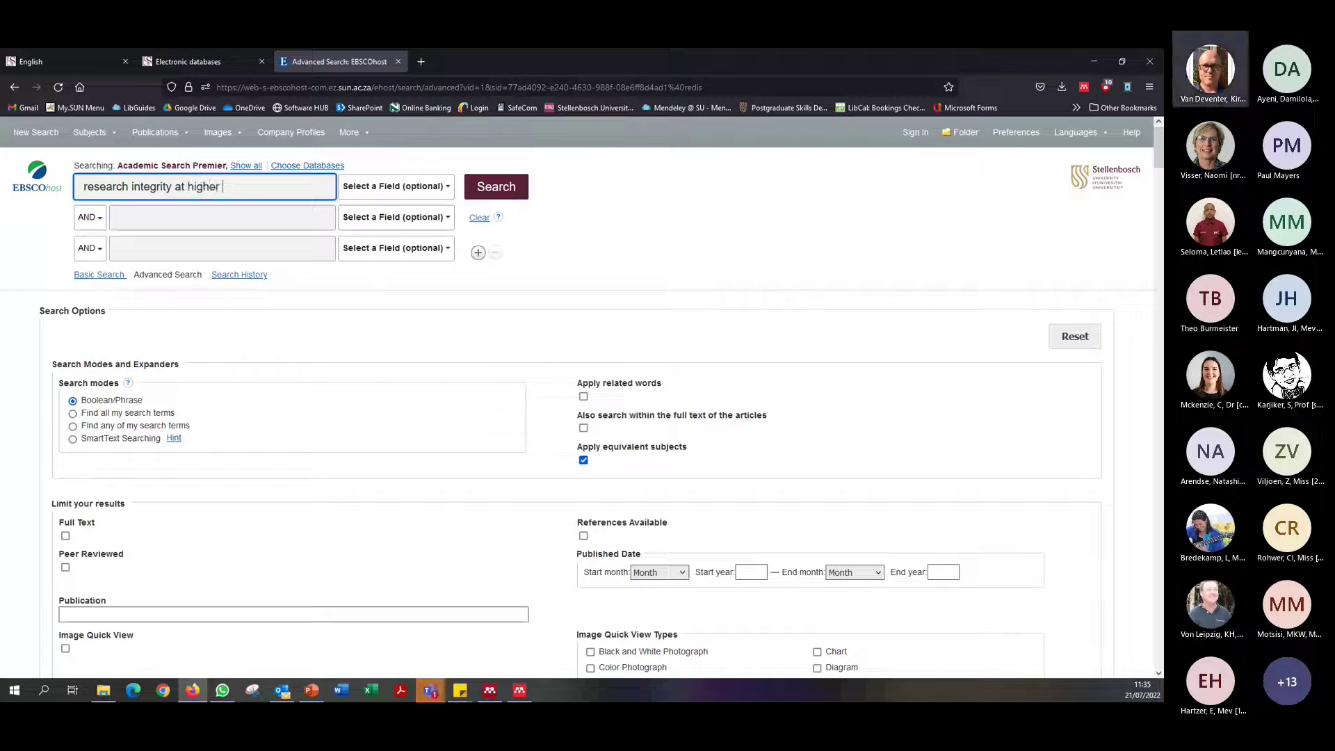
key(BackSpace)
key(BackSpace)
key(BackSpace)
key(BackSpace)
key(BackSpace)
key(BackSpace)
key(BackSpace)
key(BackSpace)
key(BackSpace)
key(BackSpace)
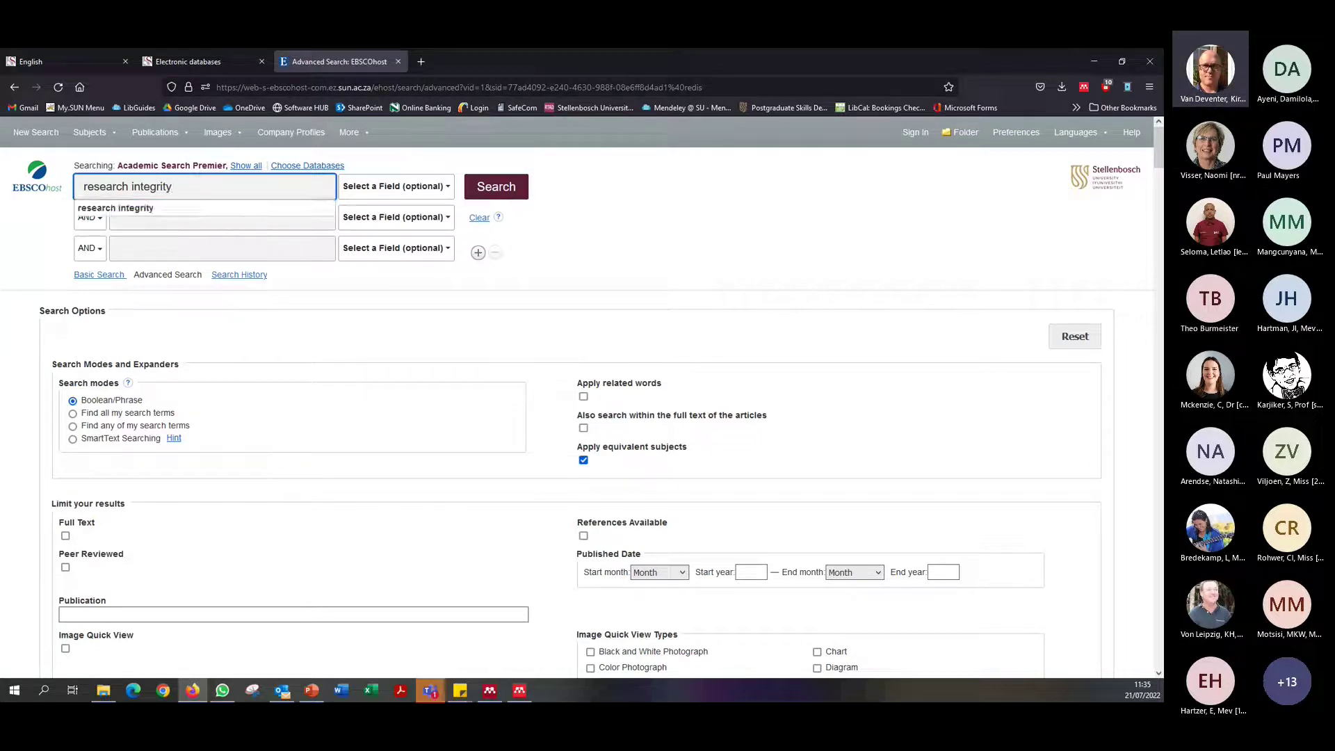
Enclose the first search term in double quotation marks so it reads "research integrity" and is searched as a phrase
text(")
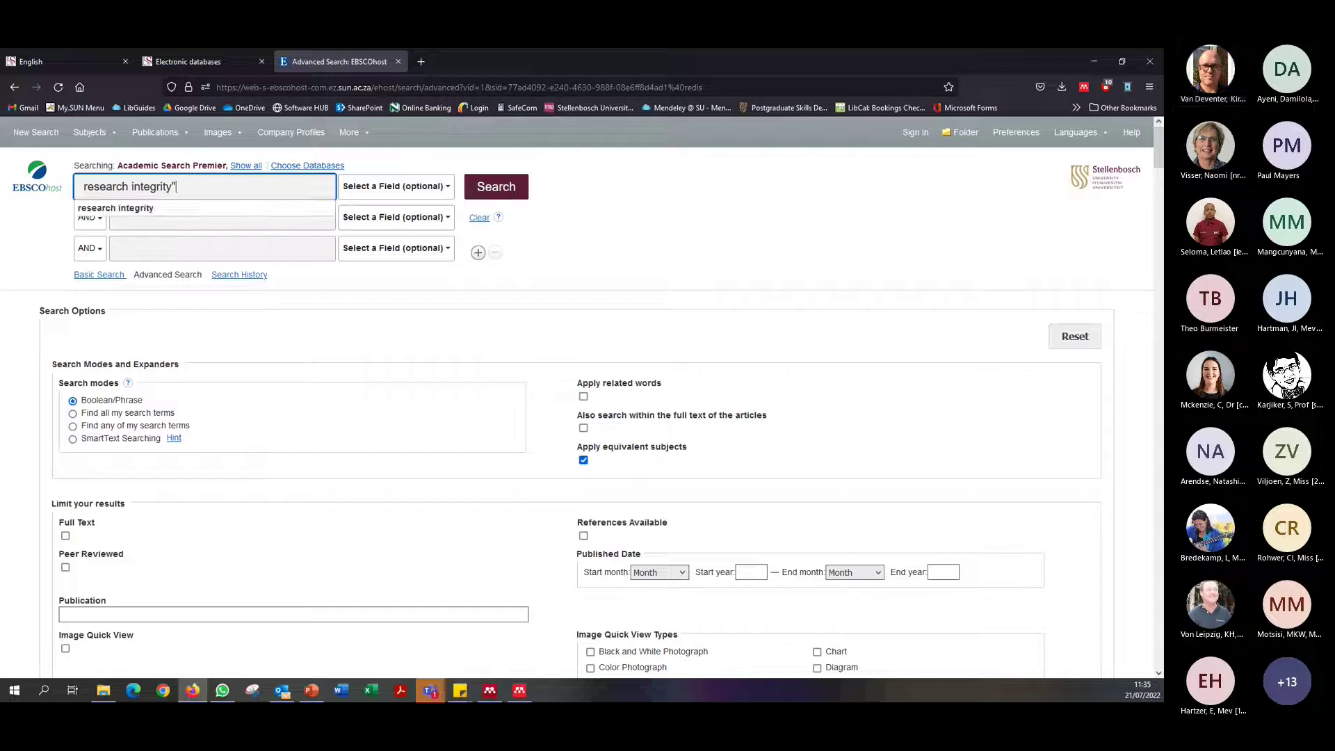
click(84, 186)
text(")
drag(176, 188, 87, 193)
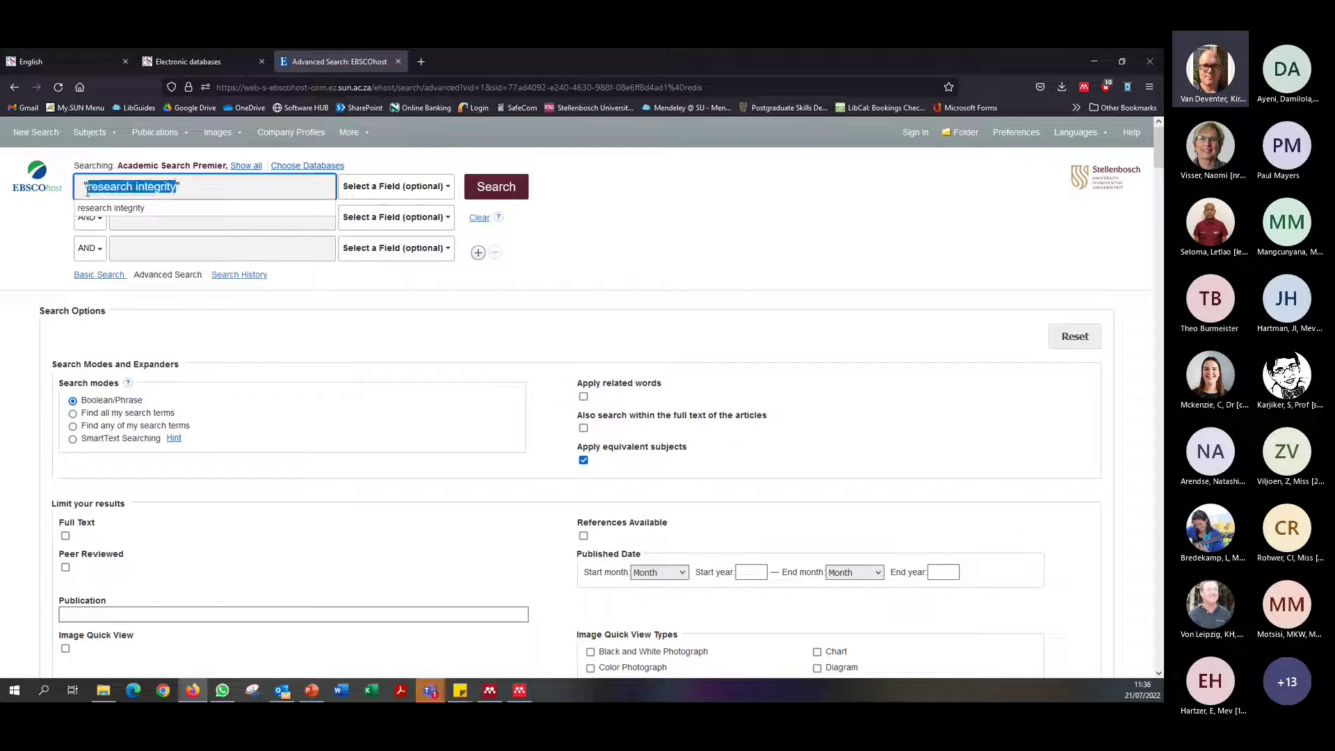
click(81, 182)
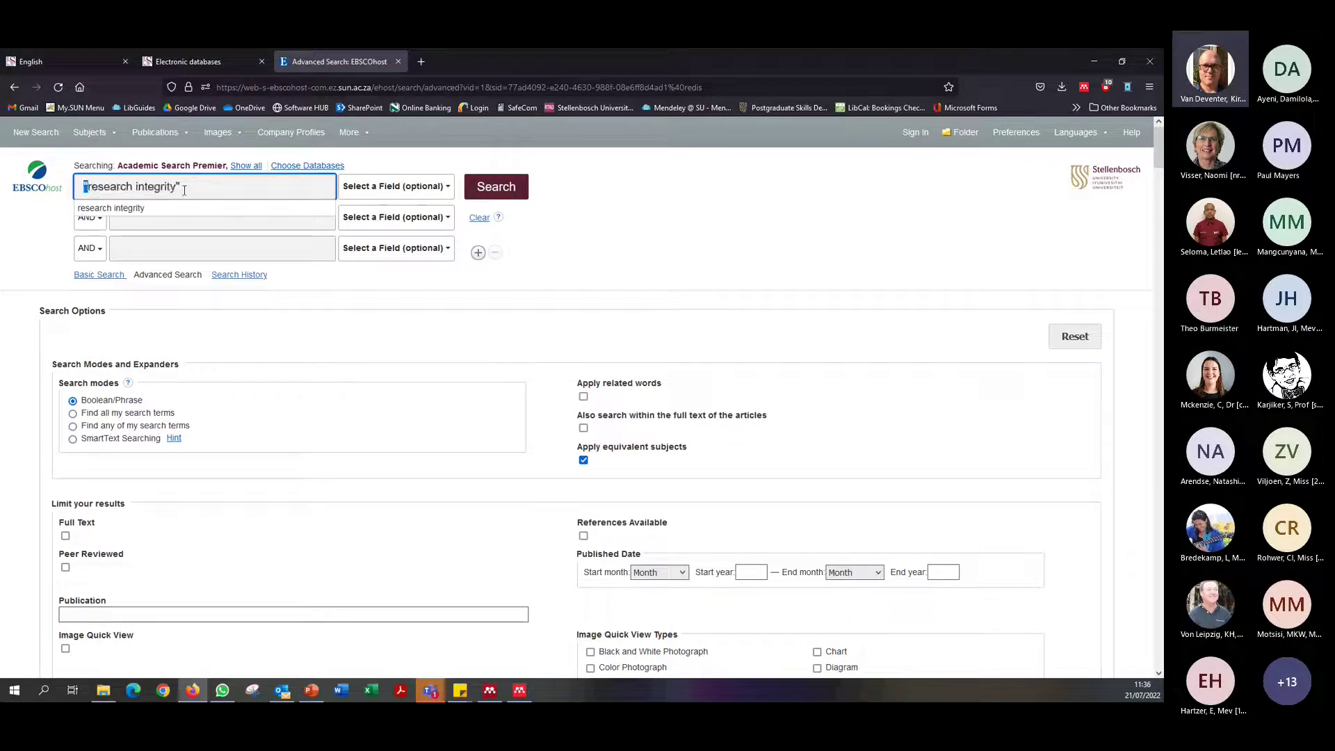
drag(178, 188, 189, 209)
drag(87, 187, 175, 198)
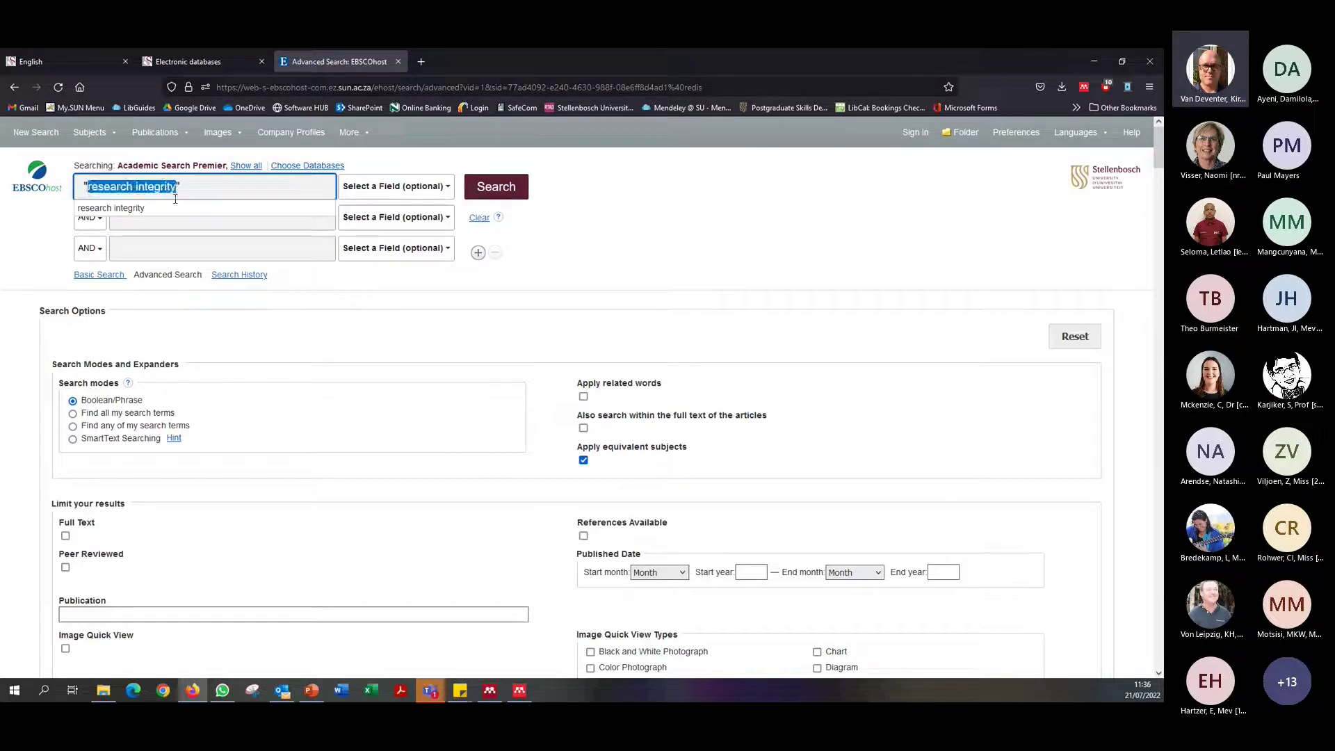
Enter "higher education" in double quotation marks as the second term of the advanced search, combined with AND
click(154, 226)
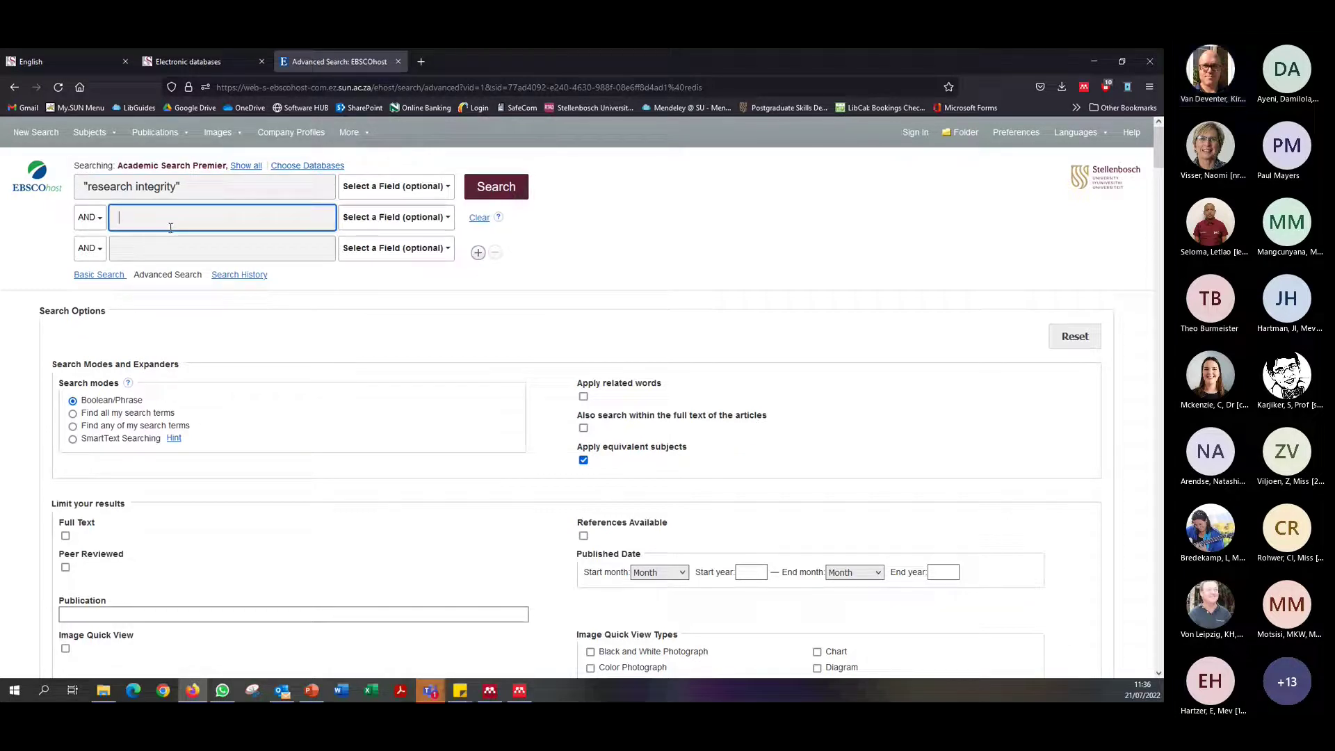
text("hig)
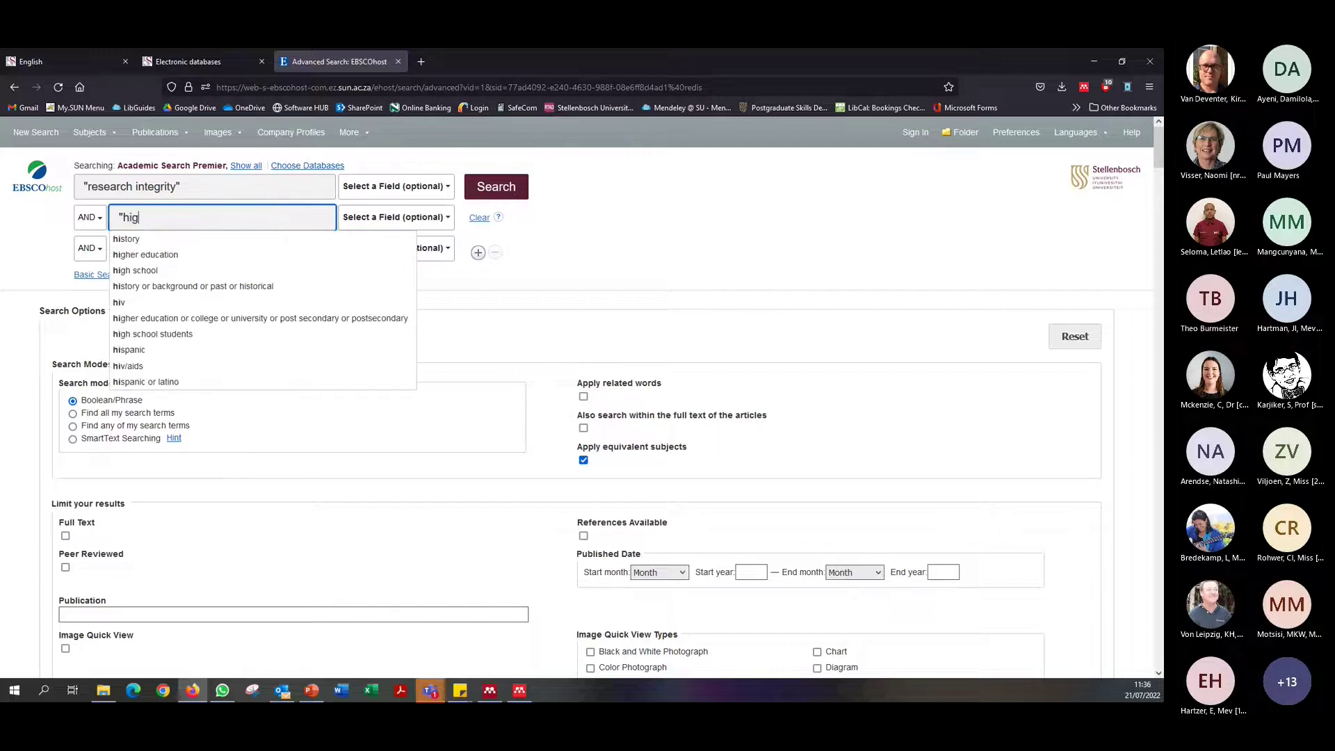
text(her educ)
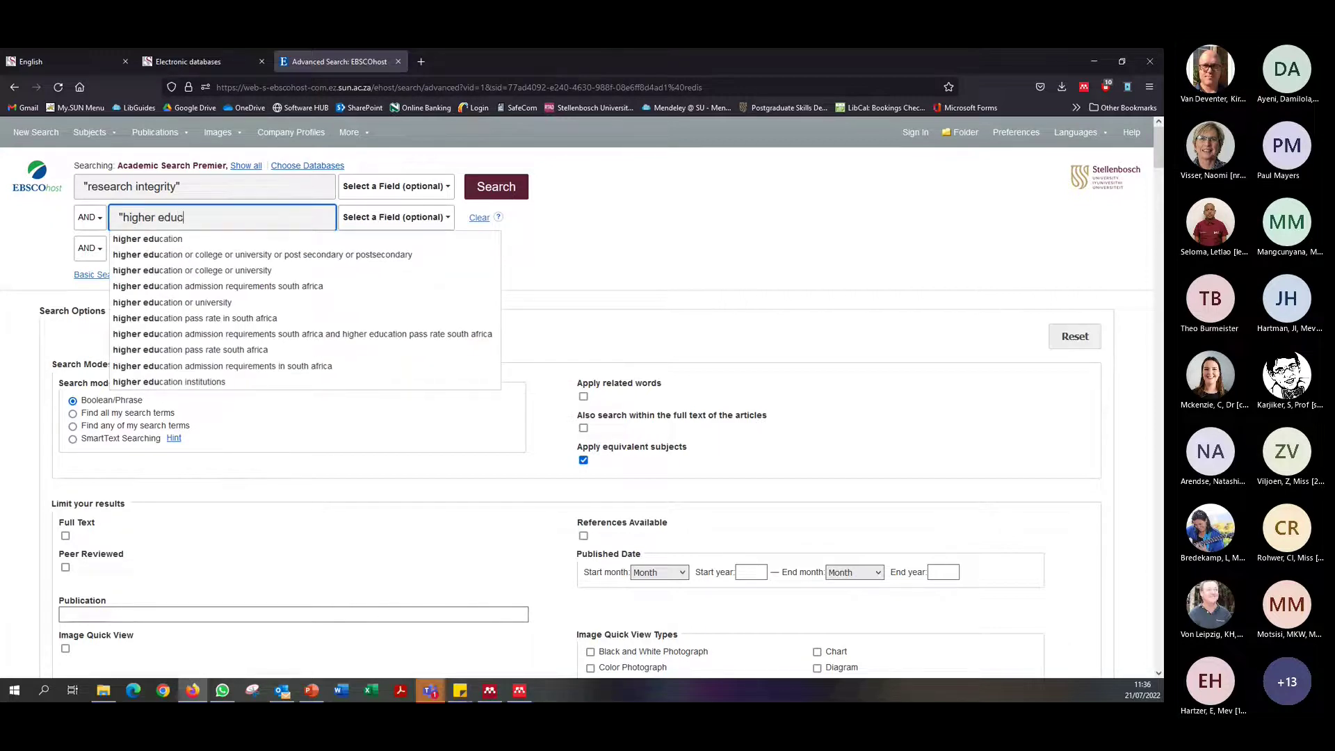
text(ation)
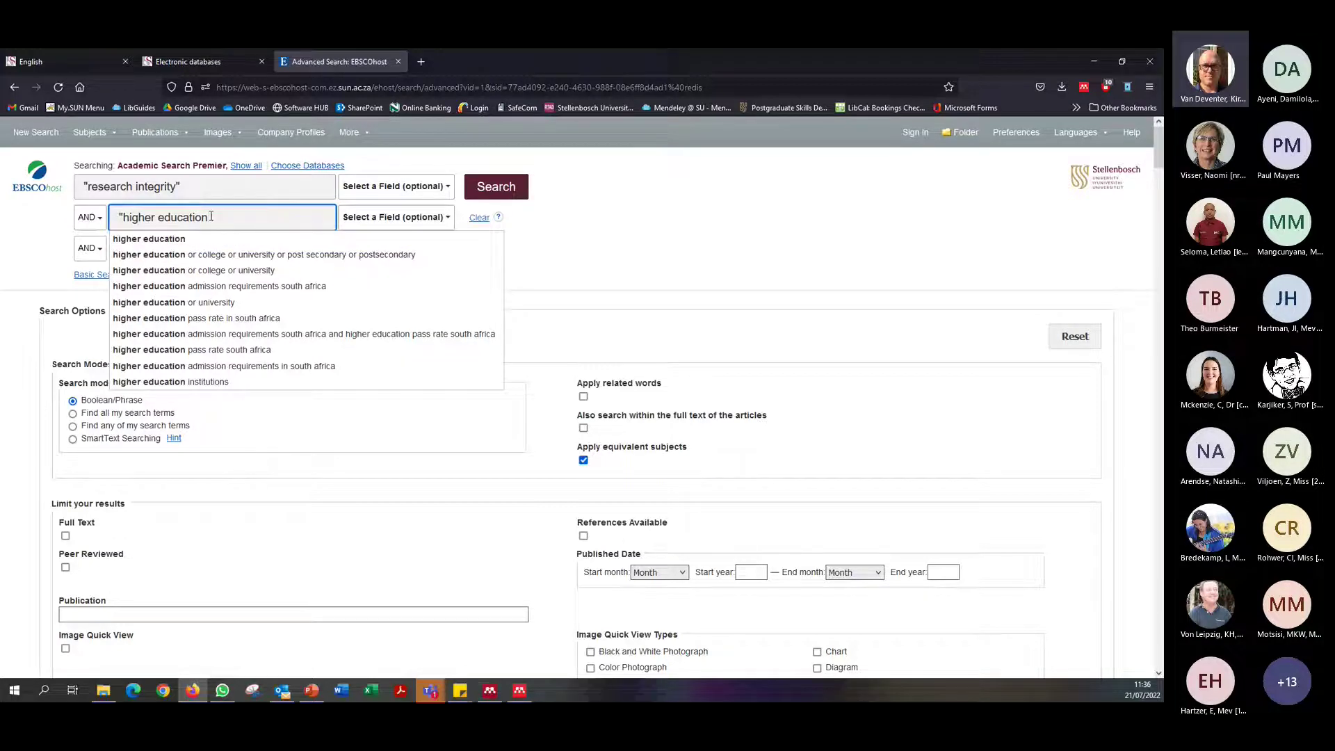
text(")
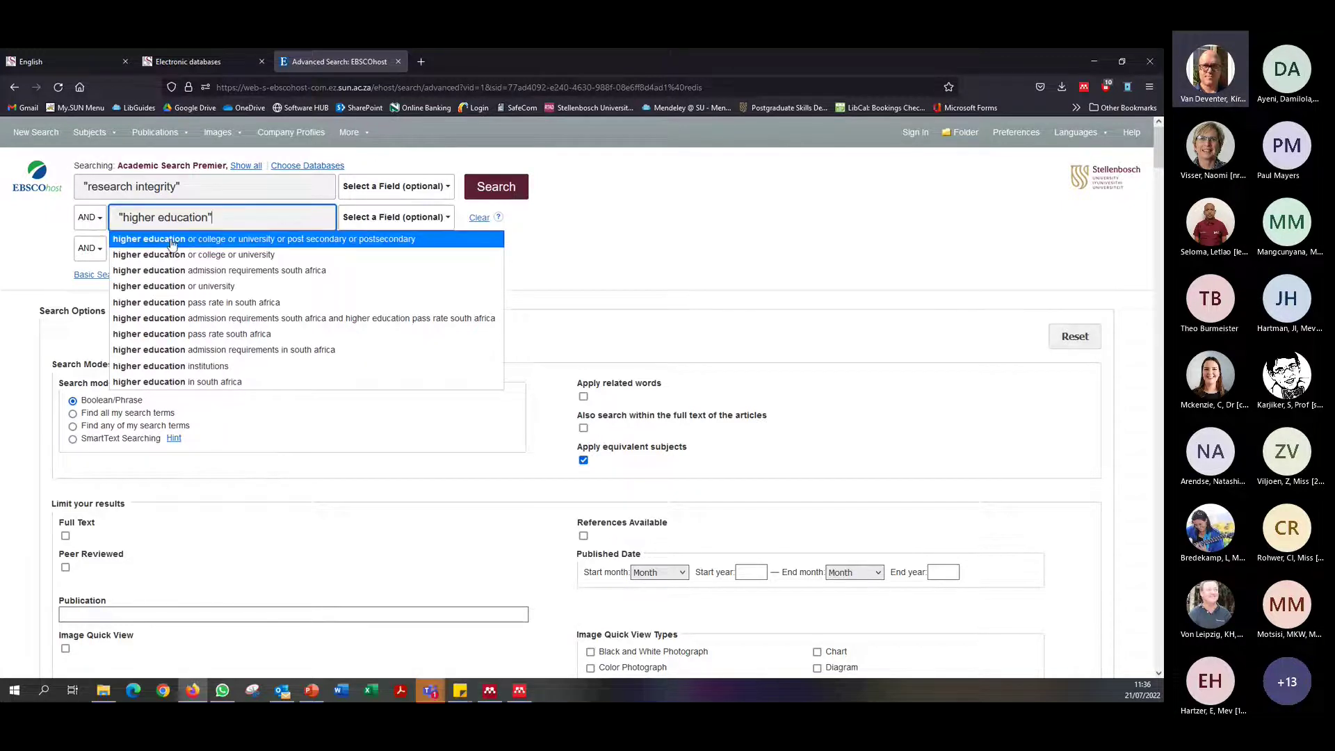
click(43, 241)
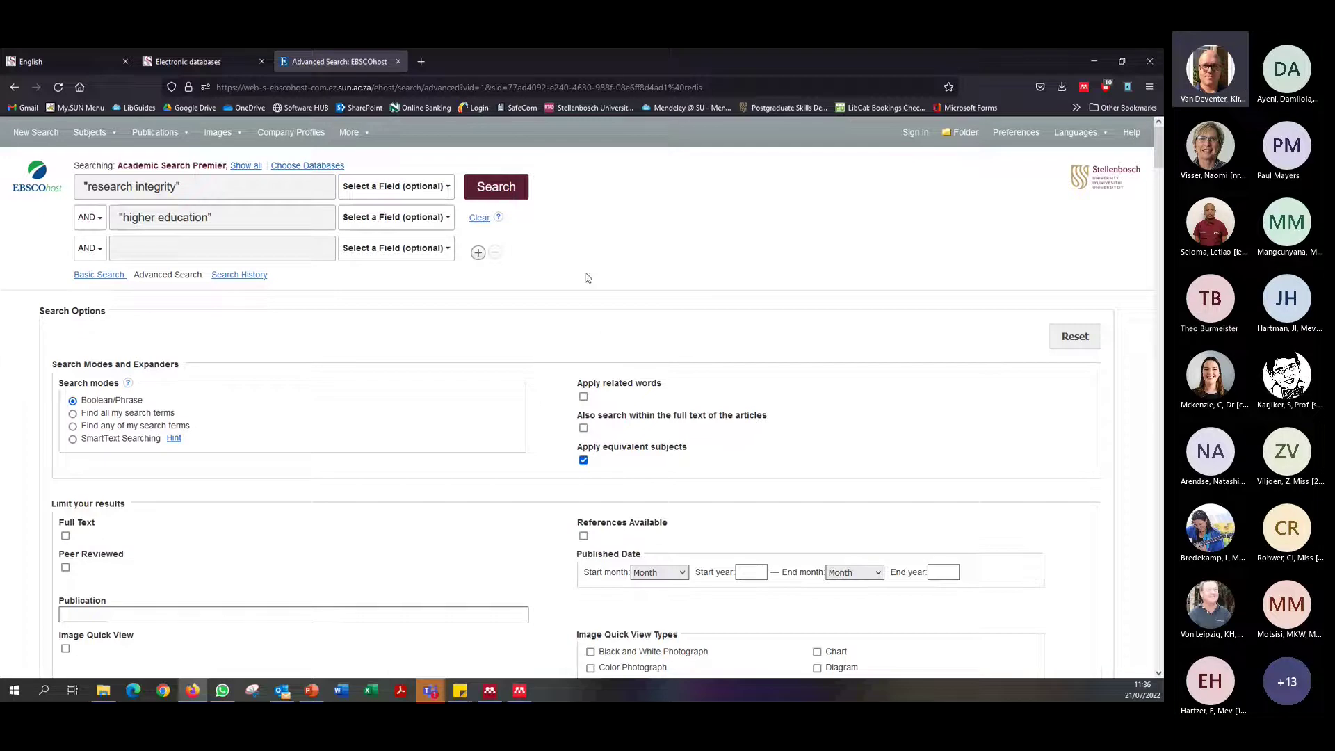
Run the search for both phrases and look through the list of results
click(492, 192)
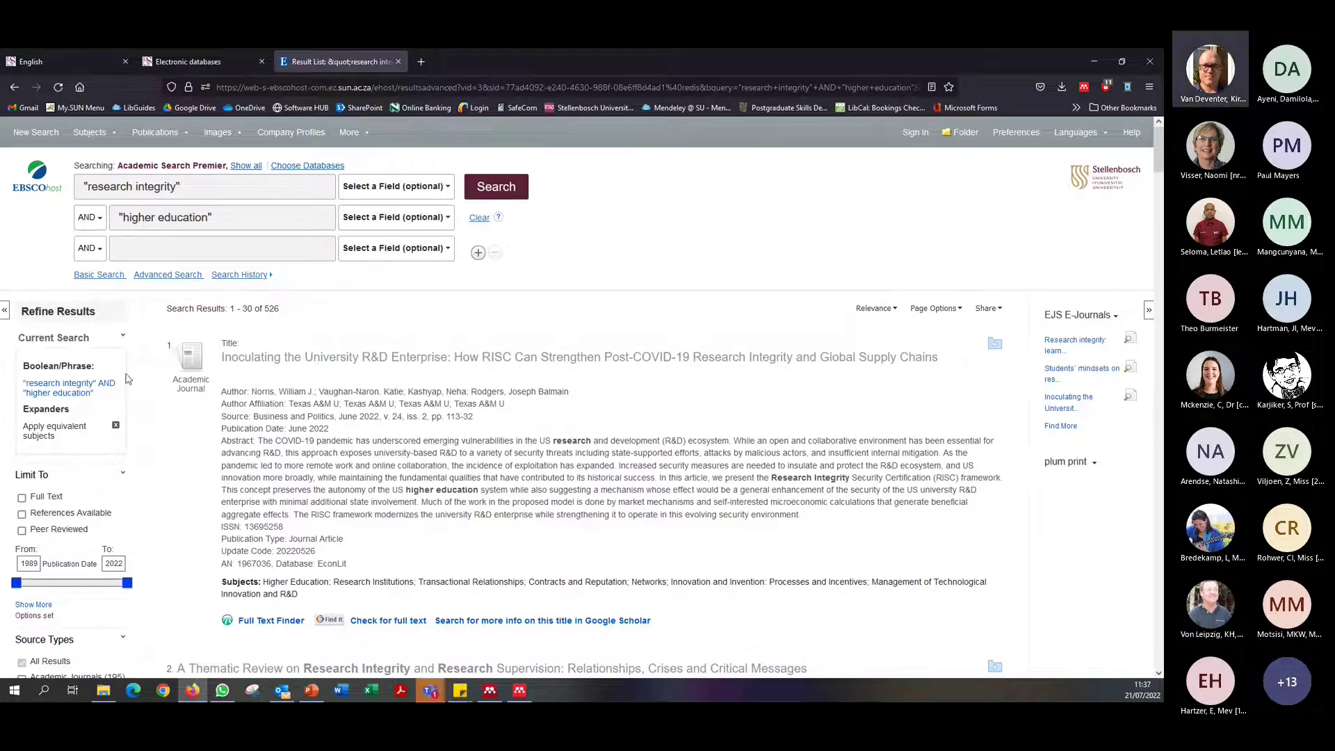
scroll(400, 489, down, 6)
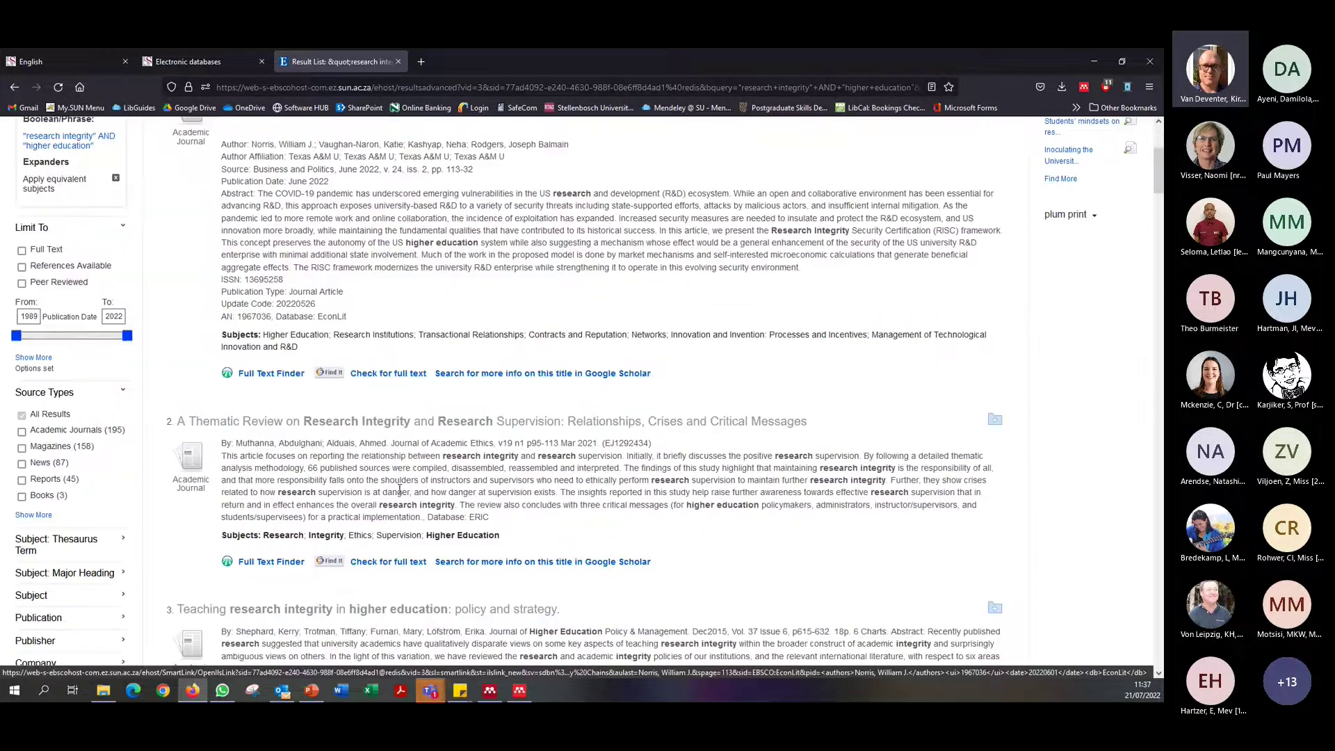
scroll(452, 538, down, 8)
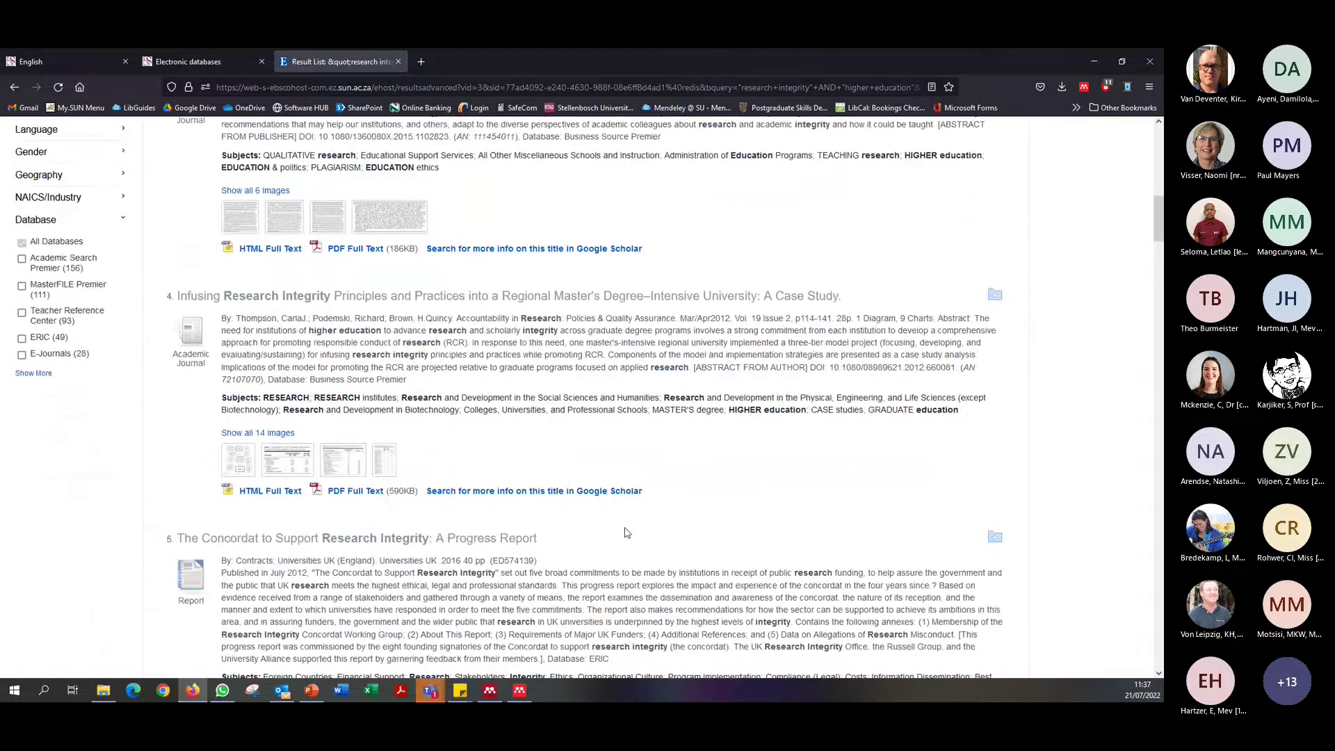
scroll(623, 543, up, 14)
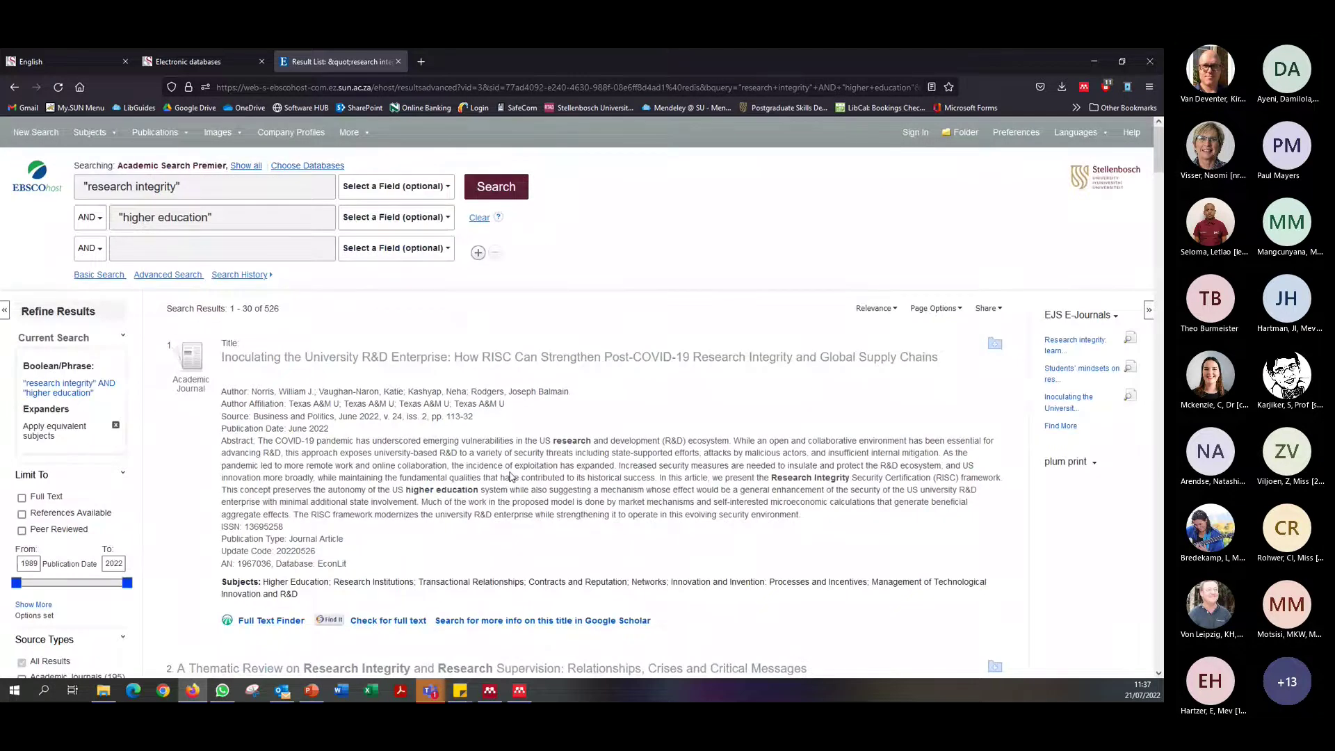
scroll(510, 477, down, 4)
scroll(486, 473, up, 4)
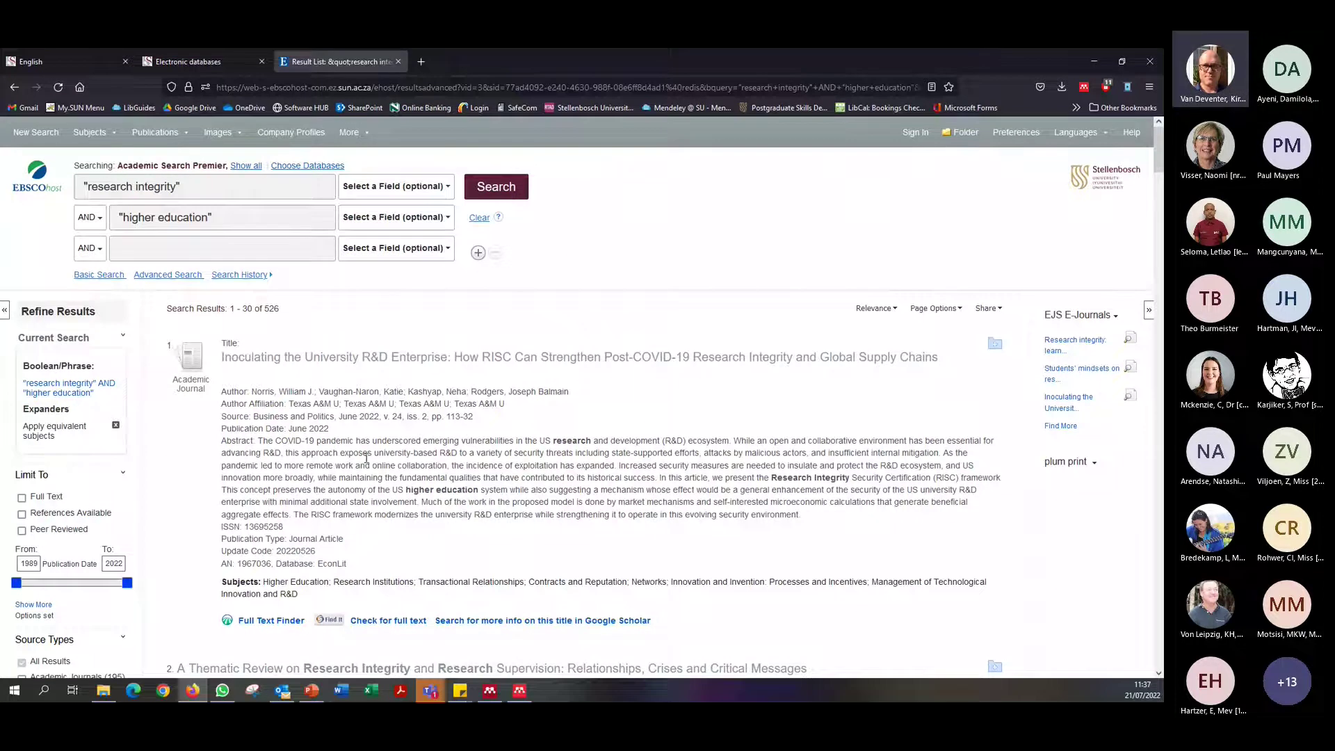
Open the Mendeley Web Importer on the results page and review the references it detected and their PDF availability
click(1082, 90)
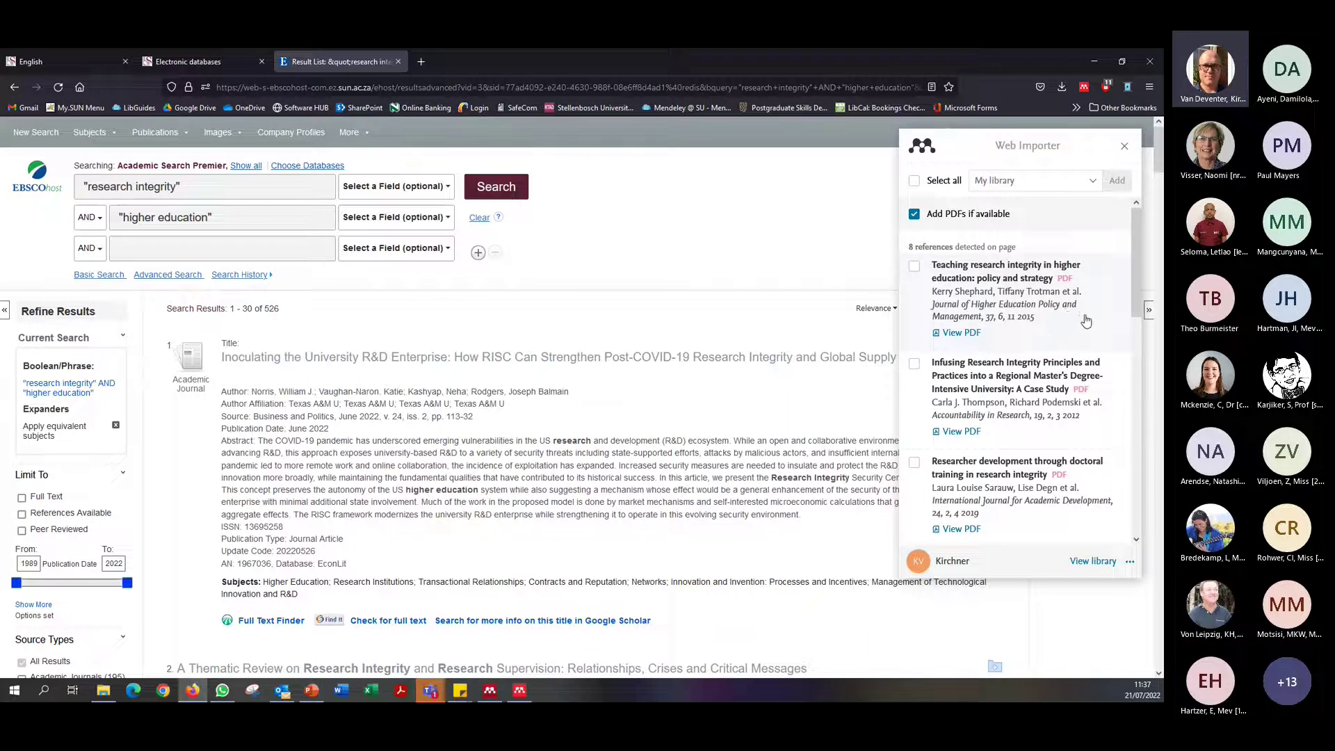
scroll(1086, 319, down, 5)
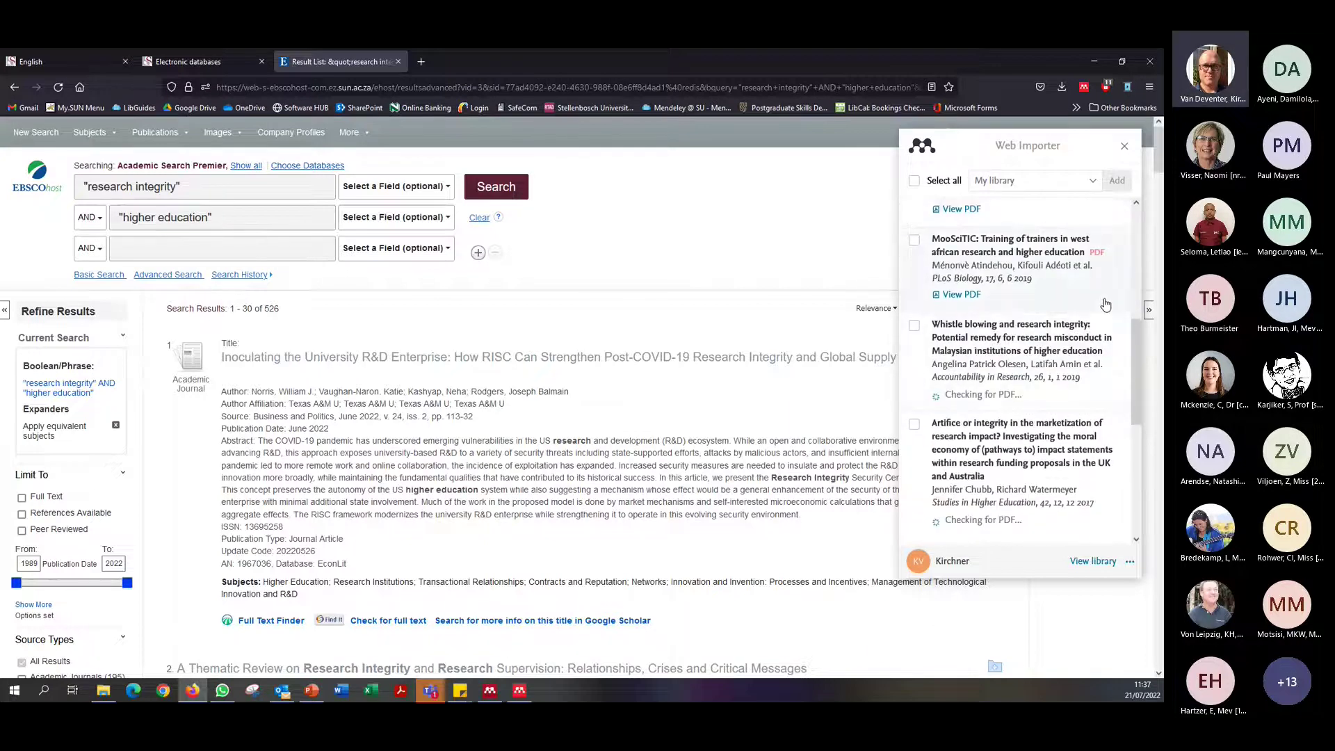
scroll(1066, 378, down, 2)
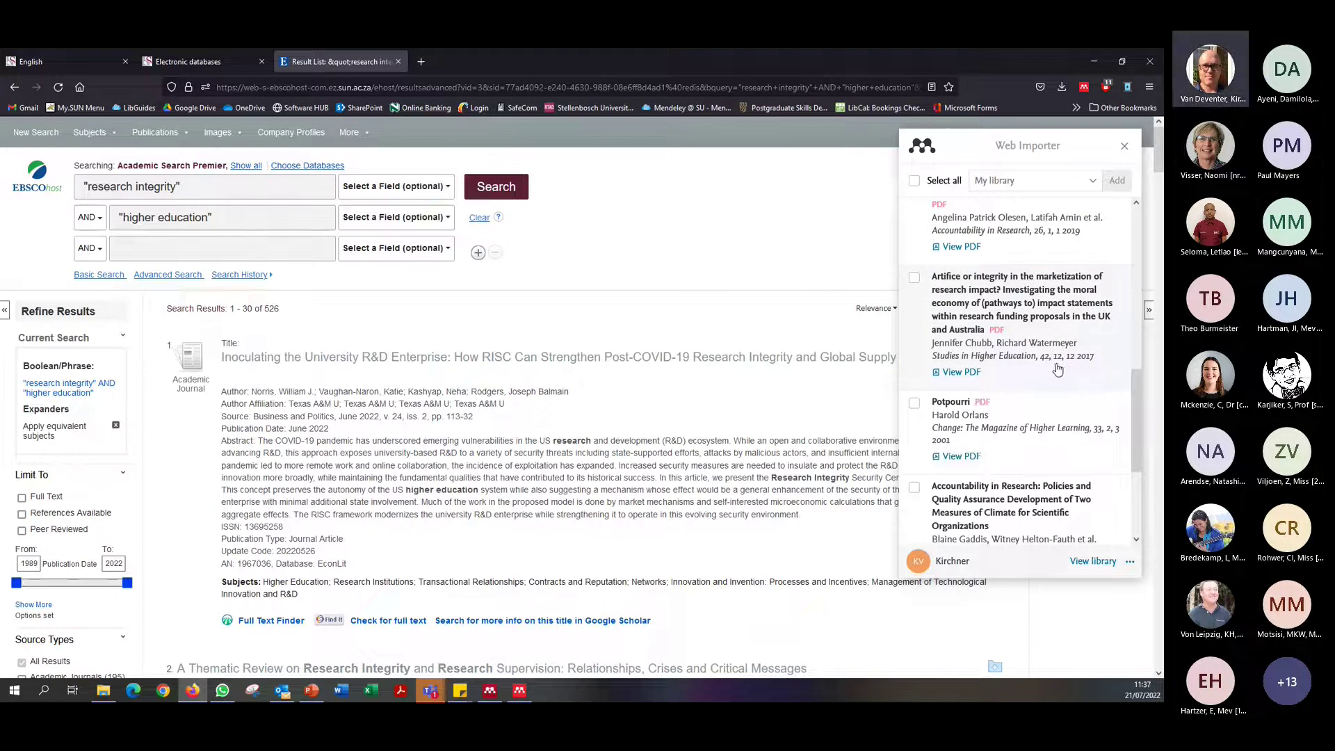
scroll(1042, 439, down, 3)
scroll(1060, 398, up, 6)
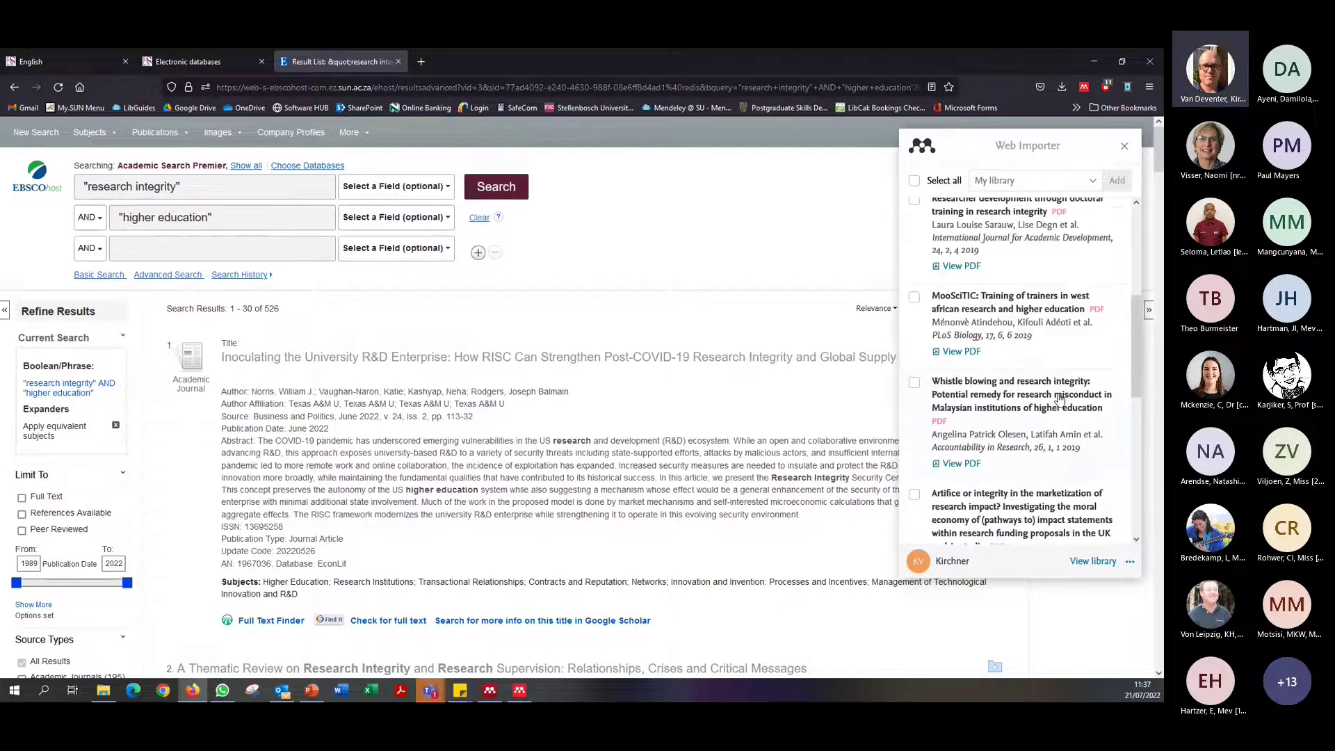
scroll(1050, 376, up, 4)
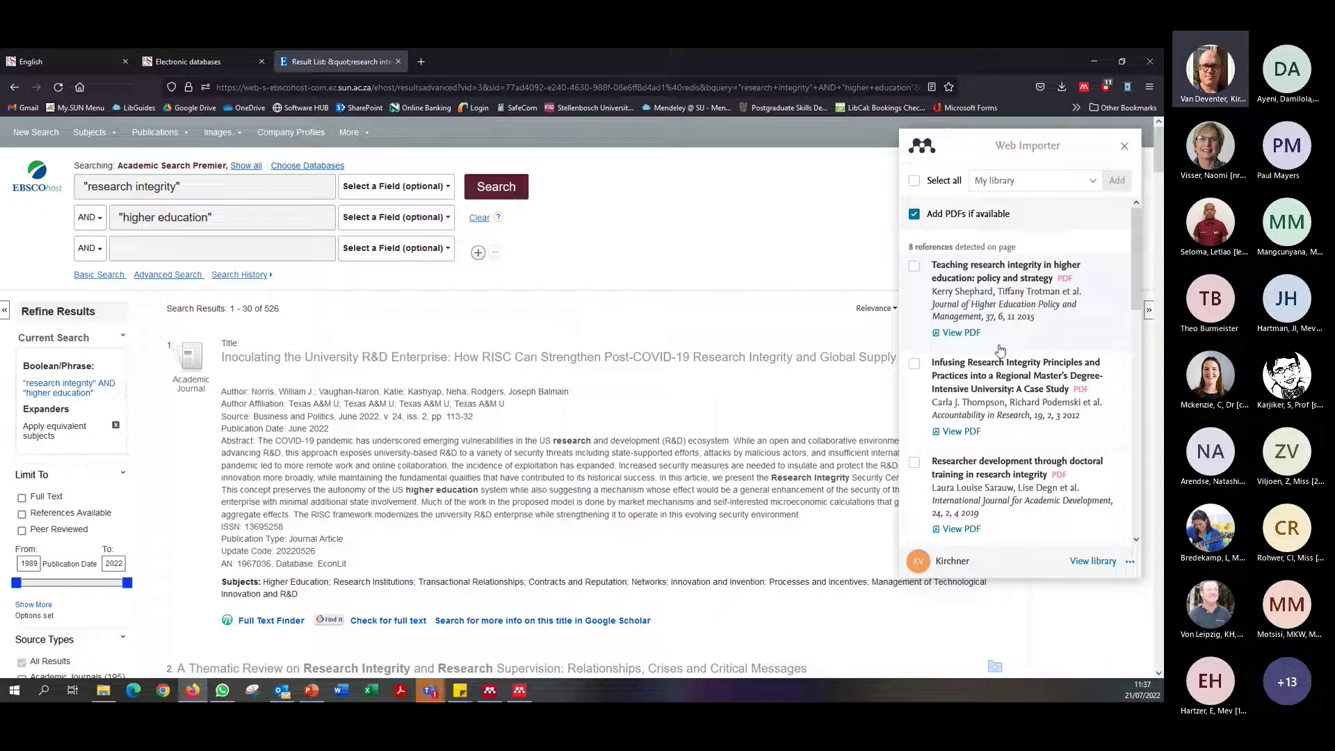
scroll(1066, 382, down, 10)
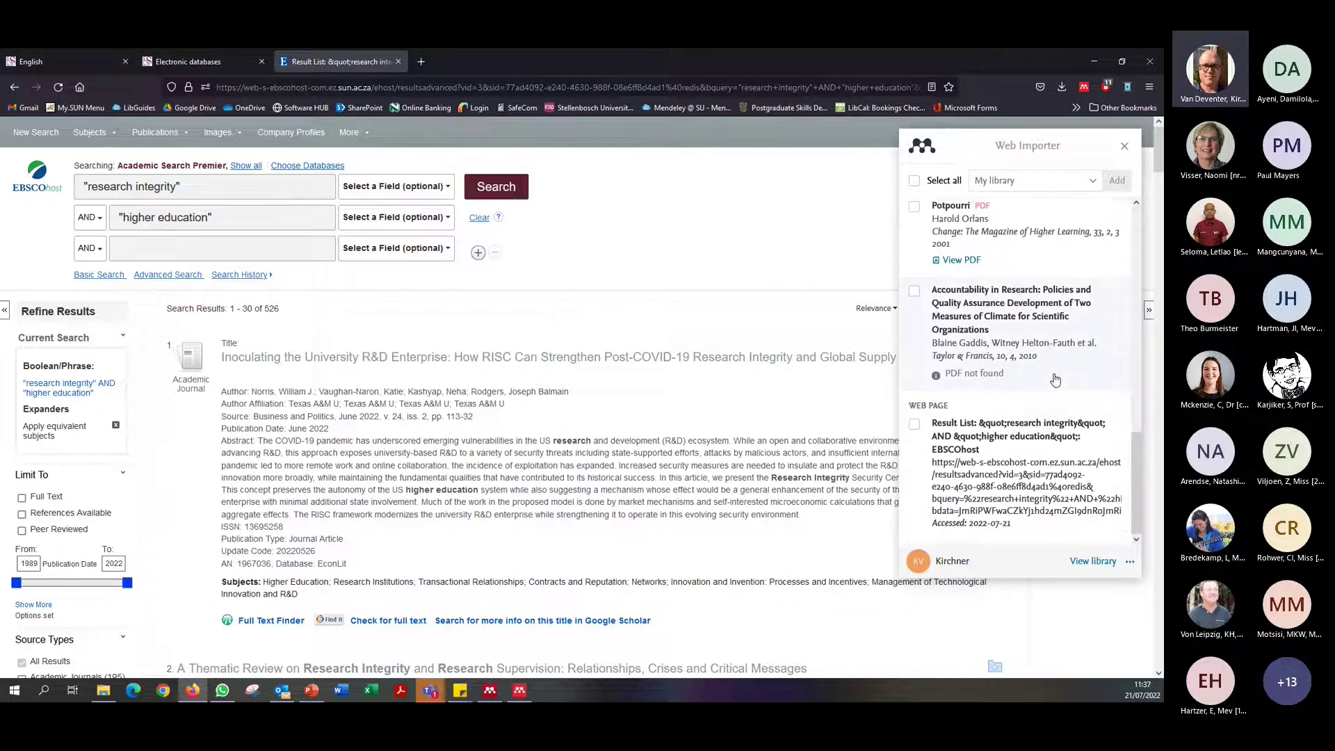
scroll(989, 370, up, 10)
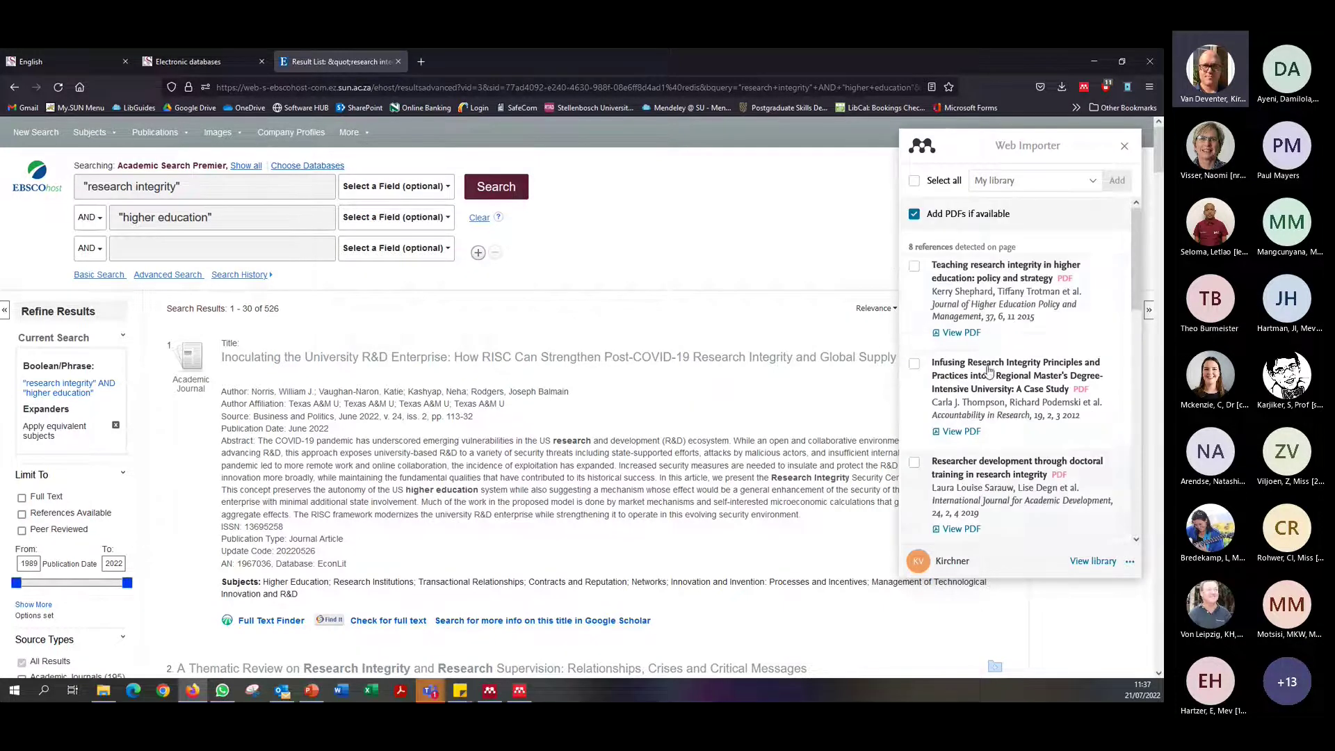
Select all detected article references for import except Potpourri, leaving the web page entry unselected
click(913, 266)
click(913, 364)
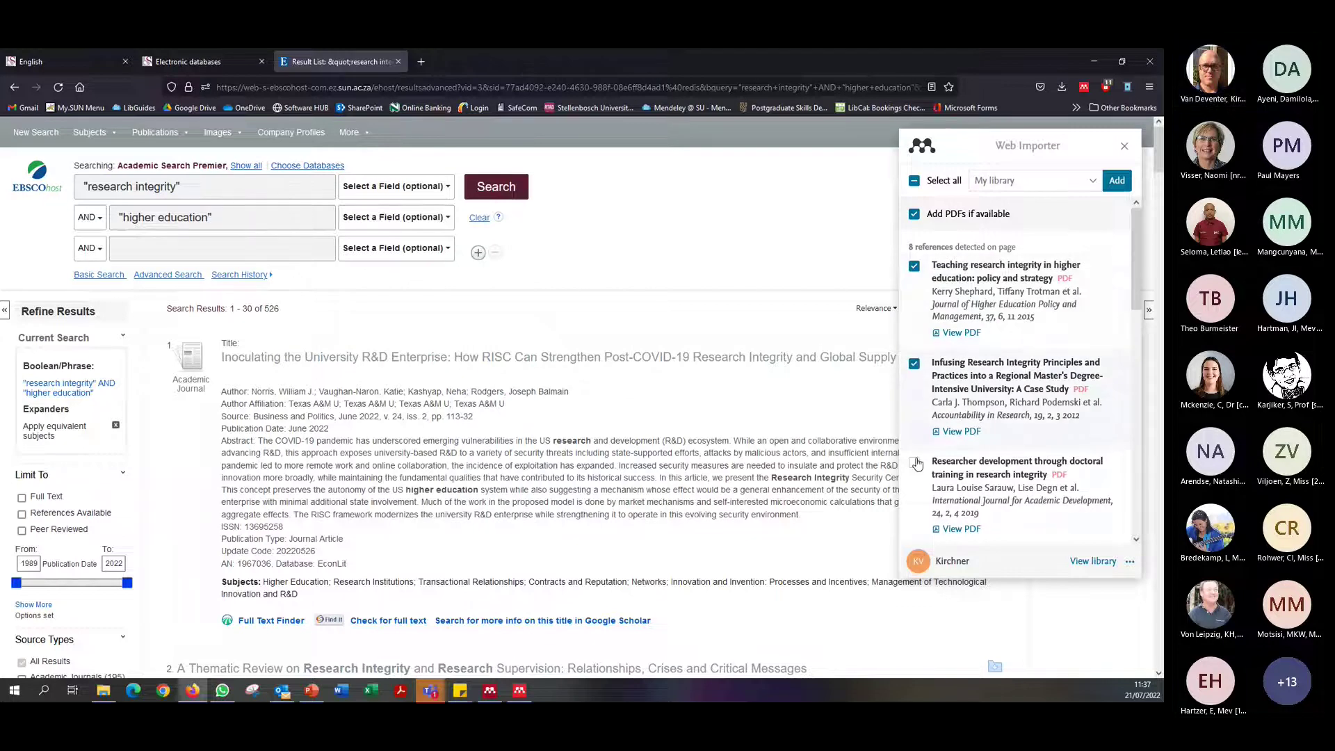
scroll(976, 418, down, 4)
scroll(975, 418, up, 2)
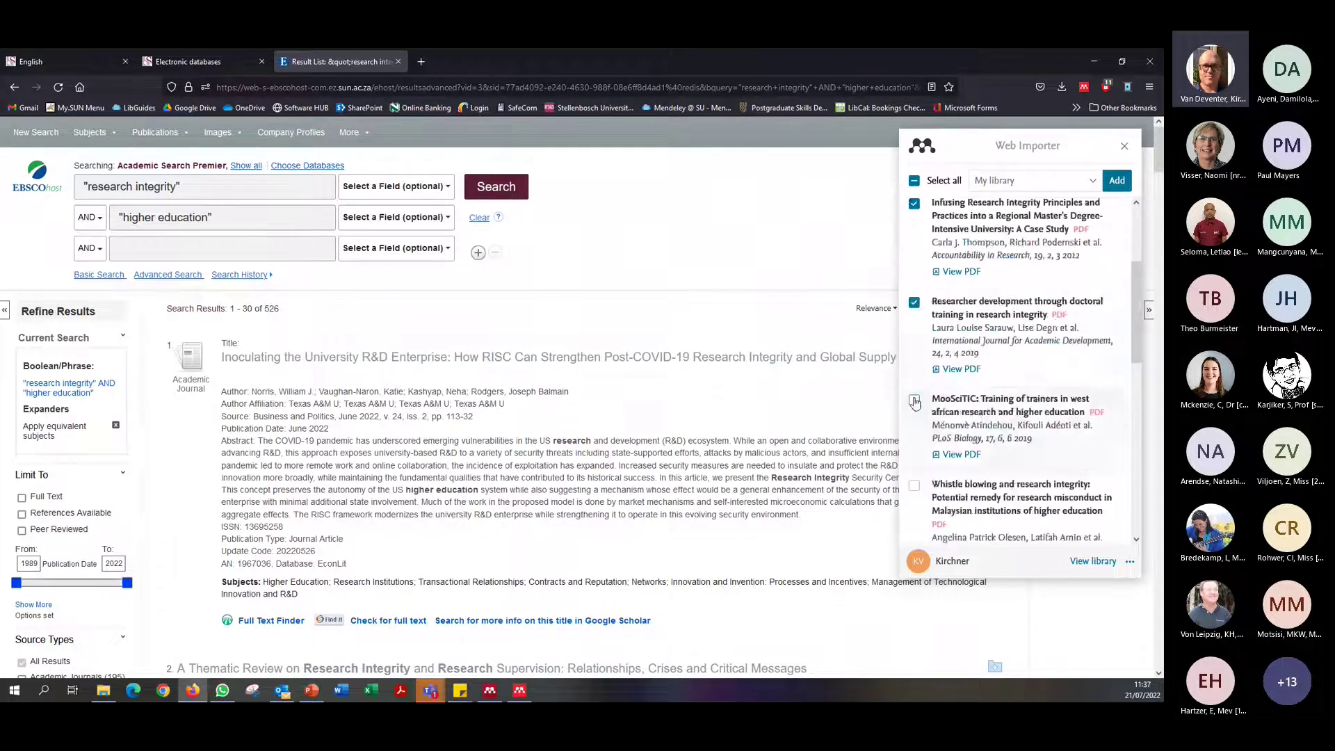
click(915, 402)
scroll(914, 402, down, 1)
click(914, 405)
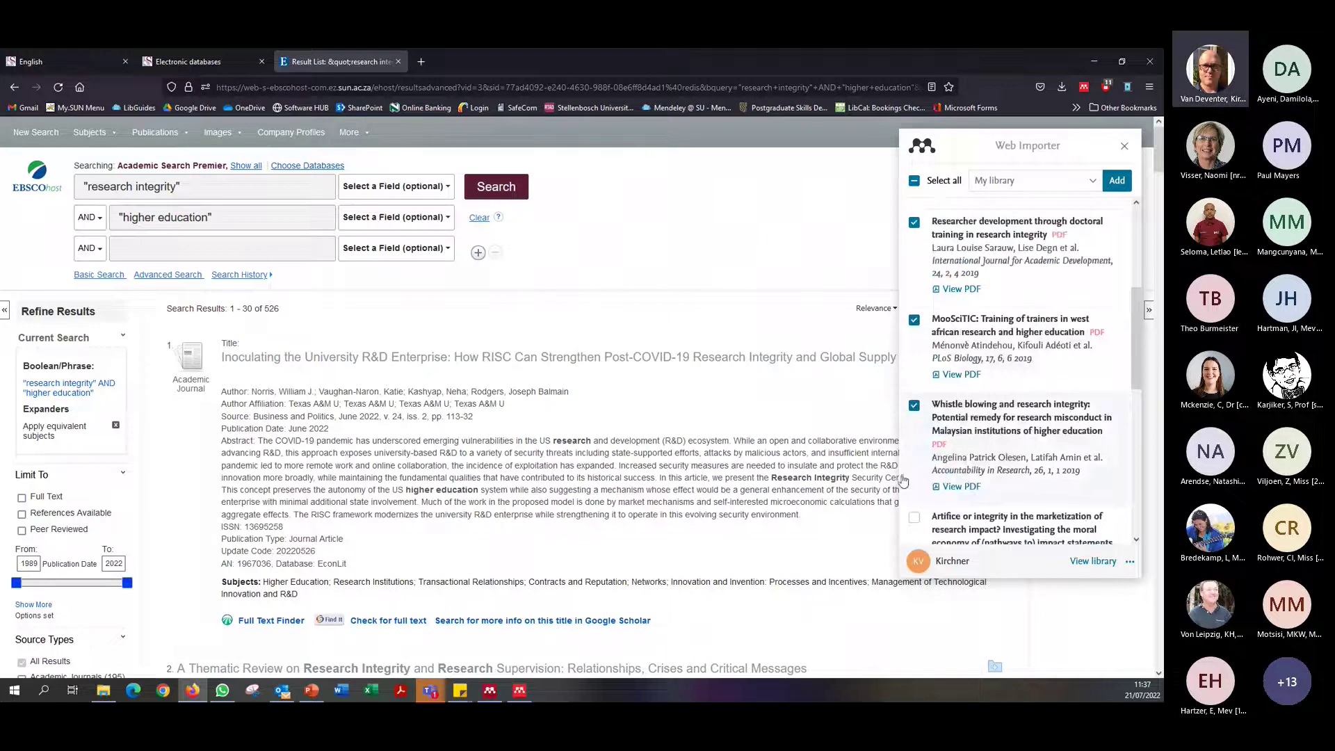
click(914, 520)
scroll(923, 443, down, 6)
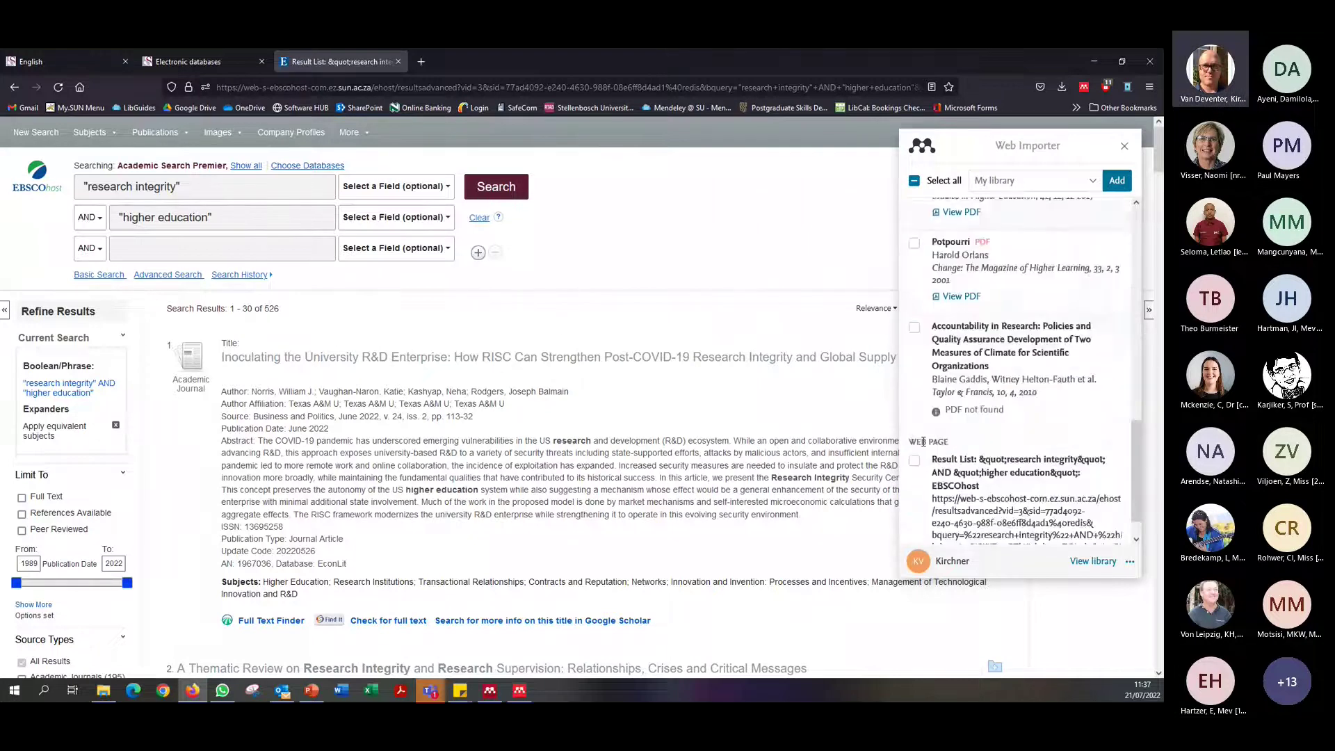
scroll(923, 442, up, 2)
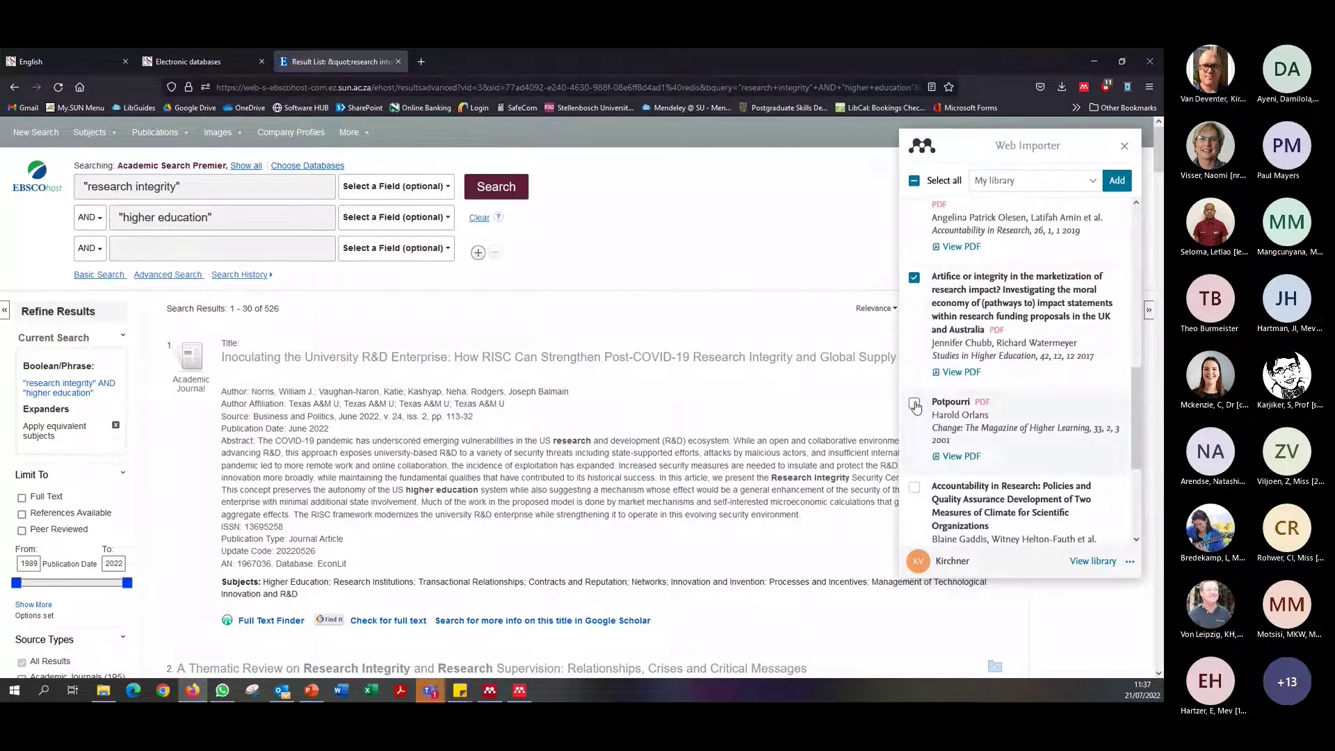
click(915, 487)
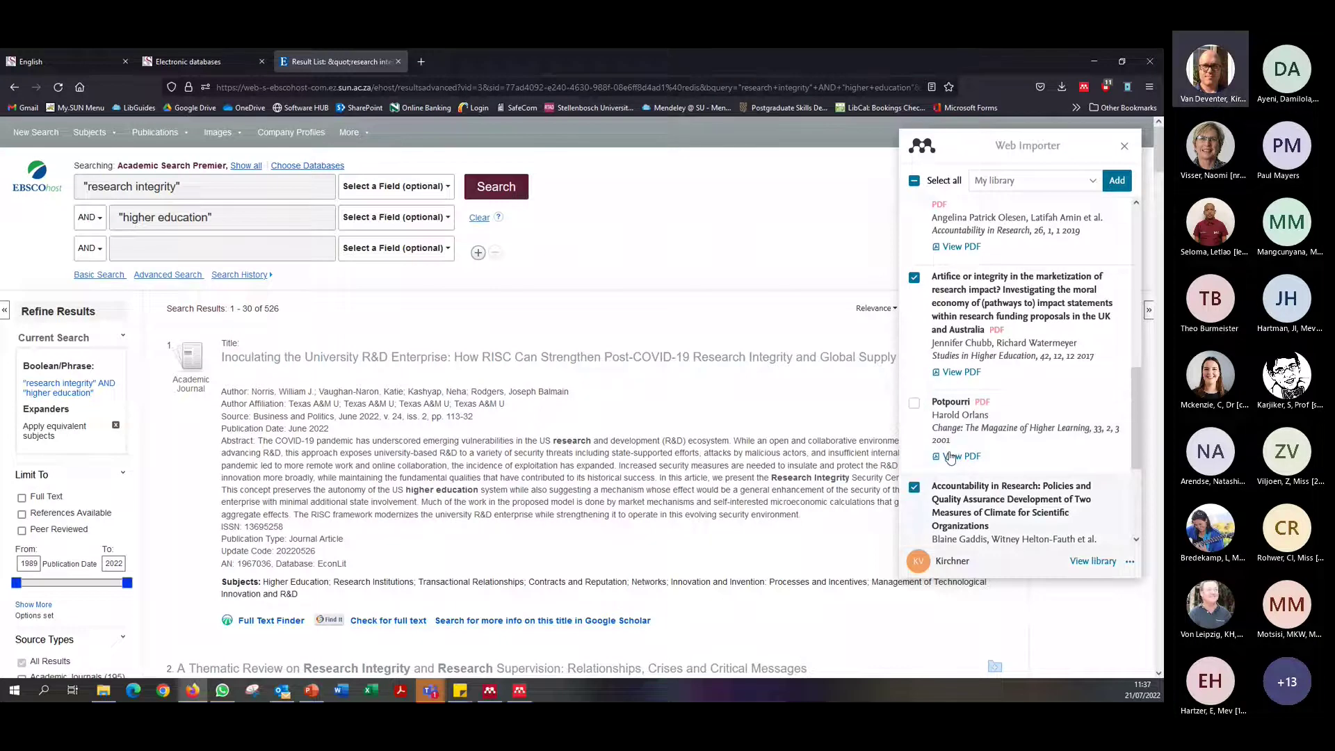
scroll(952, 459, down, 3)
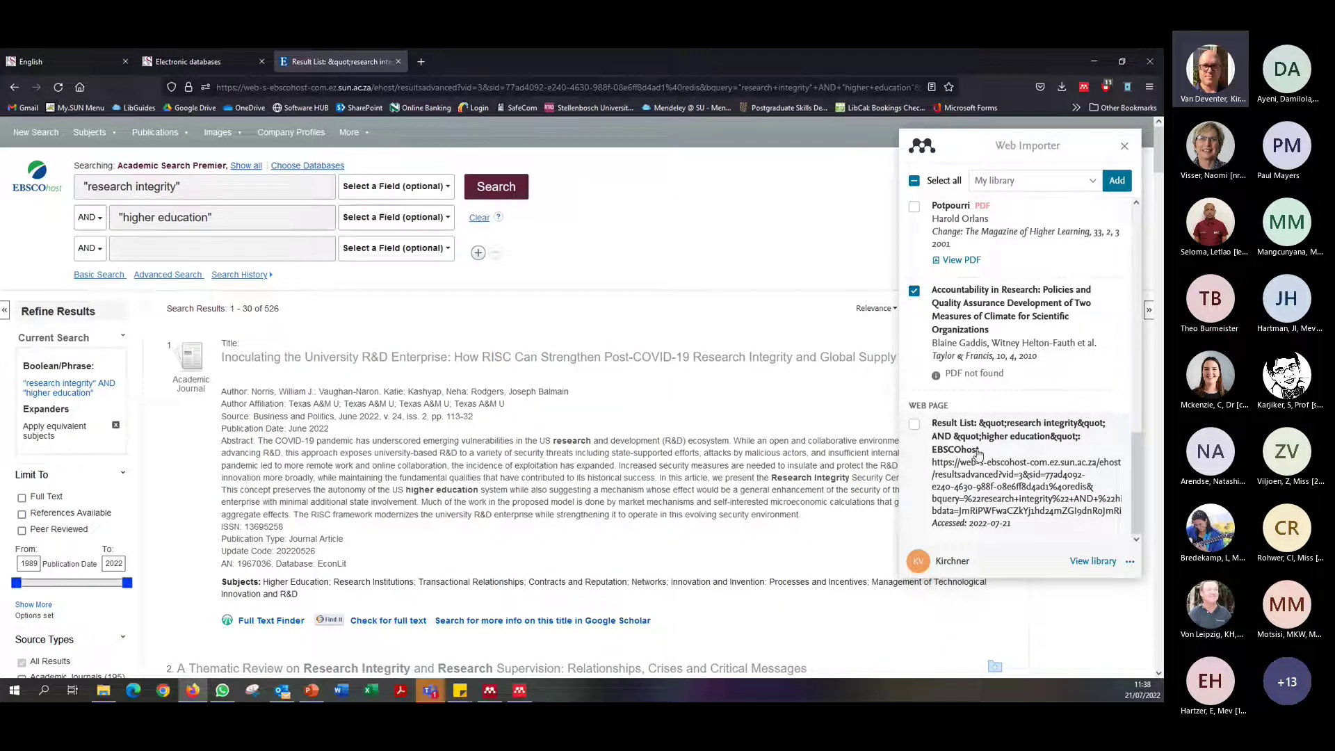
Choose the Demonstration collection as the destination and add the selected references with their available PDFs
click(1022, 182)
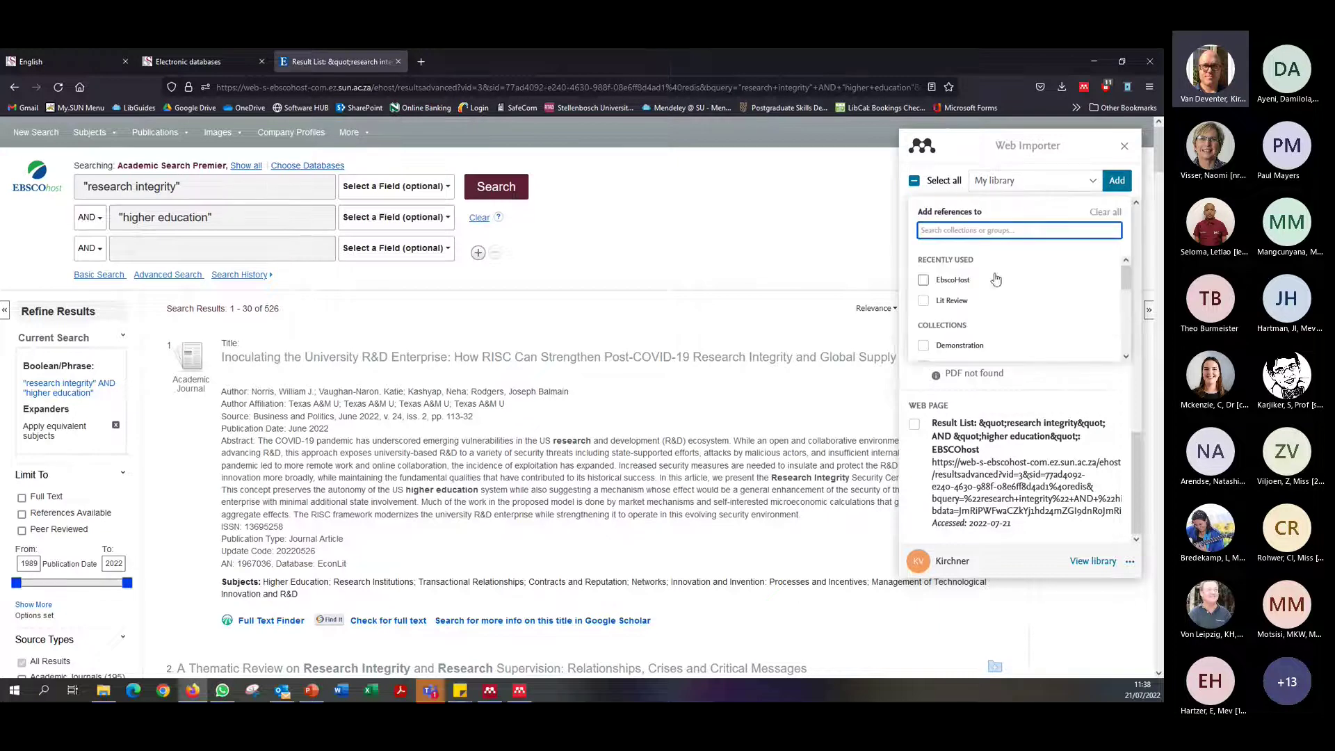
scroll(986, 299, down, 2)
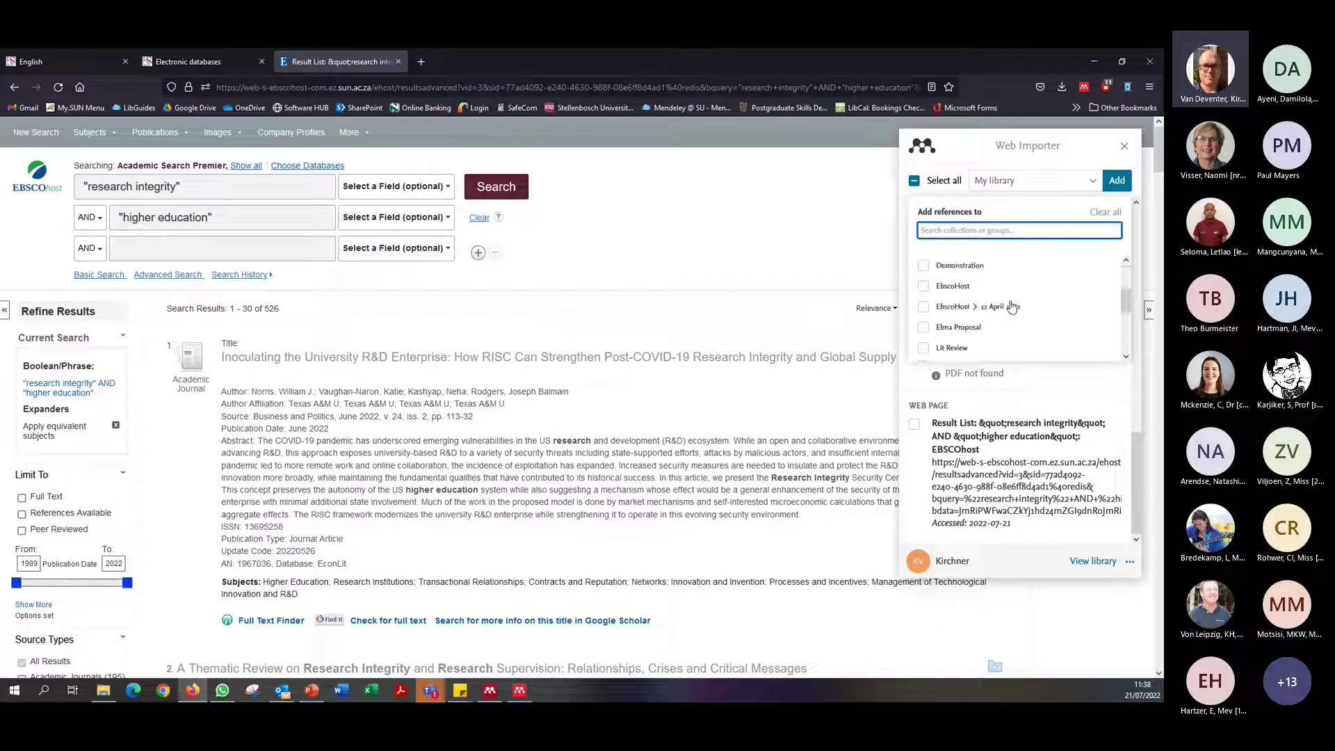
click(923, 265)
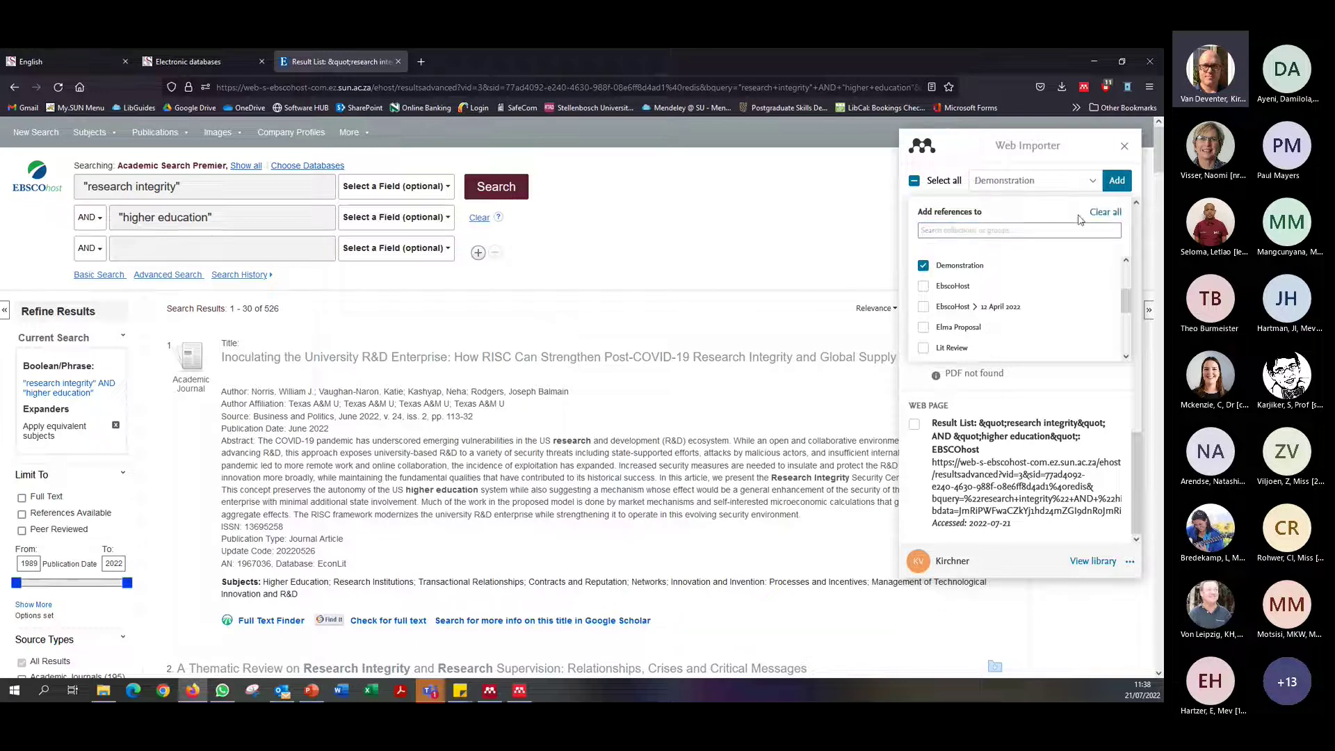
click(1011, 186)
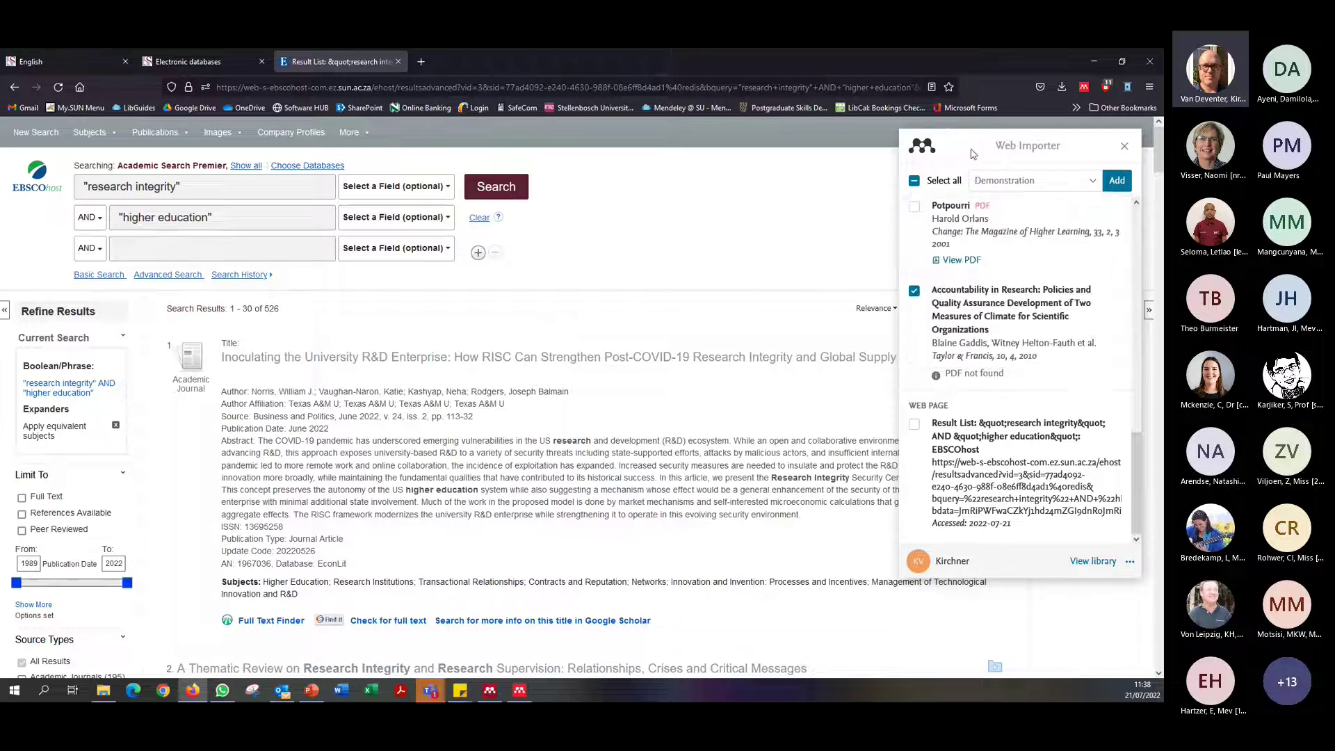
click(1115, 182)
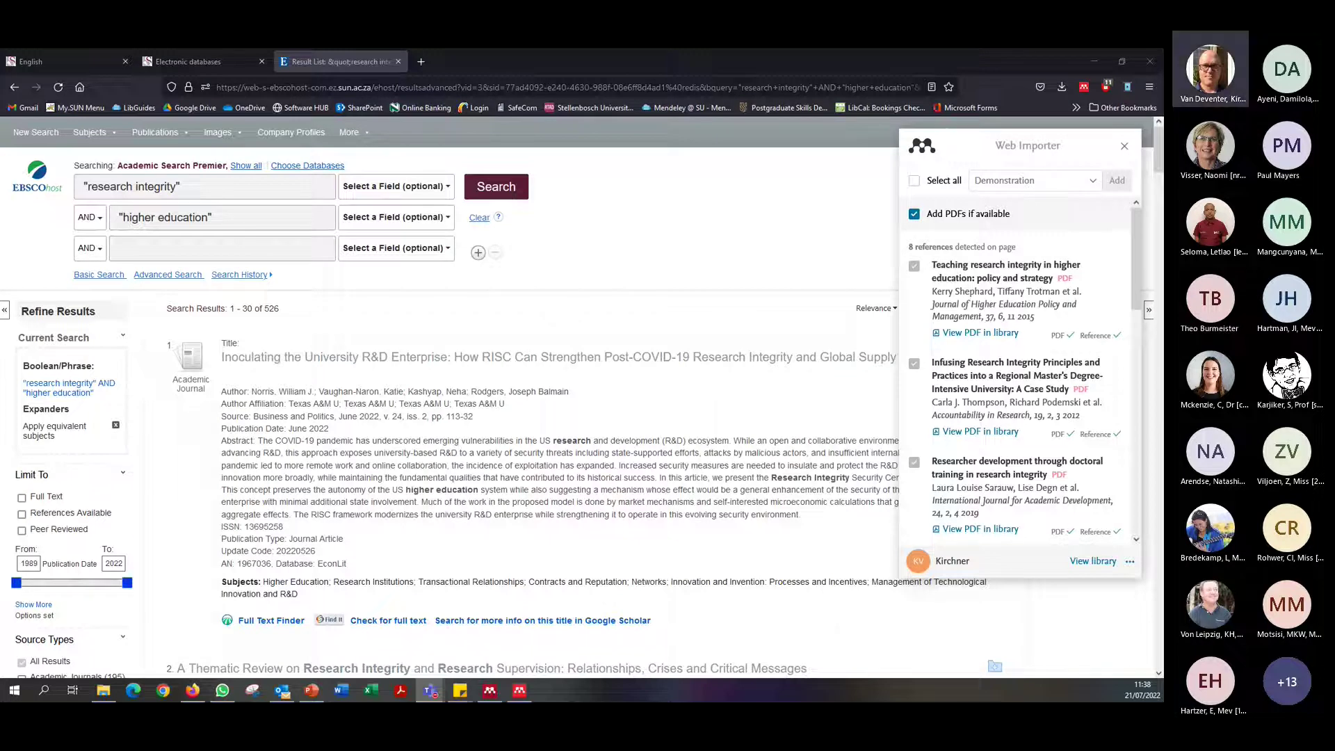
Examine the PDF and reference import status of each entry in the Web Importer list
scroll(1091, 310, down, 2)
scroll(1100, 377, down, 2)
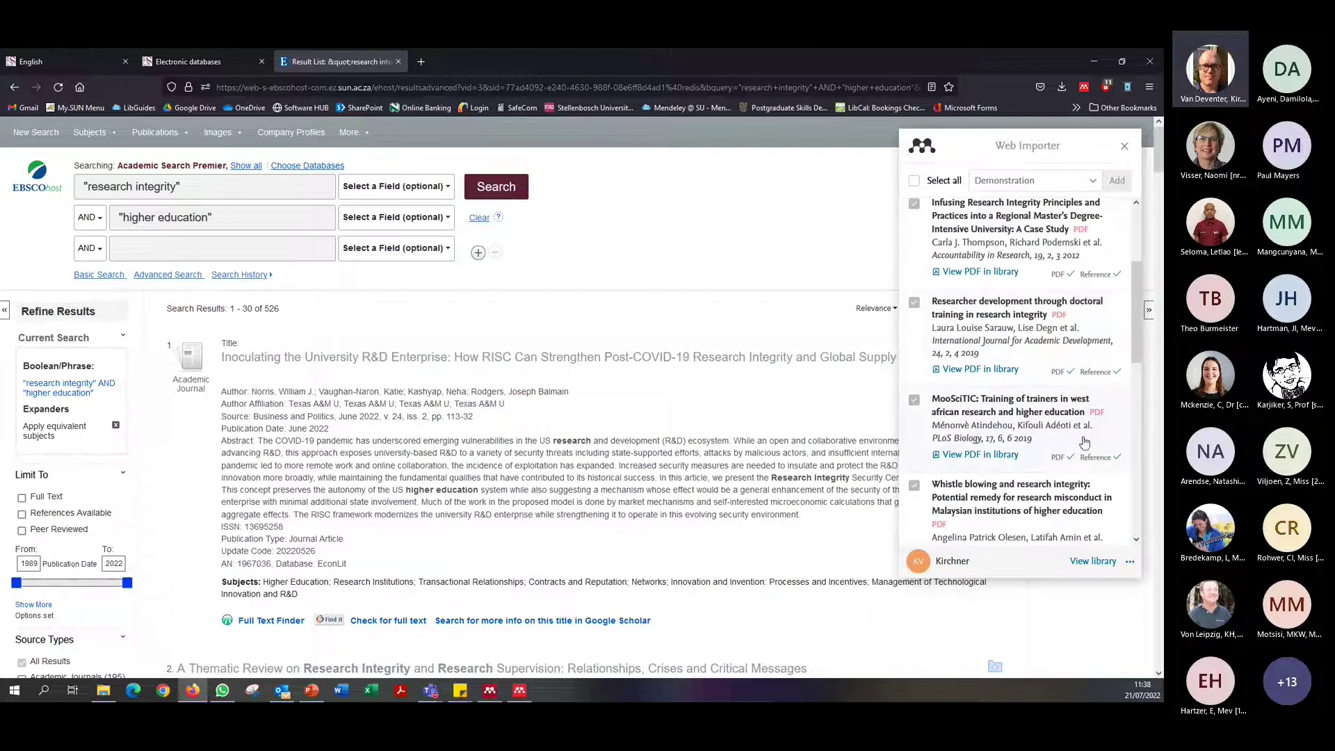
scroll(1076, 397, down, 3)
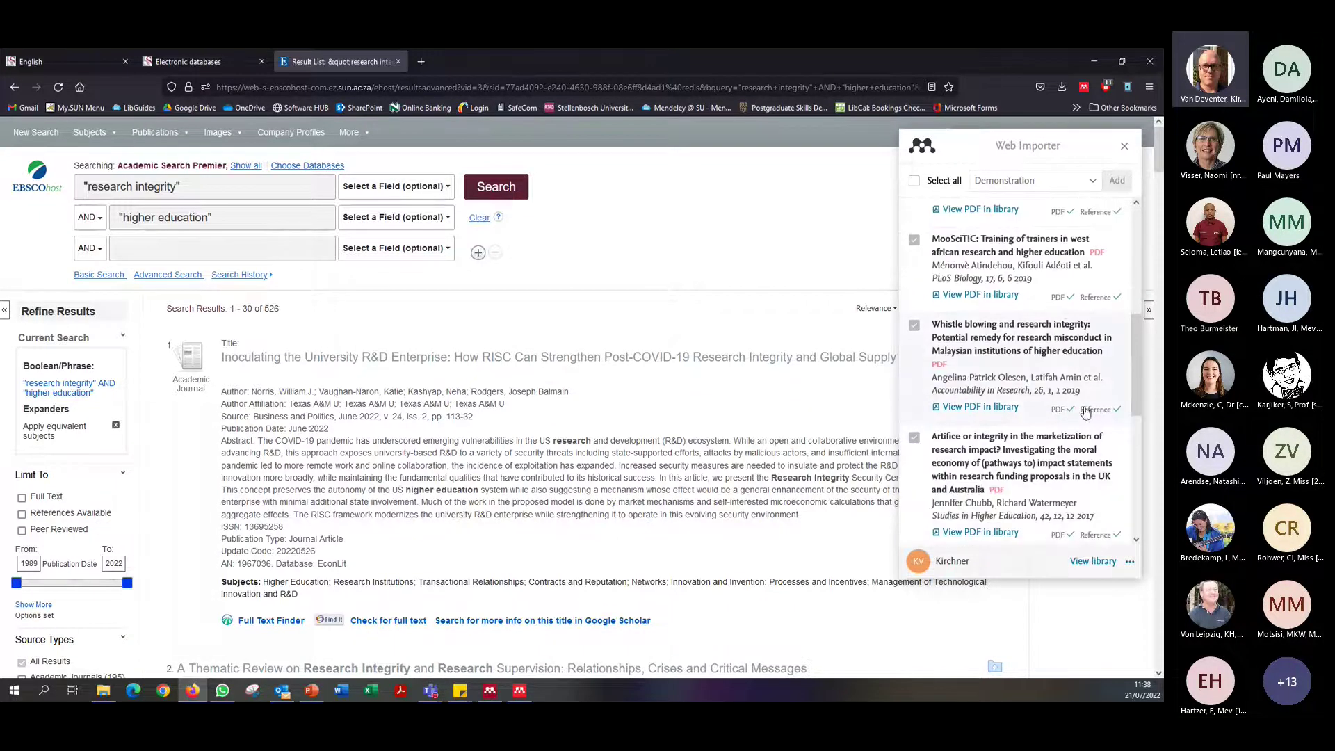
scroll(1071, 421, down, 1)
scroll(1071, 421, down, 5)
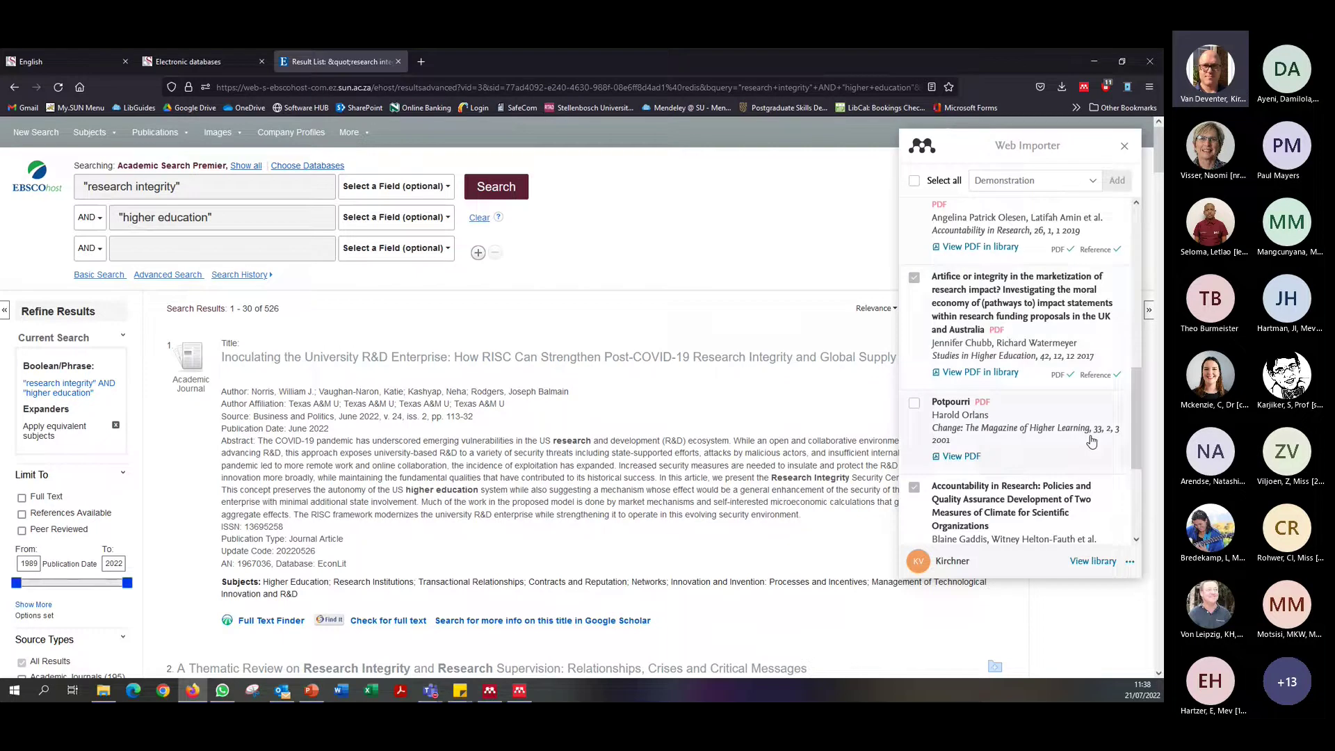
scroll(1074, 425, up, 2)
scroll(1073, 425, down, 4)
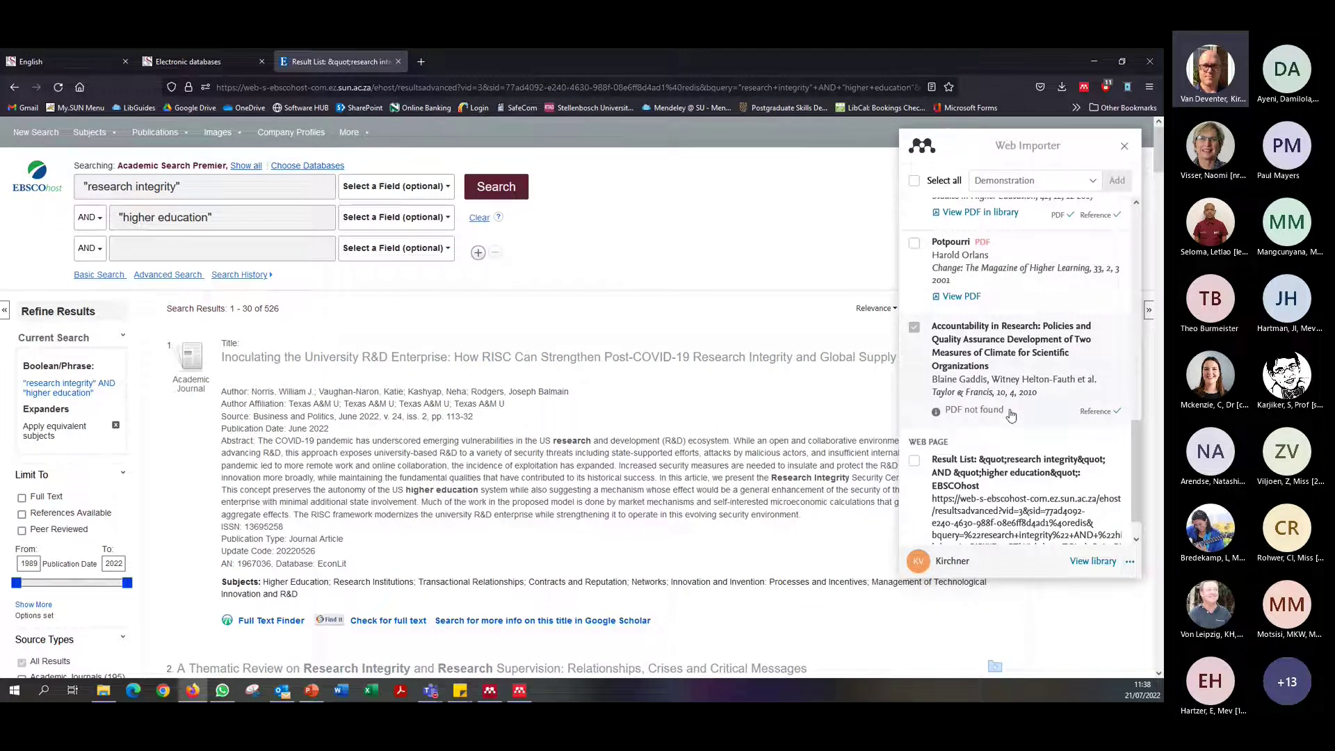
scroll(974, 406, down, 1)
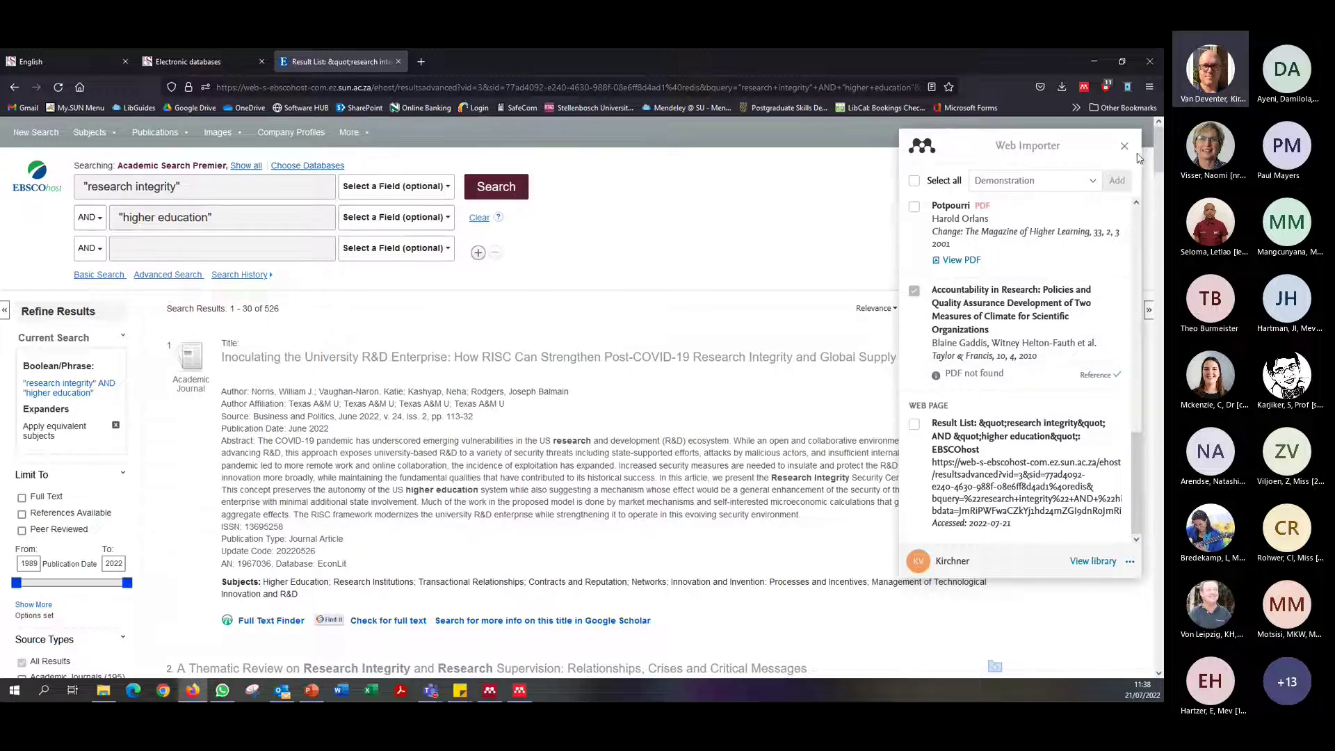
Switch to Mendeley Desktop and dismiss the notice about new downloads being discontinued
key(alt+Tab)
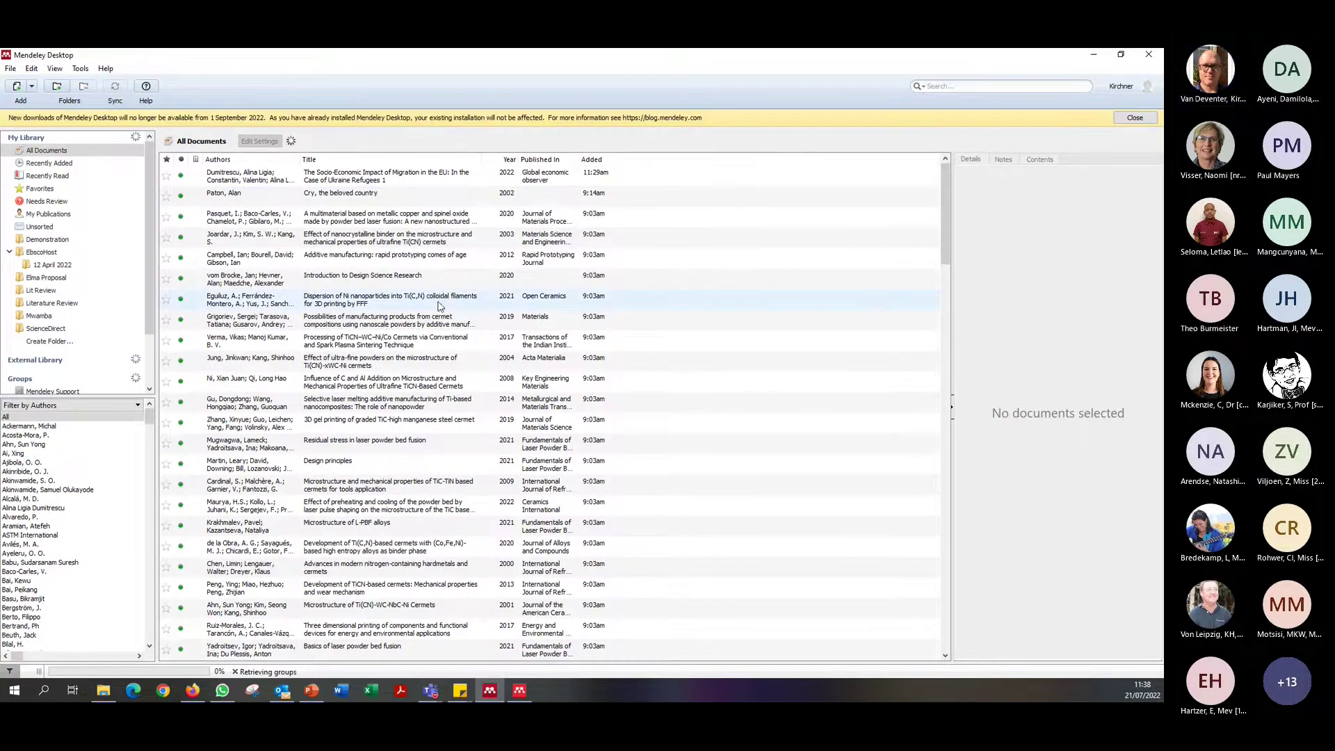
click(1134, 118)
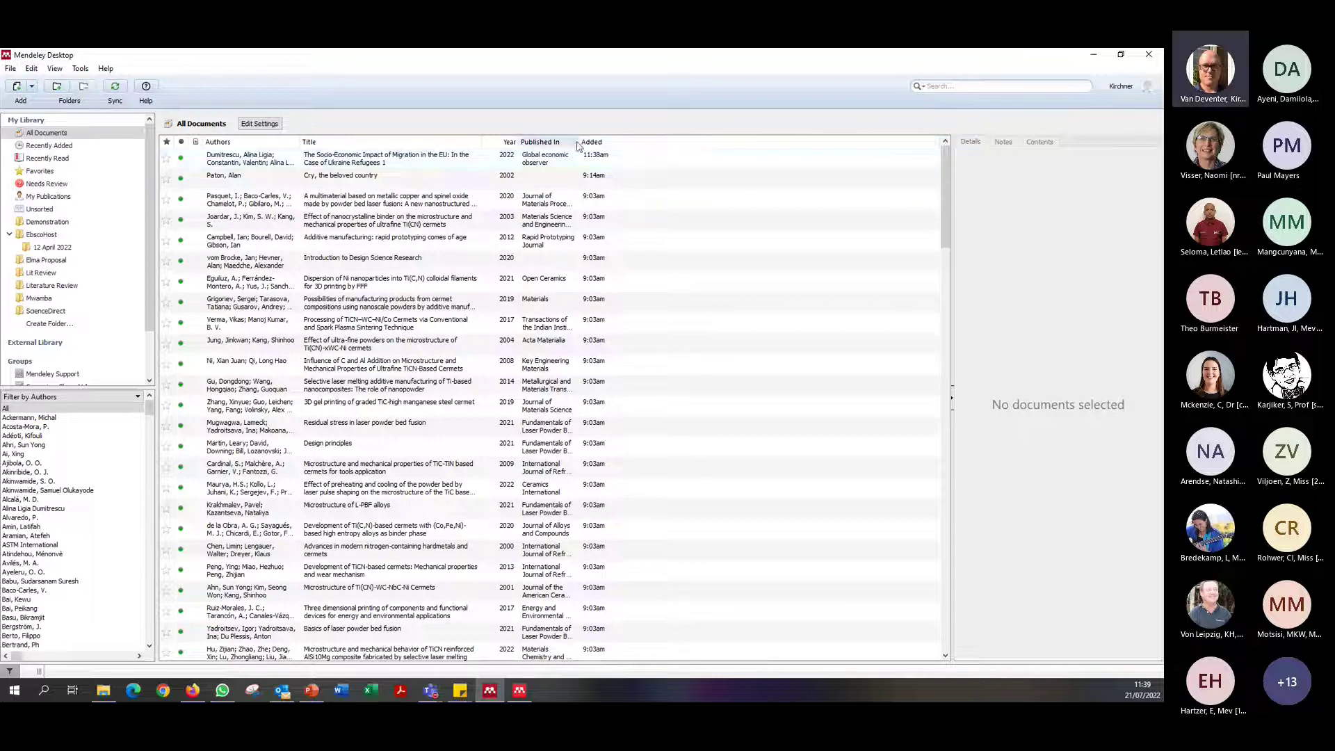
Resize the document list columns, widening Published In and Year so the full journal titles are readable
drag(578, 141, 865, 141)
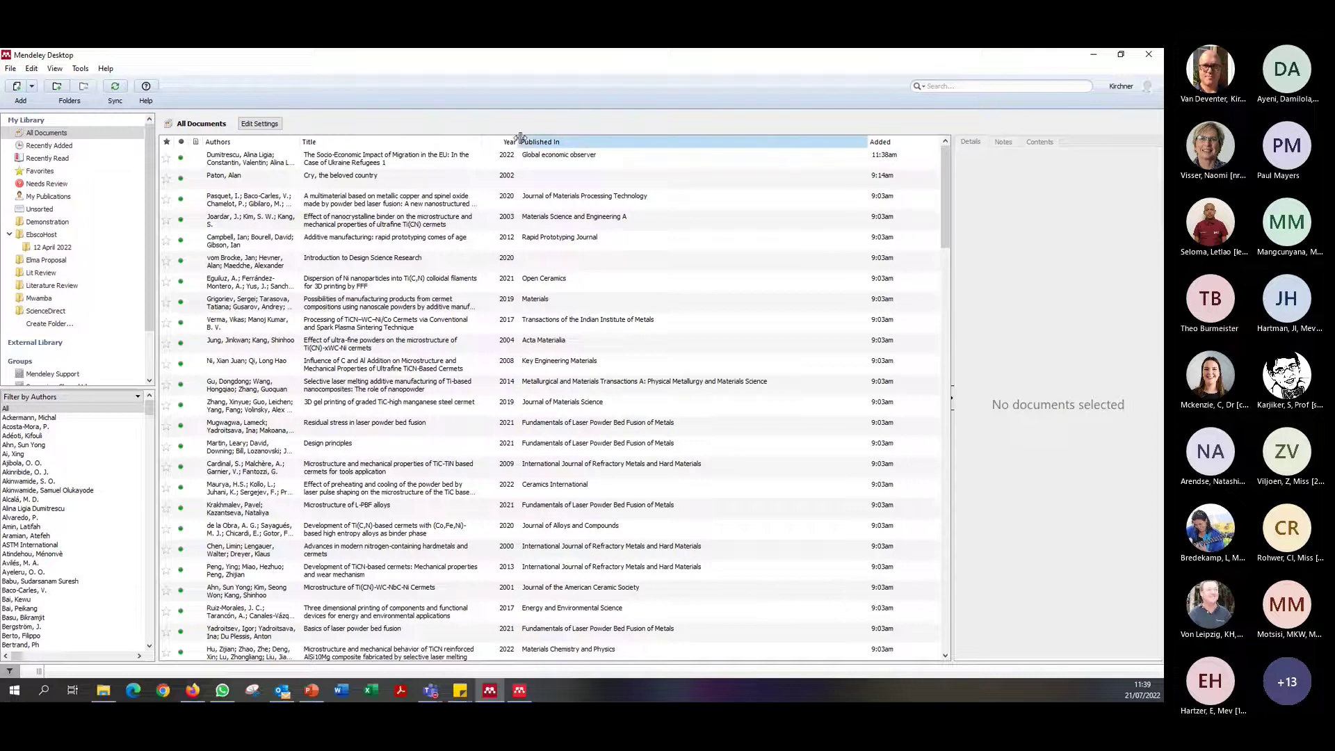
drag(520, 141, 508, 141)
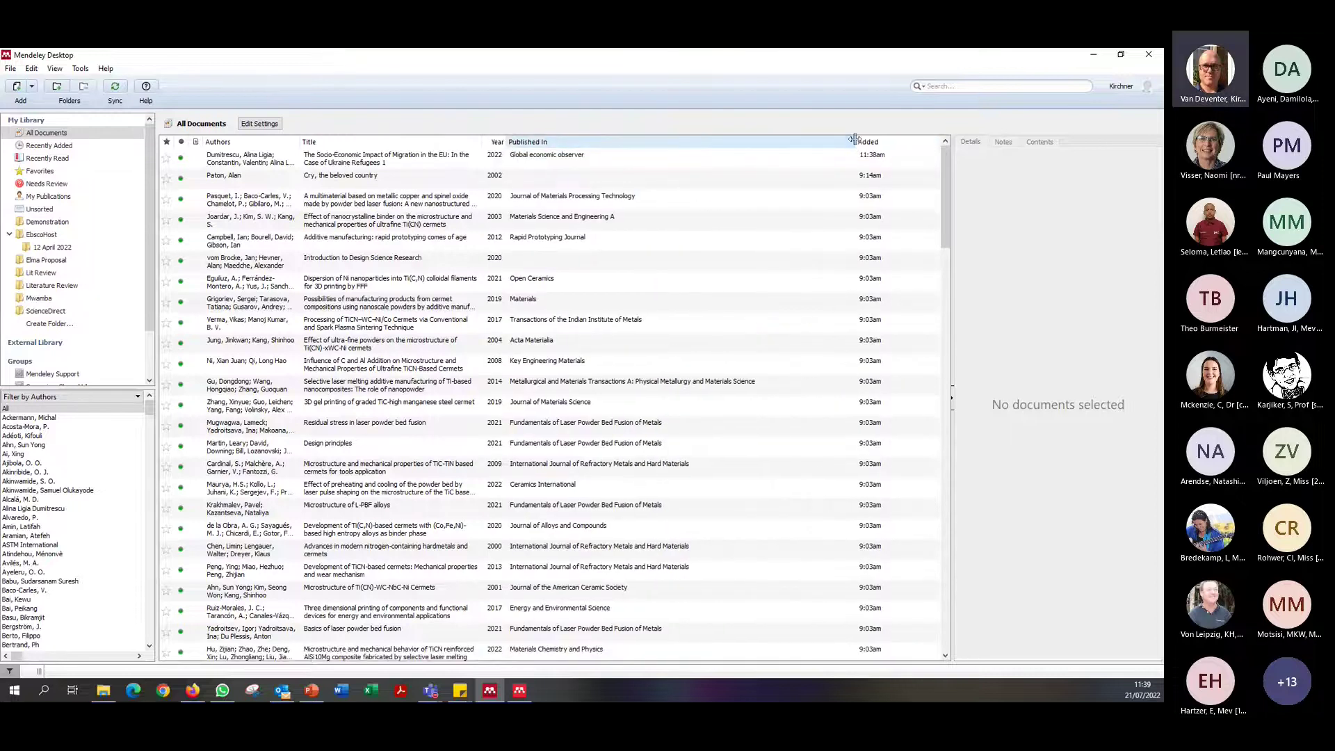
drag(854, 139, 712, 141)
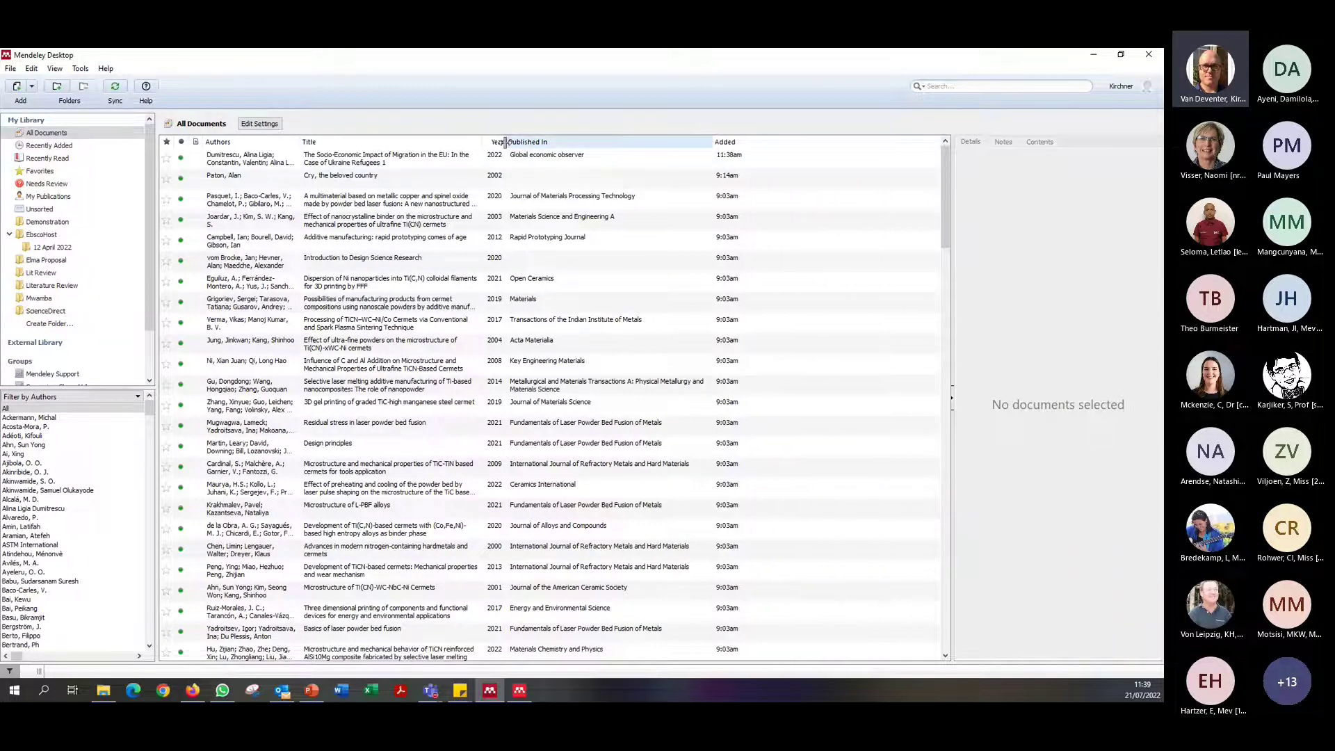
drag(506, 142, 674, 142)
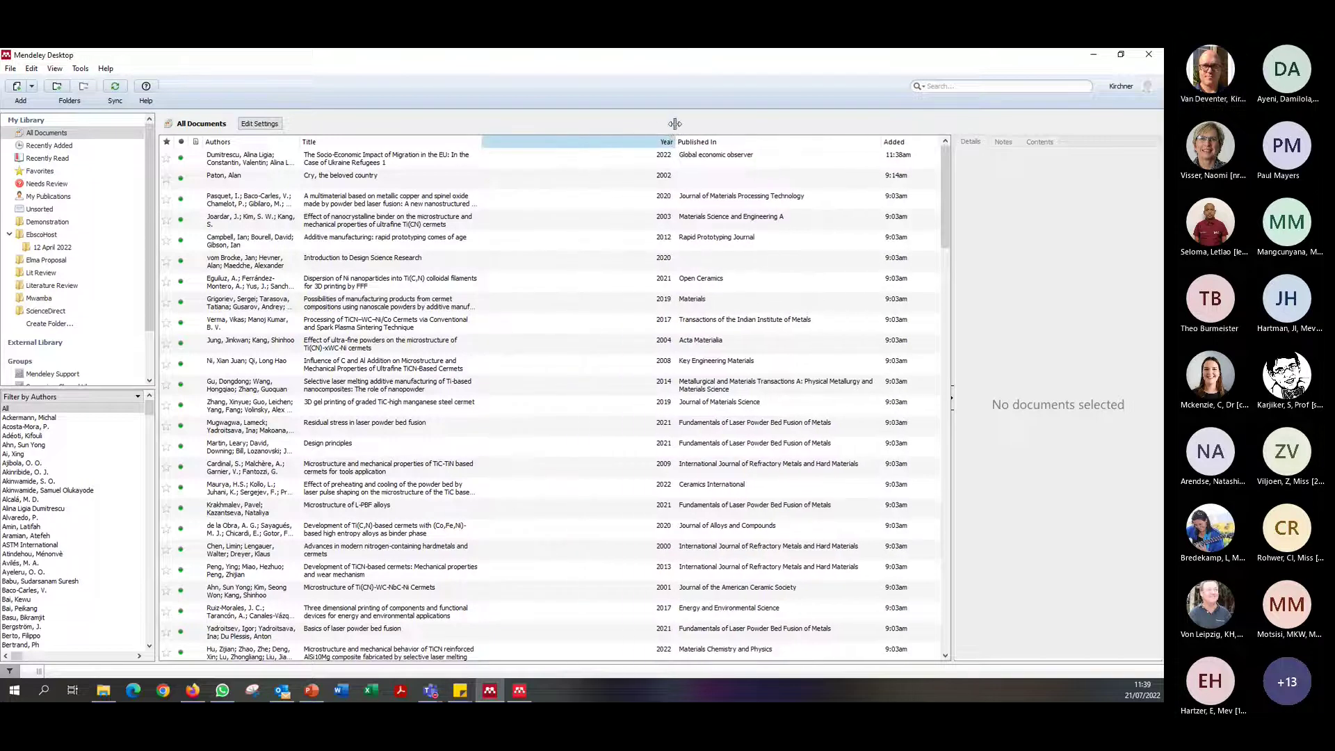
mouse_move(486, 143)
mouse_down()
mouse_move(654, 143)
mouse_move(490, 149)
mouse_up()
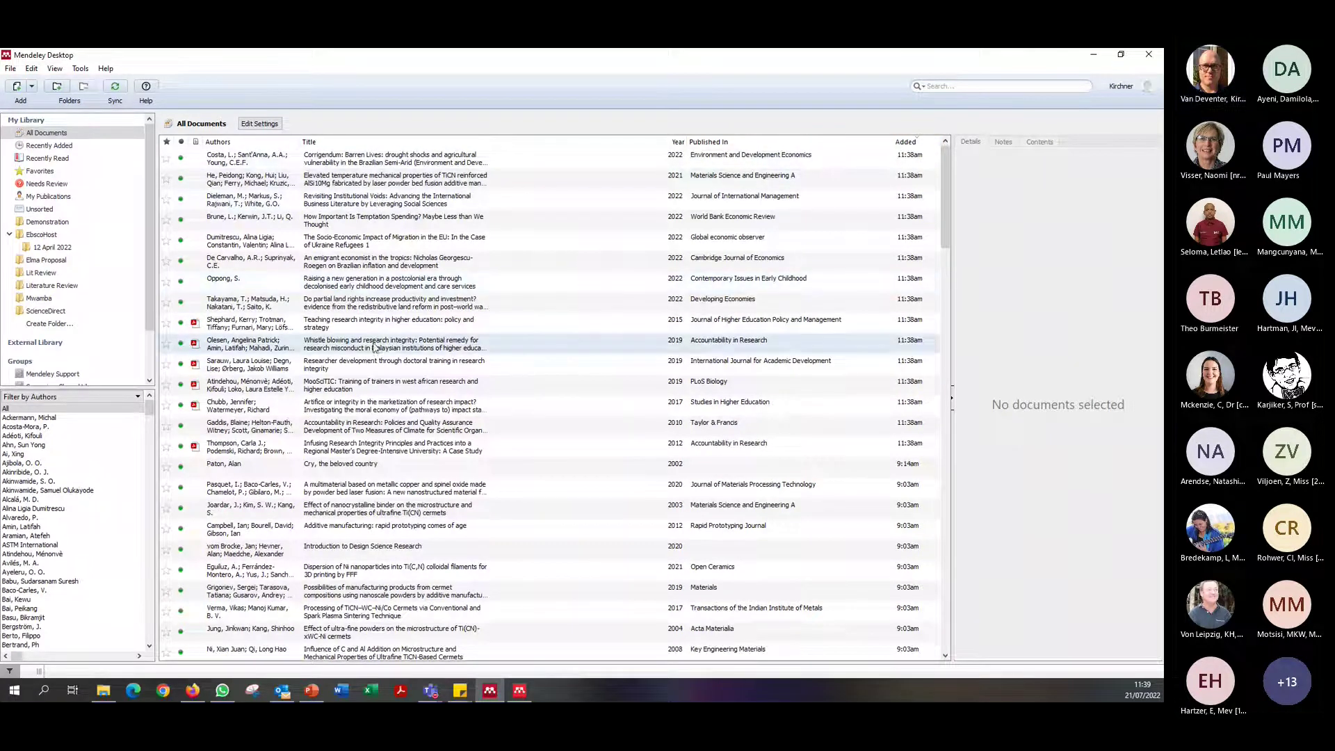
Review the details of the newly imported research integrity references, ending with the attached file of the whistle blowing article
click(342, 363)
click(343, 345)
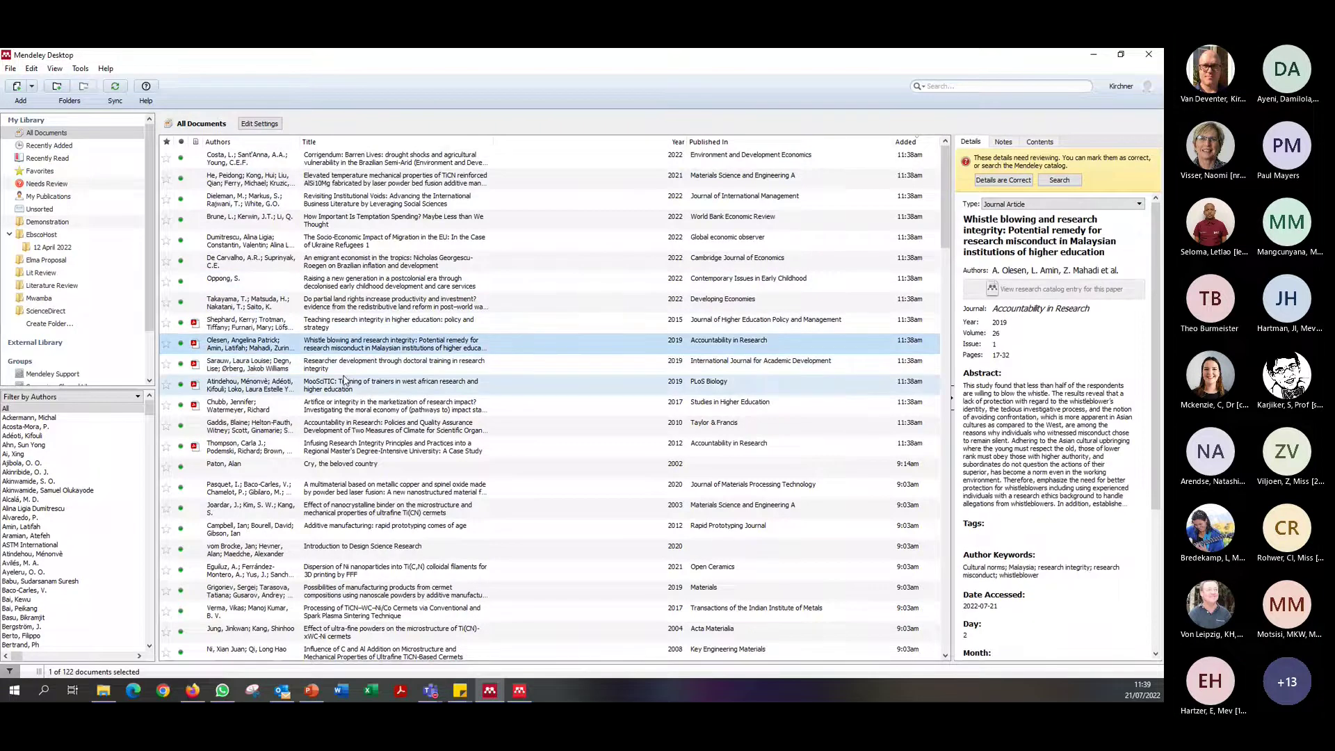
click(342, 390)
click(341, 405)
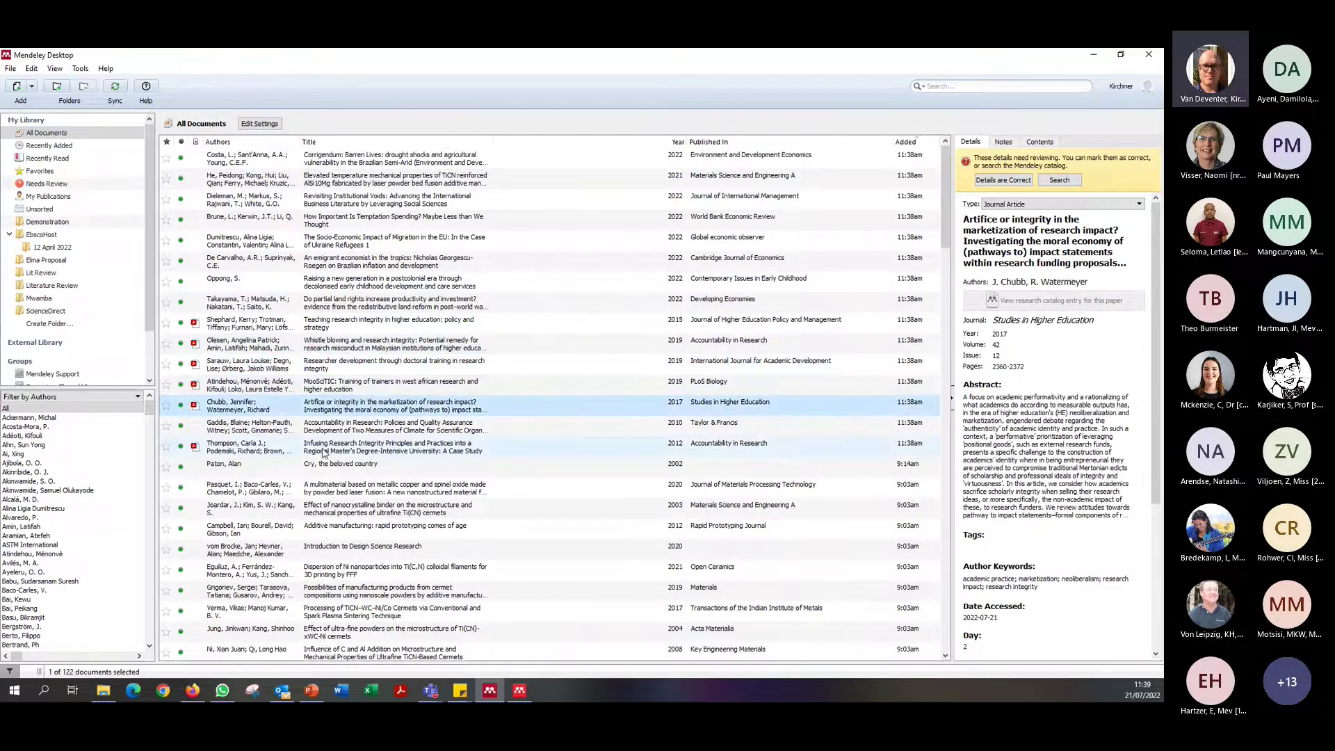
click(323, 449)
click(336, 407)
click(324, 326)
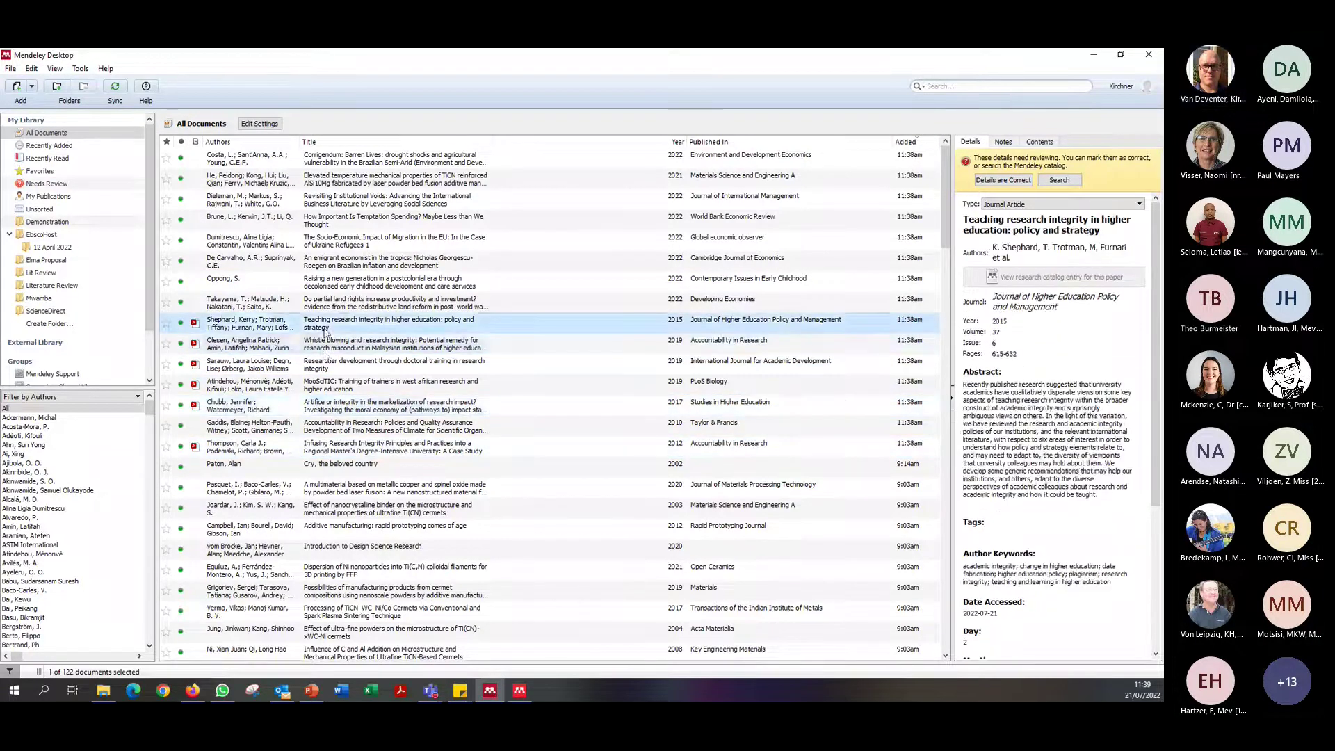
click(324, 339)
click(321, 326)
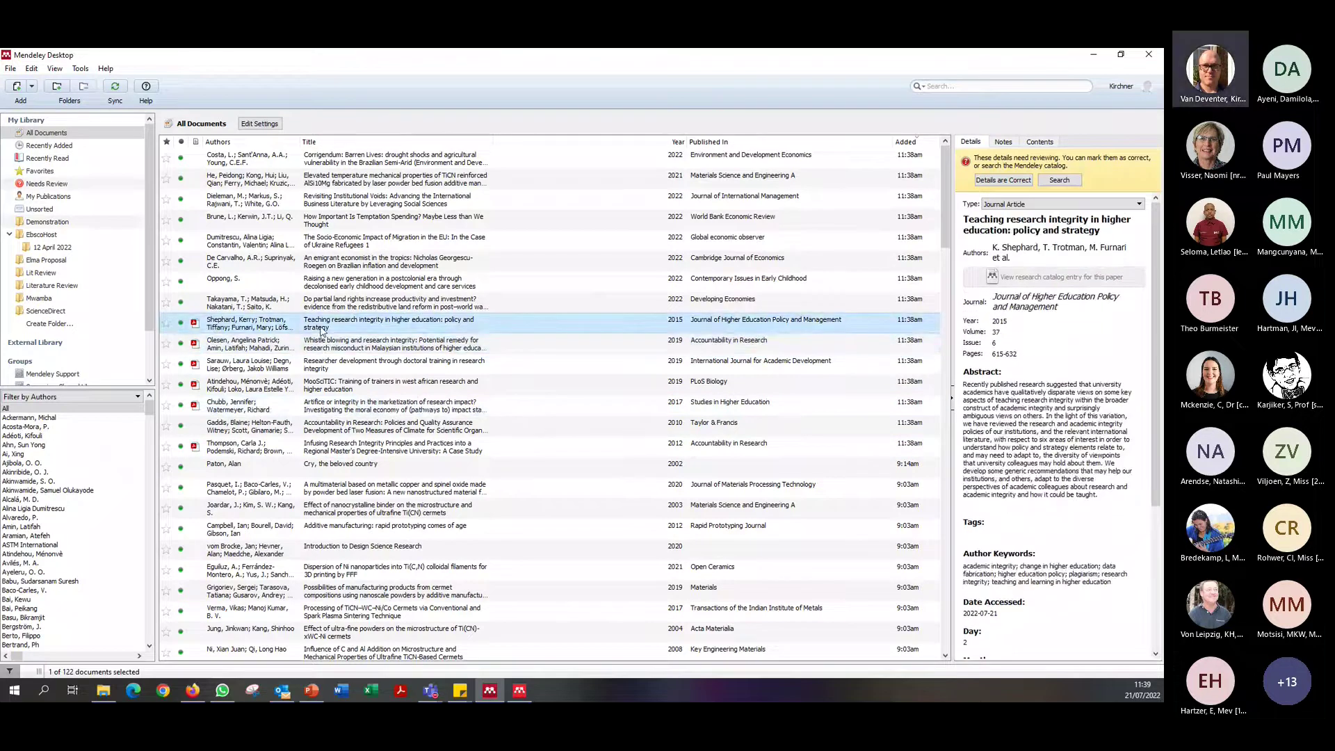
click(309, 344)
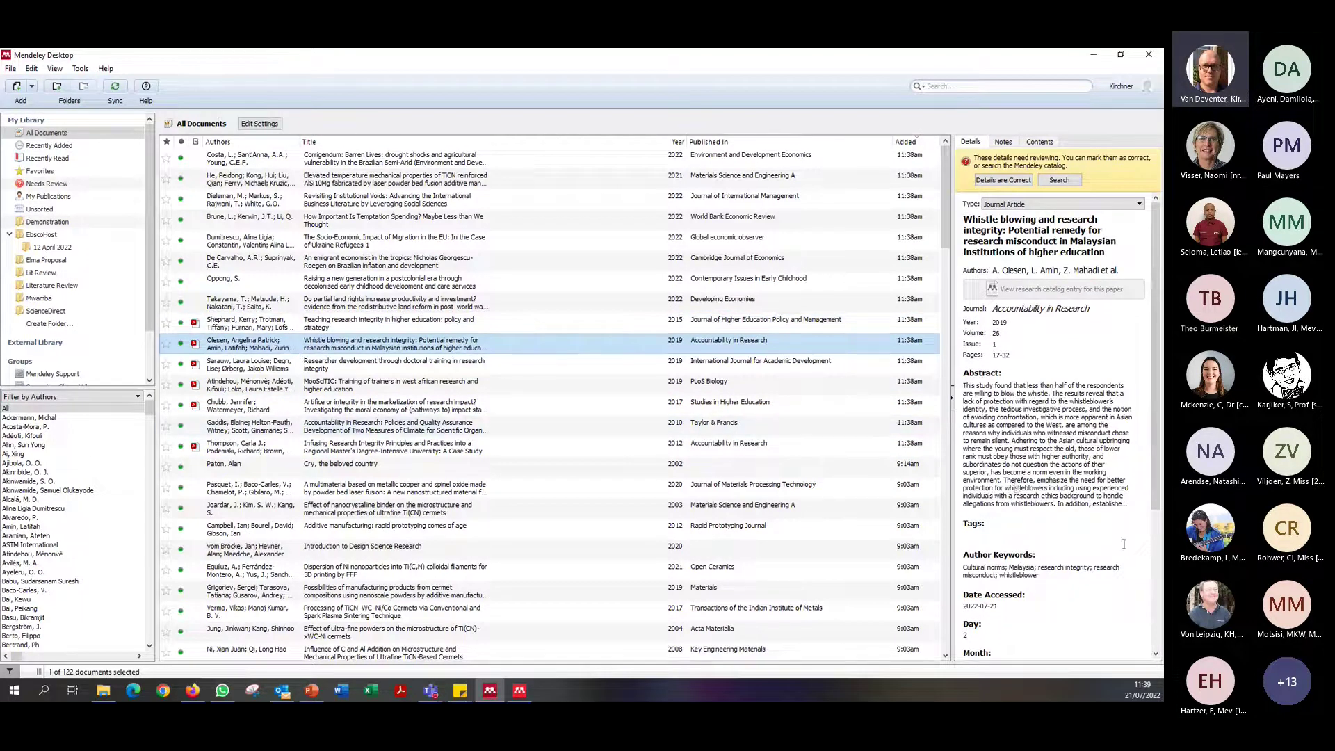
scroll(1071, 523, down, 5)
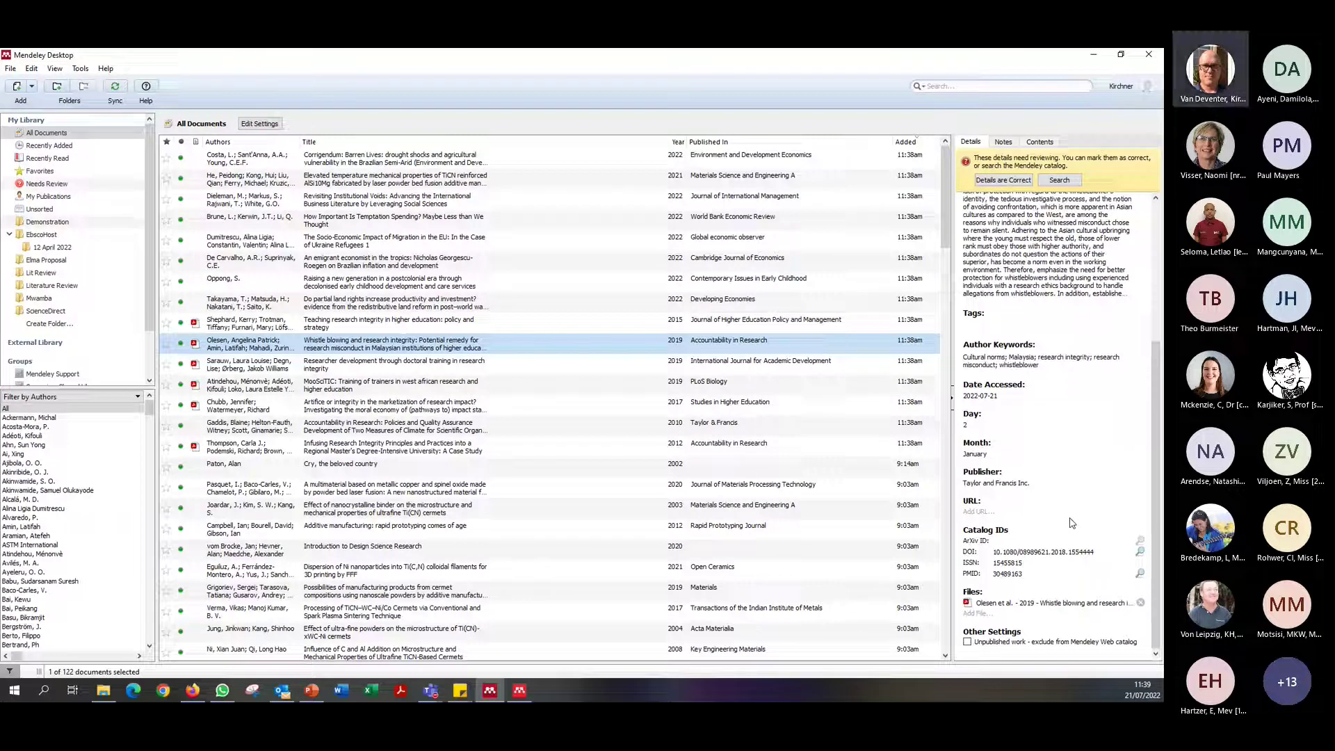
Open the PDF of the whistle blowing and research integrity article and skim its abstract and introduction
double_click(197, 344)
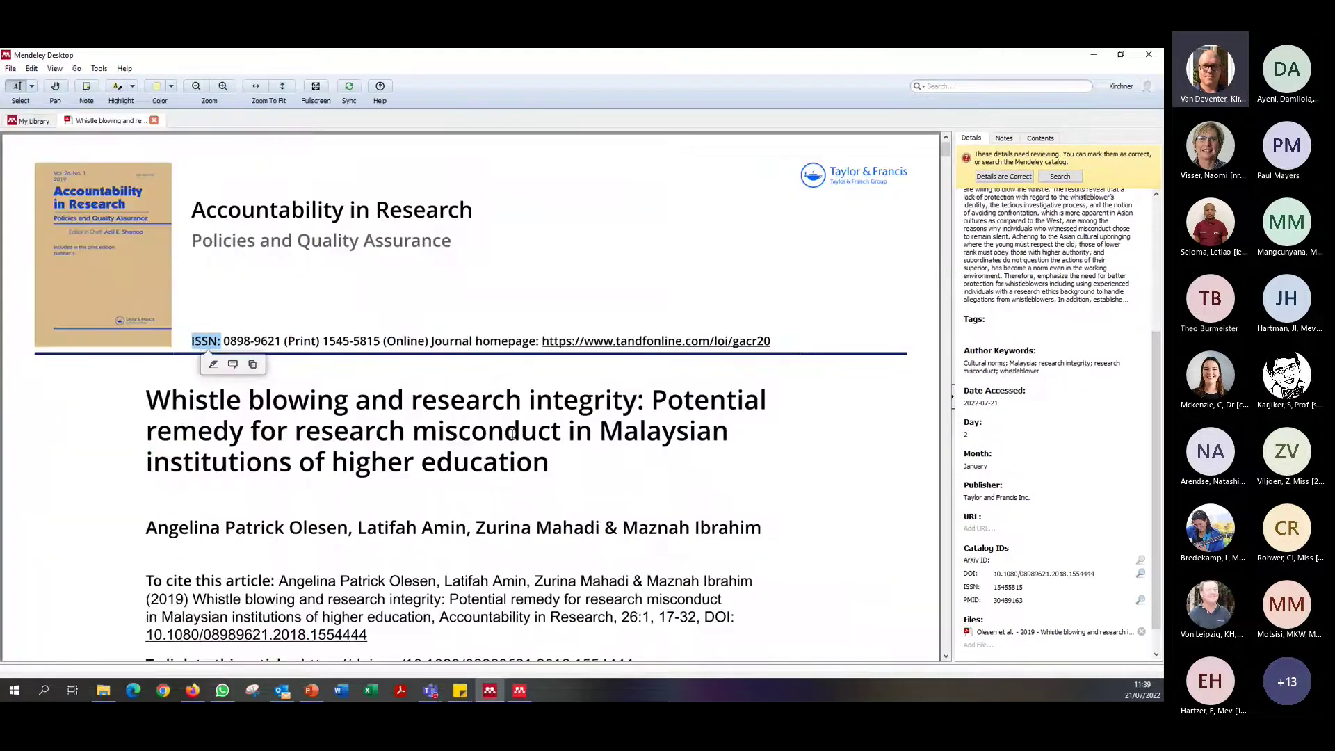
scroll(511, 433, down, 10)
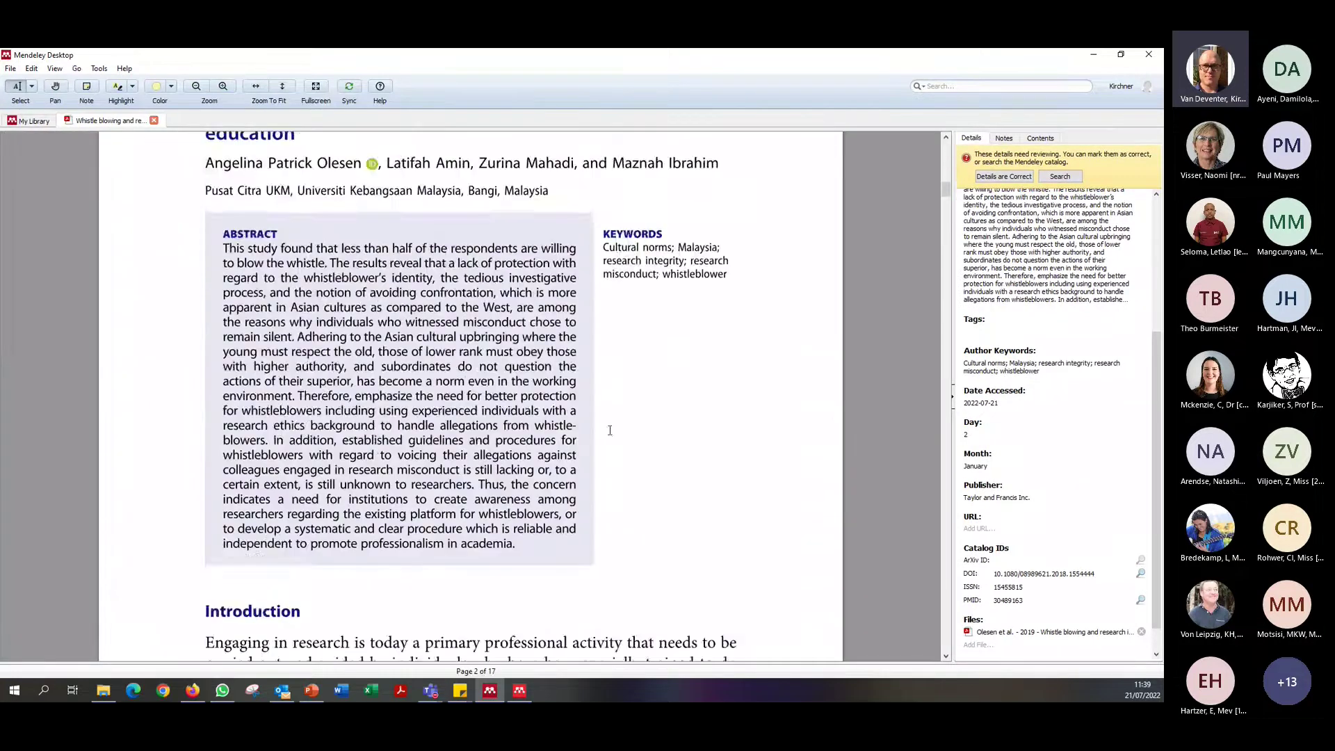
scroll(610, 431, up, 4)
scroll(583, 434, down, 9)
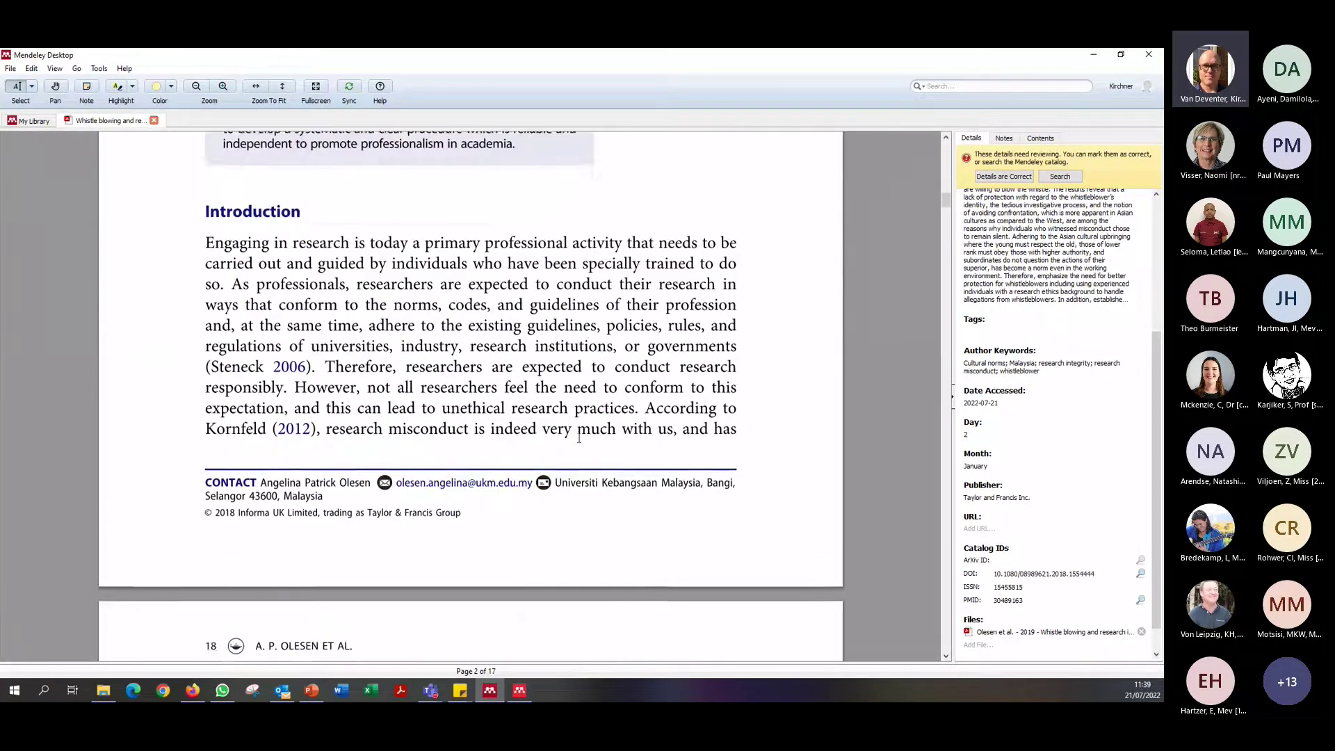
scroll(579, 438, down, 3)
scroll(536, 405, up, 2)
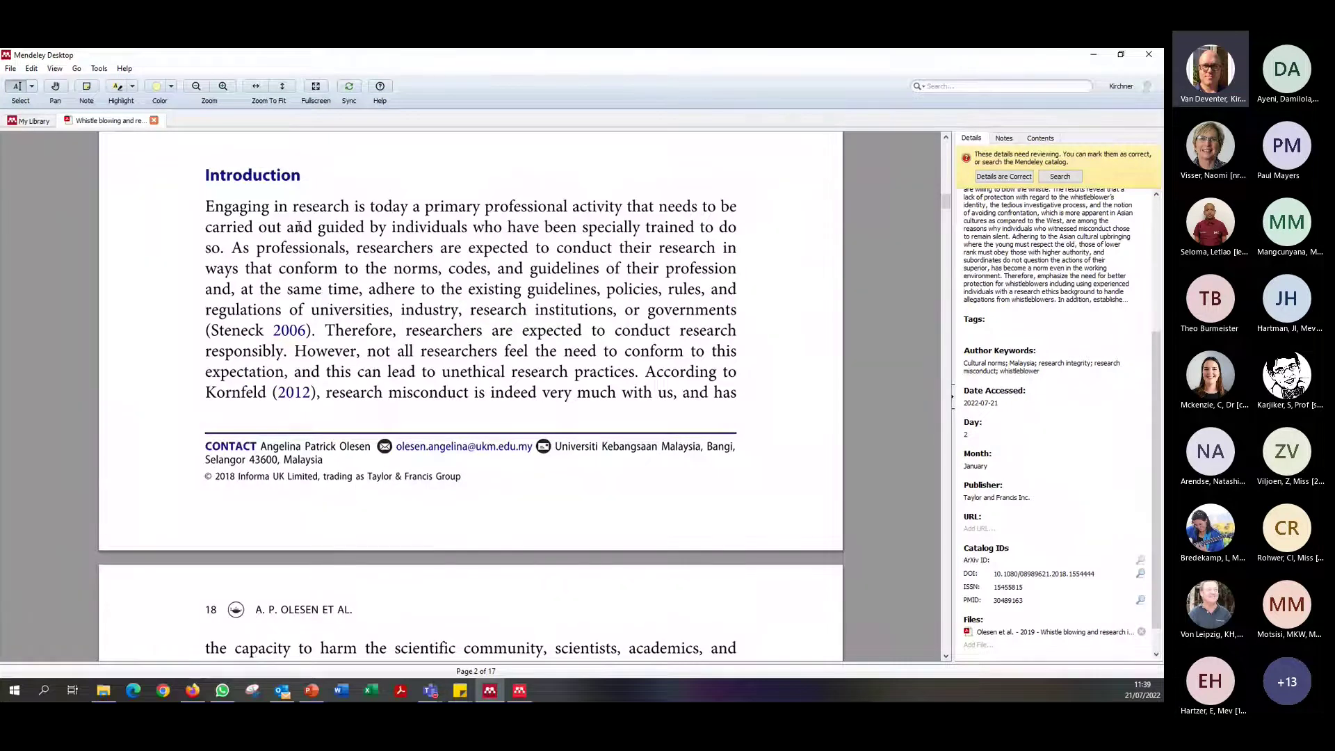
Highlight the first two sentences of the page 3 paragraph on the prevention of misconduct and whistleblowers
scroll(340, 229, down, 10)
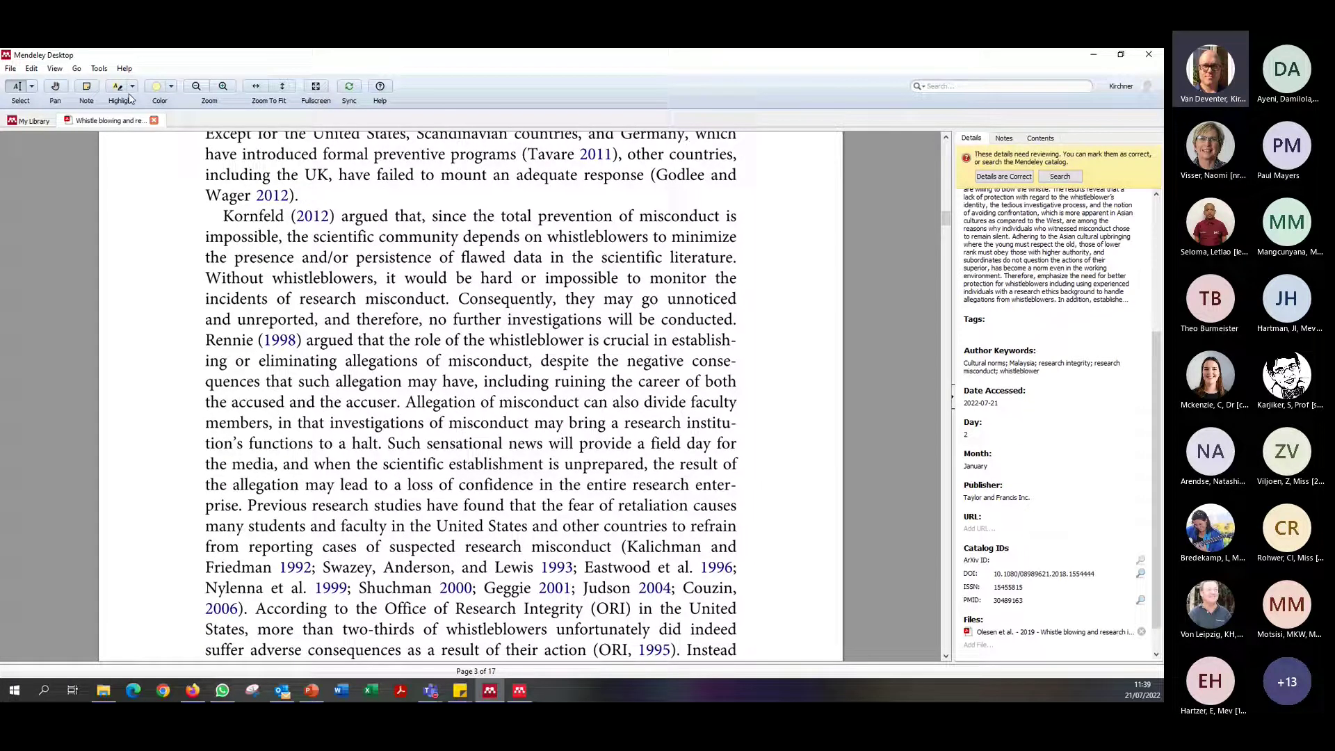
drag(223, 216, 445, 301)
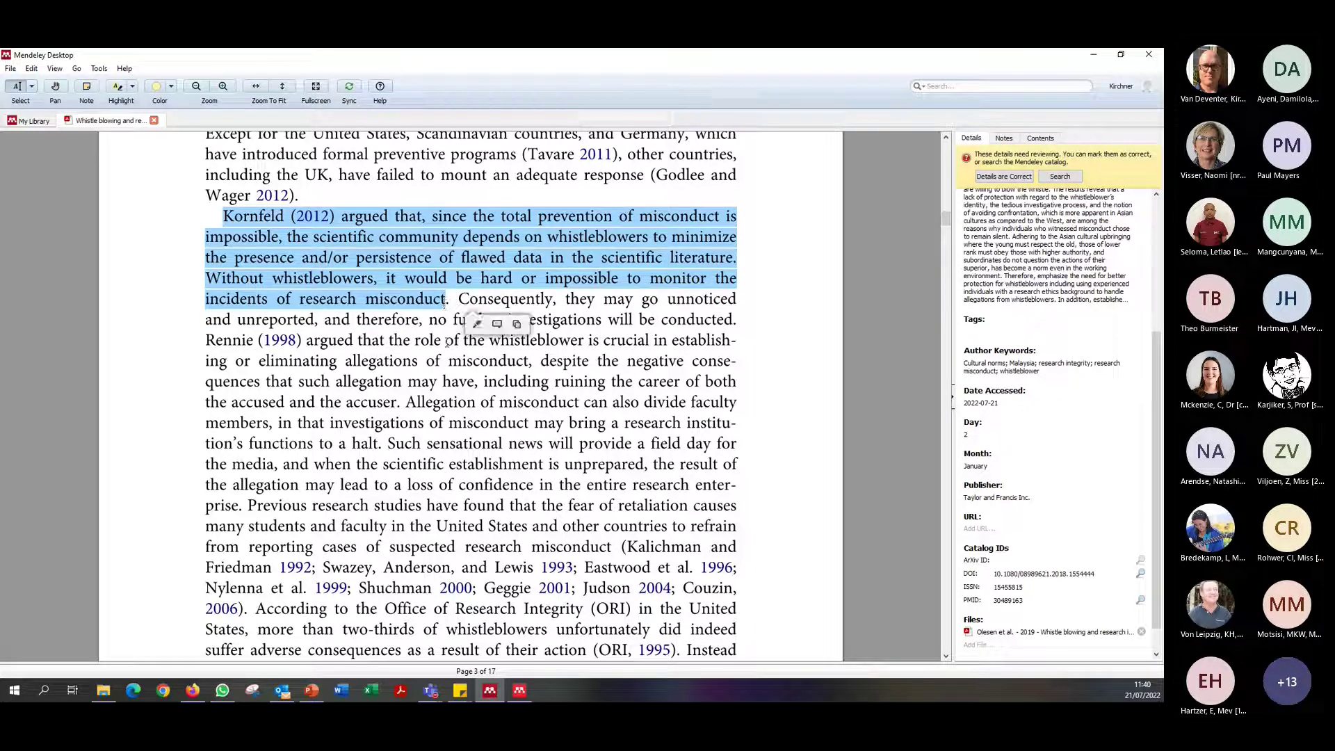
click(497, 324)
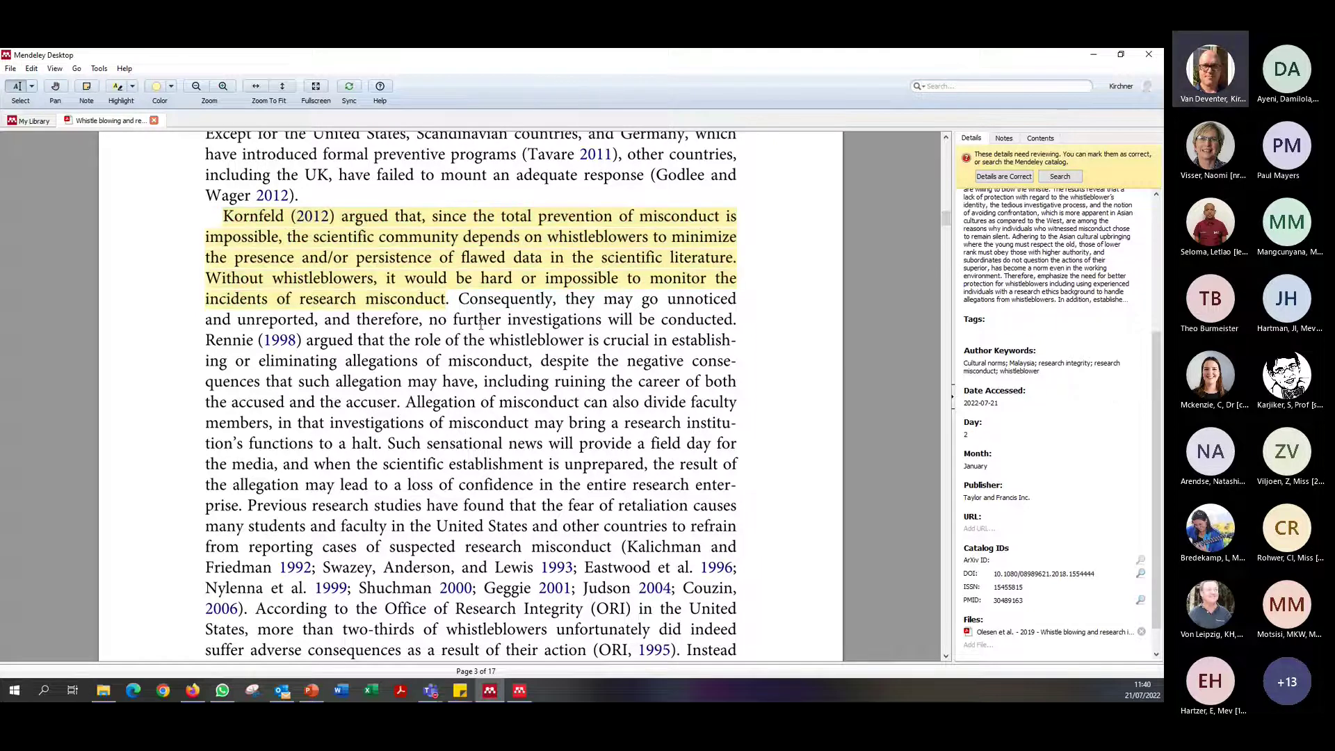
Add a note at the end of the highlighted passage saying that a named person "disagrees with this assertion"
click(86, 86)
click(447, 303)
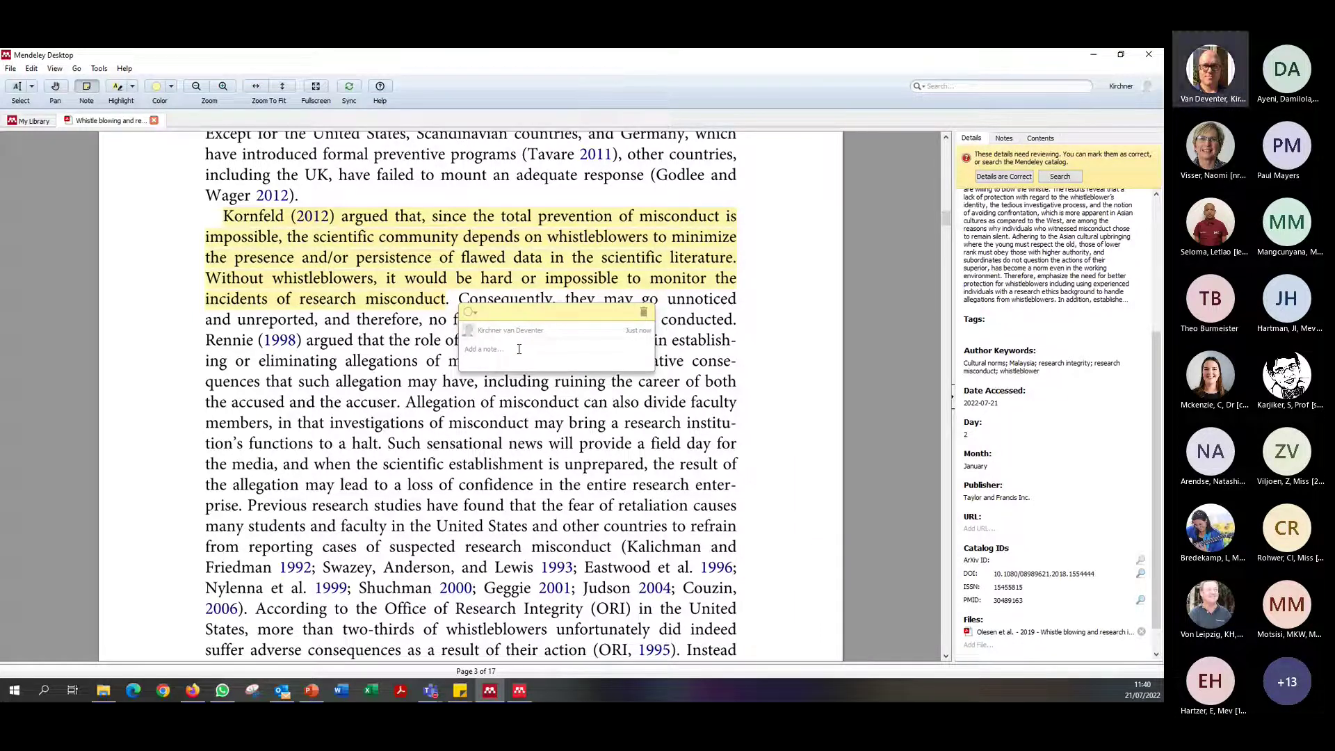
text(Kle)
text(v)
text(in disa)
text(gree)
text(s with this assertion)
click(543, 283)
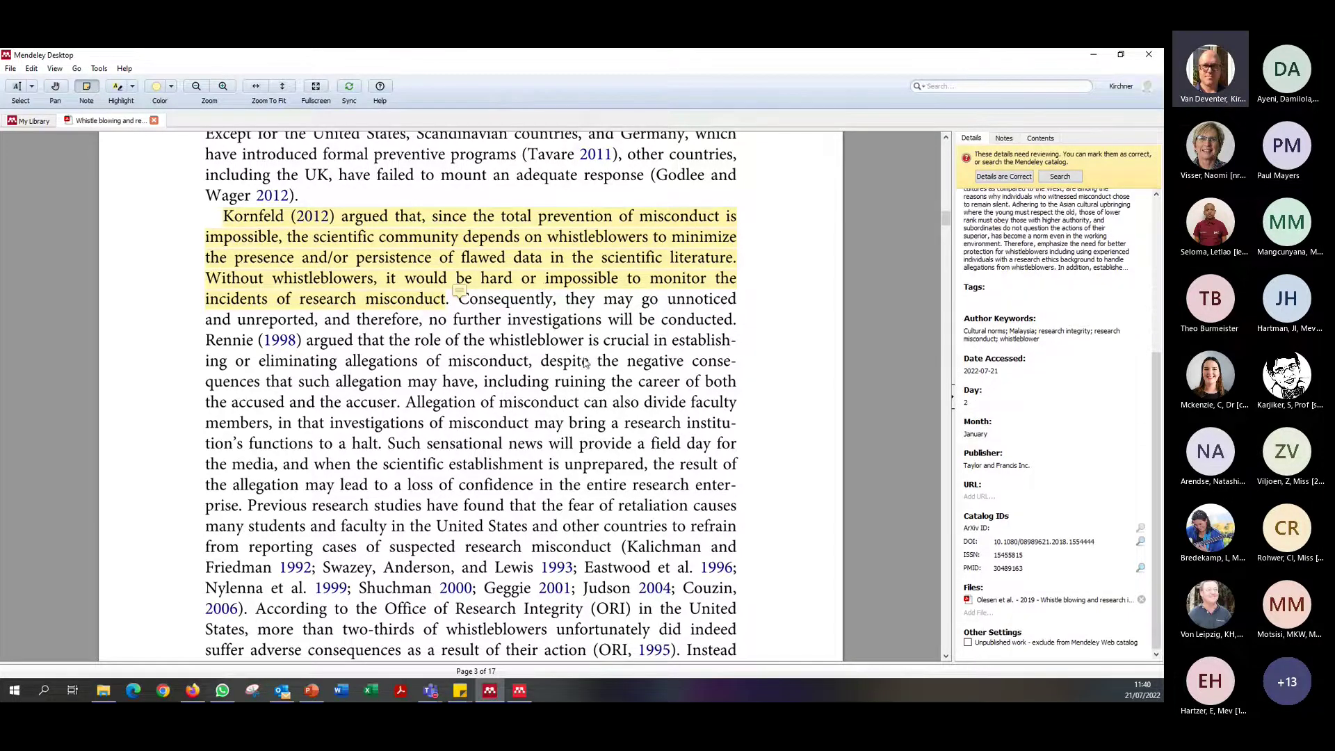
Examine the article's general notes area and private annotations alongside the annotated PDF pages
scroll(651, 342, up, 6)
click(1003, 139)
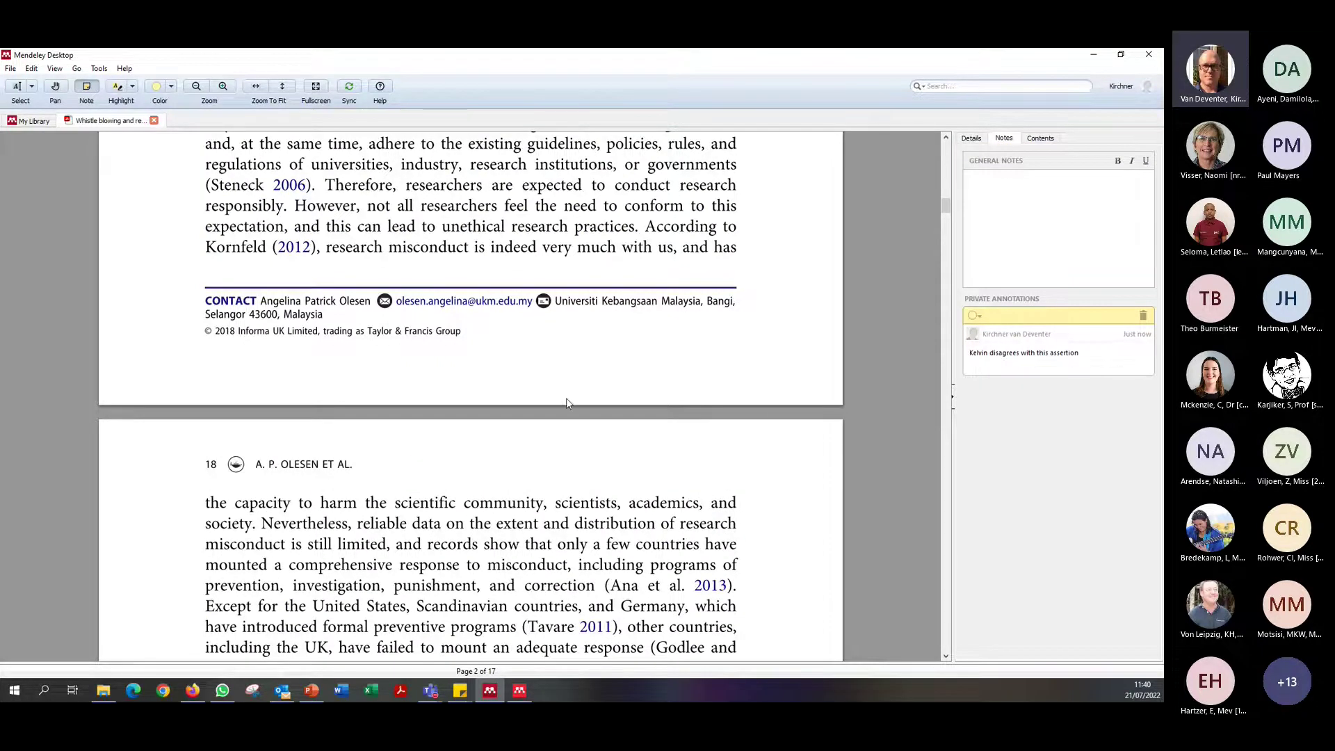
scroll(567, 396, down, 6)
scroll(566, 396, up, 3)
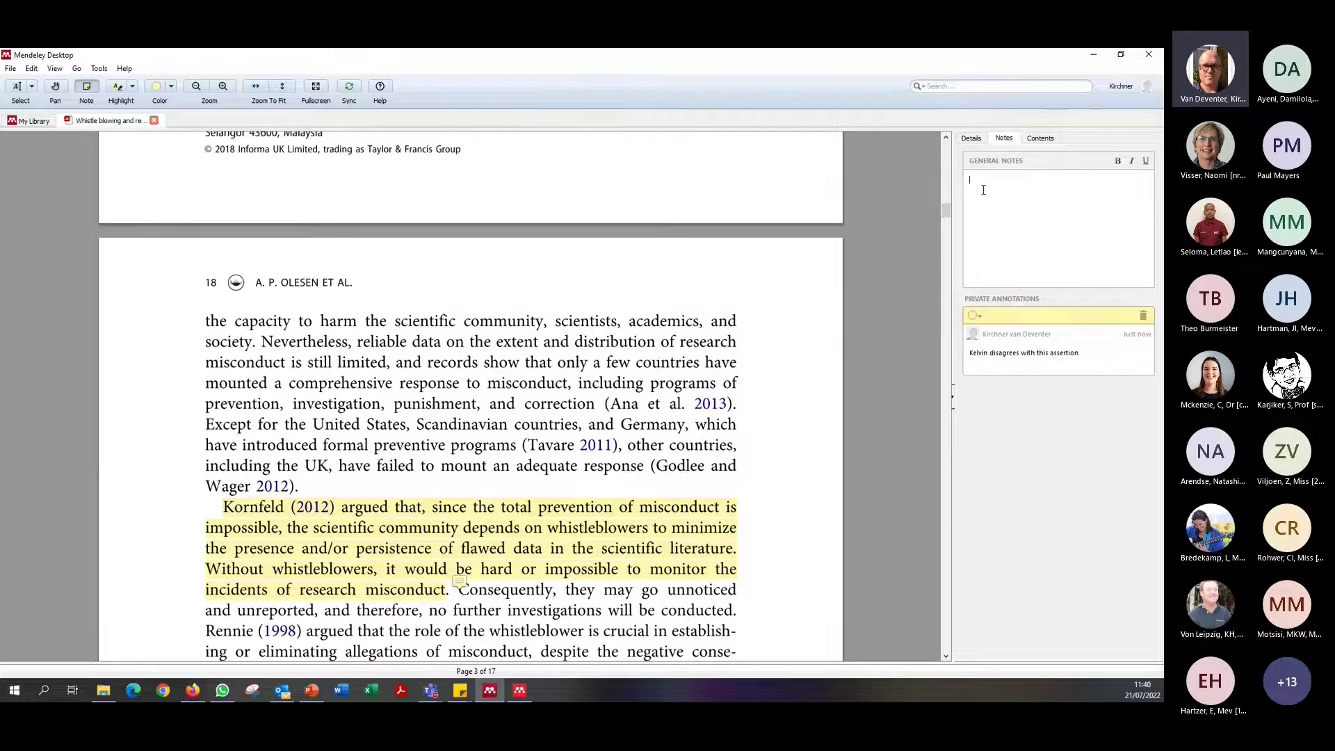
scroll(589, 317, up, 5)
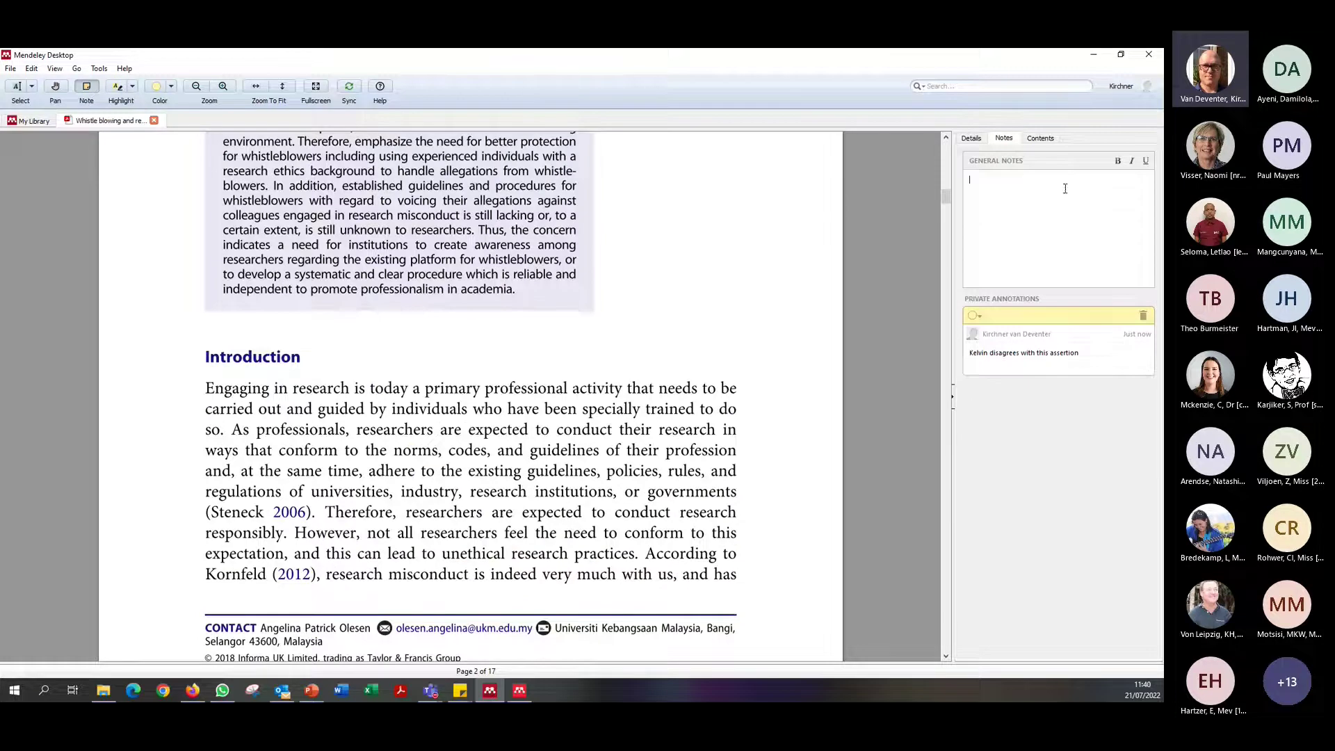
scroll(574, 311, up, 2)
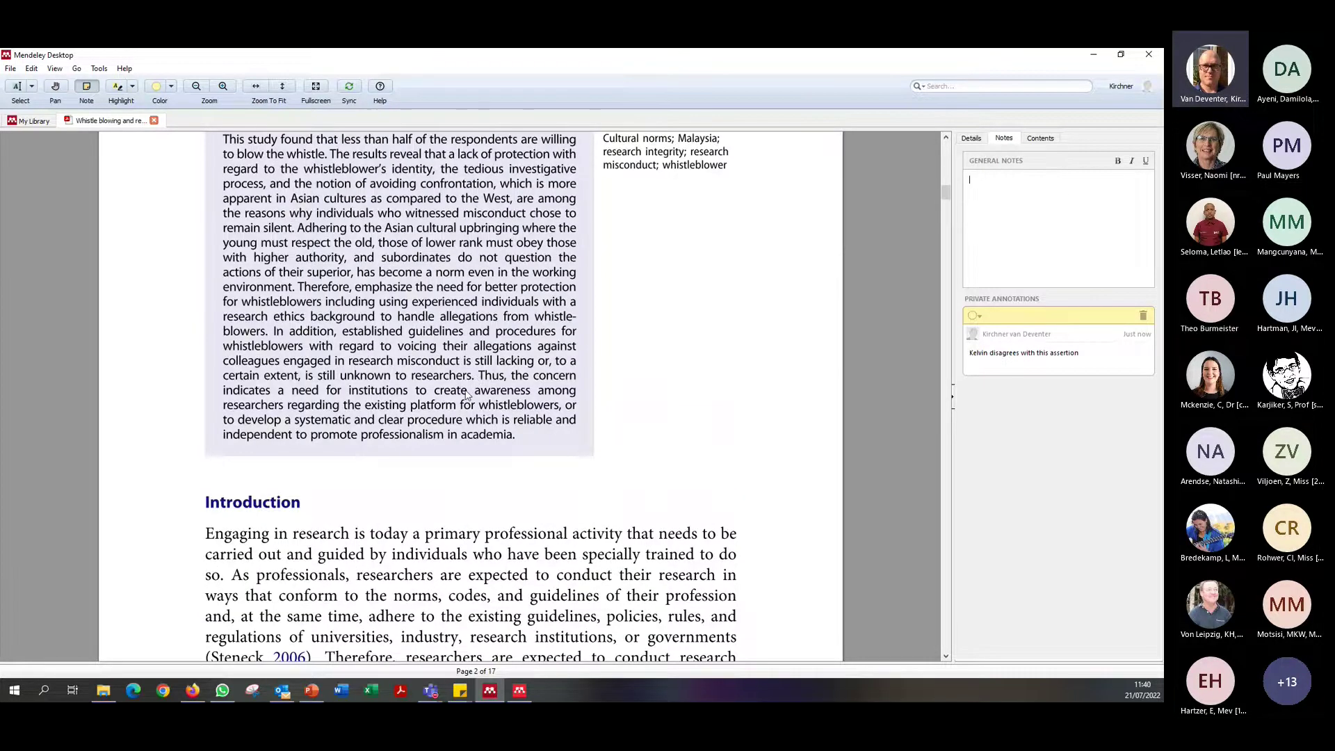
scroll(468, 394, up, 10)
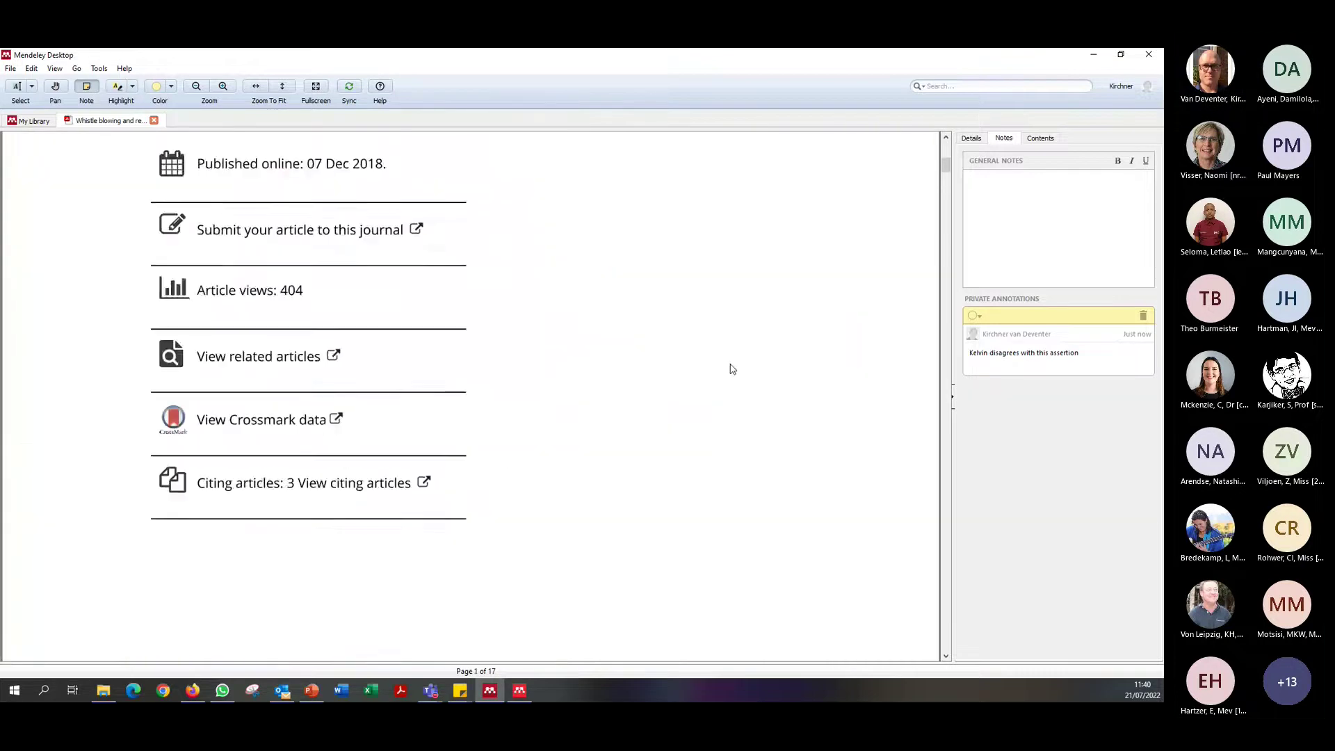
scroll(733, 369, up, 5)
Browse the article's sections through its embedded contents outline, including Limitations, Discussion and Methodology, and close the PDF
click(1040, 138)
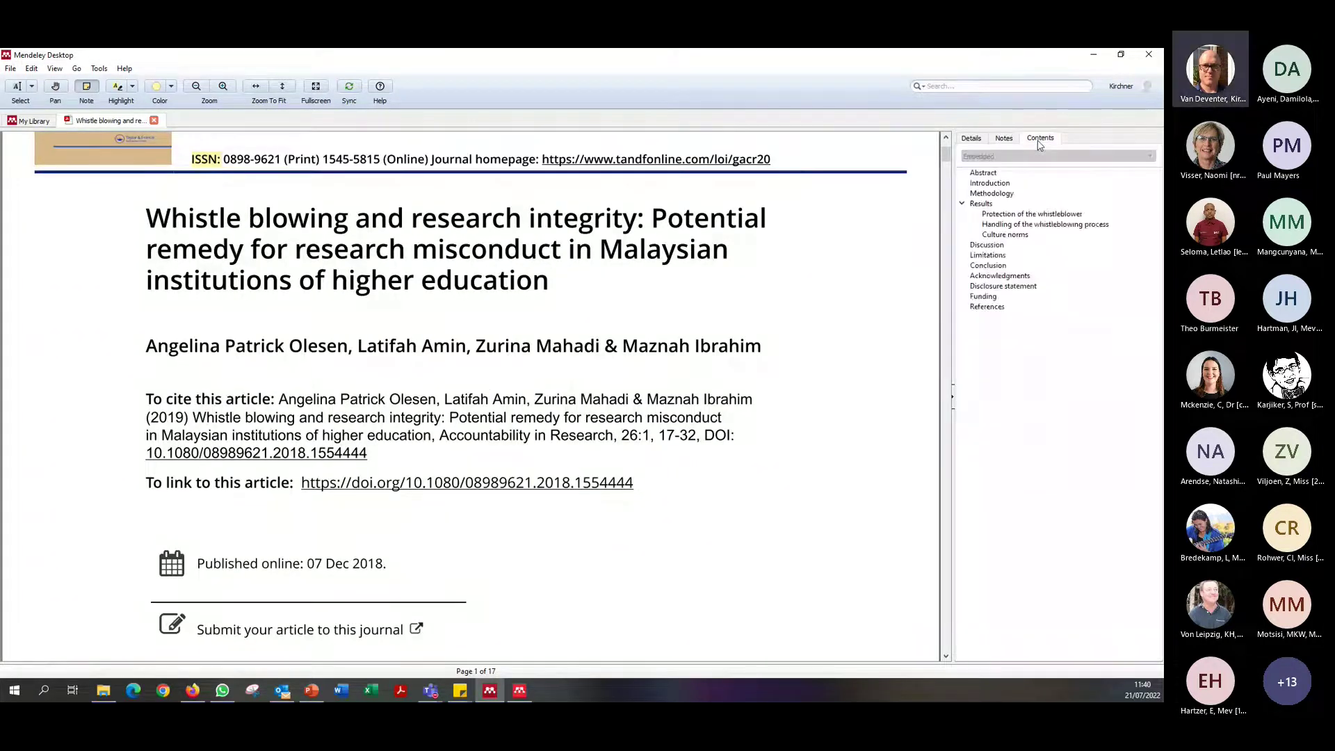
scroll(379, 310, down, 8)
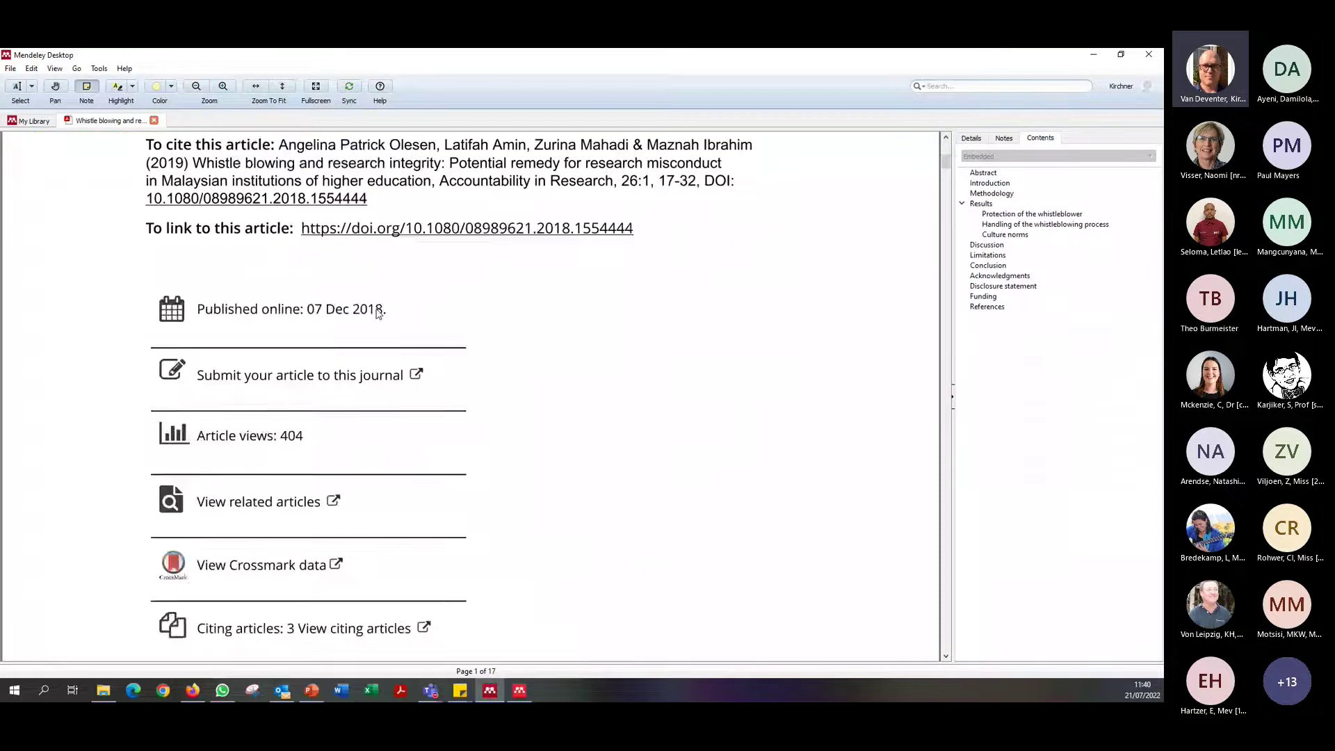
scroll(386, 310, up, 9)
scroll(406, 313, up, 2)
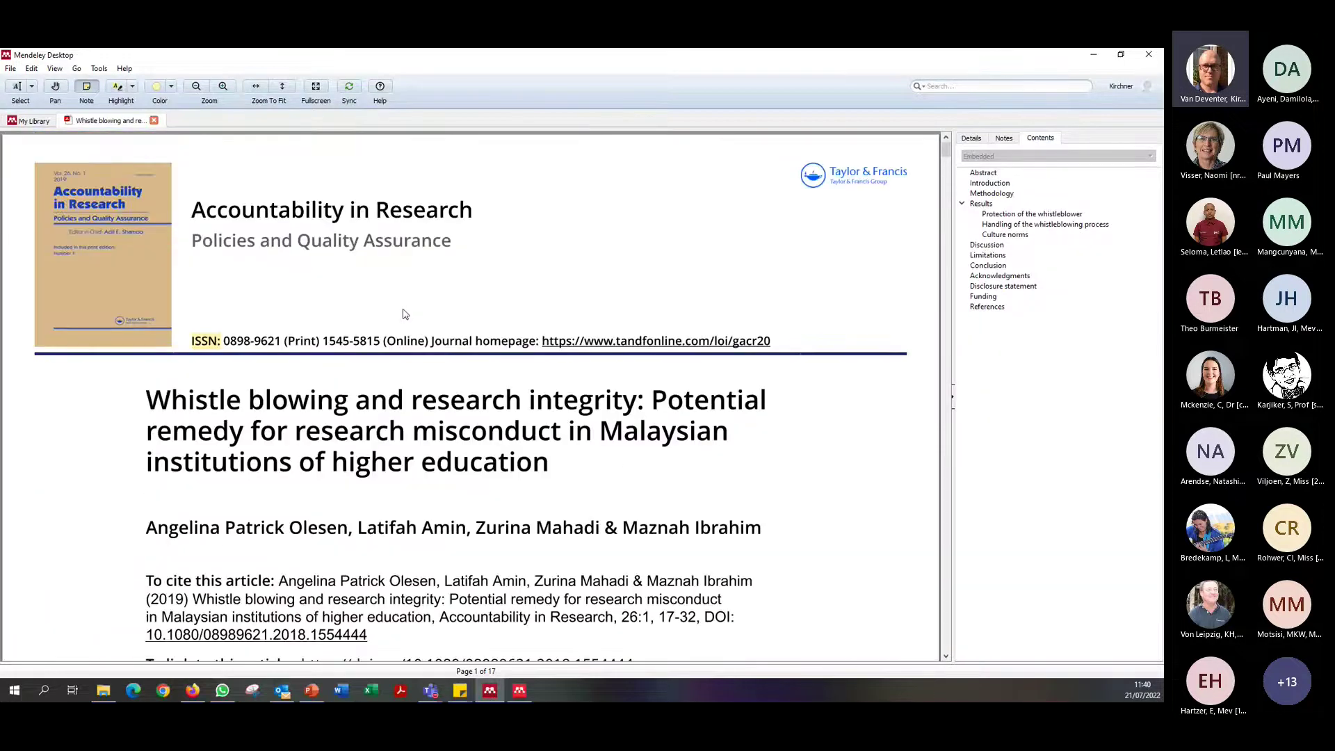
click(1000, 275)
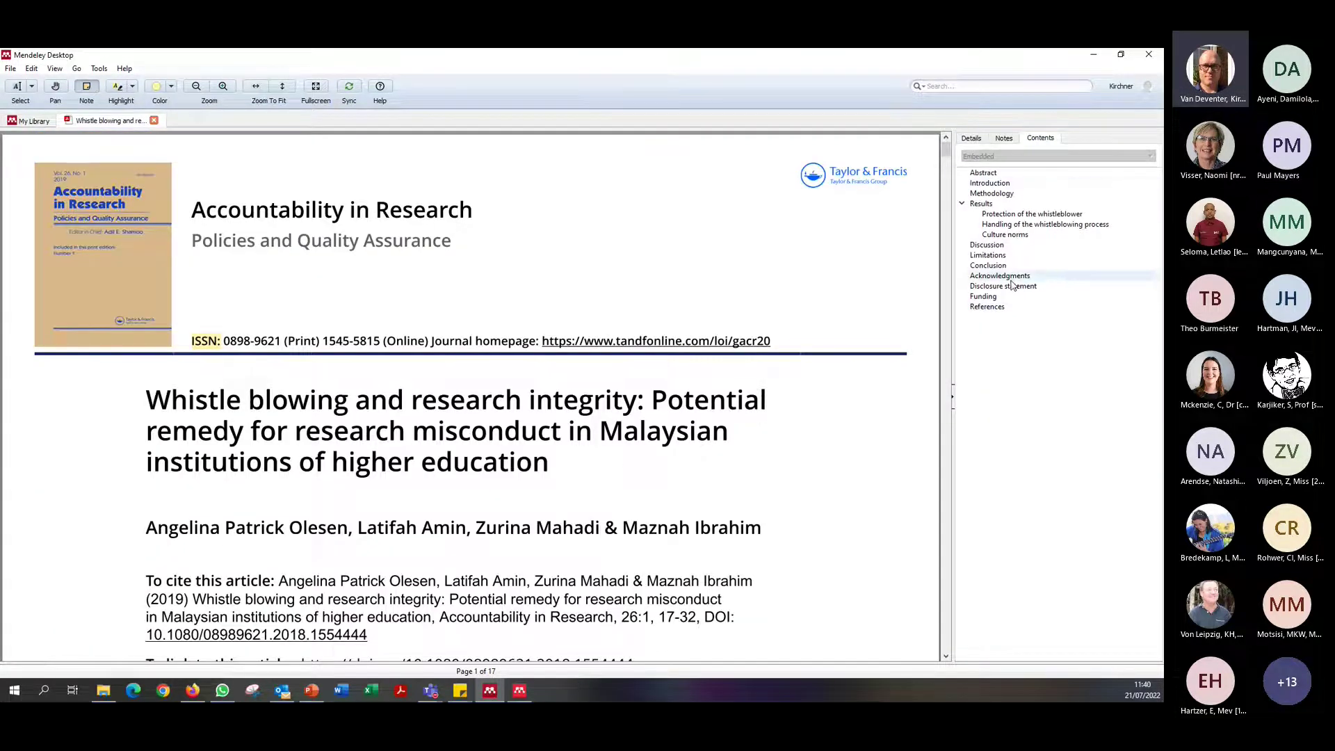
click(988, 265)
click(988, 255)
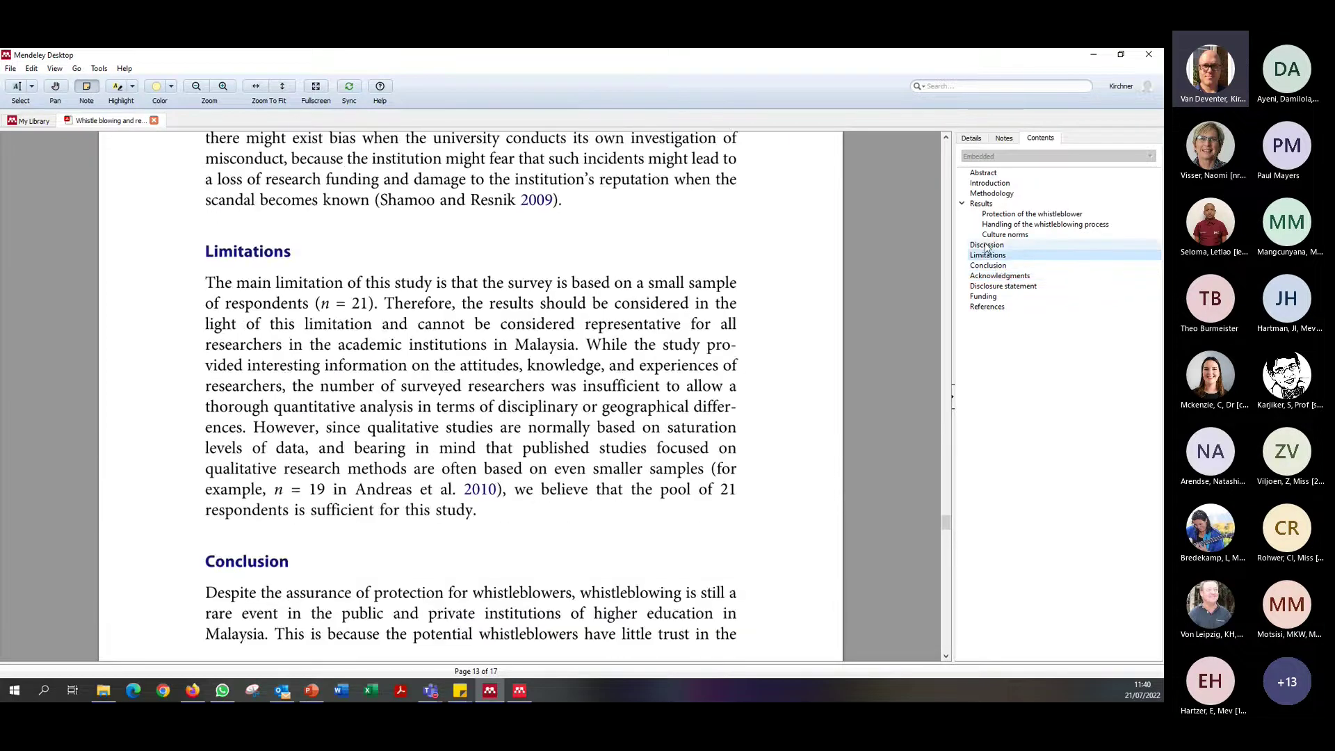
click(987, 244)
click(991, 234)
click(989, 194)
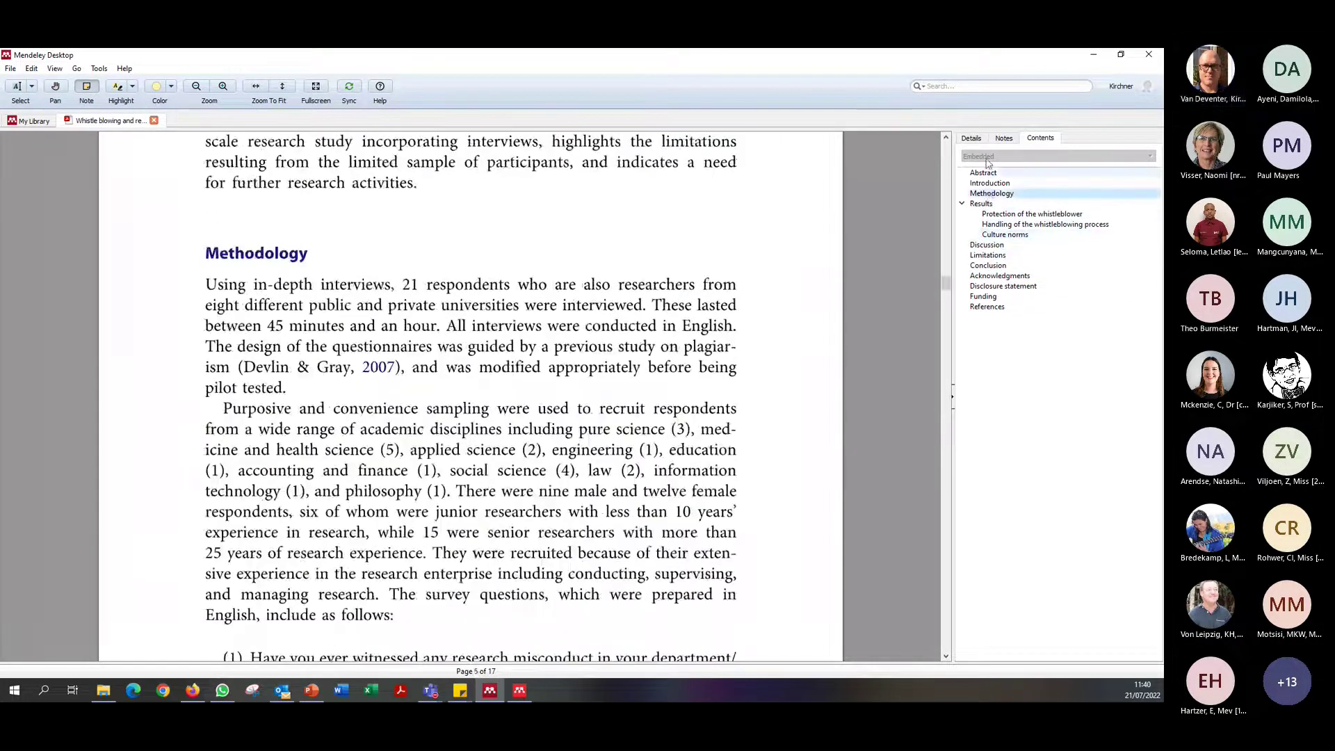
click(975, 139)
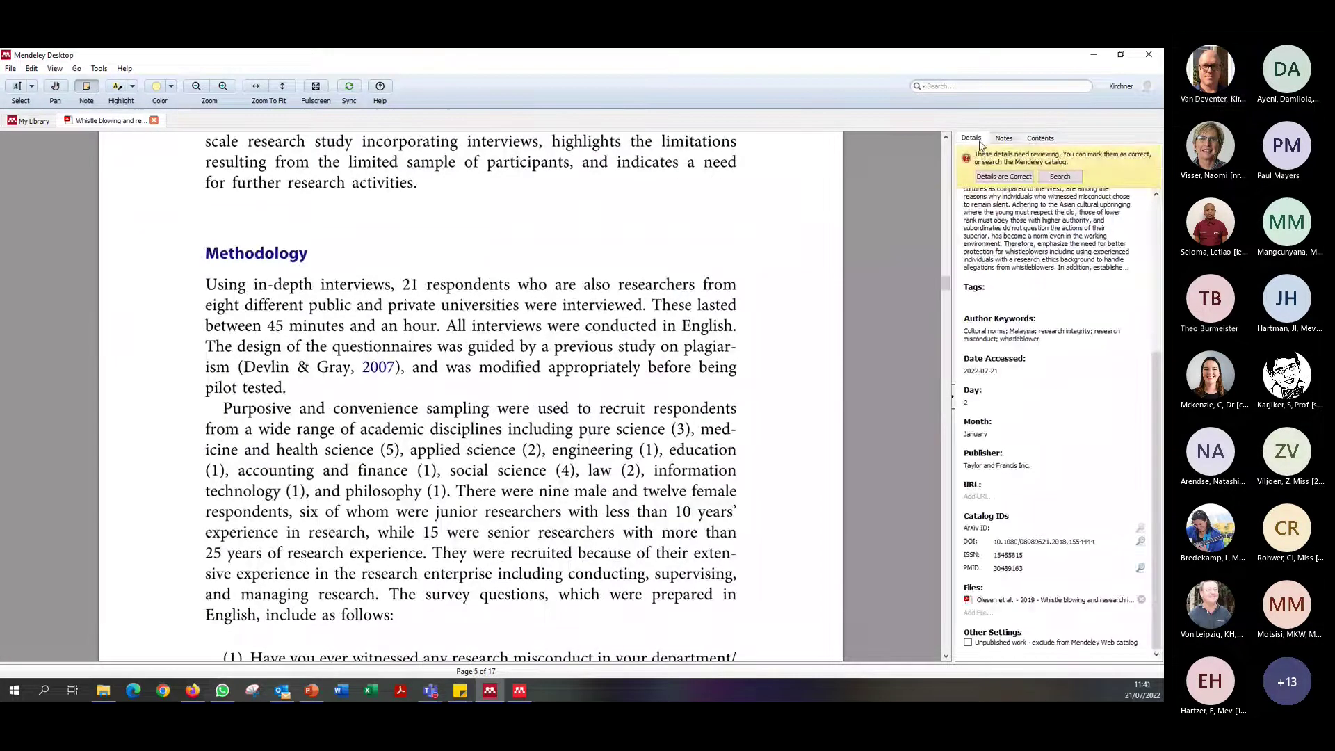
click(154, 120)
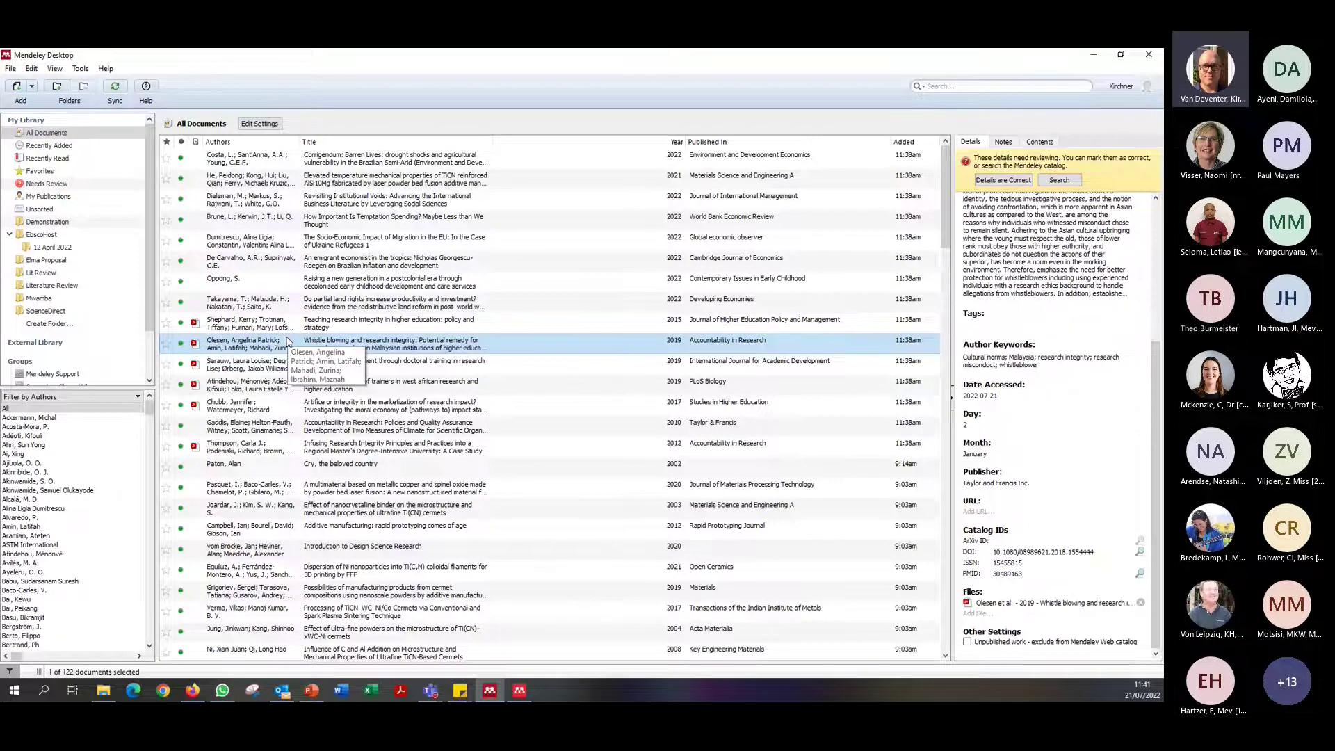
Examine the options for exporting the selected whistle blowing article's PDF with annotations, and leave without exporting
click(11, 71)
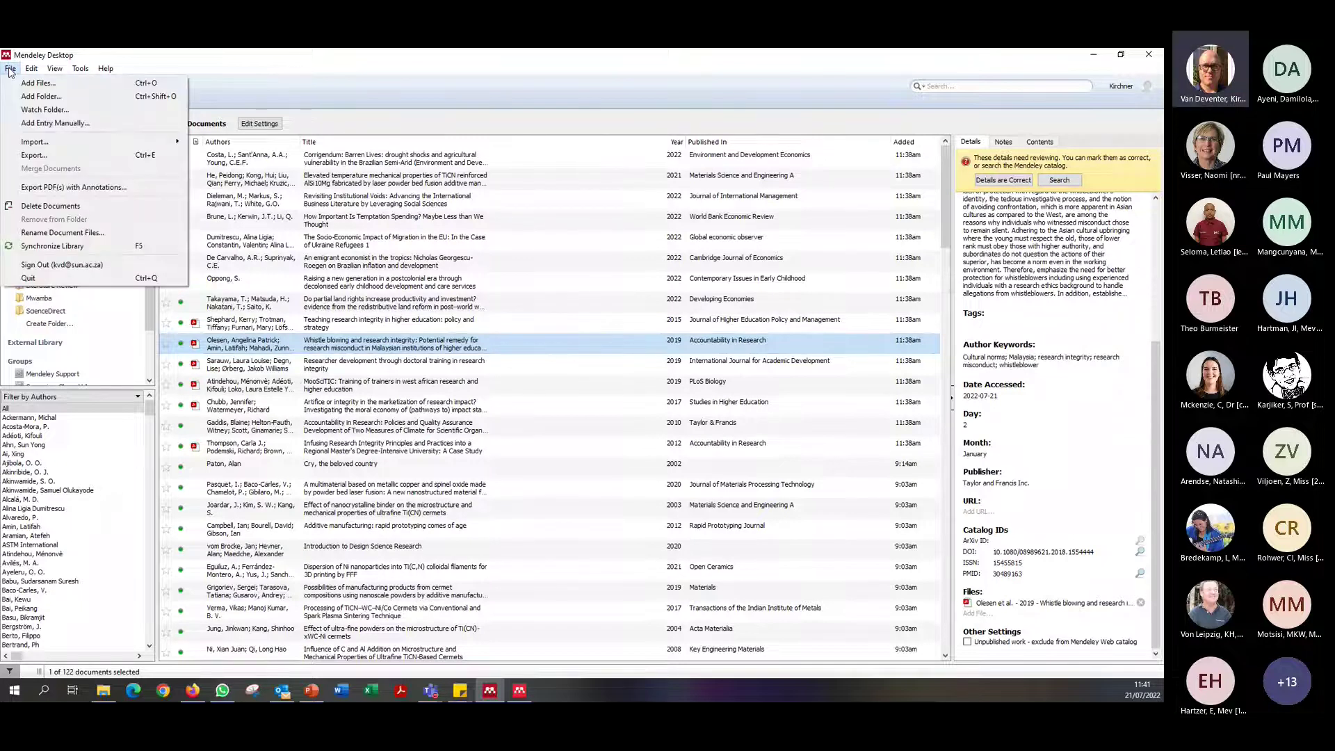
click(73, 188)
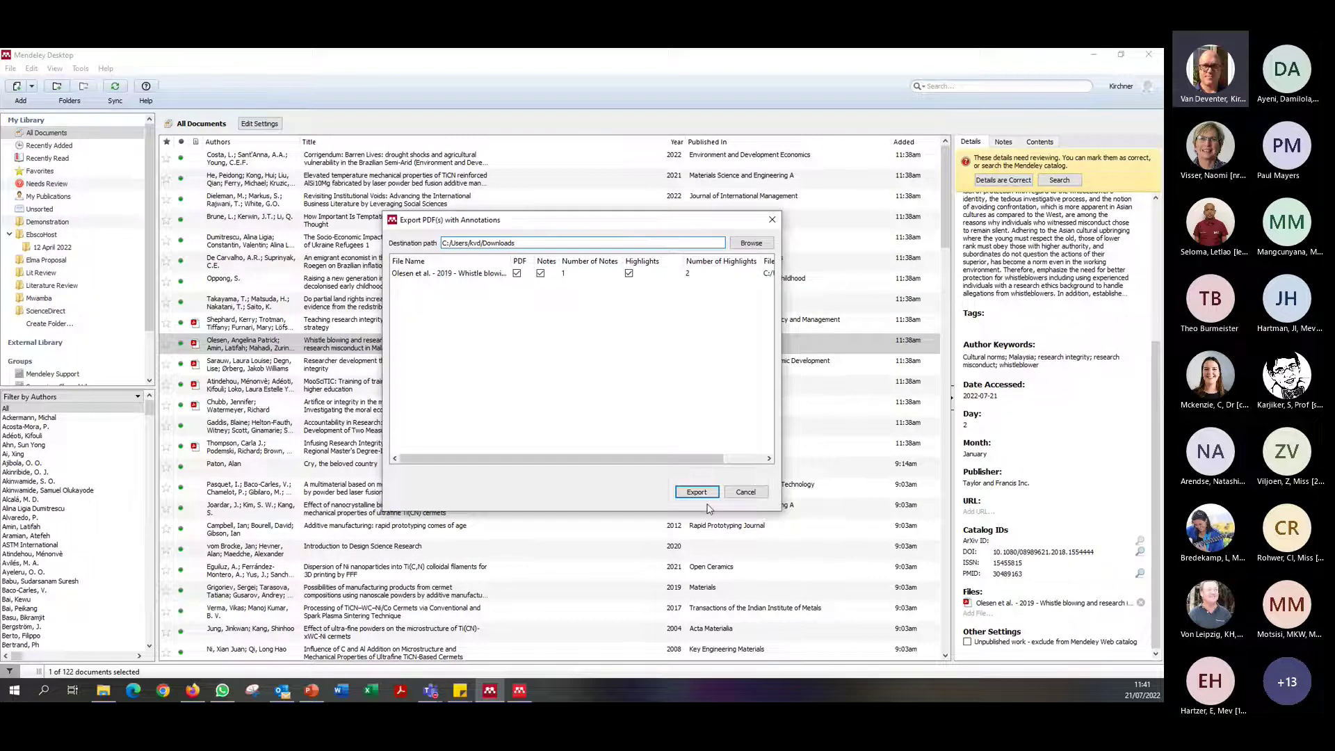
click(745, 492)
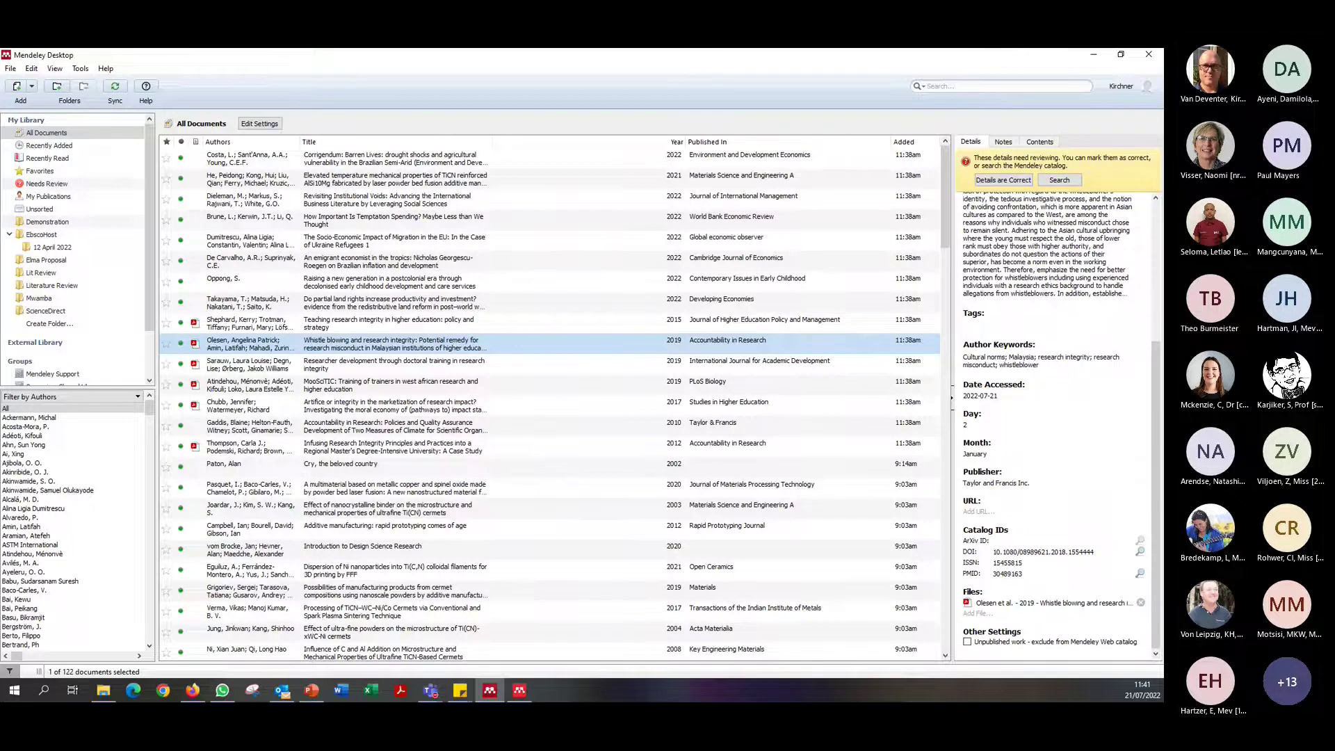
Switch to the presentation and advance to the slide on importing .RIS files through Mendeley Desktop's Add Files
key(alt+Tab)
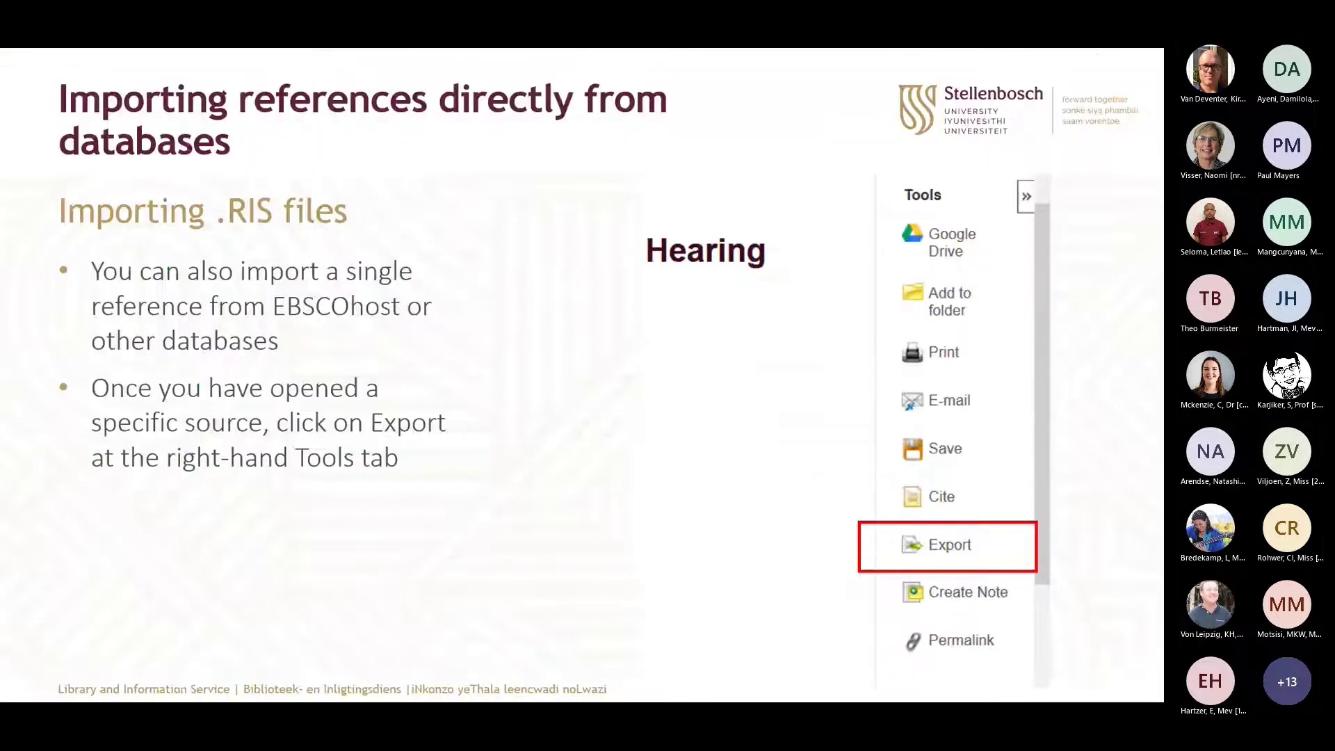
click(559, 539)
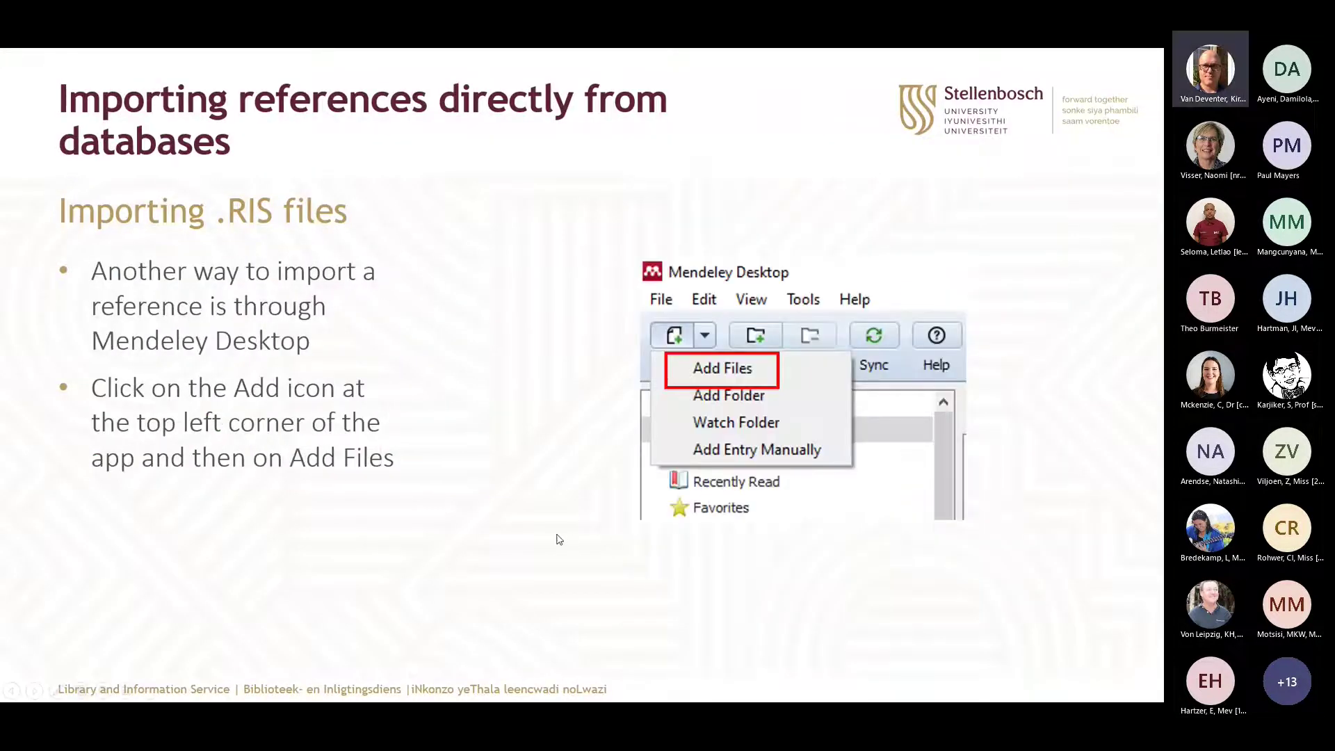
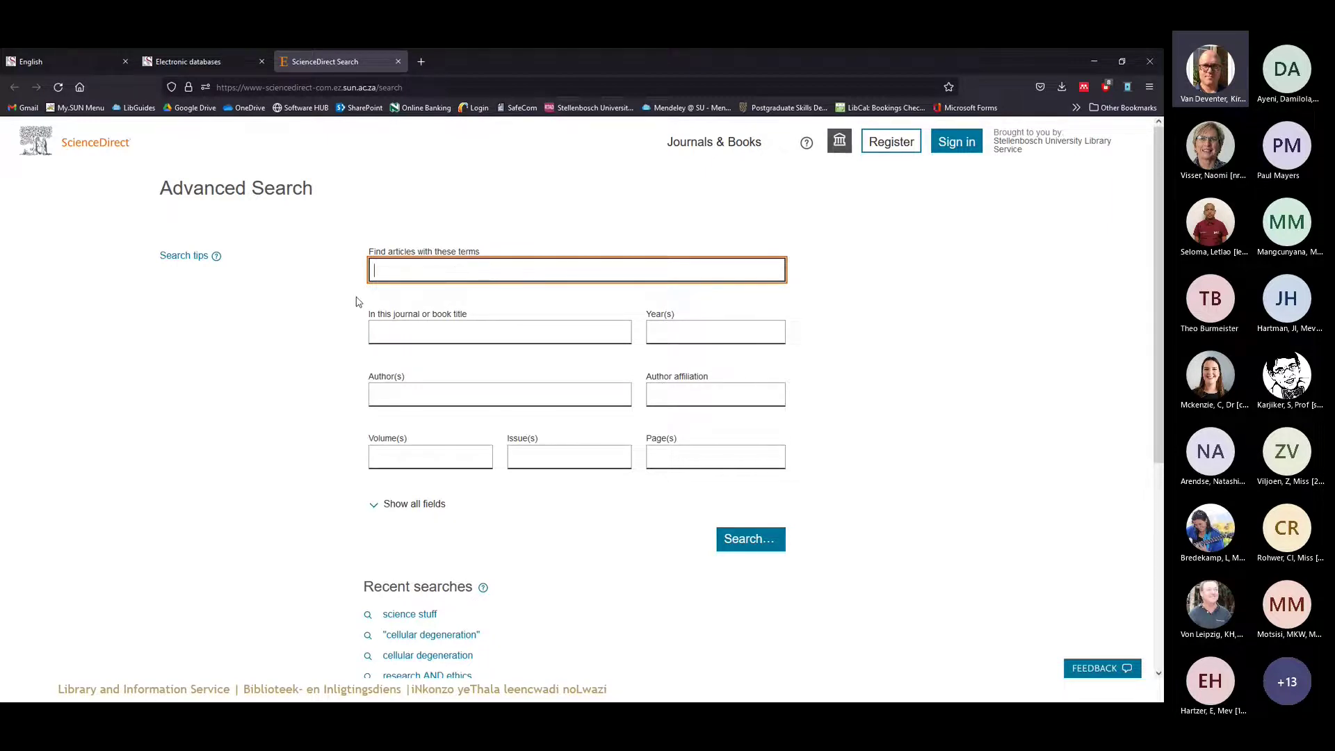
Search ScienceDirect for articles with the exact phrase "computer security"
click(267, 344)
click(483, 270)
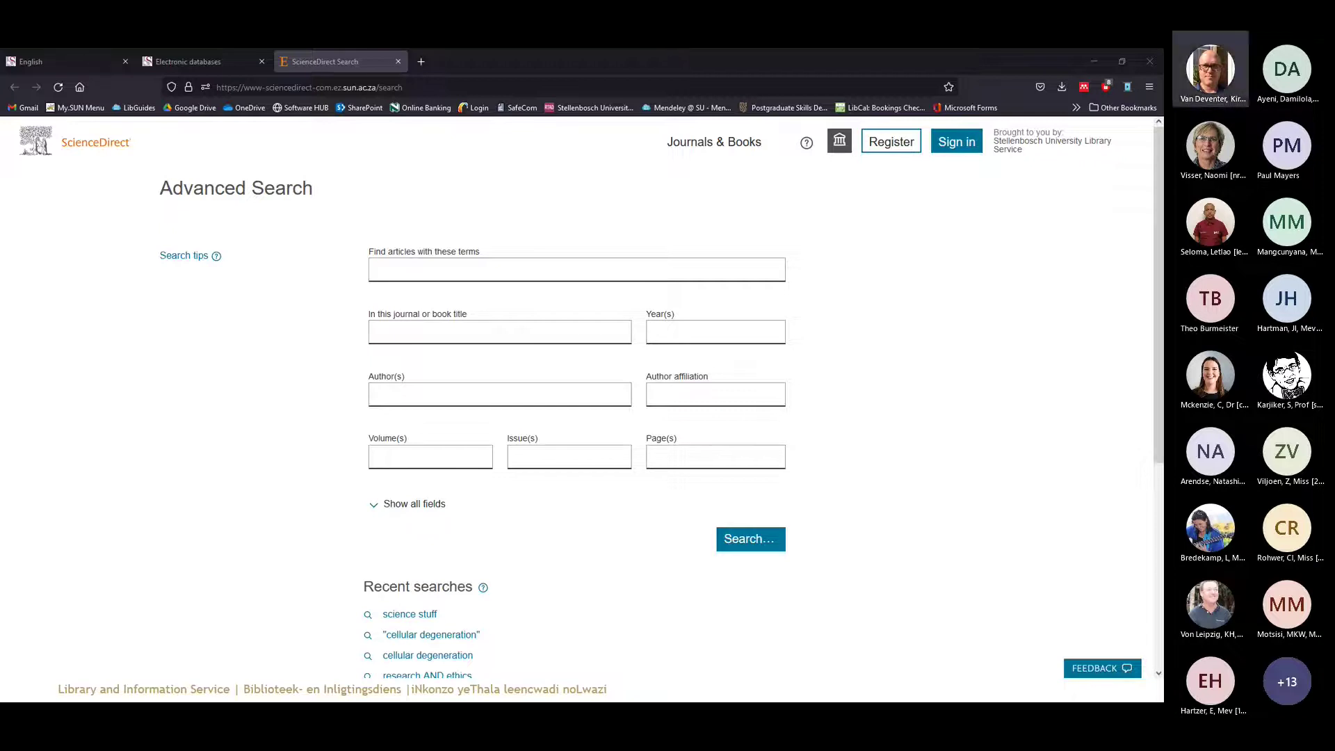
click(422, 261)
click(416, 260)
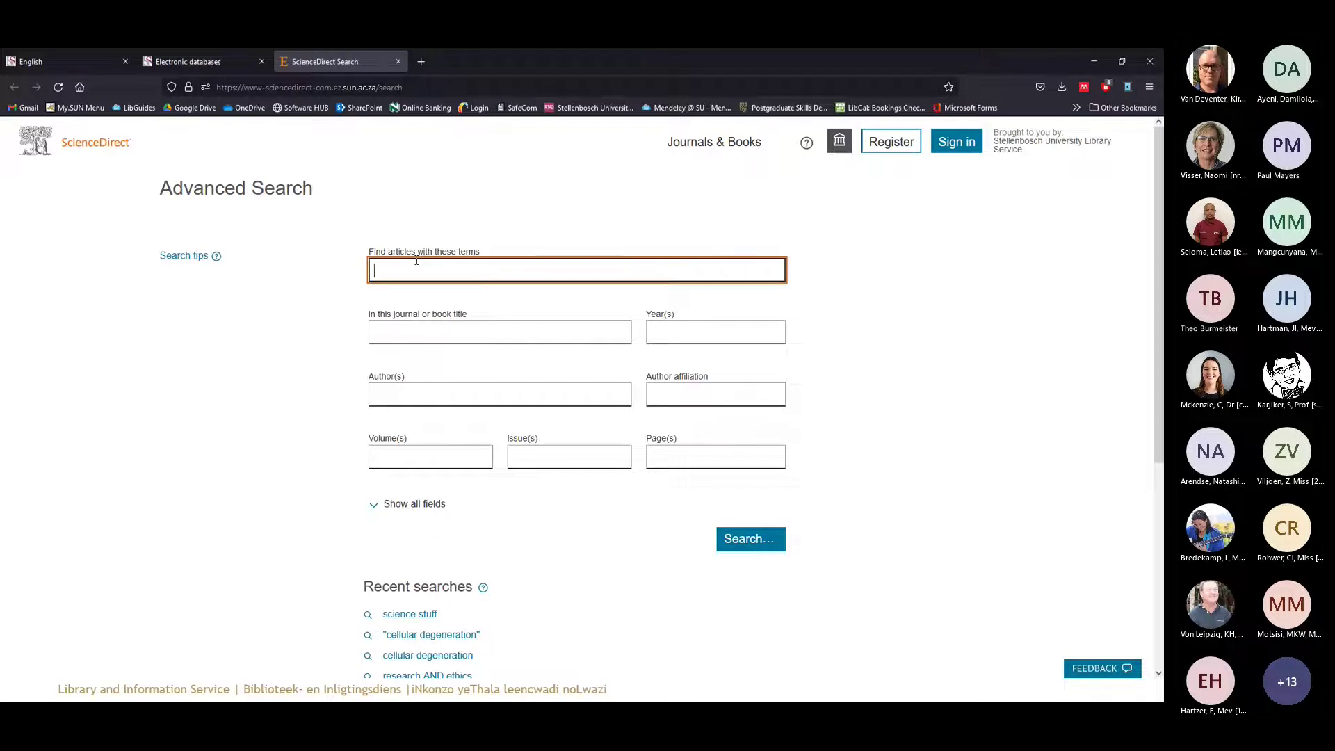
text("computer security)
click(745, 543)
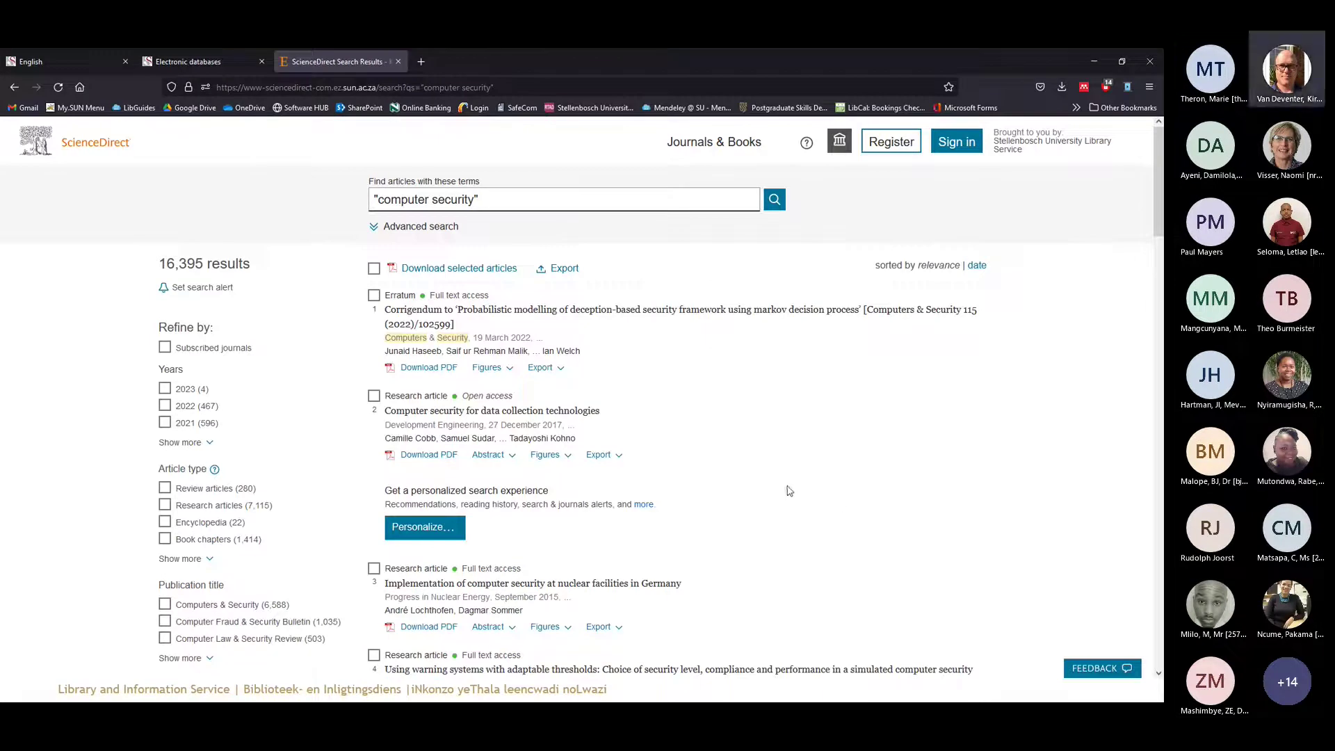
Browse the search results and review the references the Mendeley Web Importer offers for the page, without adding any
scroll(782, 477, down, 20)
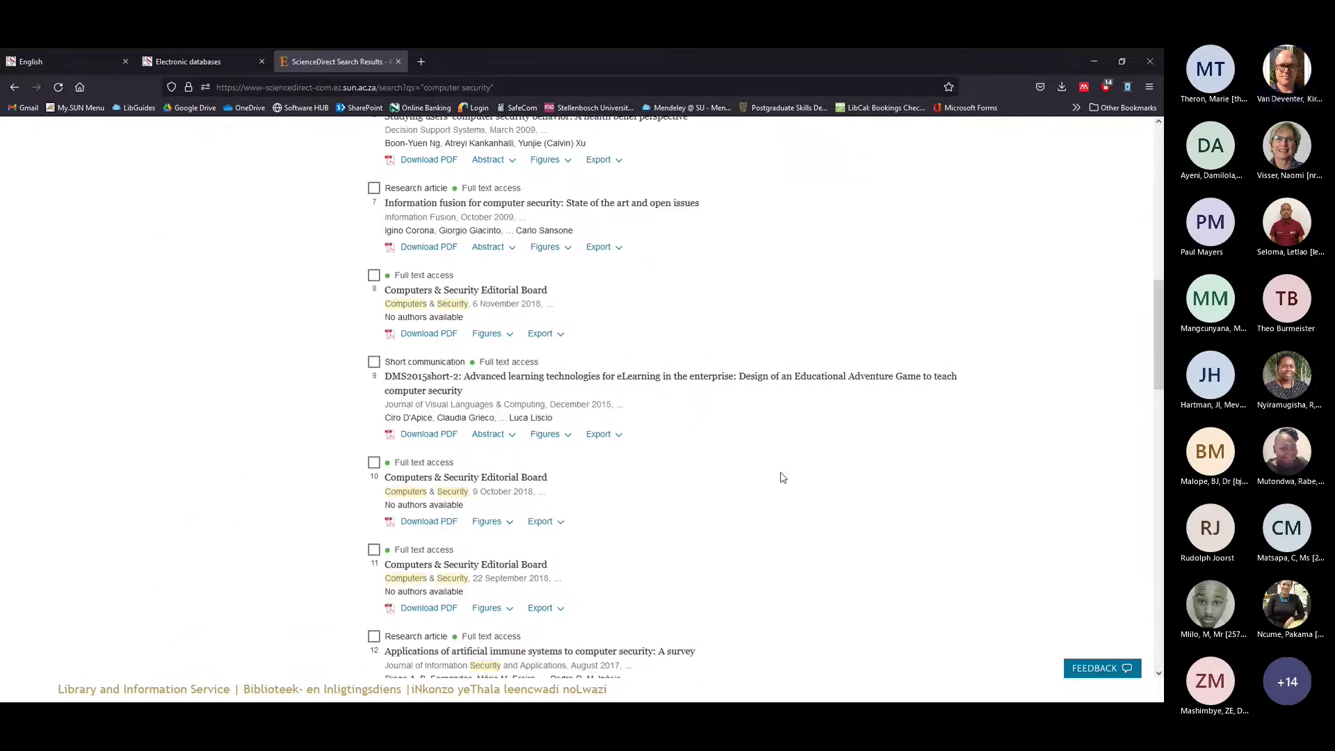
scroll(776, 476, down, 3)
middle_click(768, 471)
scroll(768, 470, up, 20)
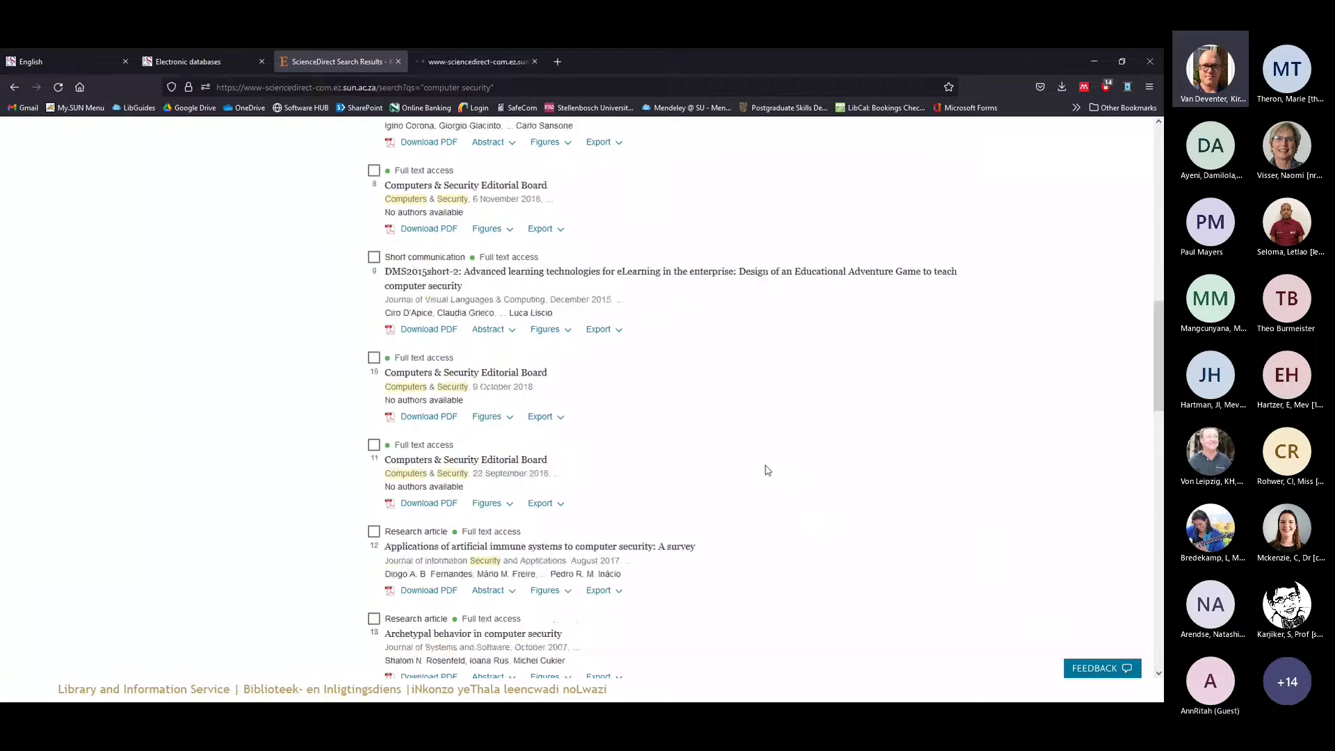
scroll(757, 459, up, 2)
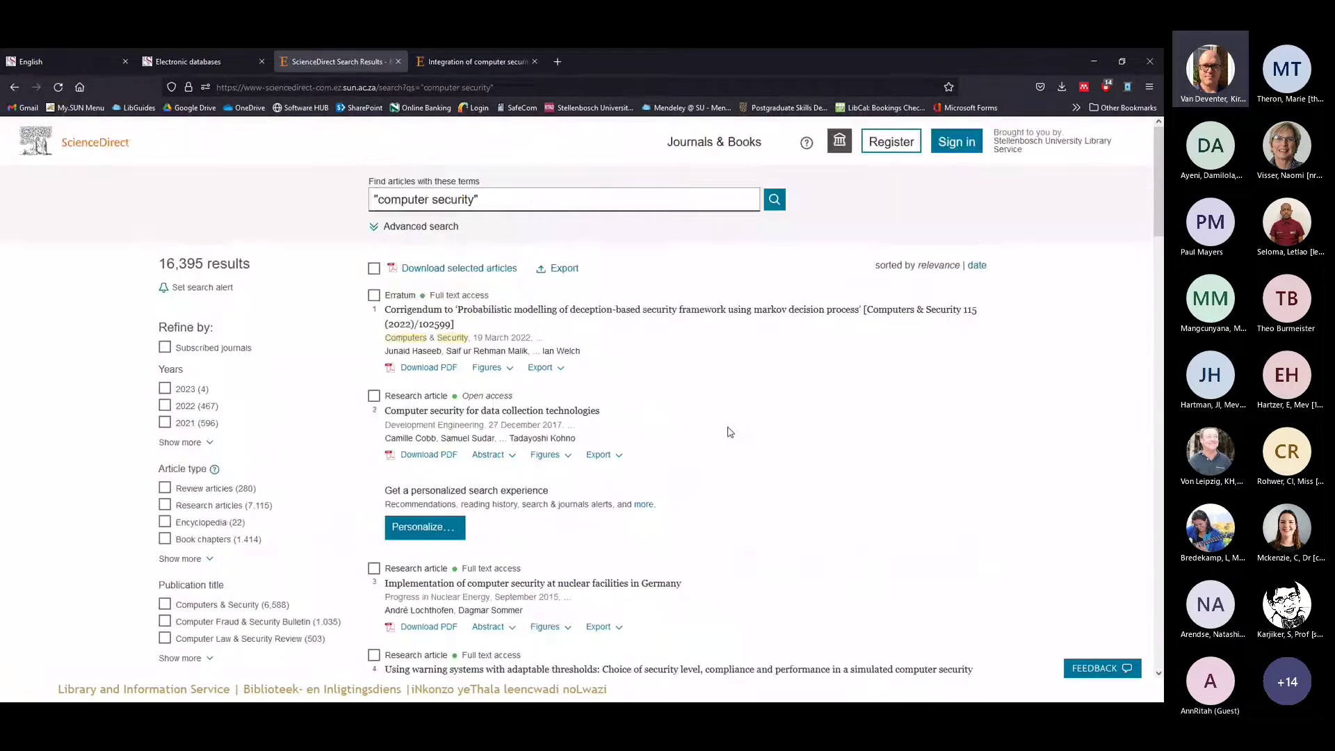
click(1084, 89)
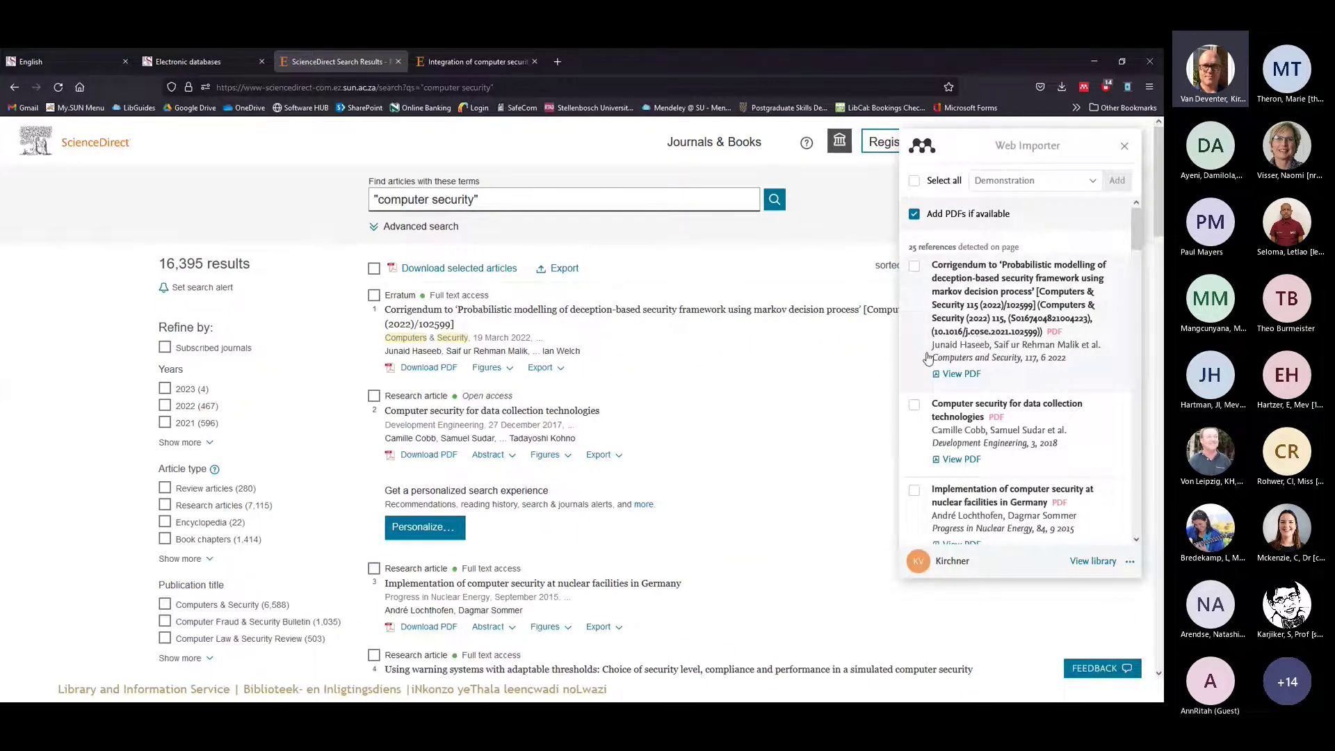
scroll(927, 358, down, 20)
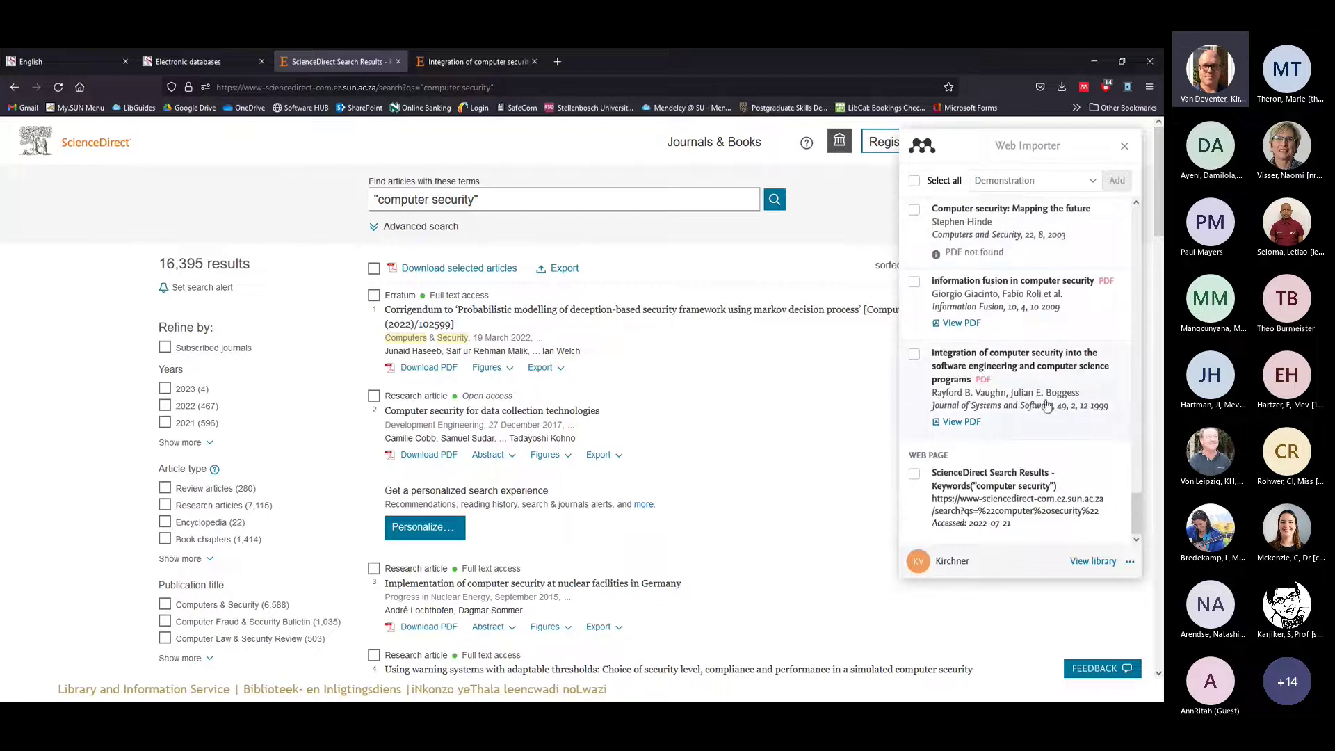
scroll(1047, 405, up, 20)
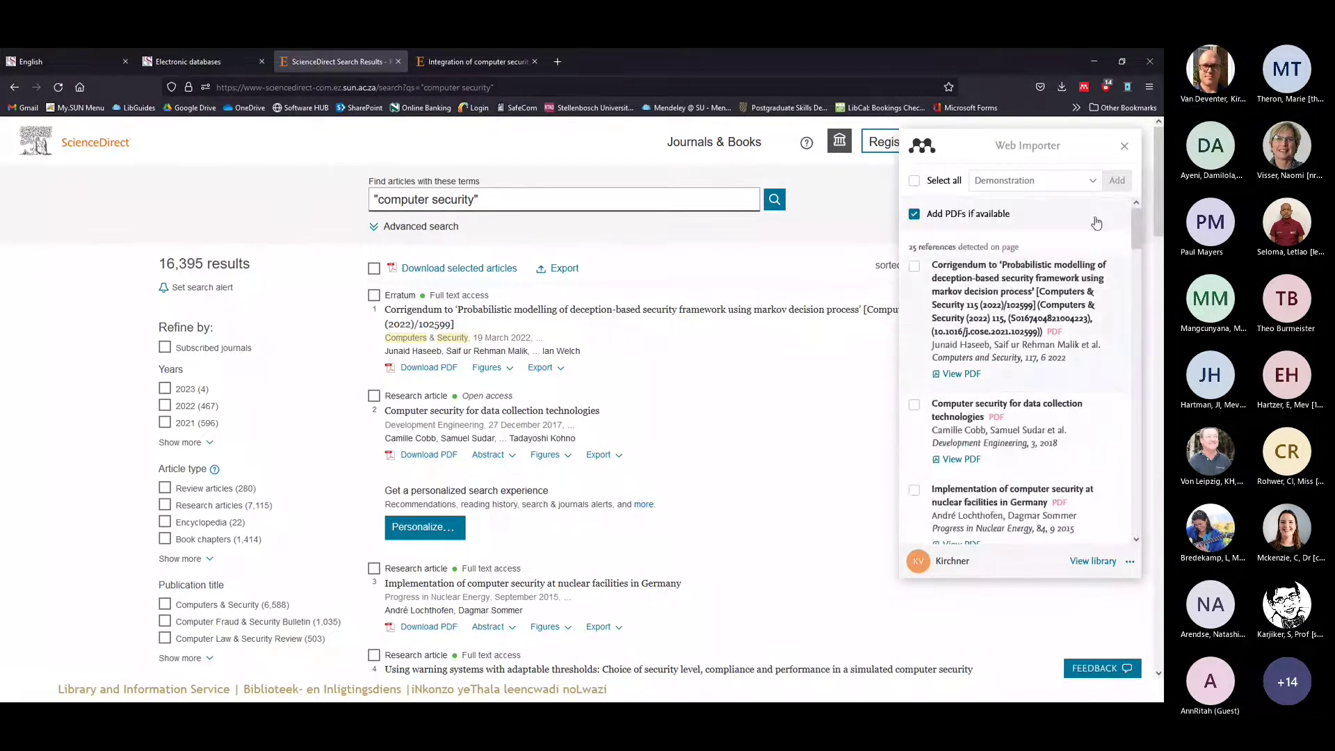
click(1123, 147)
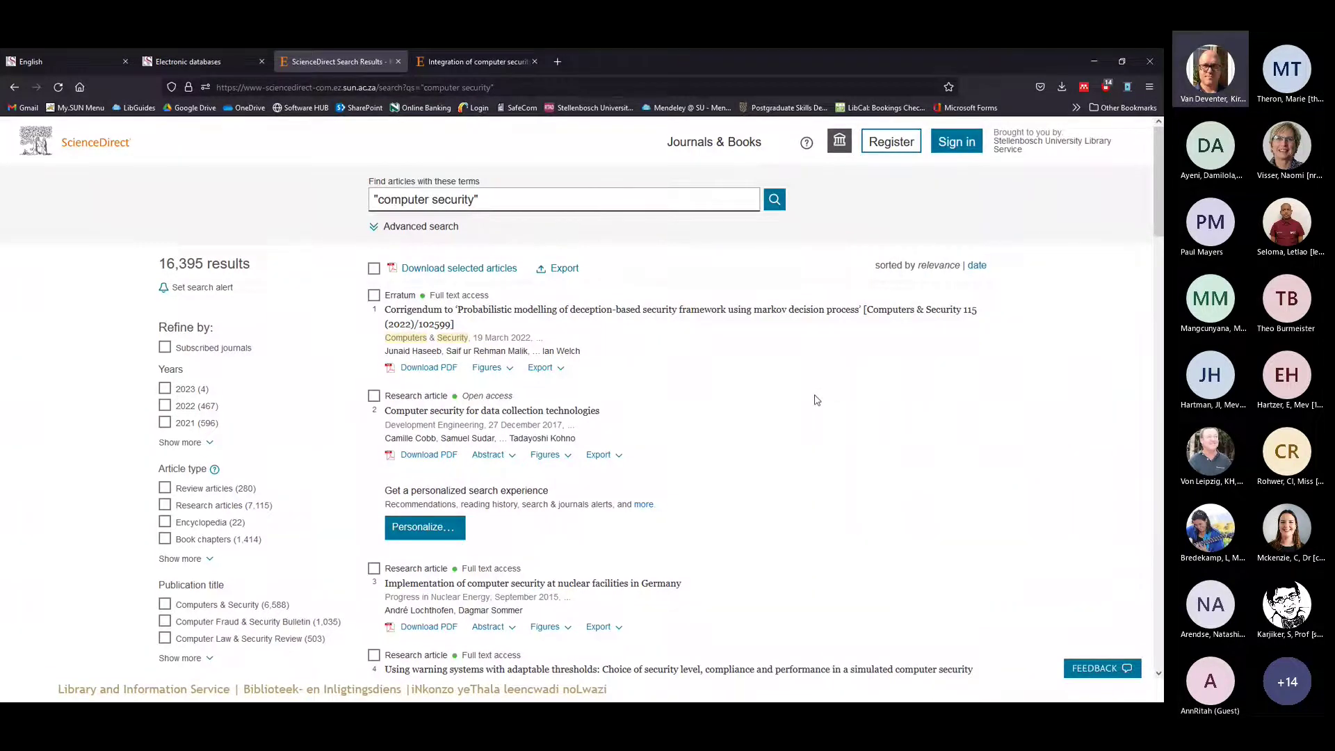
Select search results 1, 2, 4, 5, 8, 9 and 10 for export
click(374, 297)
click(374, 396)
scroll(396, 381, down, 3)
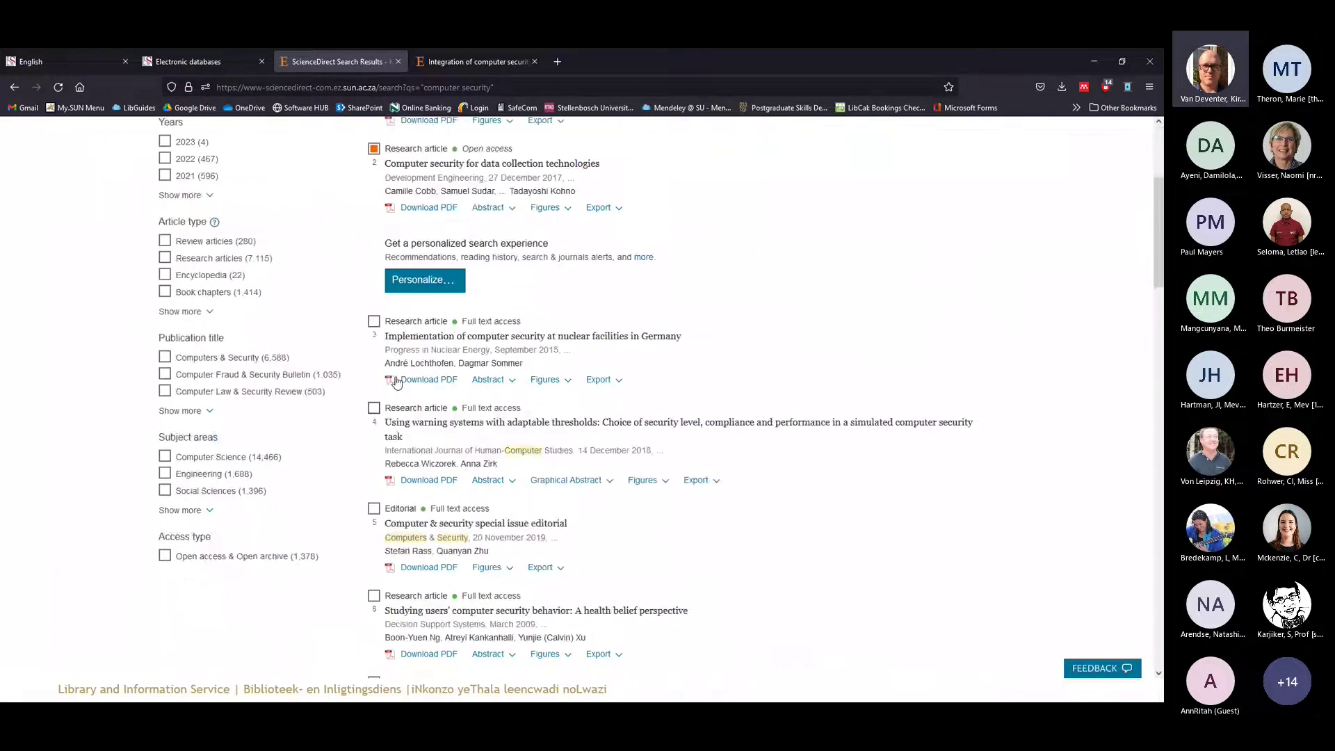
click(374, 409)
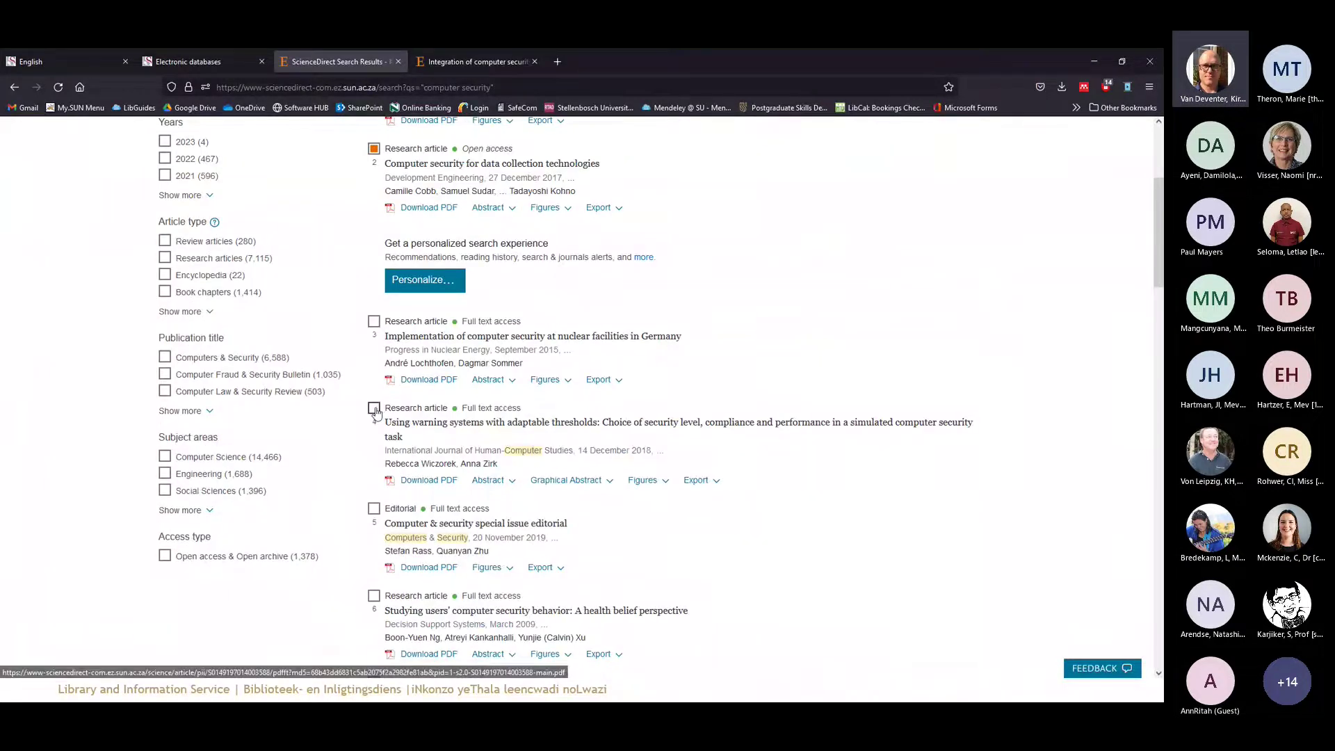
click(374, 509)
scroll(372, 516, down, 5)
click(374, 399)
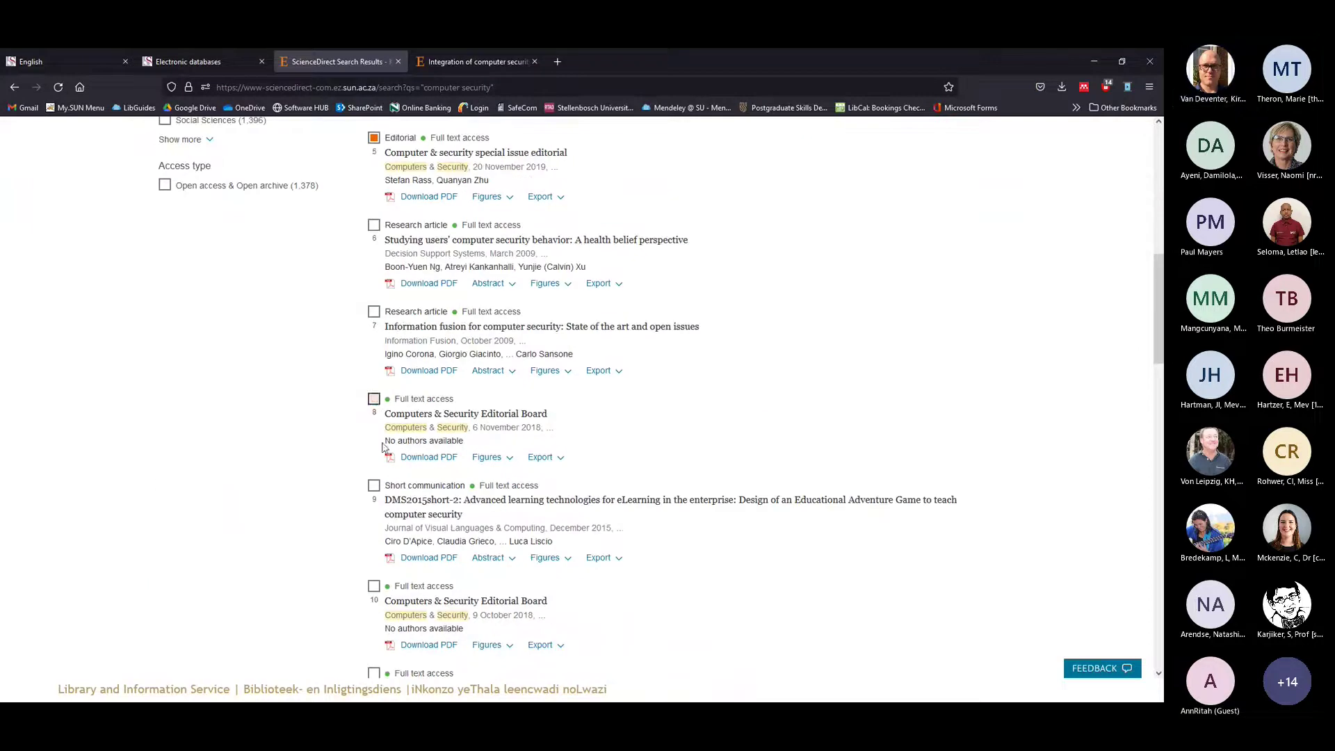
click(373, 485)
scroll(372, 493, down, 3)
click(374, 400)
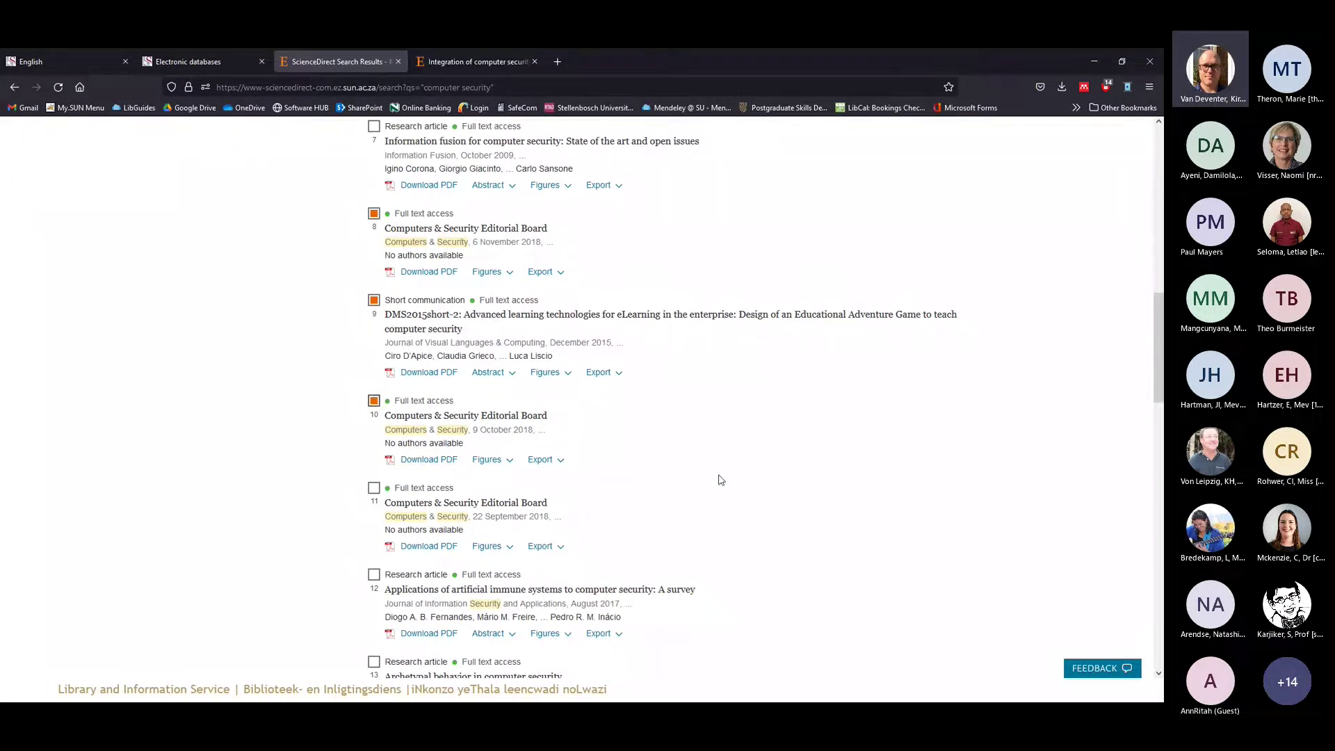
Export the selected citations in RIS format and open the downloaded file to import them into Mendeley Desktop
scroll(720, 480, up, 12)
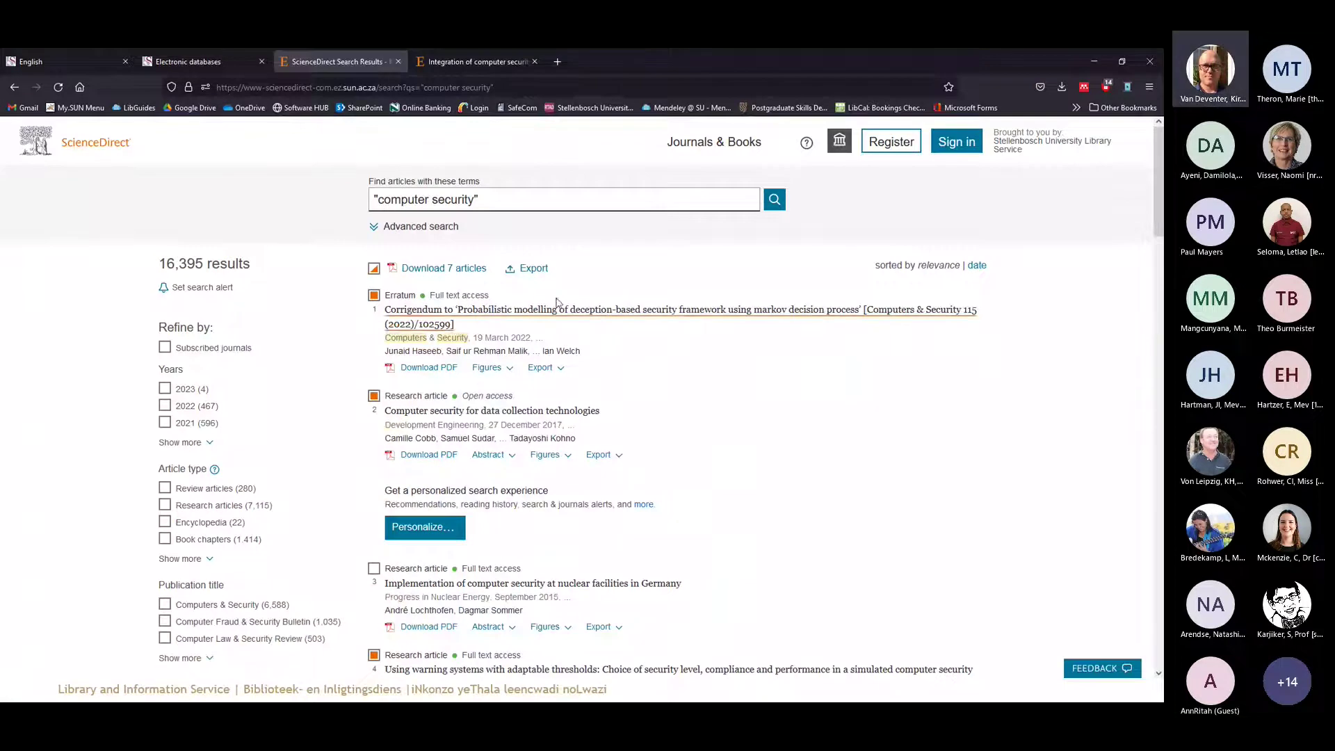
click(534, 269)
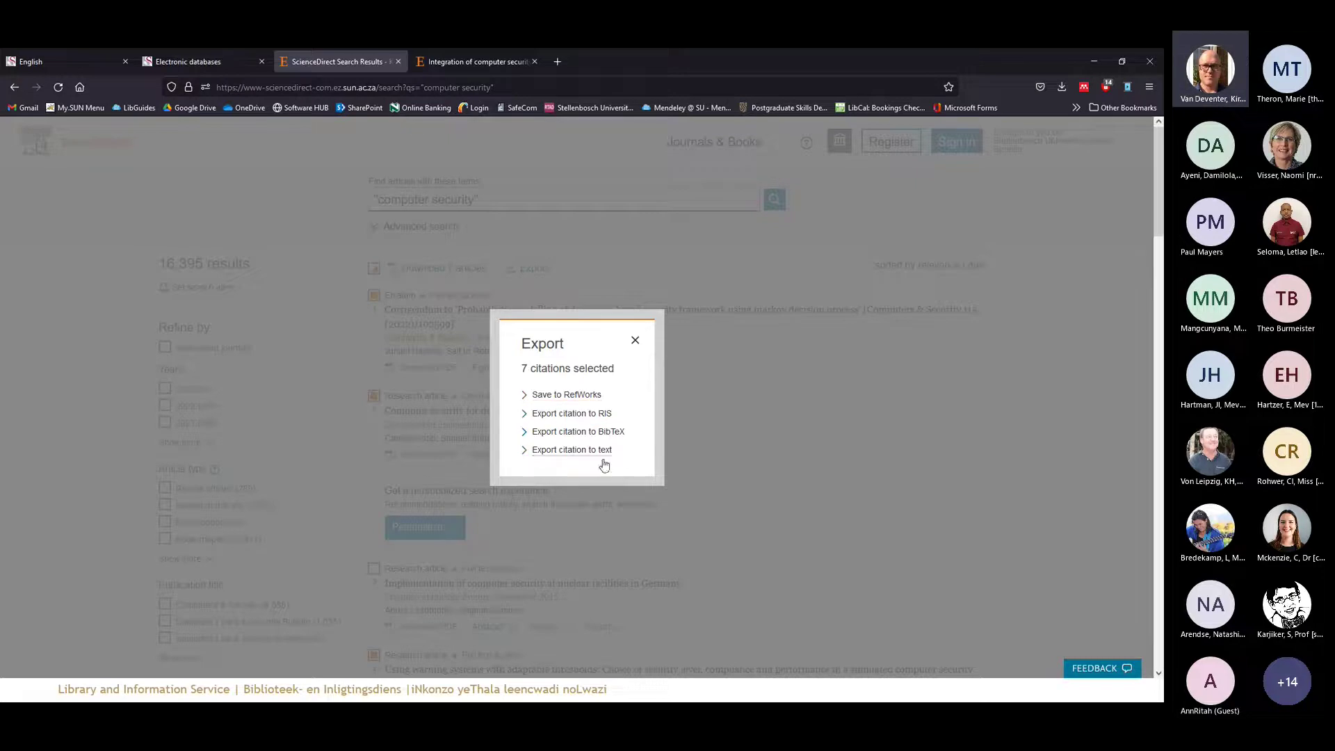
click(589, 414)
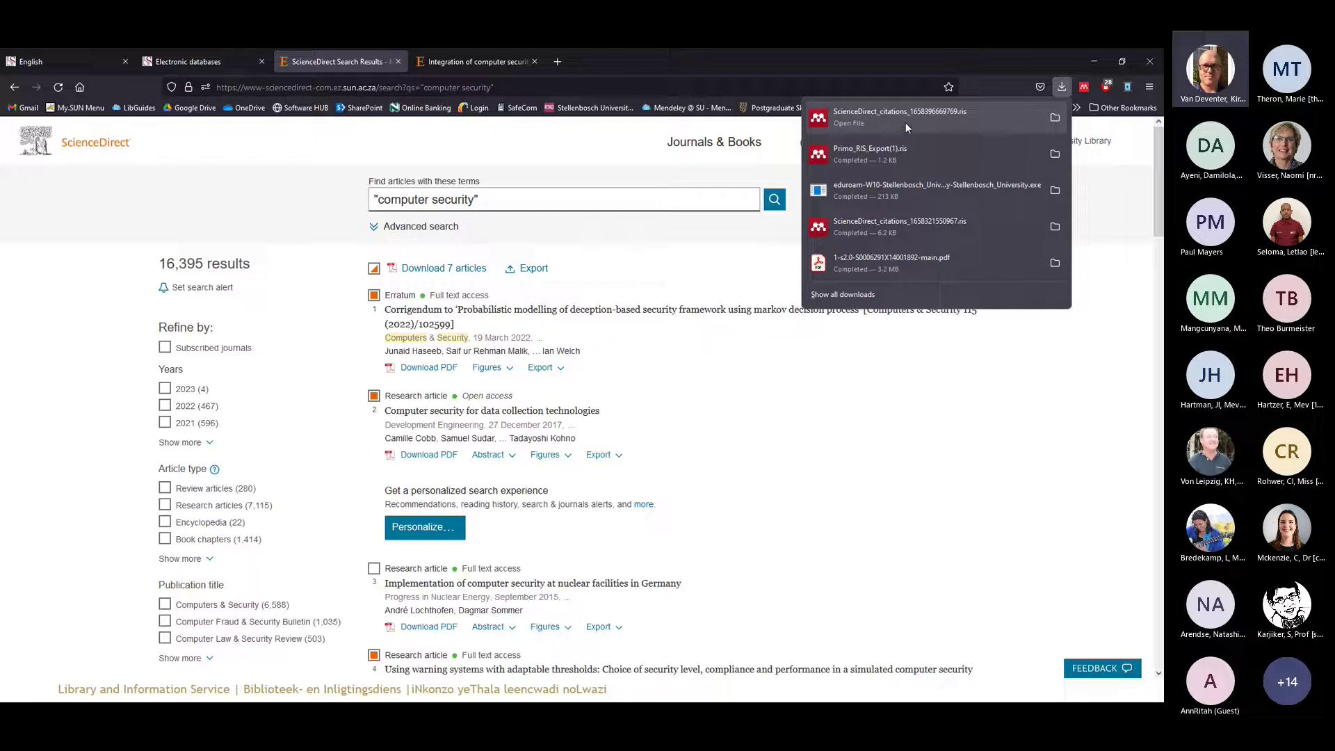
click(865, 116)
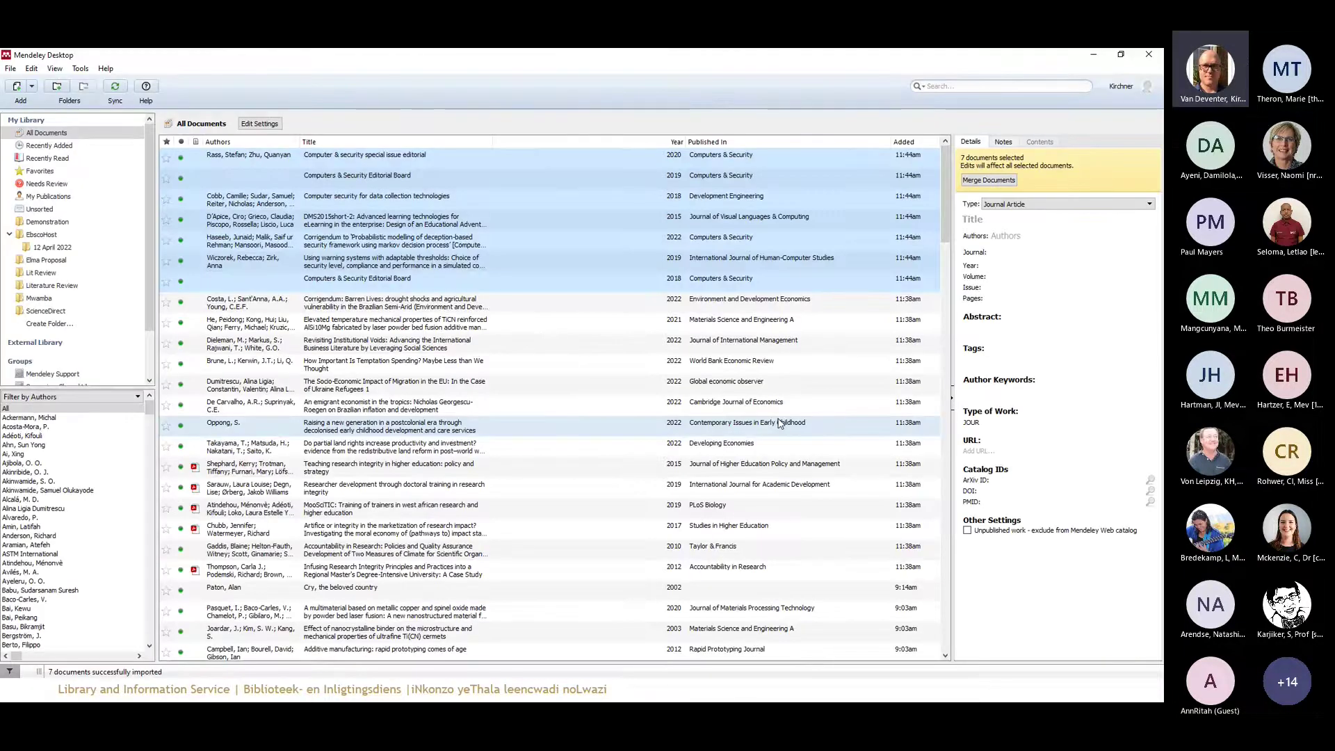
Review the details of the newly imported computer security references one after another
click(371, 182)
click(372, 156)
click(381, 198)
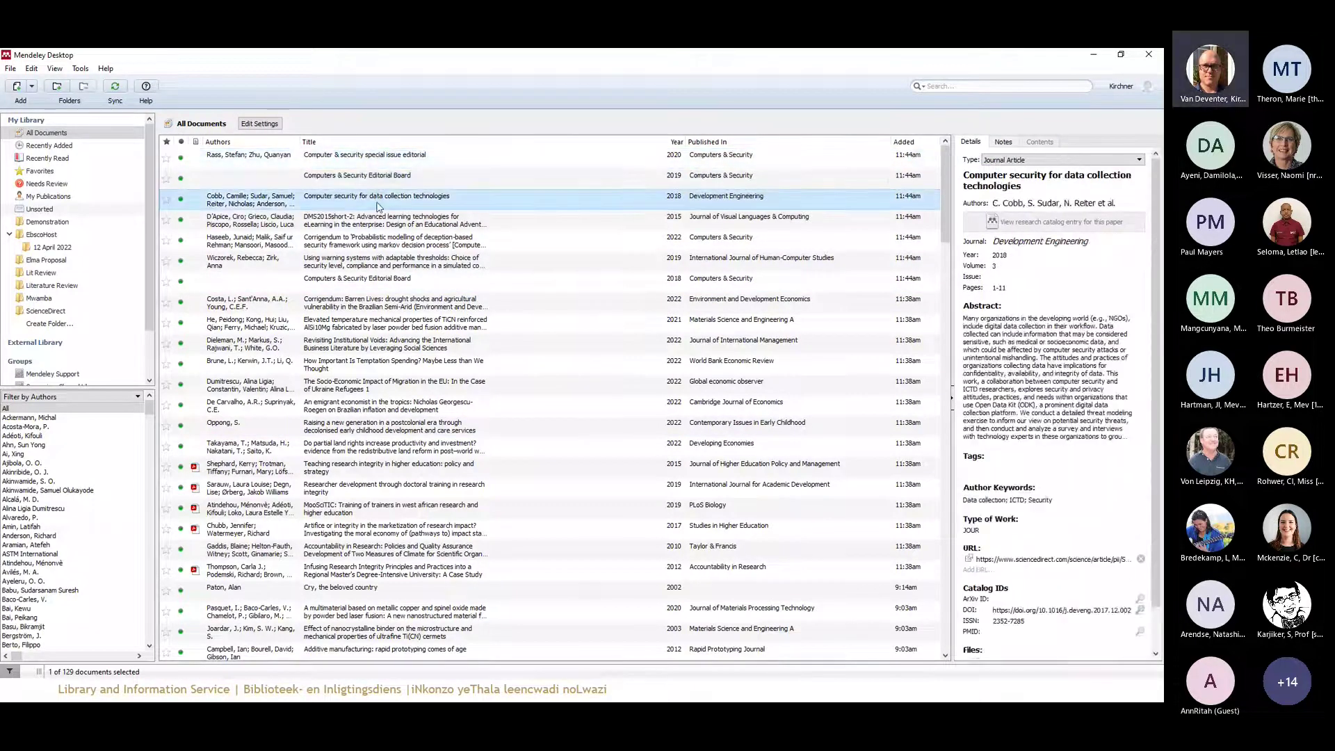
click(357, 224)
click(347, 241)
click(343, 262)
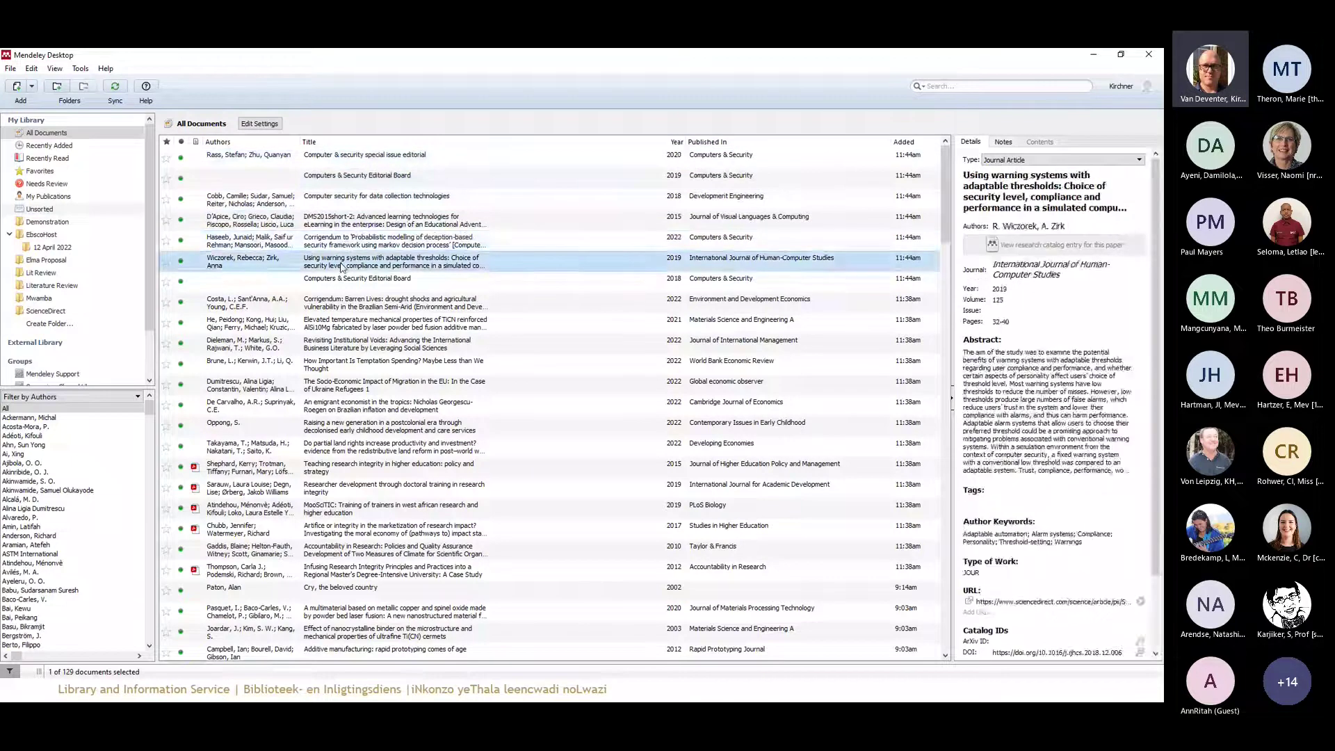
Mark the bracketed "[Computers & Security 115 (2022)/102599]" in the corrigendum's title and check the details of two other imported entries
click(339, 244)
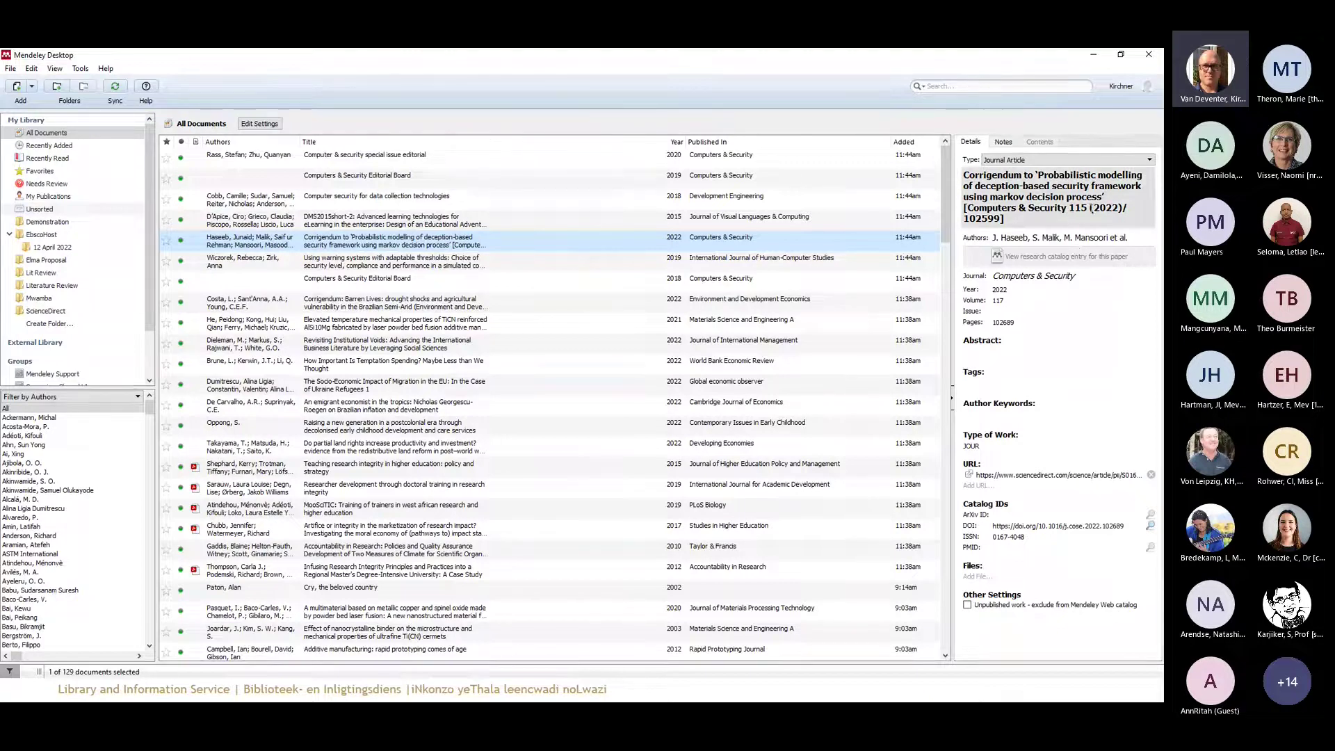
click(1090, 207)
drag(1004, 219, 948, 208)
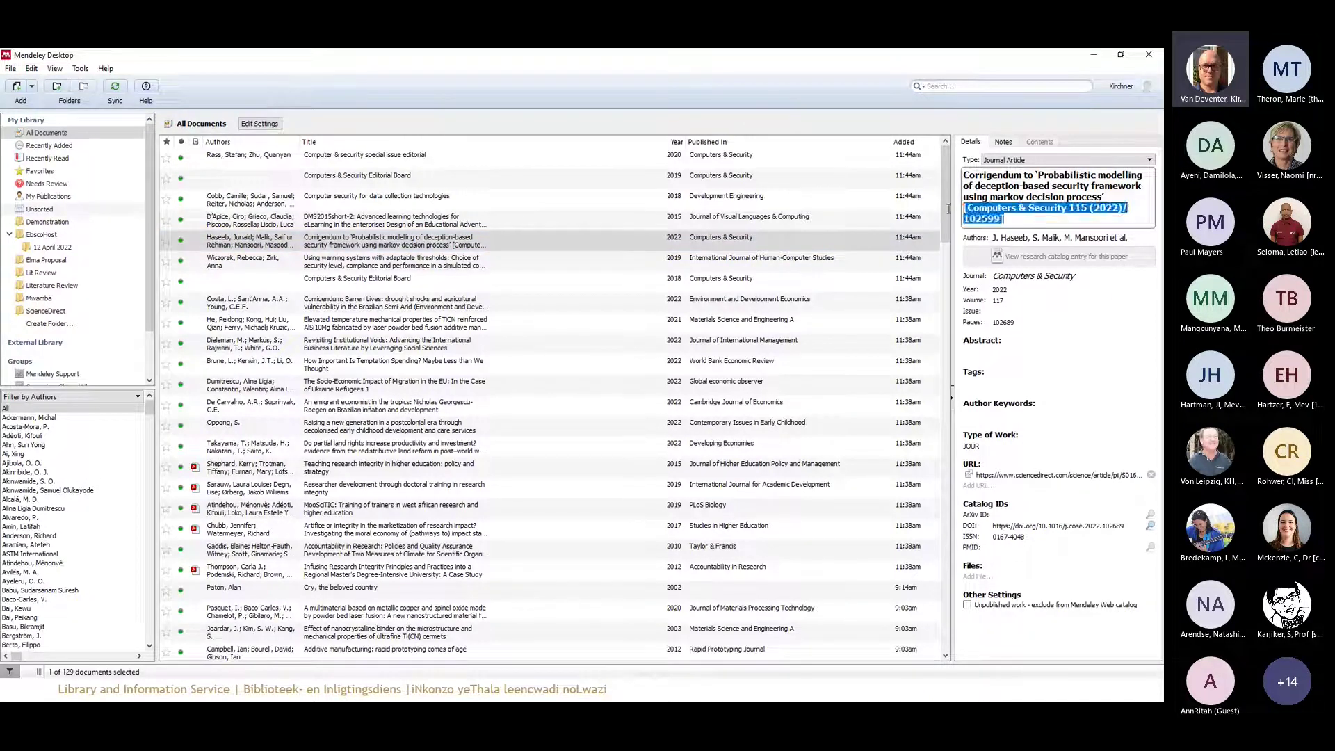
key(End)
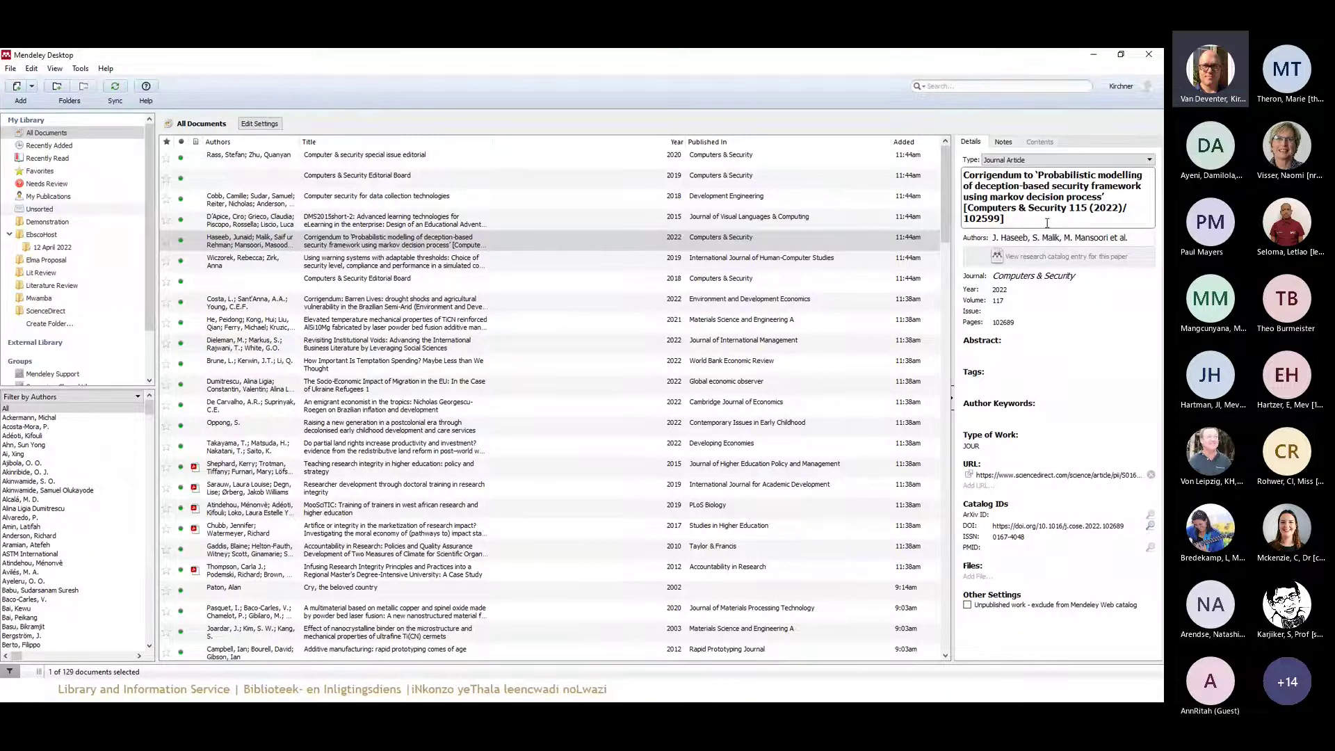
drag(1046, 223, 958, 212)
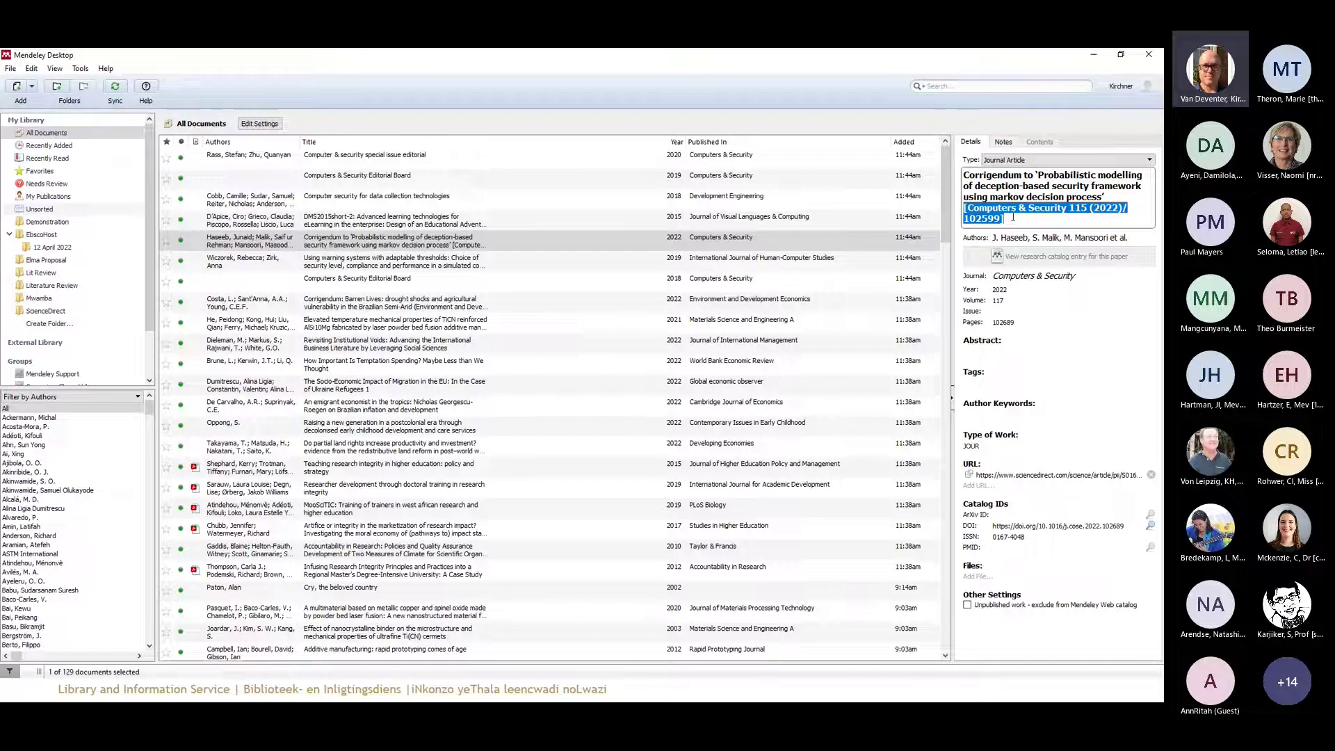
click(396, 195)
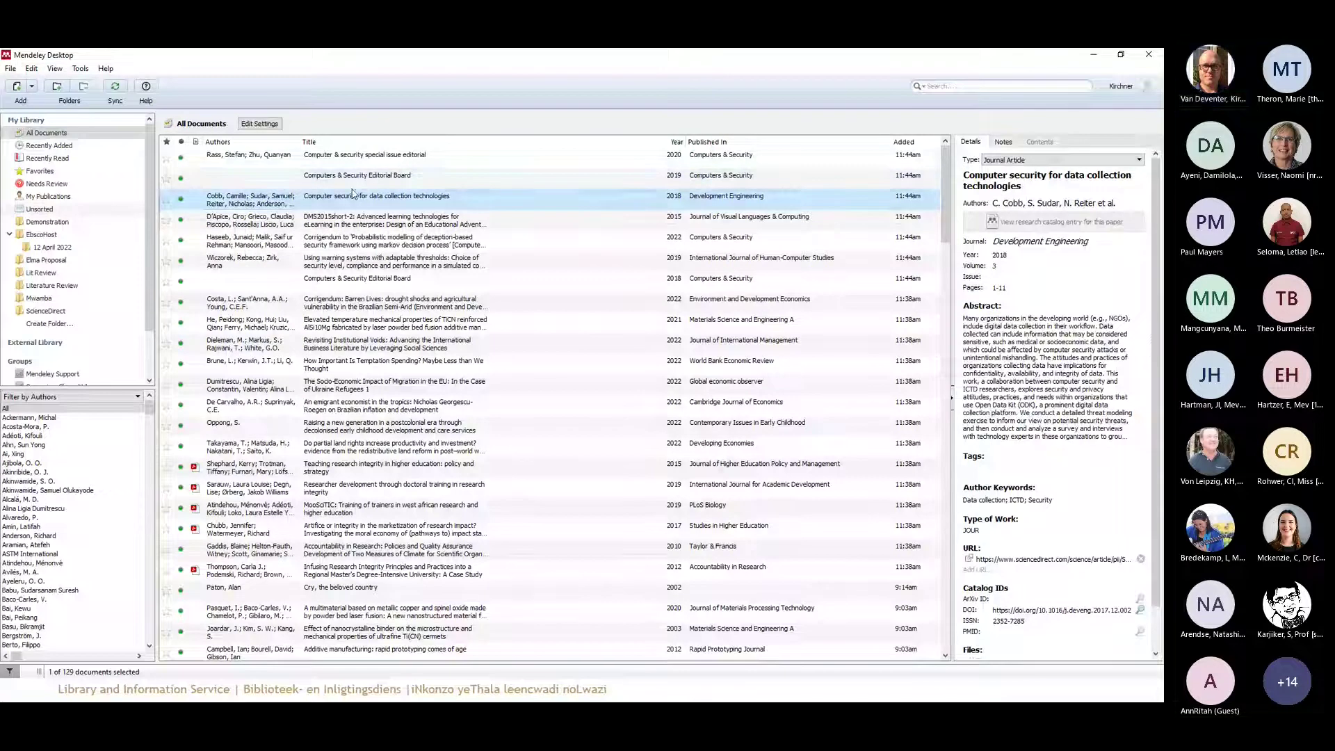
click(209, 157)
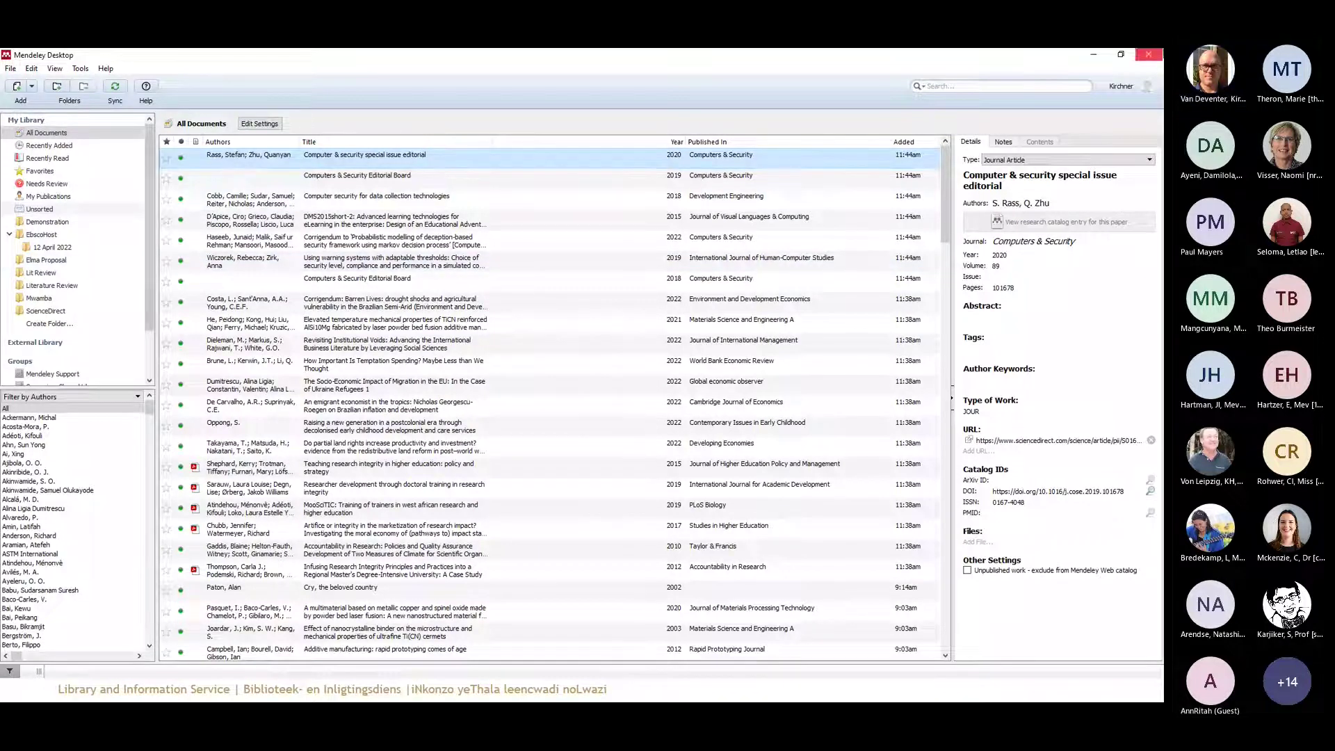
Return to the ScienceDirect results and open the PDF of "Computer security for data collection technologies" with its page options for saving
click(1094, 55)
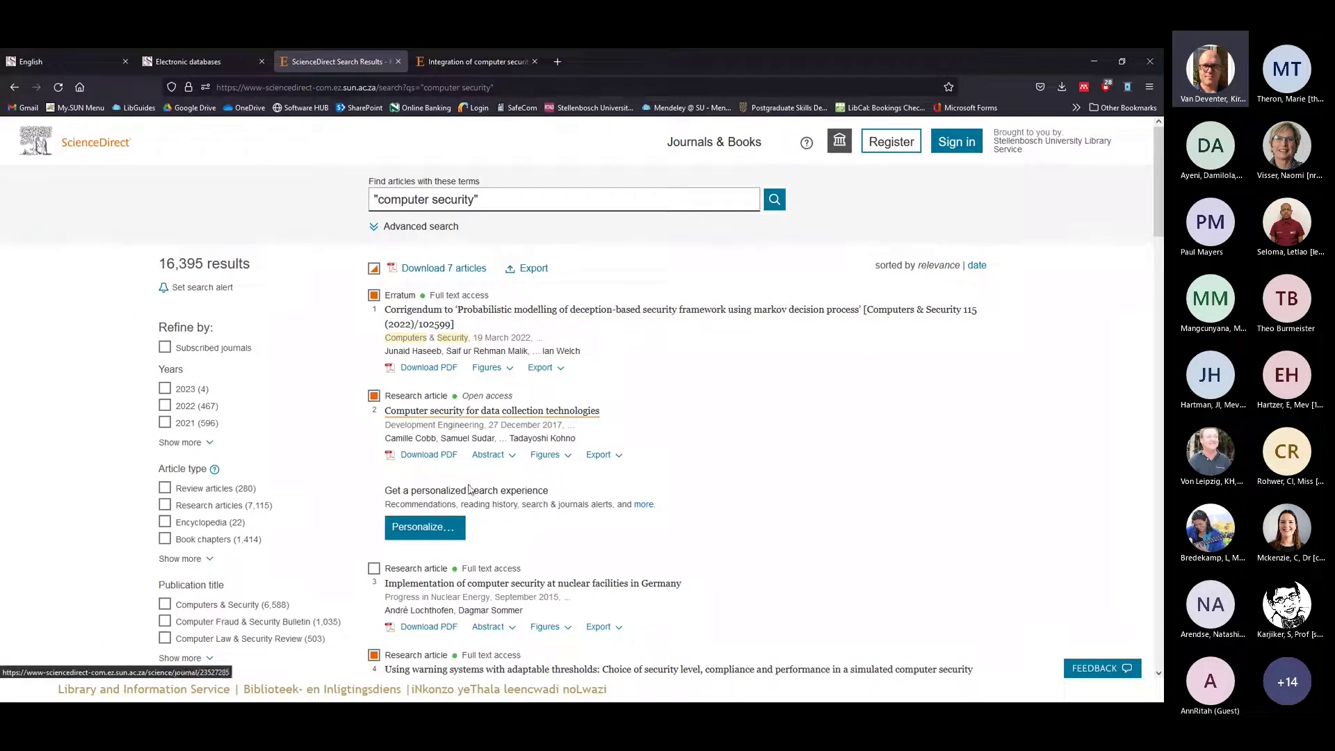
click(429, 454)
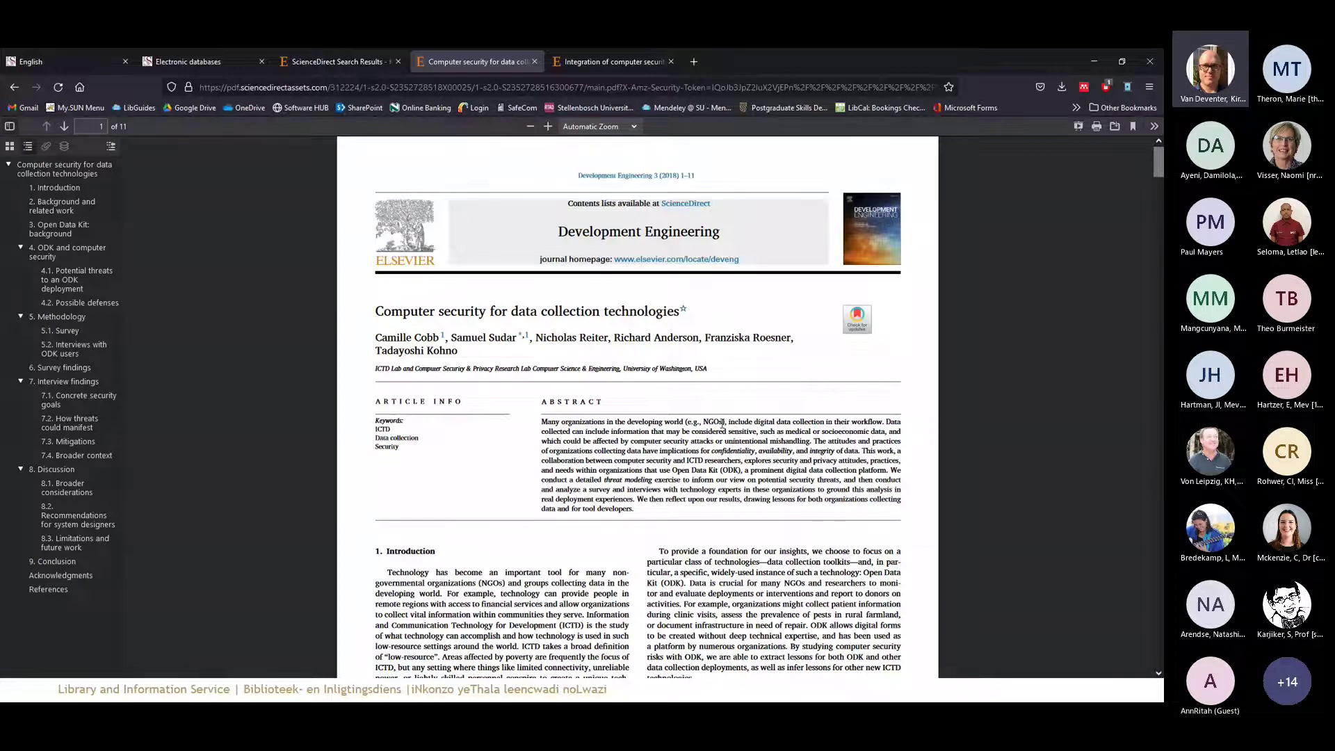
right_click(655, 427)
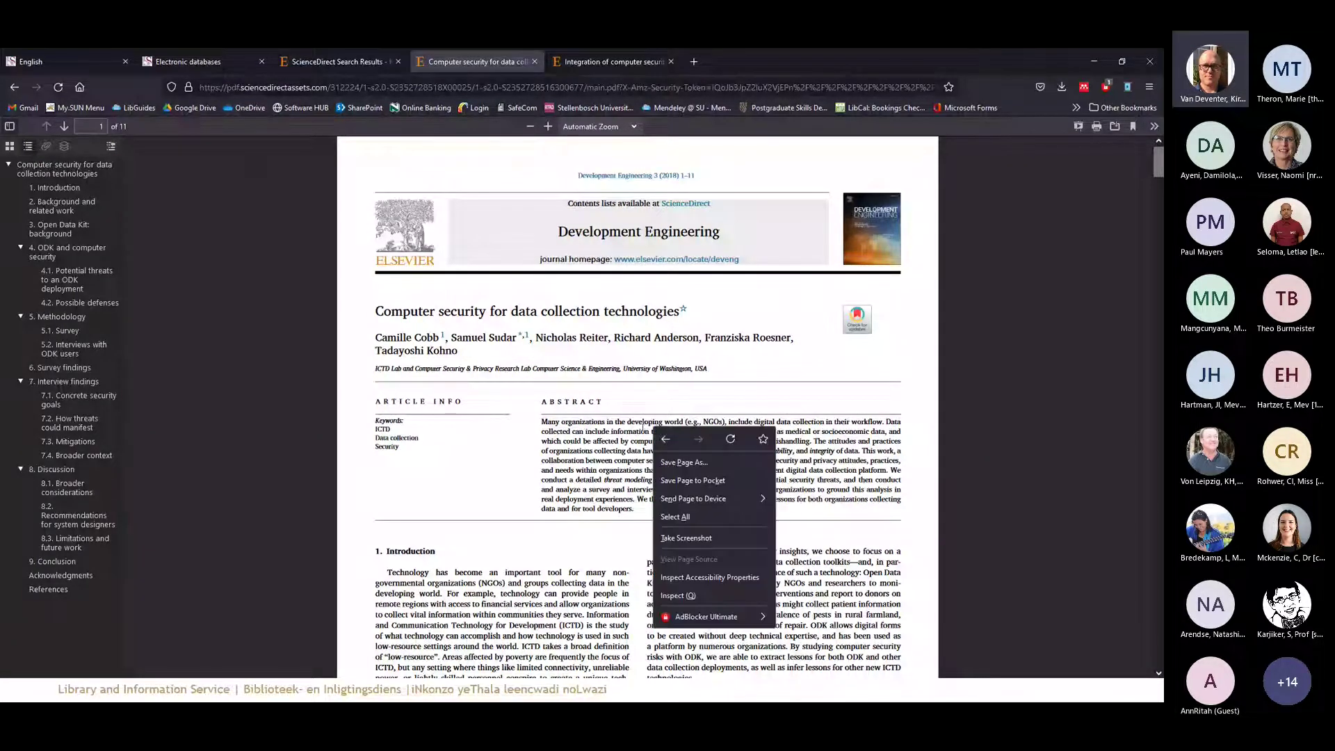
click(822, 383)
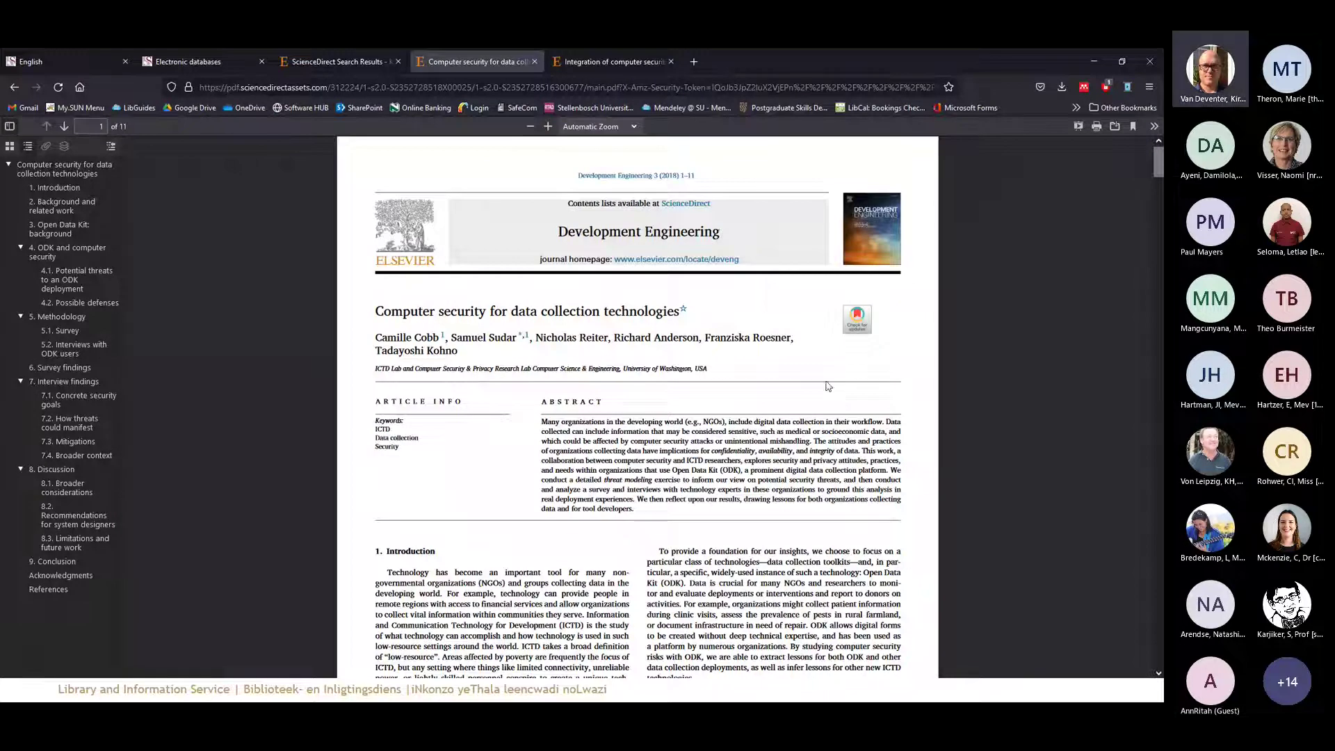
click(1114, 127)
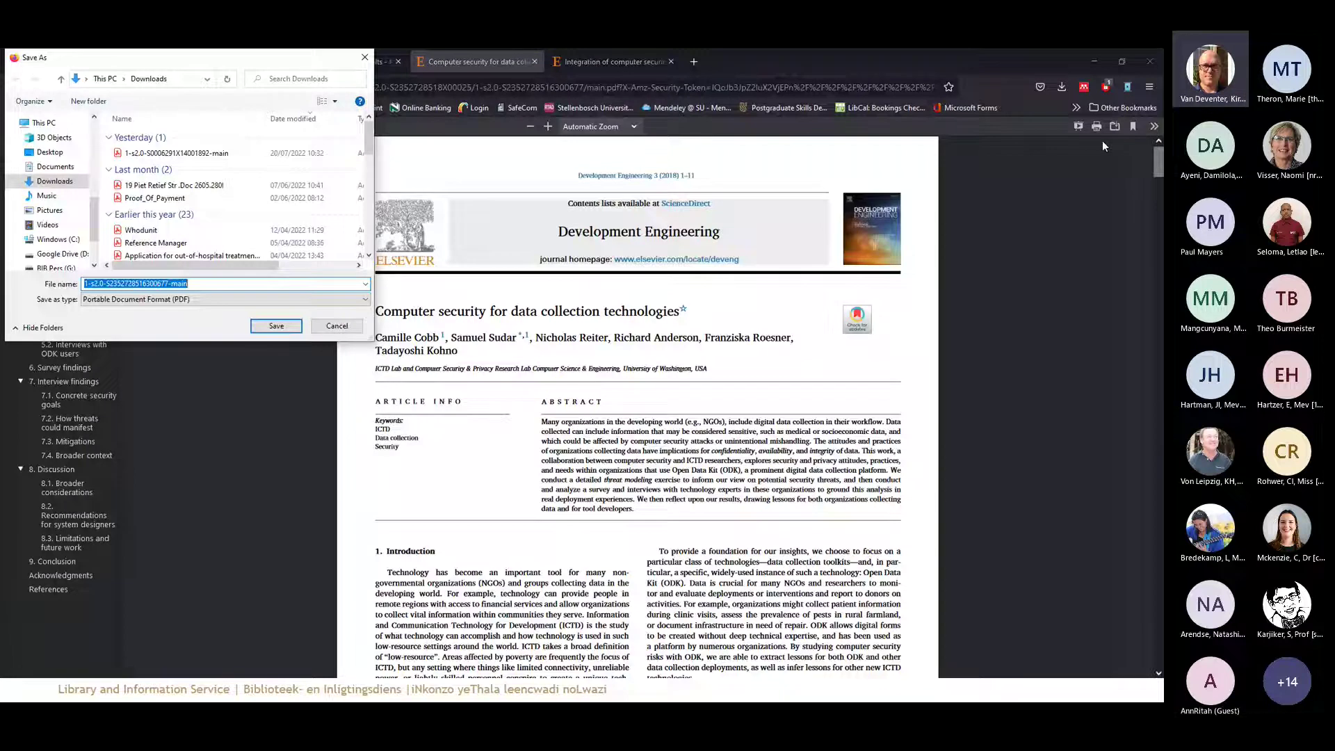
drag(372, 340, 619, 408)
click(514, 394)
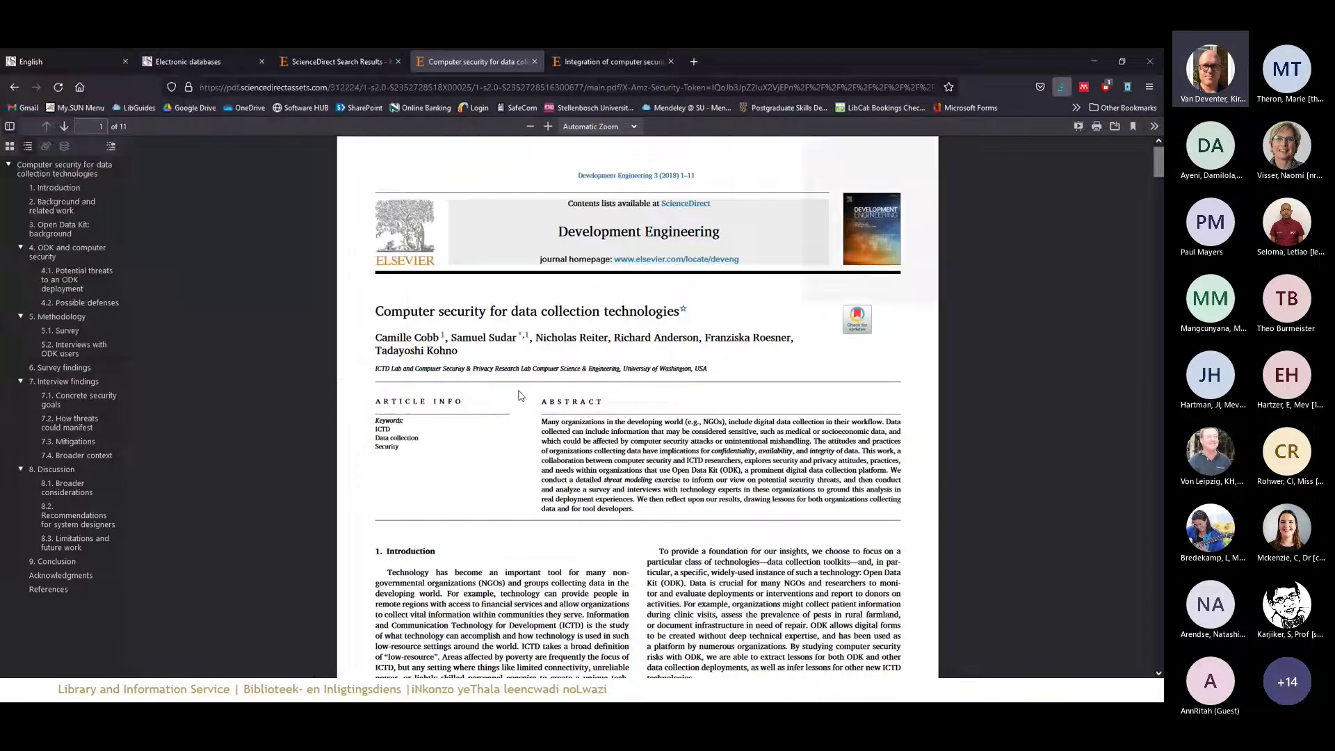
click(277, 381)
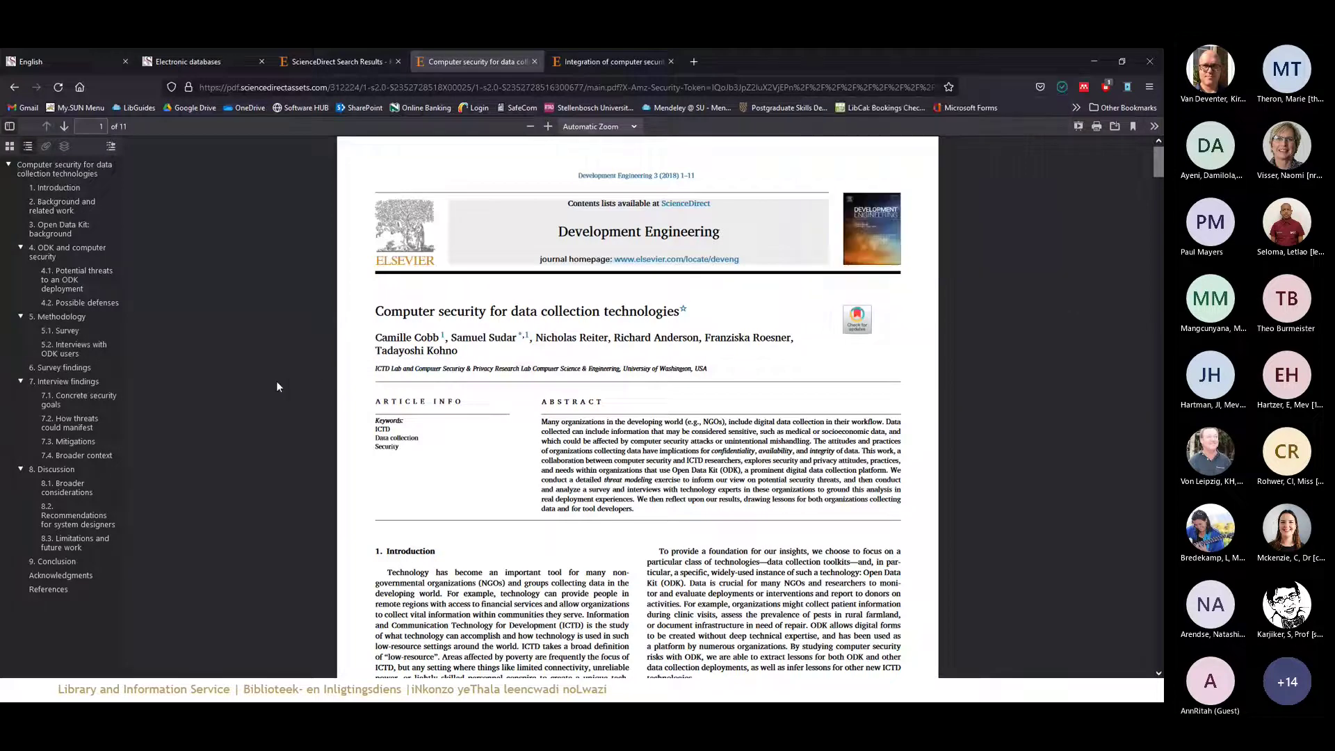
click(390, 690)
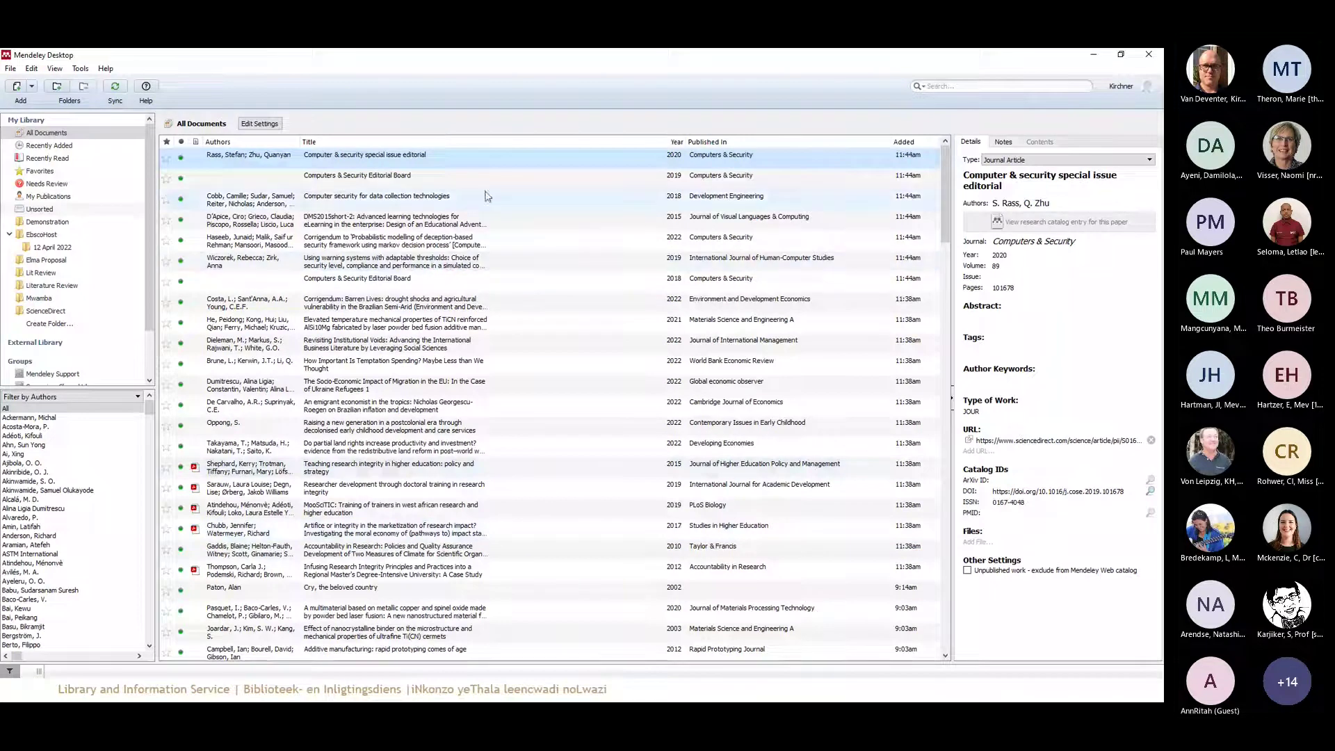
click(308, 201)
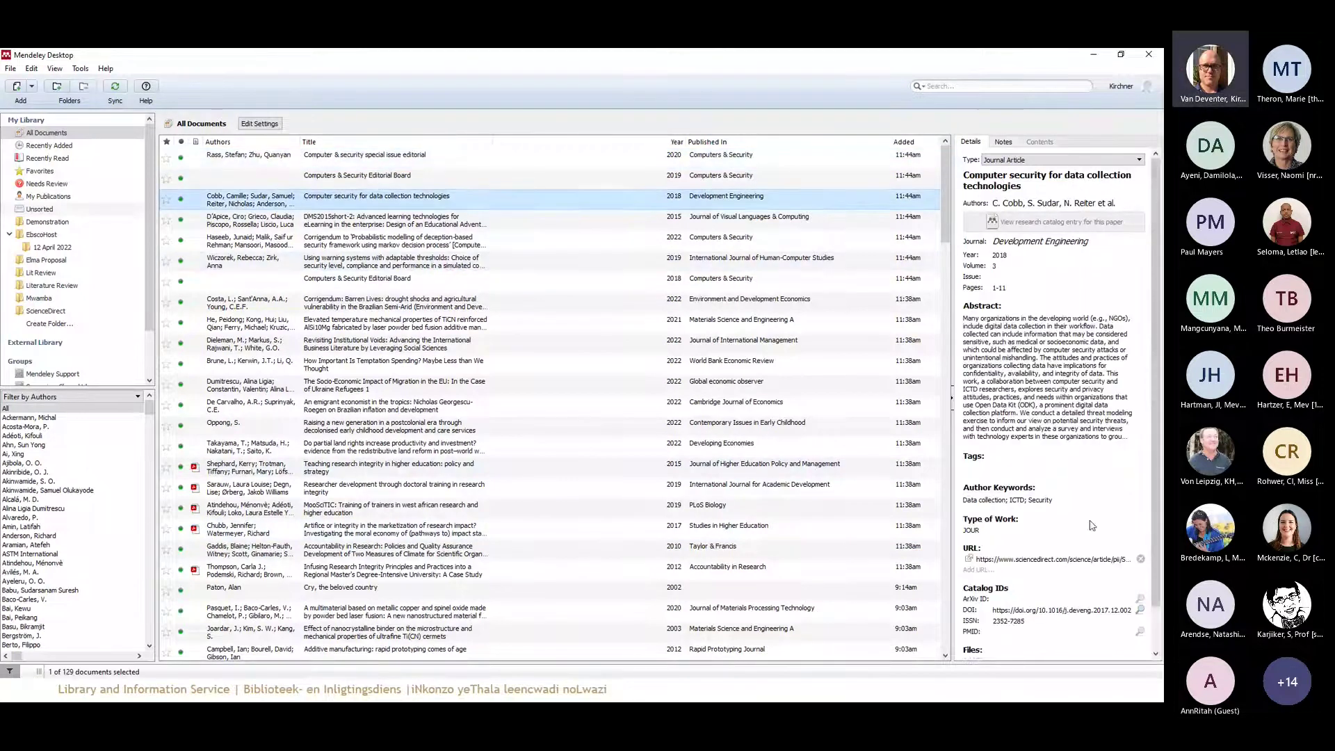
scroll(1088, 486, down, 1)
scroll(1088, 438, up, 1)
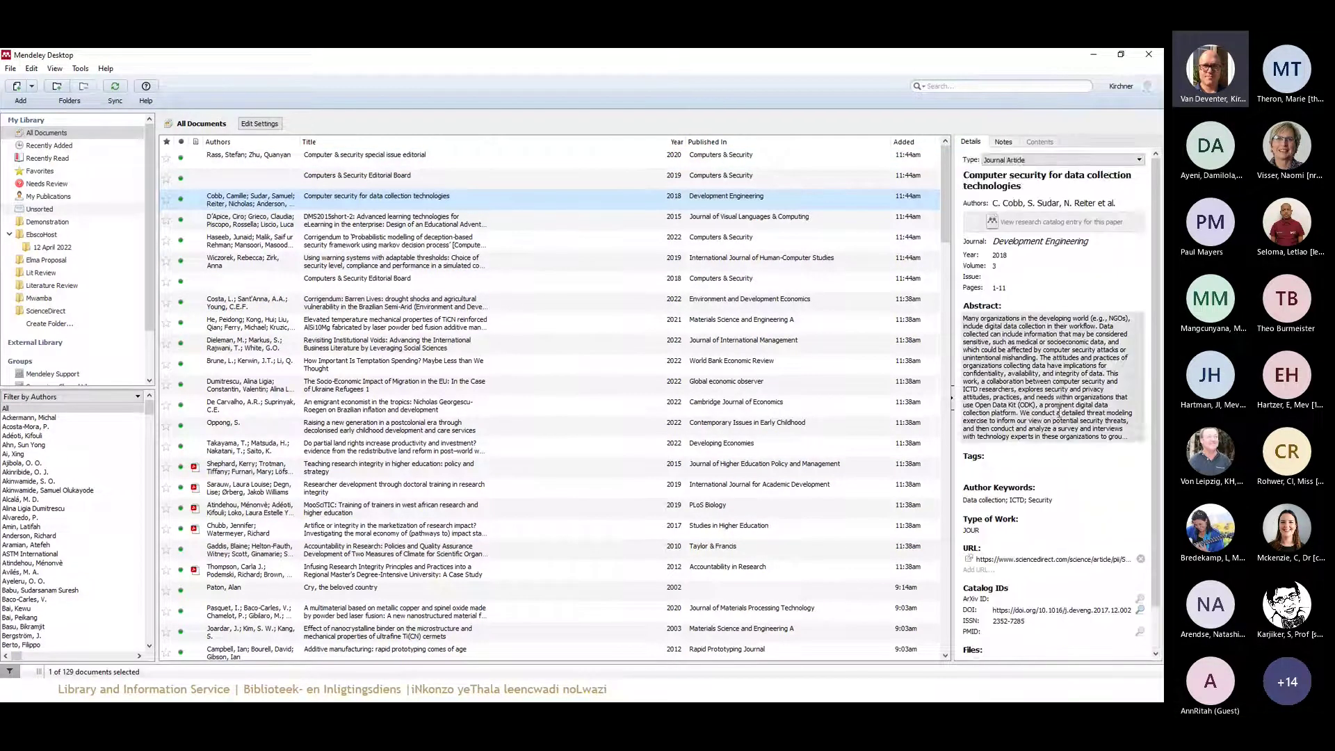
scroll(1088, 438, down, 1)
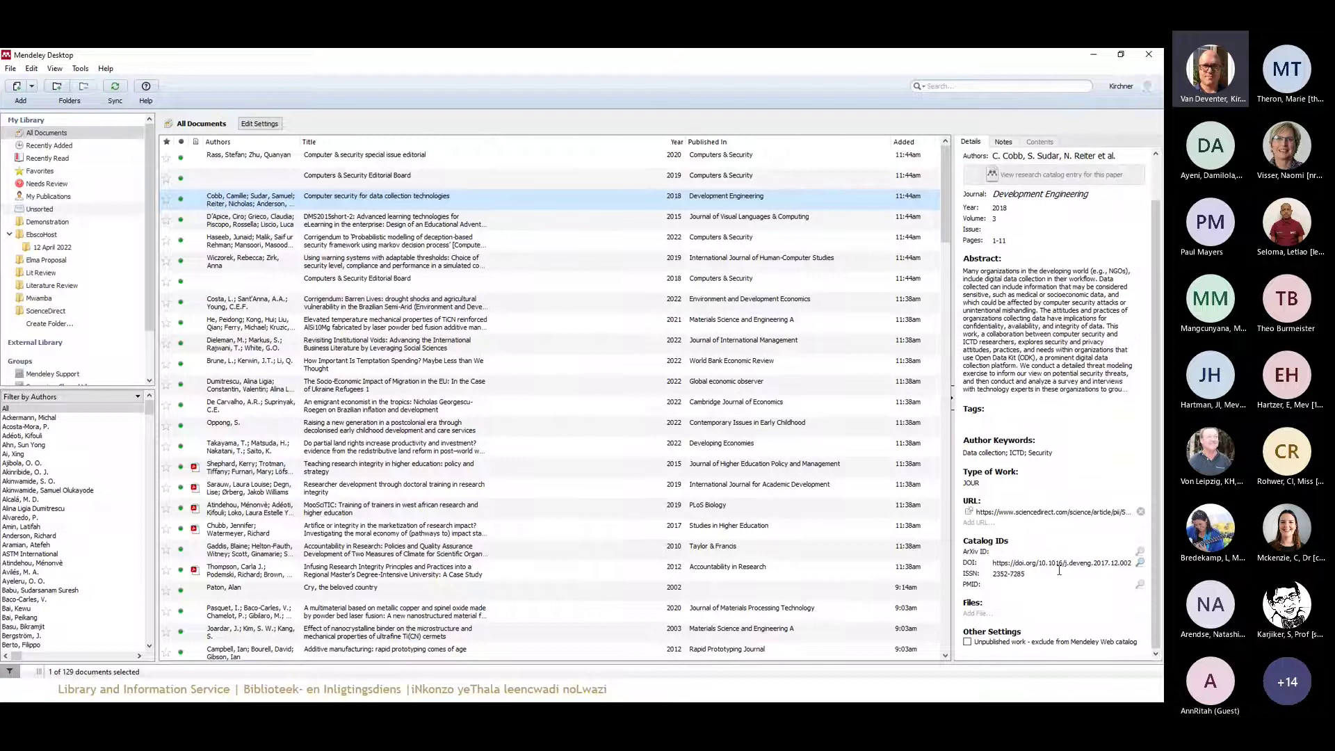
click(976, 614)
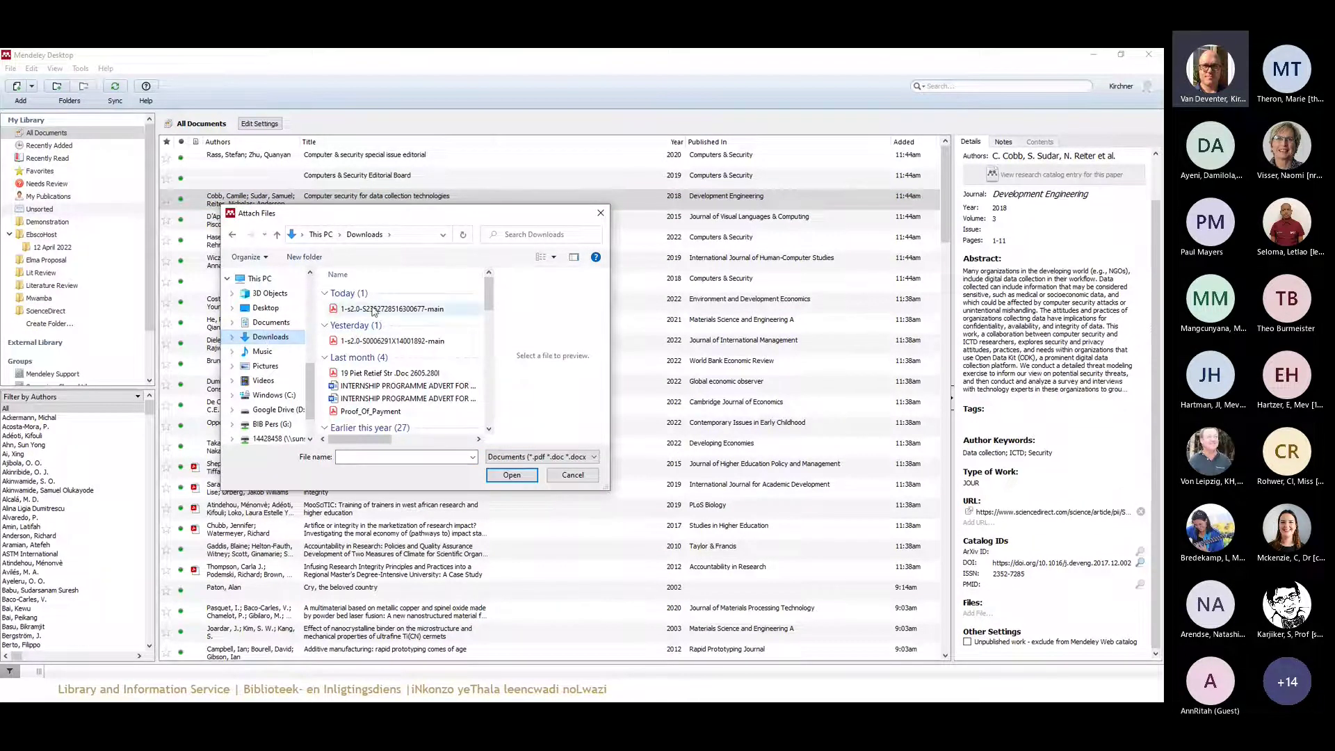
click(373, 309)
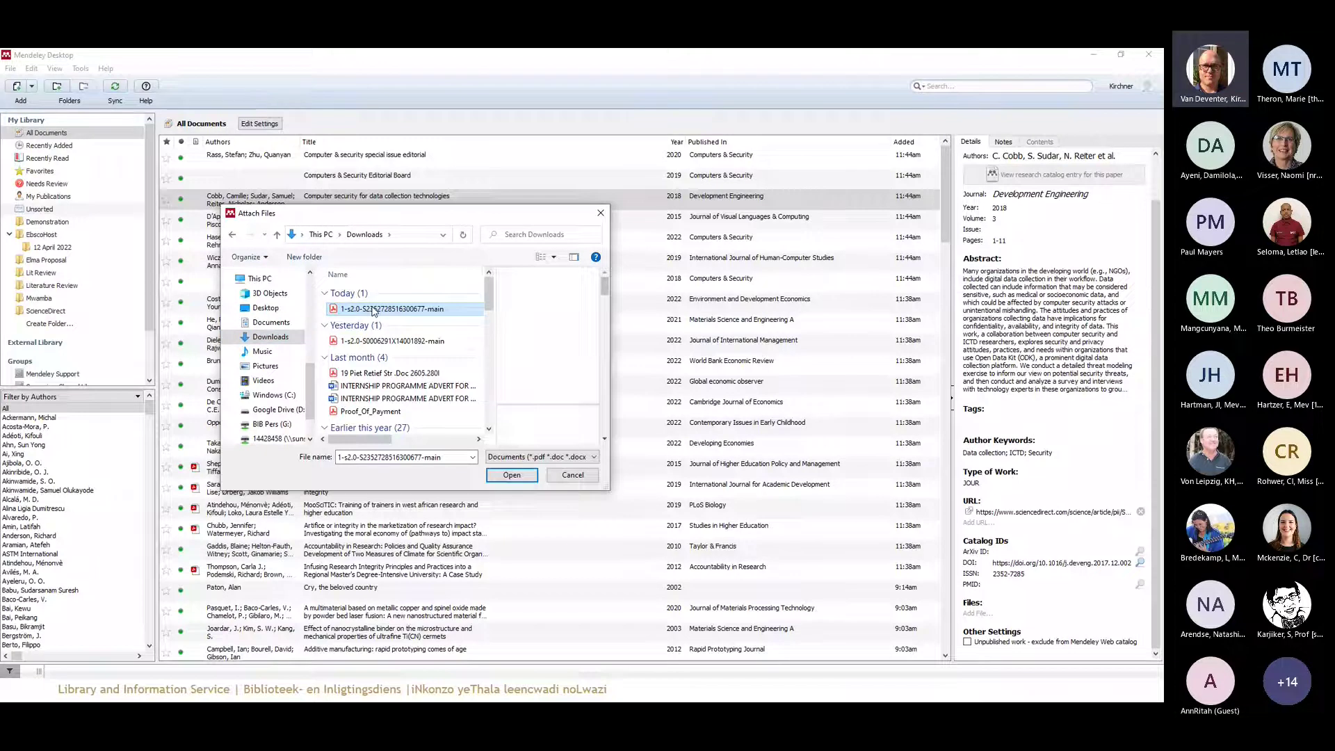
click(511, 475)
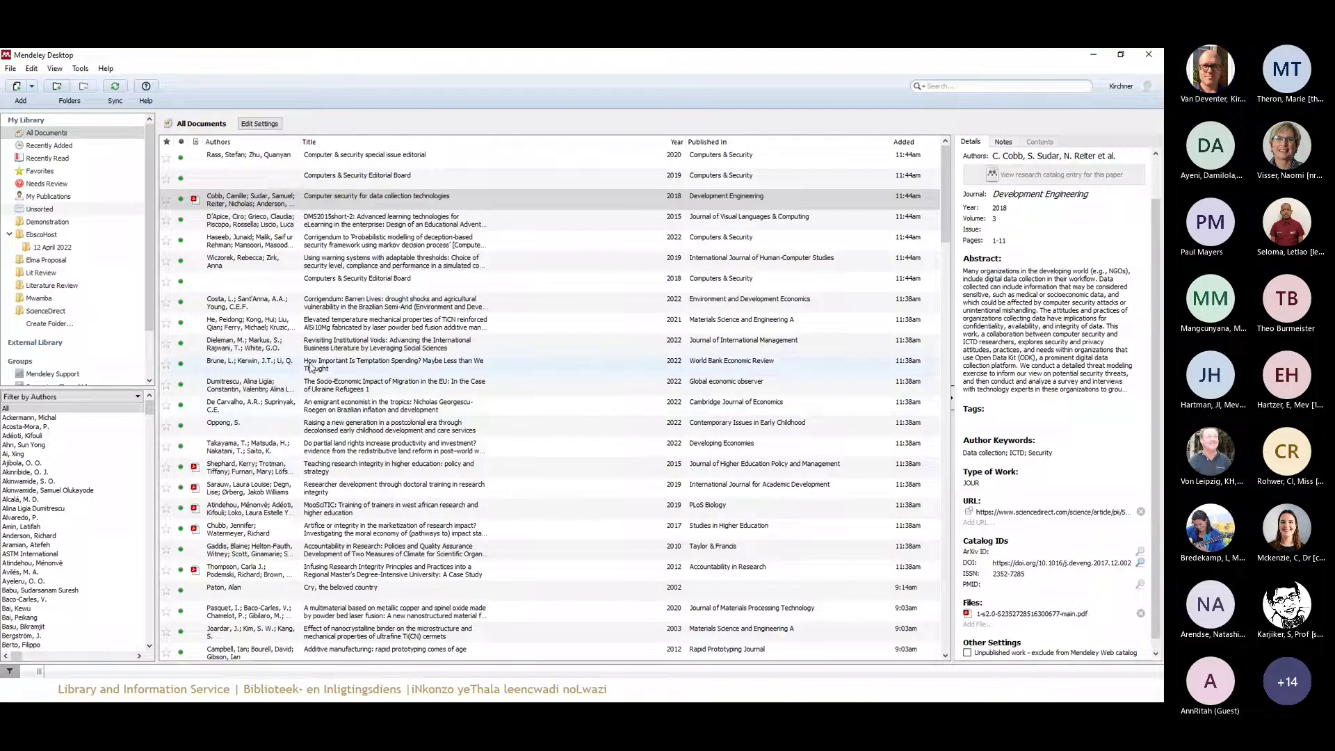
click(1150, 54)
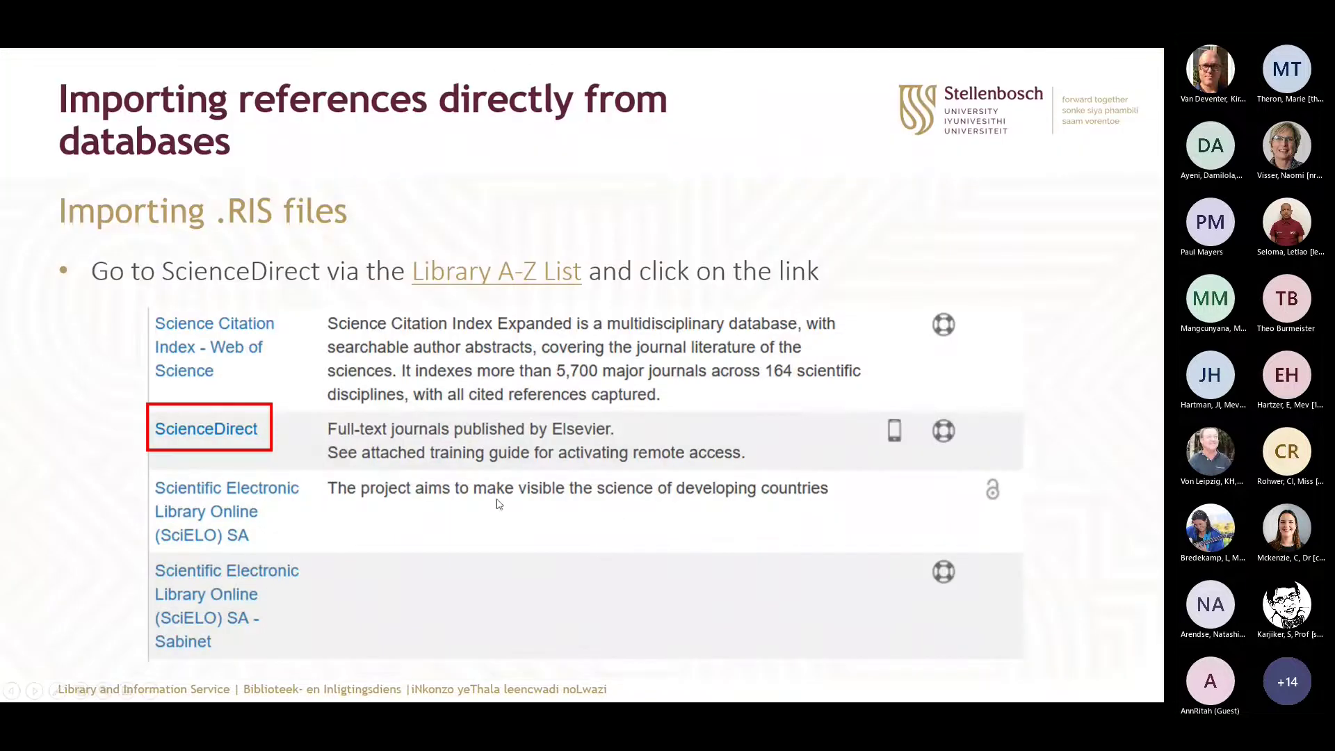
click(526, 442)
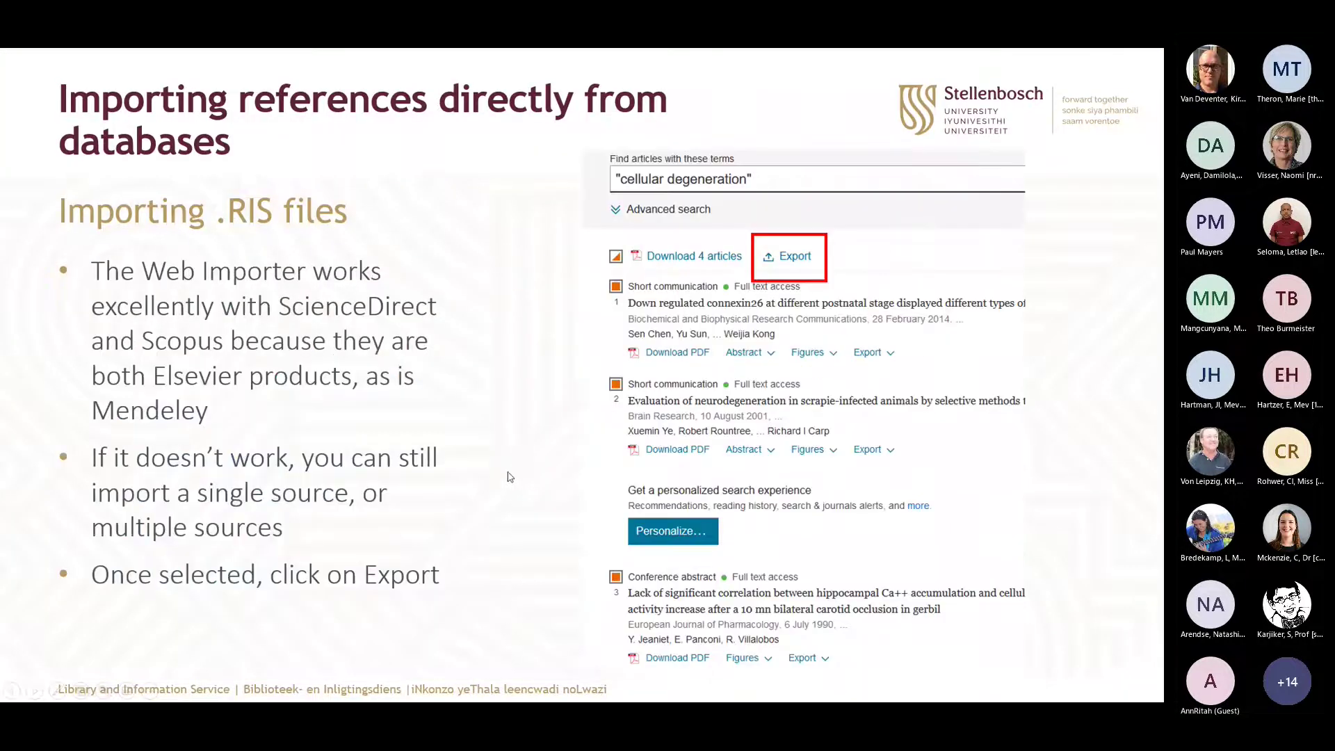
click(498, 396)
click(479, 441)
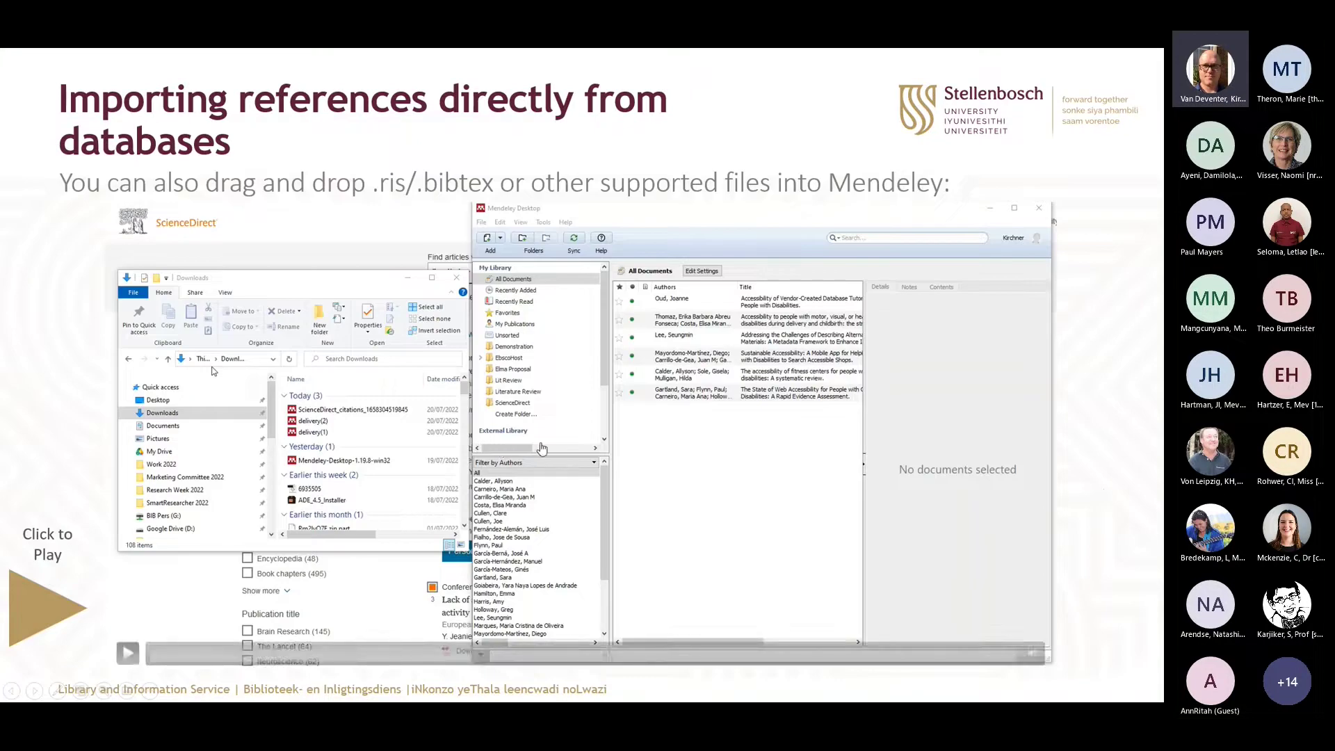
click(1106, 495)
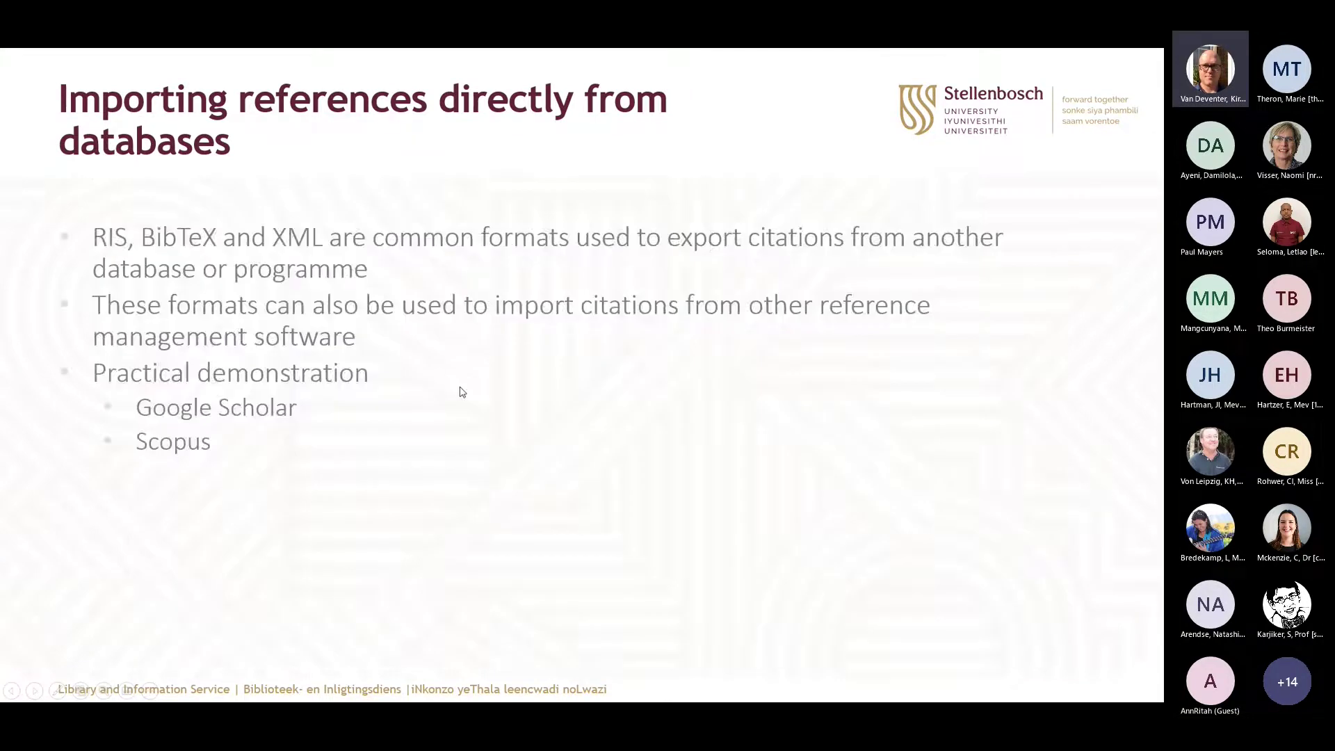
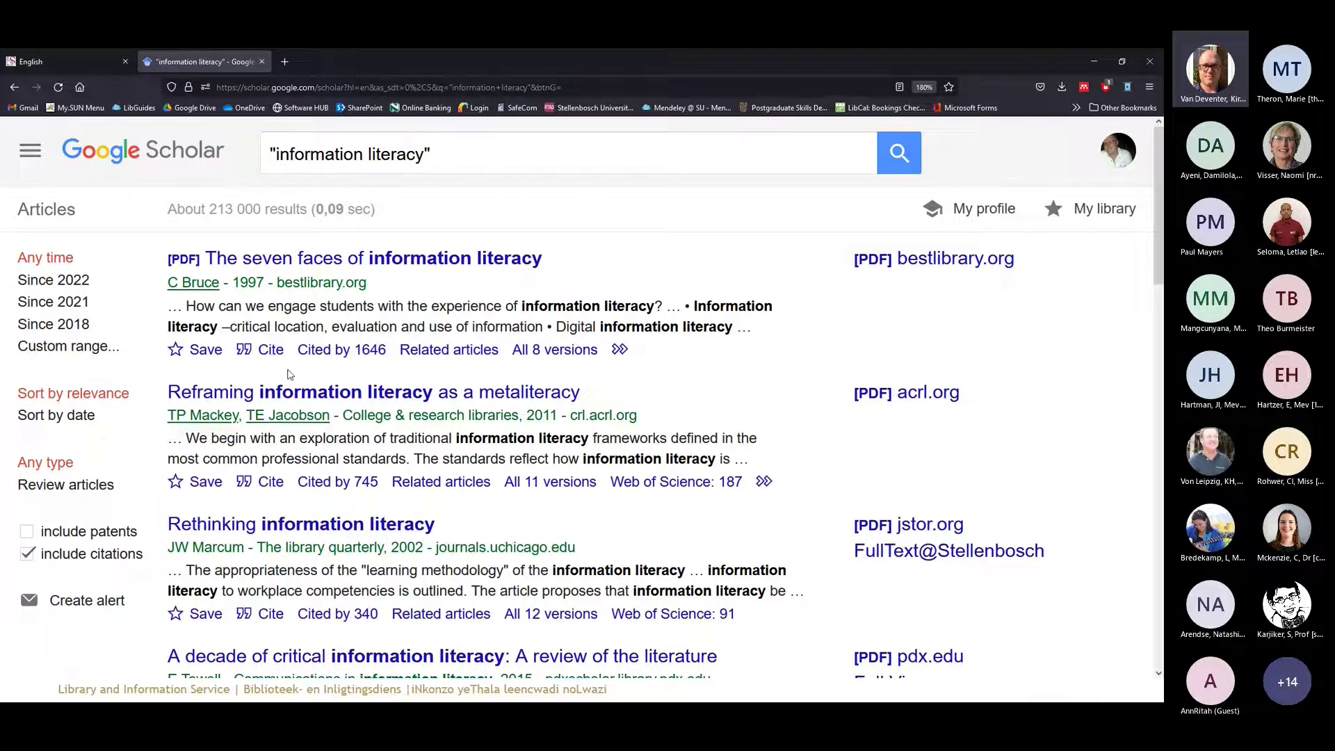
Open the BibTeX citation of "The seven faces of information literacy" from the Google Scholar results
click(270, 351)
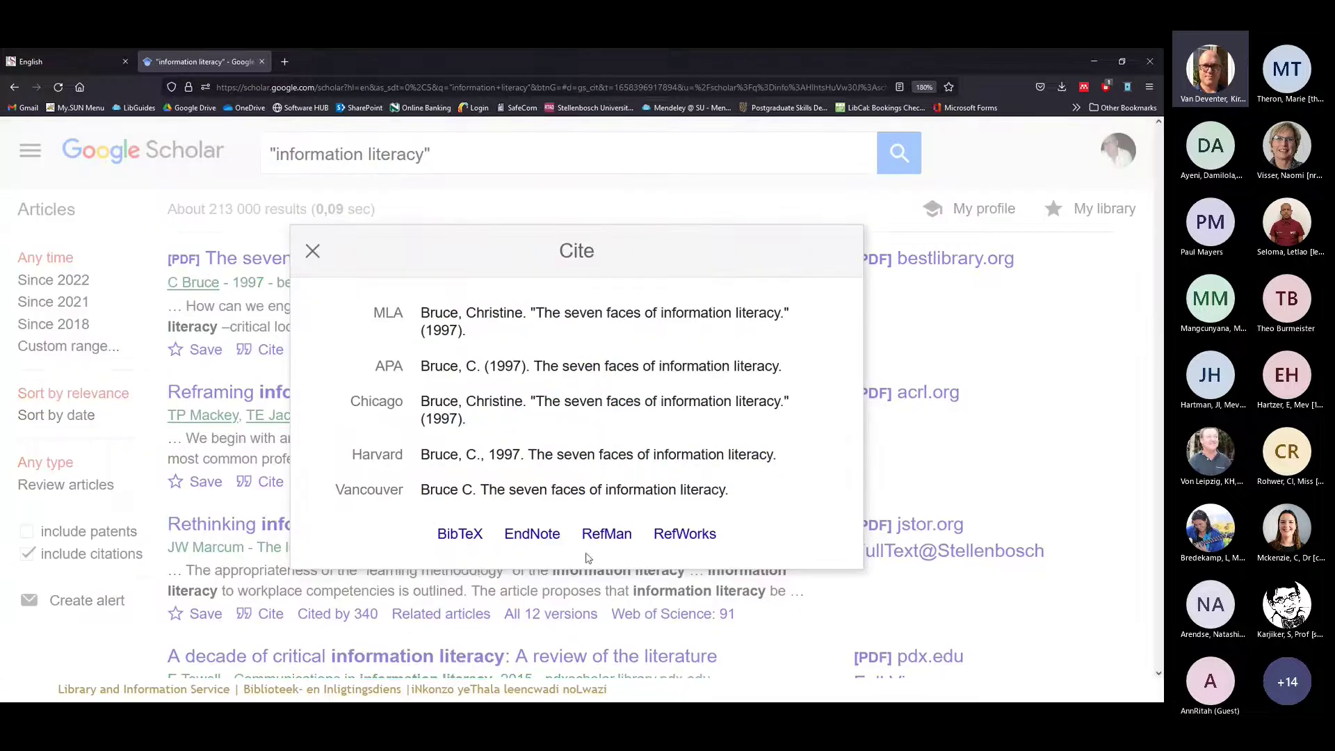
click(460, 538)
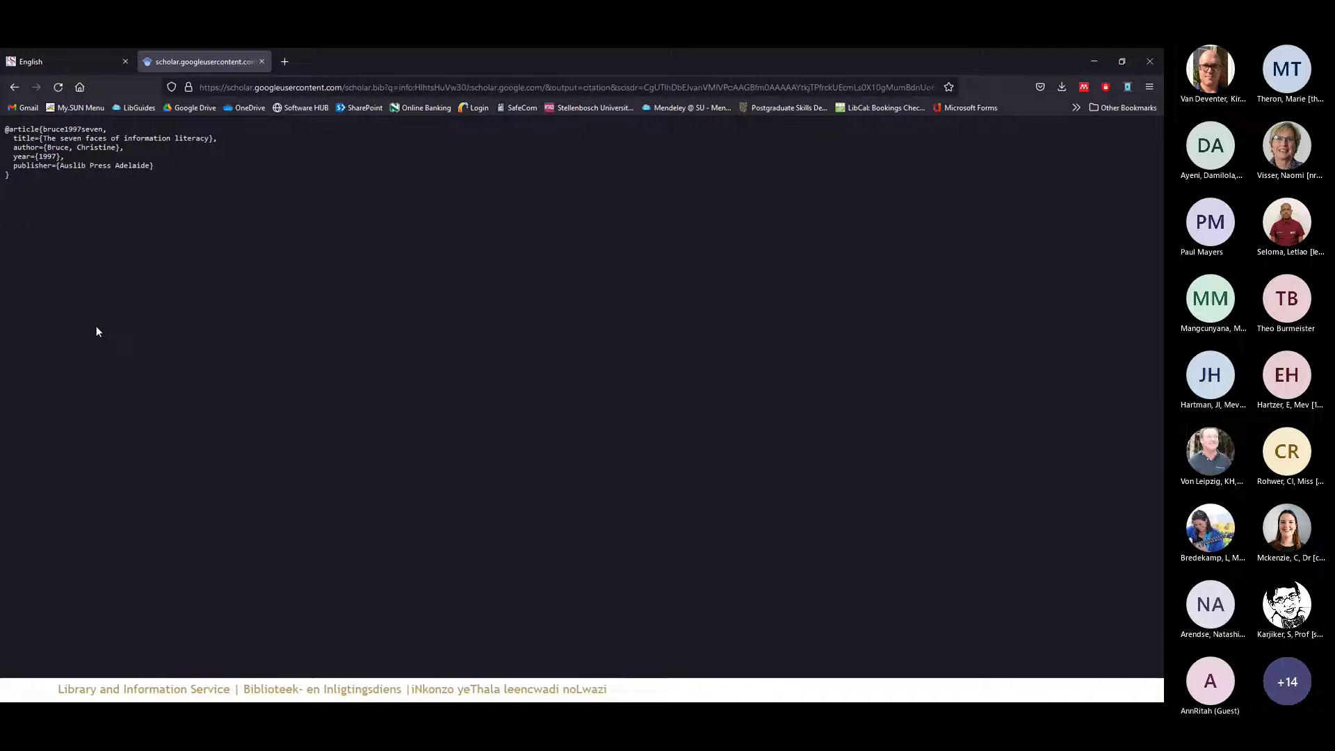
drag(56, 177, 6, 126)
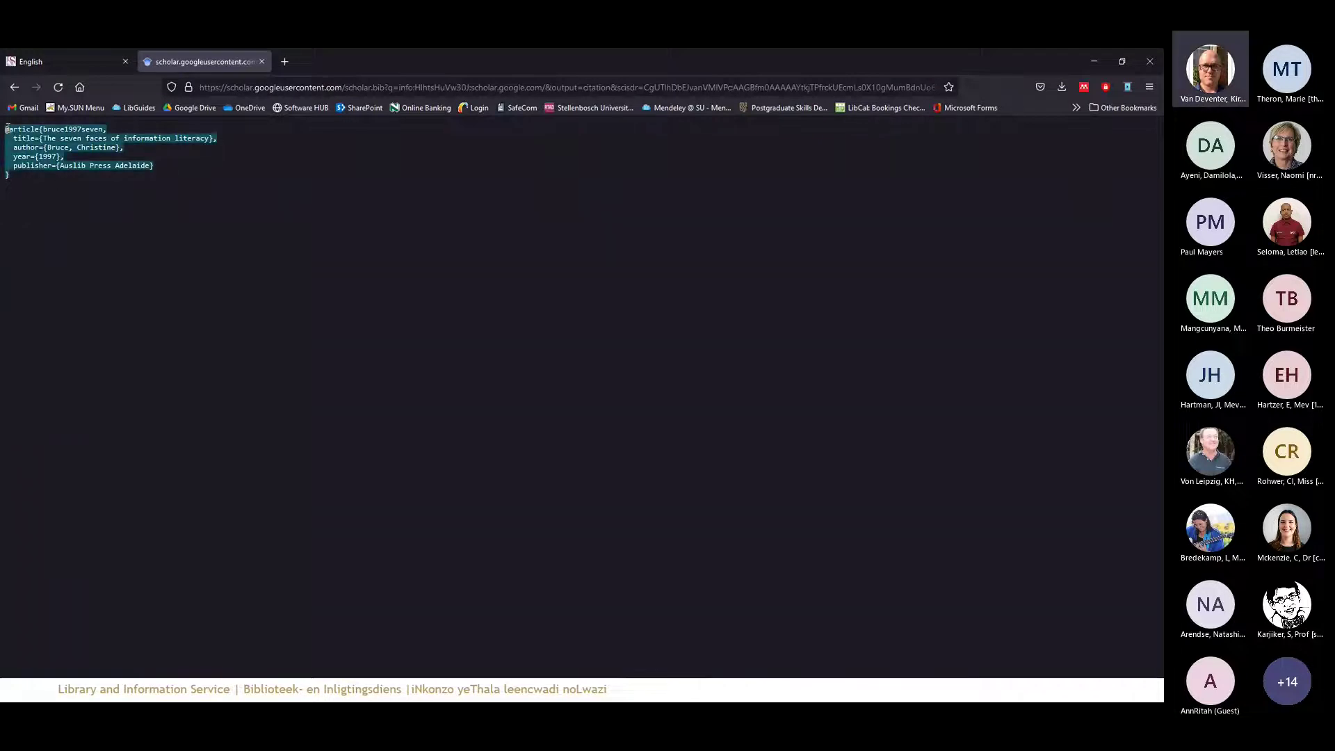
click(214, 237)
Save the BibTeX citation page as a text document named Scholar Source in the Downloads folder
right_click(269, 215)
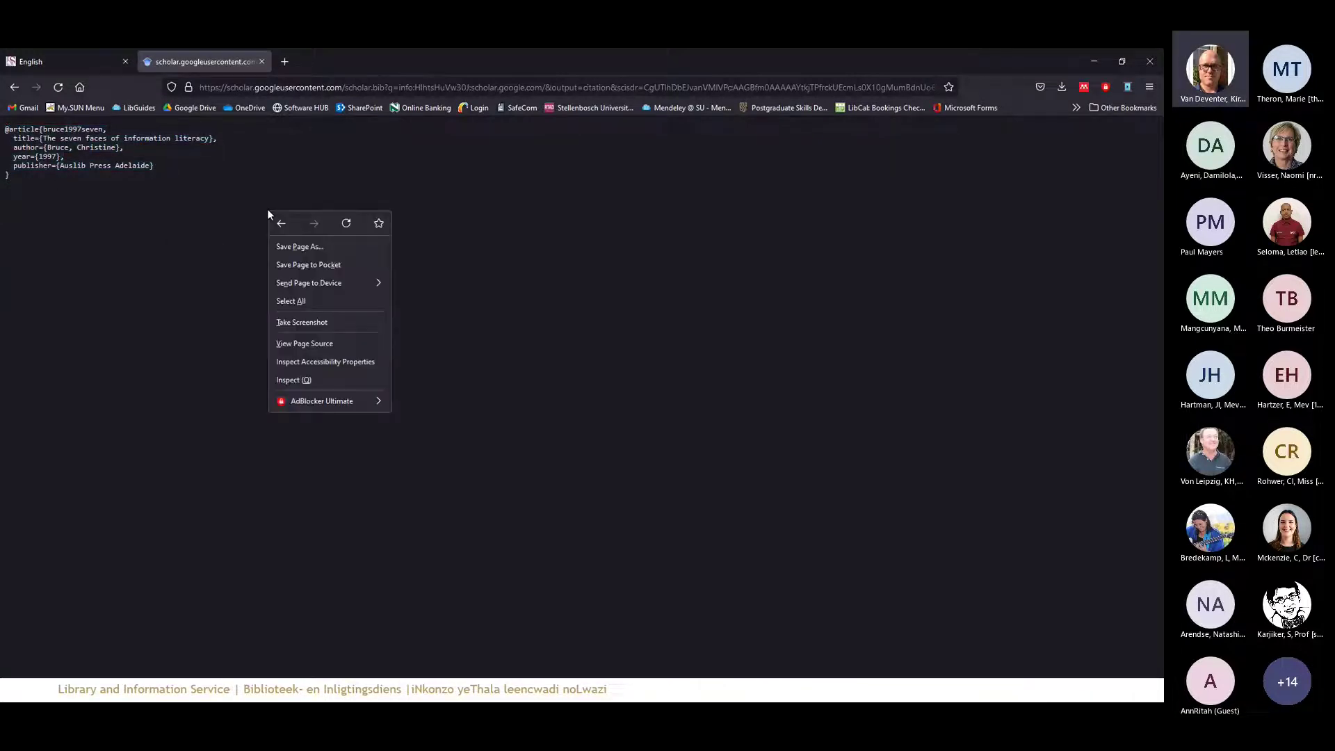
click(294, 247)
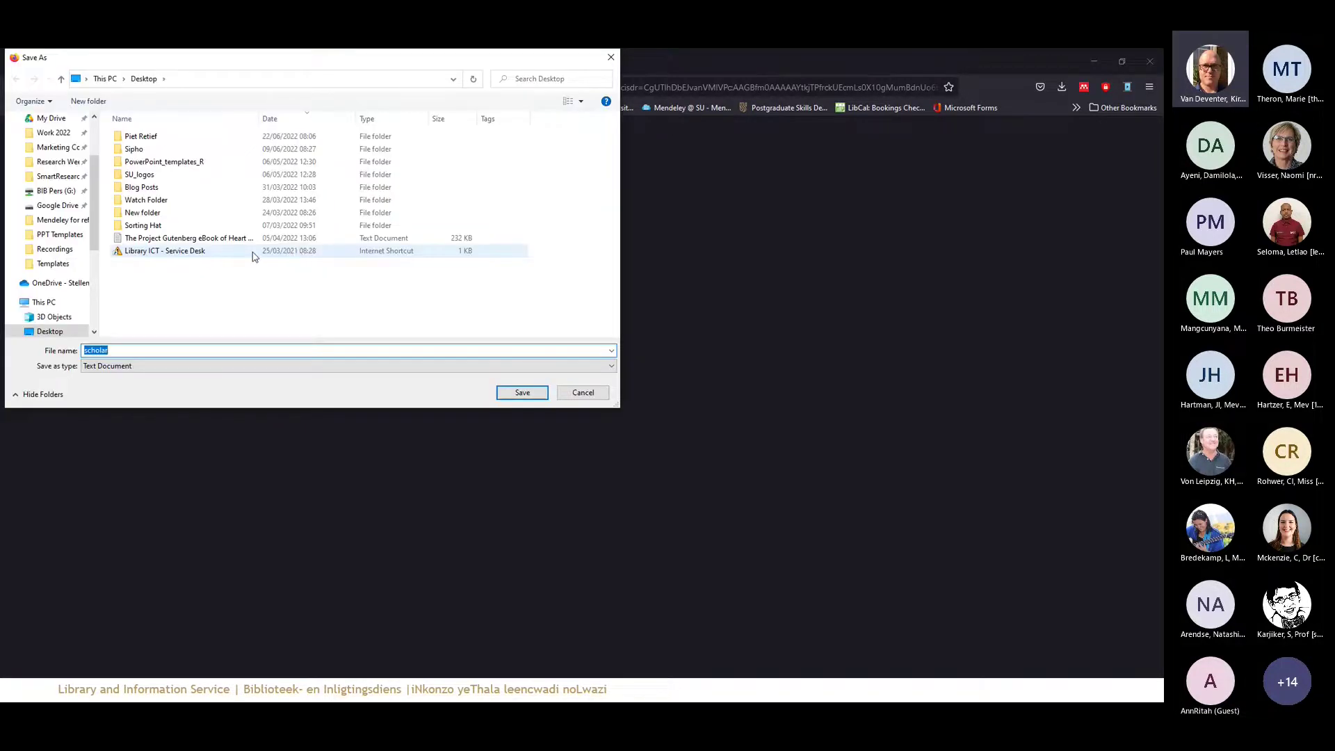
click(149, 369)
click(146, 367)
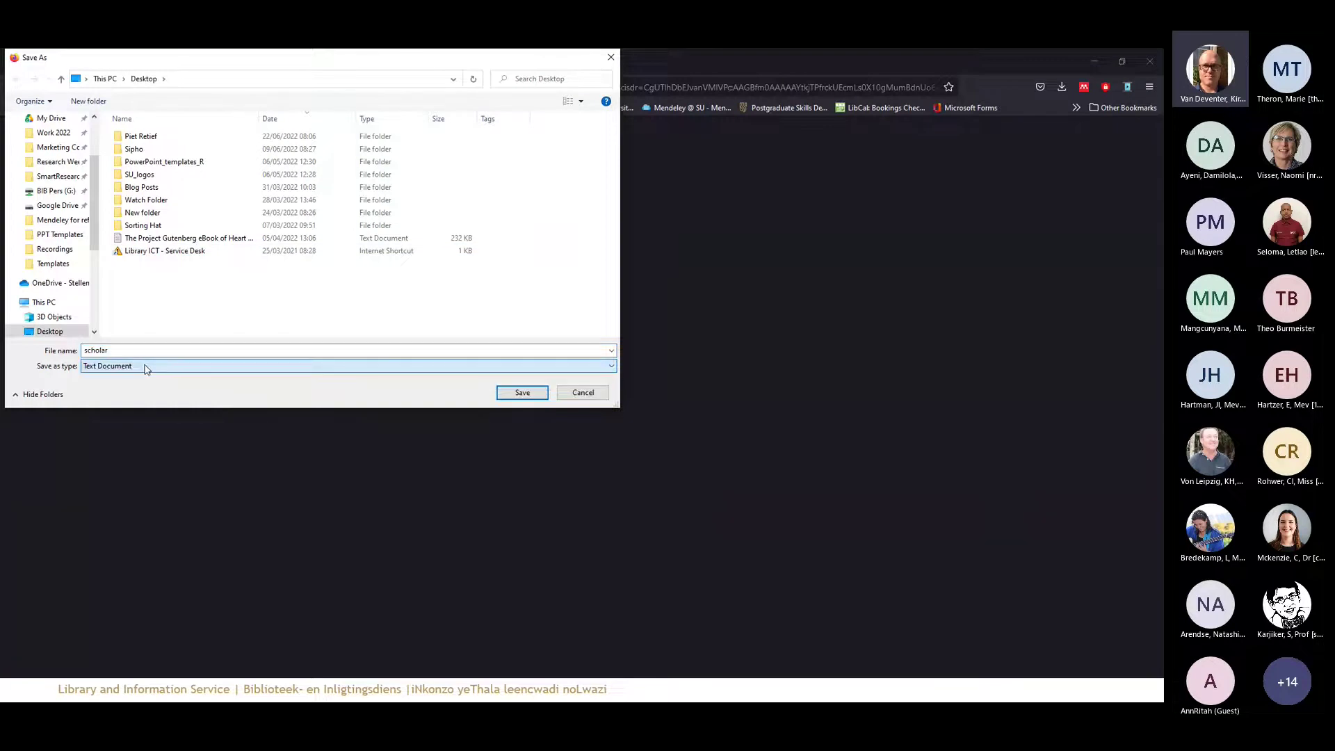
key(shift+Tab)
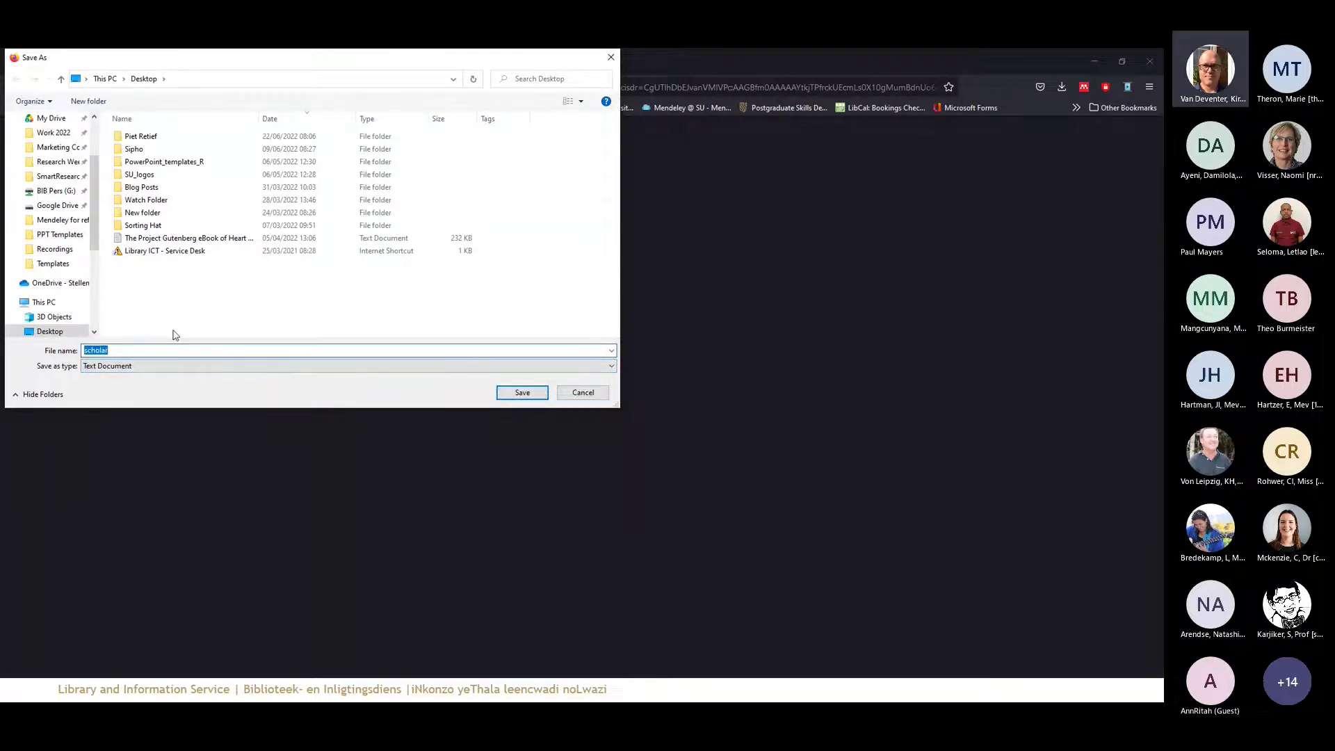
text(Scholar Source)
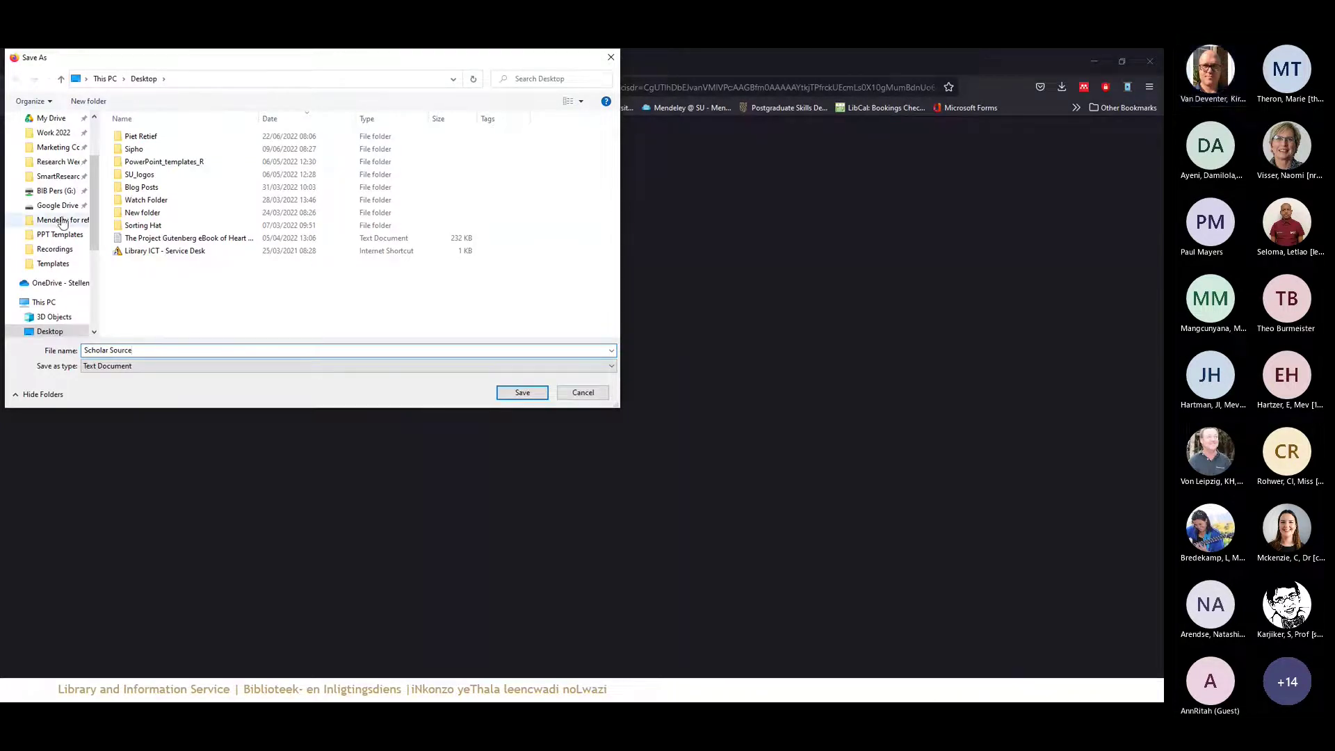
scroll(62, 221, up, 3)
click(55, 157)
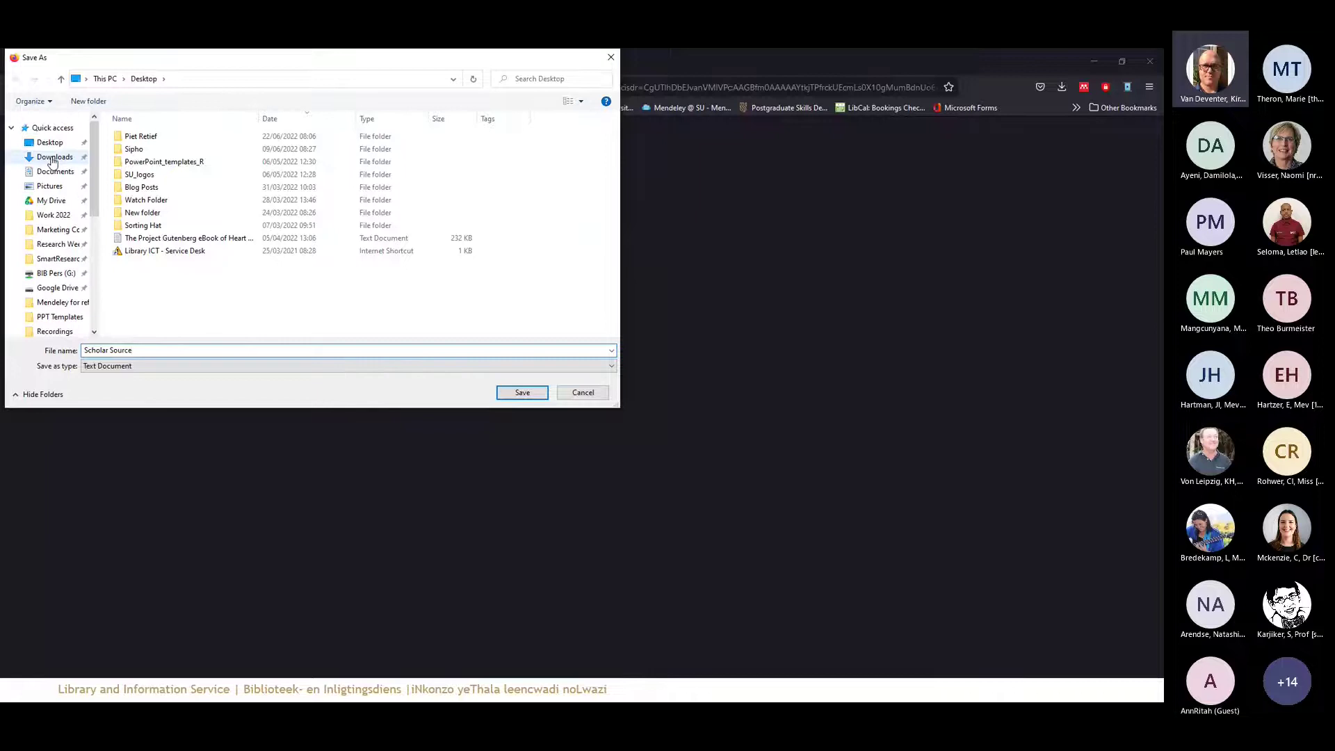
click(164, 350)
click(167, 351)
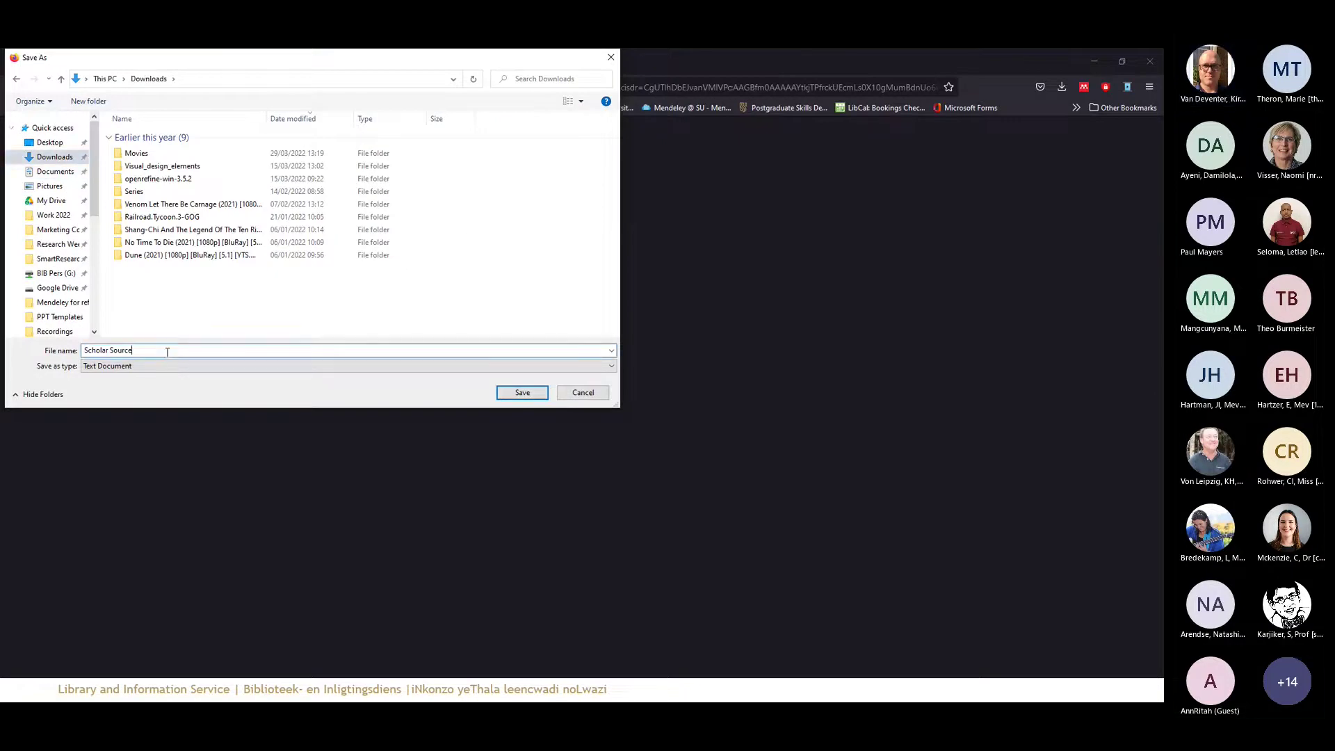
click(522, 393)
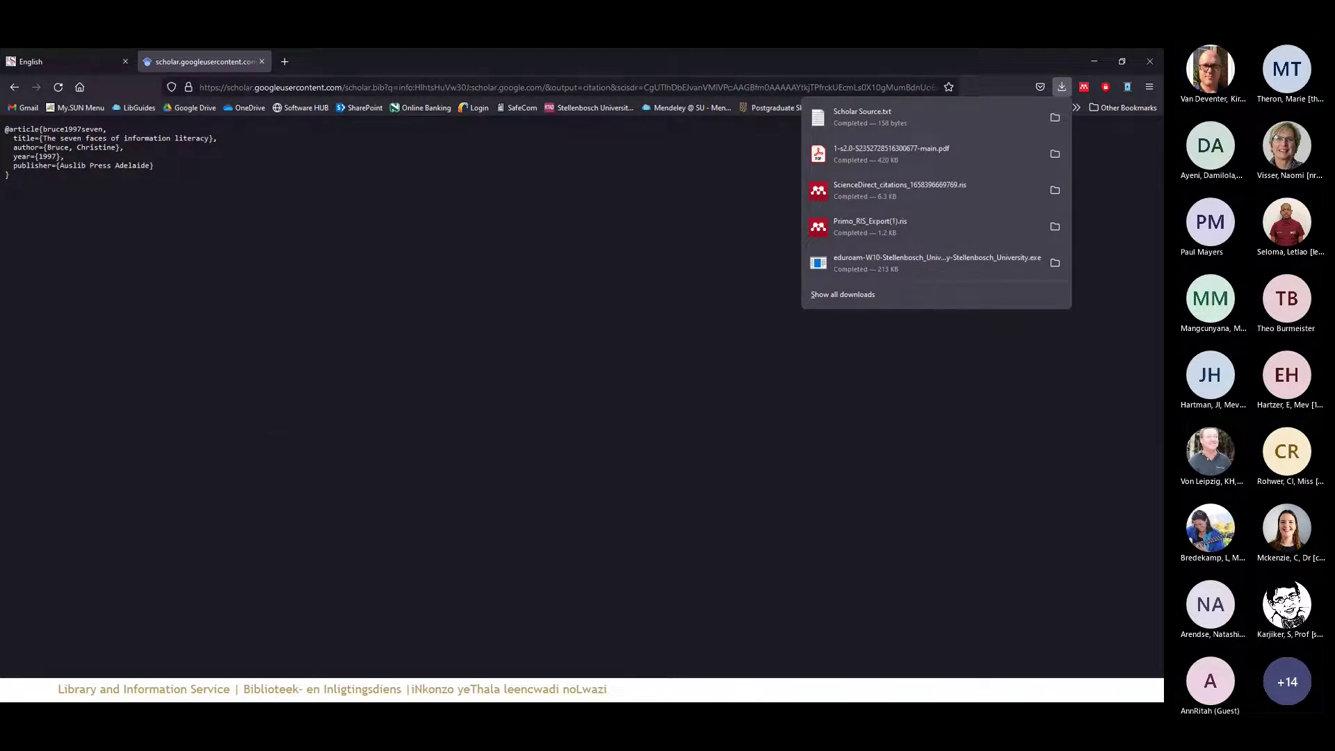
Switch to Mendeley Desktop and import the Scholar Source file from Downloads into the library
key(alt+Tab)
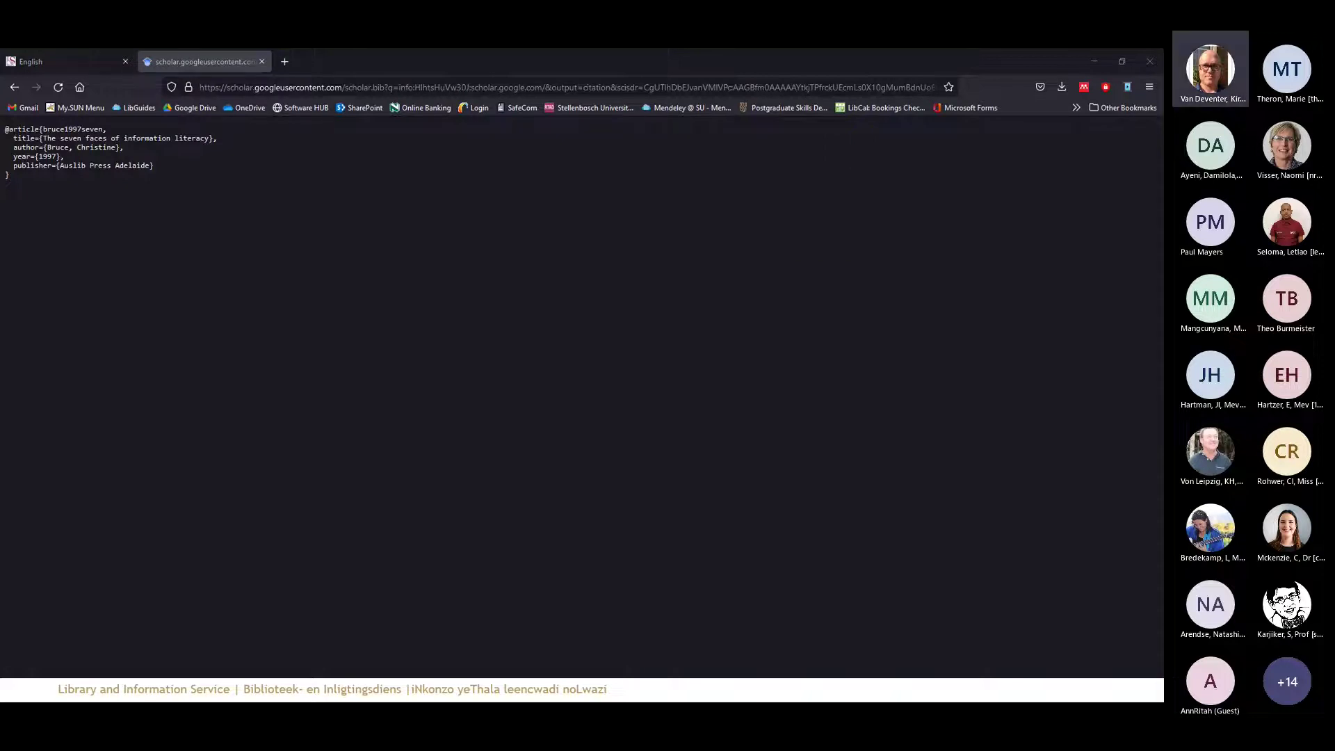
key(alt+Tab)
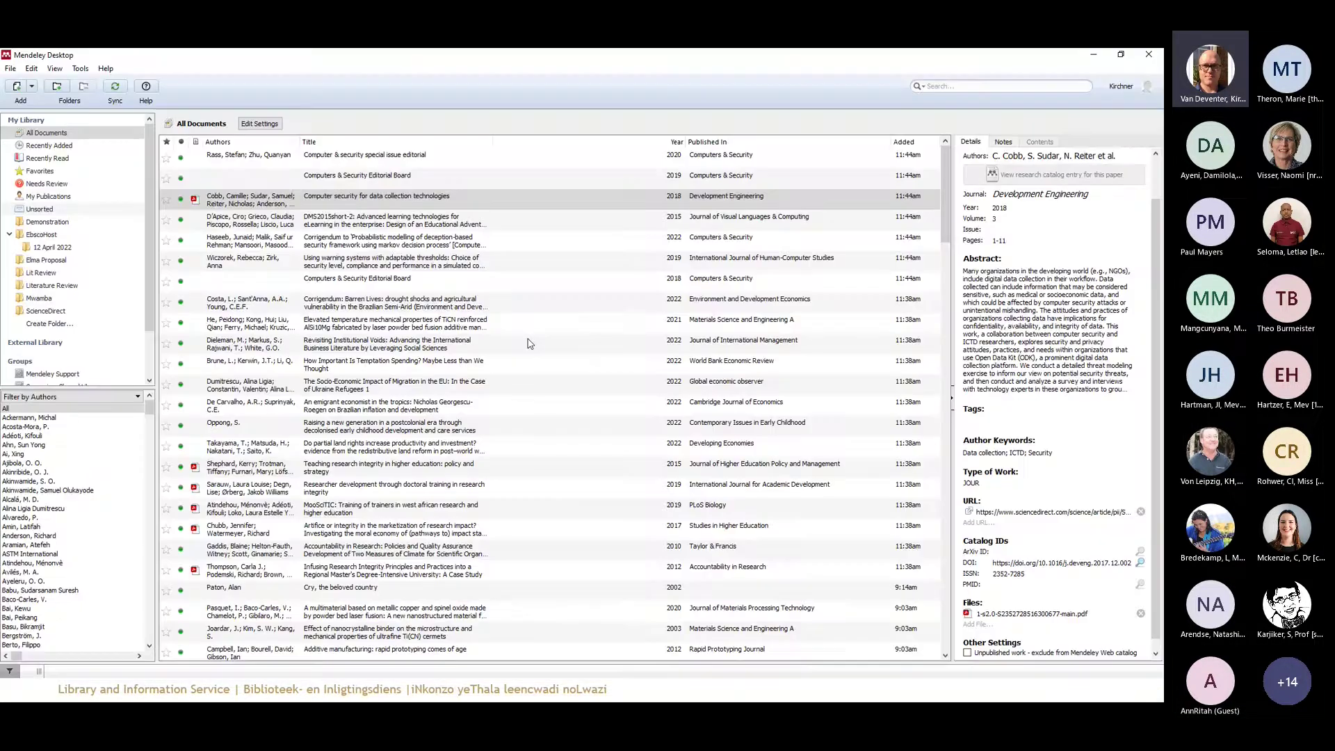
click(33, 88)
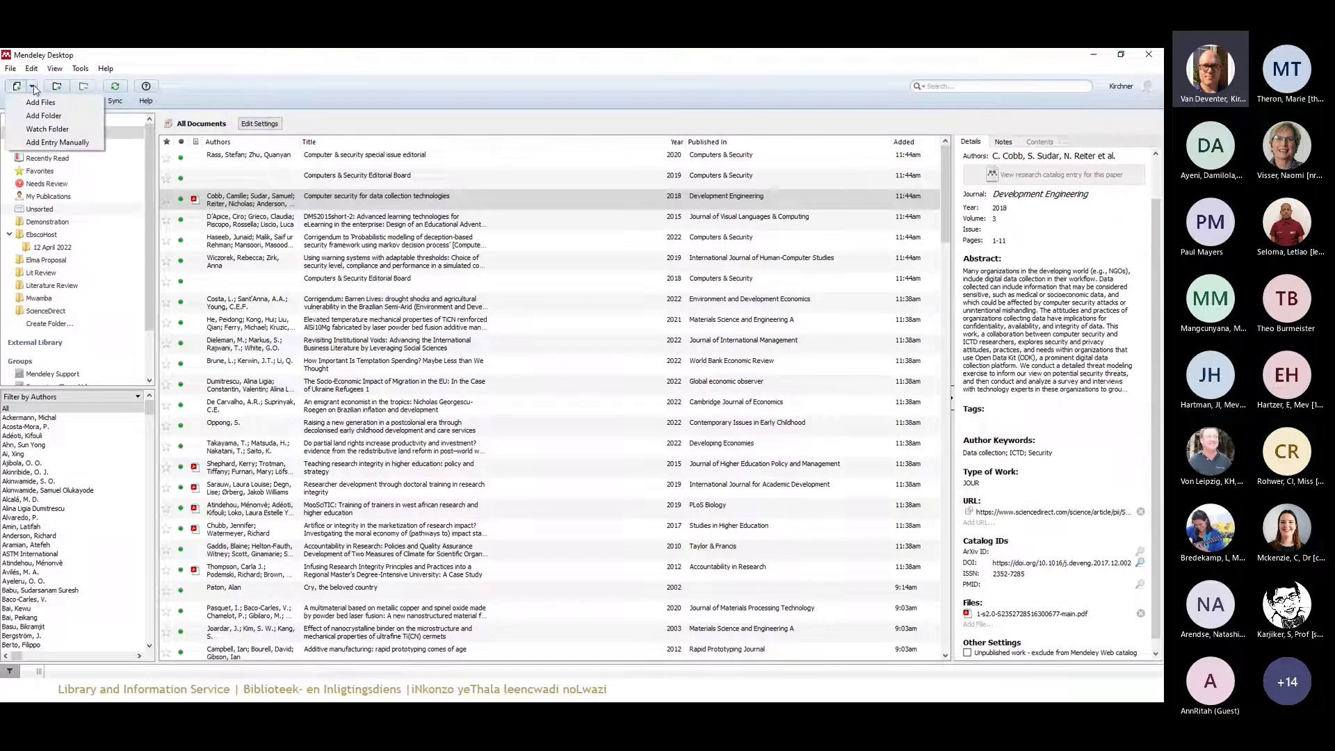
click(41, 102)
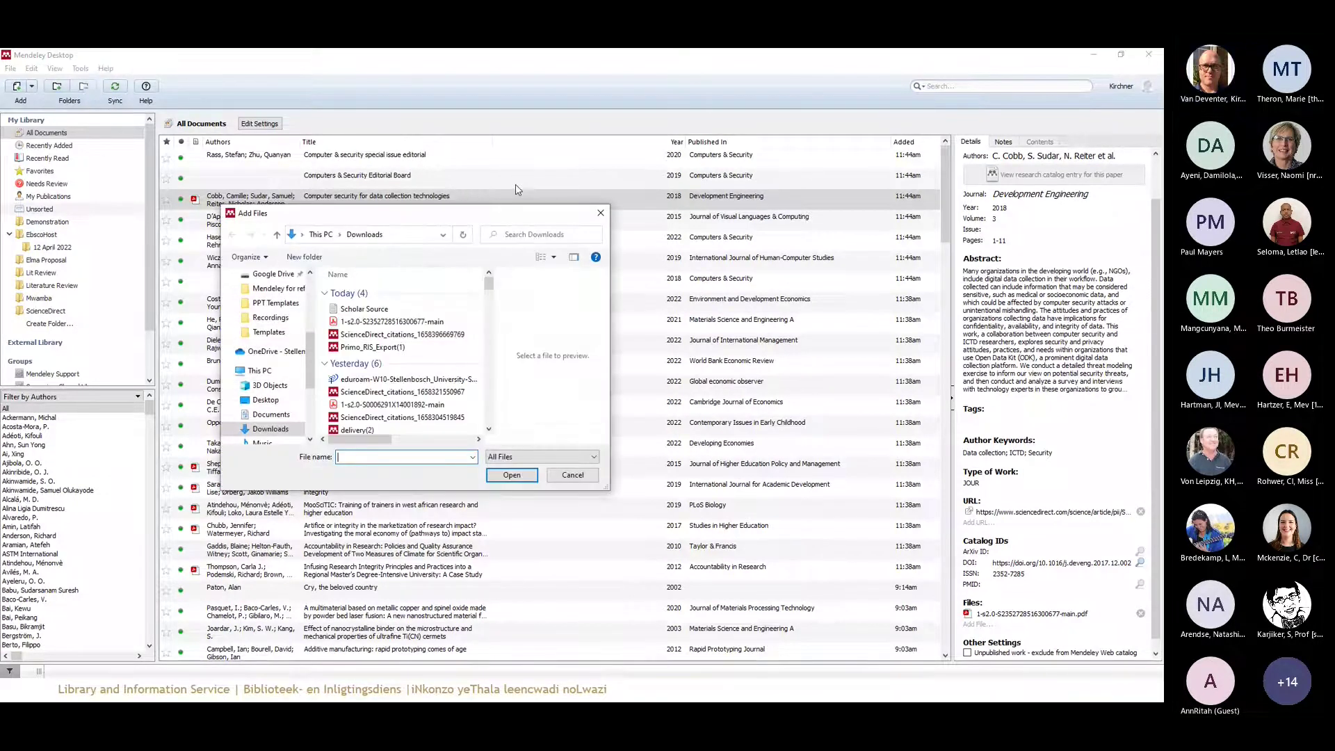
click(379, 312)
double_click(380, 312)
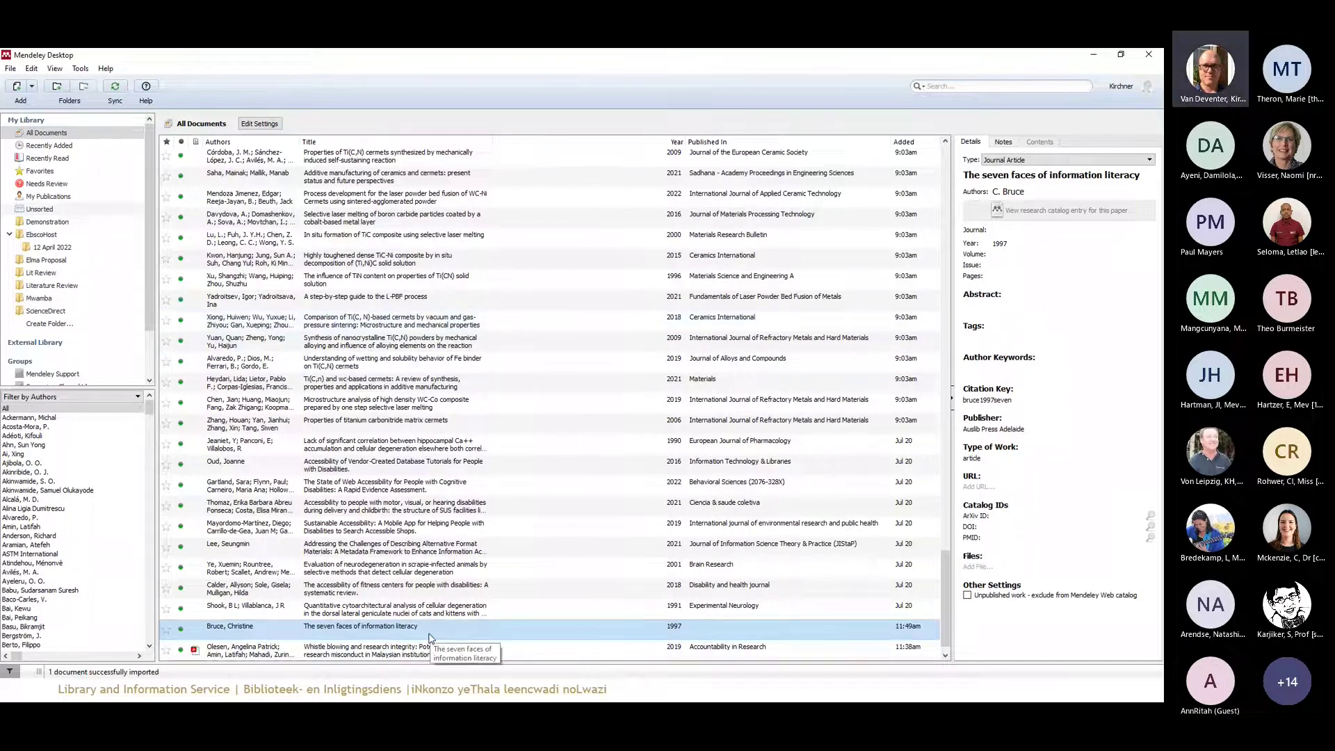
scroll(417, 625, down, 1)
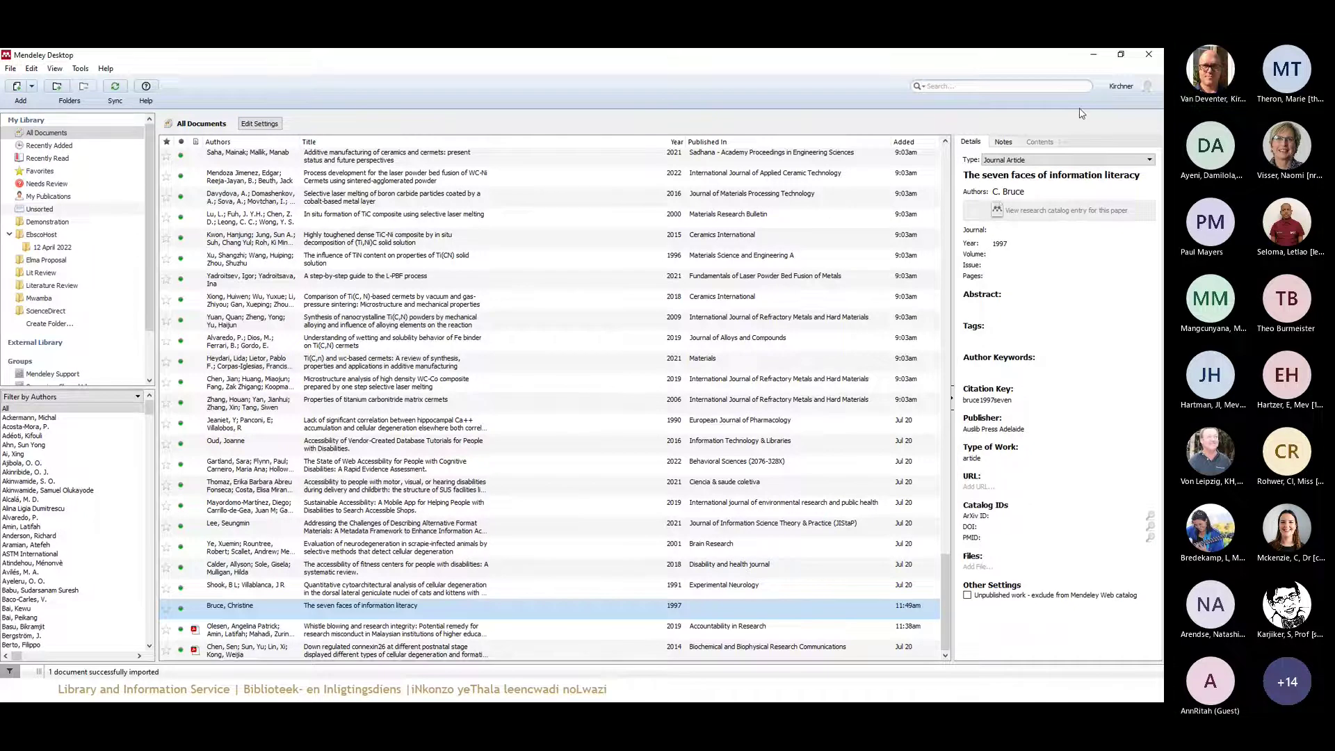
Switch to the browser and return to the Google Scholar citation options for "The seven faces of information literacy"
click(1092, 60)
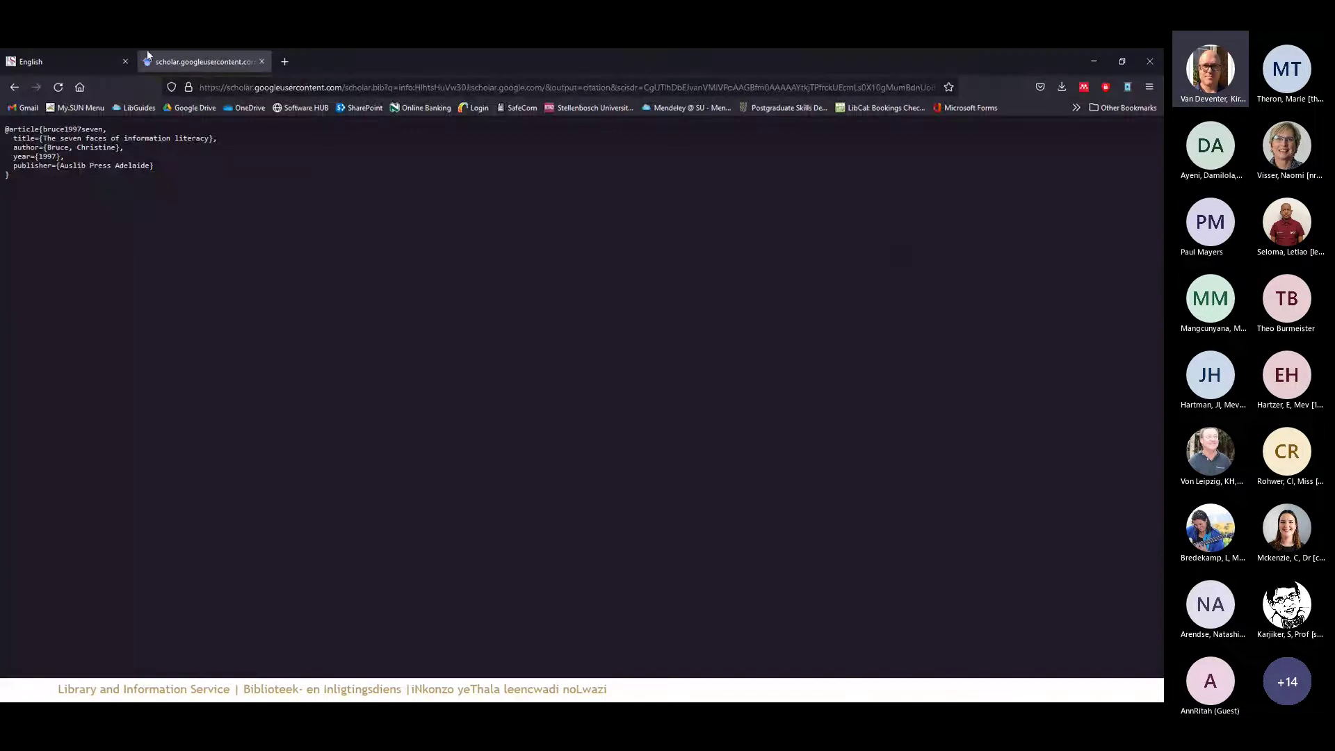
click(16, 87)
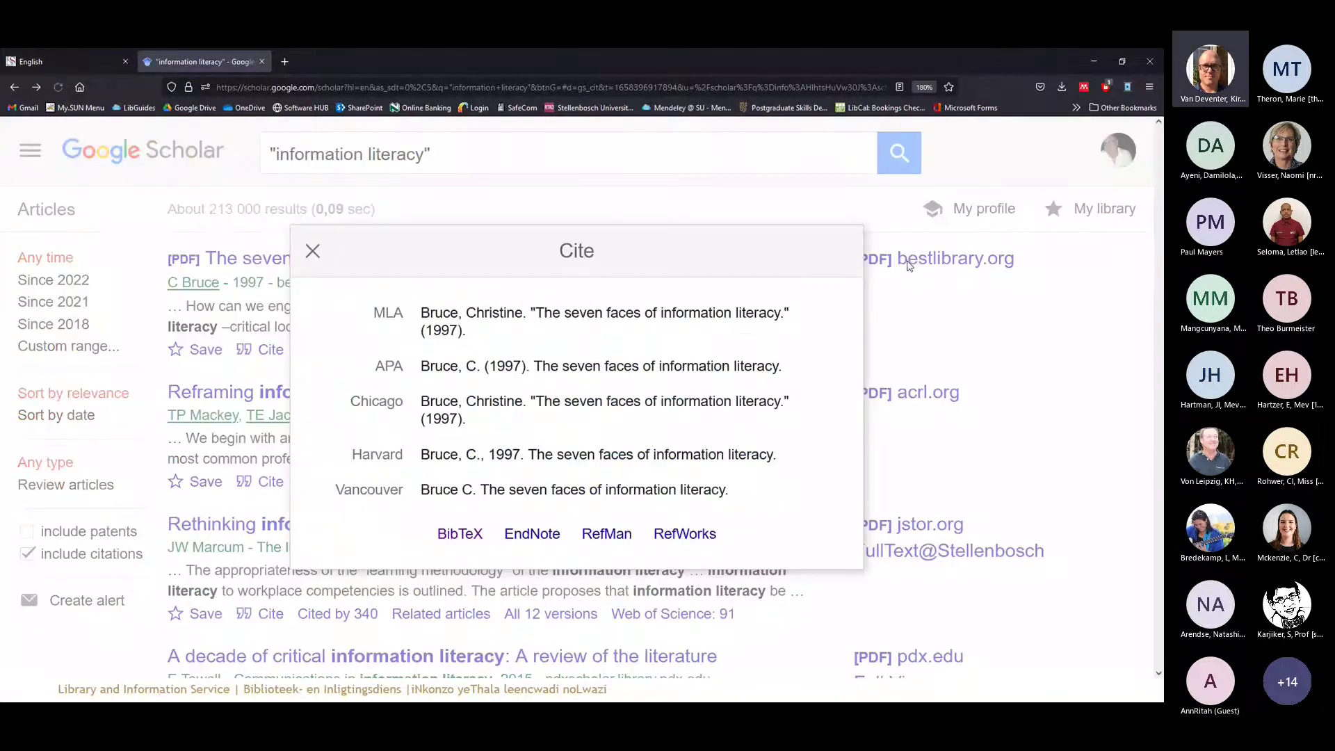
Open the bestlibrary.org PDF of "The seven faces of information literacy" and look through its first slides to identify the source type
click(914, 270)
click(912, 266)
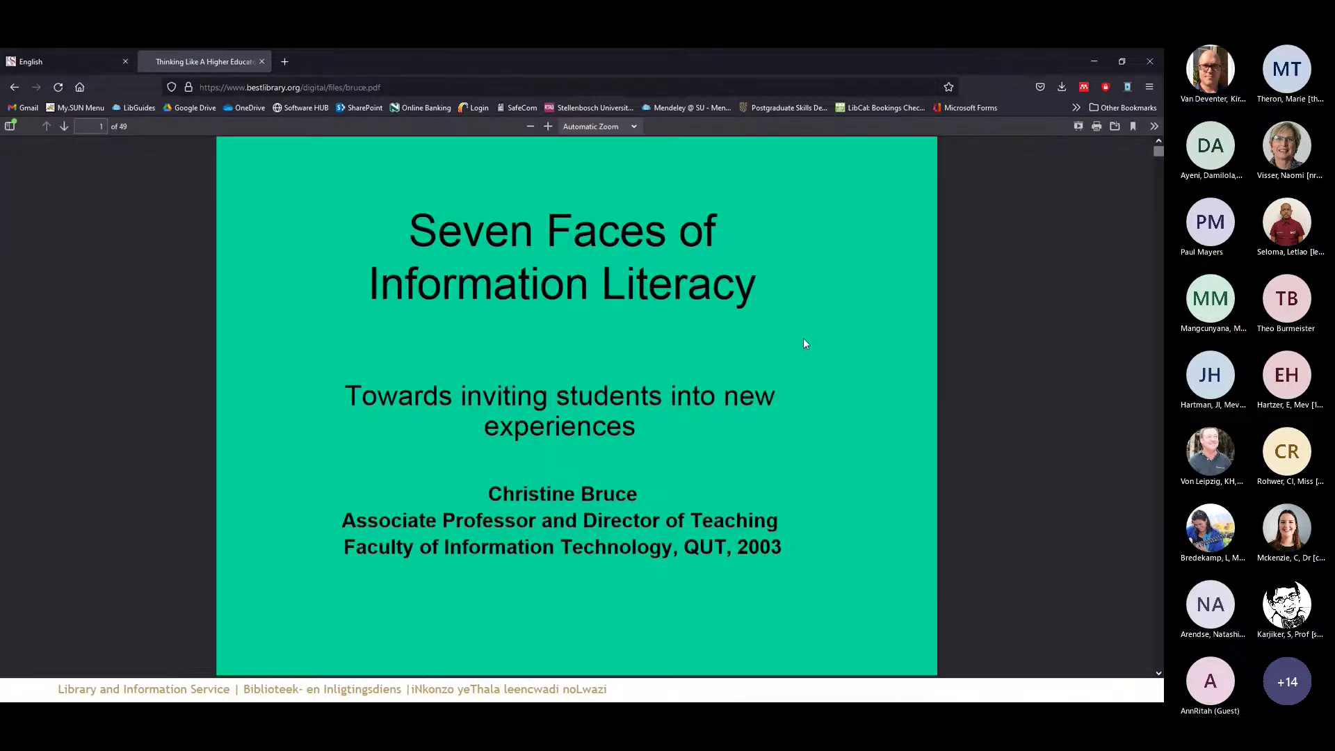
scroll(803, 338, down, 20)
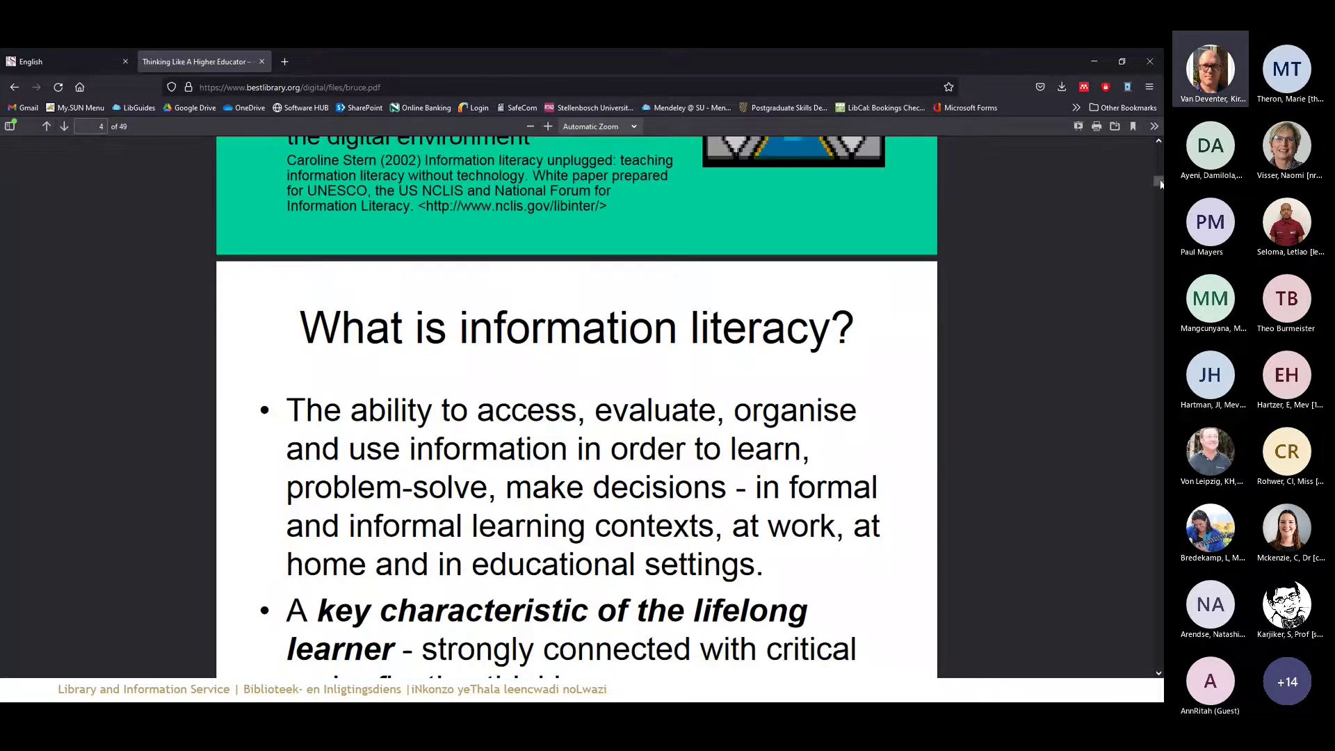
drag(1157, 182, 1160, 143)
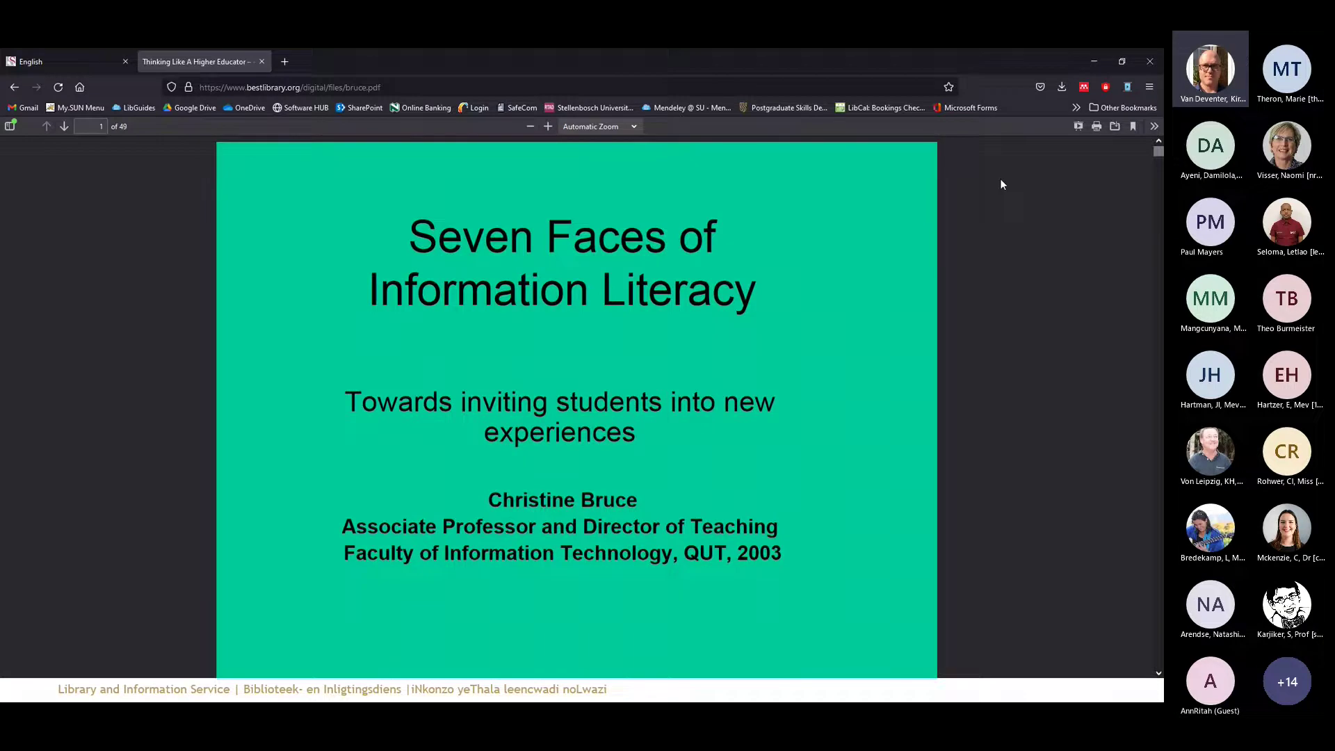
Switch to Mendeley Desktop and set the document type of "The seven faces of information literacy" to Generic
key(alt+Tab)
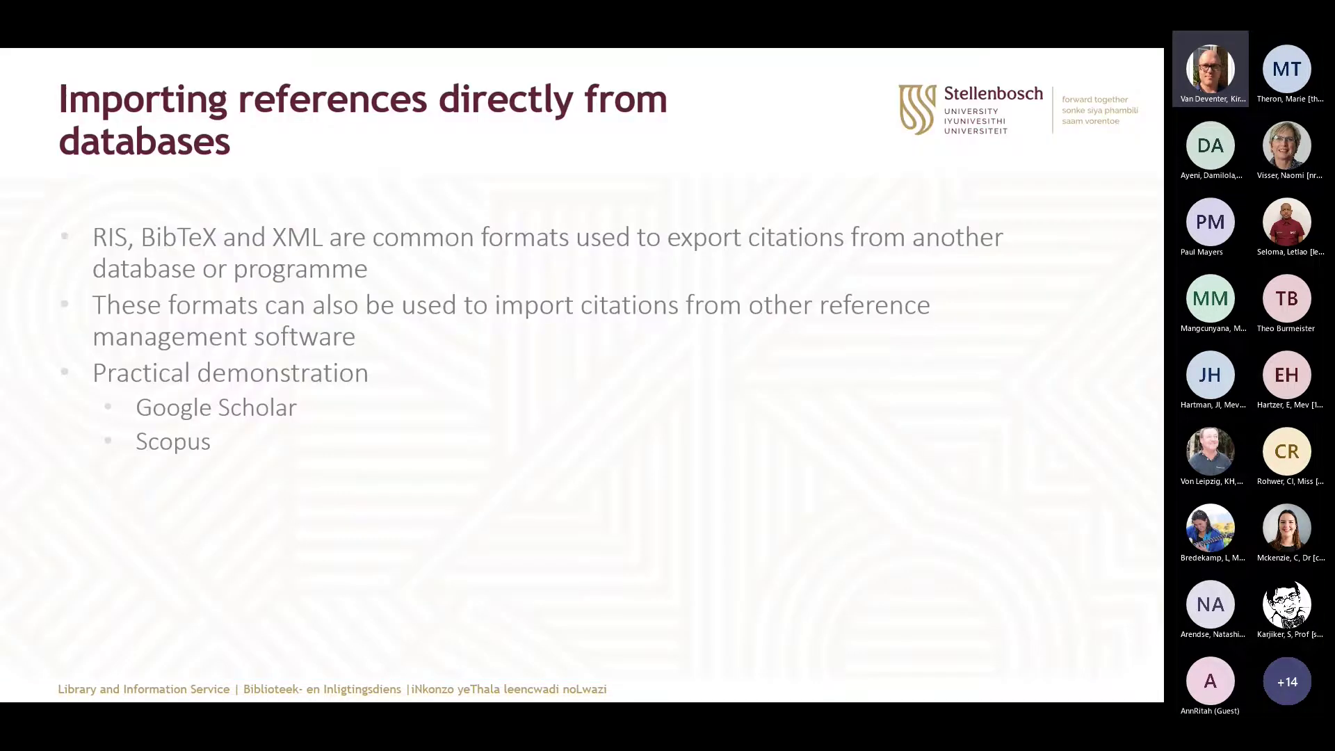
key(alt+Tab)
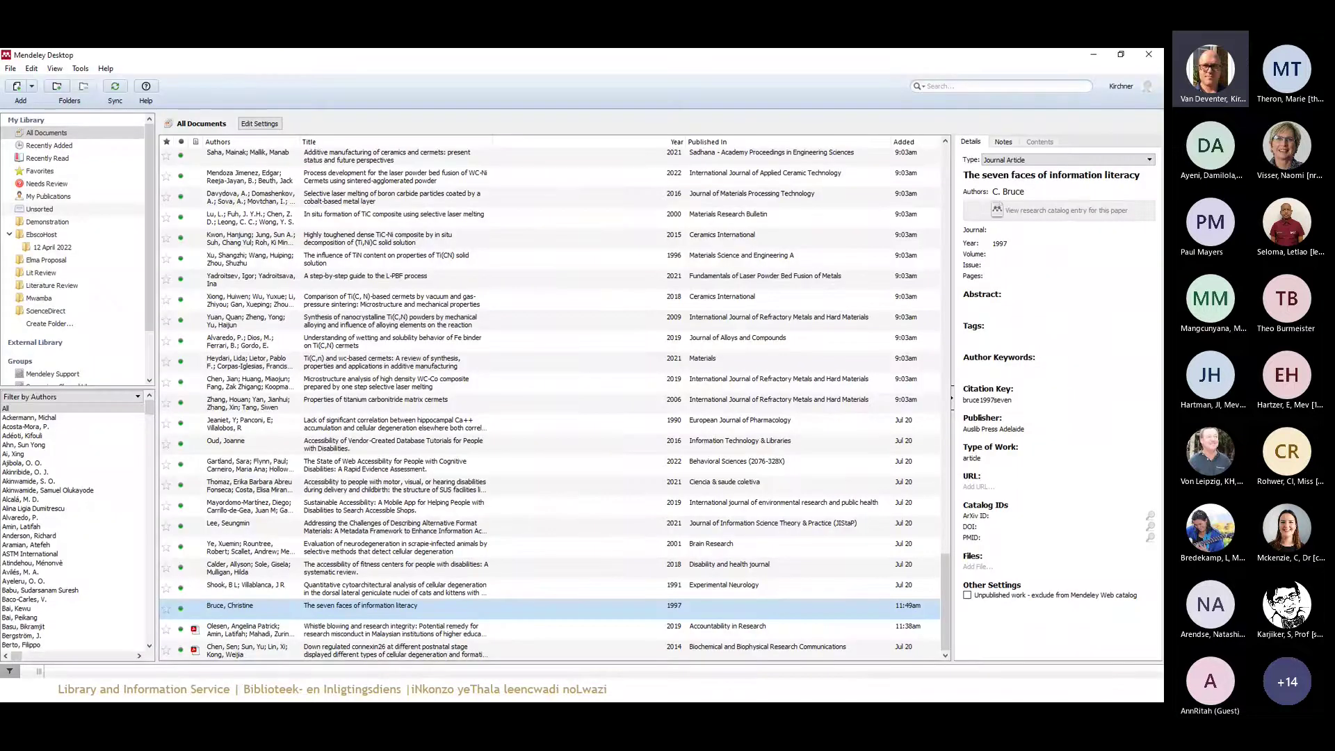
click(1053, 160)
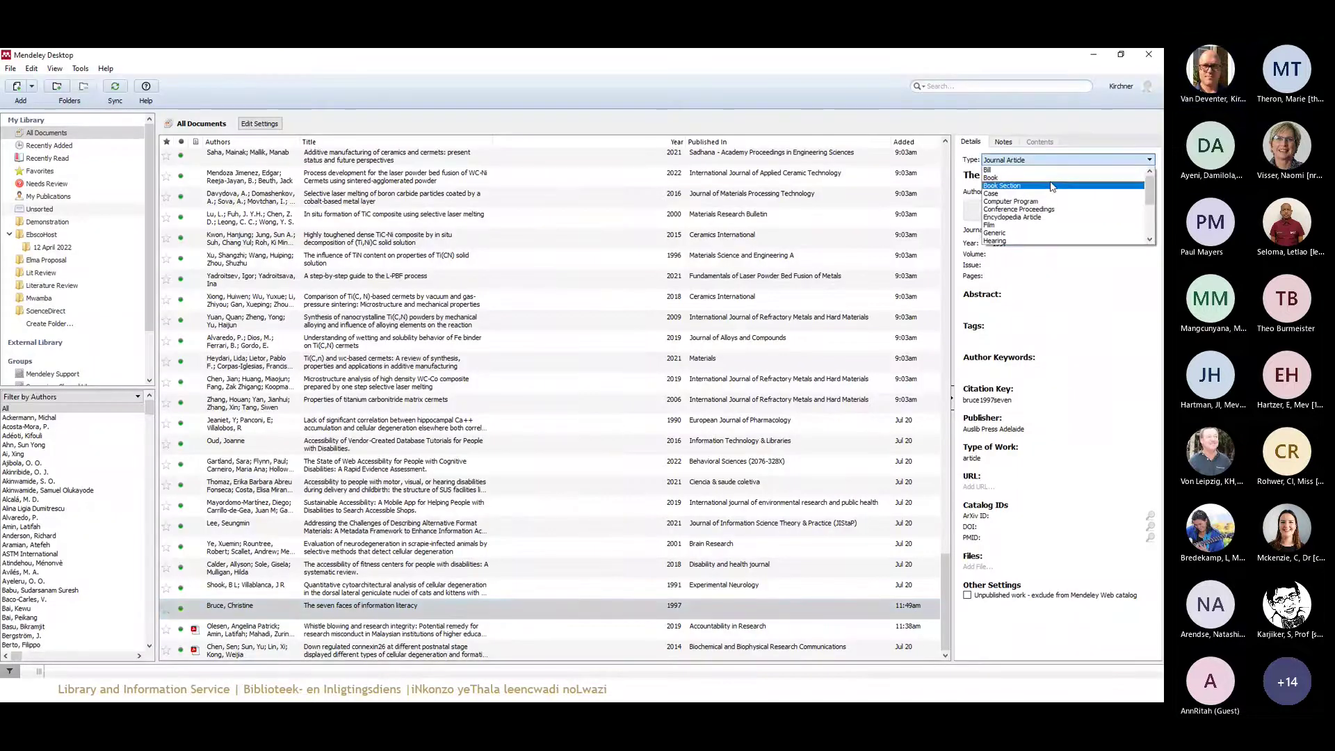
scroll(1057, 190, down, 4)
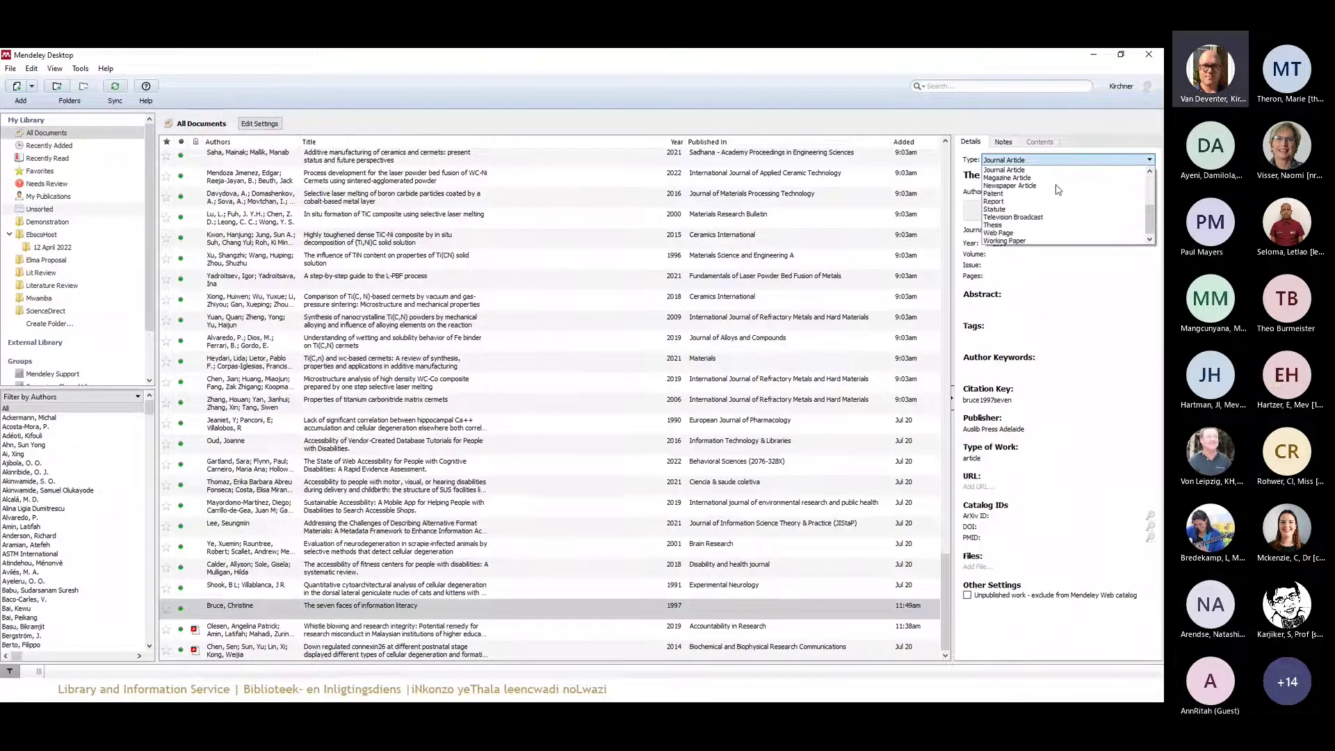
scroll(1058, 188, up, 3)
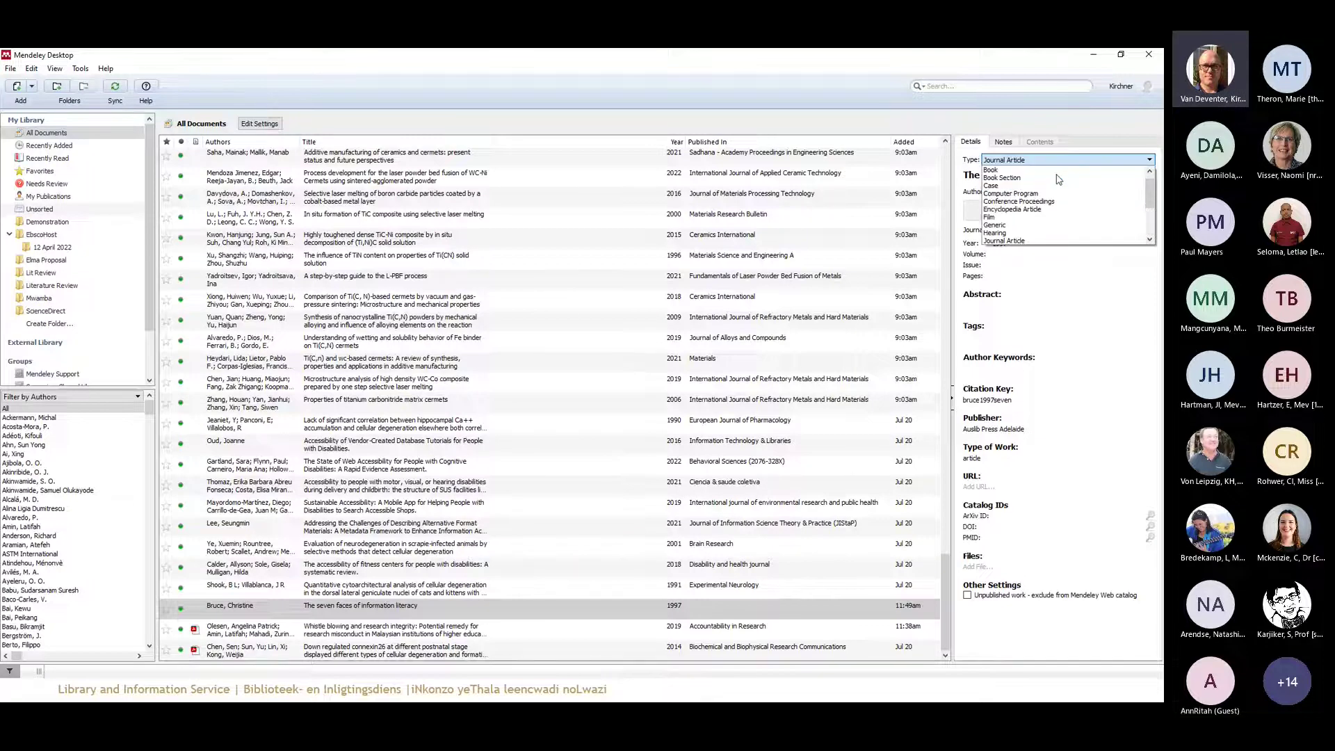
scroll(1050, 205, up, 1)
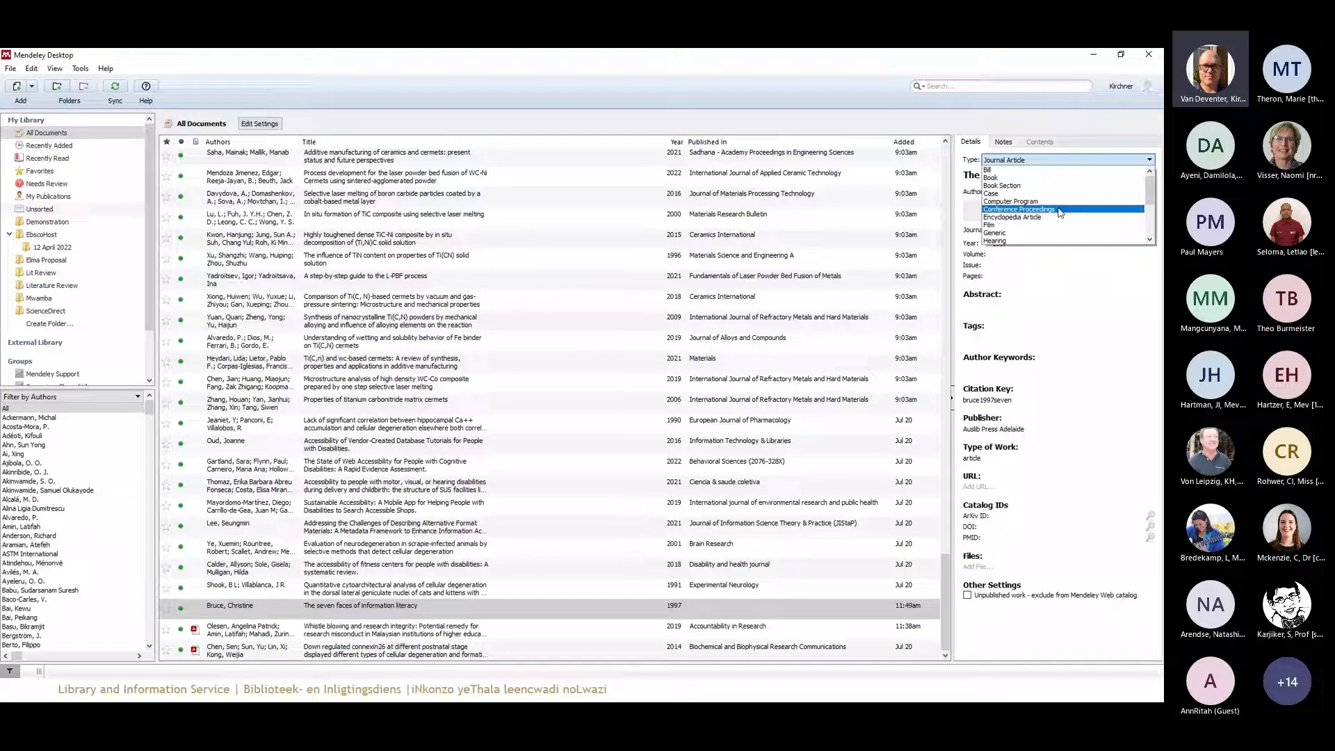
scroll(1059, 216, down, 3)
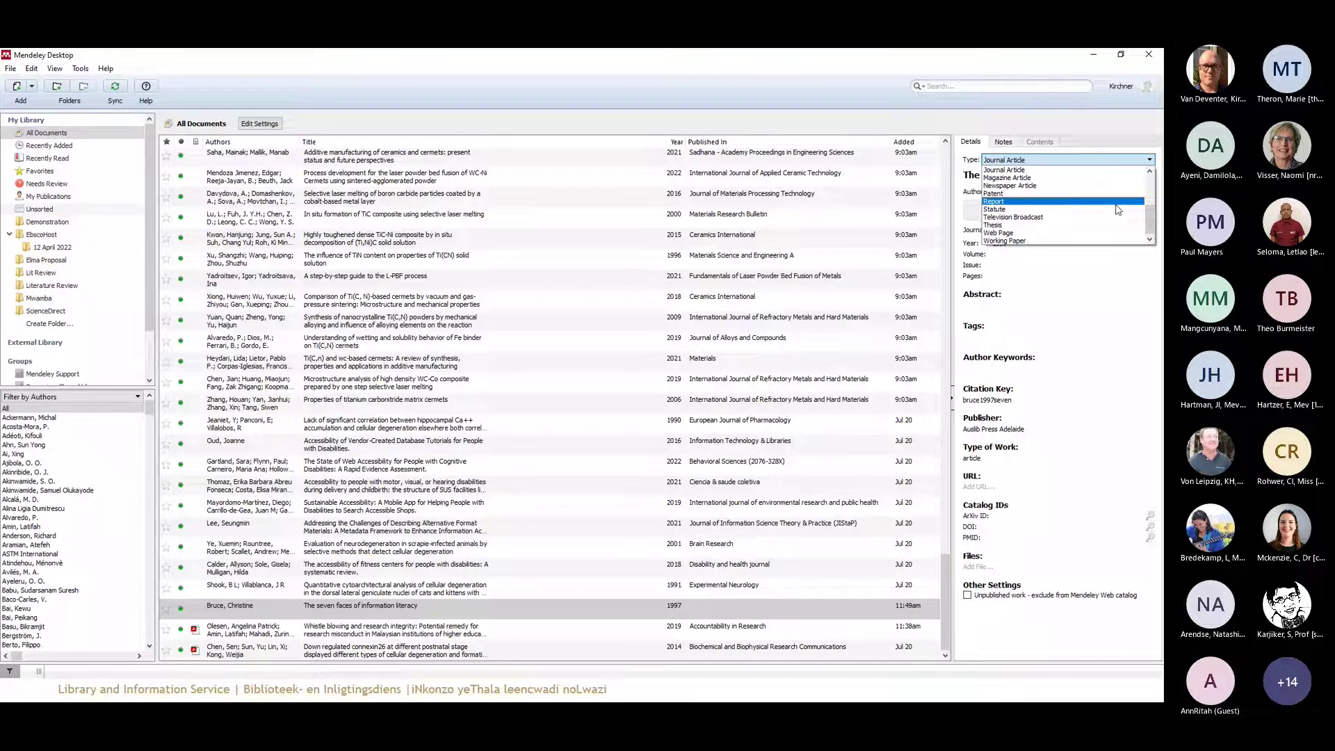
scroll(1118, 210, up, 2)
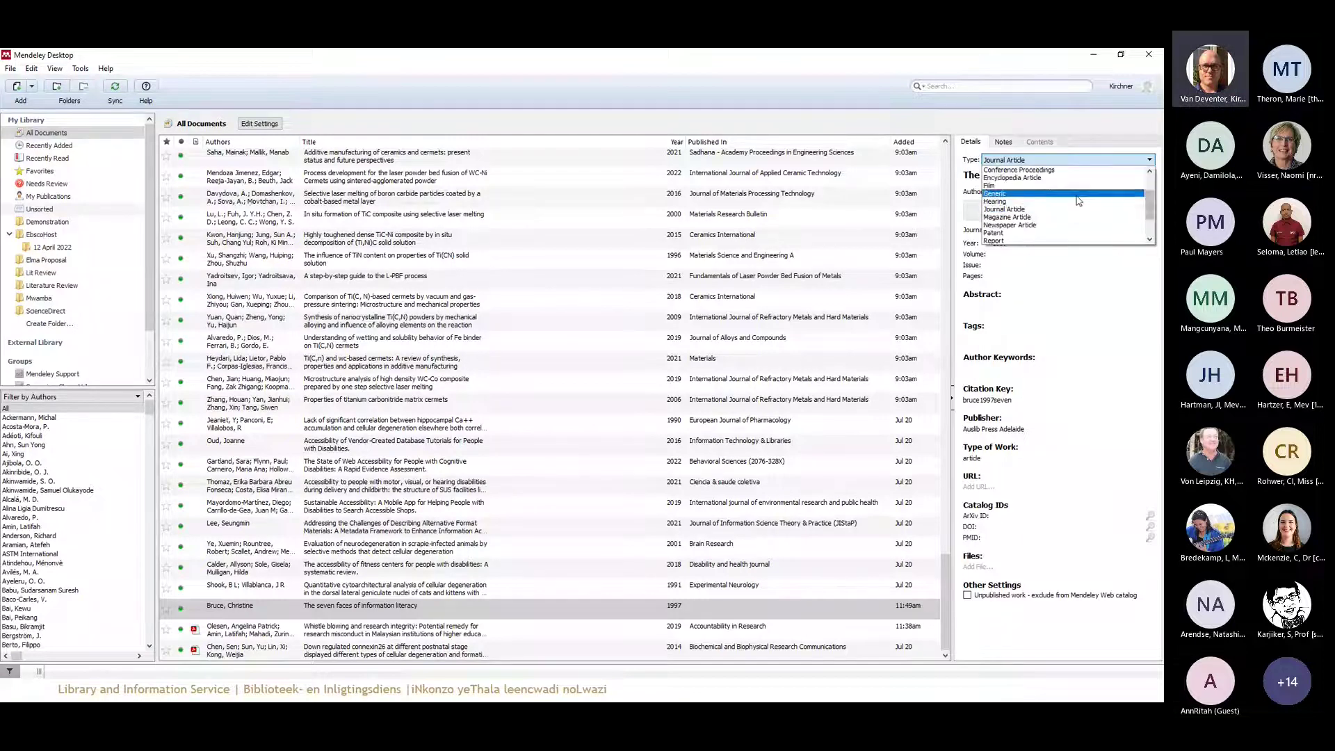
click(1025, 197)
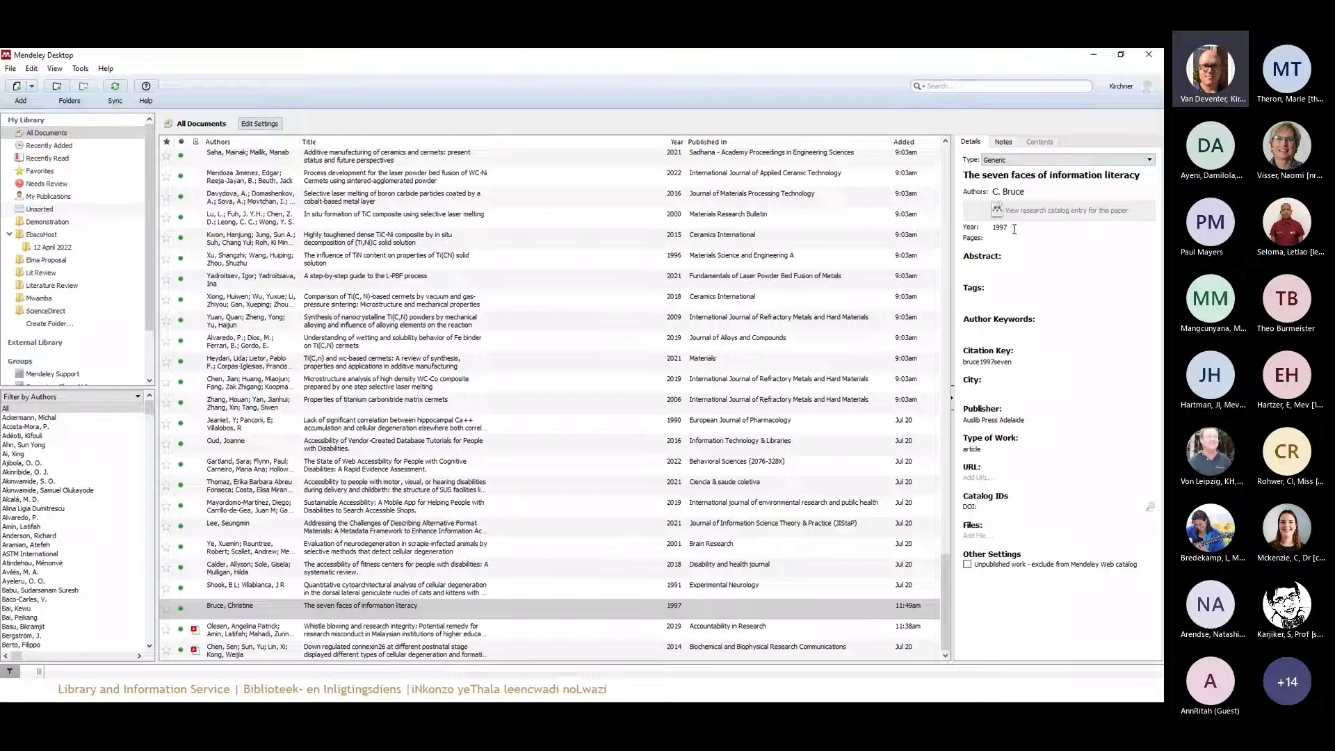
click(1150, 176)
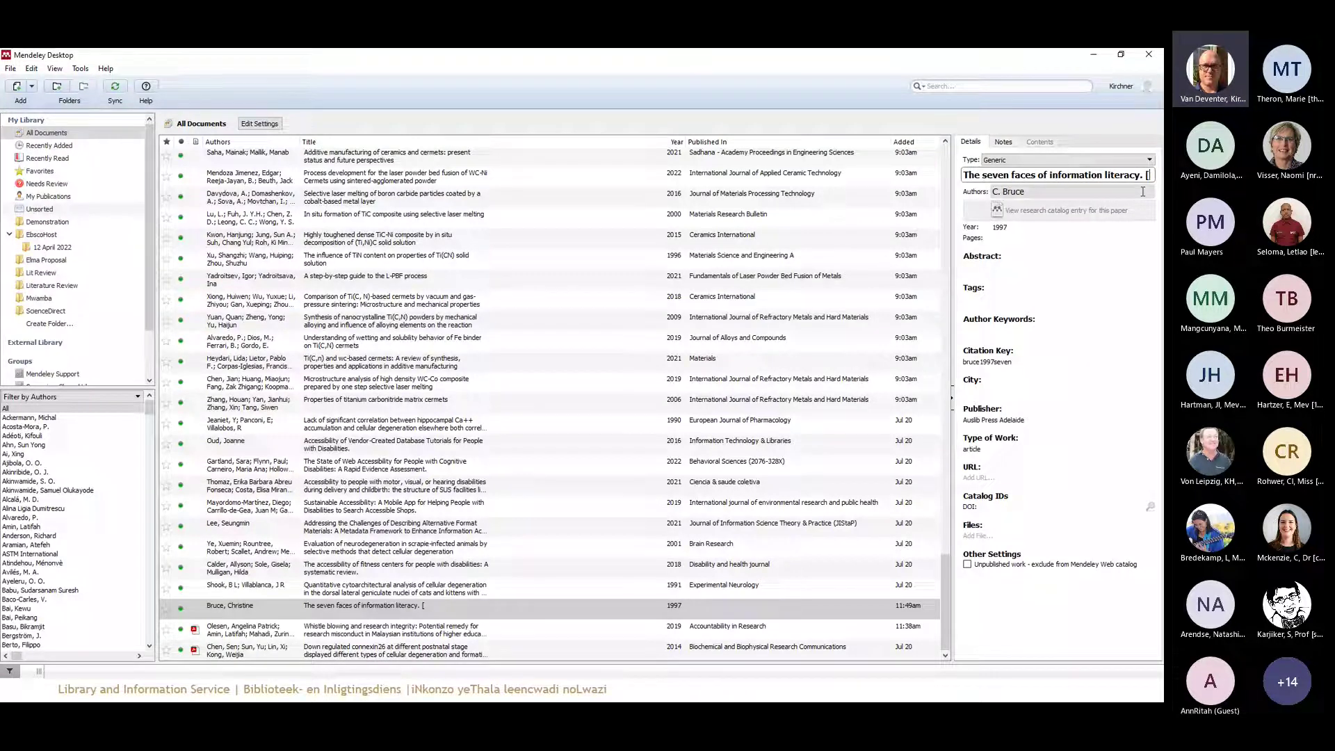
text(PowerPoin)
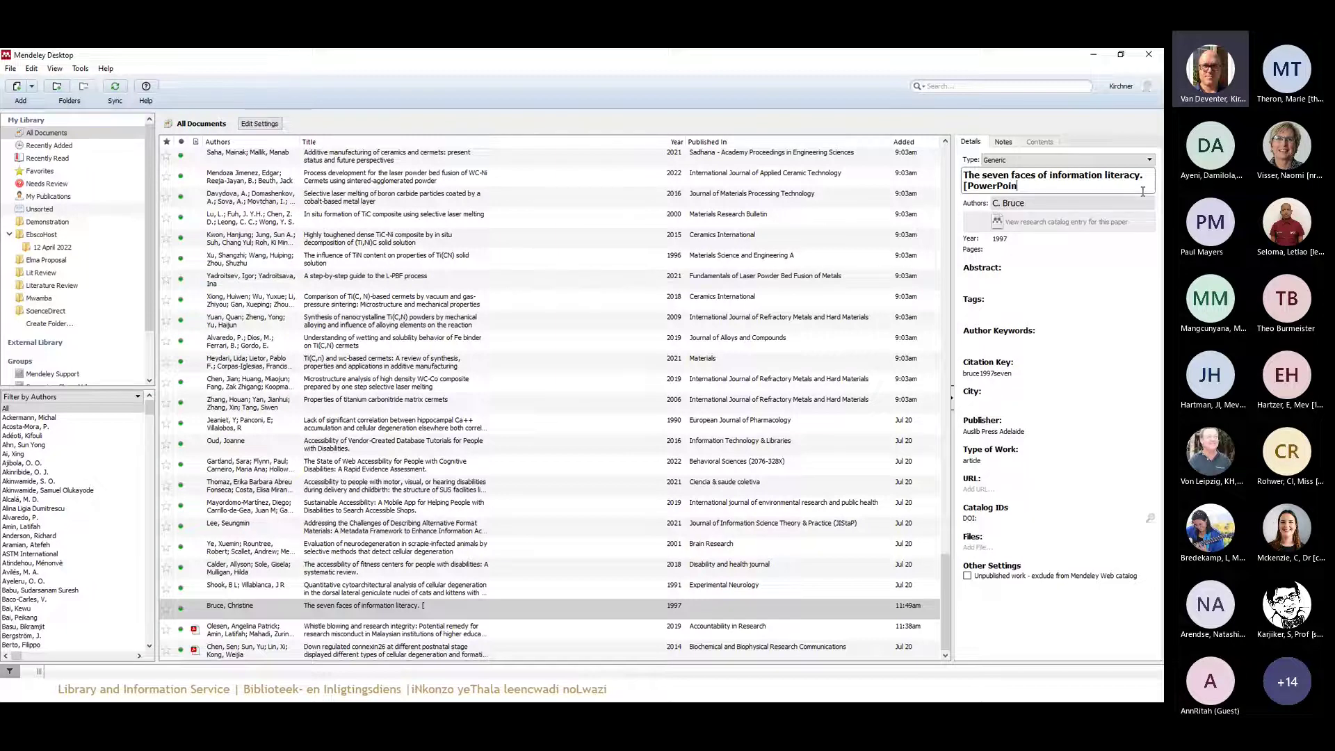
text(t Presentation].)
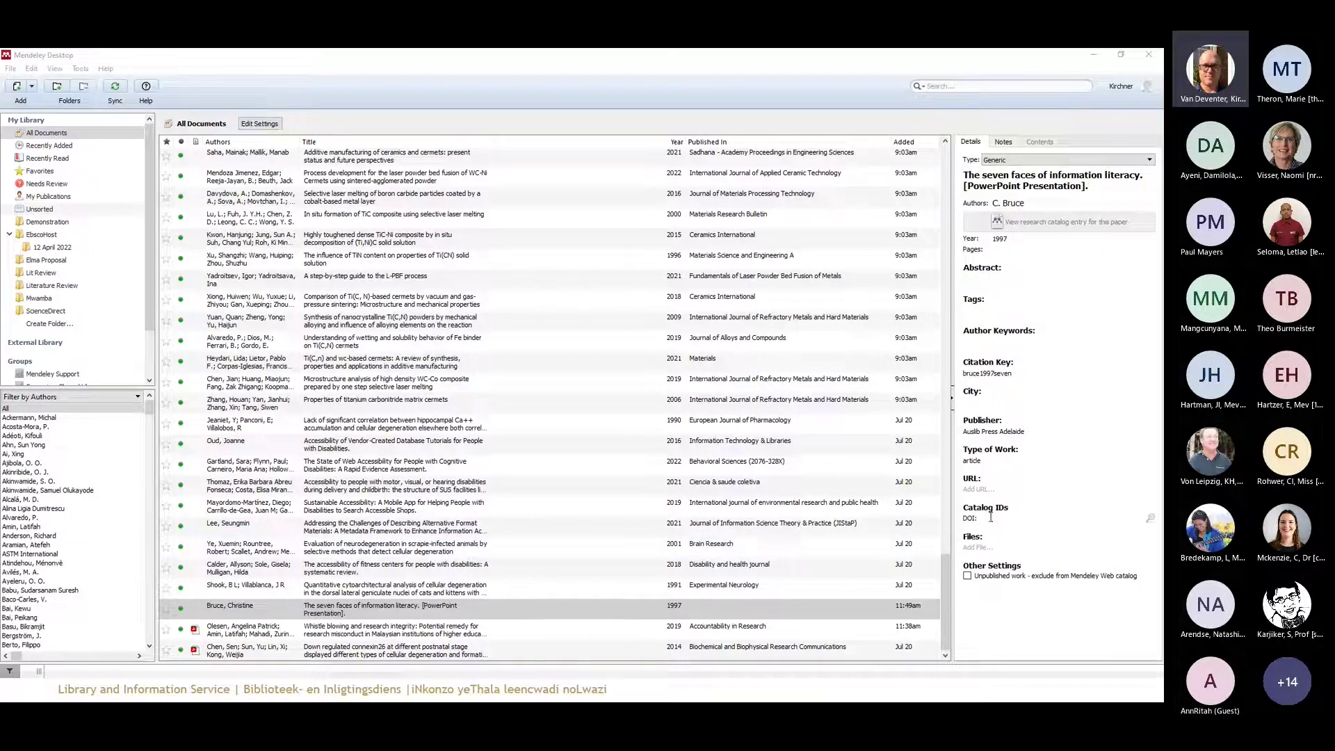
click(991, 487)
text(https://www.bestlibrary.org/digital/files/bruce.pdf)
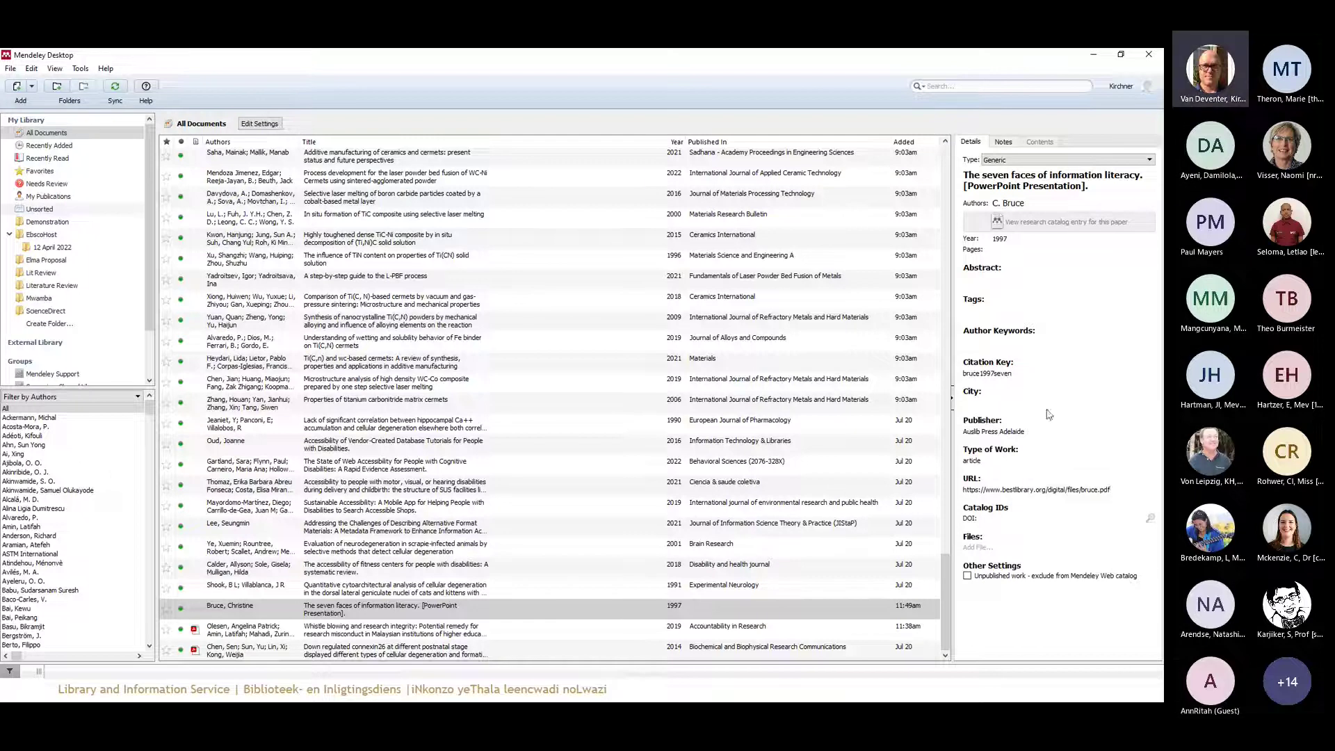
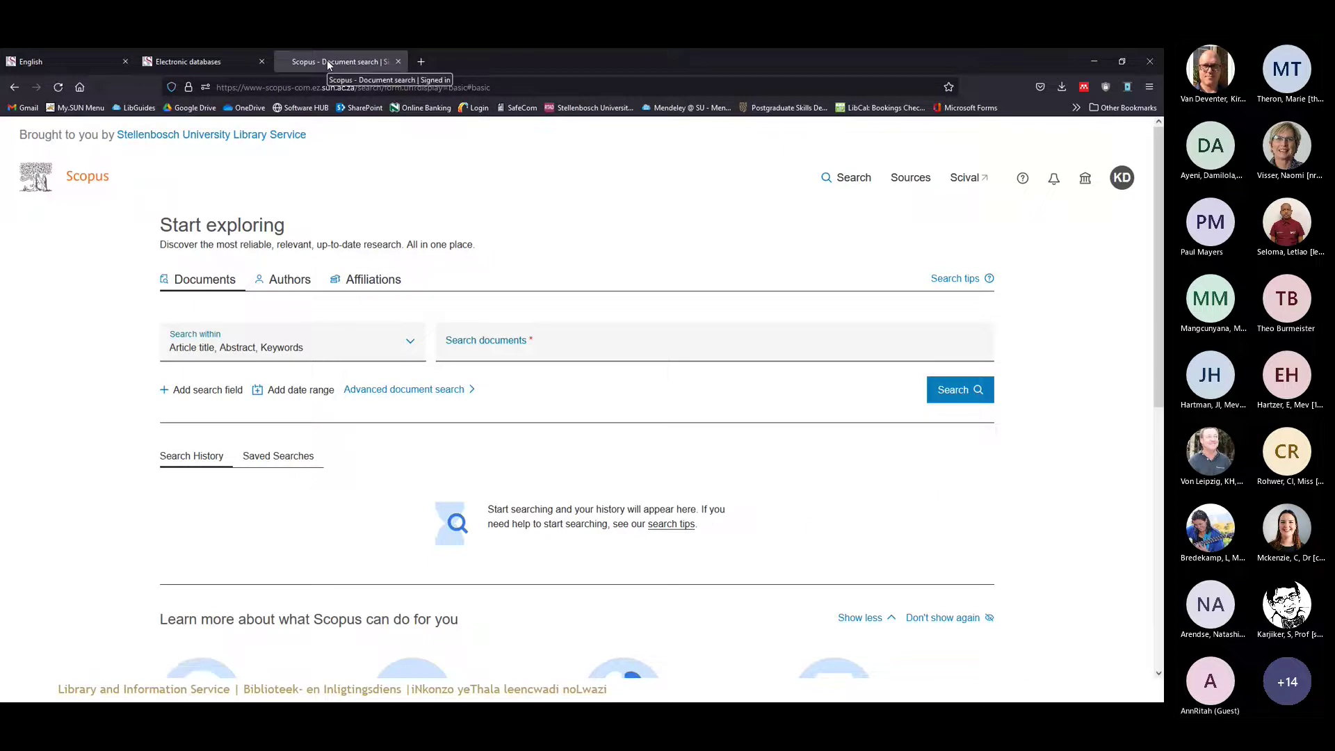
Search Scopus documents by article title, abstract and keywords for nanoparticles
click(497, 334)
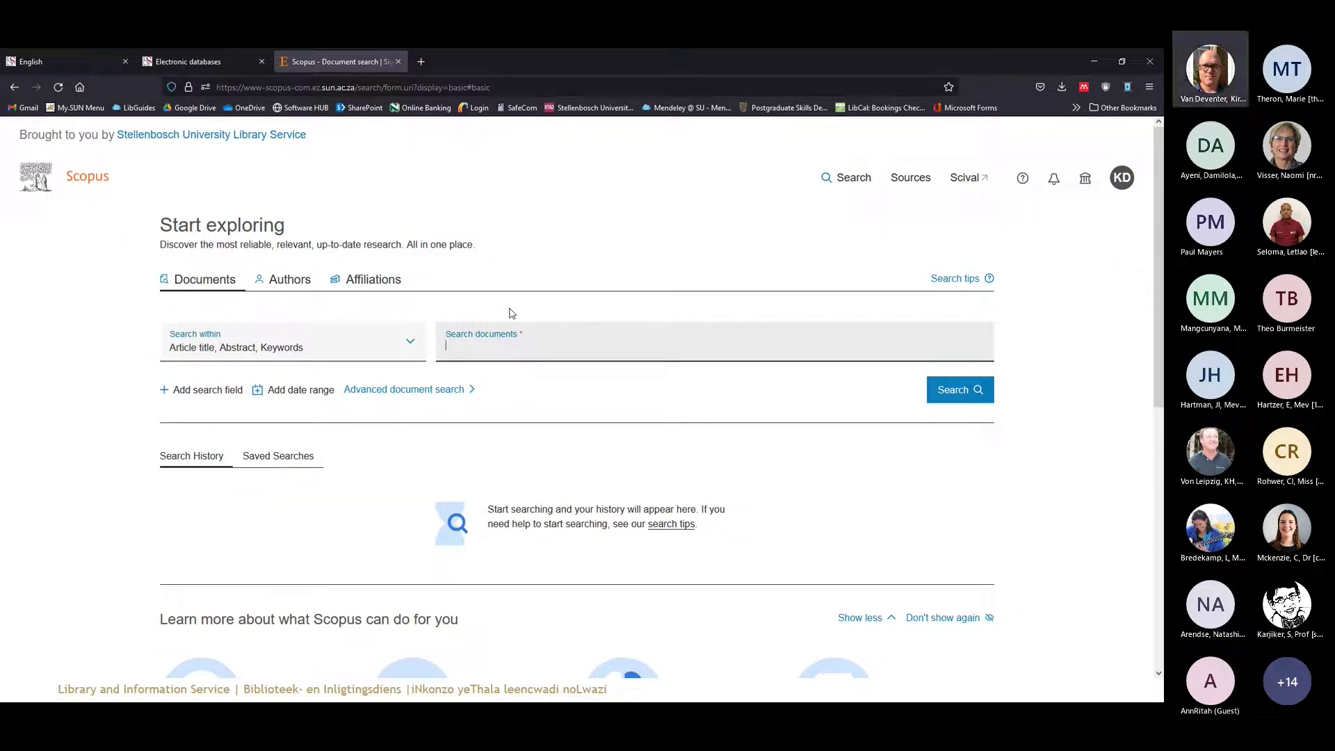
text(nanopartici)
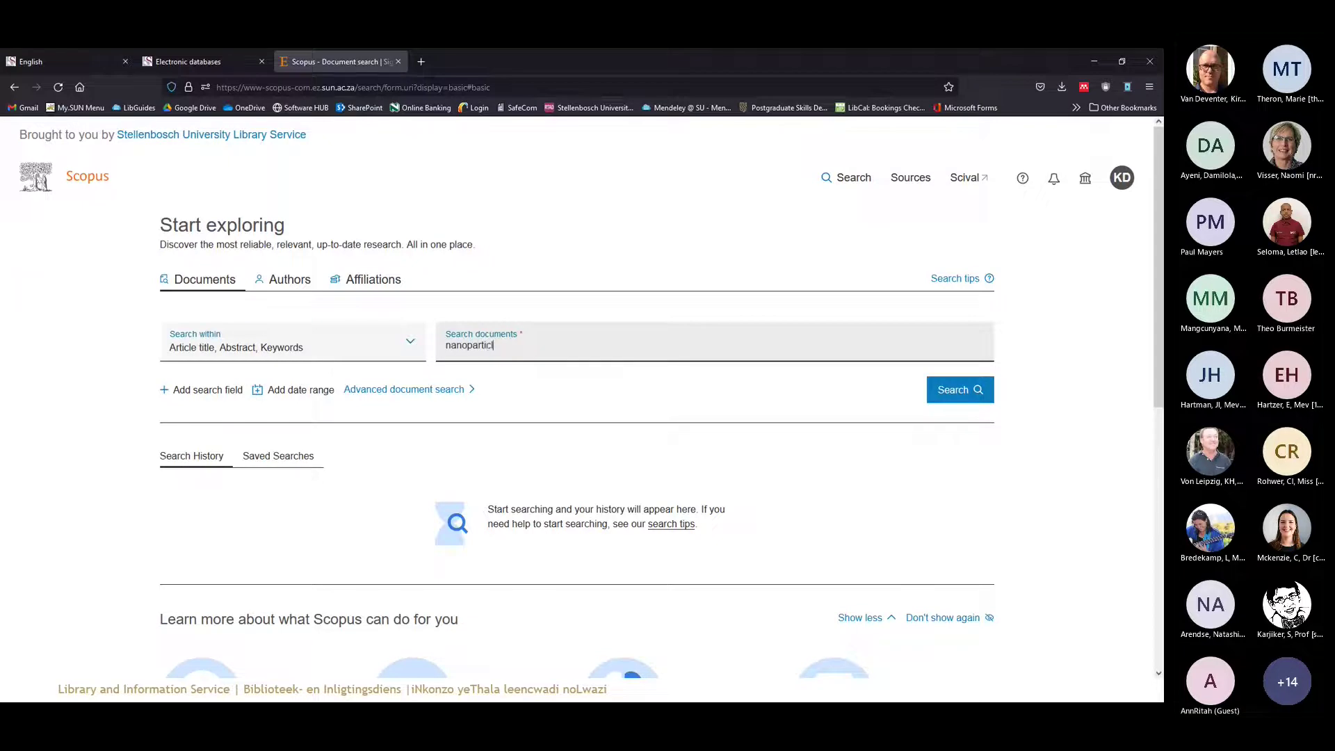
text(les)
key(Return)
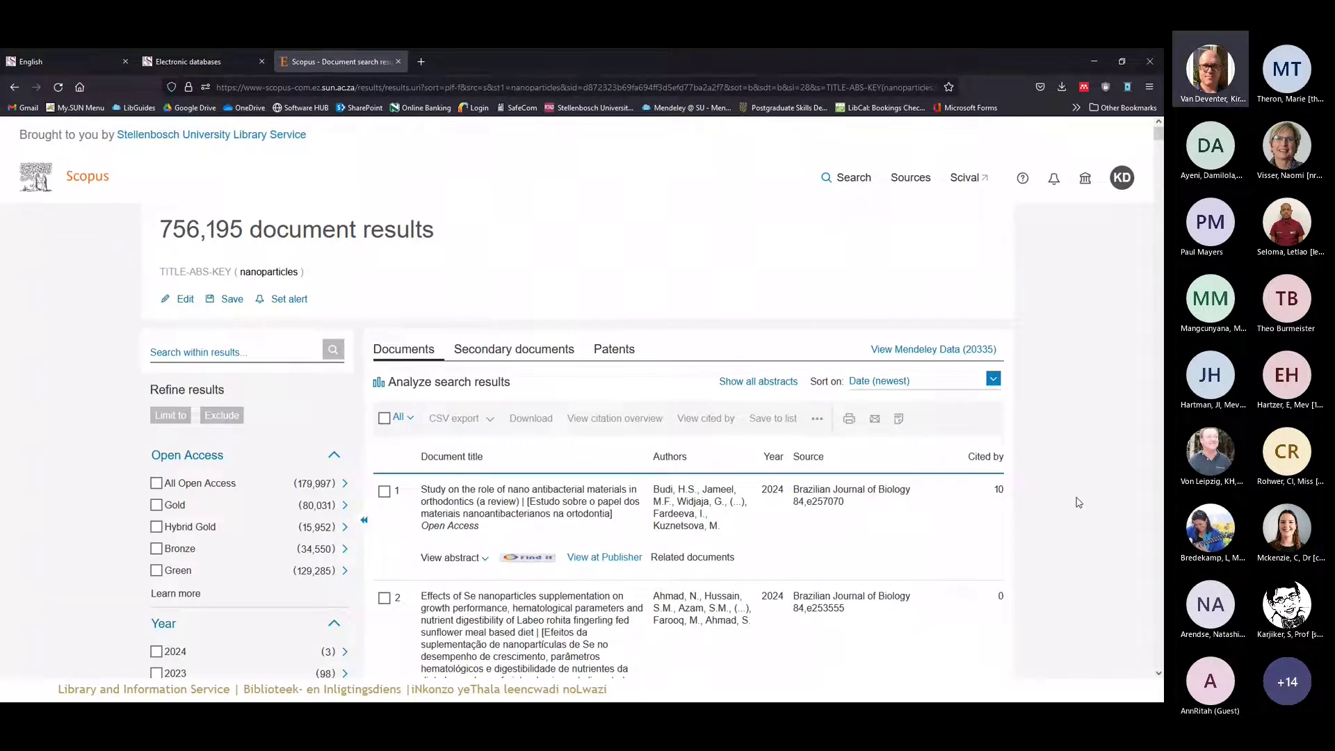
Try to export all of the nanoparticles search results as CSV
scroll(1079, 502, down, 4)
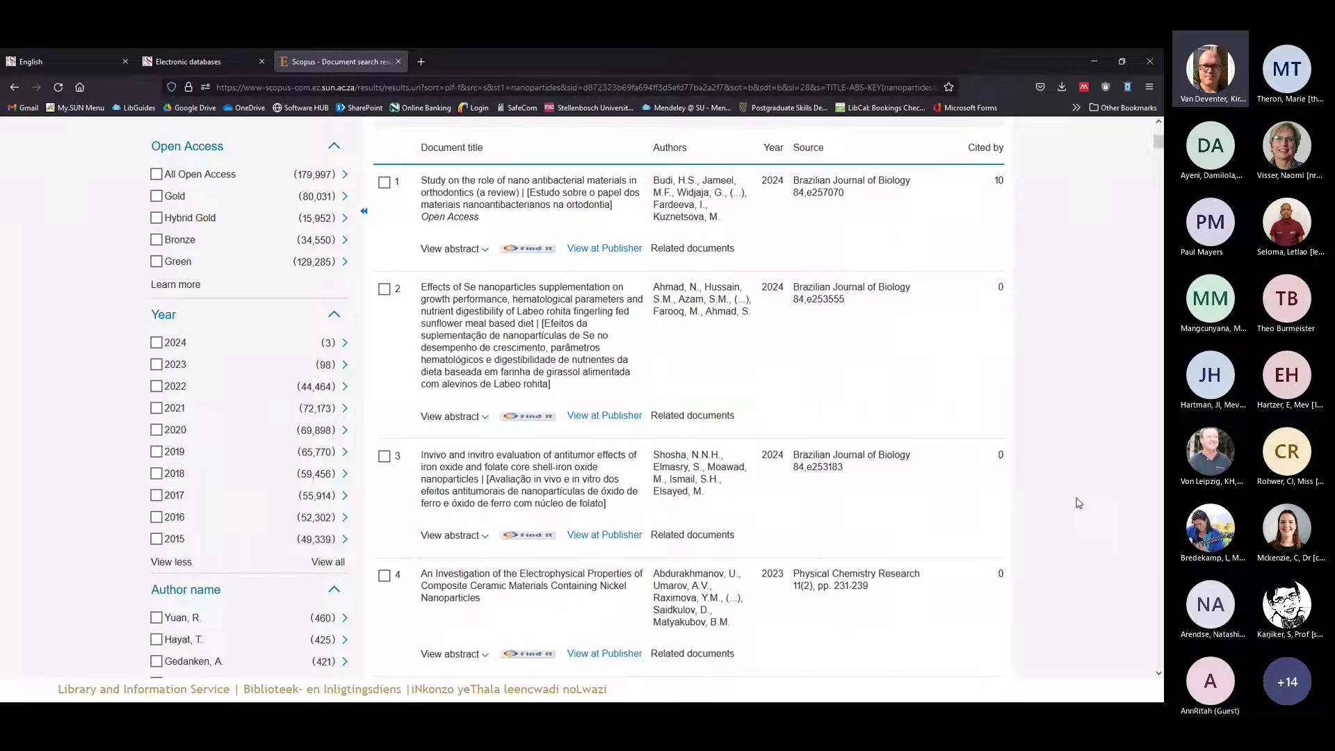
scroll(1078, 502, up, 4)
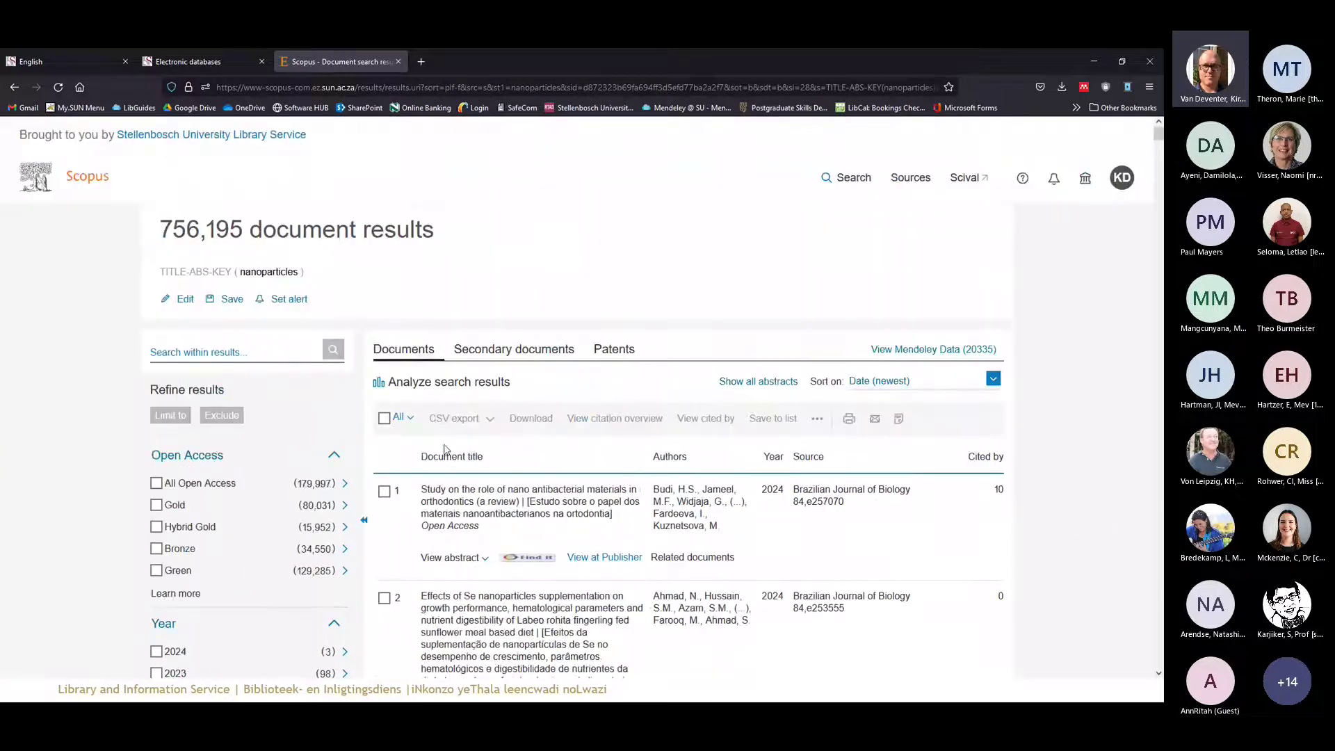
scroll(403, 451, down, 3)
scroll(393, 438, up, 3)
click(385, 419)
scroll(395, 452, down, 10)
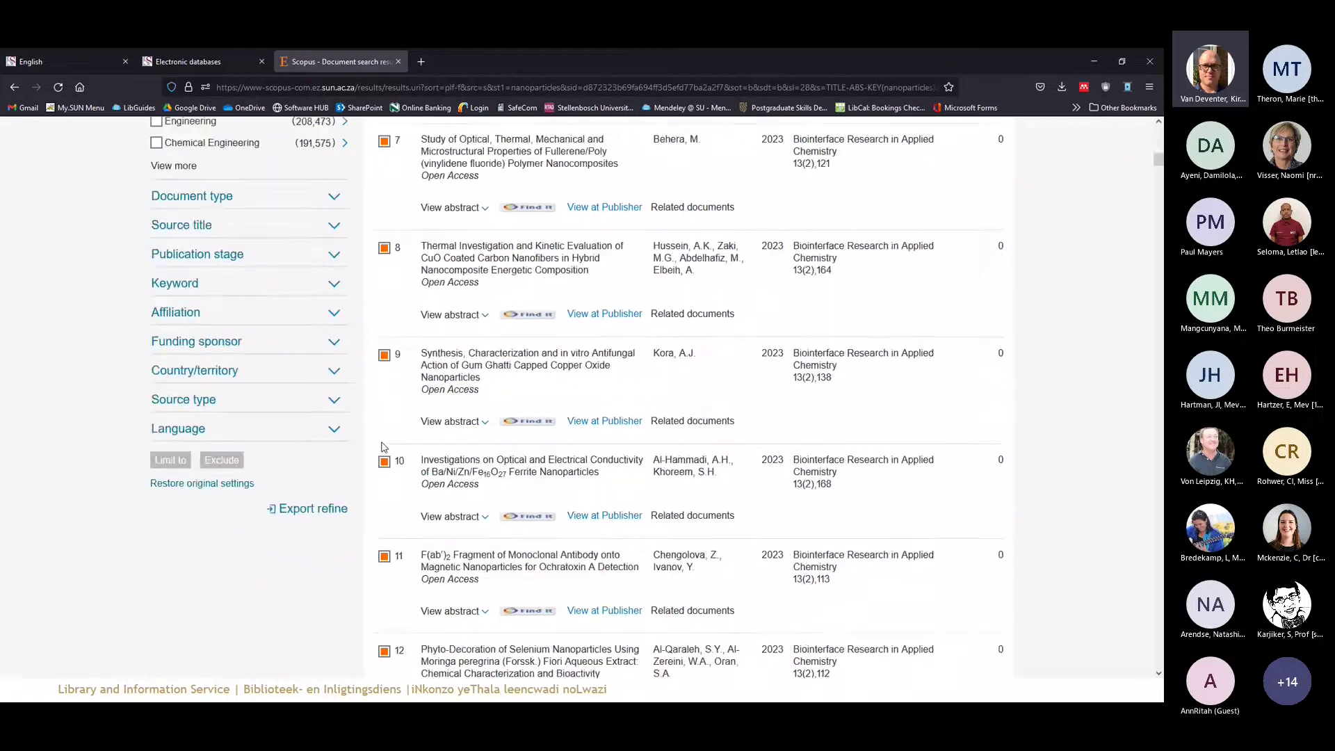
scroll(381, 448, down, 3)
scroll(381, 447, up, 15)
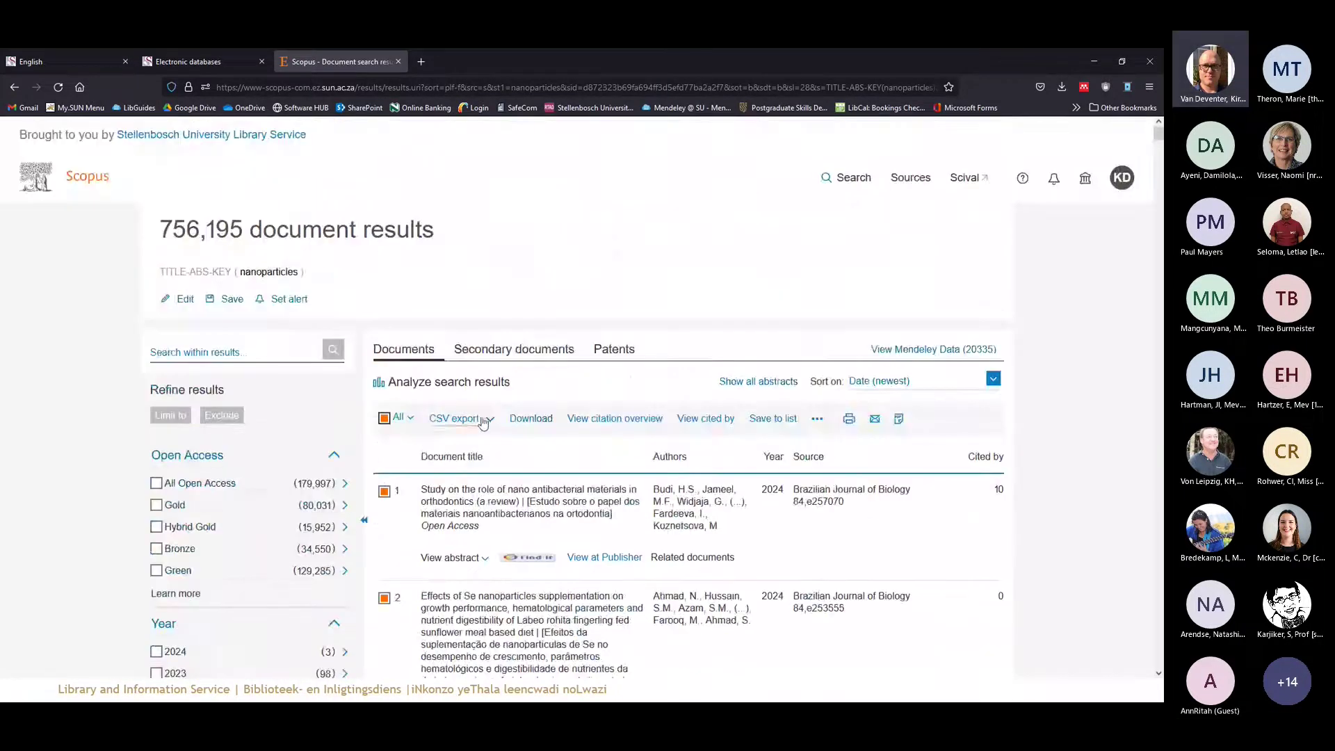
click(454, 418)
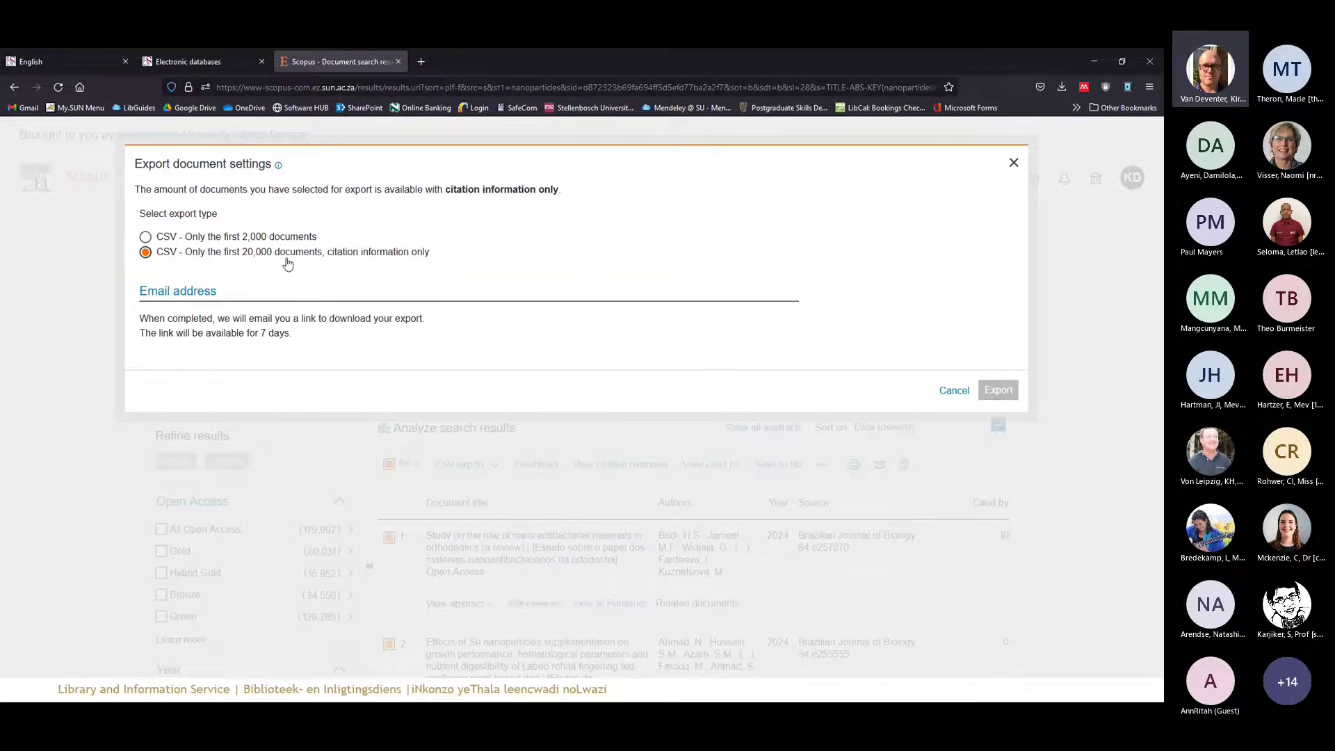
click(954, 392)
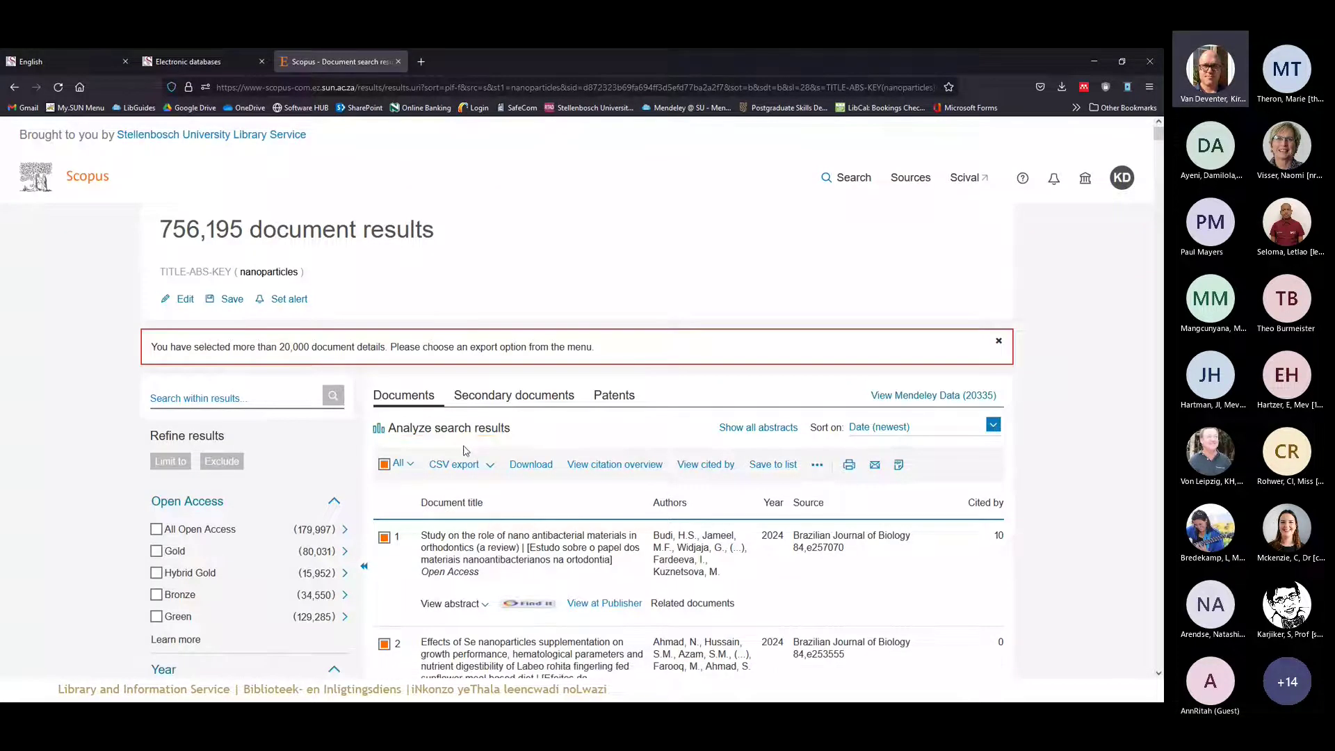
Limit the selection to the current results page and export those documents as CSV
click(411, 466)
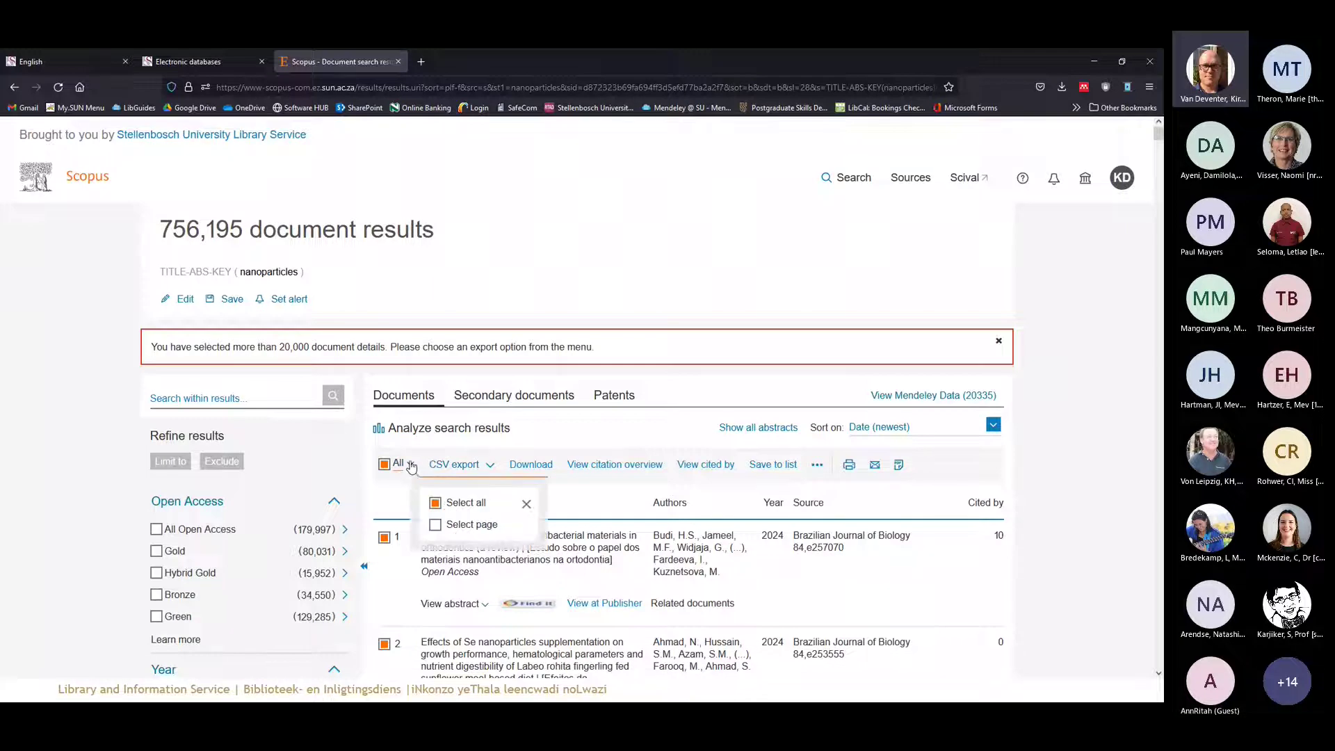
click(436, 527)
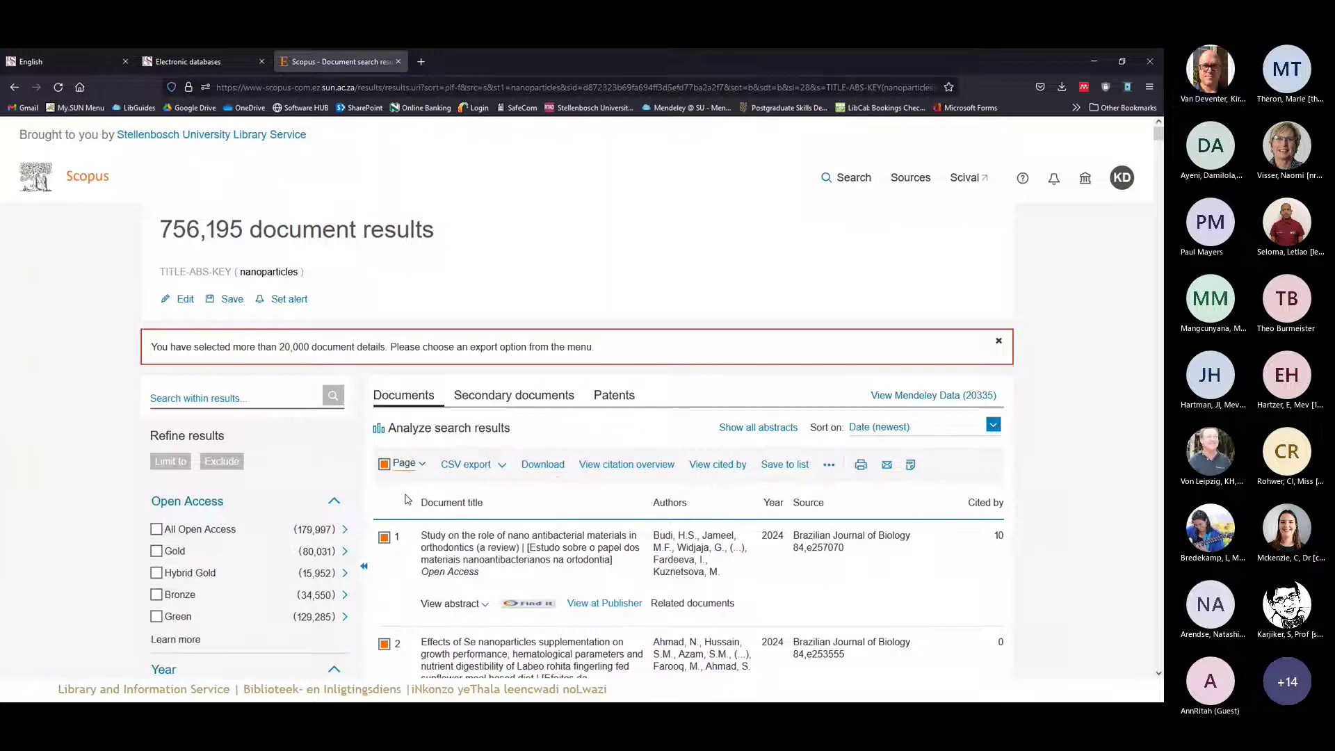
click(475, 470)
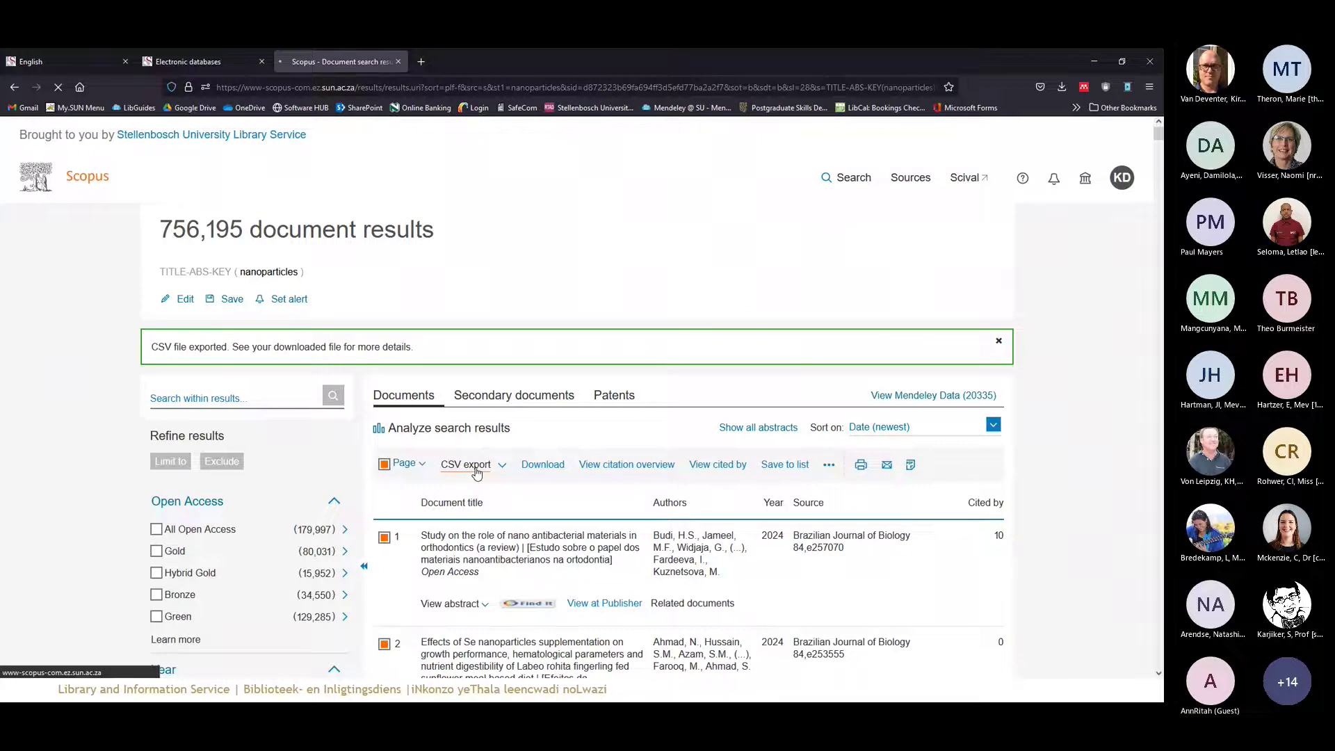
View the available export methods in the export document settings, then close them without exporting
click(502, 464)
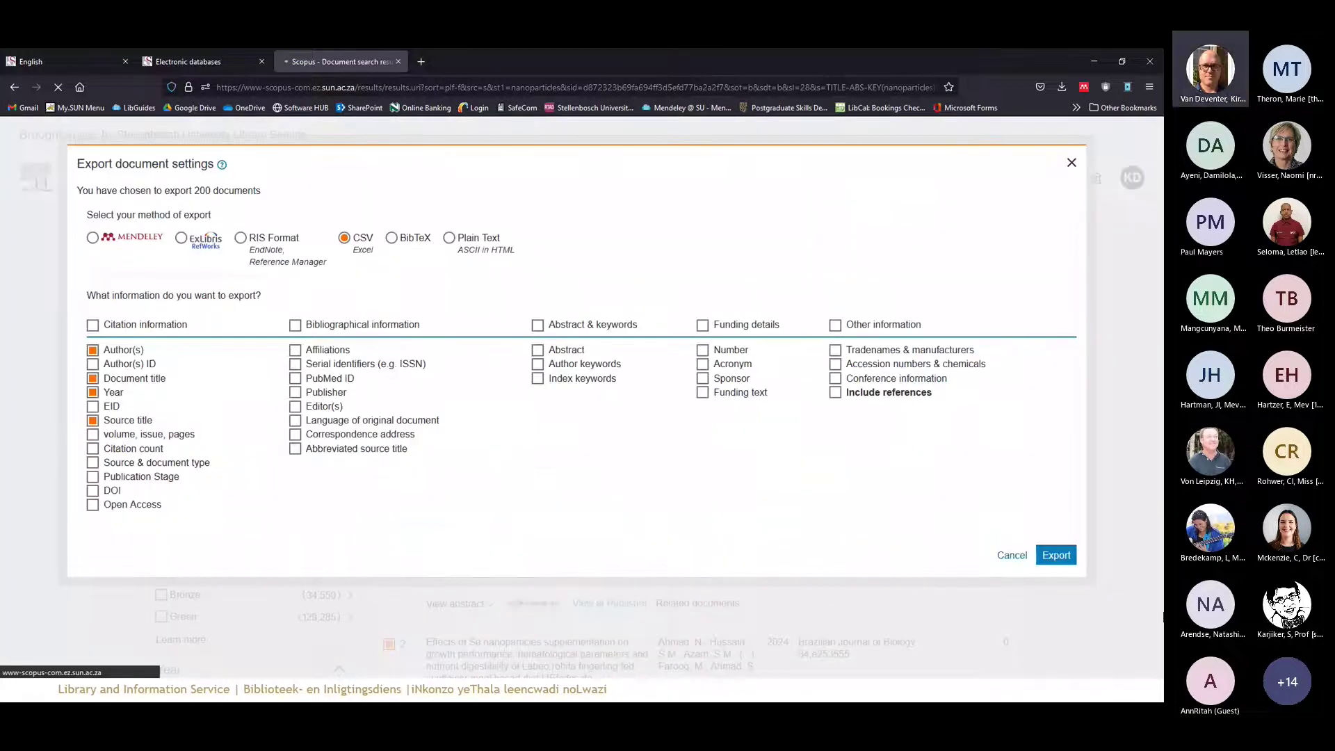
click(1012, 556)
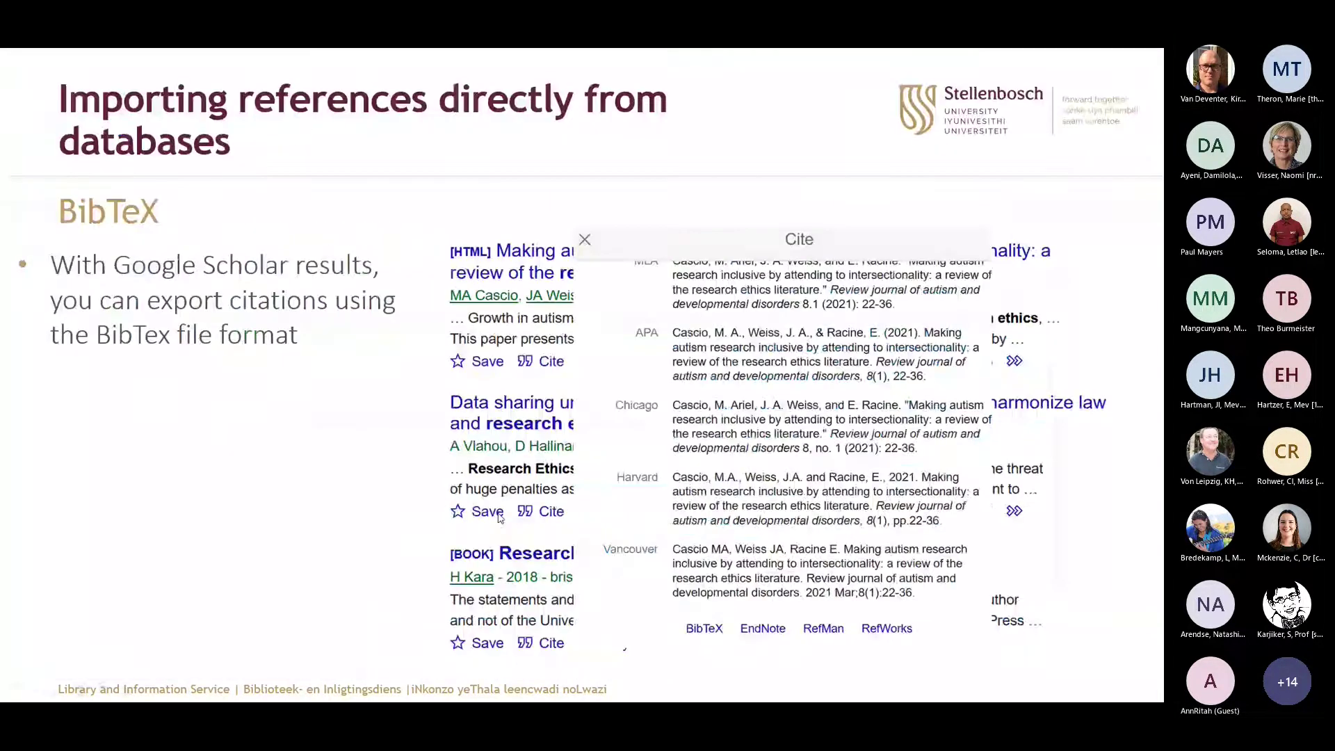
key(Right)
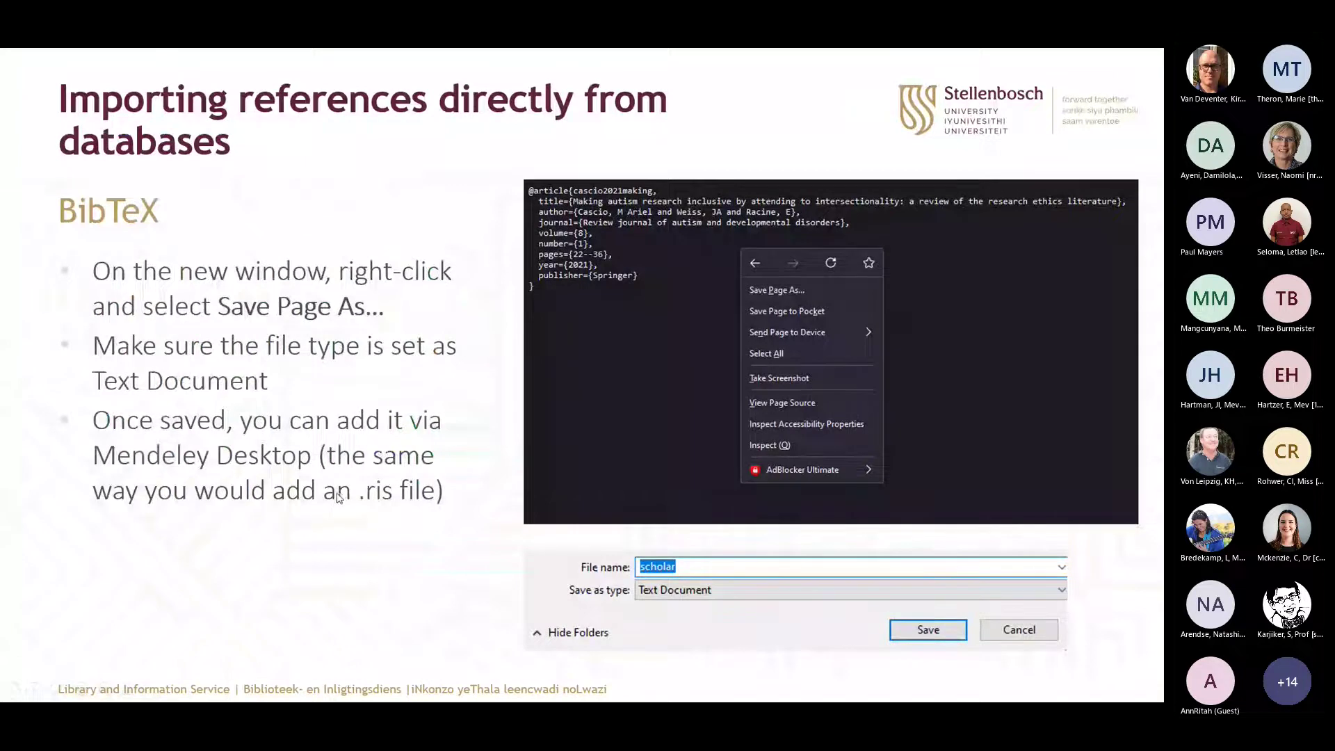
key(Right)
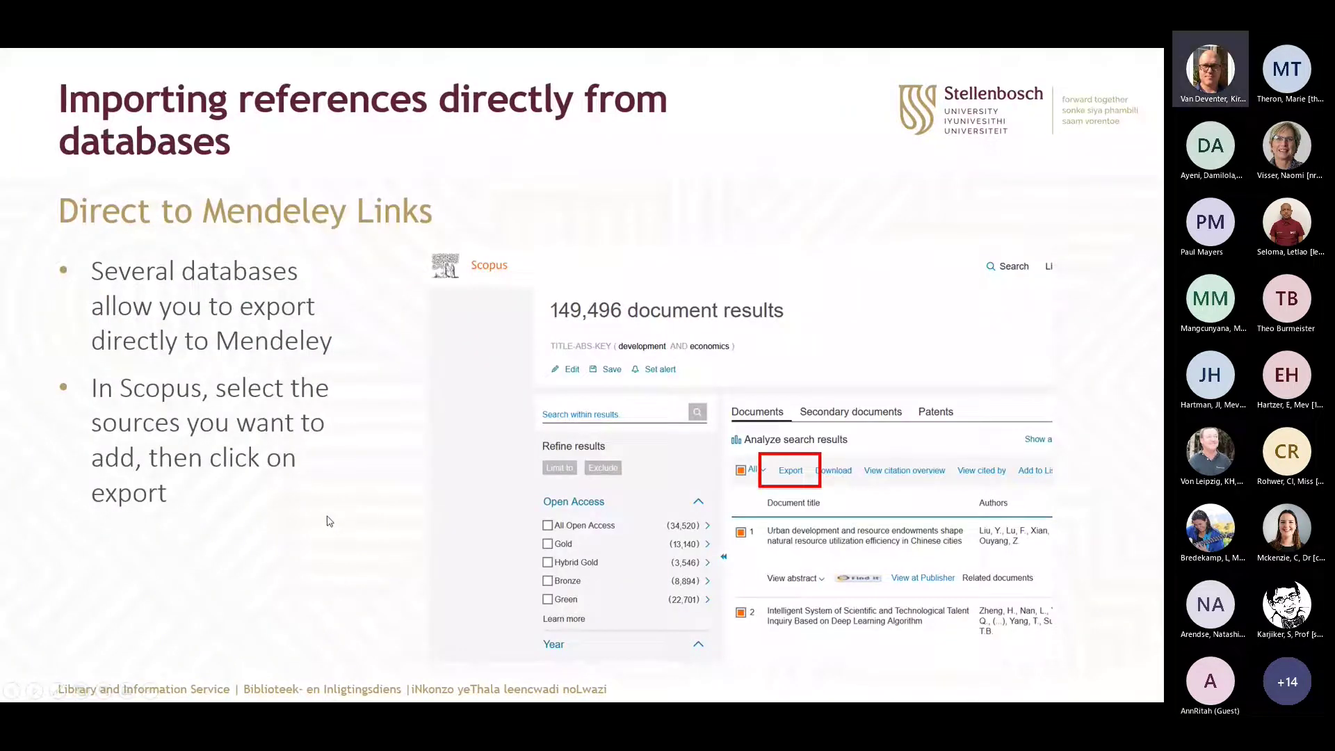
key(Right)
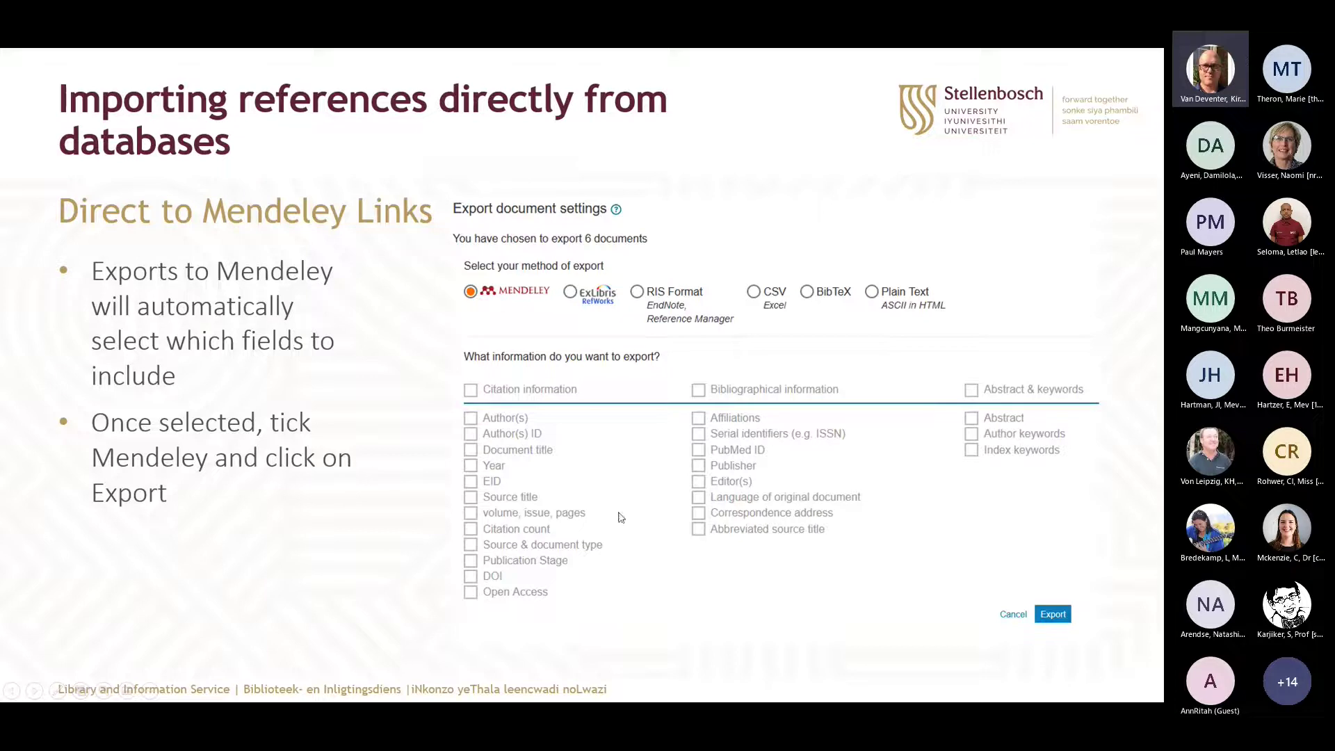
key(Right)
key(Right)
key(Right)
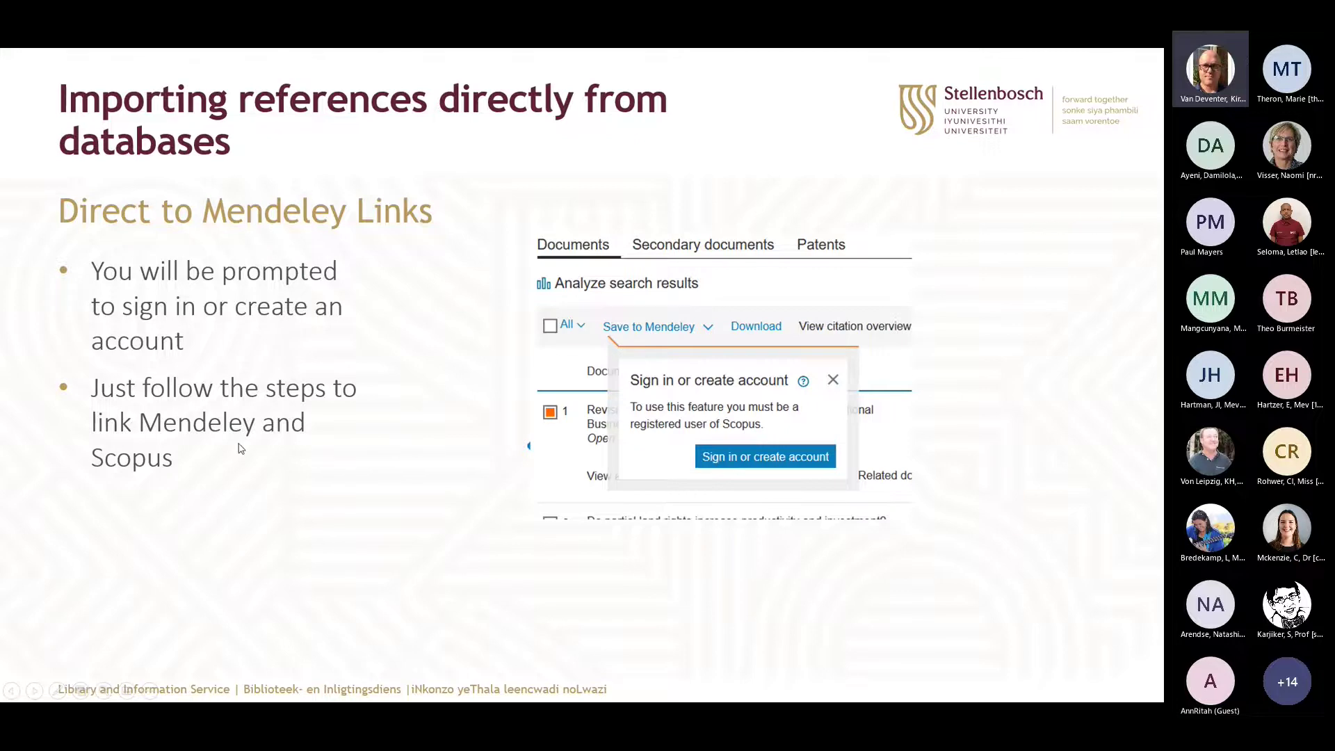
click(413, 497)
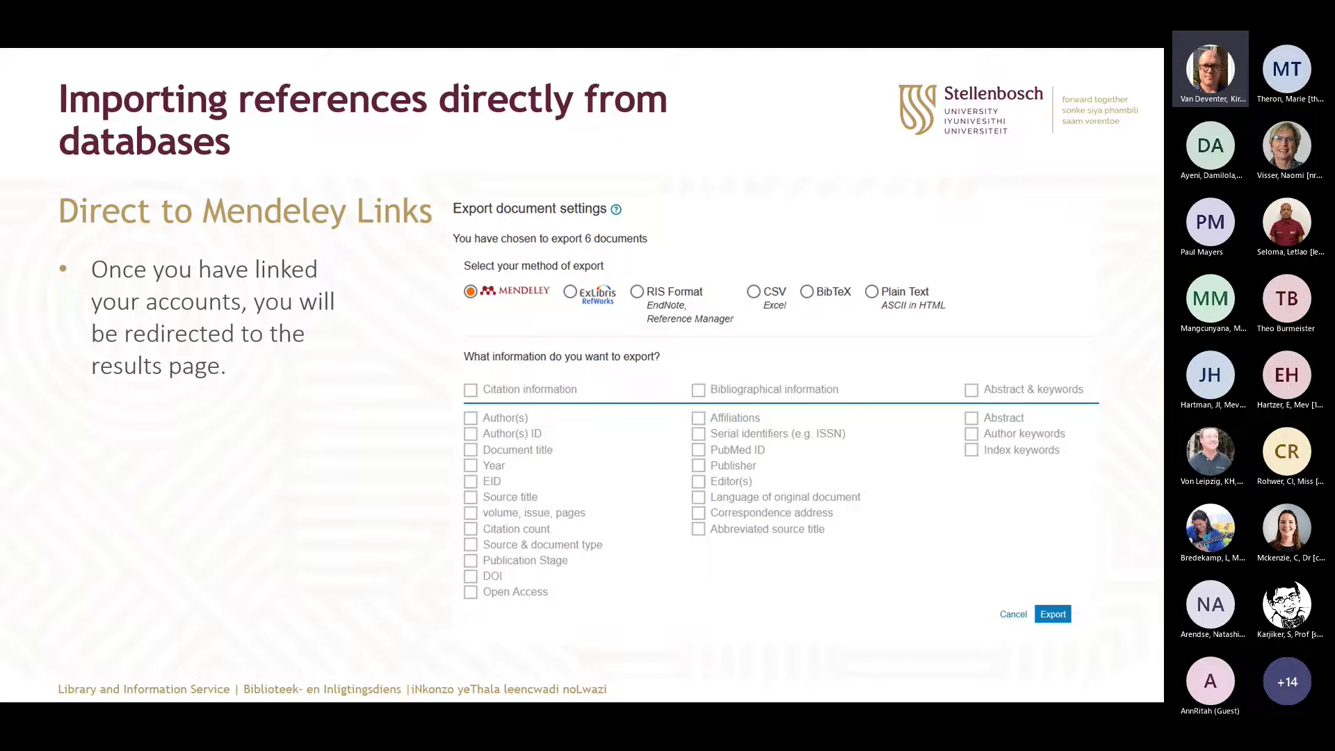
Switch to the Scopus results and export the selected page of nanoparticles documents using Mendeley as the export method
key(alt+Tab)
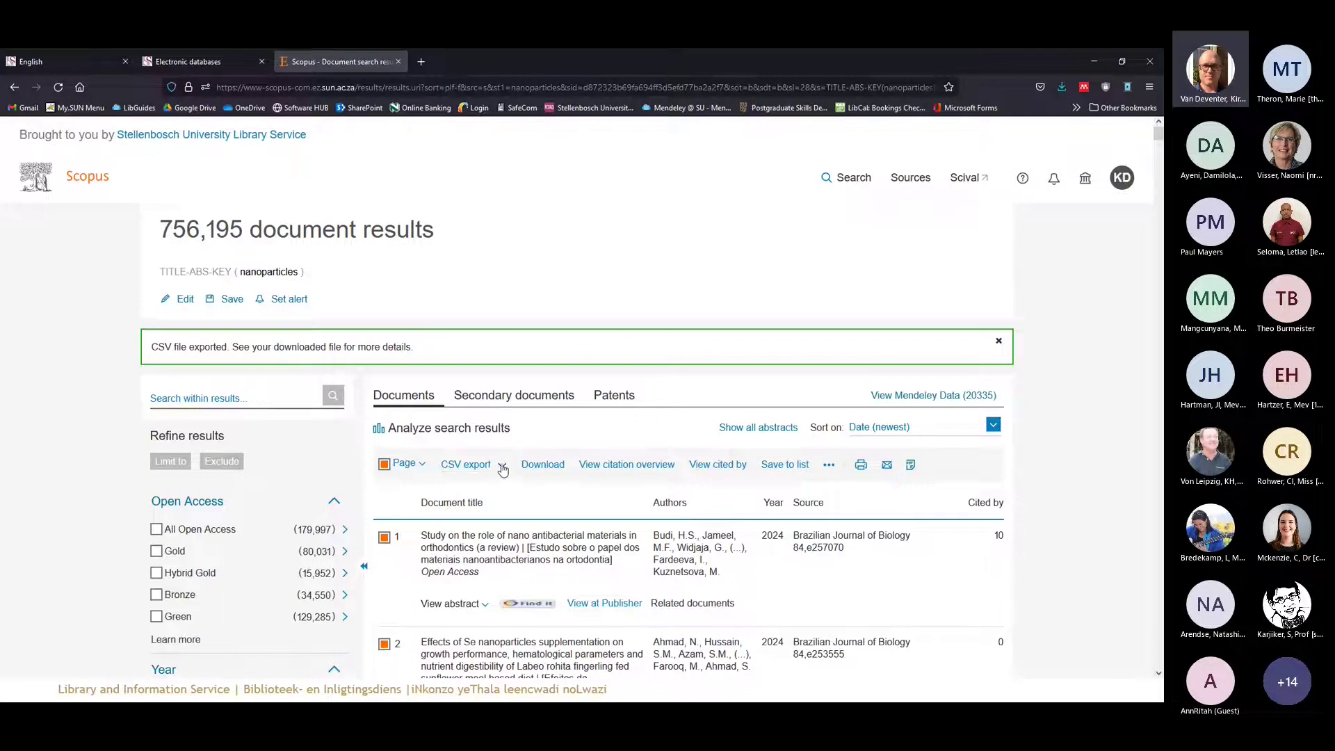
scroll(511, 473, down, 4)
scroll(504, 355, up, 2)
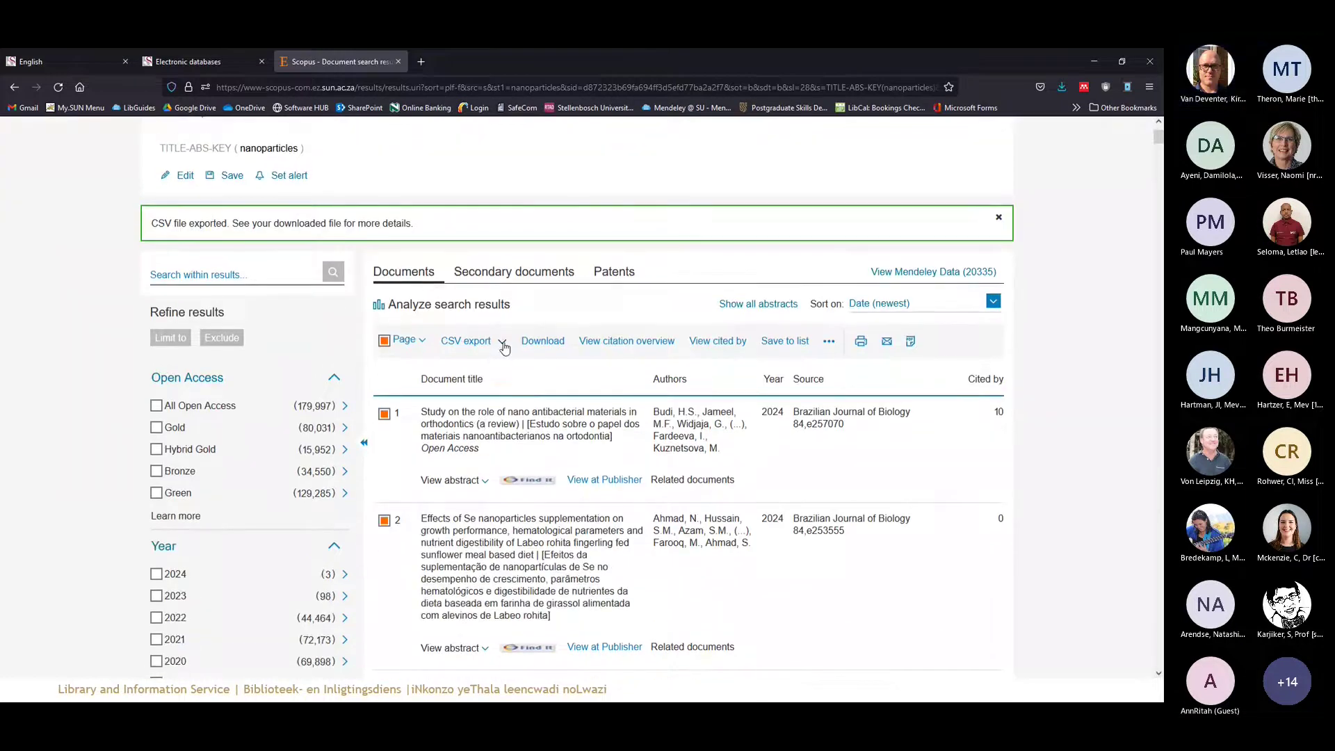
click(502, 342)
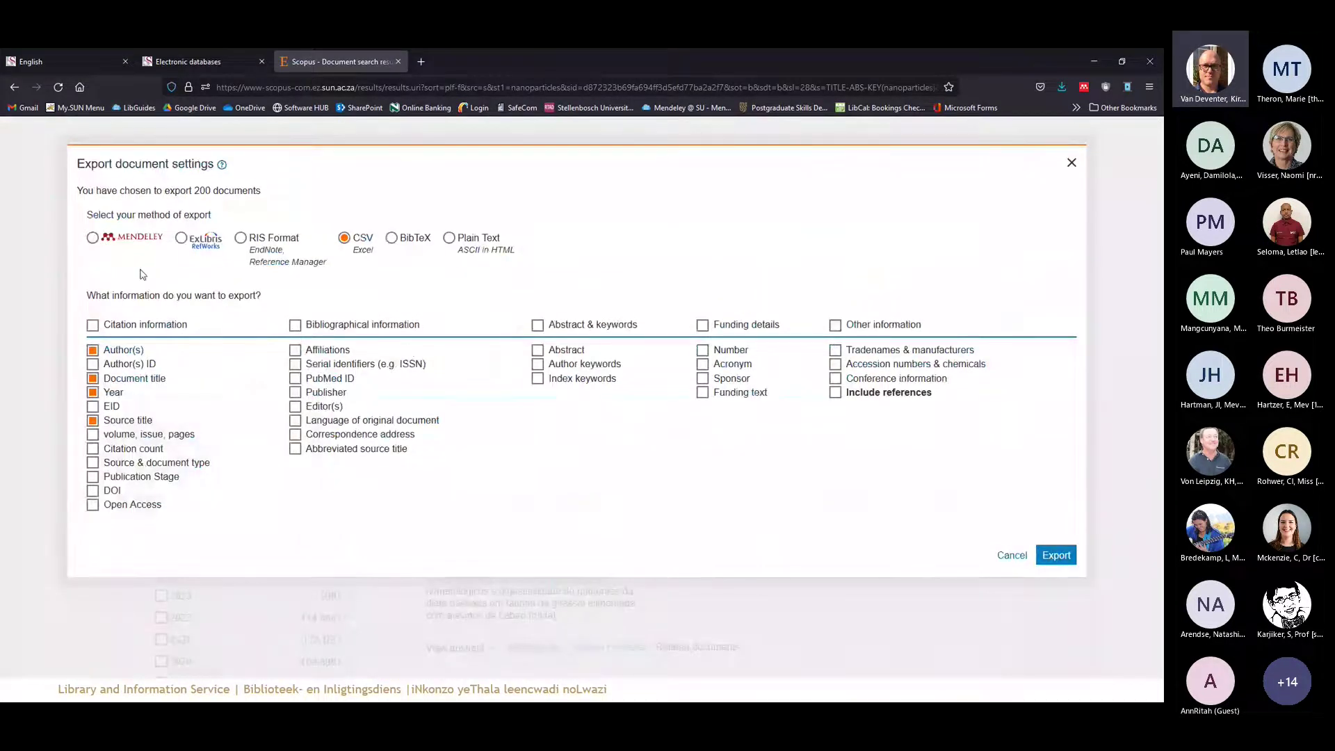
click(119, 242)
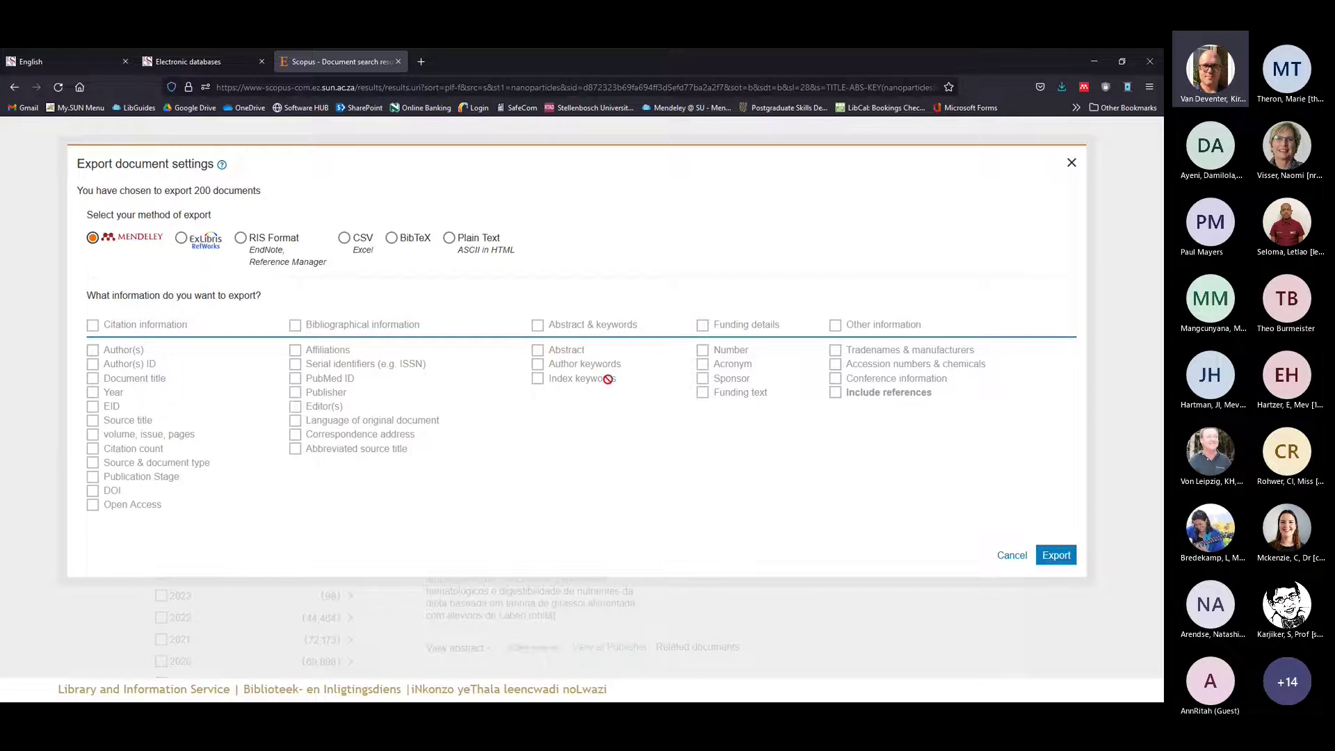
click(1057, 556)
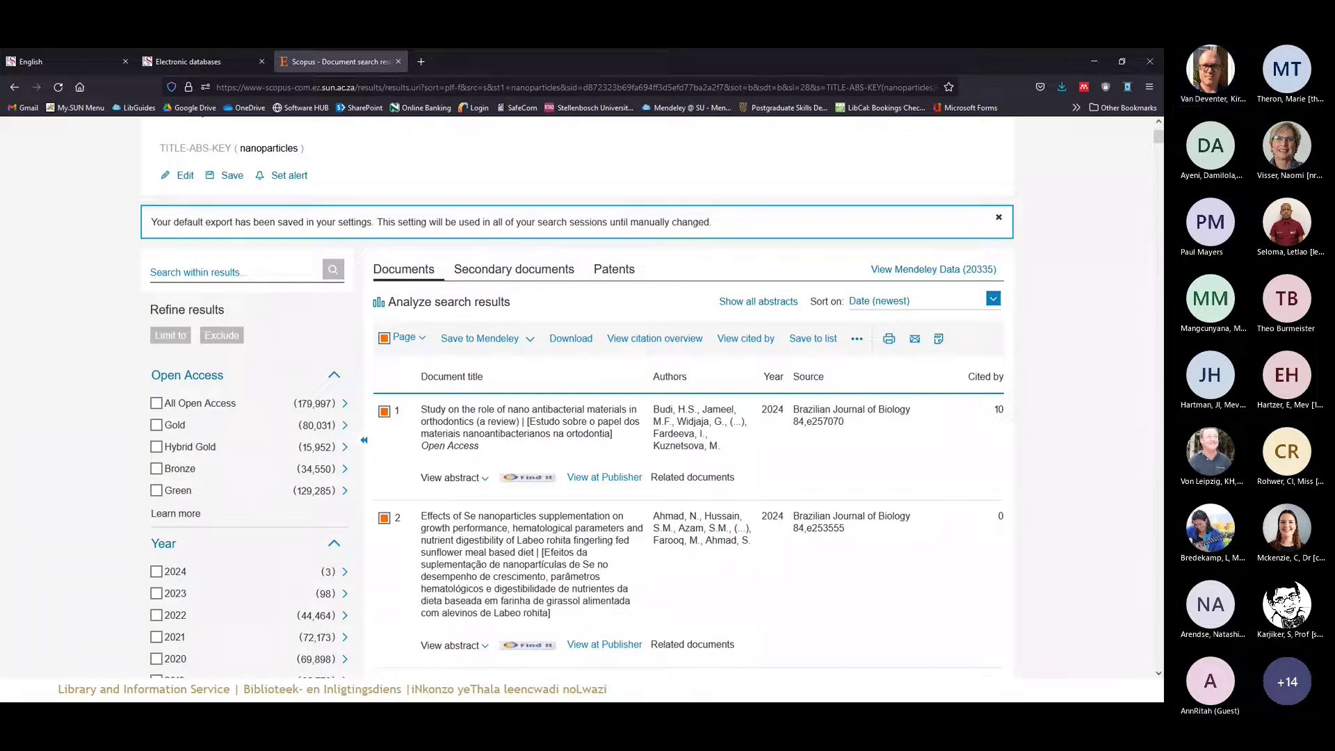
Switch to Mendeley Desktop, sort all documents by date added with the newest first, and look through the recent entries
key(alt+Tab)
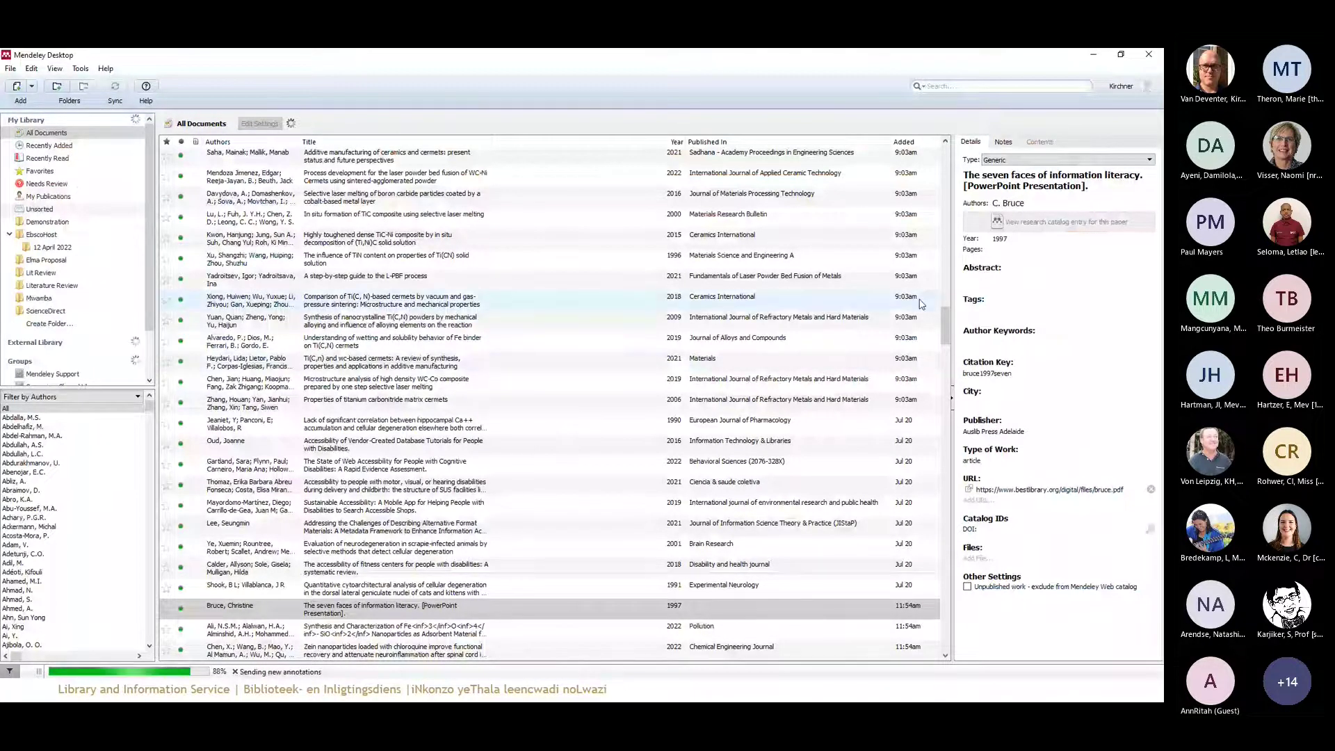
click(925, 142)
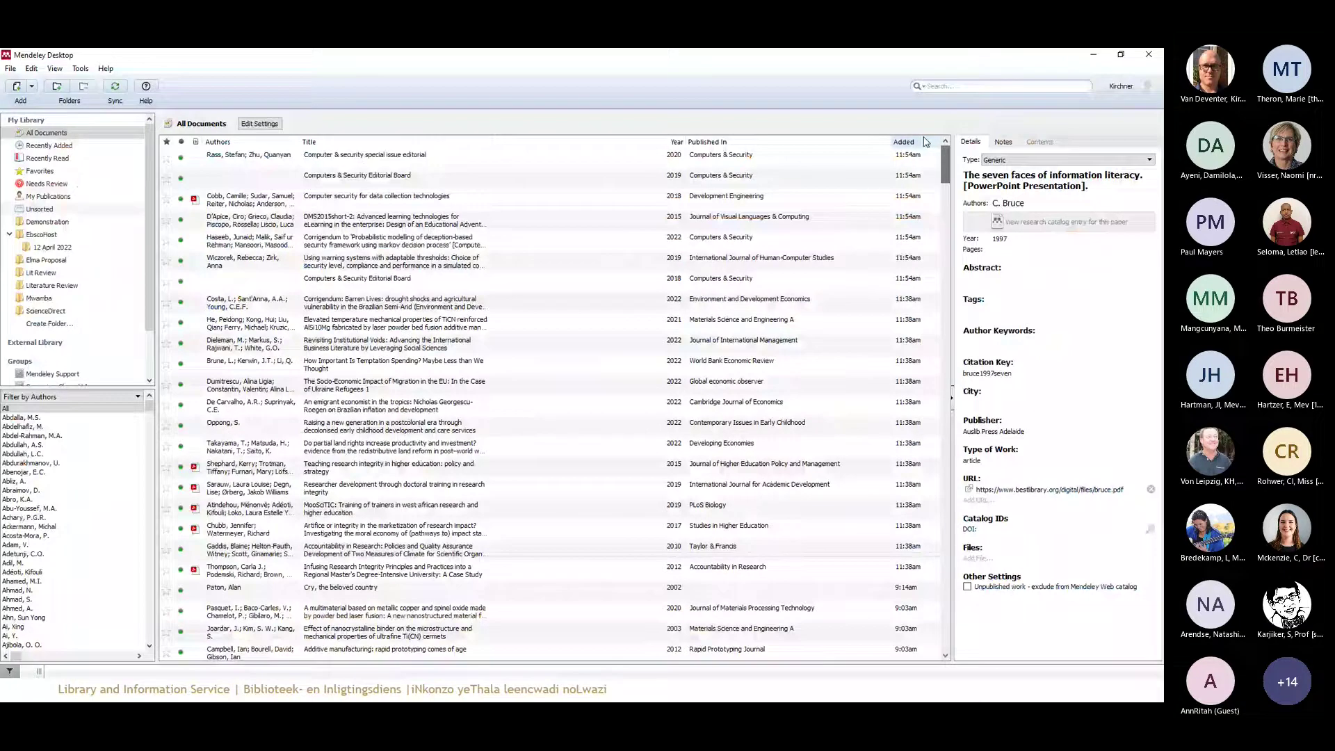
click(923, 141)
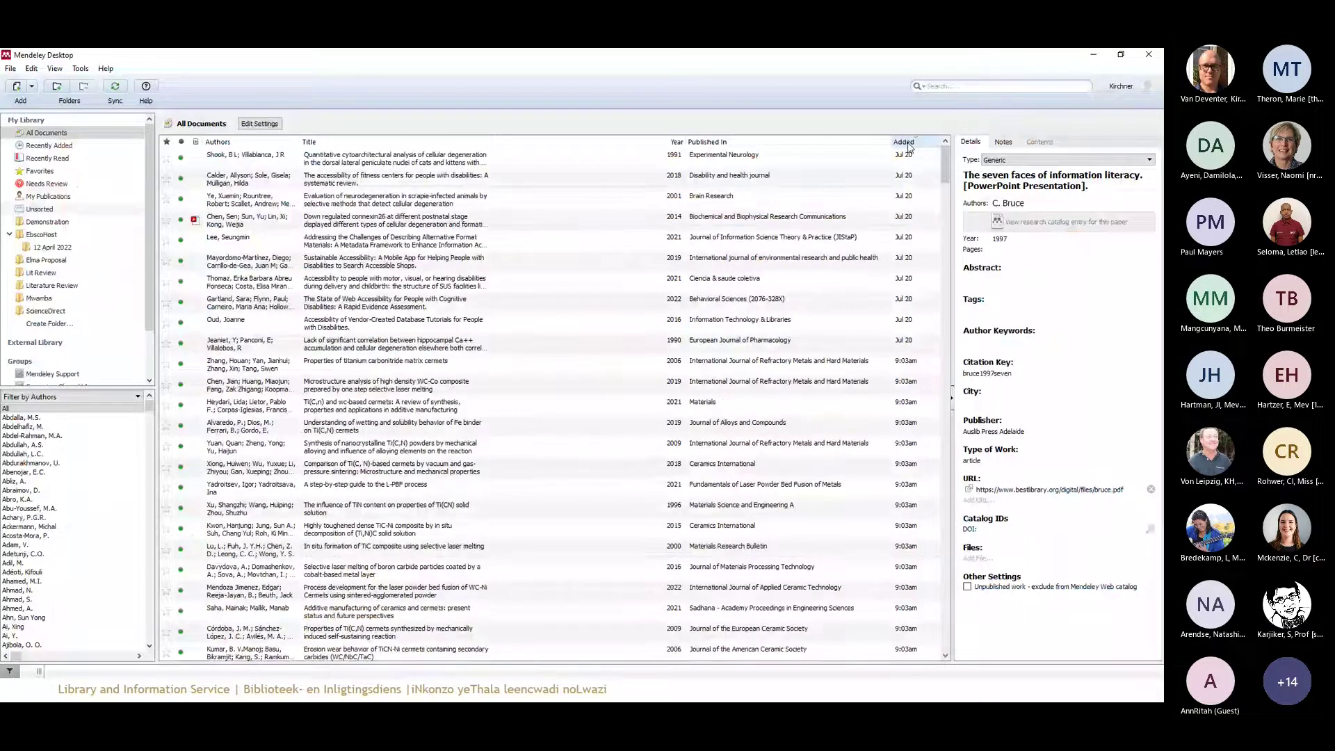
click(907, 144)
click(334, 146)
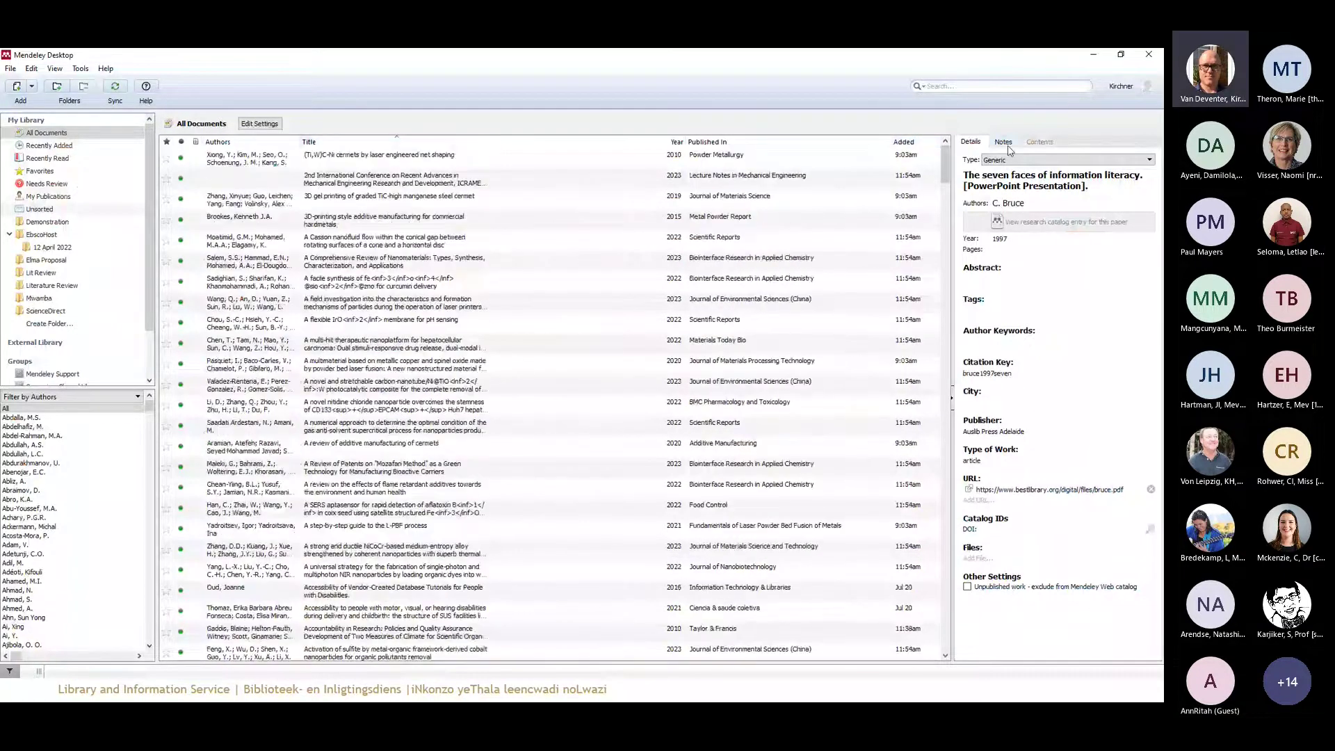
click(916, 144)
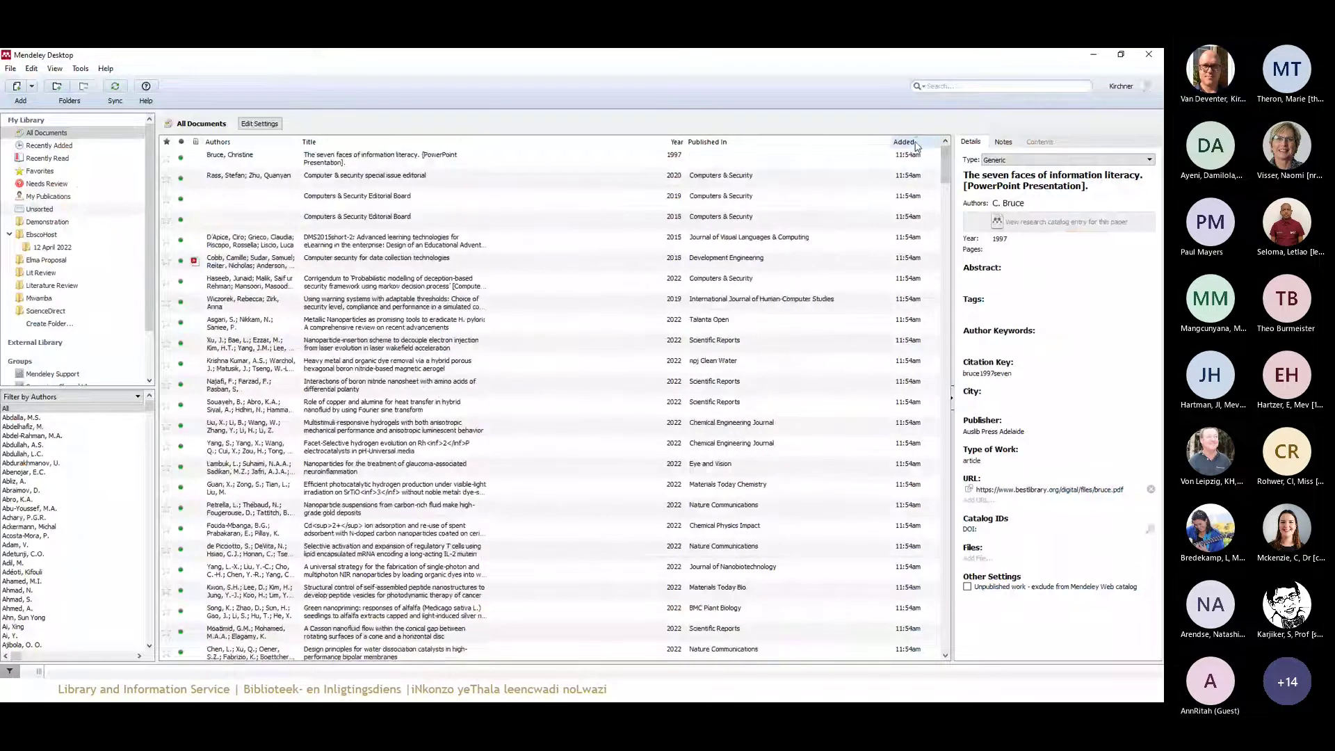
click(344, 165)
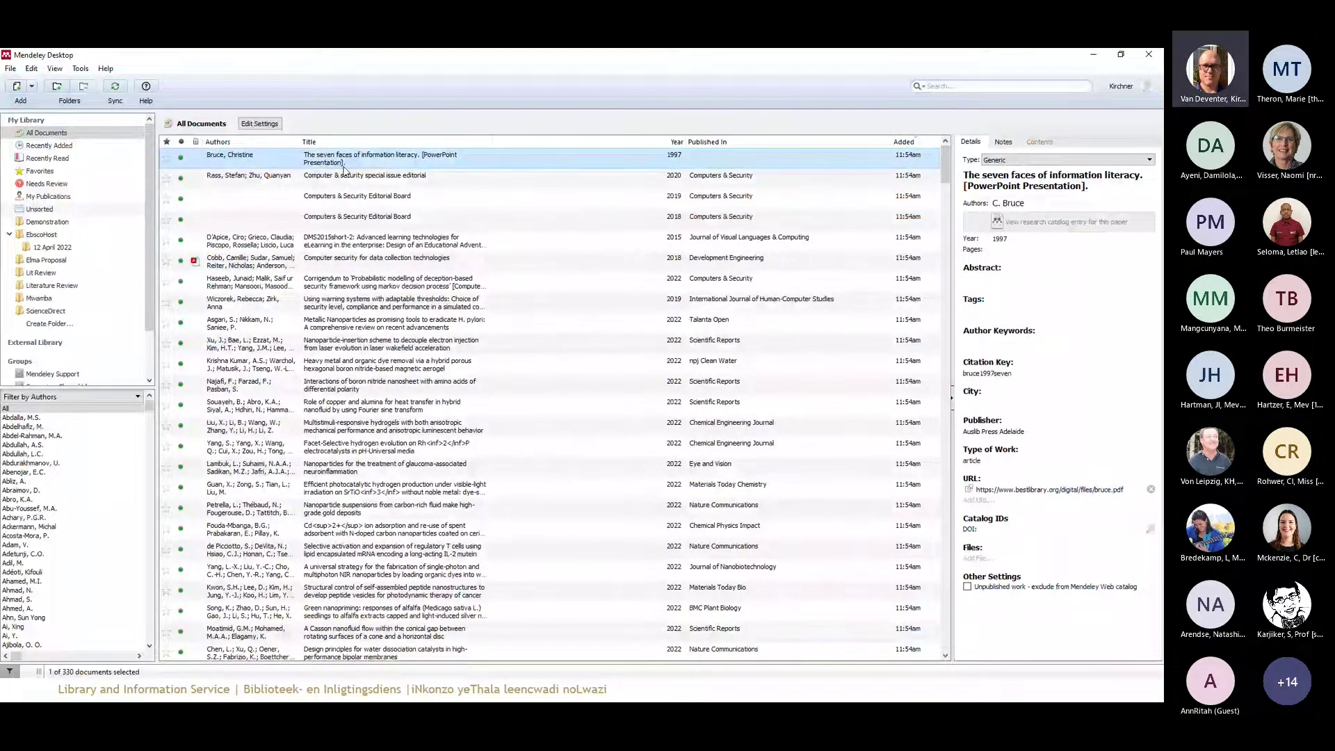
click(348, 178)
click(415, 164)
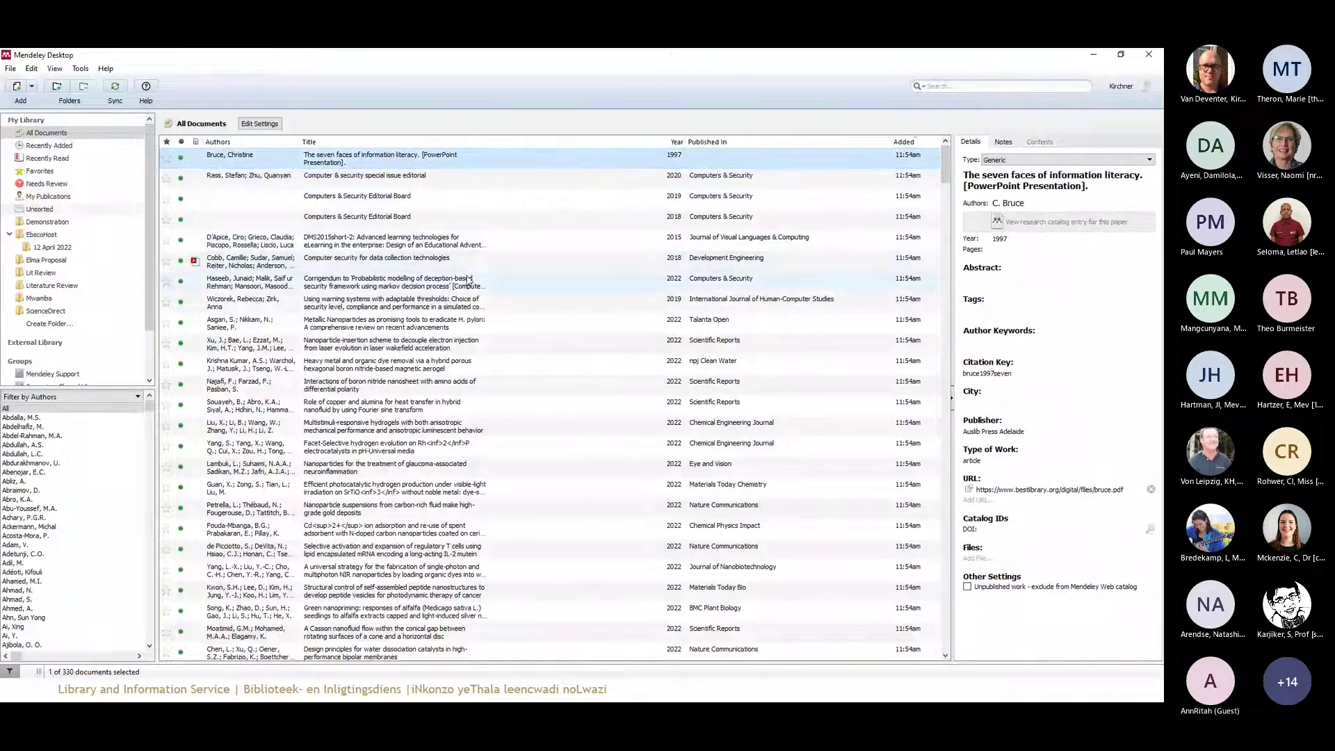
scroll(388, 455, down, 20)
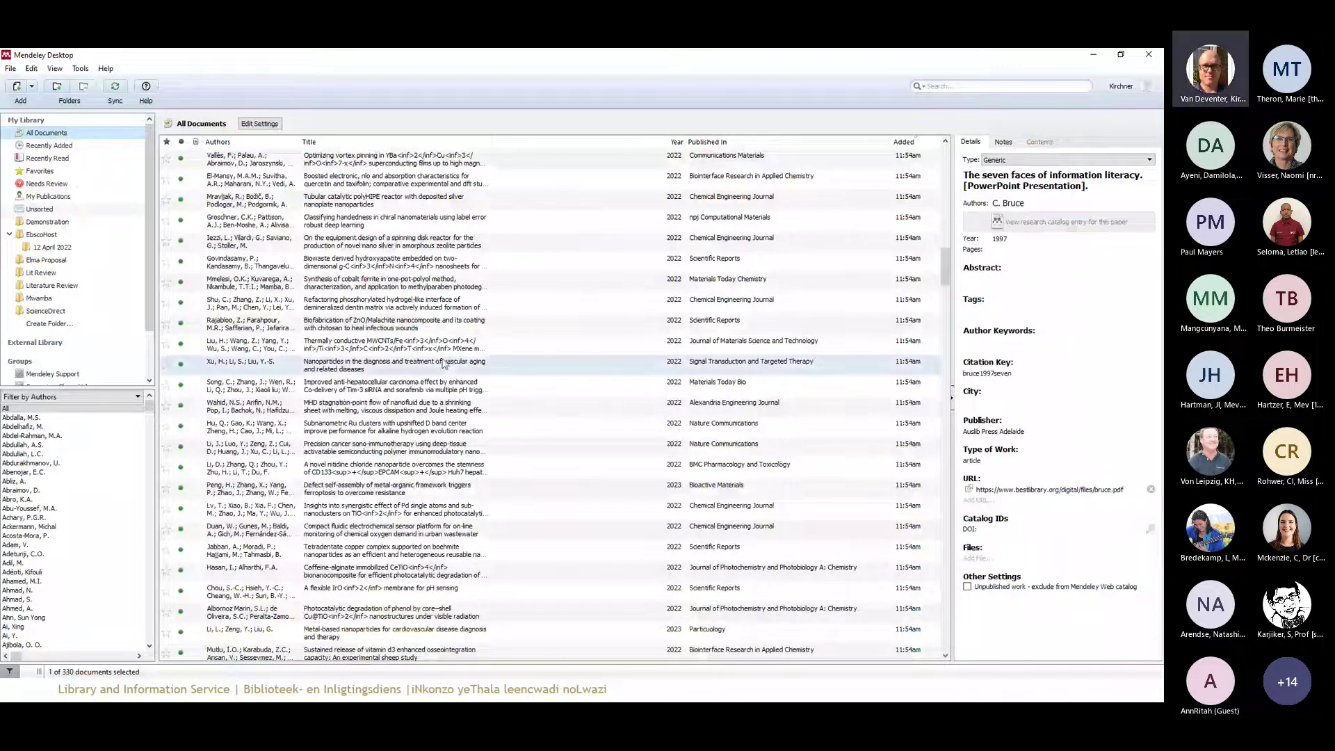
Check all documents in the library for duplicates, then close the duplicate results without merging
click(80, 68)
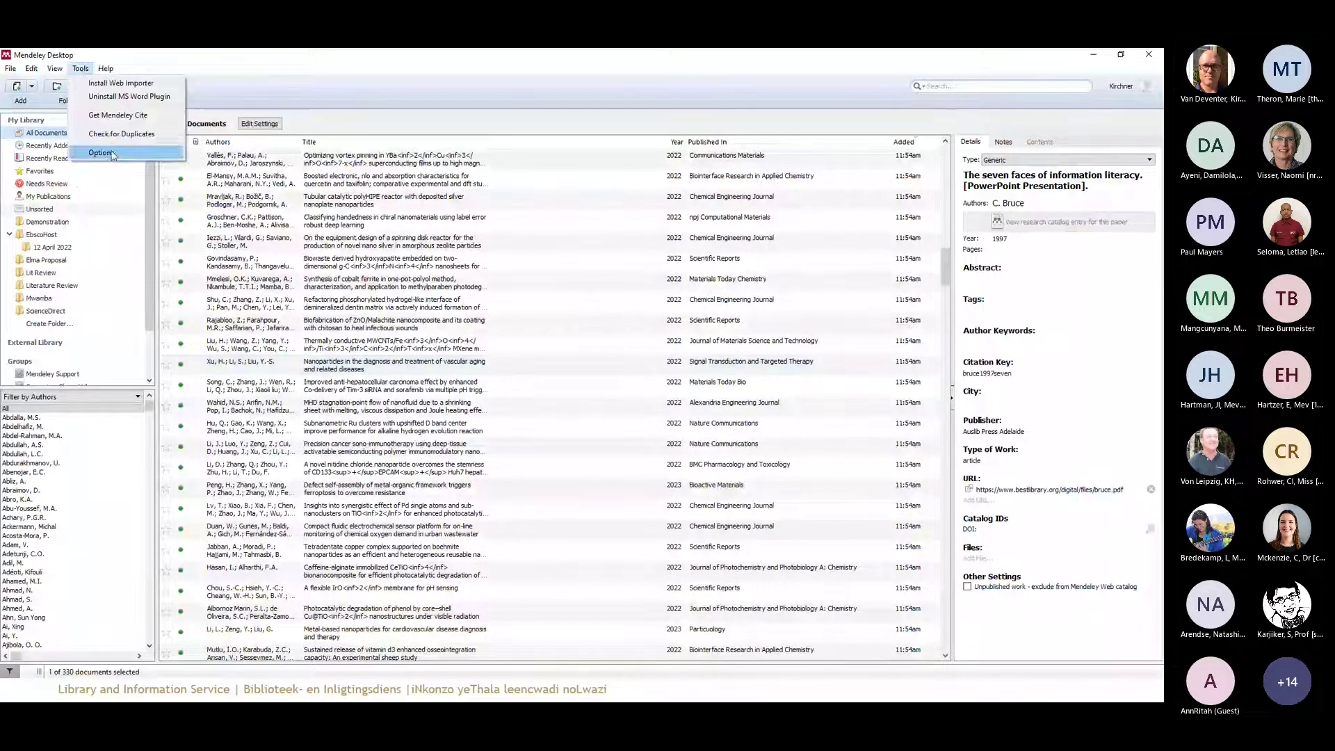
click(111, 142)
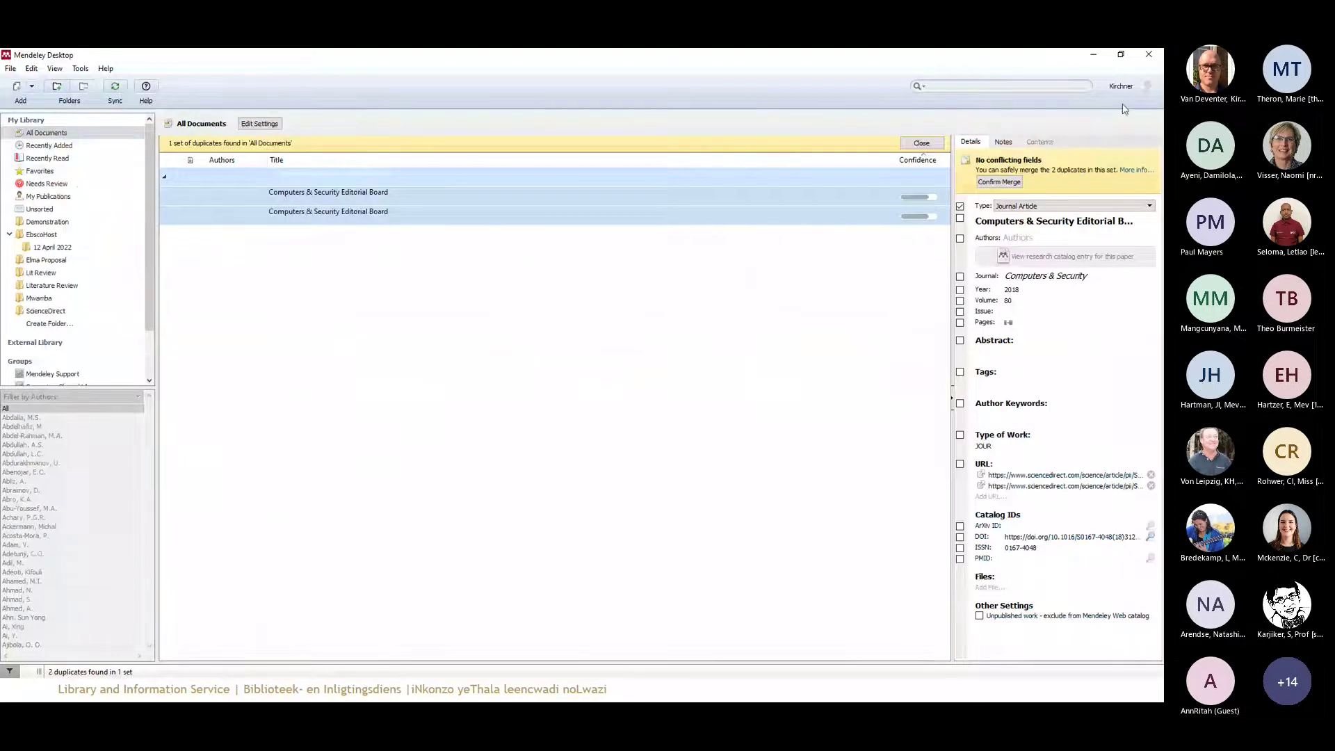
click(919, 144)
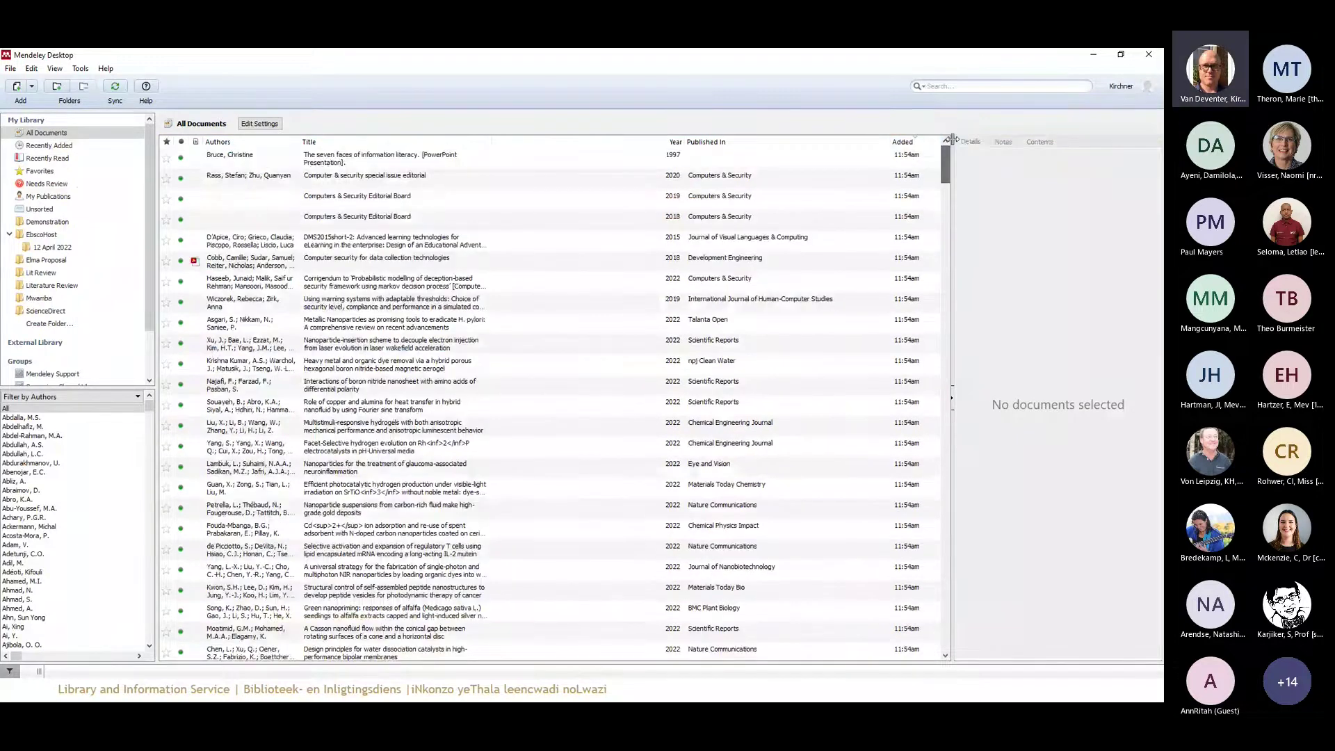
scroll(409, 456, down, 10)
scroll(408, 455, down, 10)
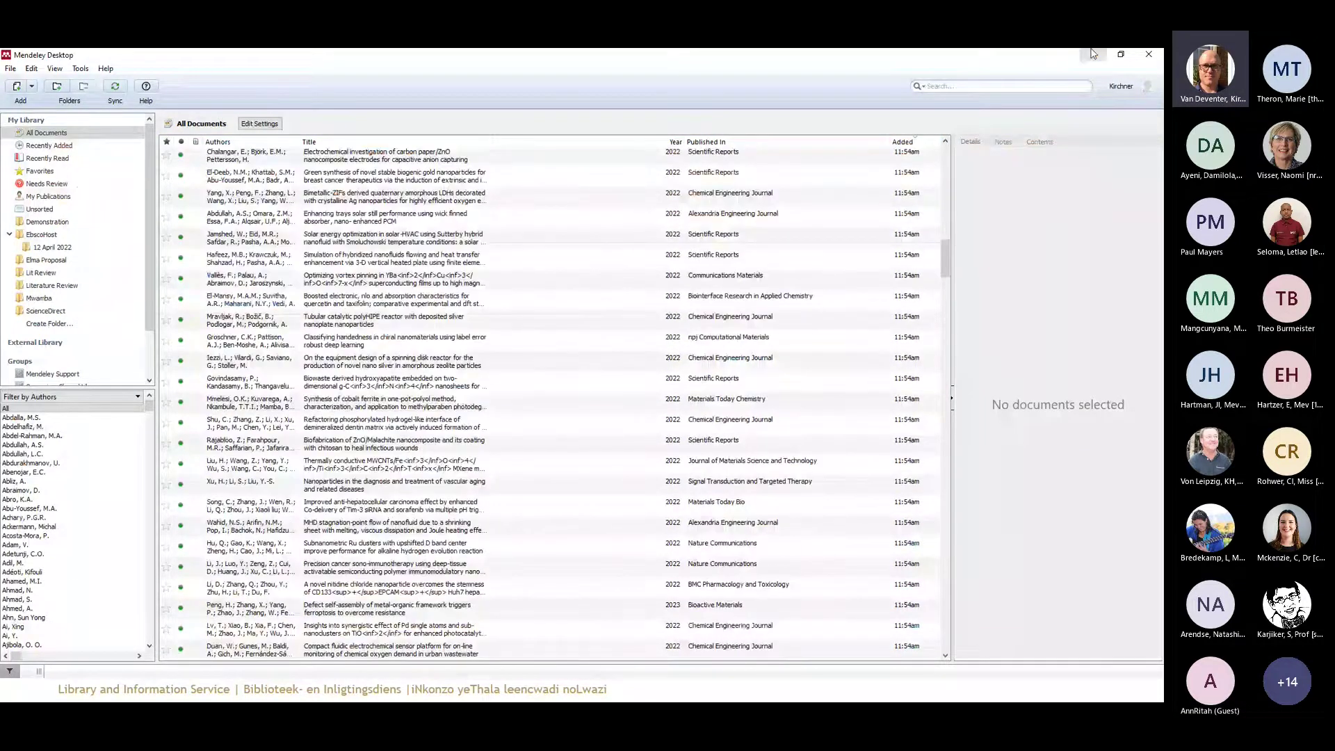
Return to the Scopus results and view the exported documents in the Mendeley web library
click(1093, 54)
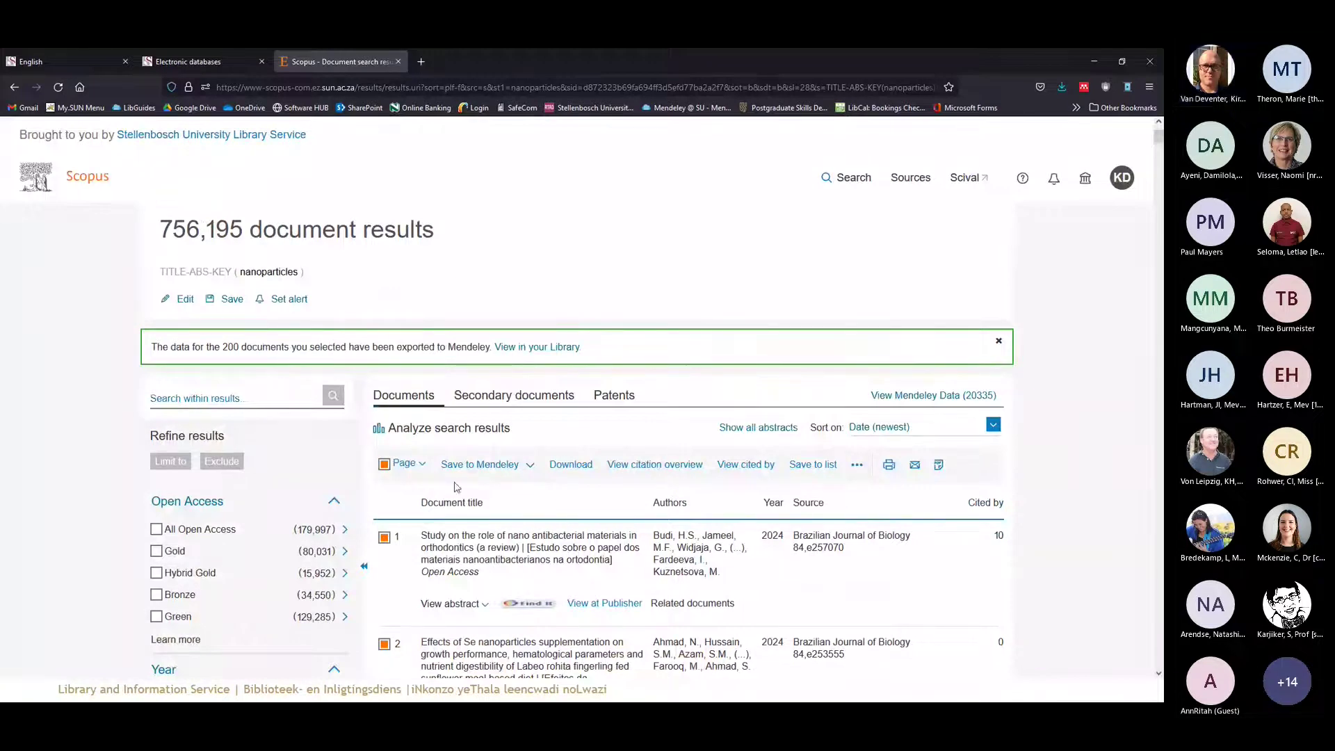
click(422, 463)
click(422, 464)
scroll(420, 455, down, 8)
scroll(419, 449, down, 5)
scroll(417, 452, up, 12)
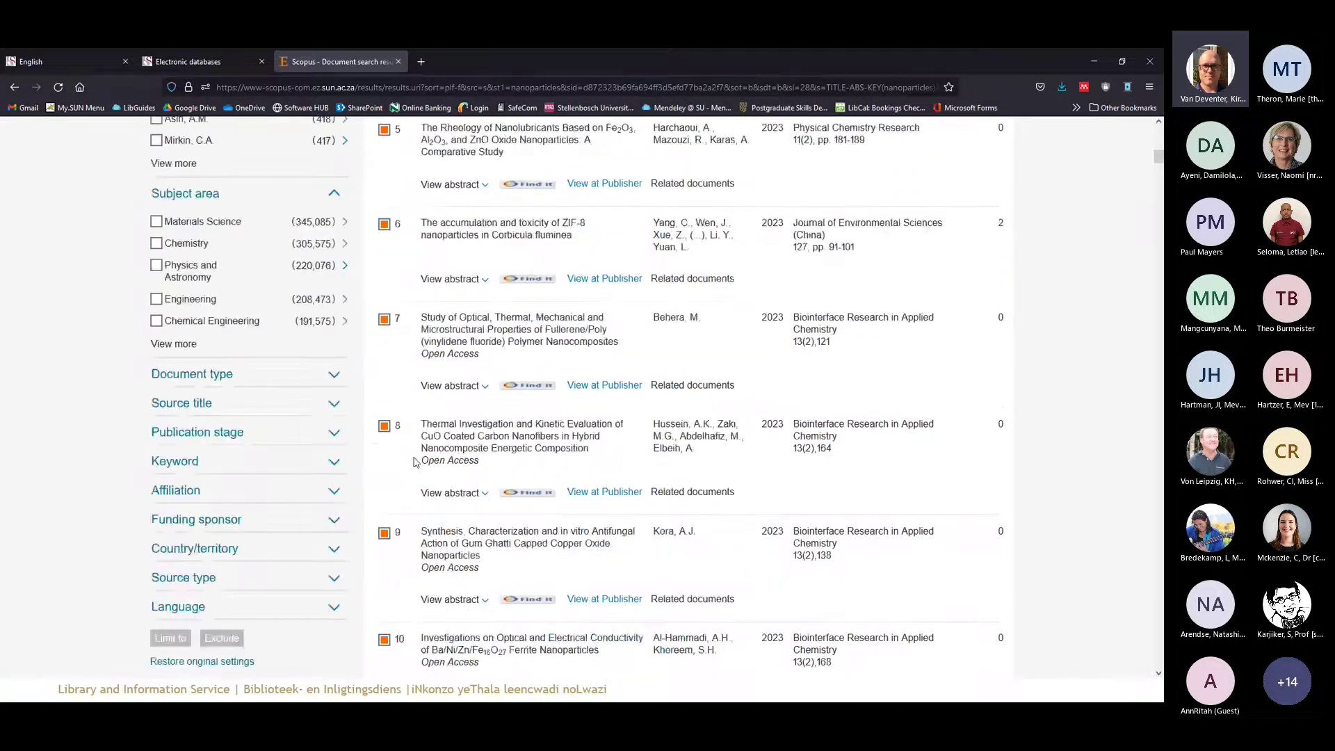
scroll(368, 296, up, 1)
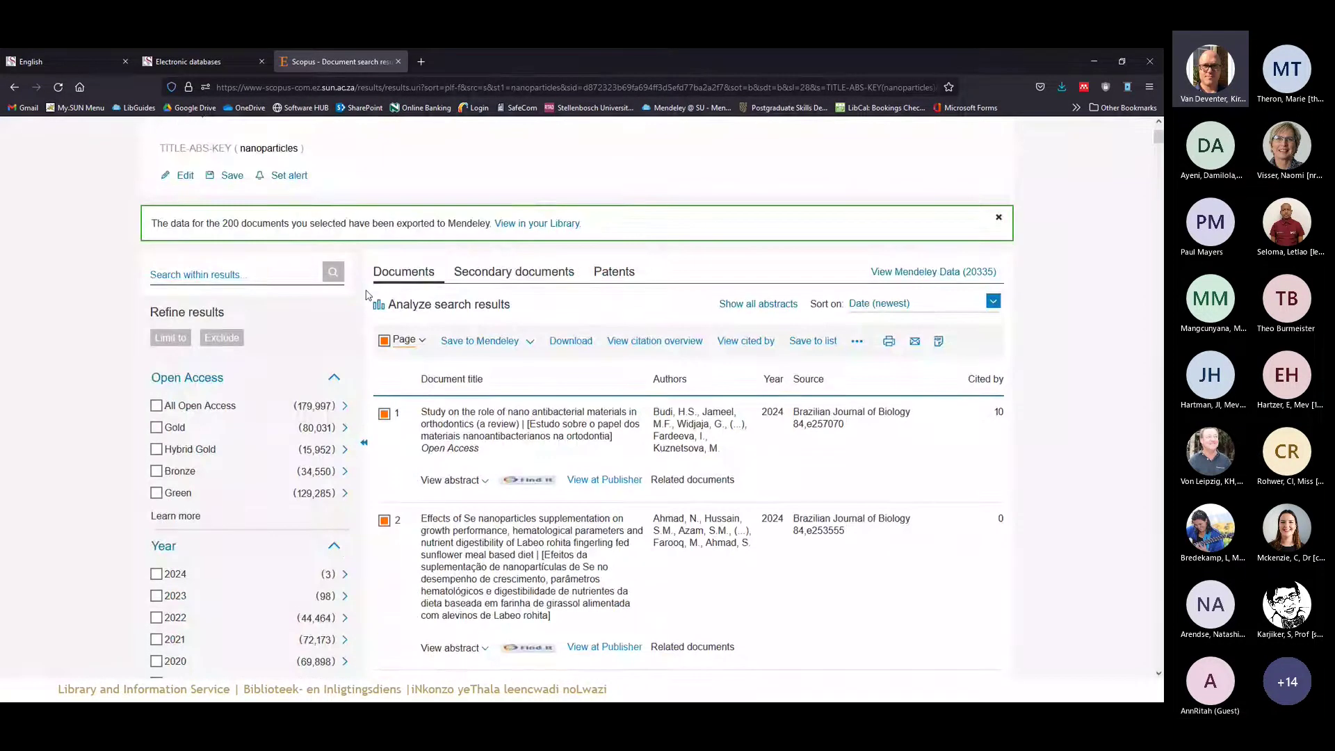
drag(220, 223, 264, 223)
click(450, 261)
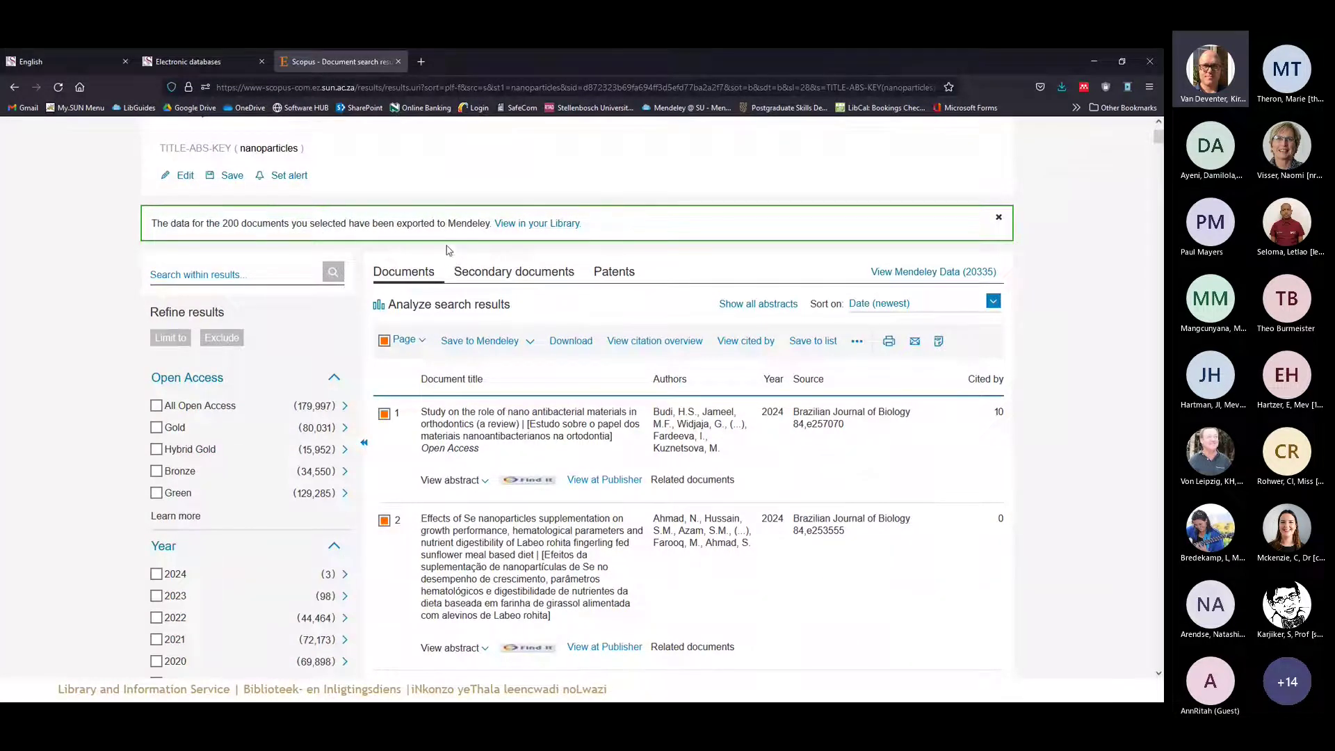
click(530, 223)
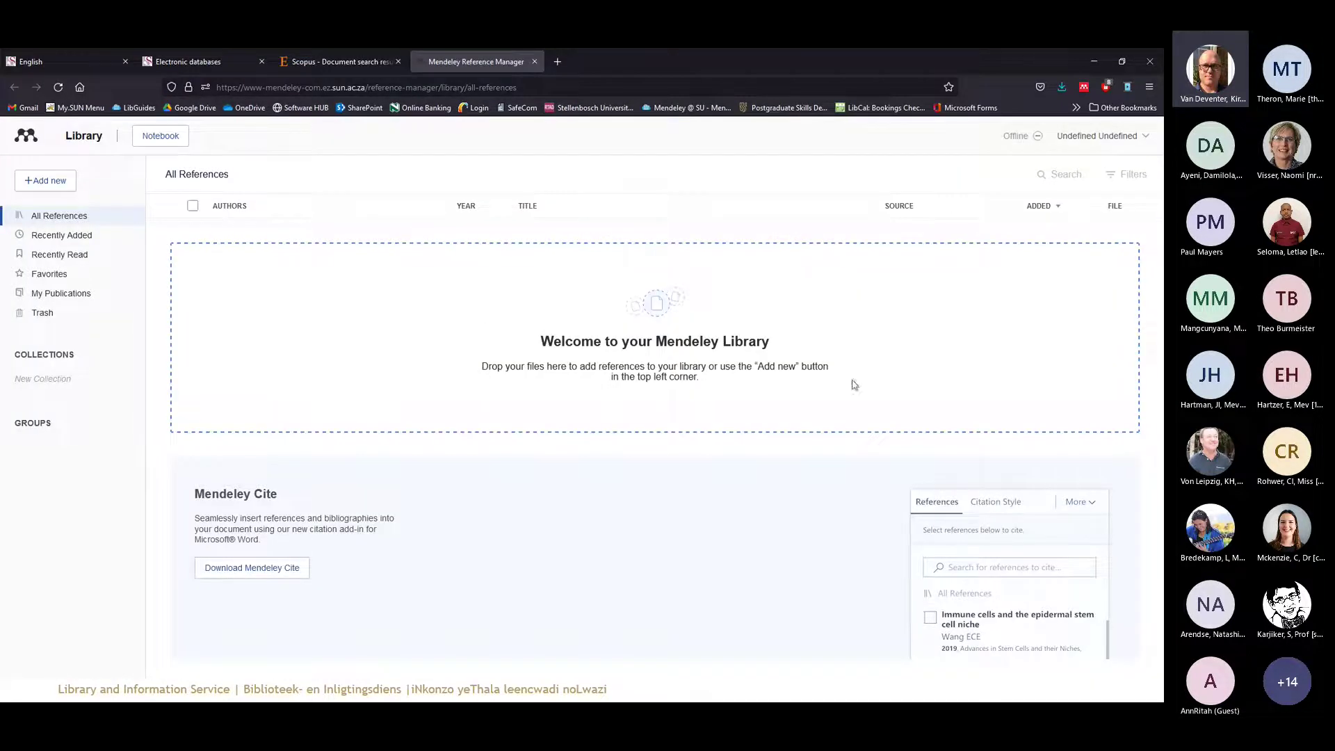
Sign out of the Mendeley web library and sign back in with the account password
click(1141, 139)
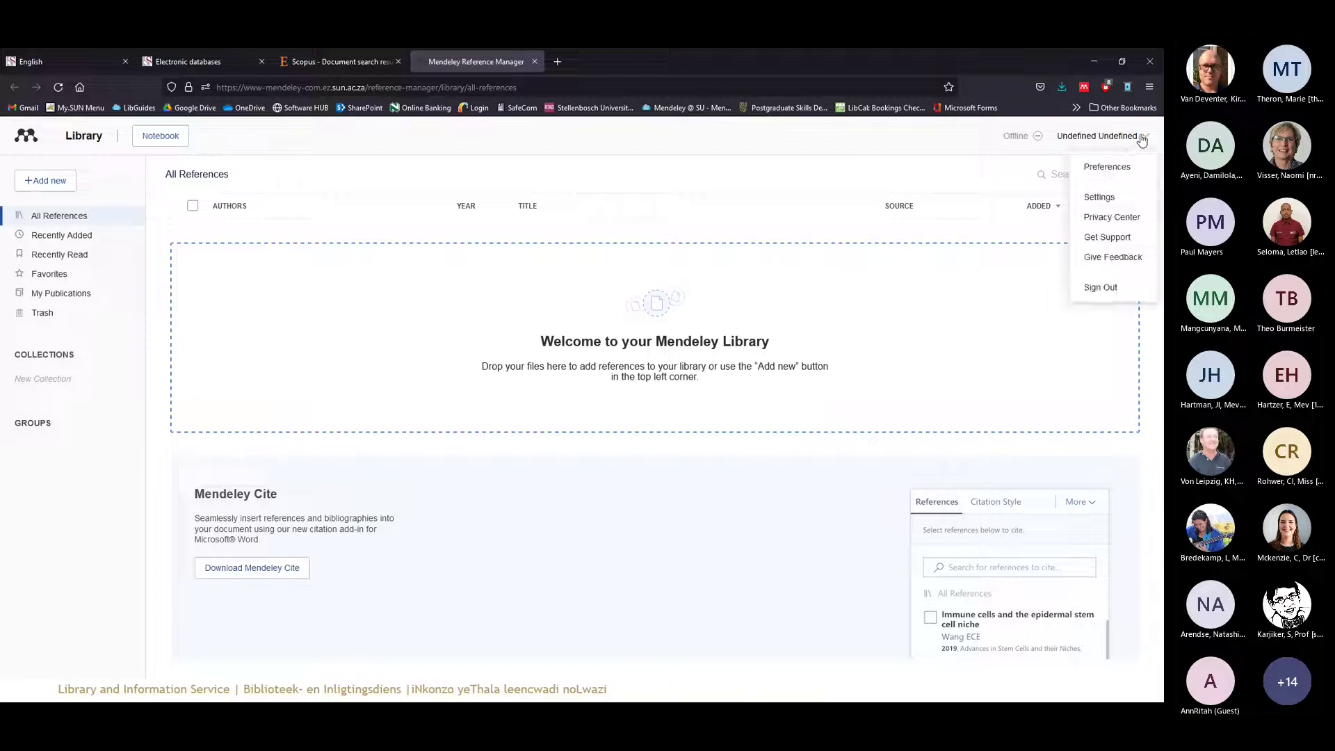
click(1106, 289)
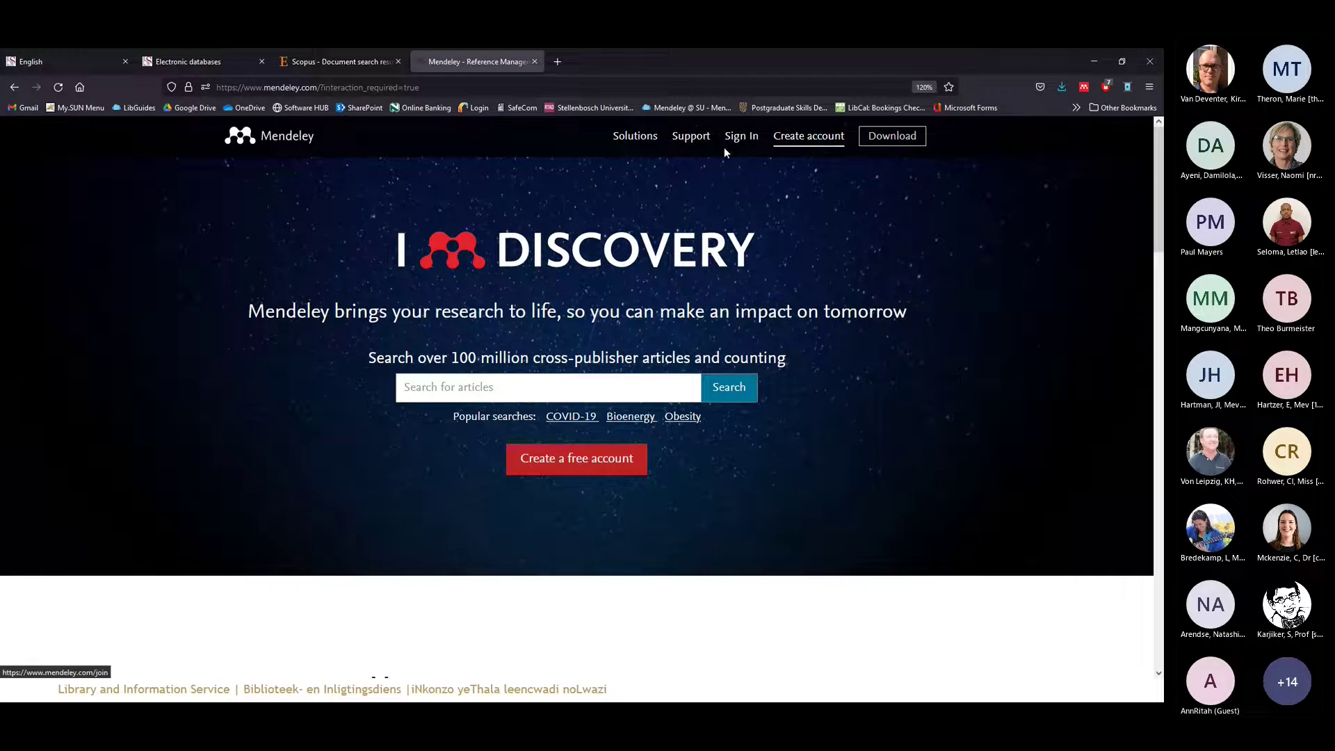
click(724, 148)
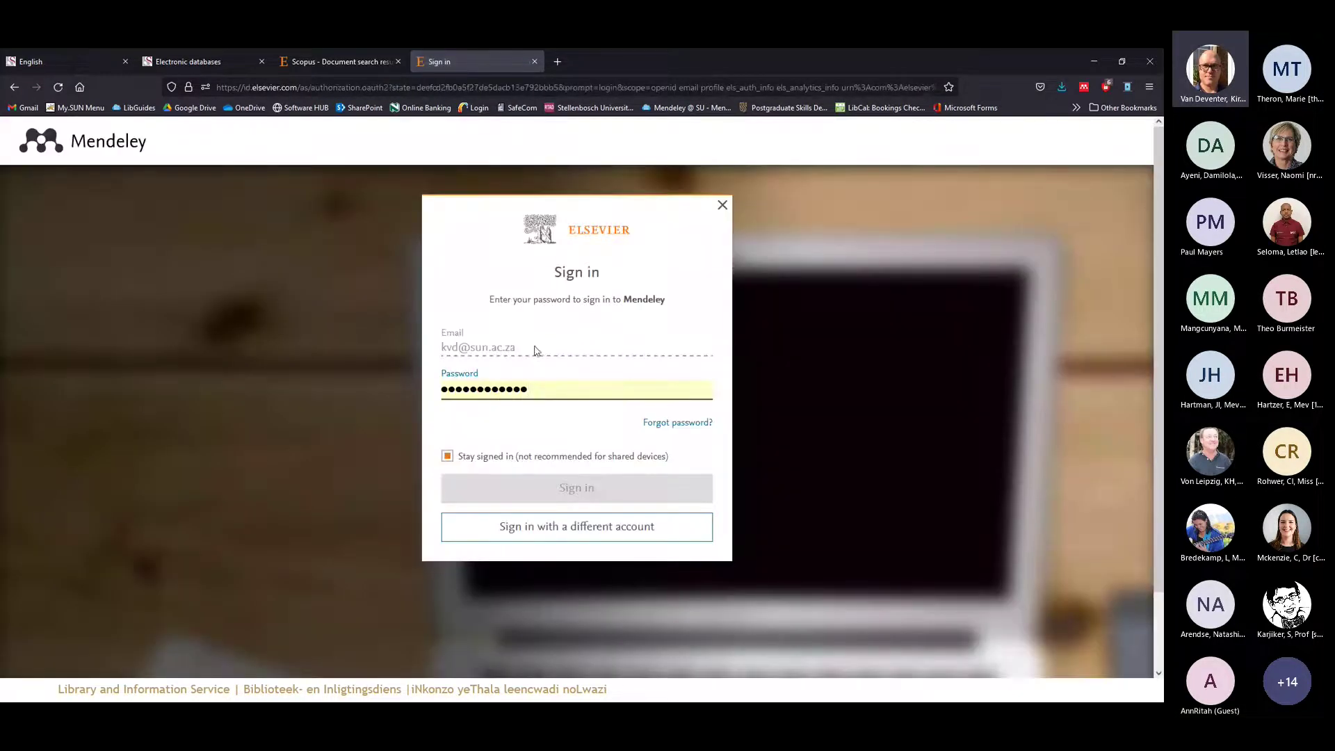
click(529, 388)
key(ctrl+a)
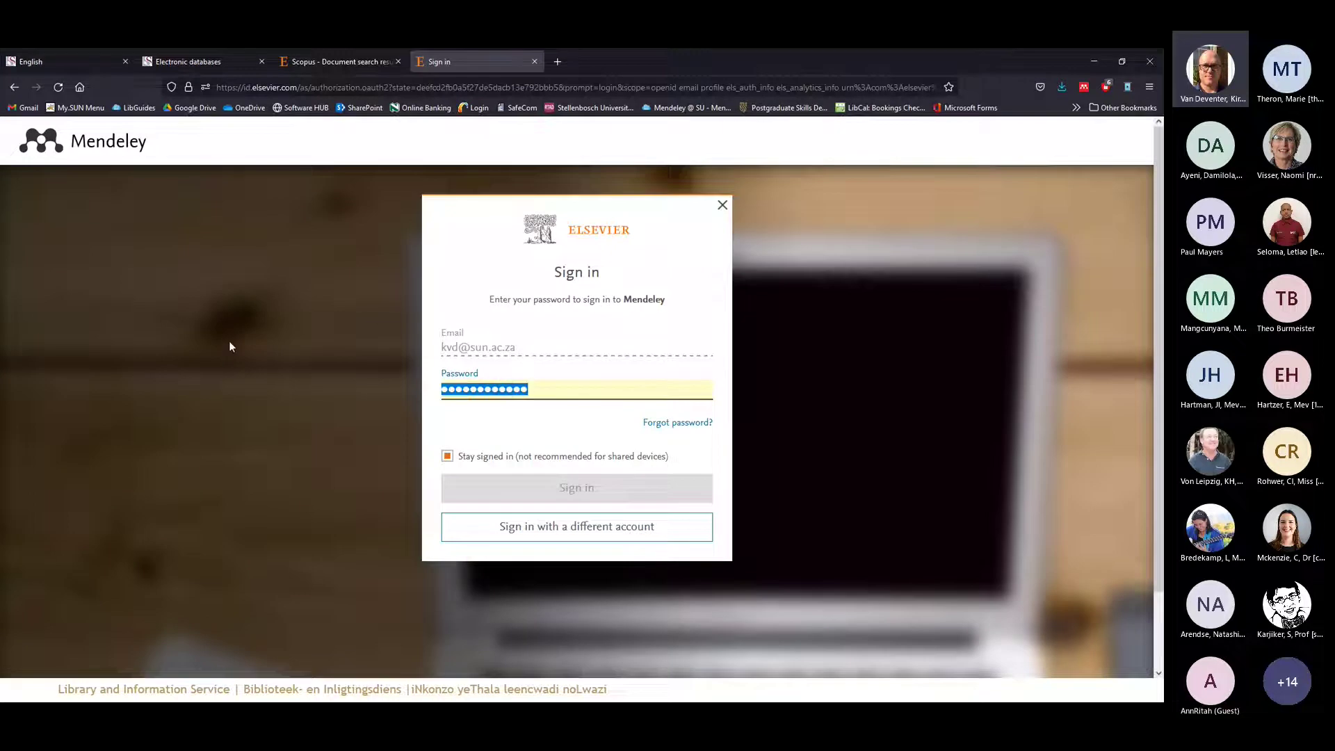
text(k)
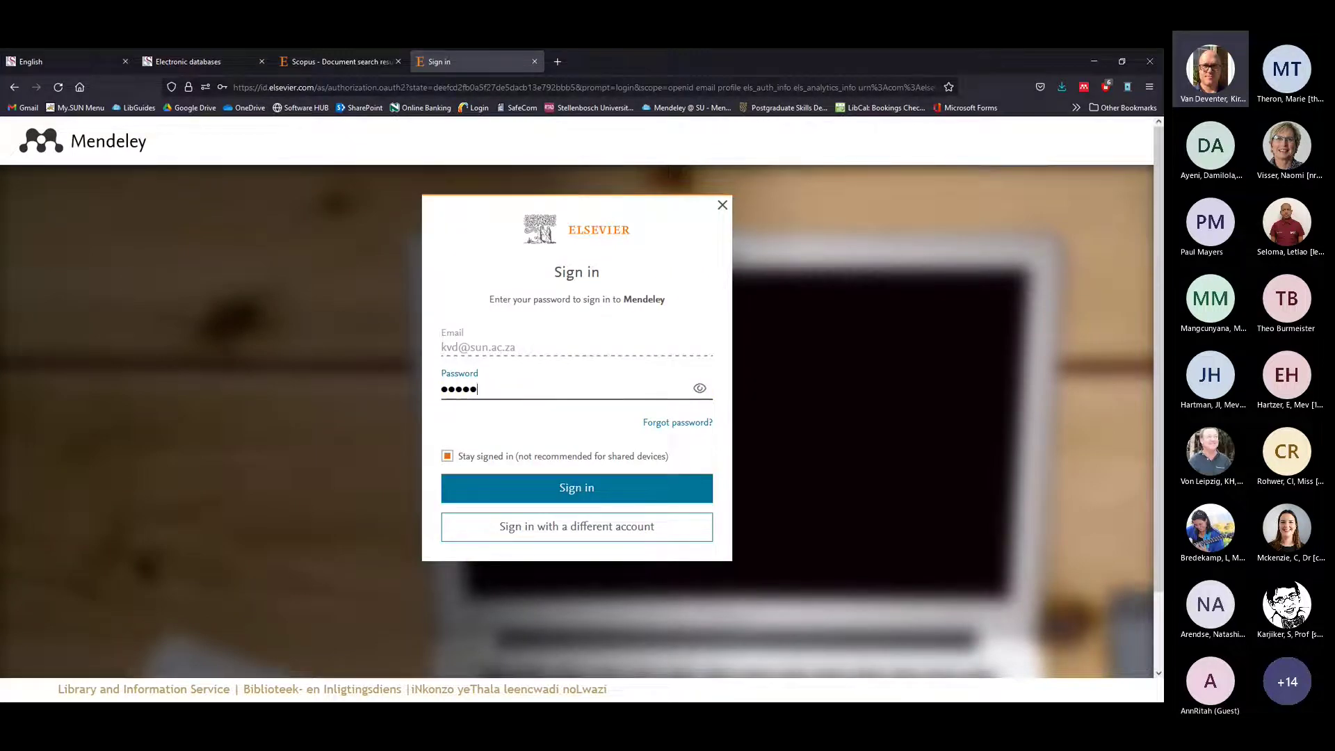
text(*******)
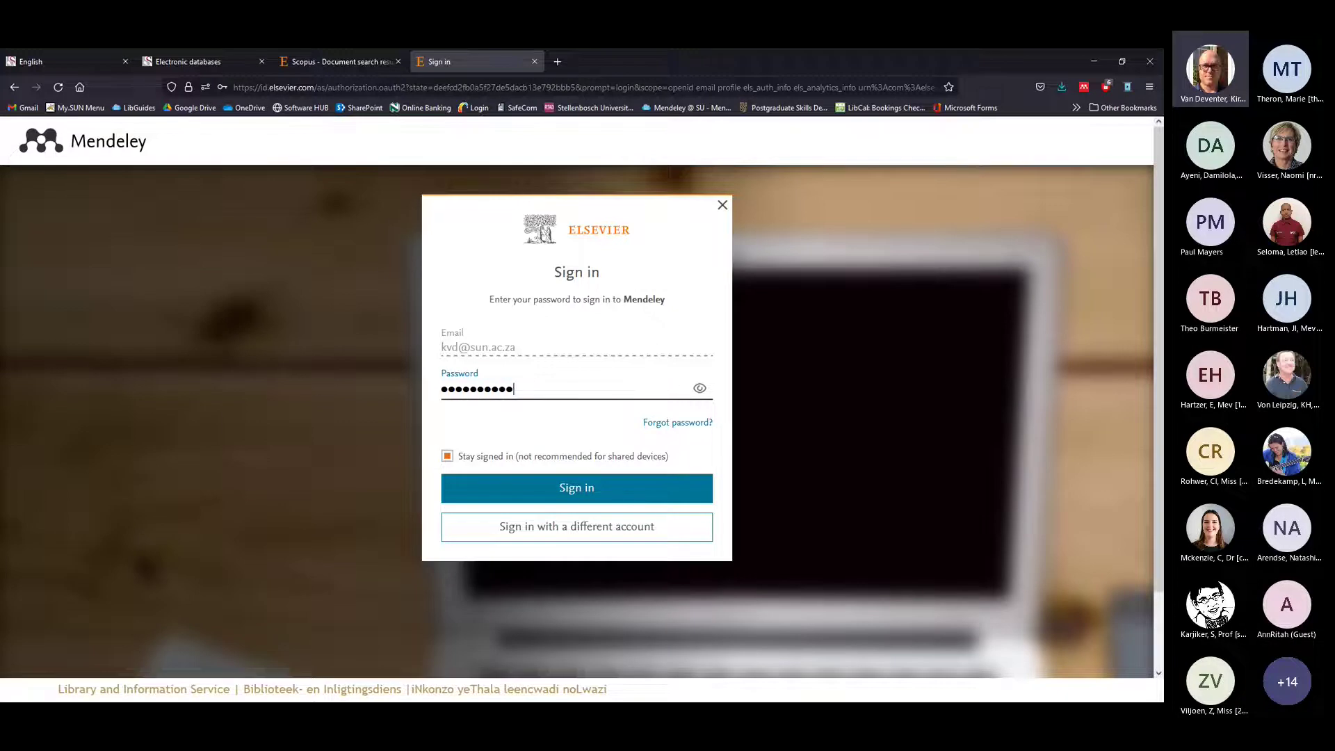
click(570, 495)
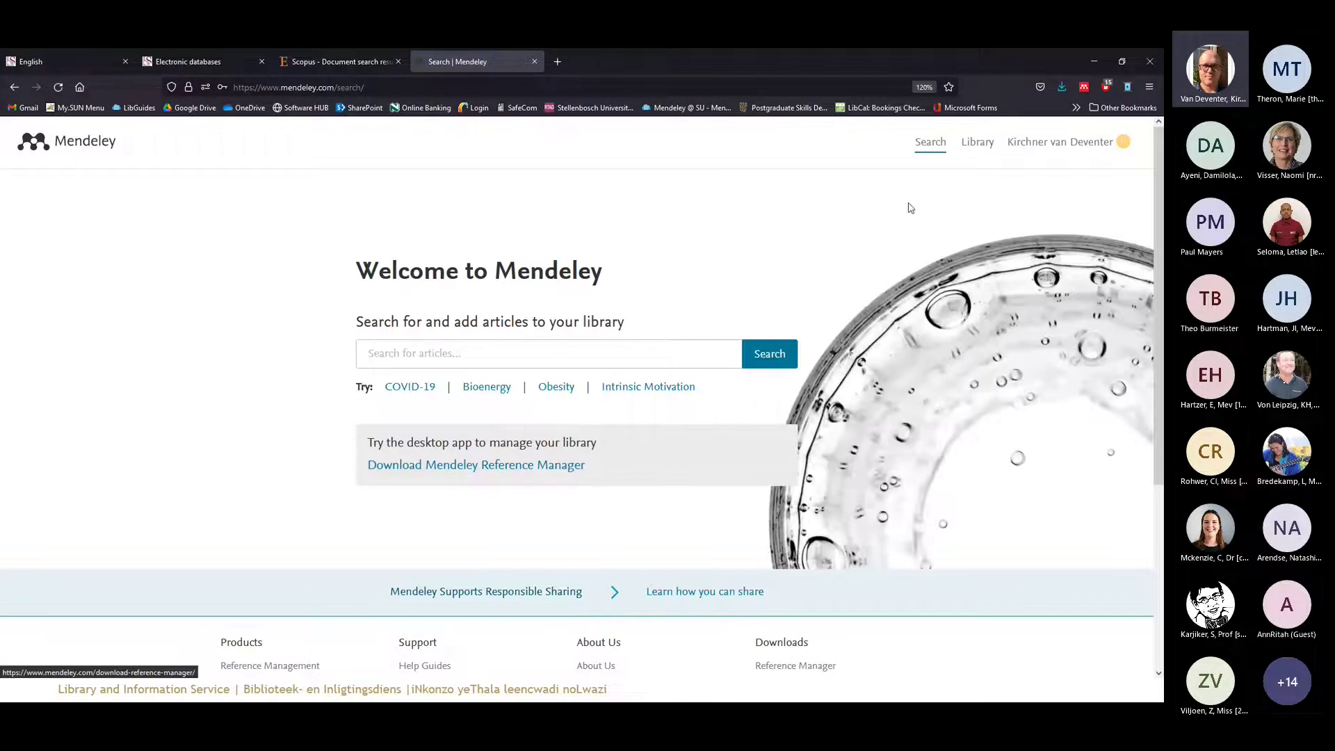
Open the Mendeley web library and sort all references by date added
click(977, 142)
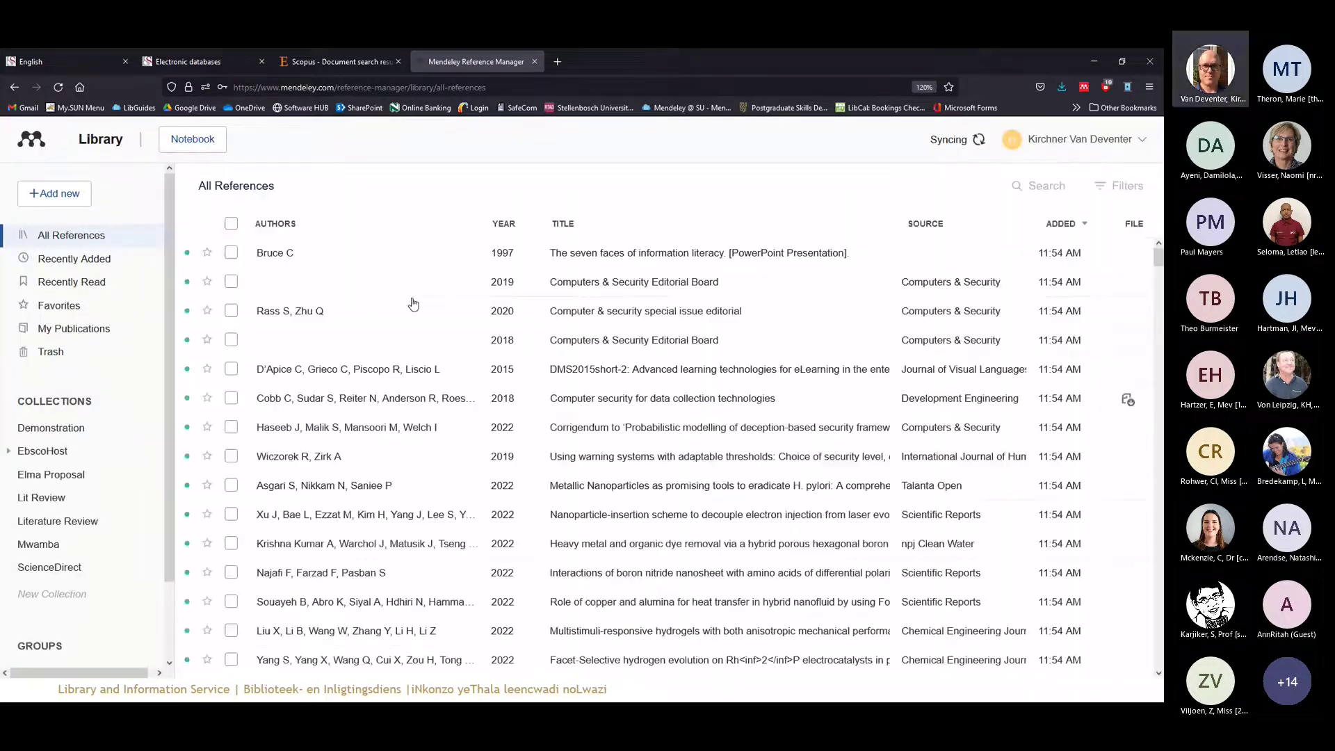
click(1061, 229)
click(1065, 226)
key(alt+Tab)
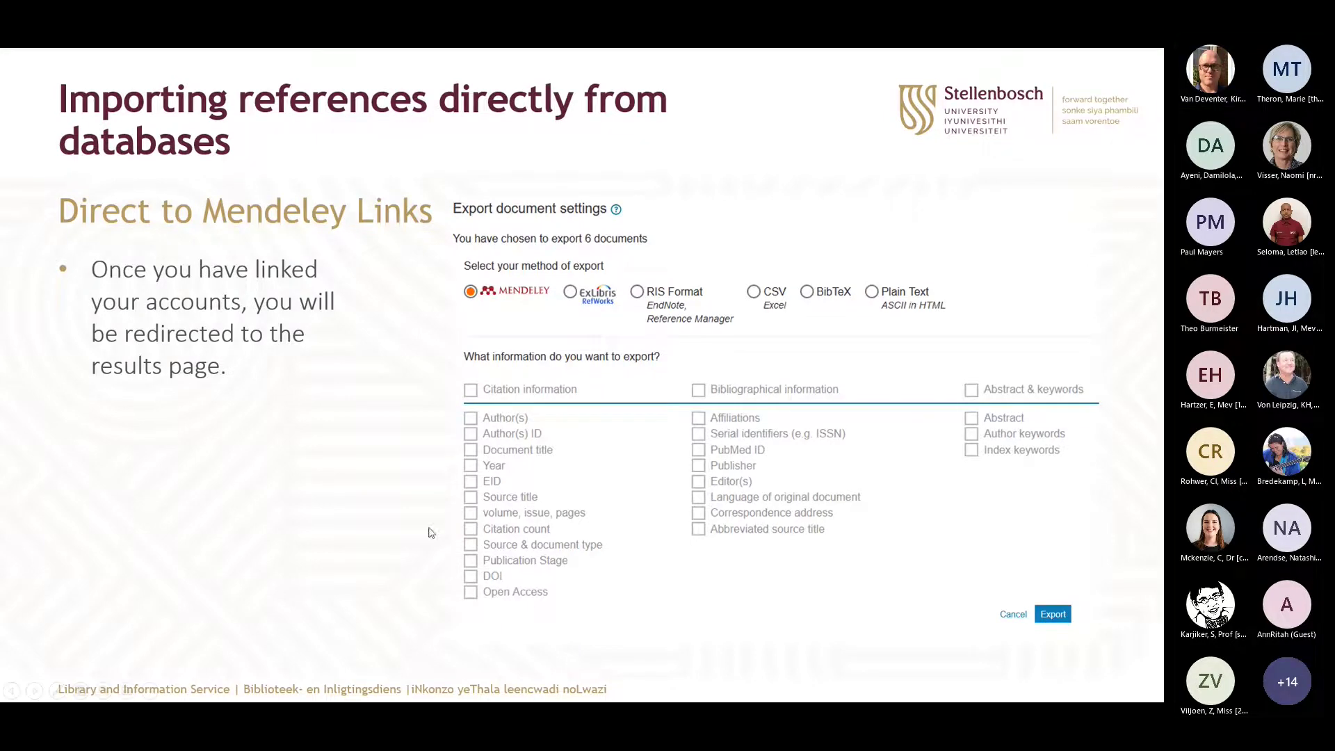
click(354, 495)
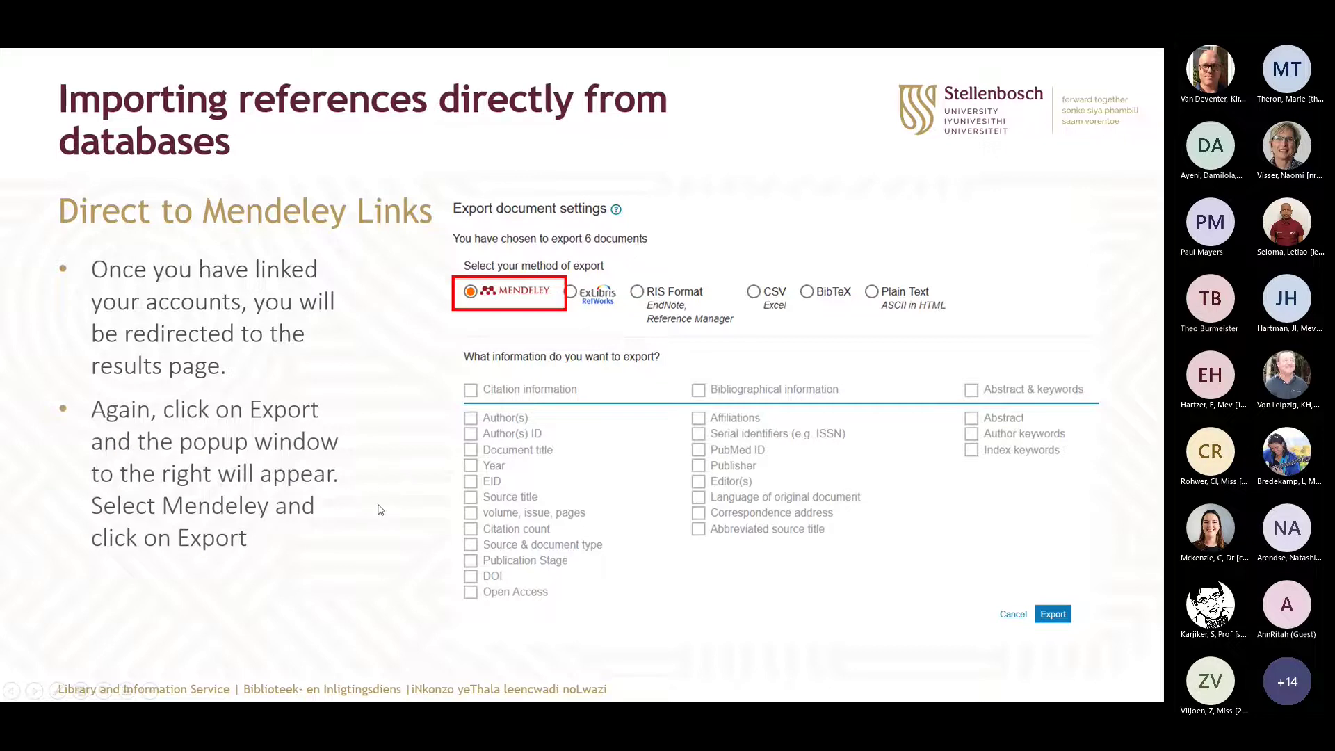
click(376, 515)
click(374, 513)
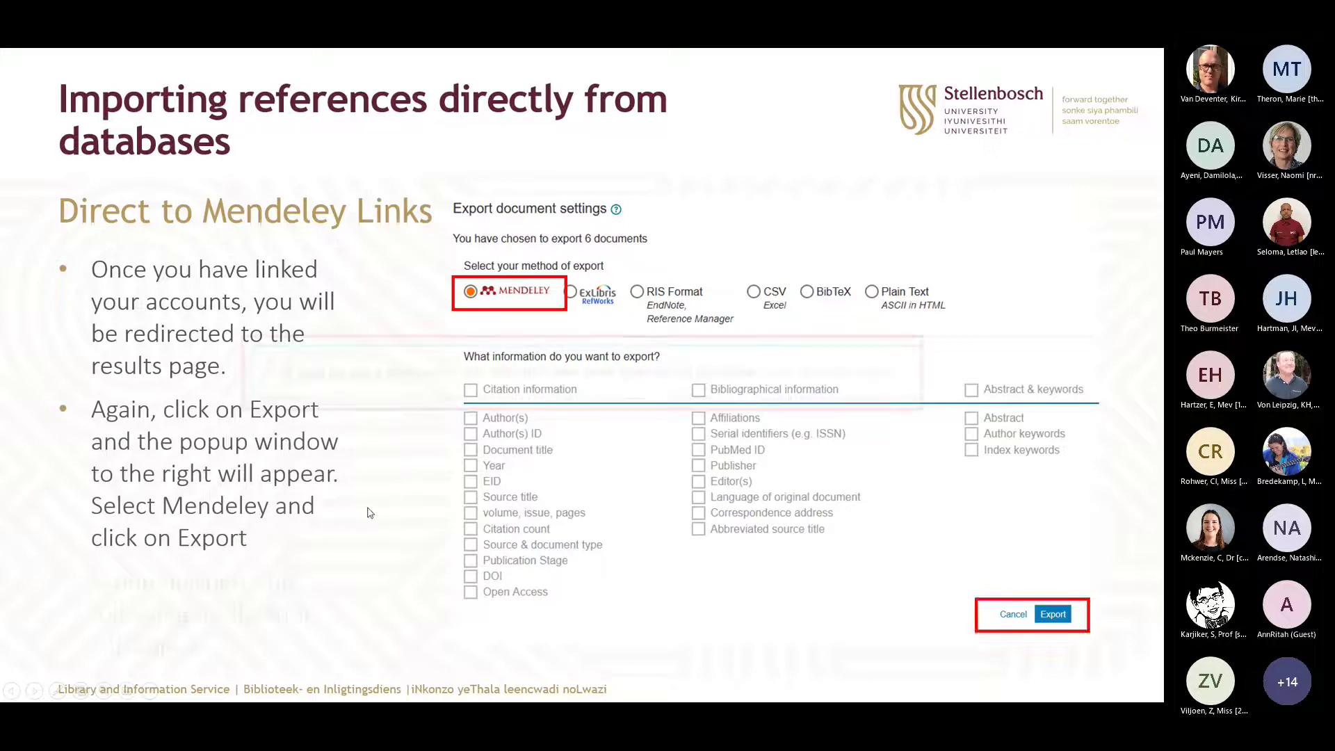
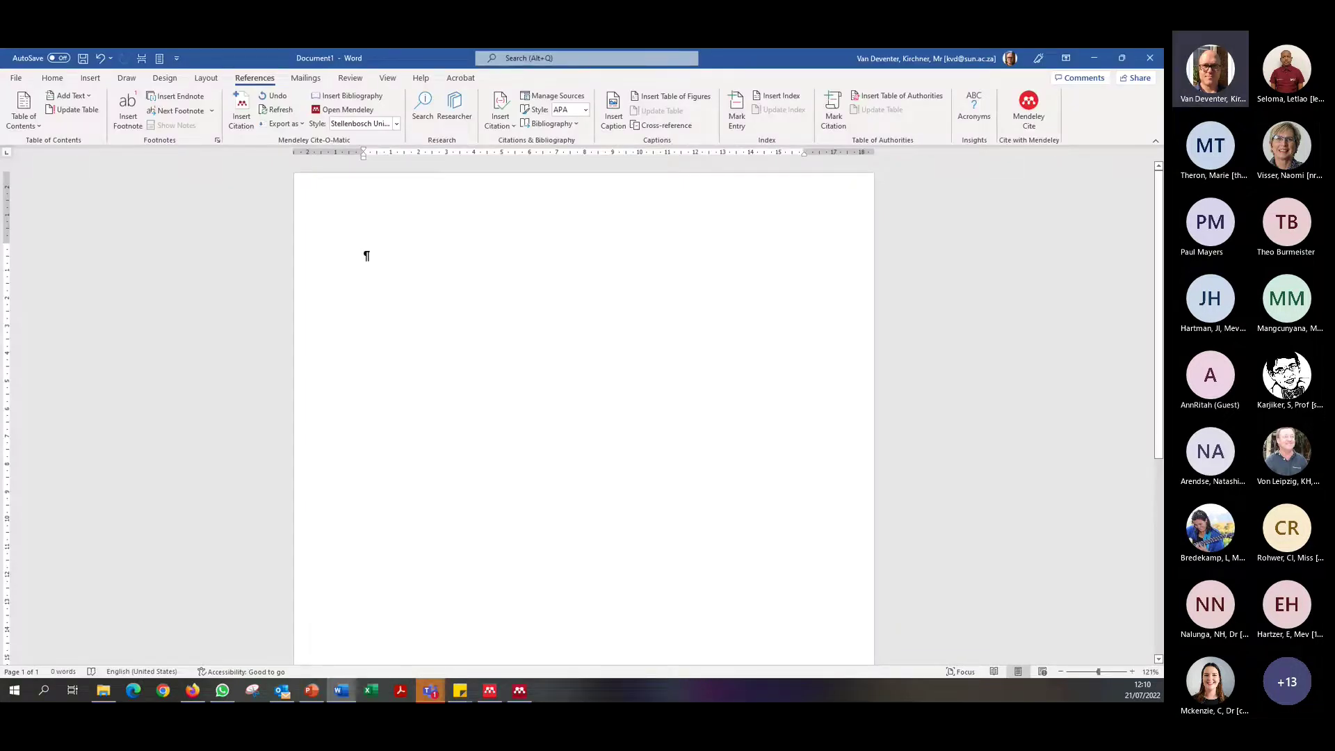
Try pasting the formatted references copied from Mendeley Desktop into the blank Word document, then undo the paste
key(alt+Tab)
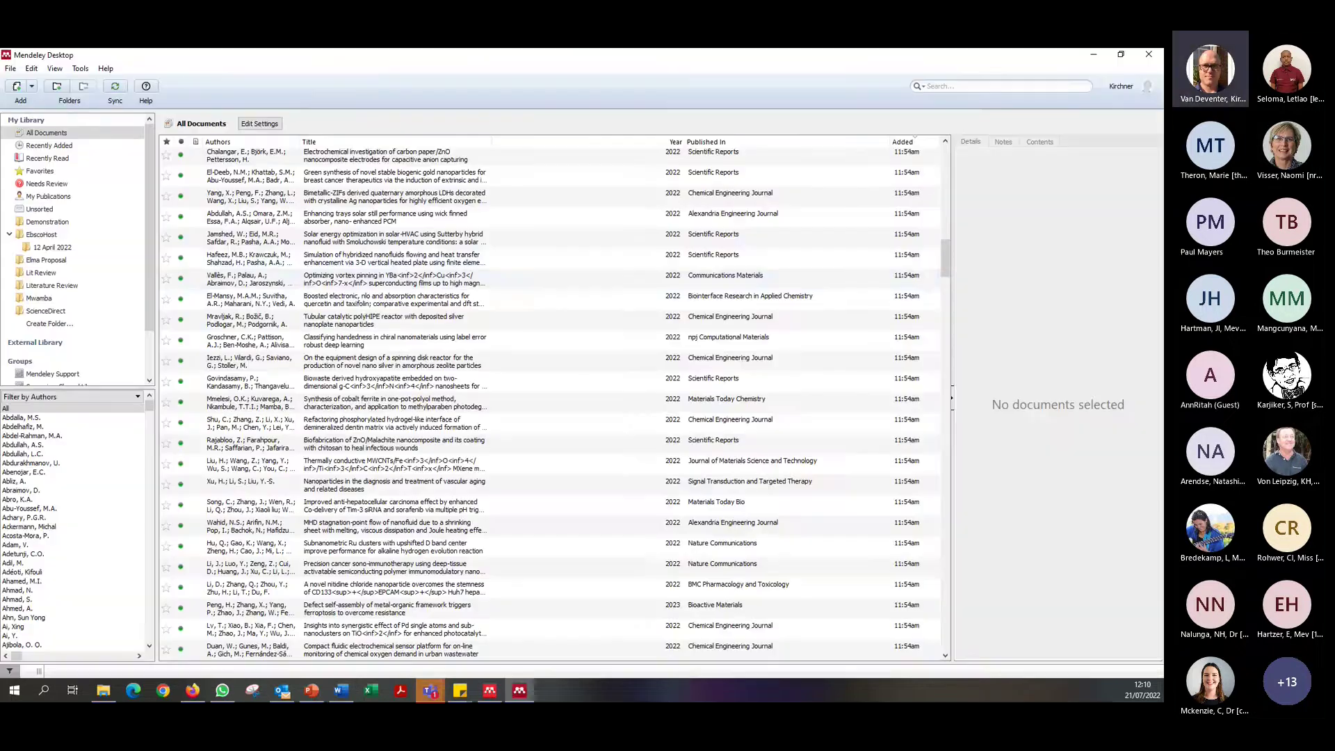
key(alt+Tab)
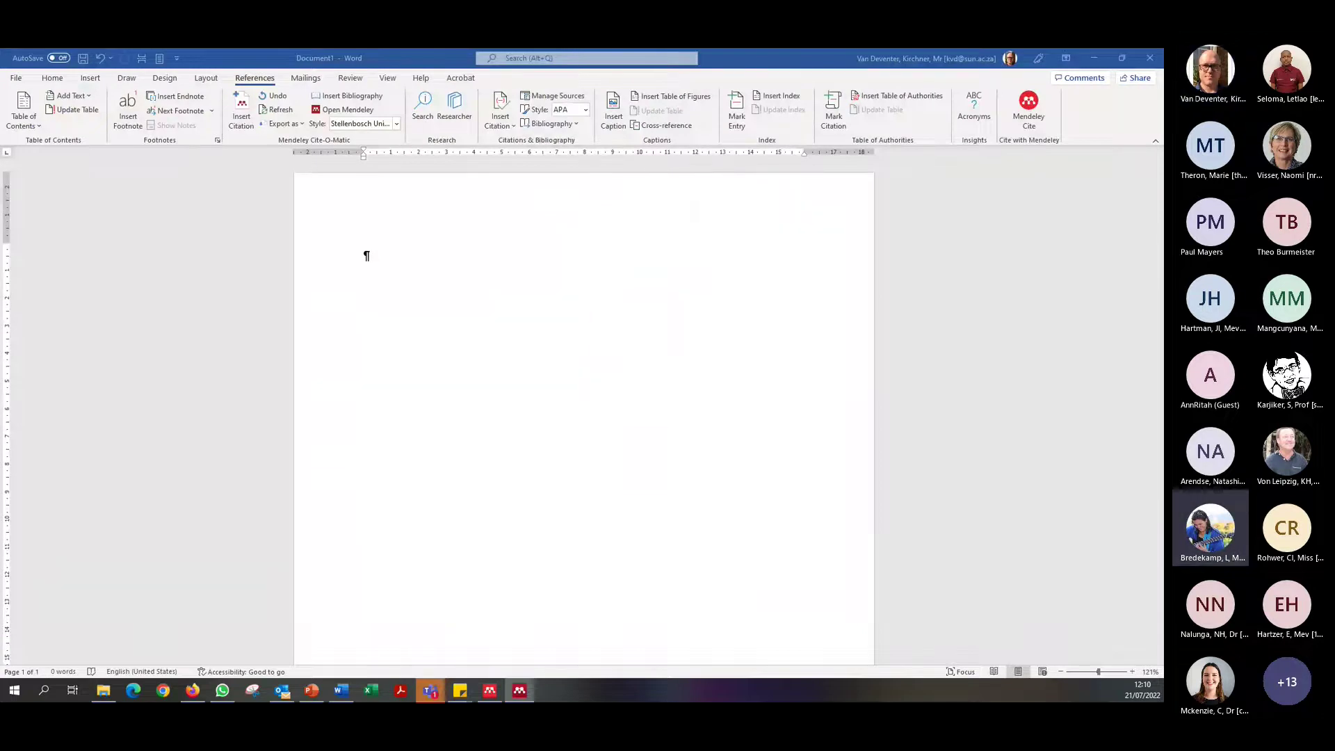
drag(399, 304, 459, 264)
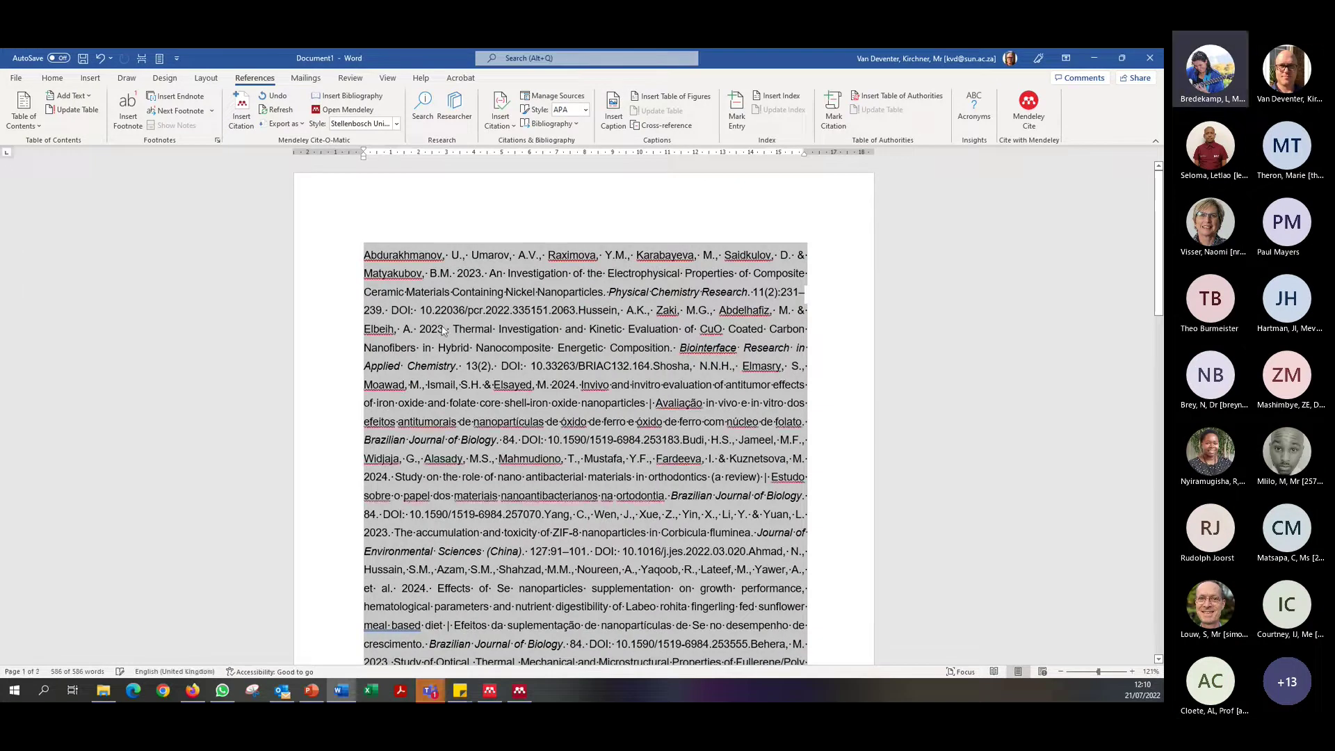
key(ctrl+z)
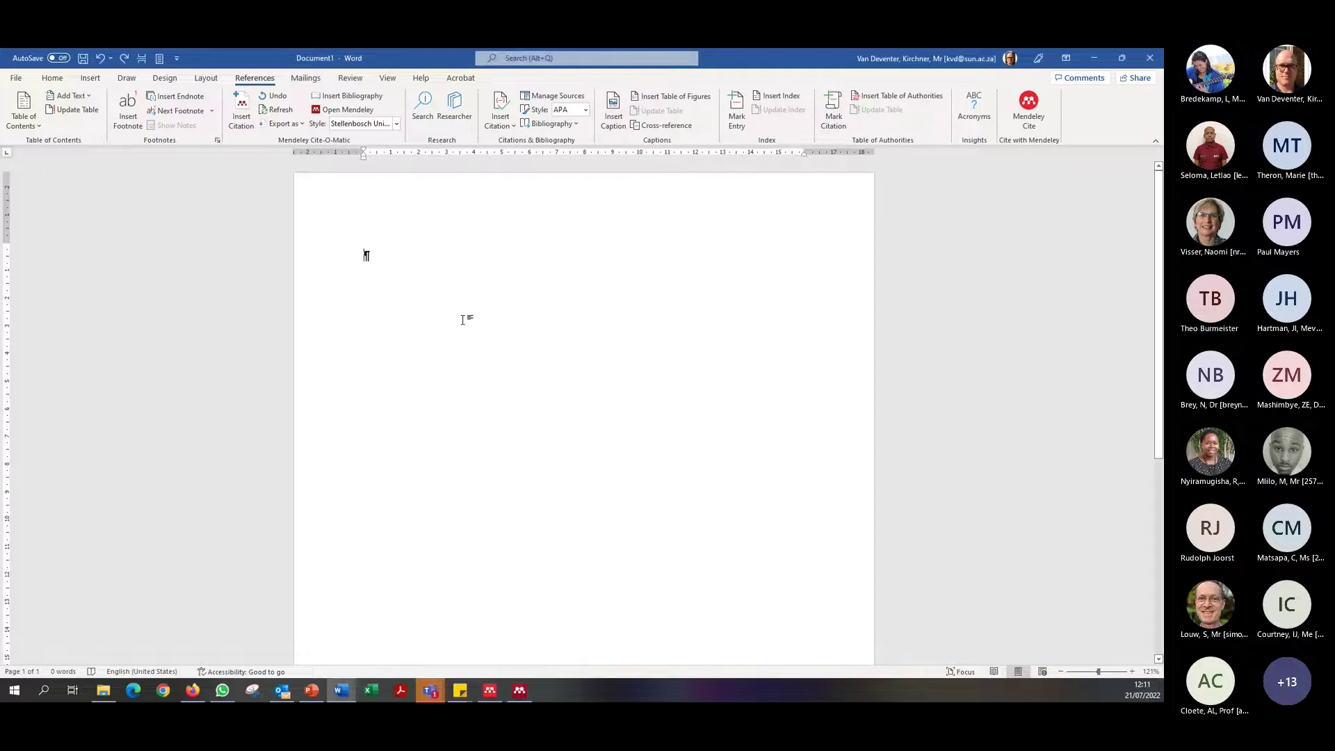
key(ctrl+v)
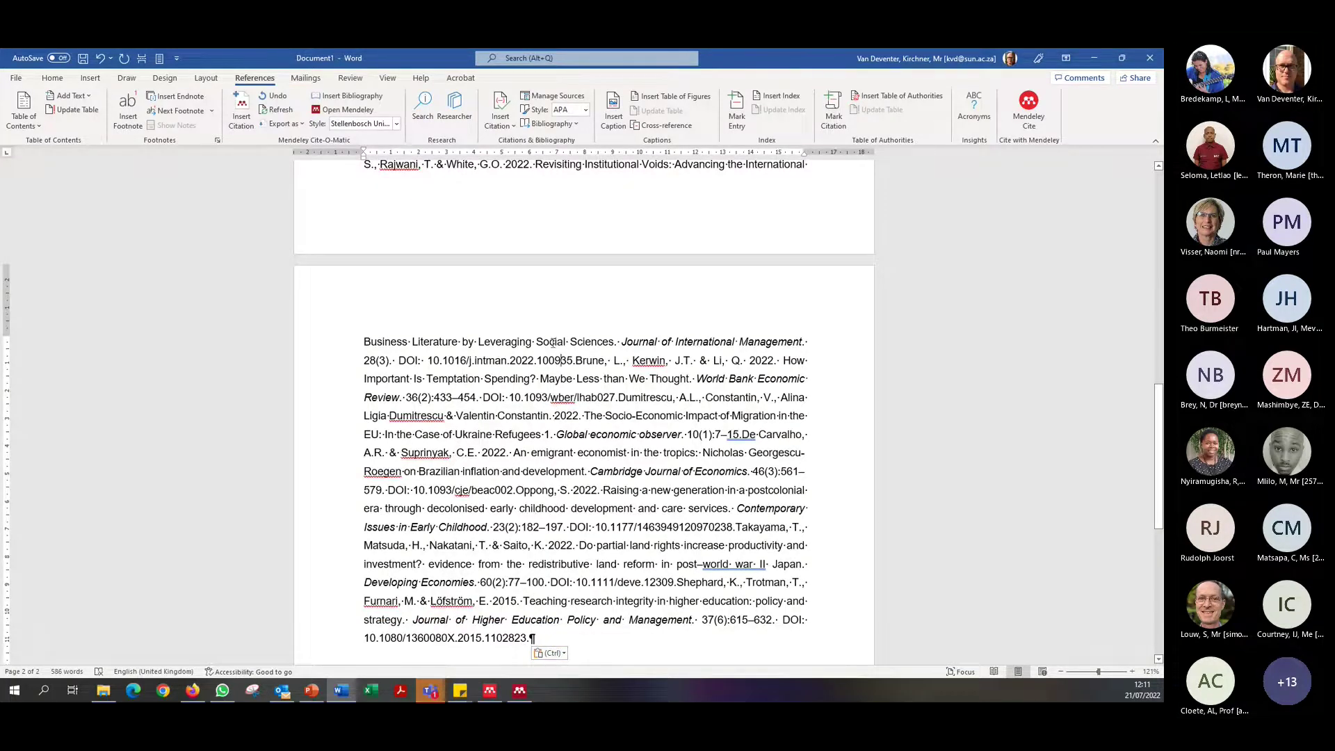
key(ctrl+z)
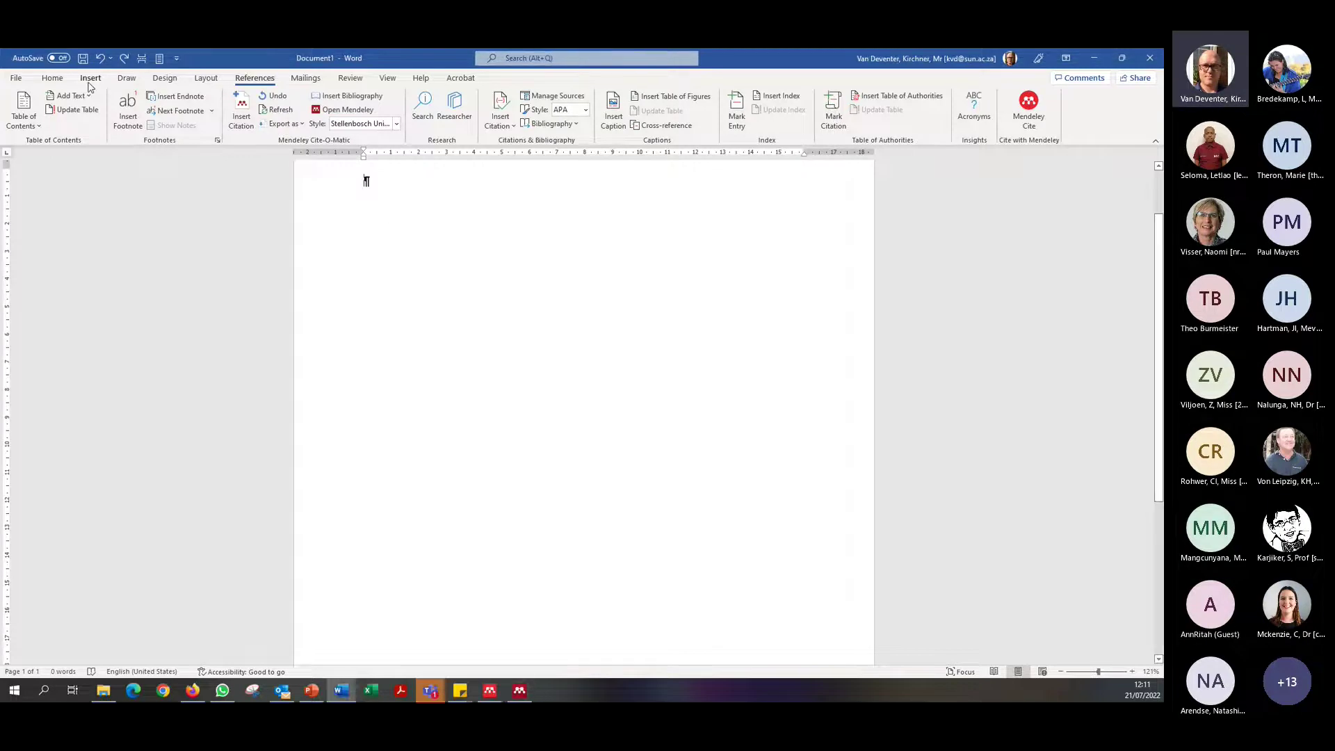
Start a Mendeley citation in Word with the 2019 binderless TiN cermet review, Basics of laser powder bed fusion and Computers & Security Editorial Board
click(244, 108)
text(g)
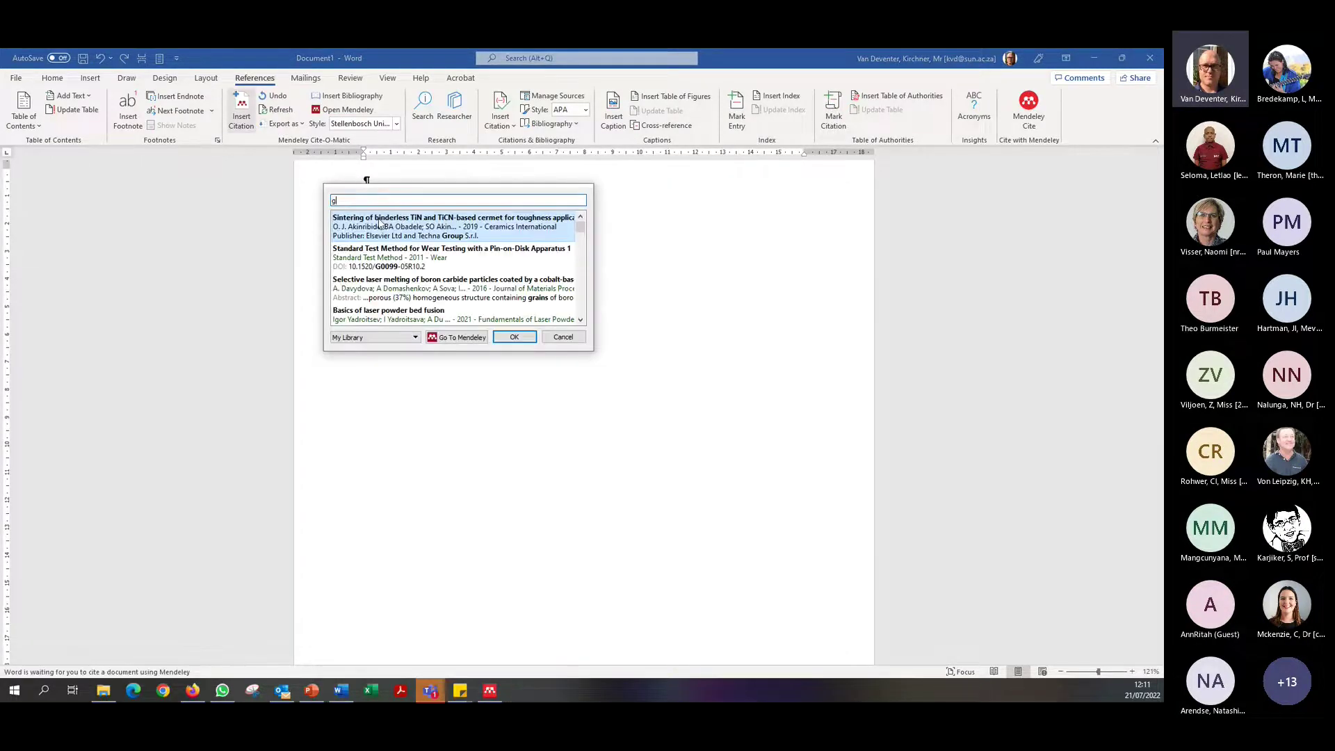
click(380, 223)
text(s)
click(413, 221)
text(d)
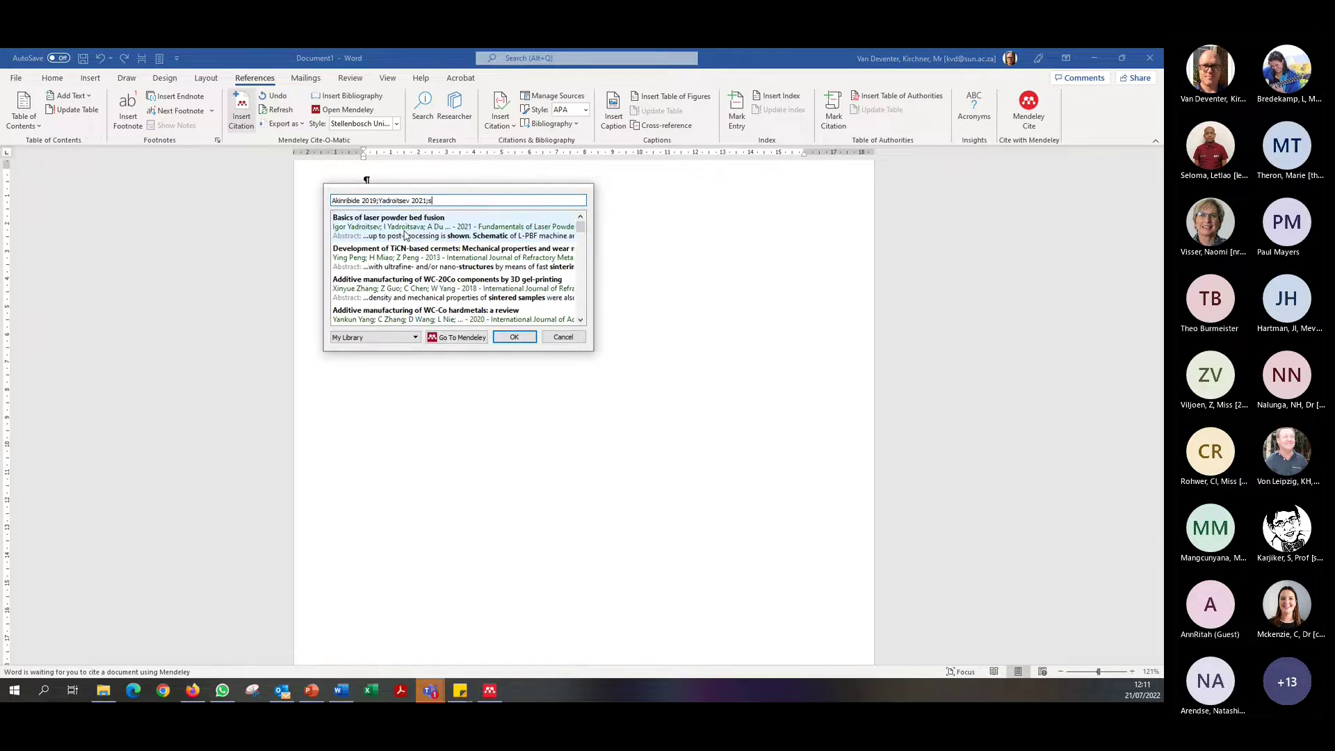
click(406, 233)
text(adroitsev 2021;a)
click(403, 253)
text(adroitsev 2021;No Author 2019;a)
click(401, 256)
text(d)
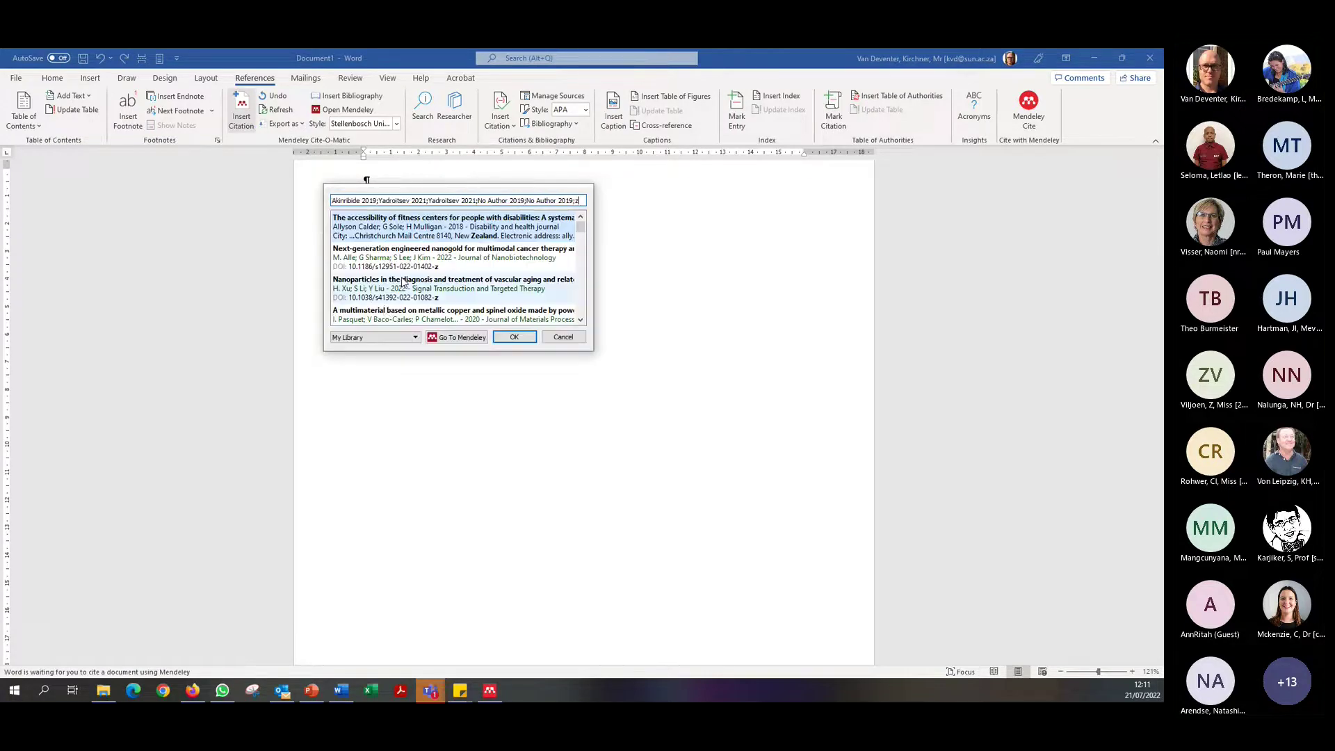
Add the metallic copper multimaterial, Cry, the beloved country, TiCN-based cermets, nano-calcium silicate and NIR nanoparticle references, and insert the combined citation
click(387, 309)
text(p)
click(370, 329)
text(d)
click(415, 278)
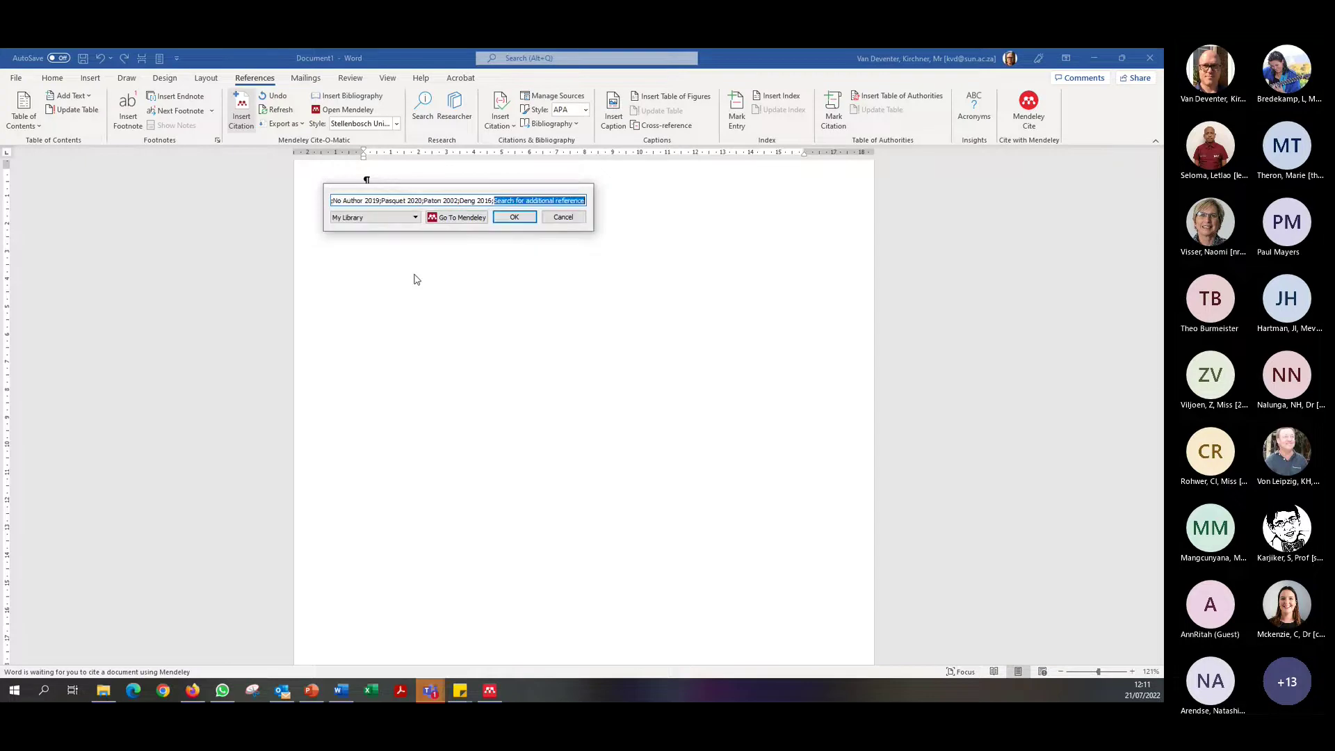
text(fd)
click(414, 224)
text(an 2023;)
click(441, 266)
text(ds)
click(450, 311)
text(d)
click(507, 322)
click(514, 217)
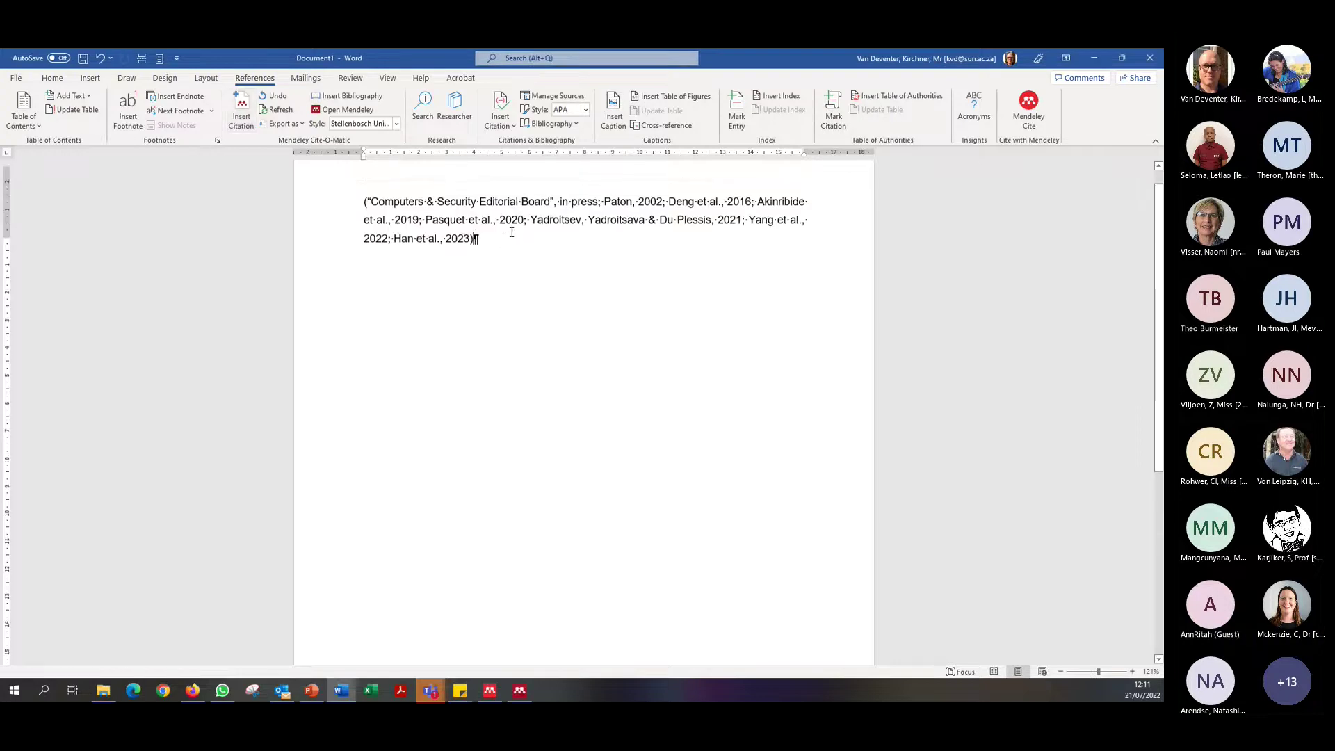
Insert a Mendeley bibliography two paragraphs below the citation and look through its entries
key(Return)
key(Return)
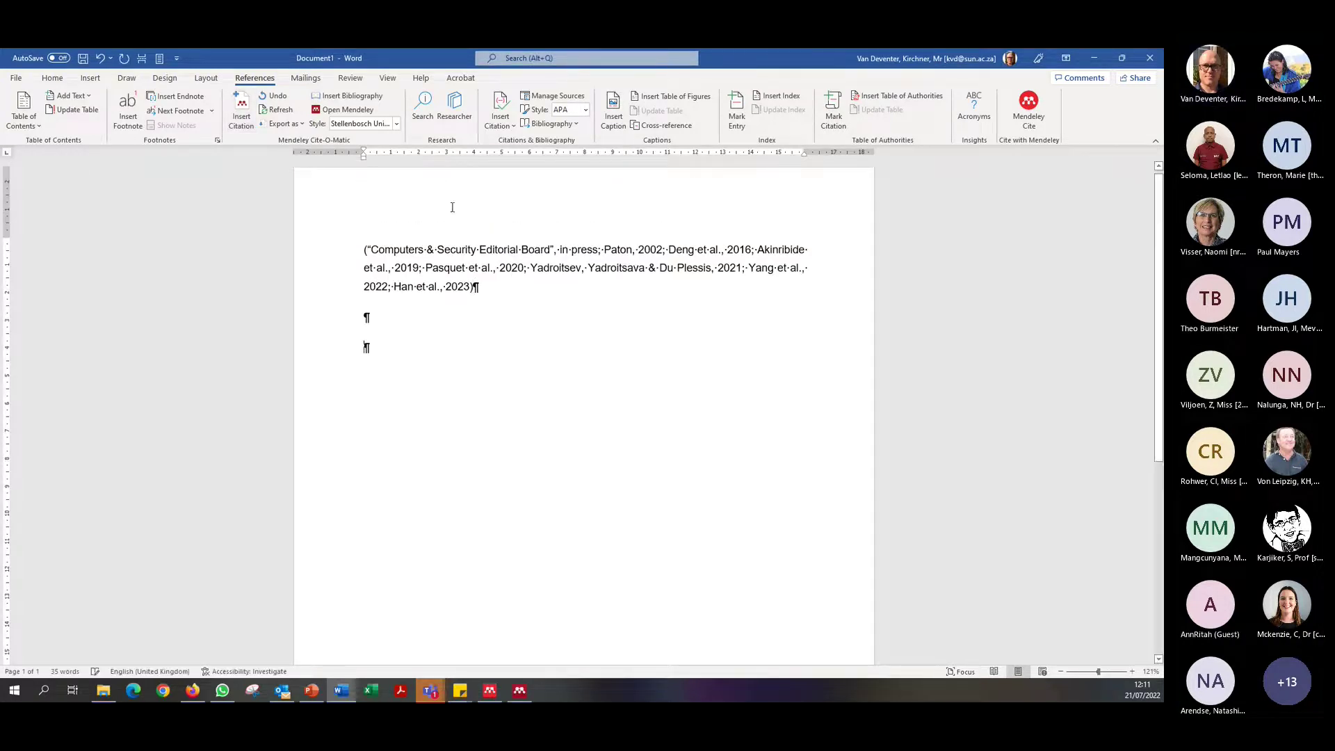
click(366, 98)
scroll(653, 503, down, 10)
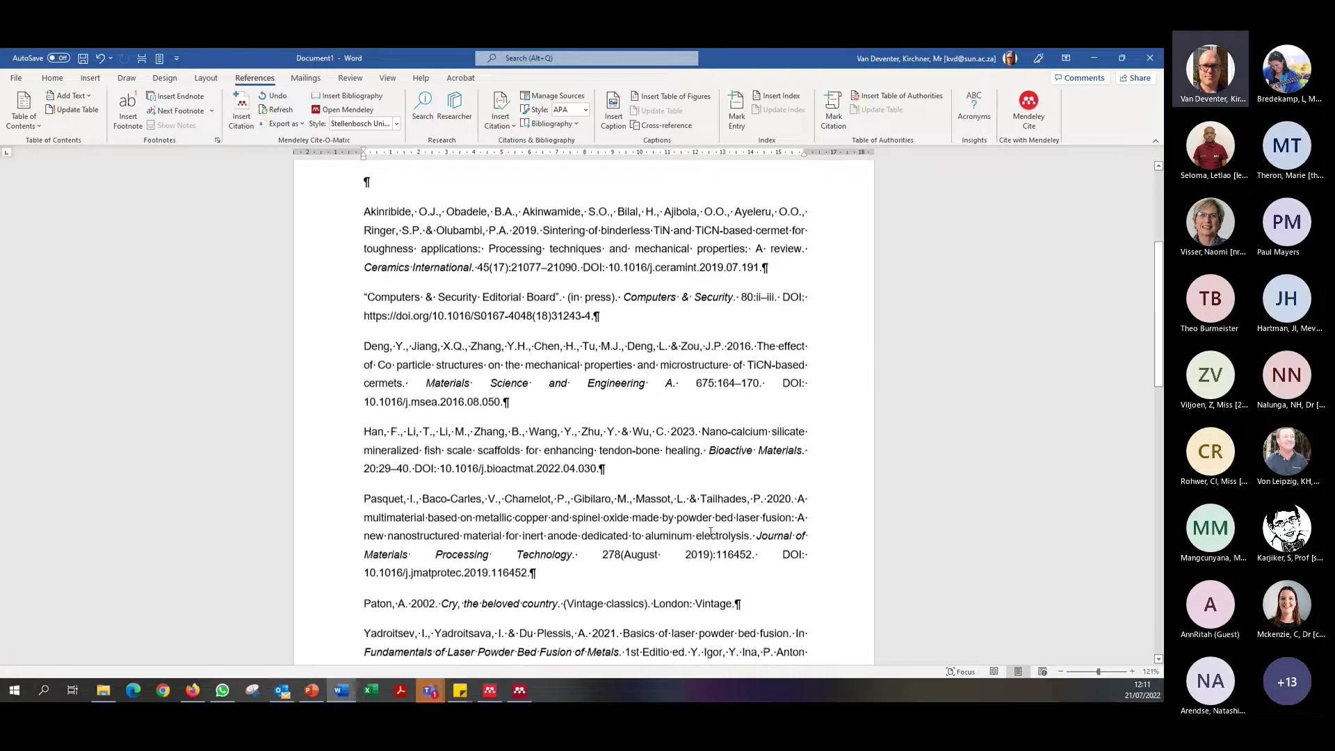
scroll(653, 504, up, 3)
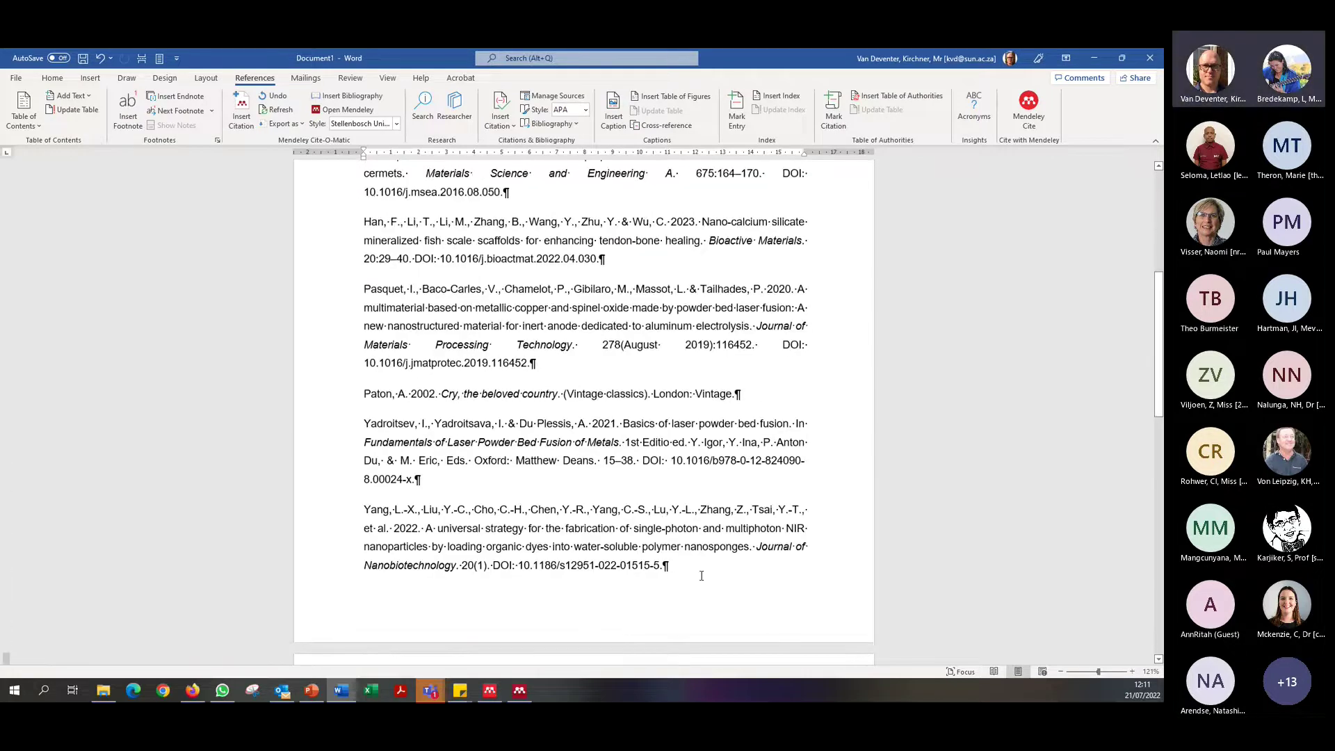
scroll(697, 568, up, 5)
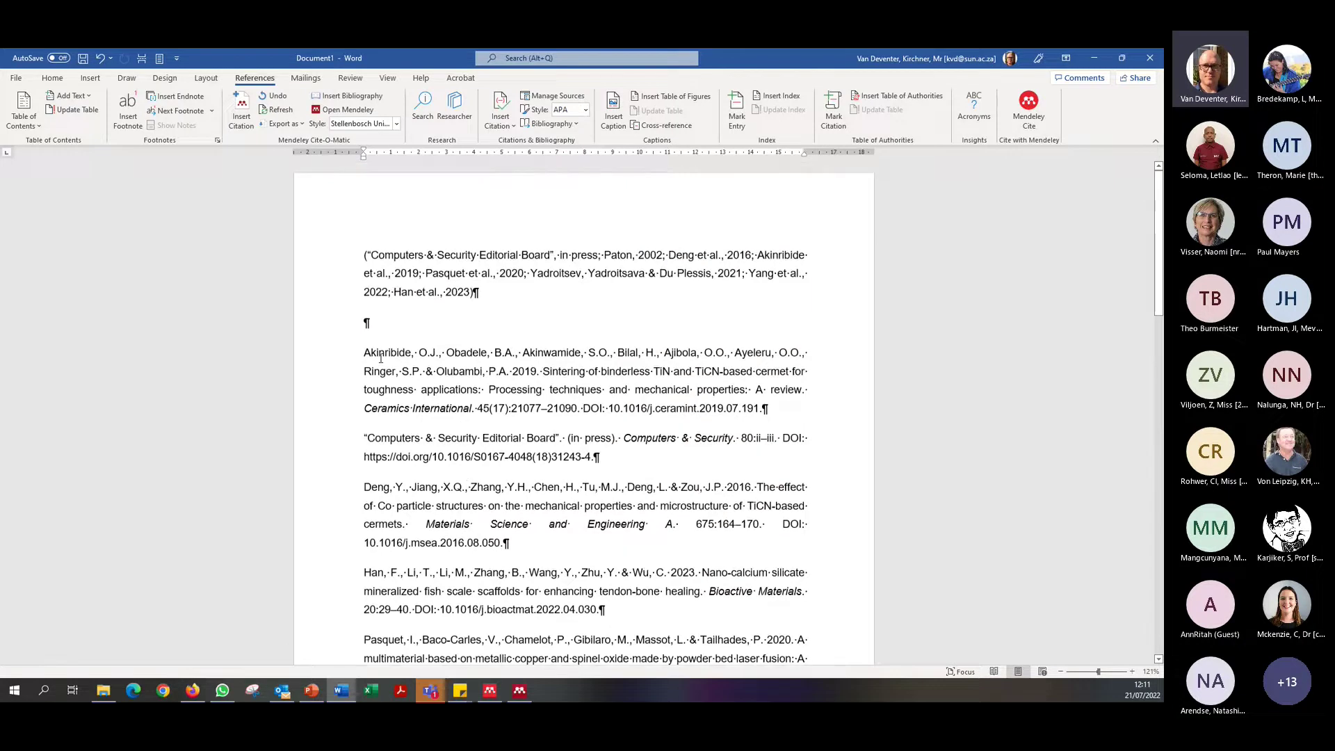
Switch the Mendeley citation style to IEEE and review the reformatted citation and bibliography
drag(418, 353, 439, 357)
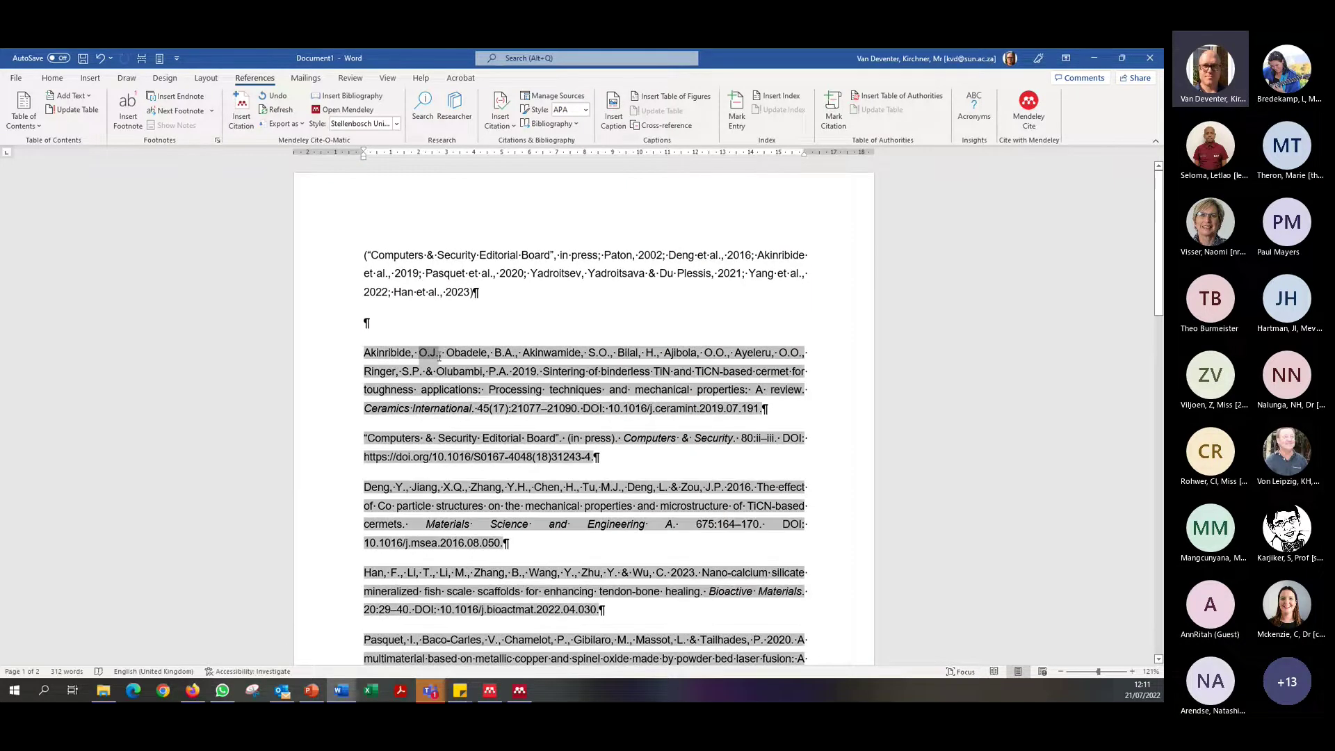
click(316, 277)
click(396, 124)
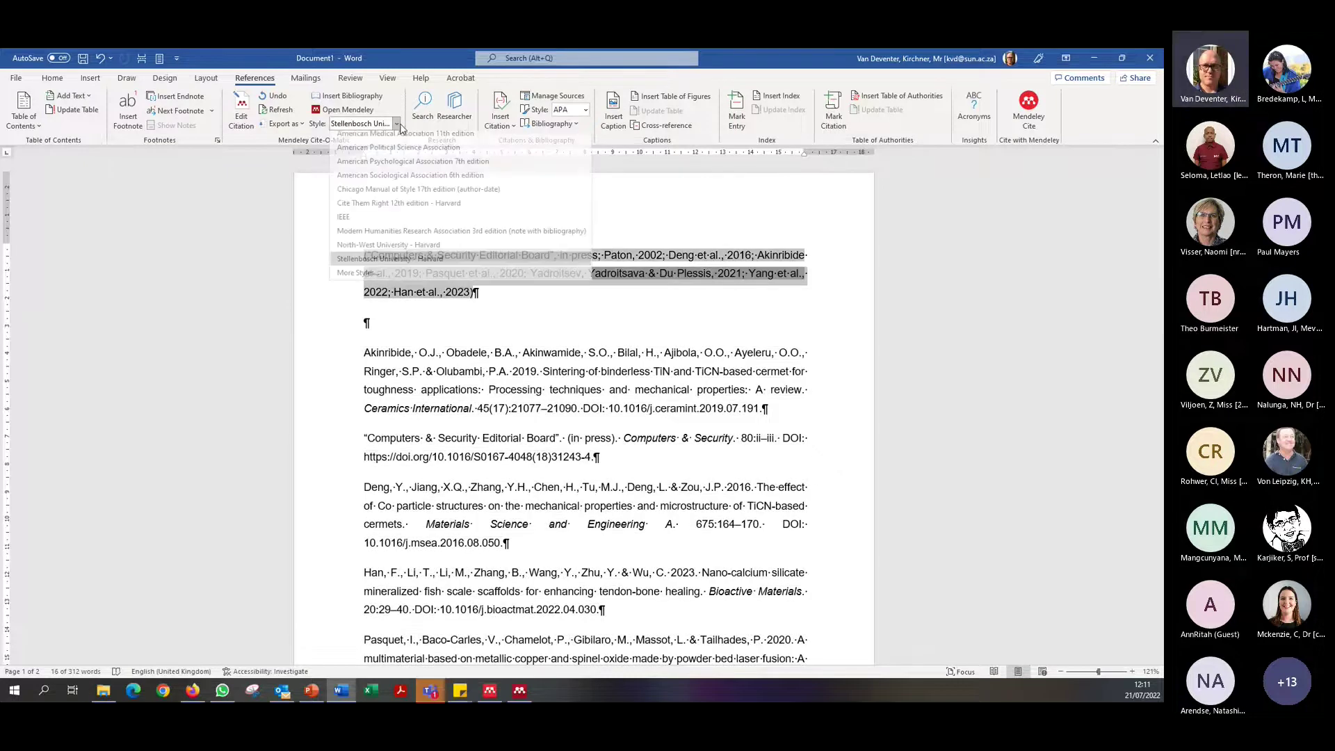
click(358, 221)
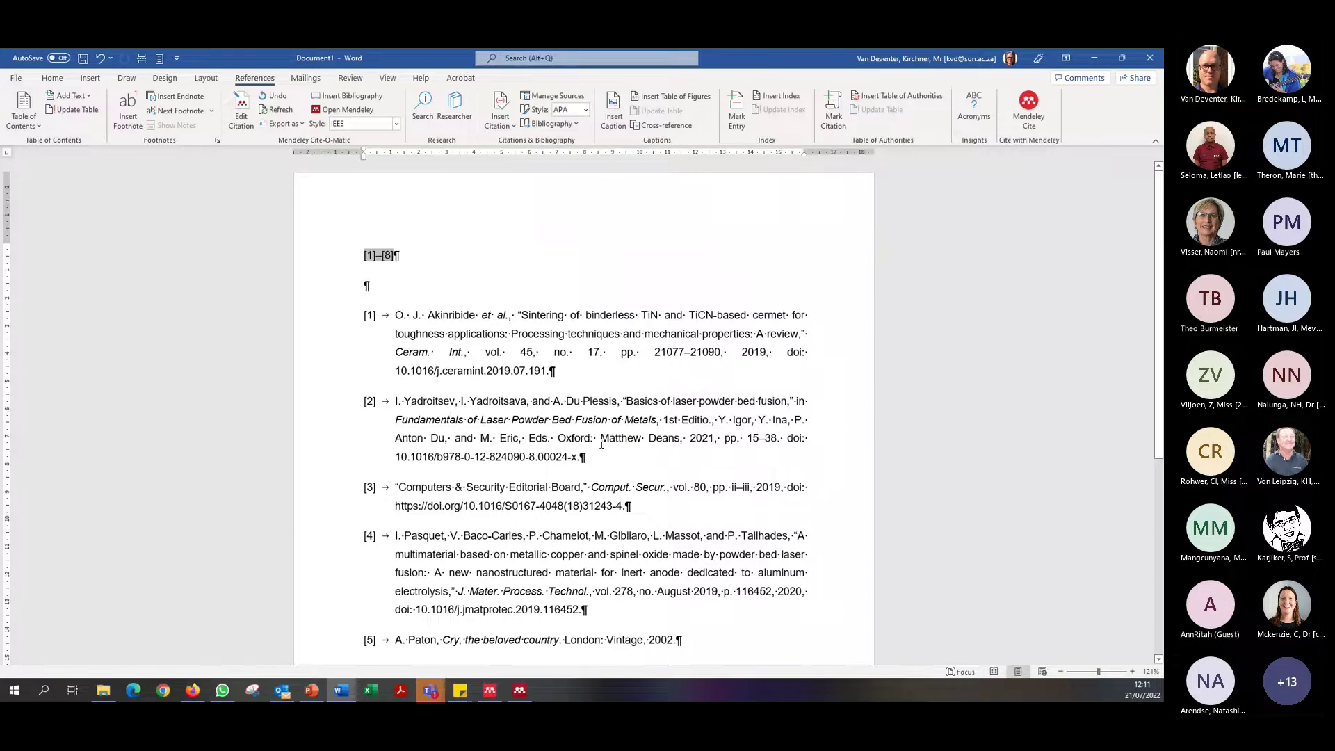
scroll(602, 442, down, 3)
scroll(487, 431, down, 5)
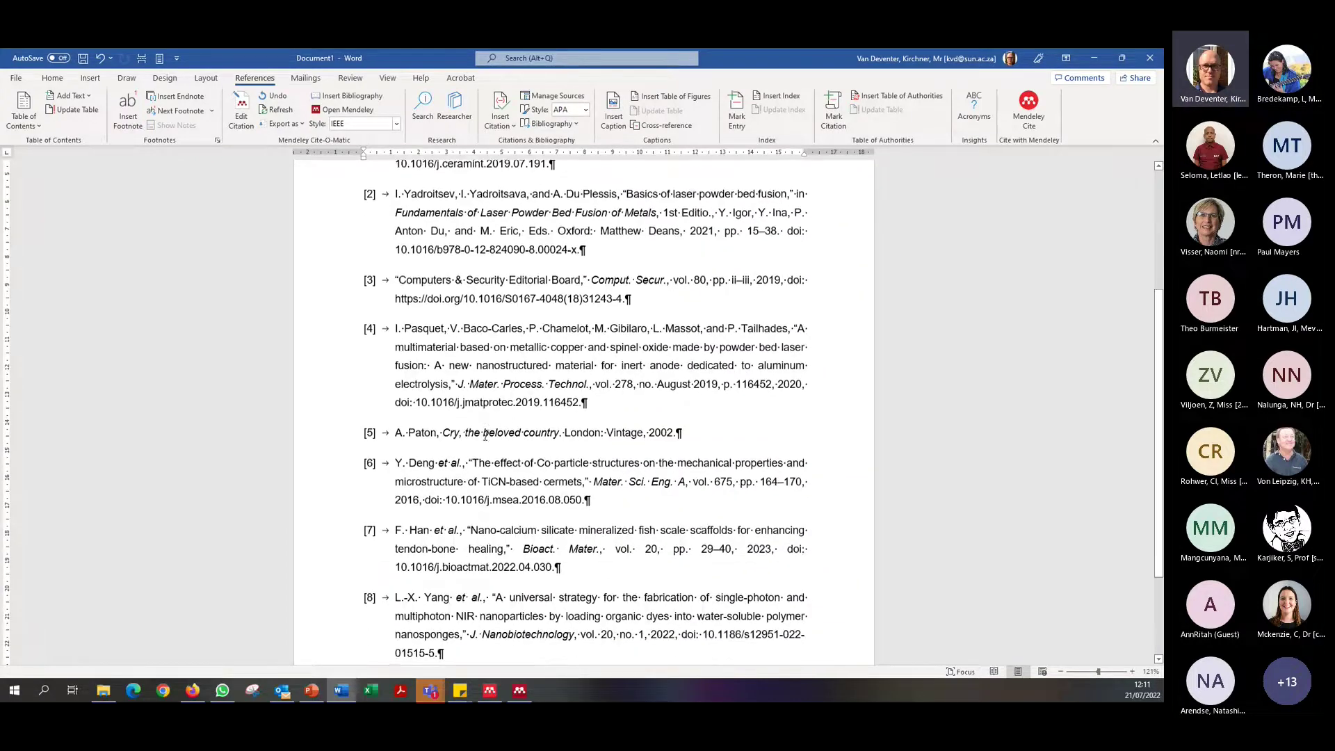
Change the citation style to Chicago Manual of Style 17th edition (author-date) and check the authors' first names in the bibliography
key(ctrl+Home)
click(339, 126)
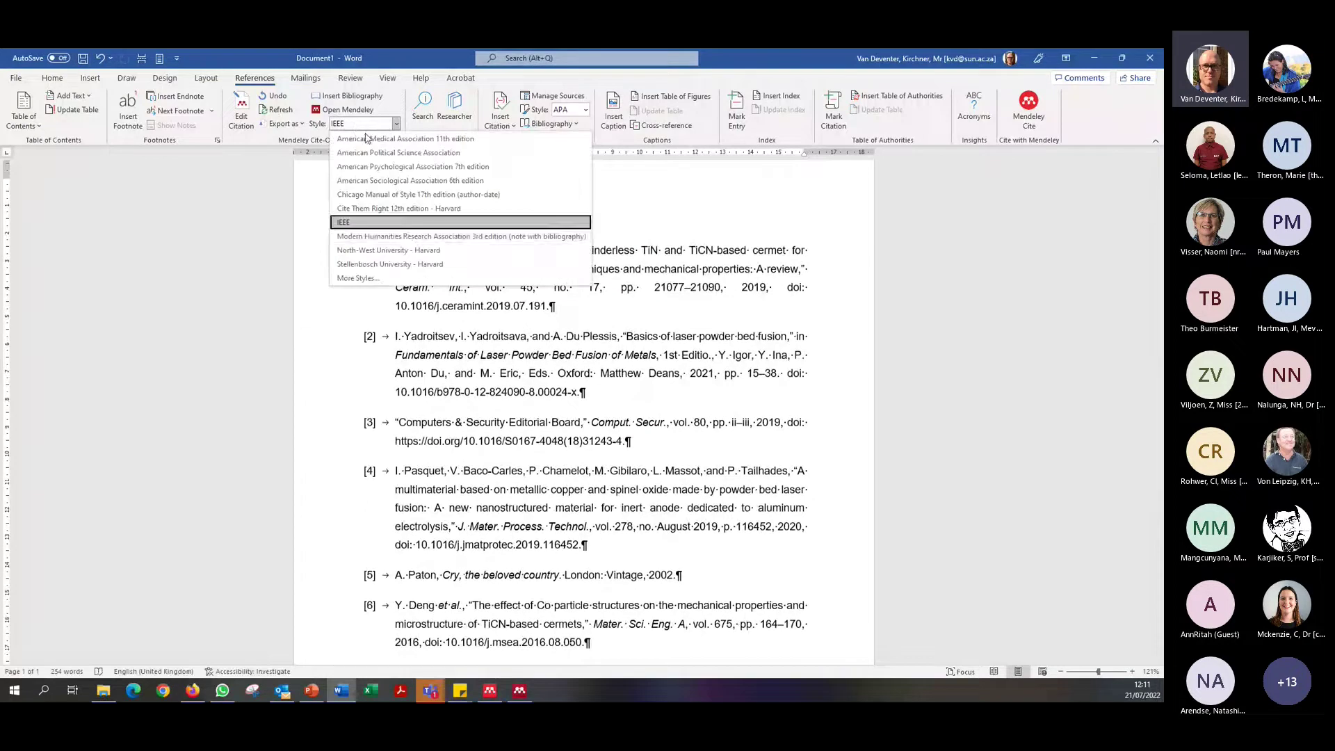
click(420, 195)
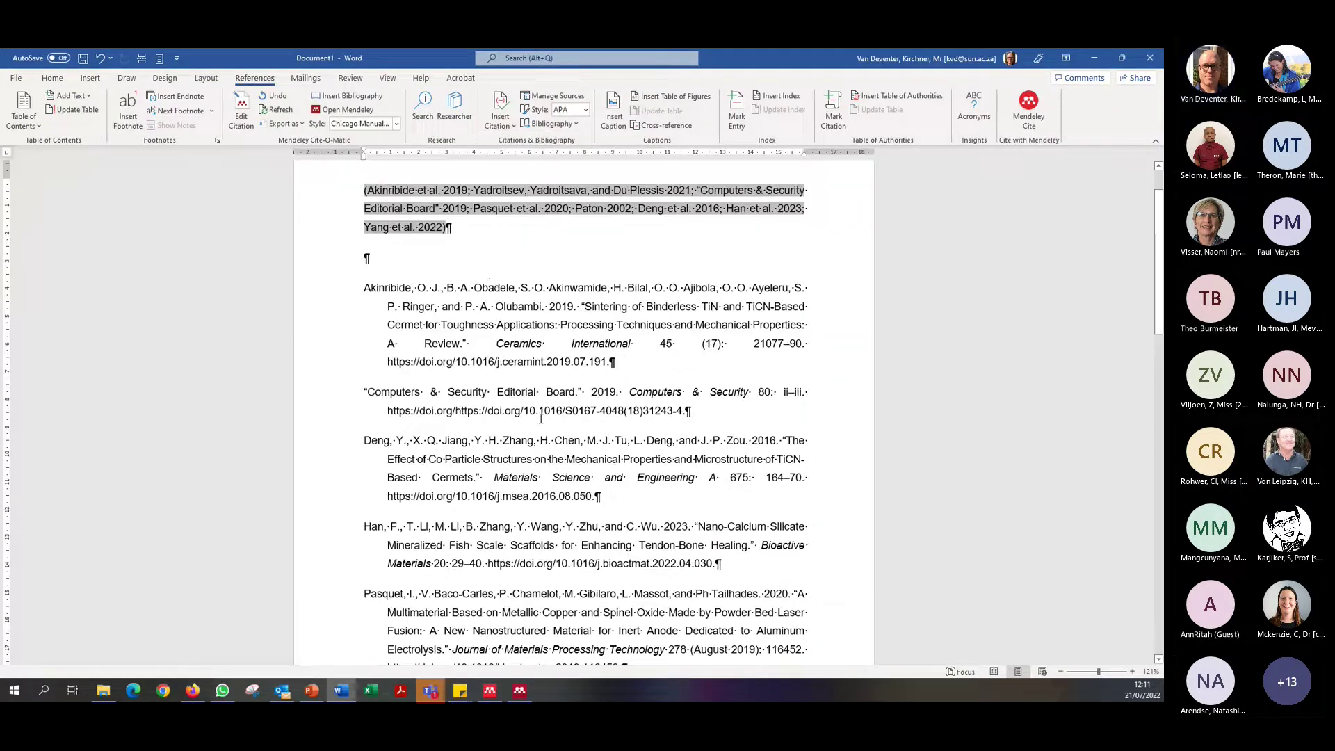
scroll(420, 487, down, 2)
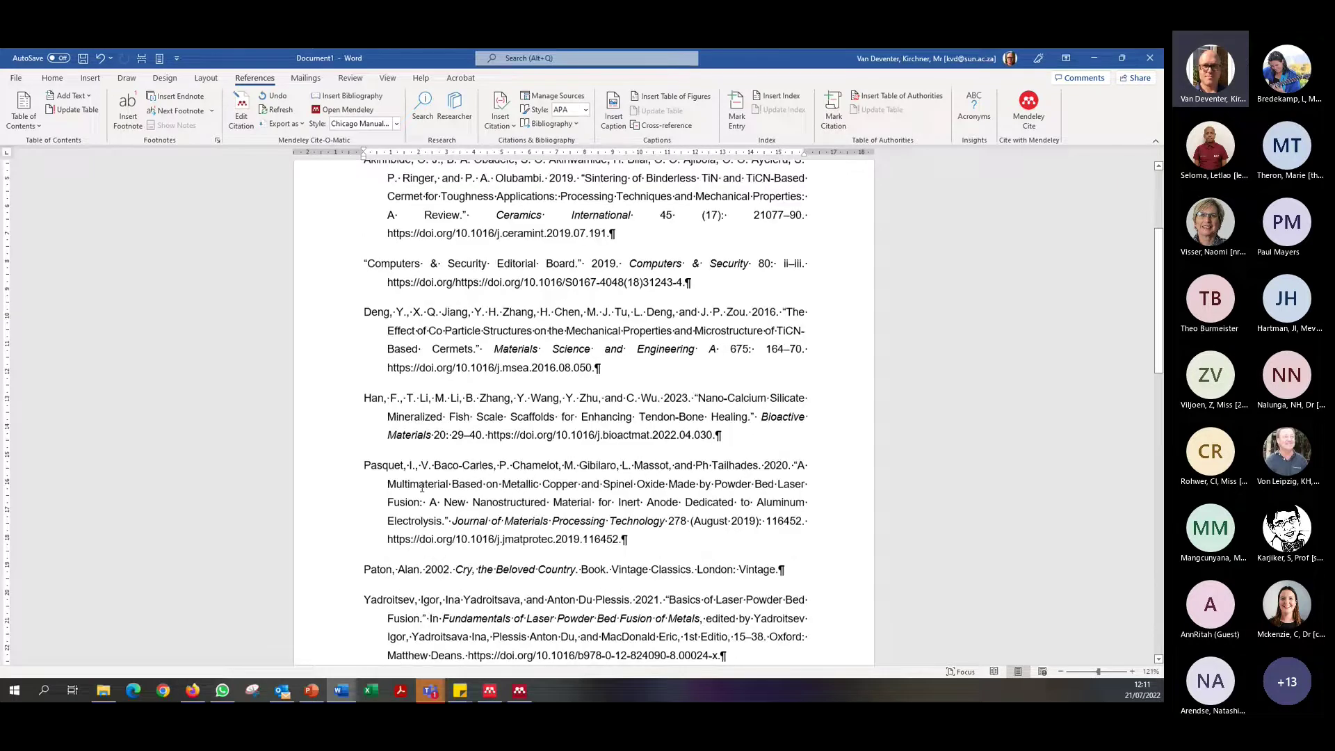
scroll(490, 418, down, 3)
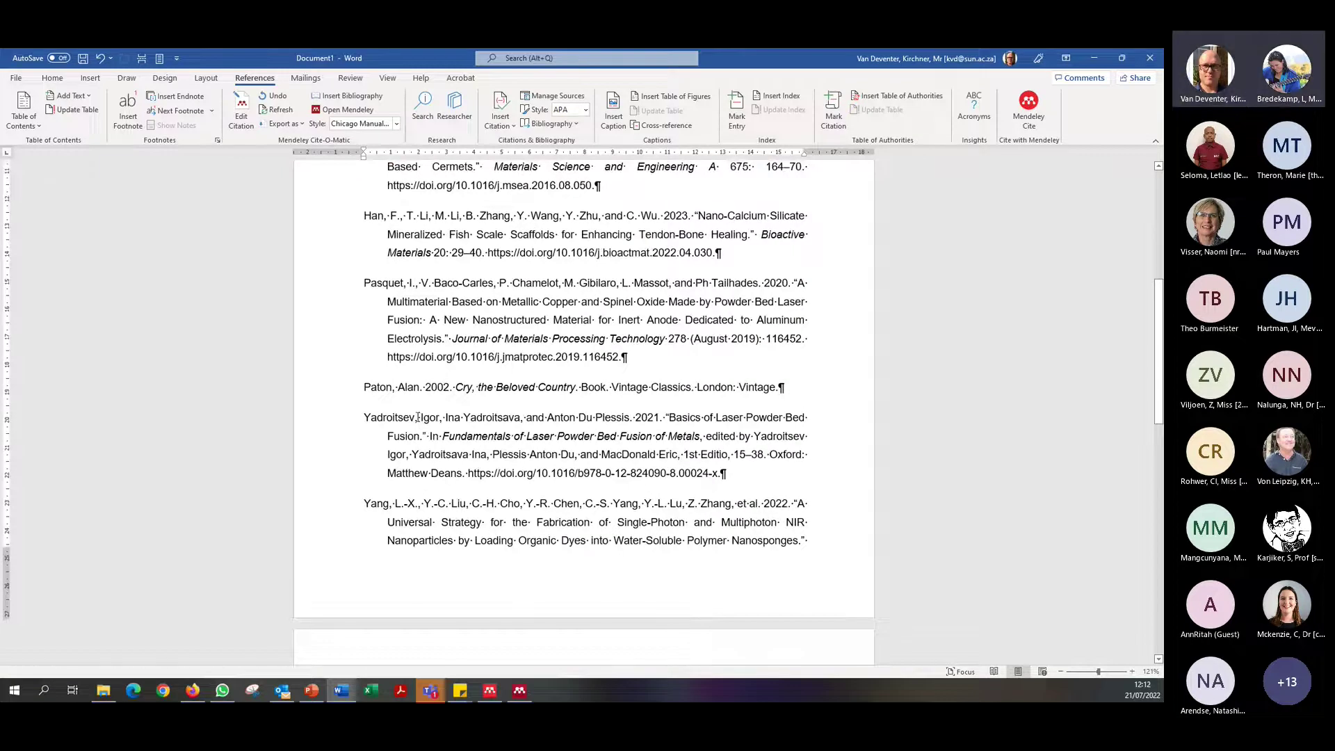
double_click(430, 419)
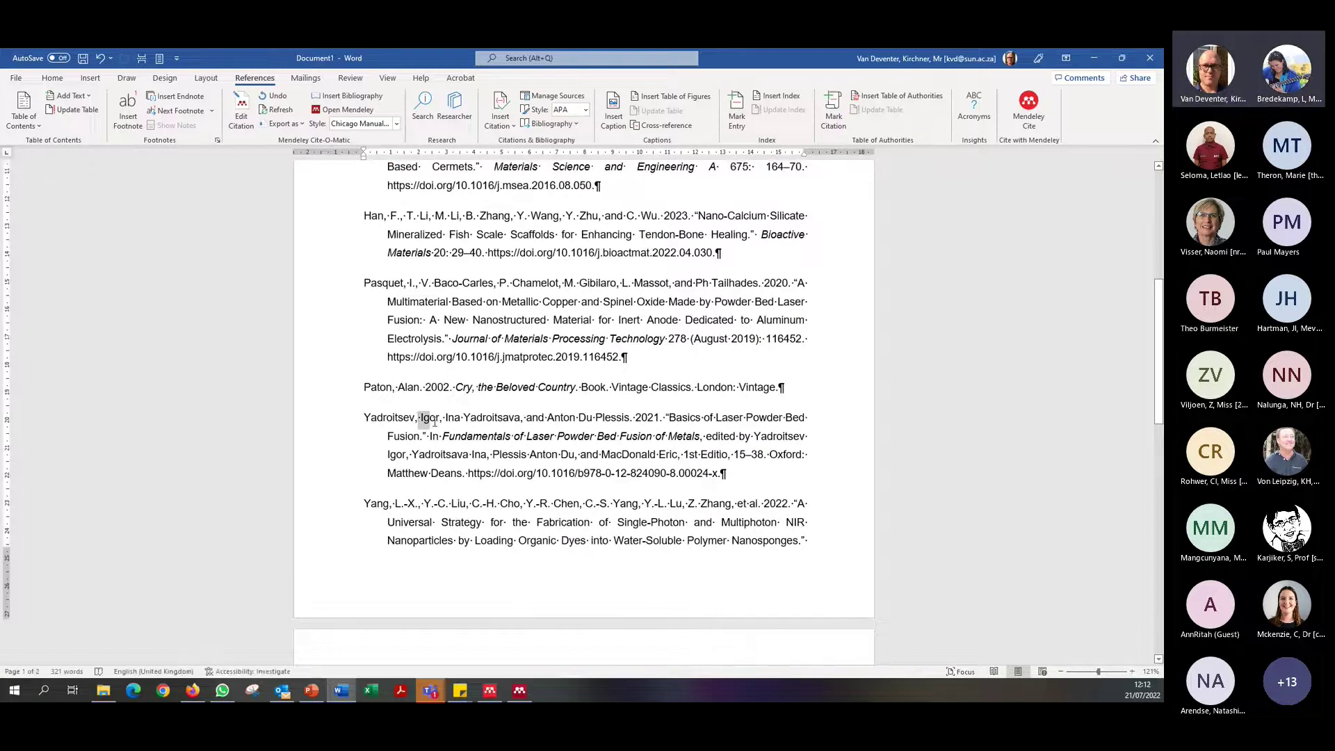
double_click(408, 387)
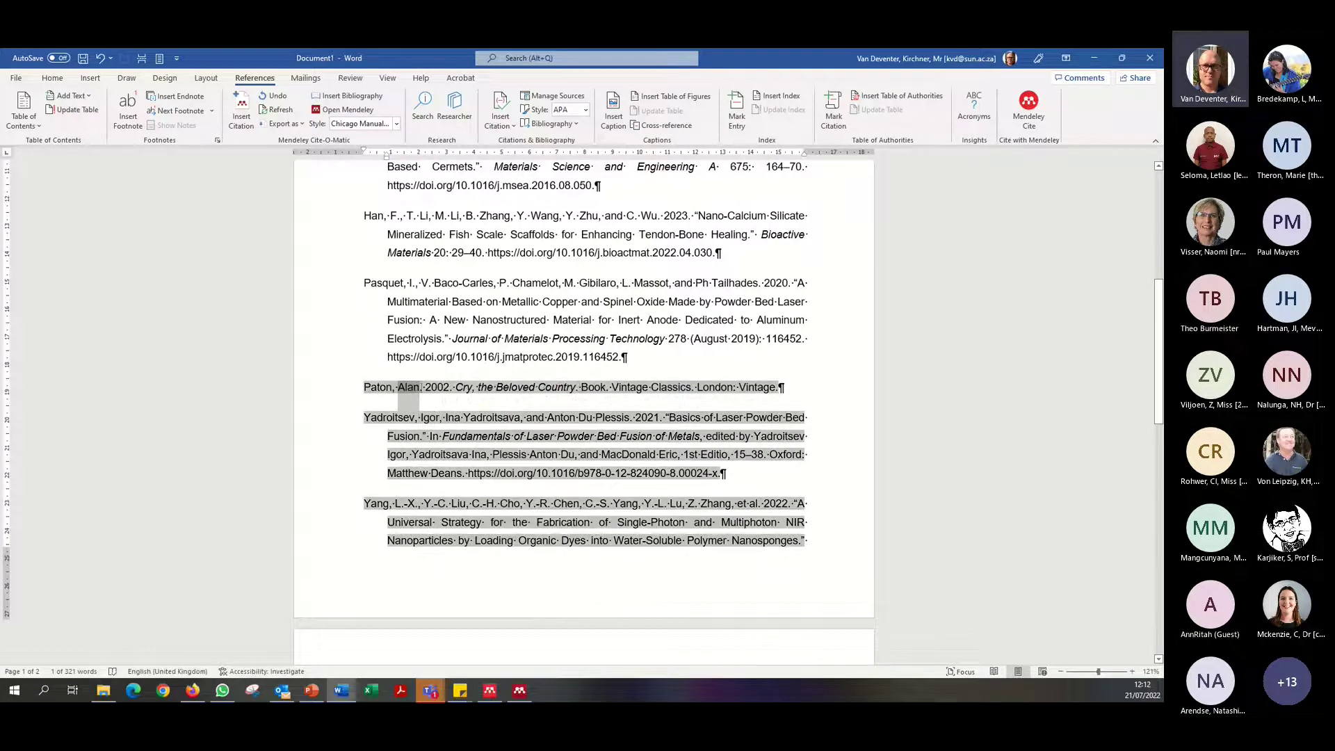
click(424, 419)
scroll(475, 444, up, 3)
scroll(475, 445, down, 4)
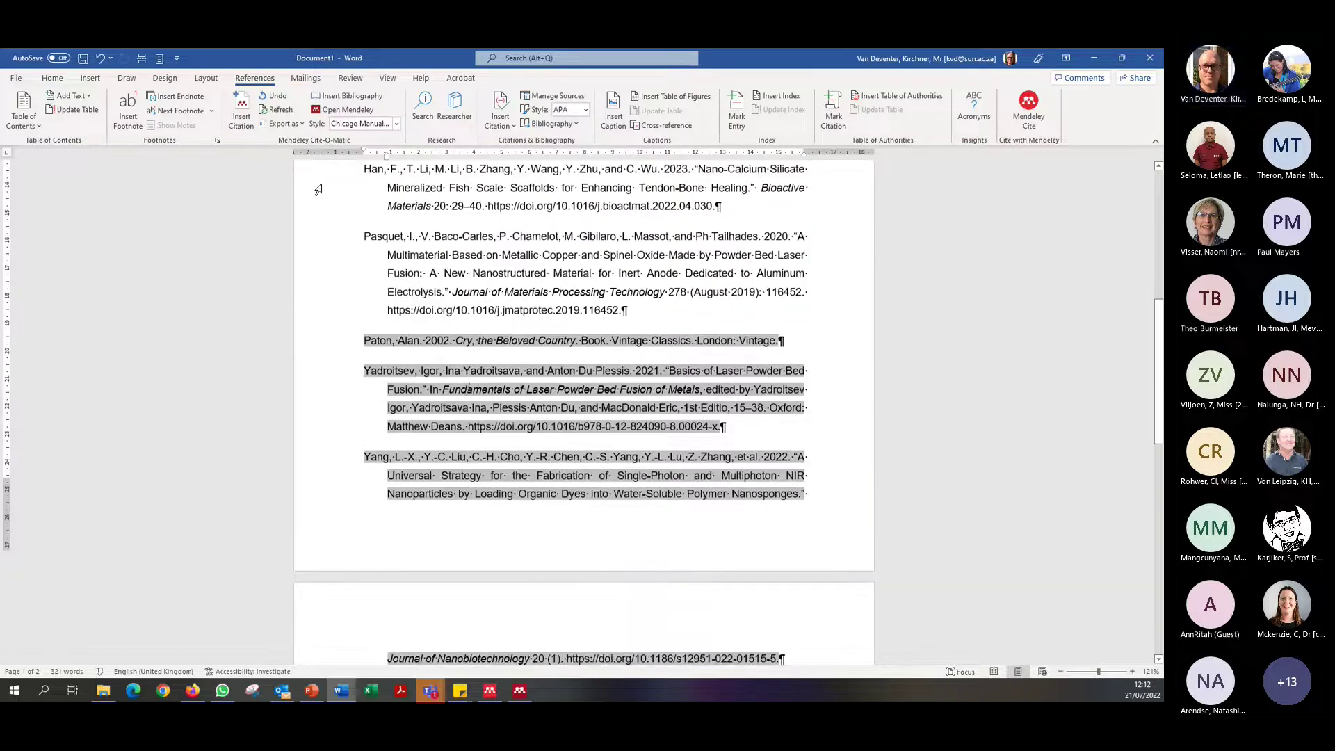
Look over the available Mendeley citation styles without choosing a different one
click(380, 125)
click(377, 125)
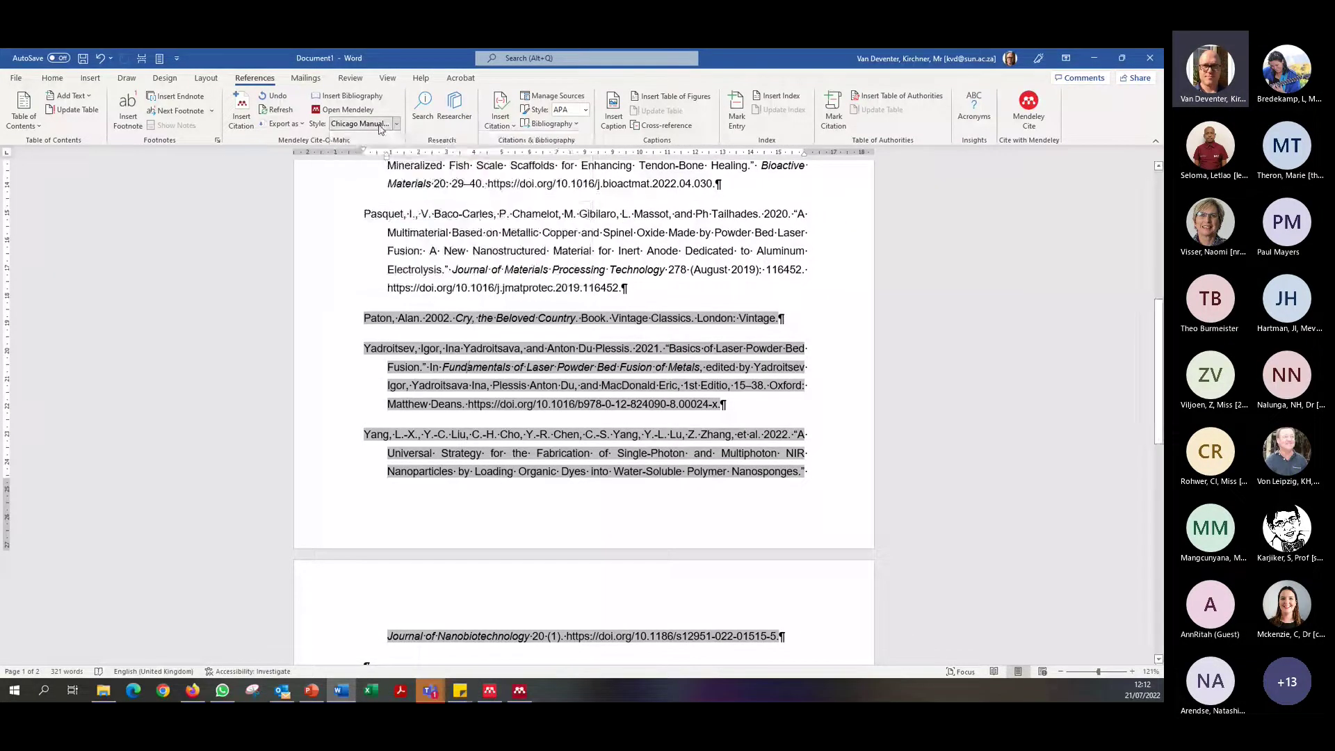
click(376, 126)
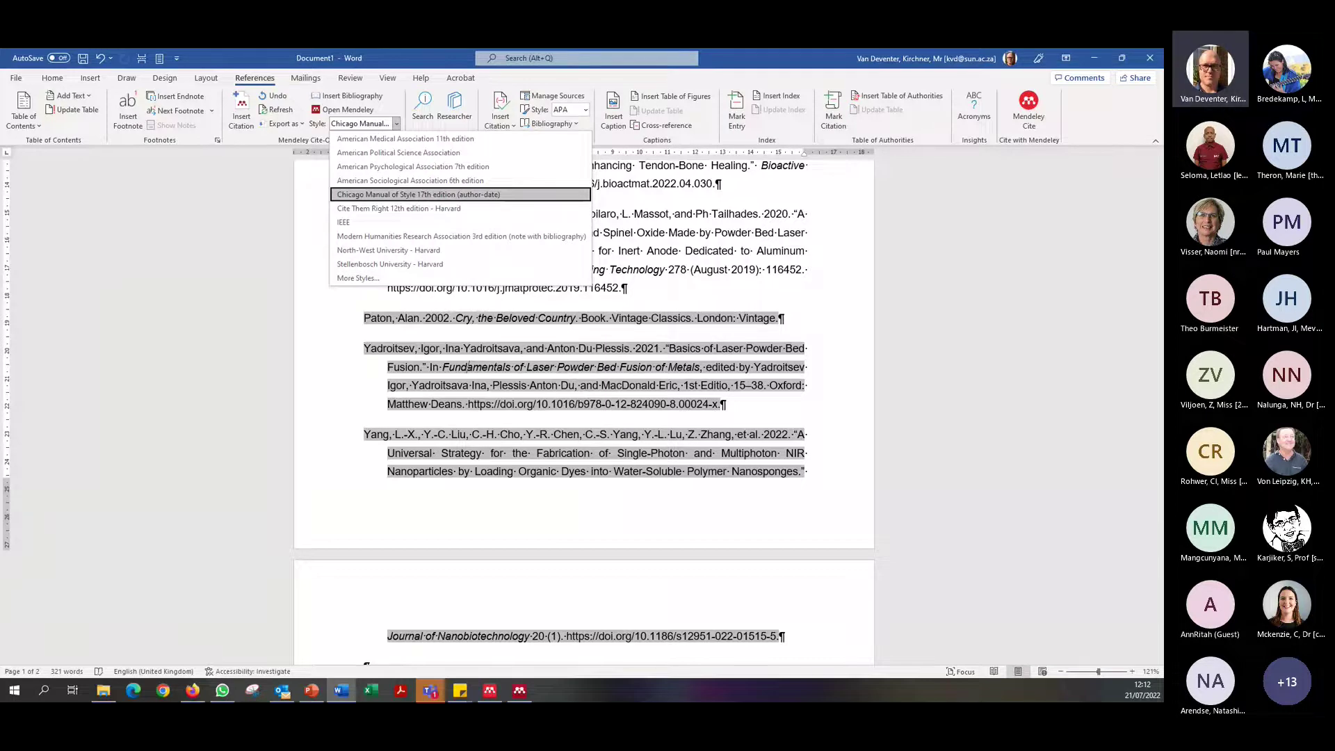
key(Escape)
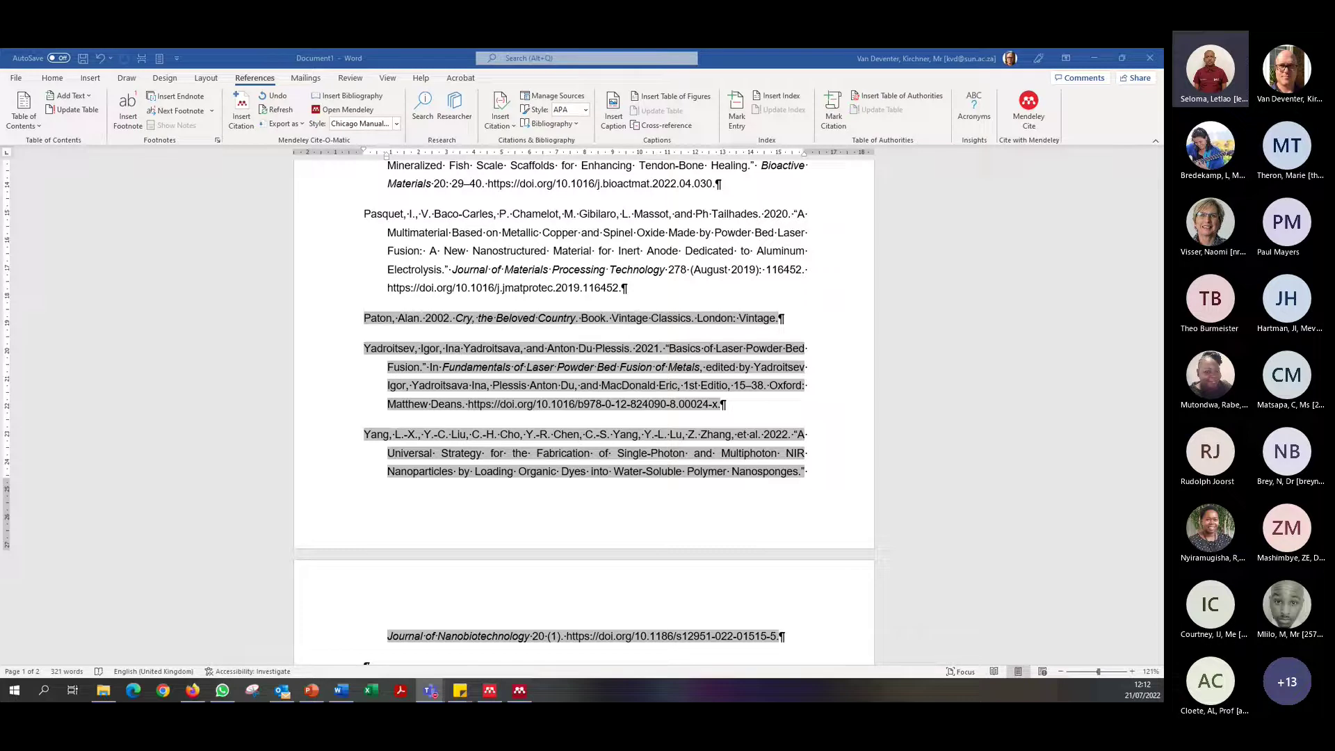
Minimize Word, switch to Mendeley Desktop and show the details of The seven faces of information literacy
click(1095, 59)
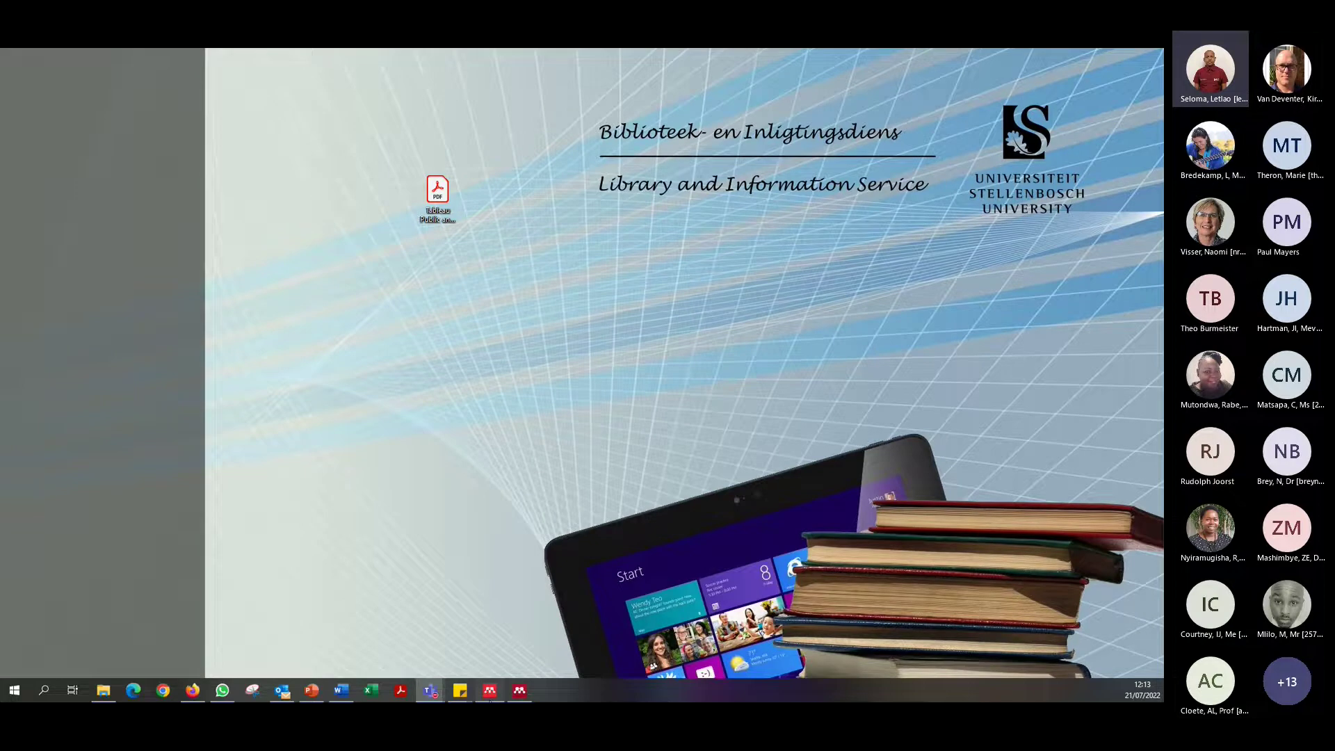
click(519, 690)
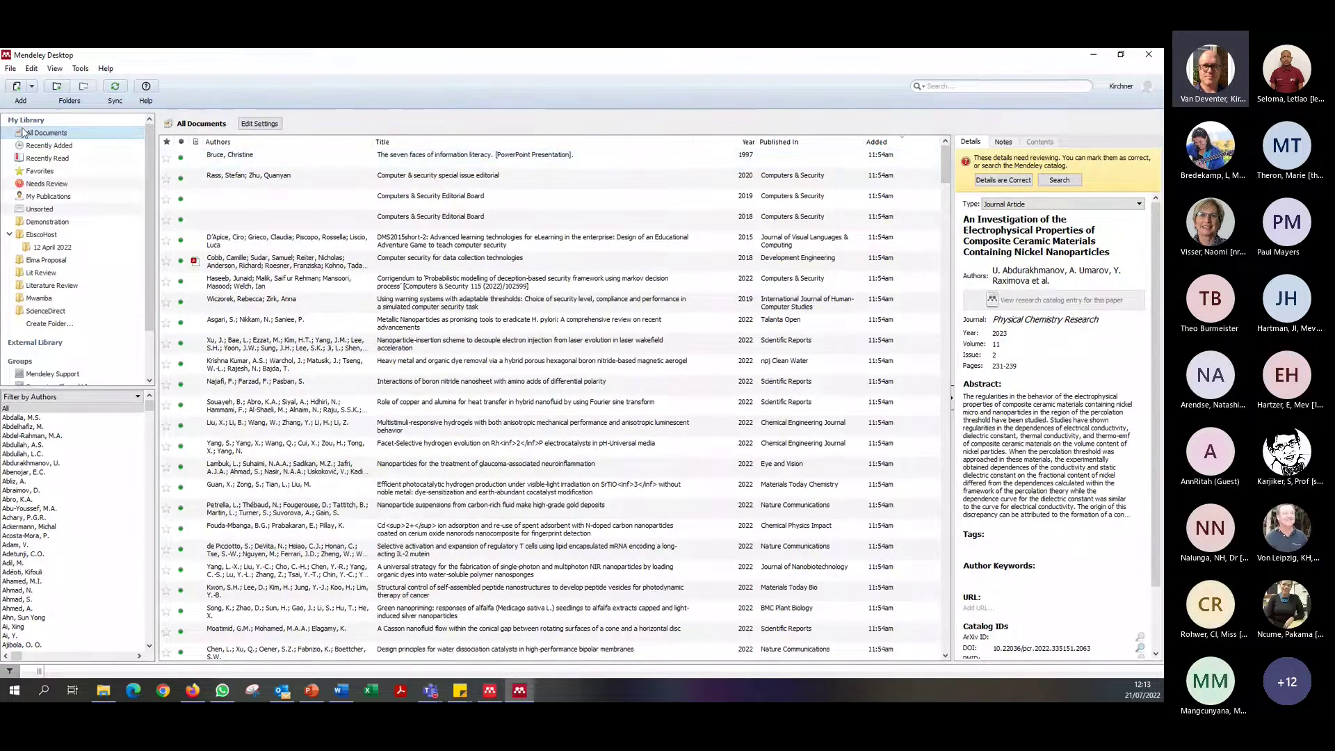
click(445, 177)
click(626, 156)
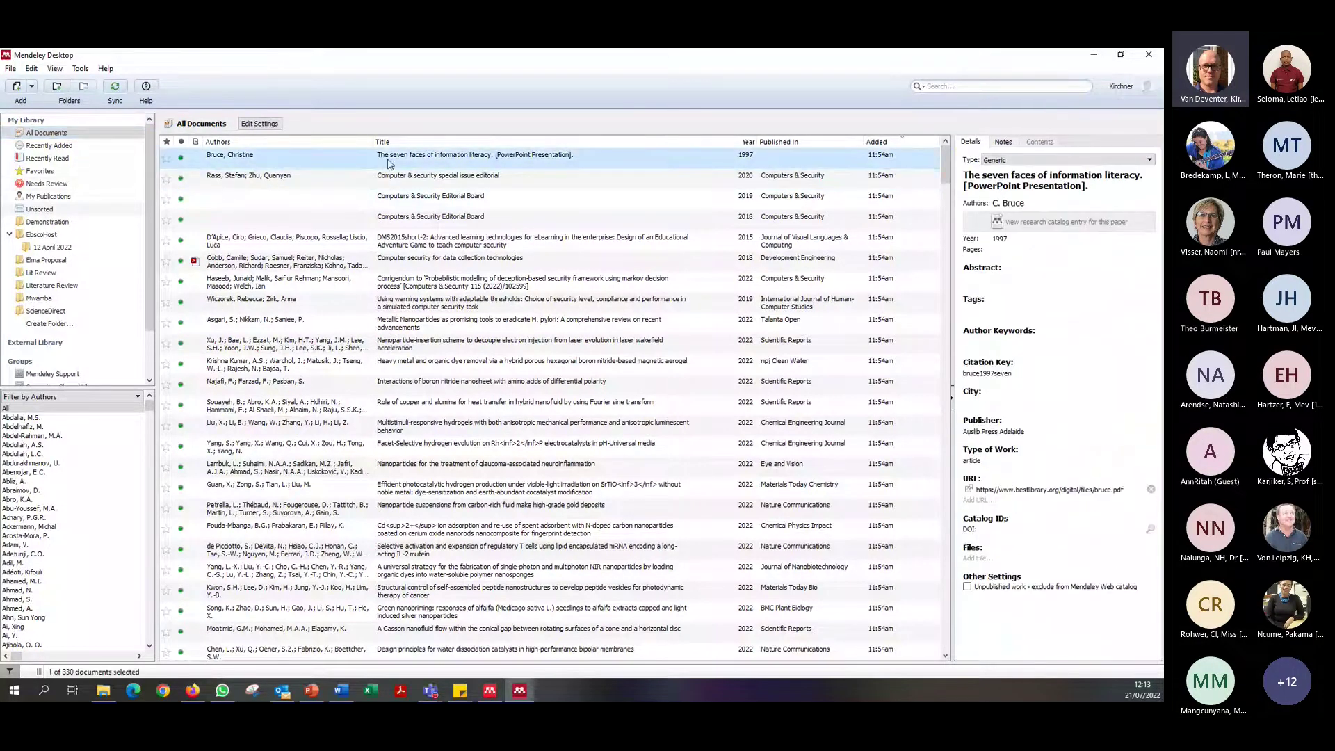
Select all documents in the Mendeley library and scroll through the list
drag(945, 173, 956, 659)
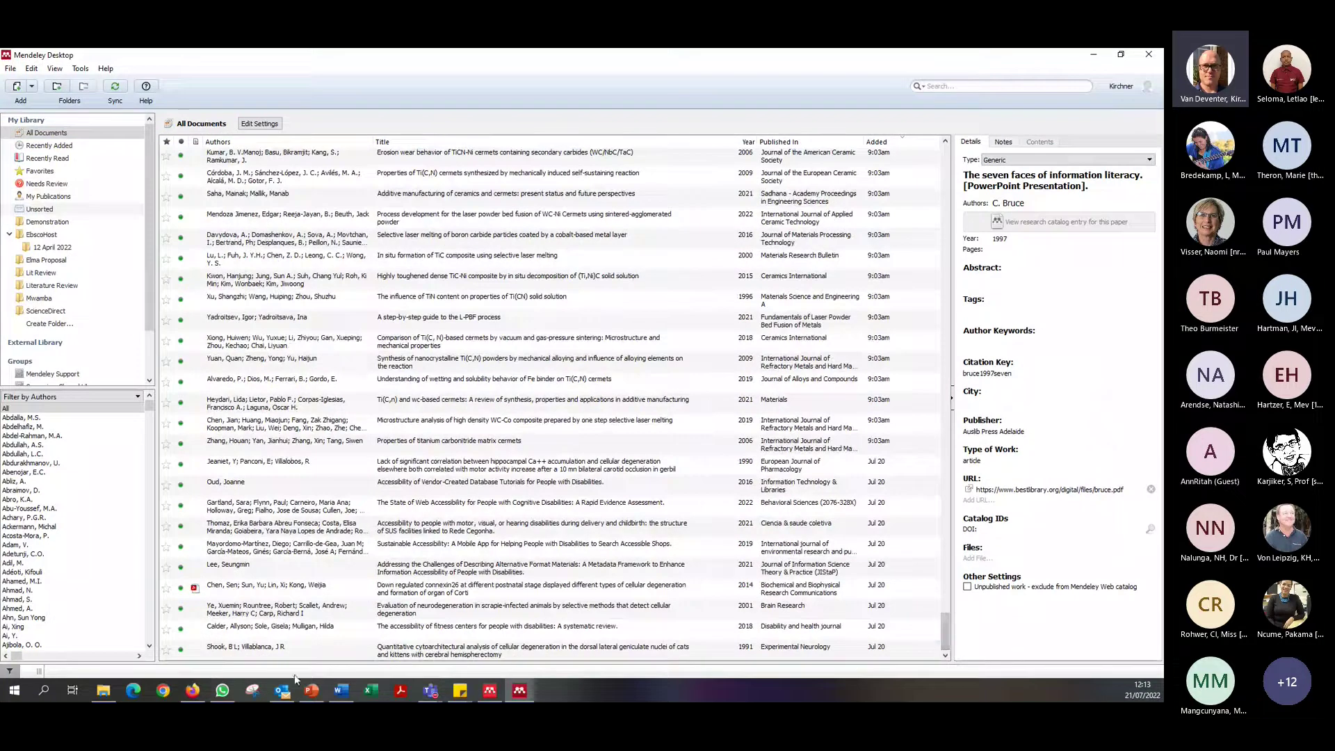
key(ctrl+a)
scroll(548, 442, up, 15)
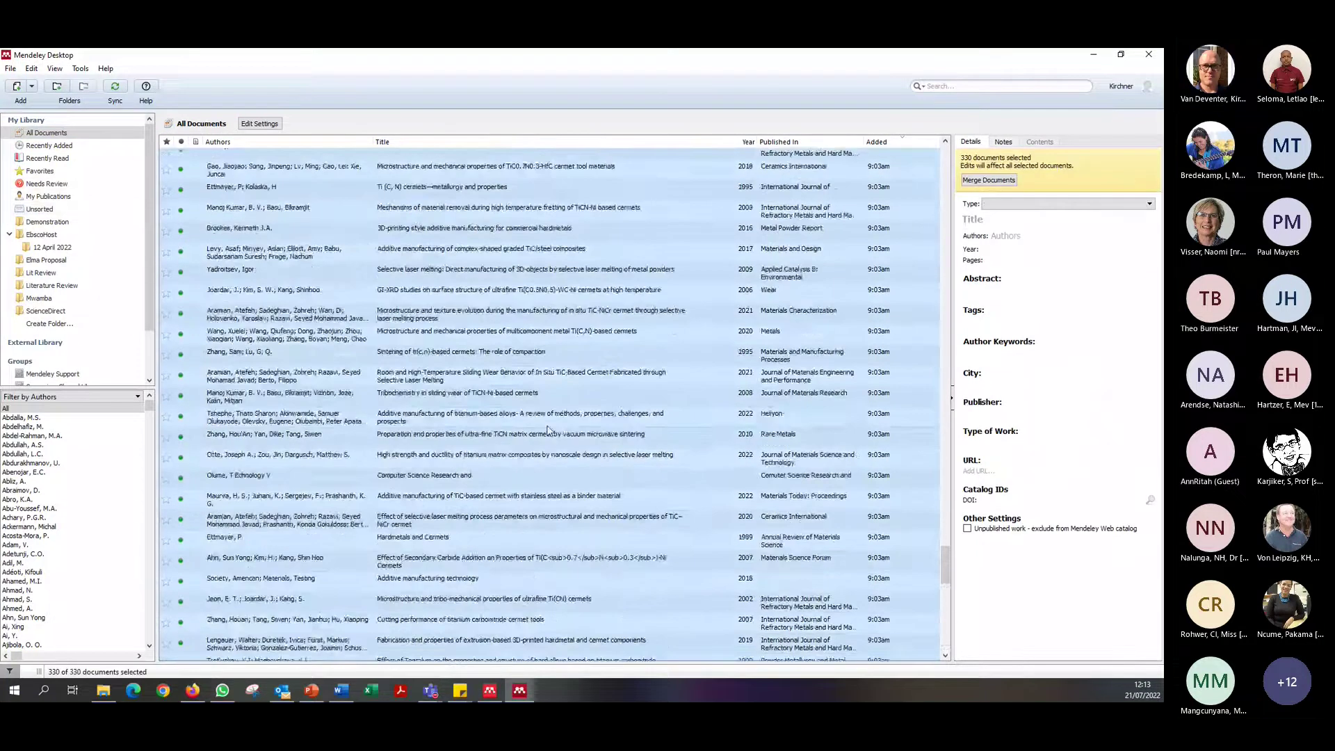
scroll(548, 442, up, 10)
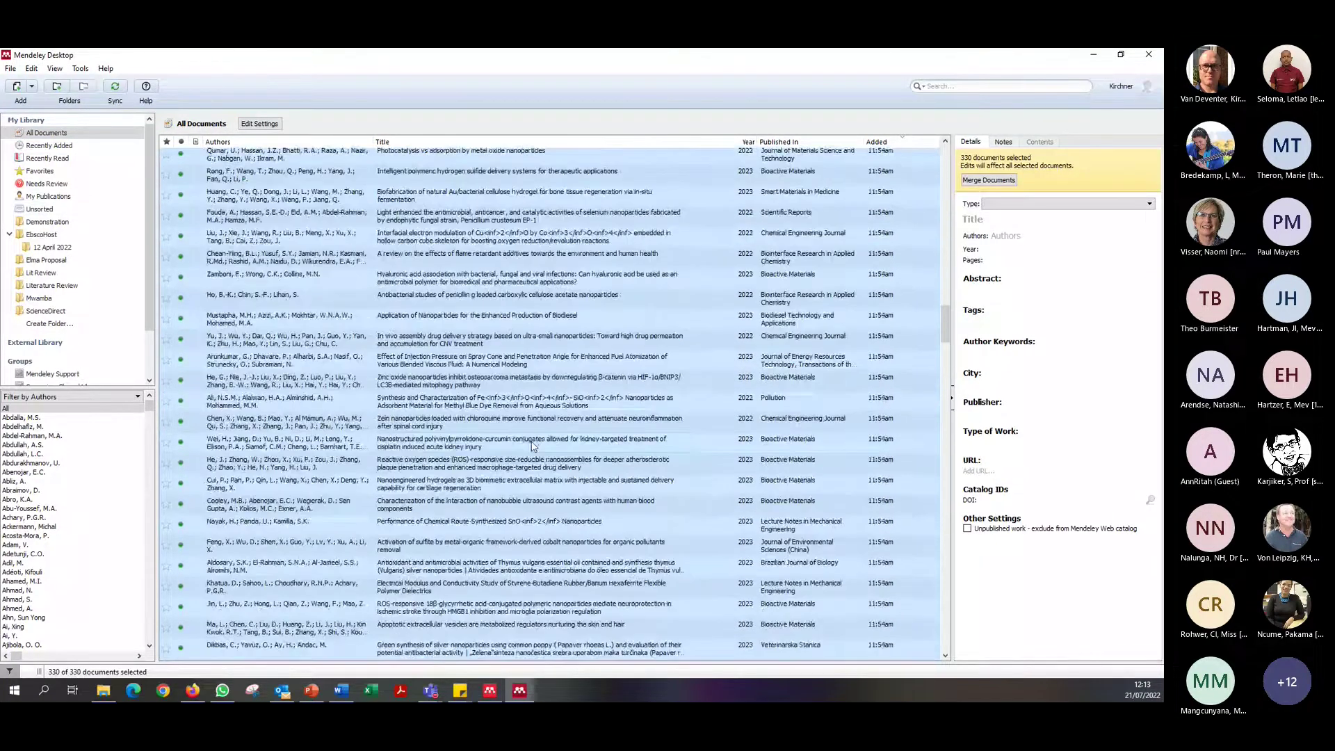
Export all selected documents to the Desktop as the RIS file My Collection, and move the file's icon into open desktop space
scroll(534, 446, up, 10)
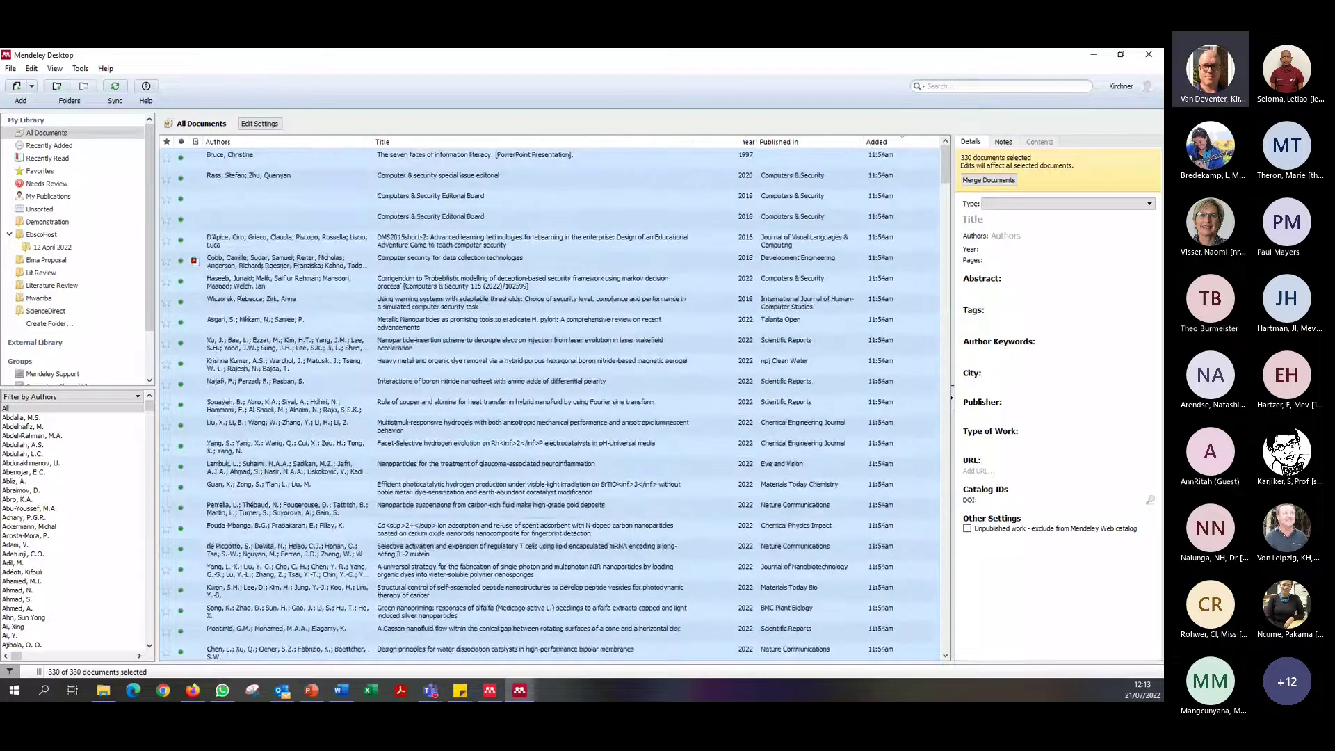
click(10, 69)
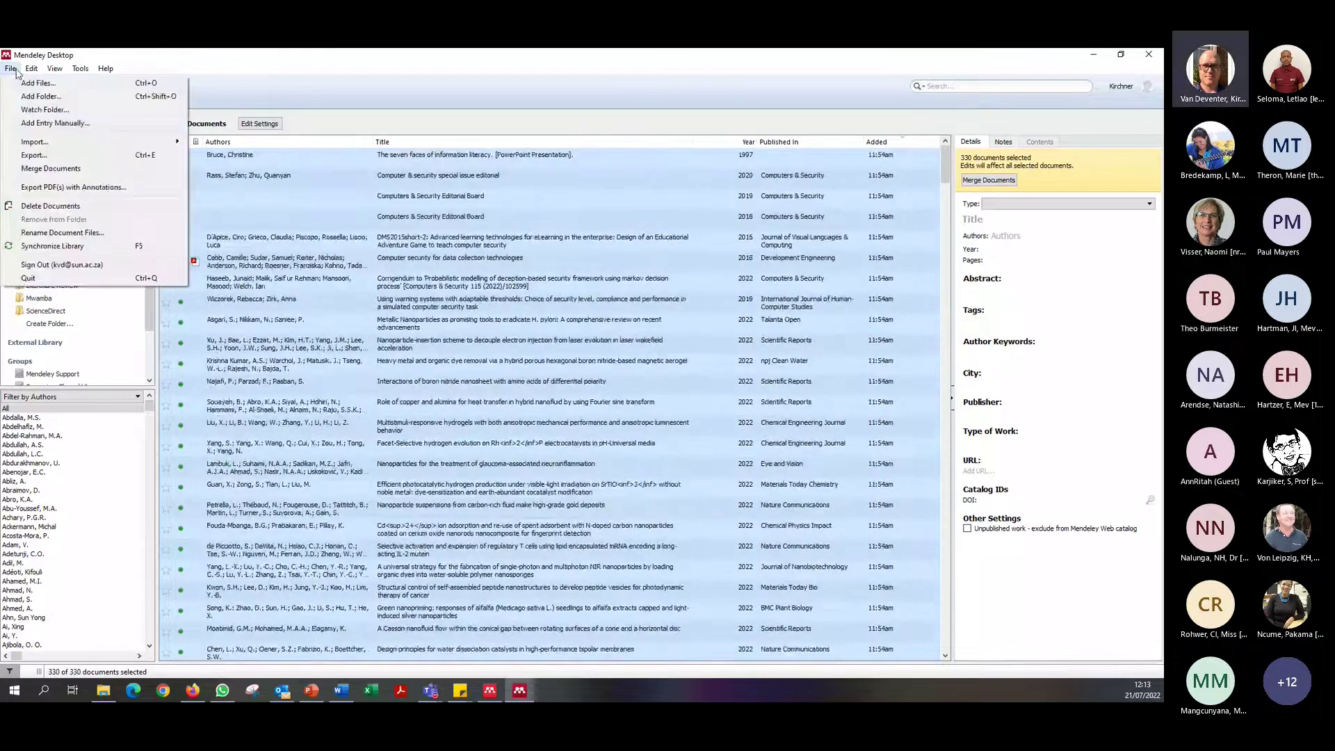
click(48, 156)
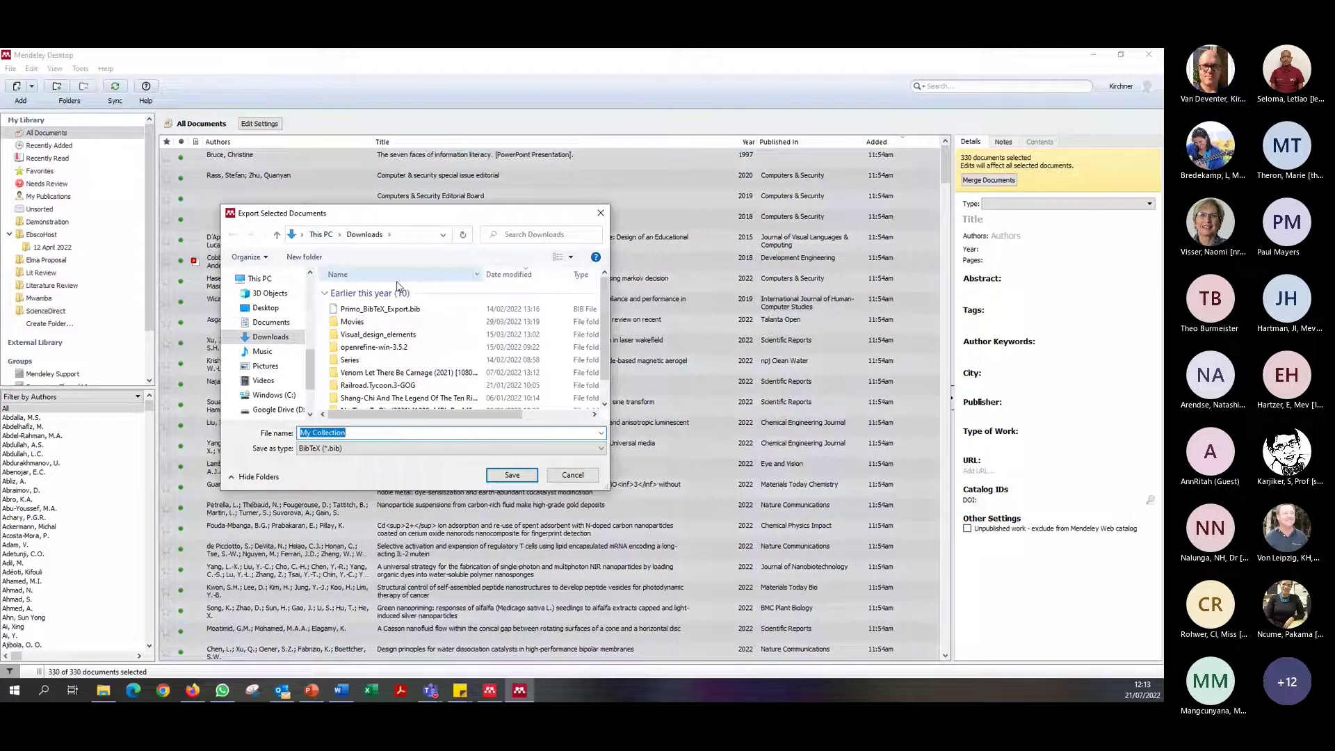
scroll(271, 334, up, 3)
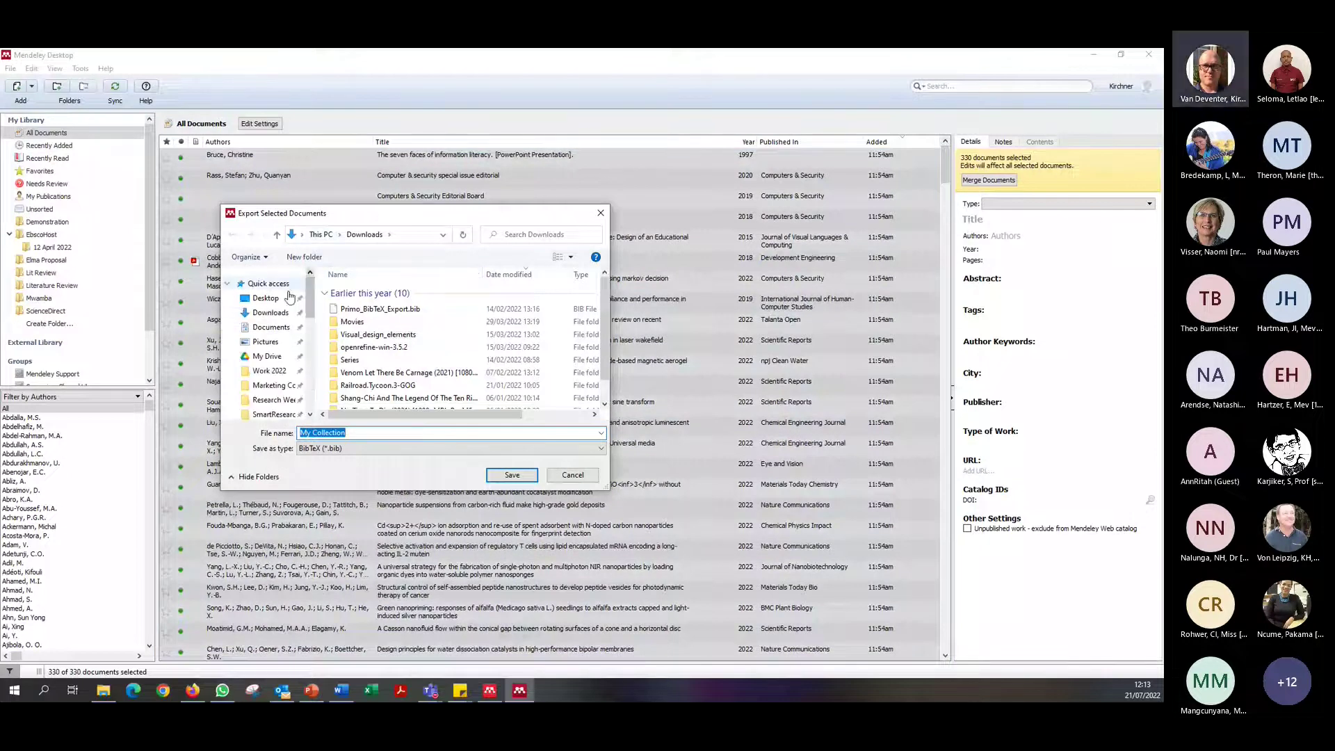
click(266, 298)
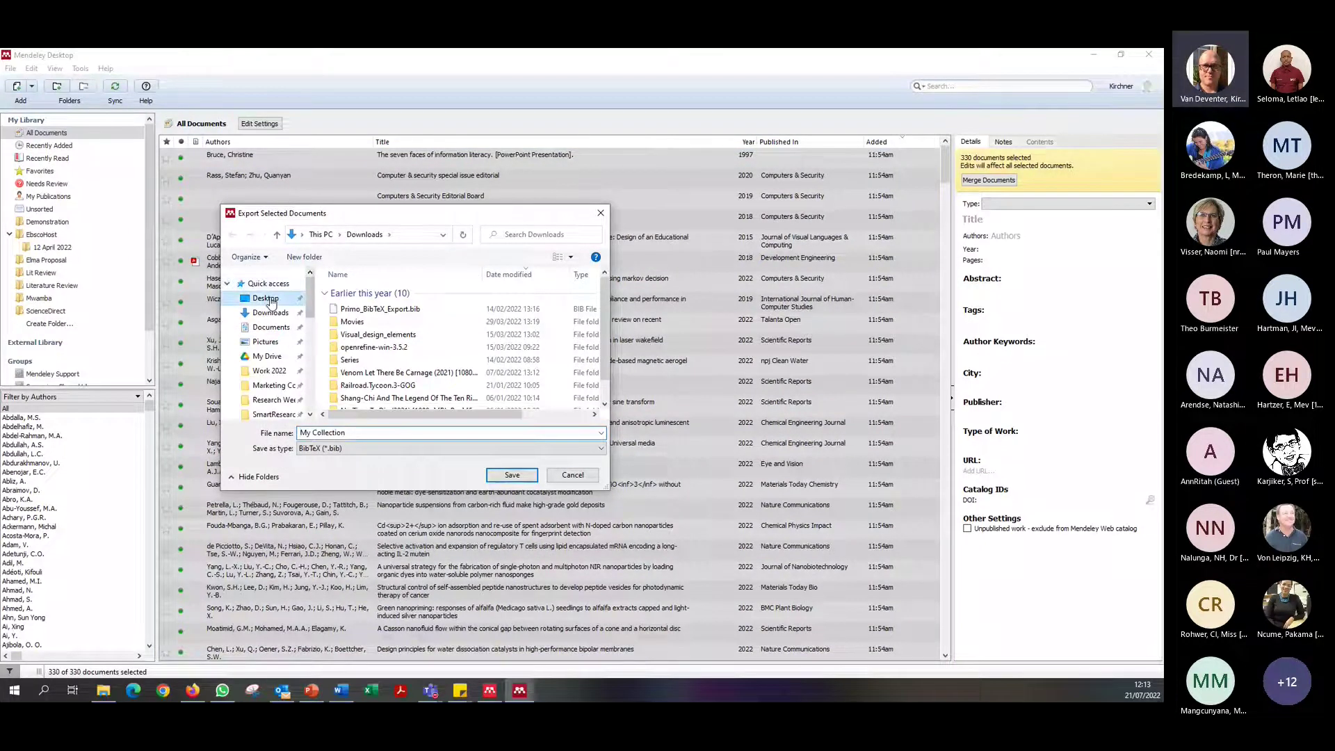
click(369, 451)
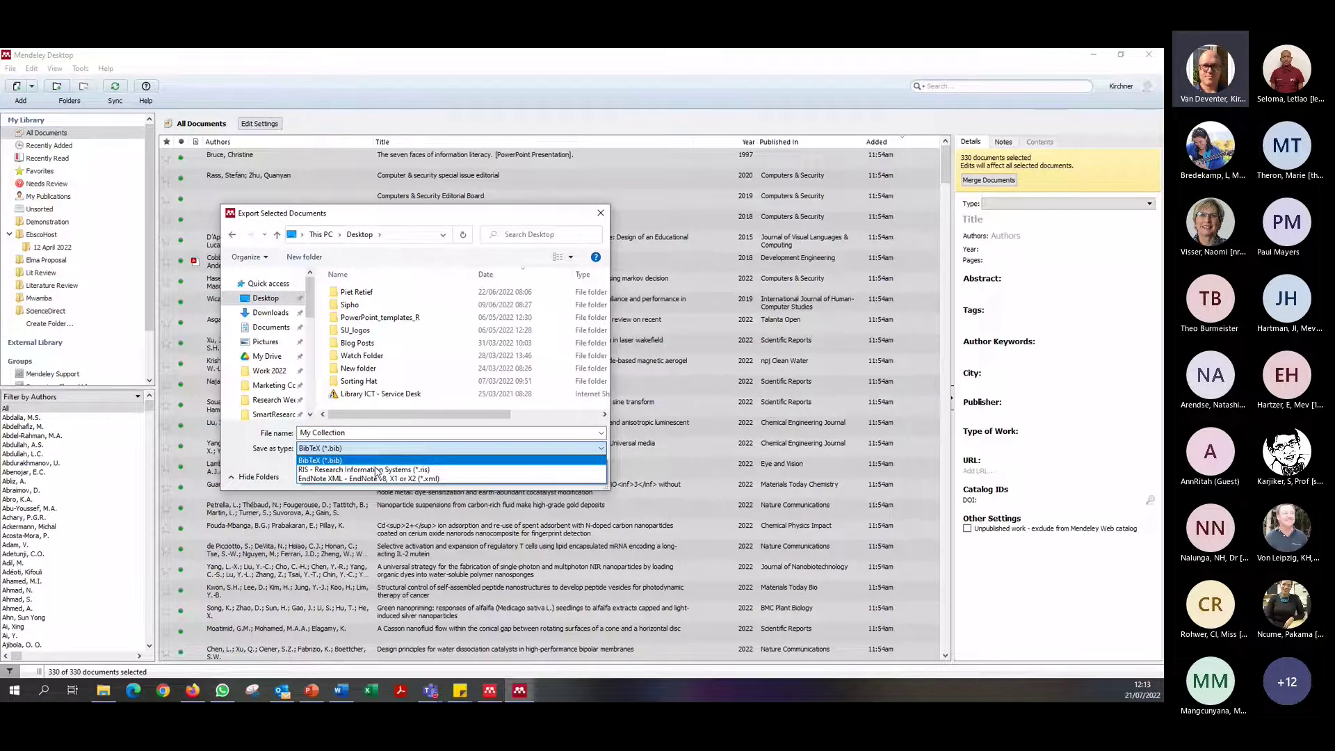
click(377, 471)
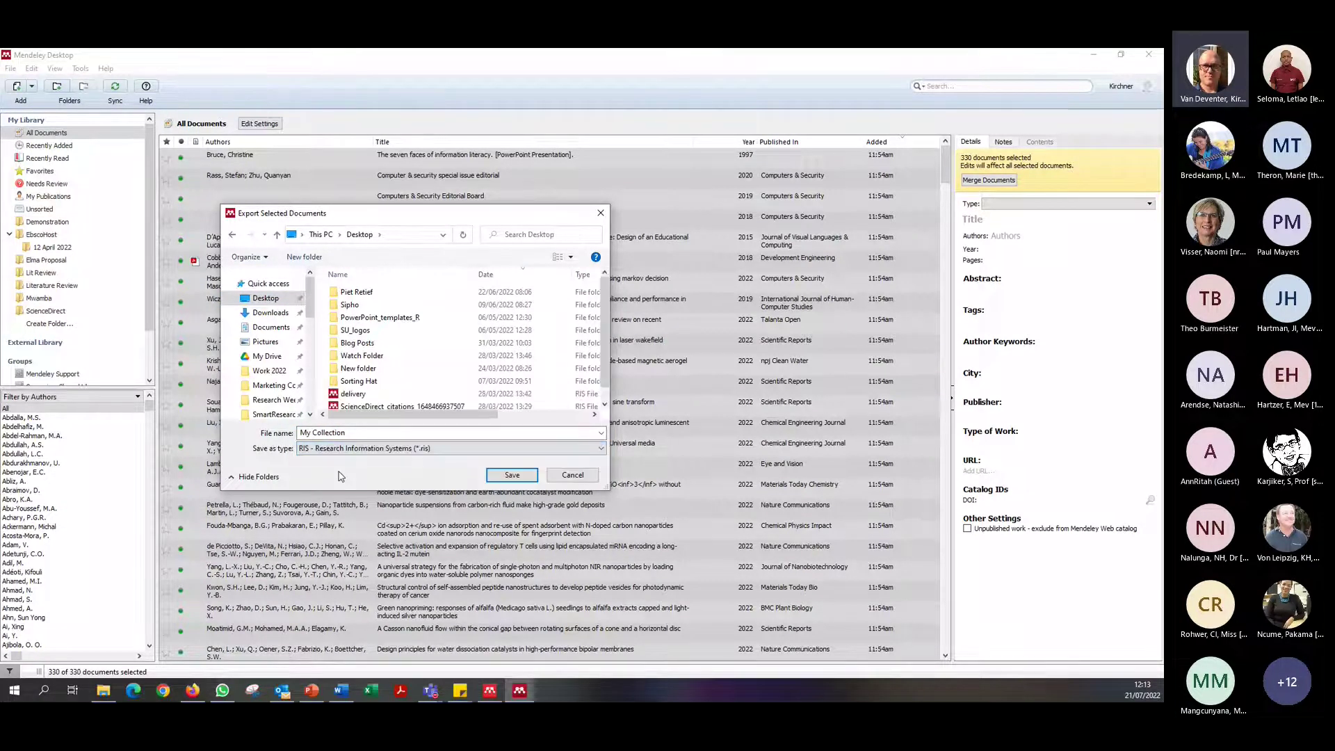
click(509, 475)
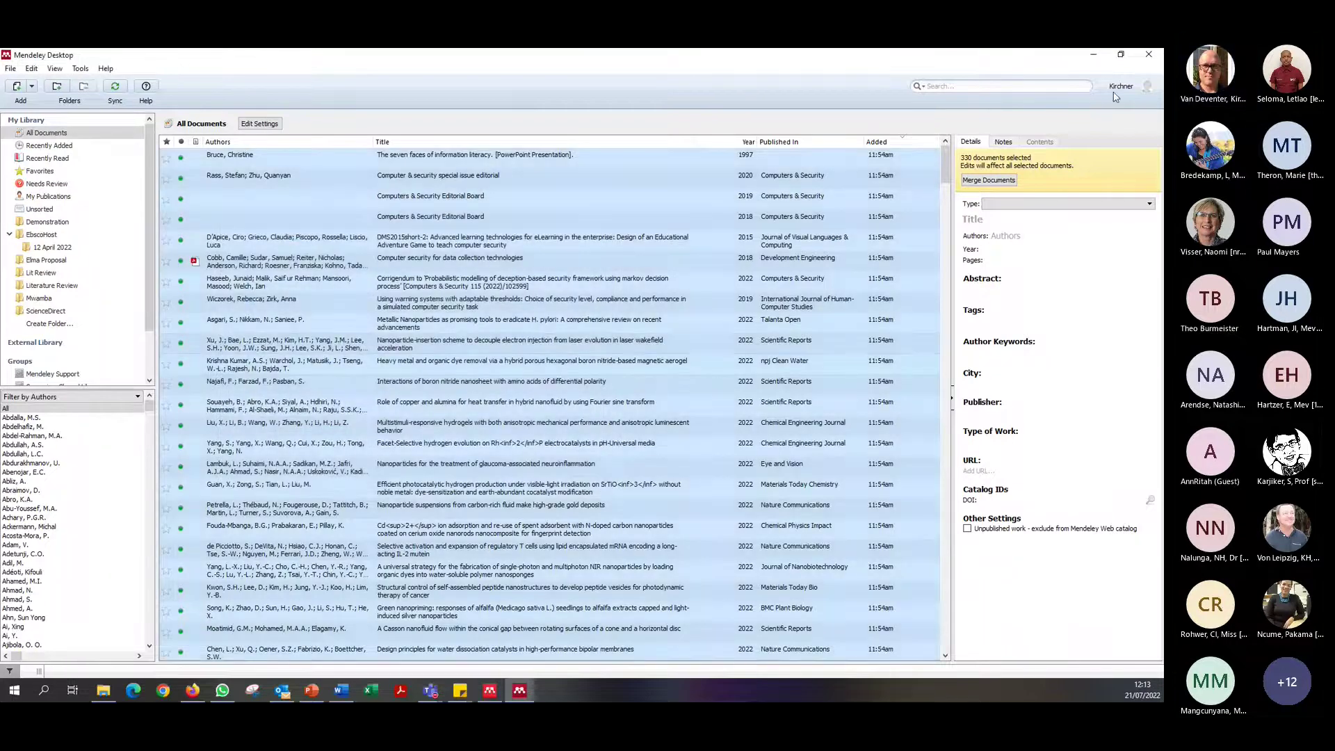
click(1093, 54)
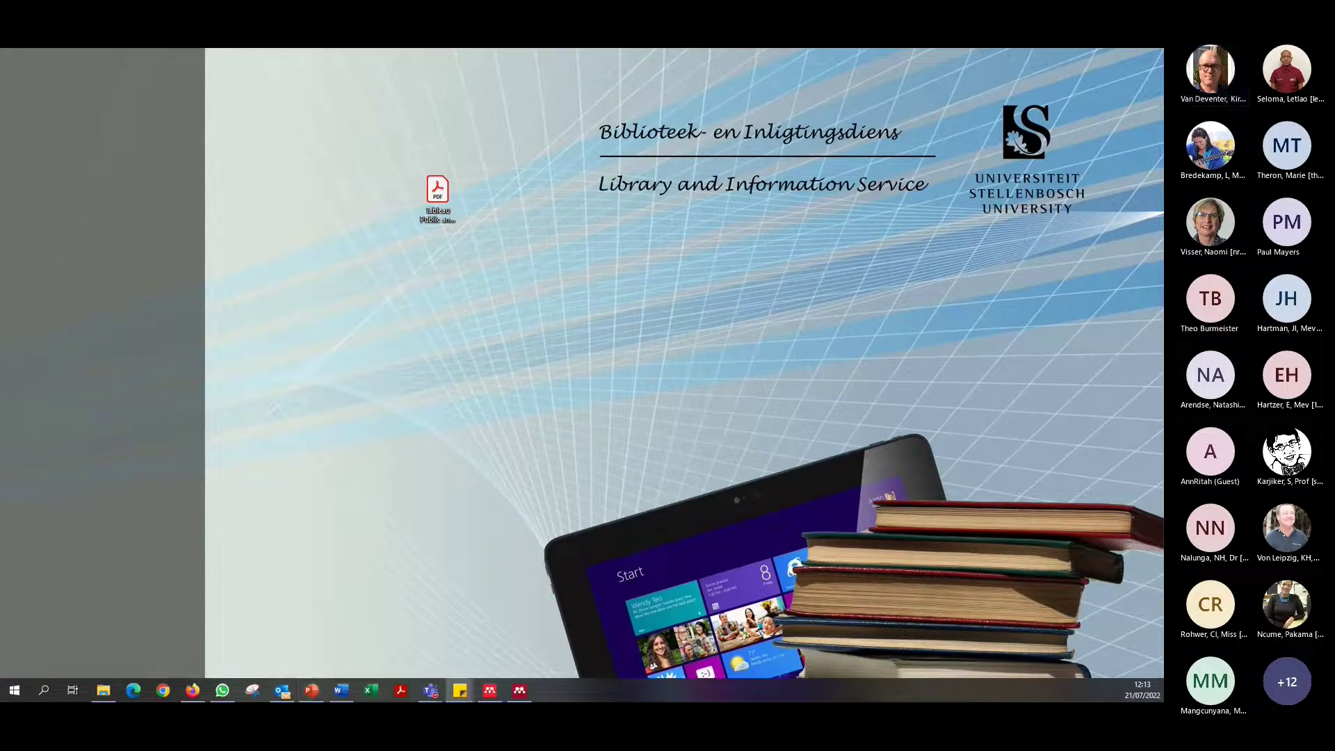
drag(123, 265, 576, 254)
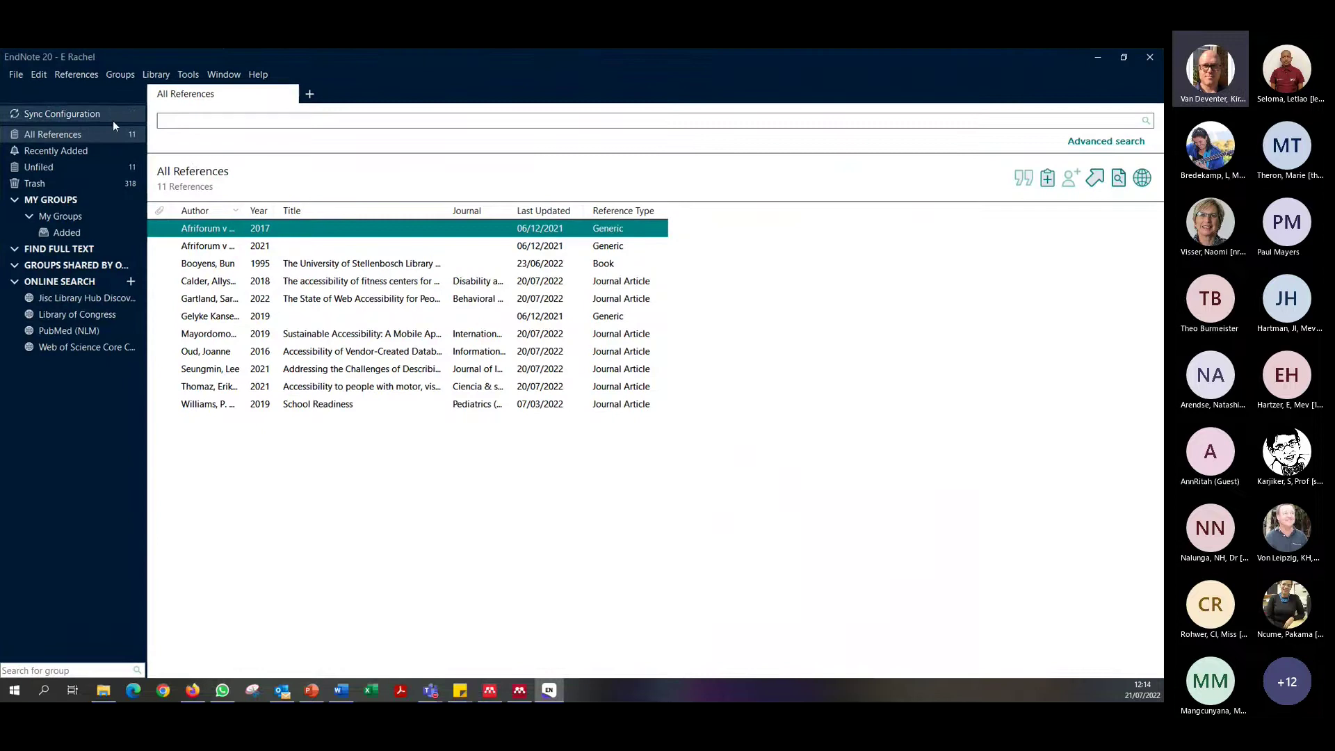
Import My Collection.ris from the Desktop into the EndNote 20 library with the Reference Manager (RIS) import option
click(16, 75)
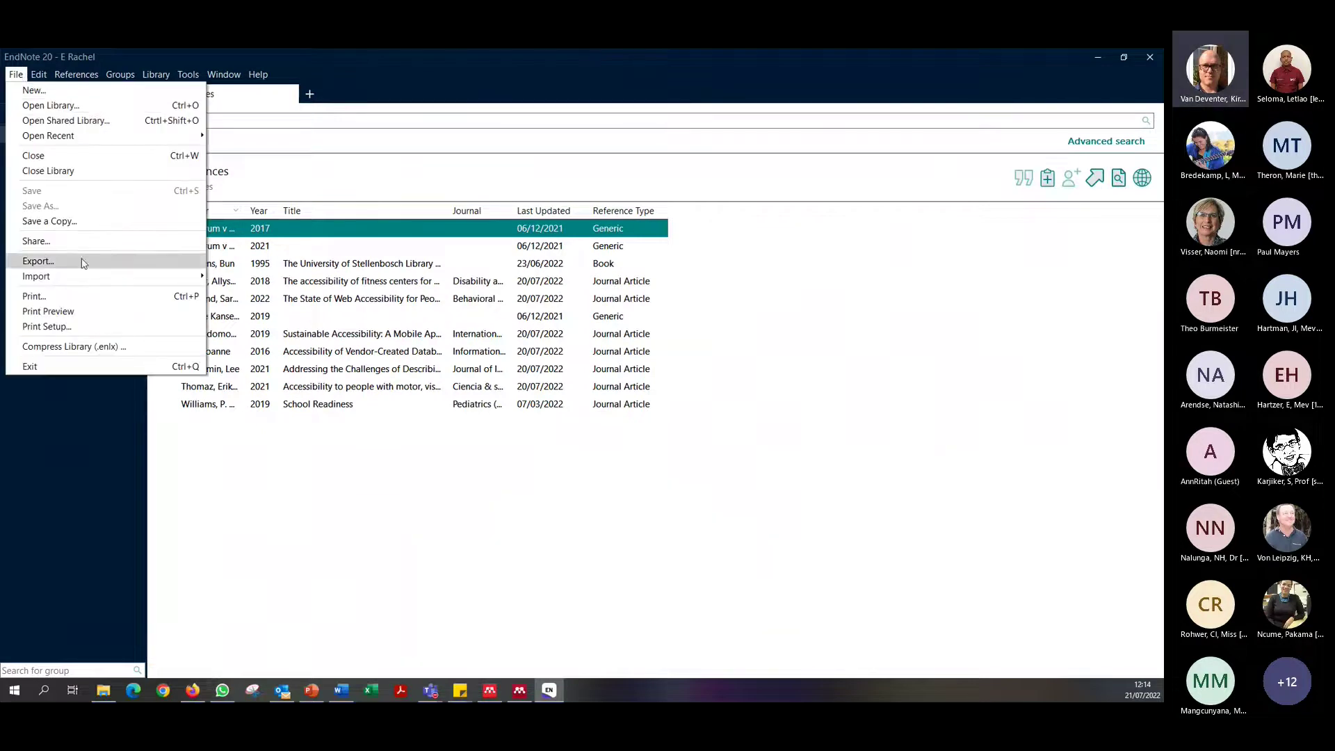
mouse_move(82, 277)
click(277, 278)
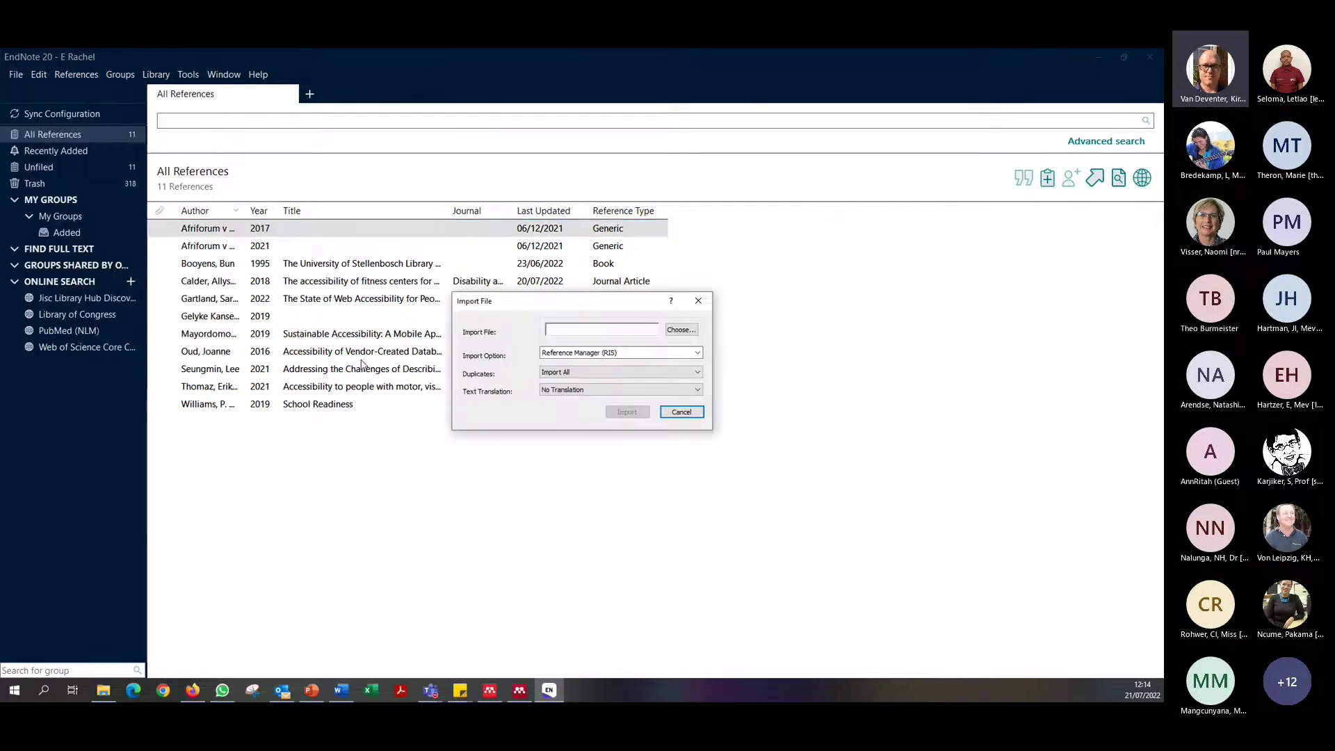
click(685, 329)
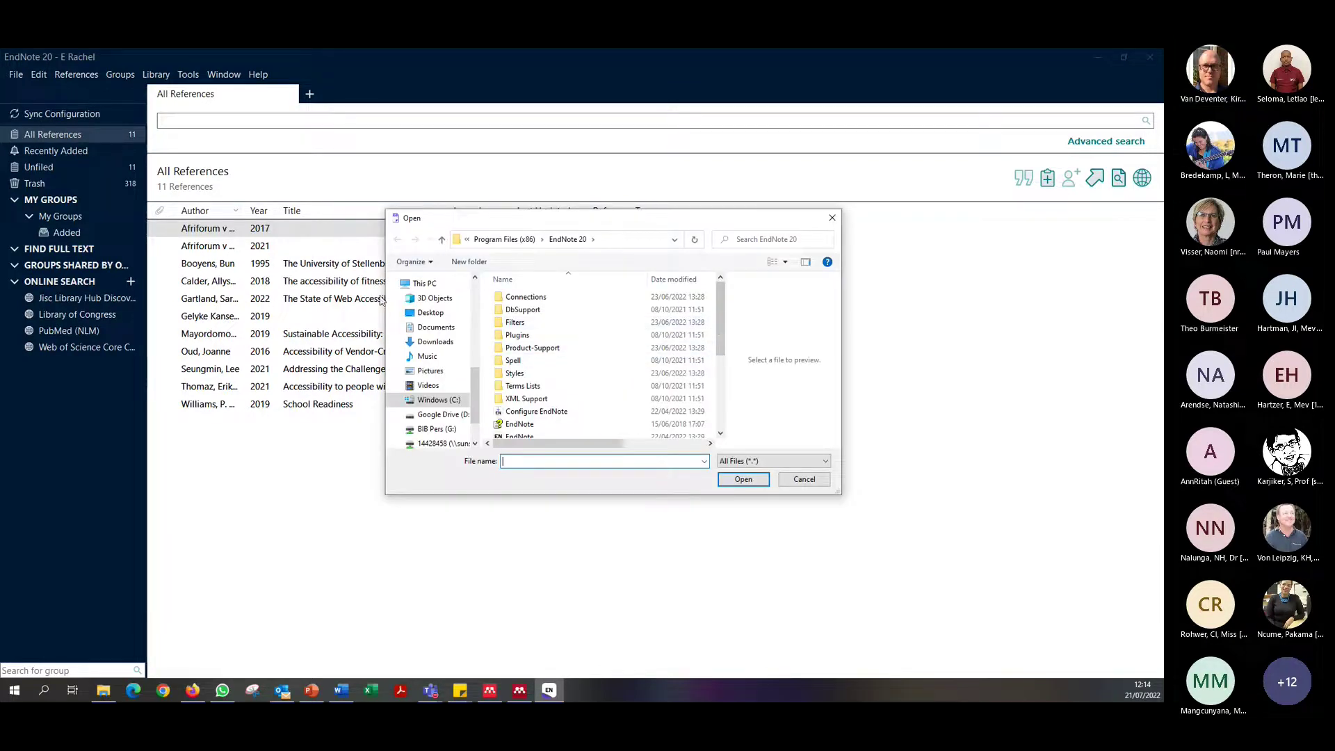
scroll(433, 302, up, 5)
click(433, 302)
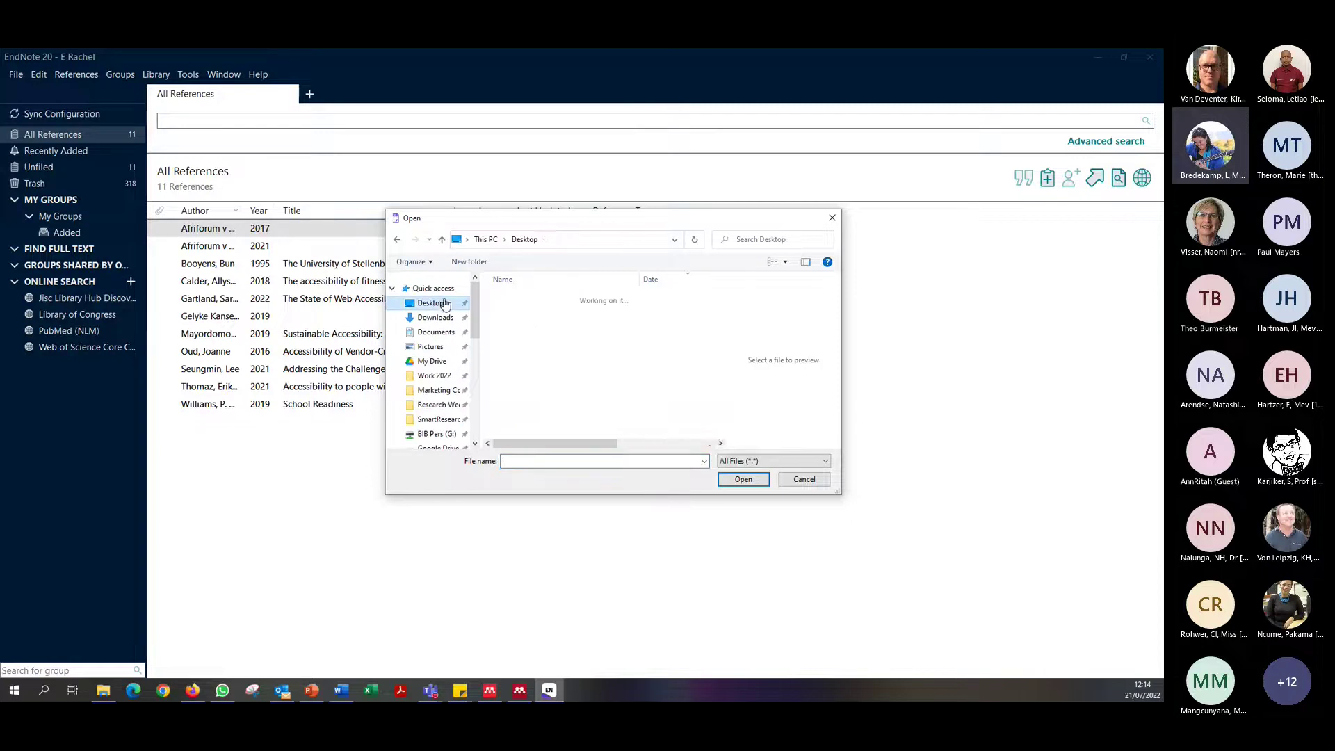
double_click(563, 404)
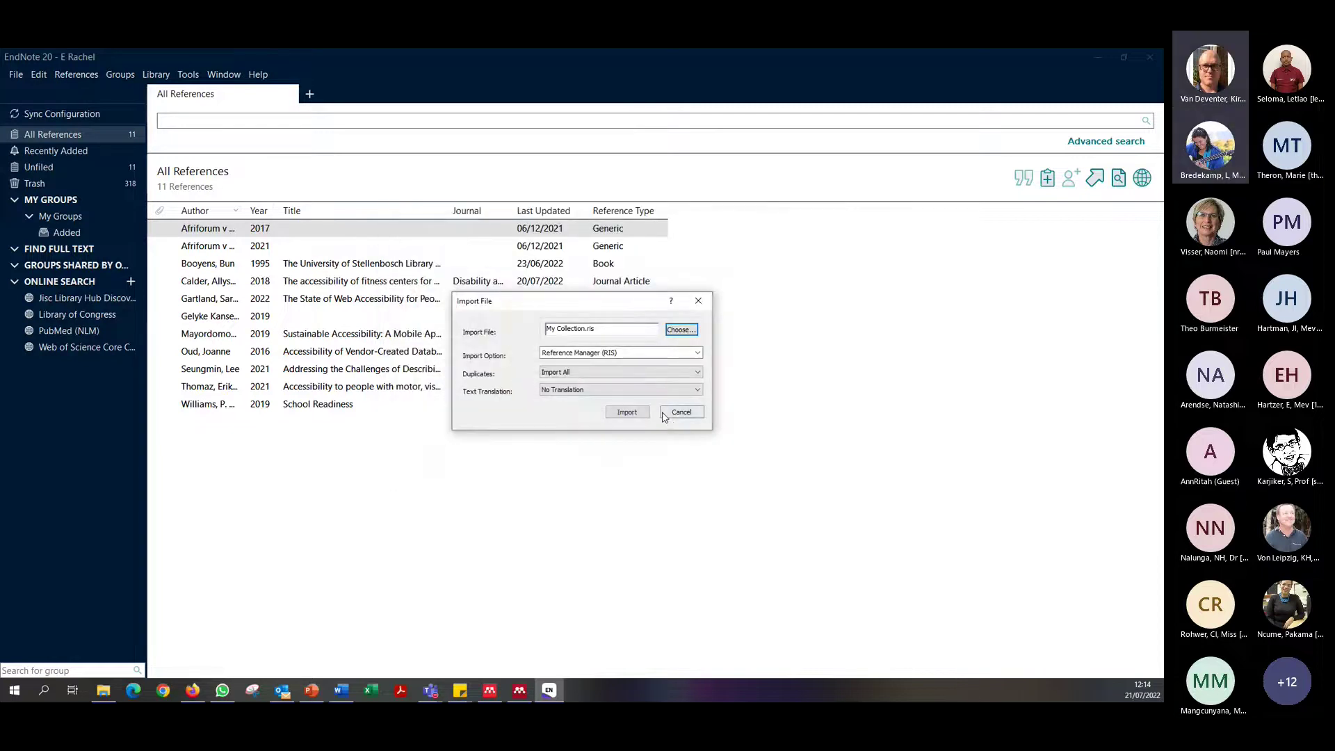
click(629, 413)
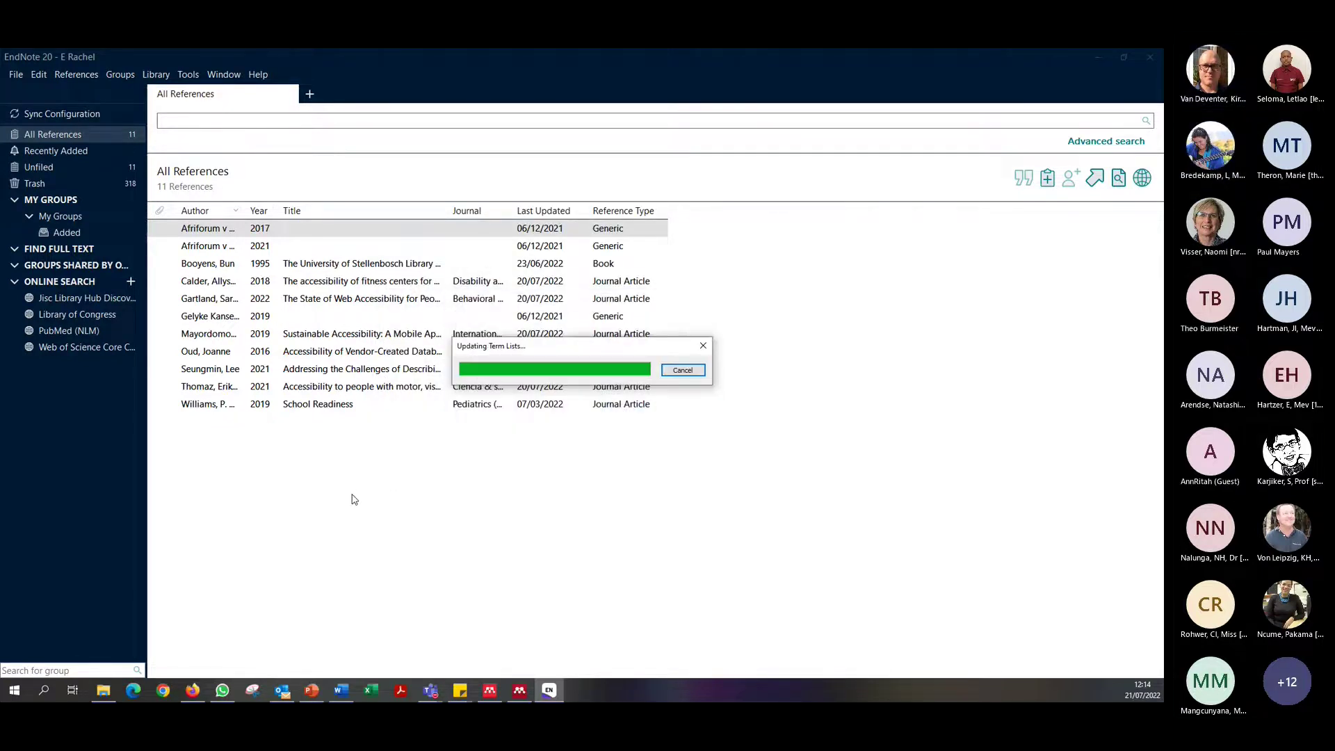
Look through the imported references in EndNote and close the program
scroll(342, 485, down, 20)
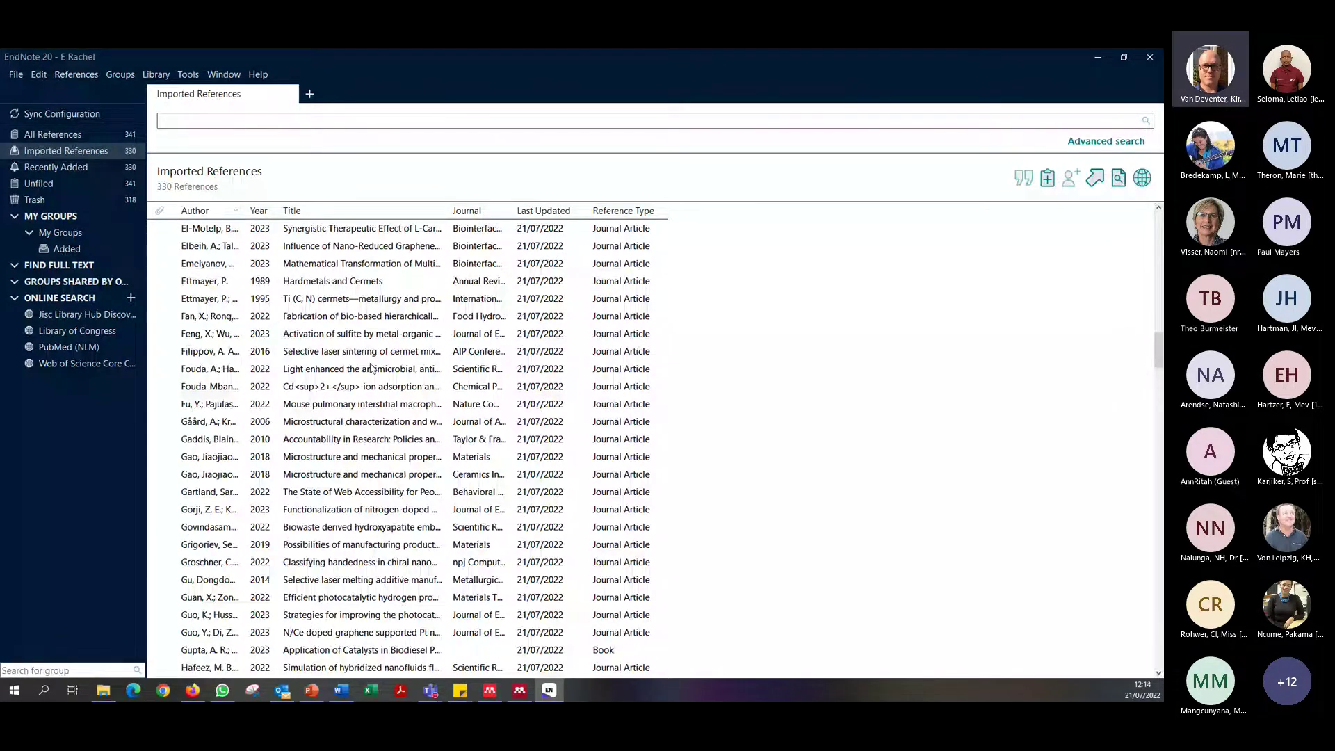
scroll(361, 363, down, 20)
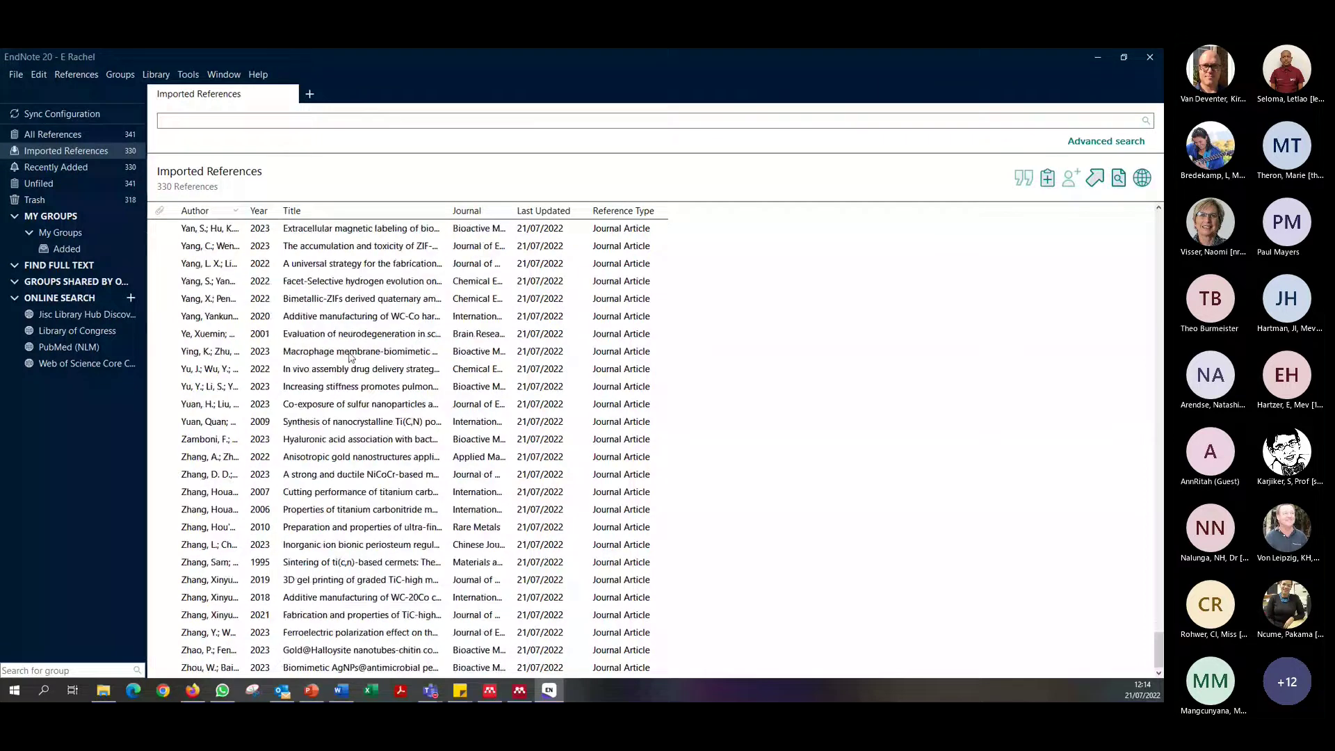
scroll(351, 358, up, 15)
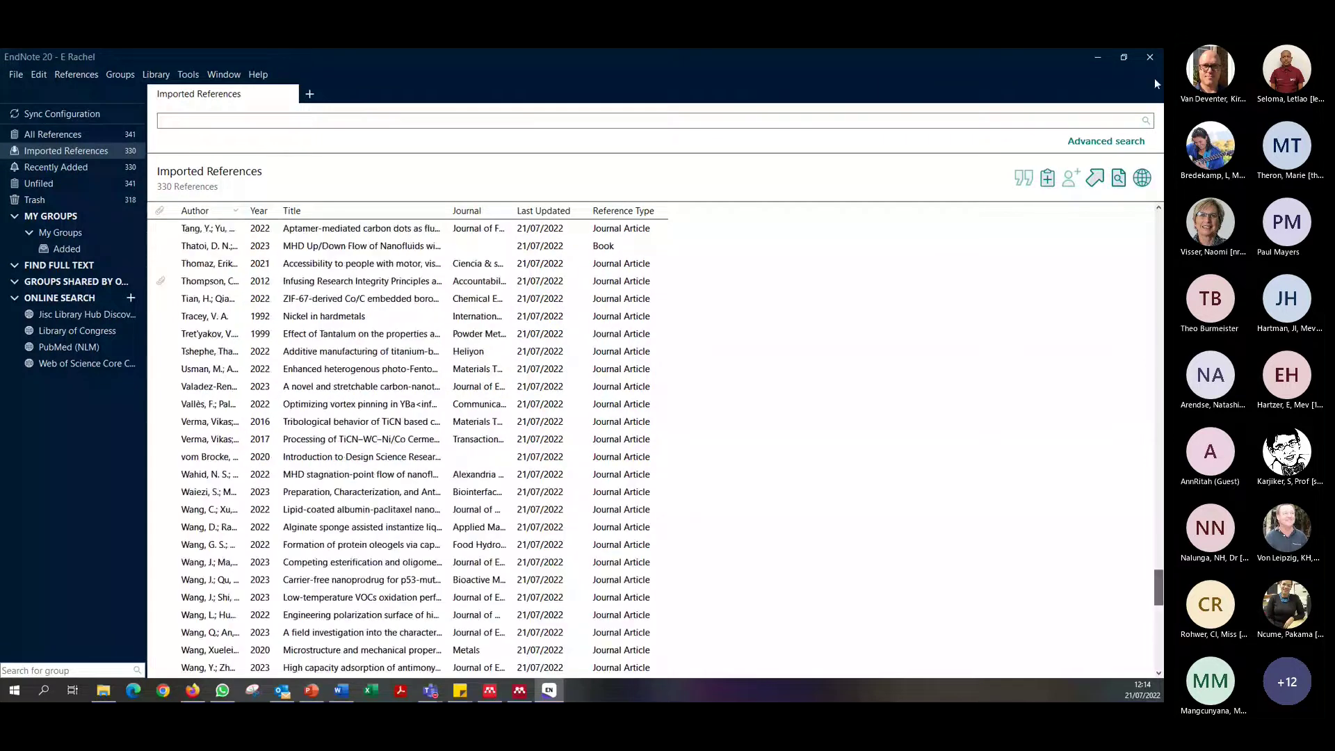
click(1151, 57)
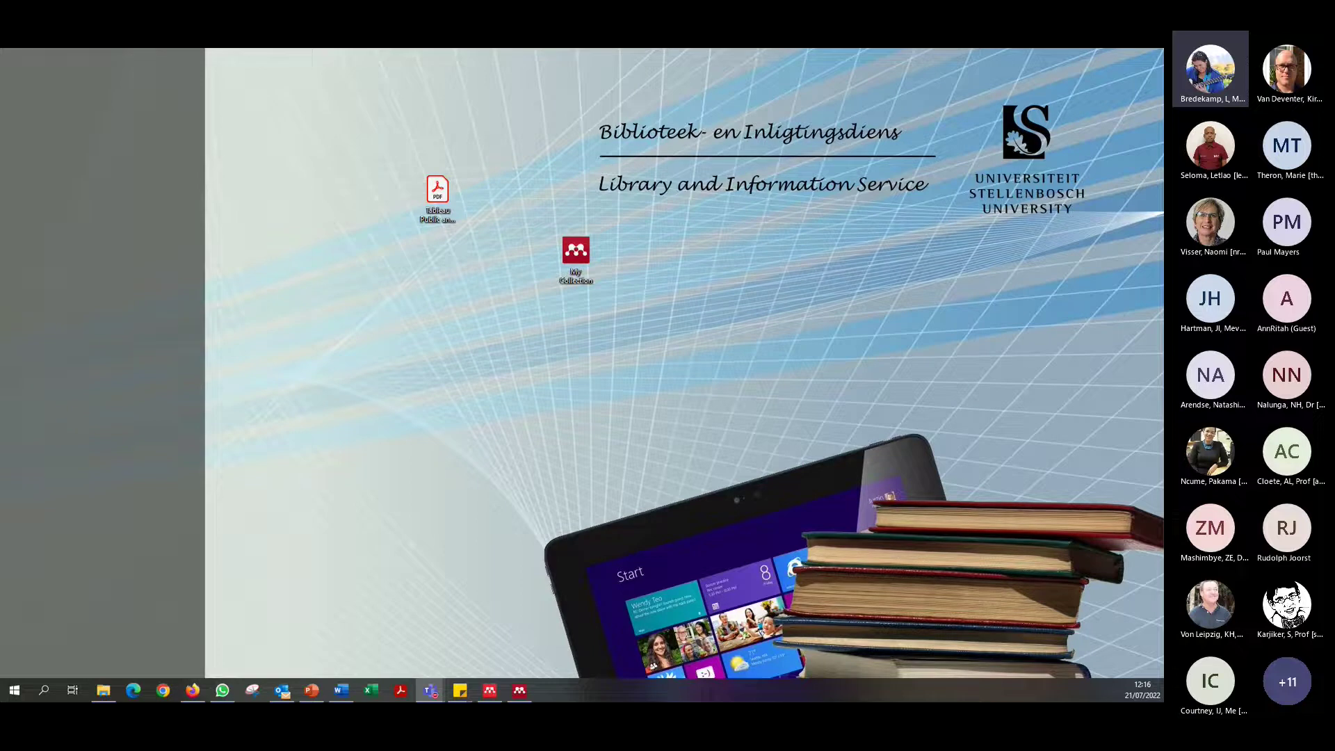
Switch to Mendeley Desktop and select only The seven faces of information literacy in the document list
key(alt+Tab)
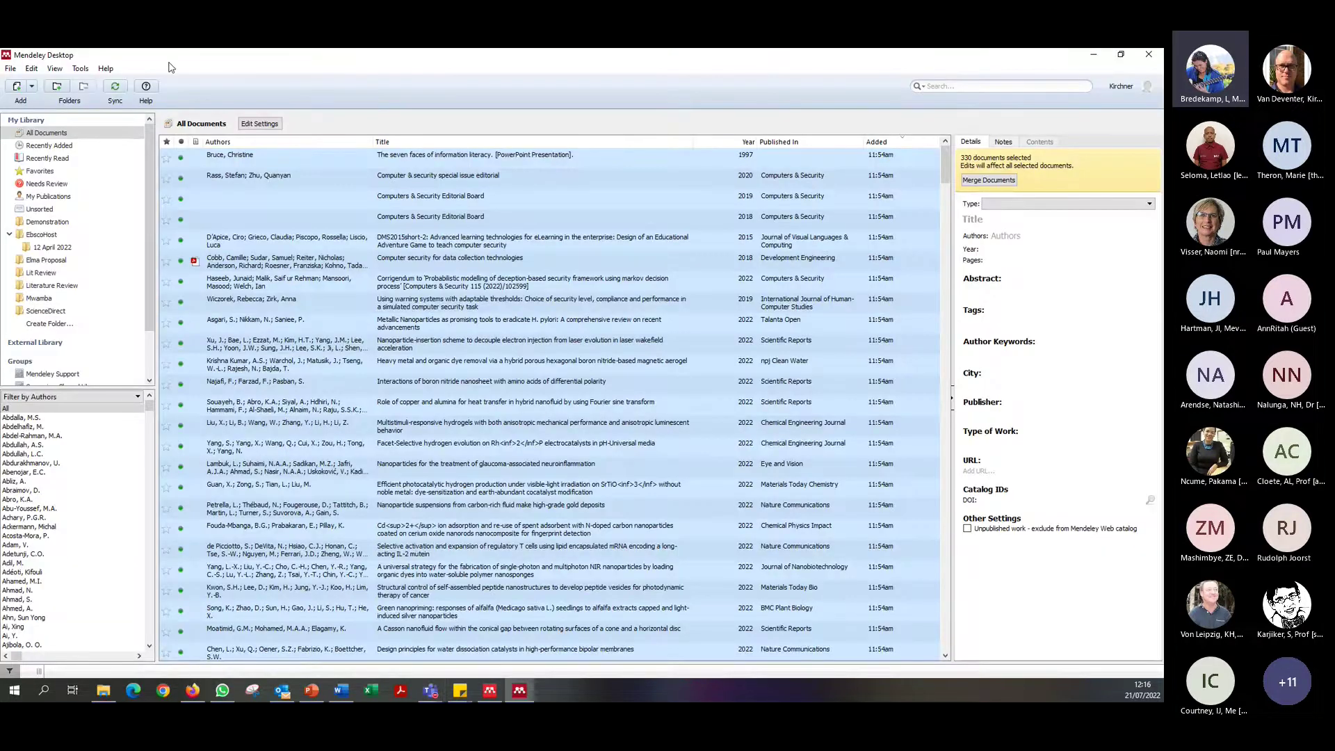
click(262, 183)
click(277, 222)
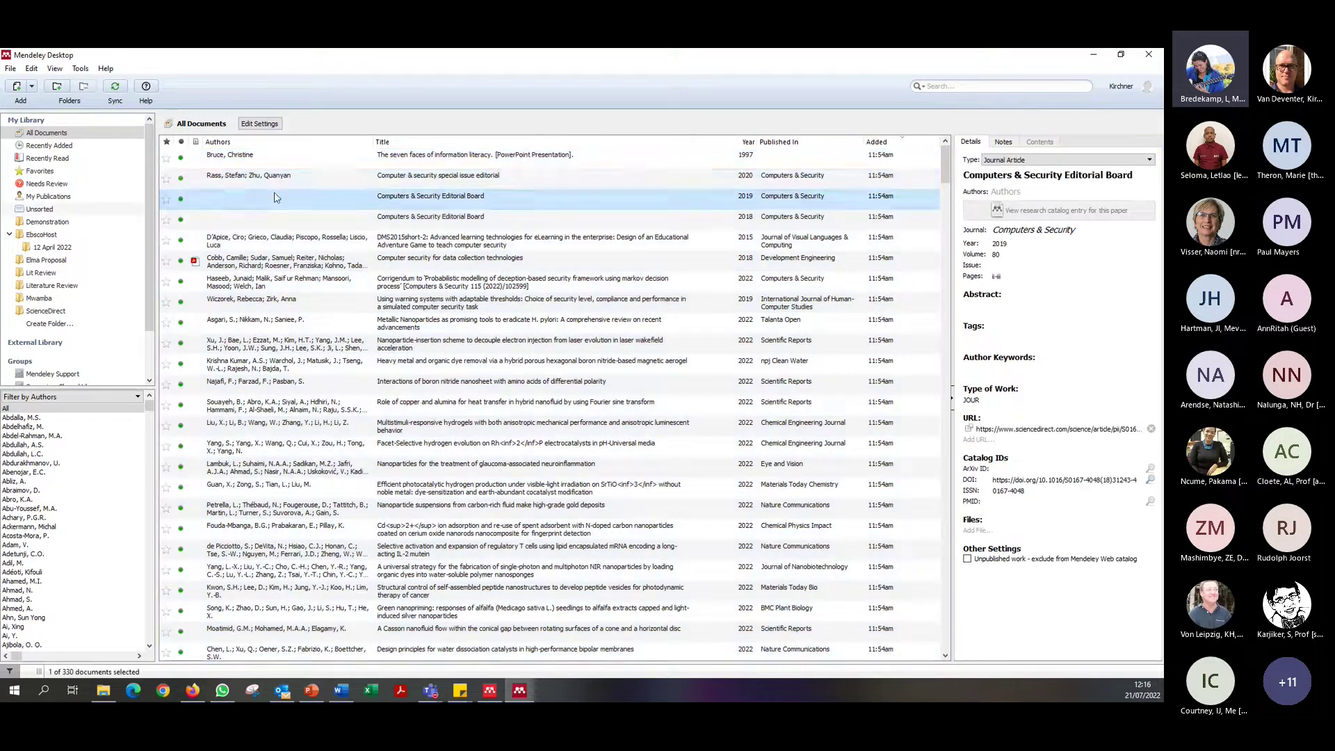
click(277, 159)
Examine the File Organizer settings in the Mendeley options and leave them without making changes
click(81, 69)
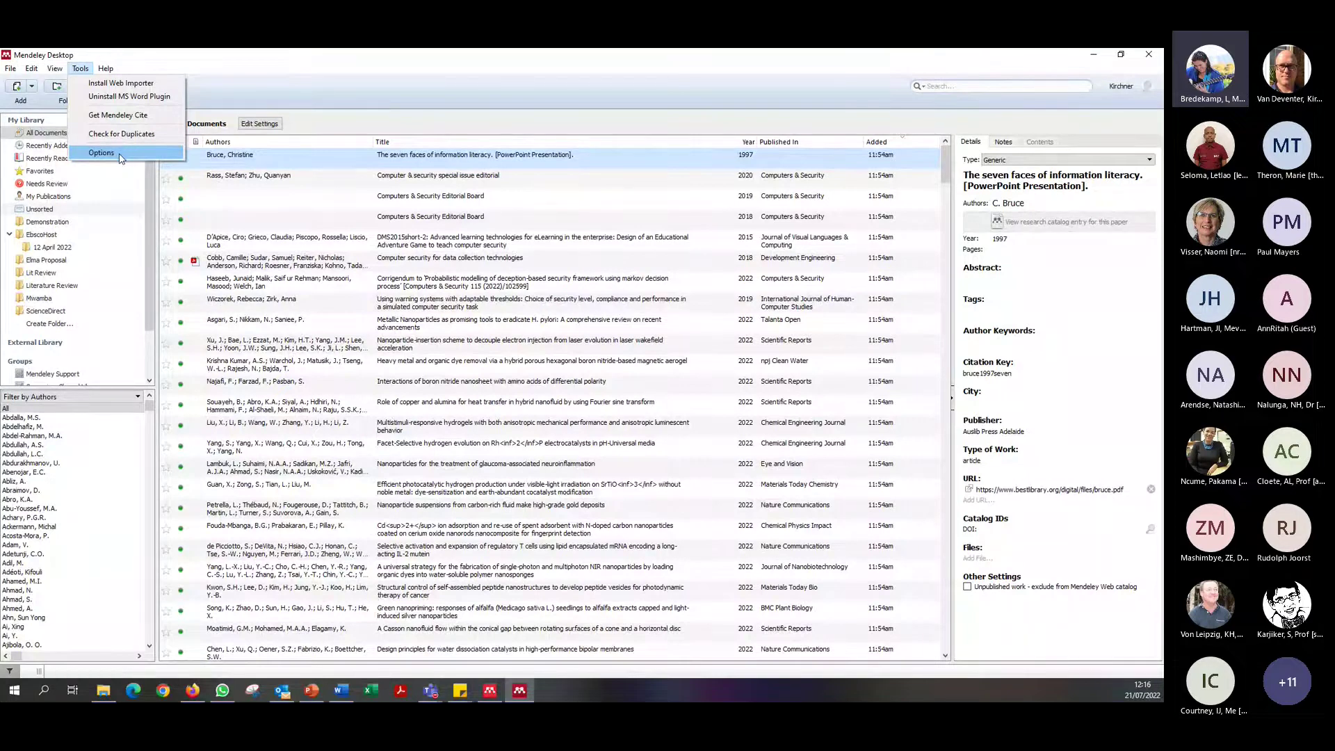
click(112, 217)
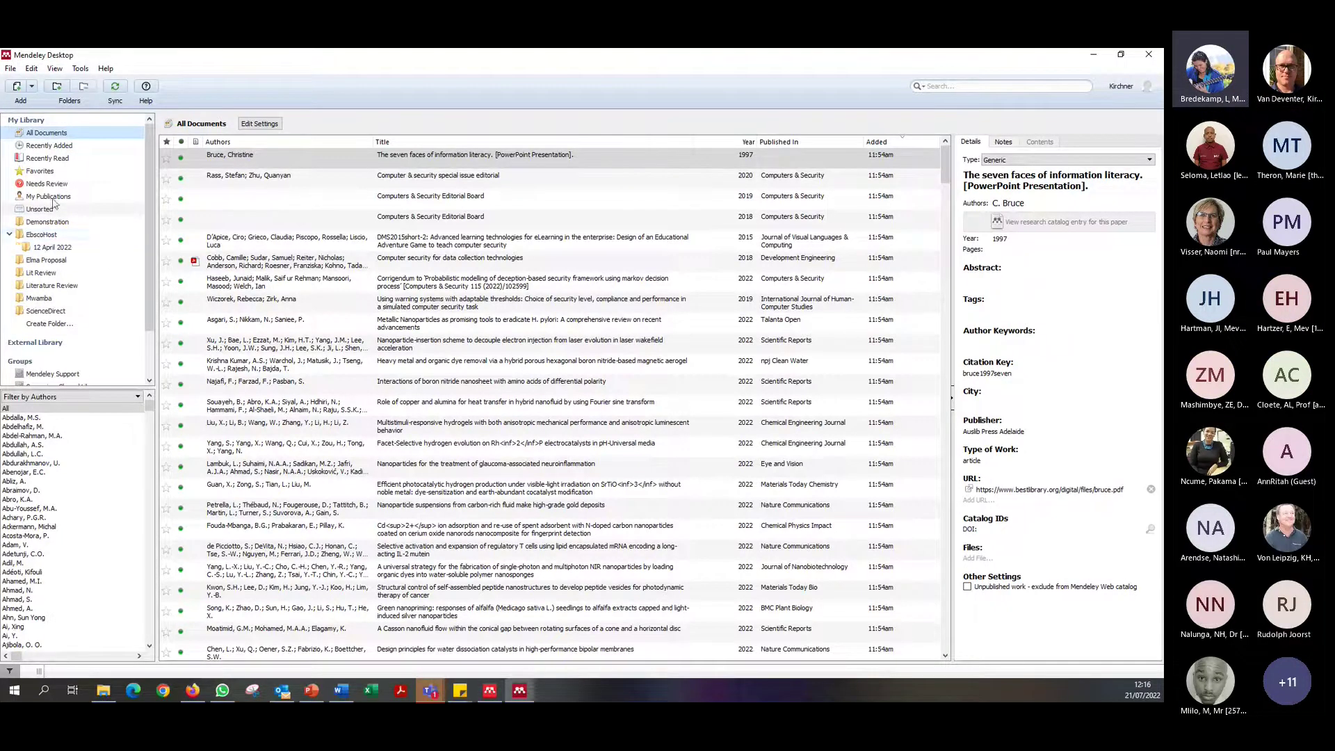
click(81, 71)
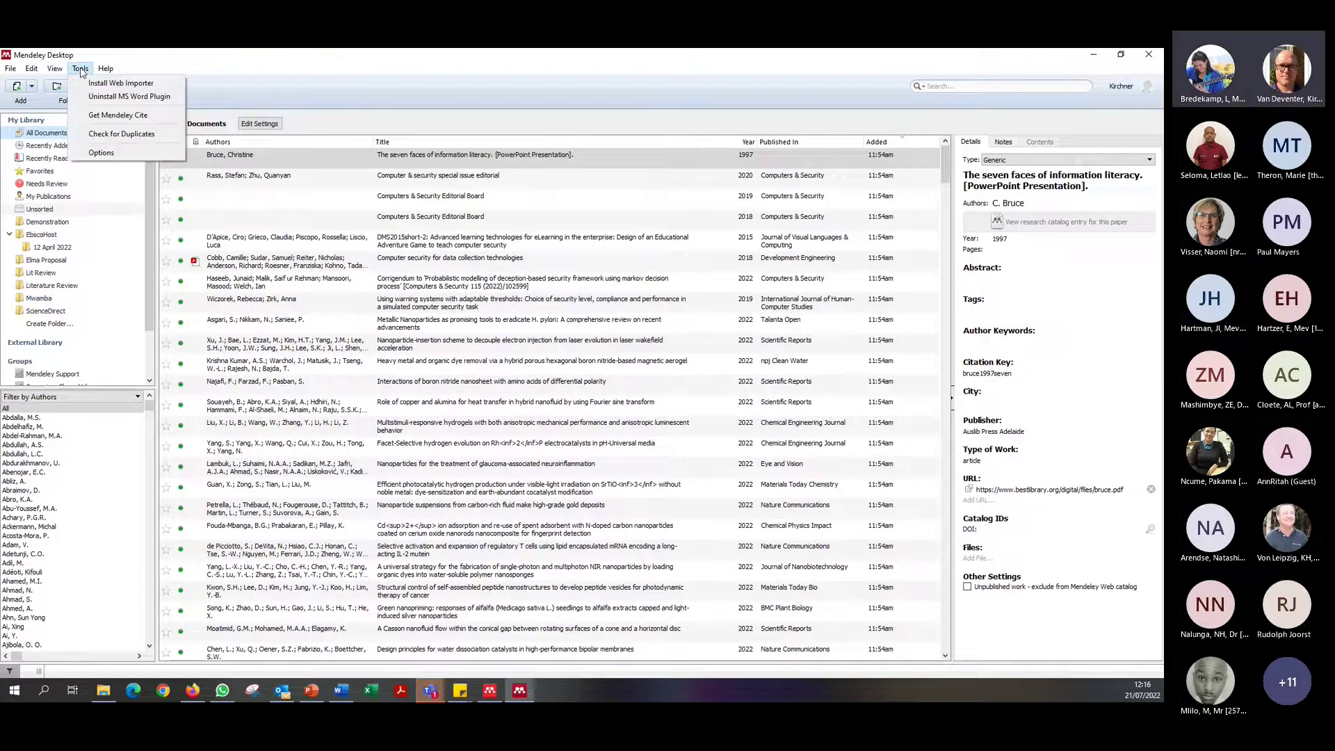
click(105, 153)
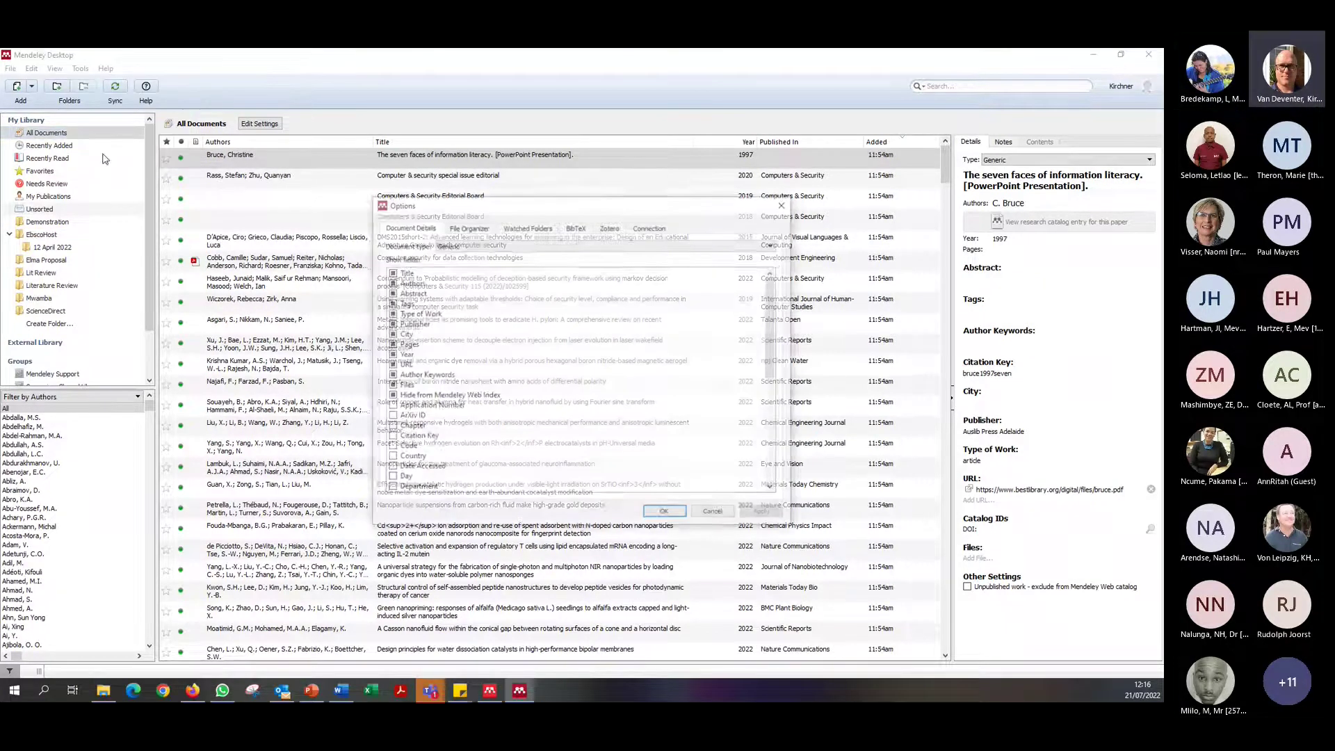
click(468, 228)
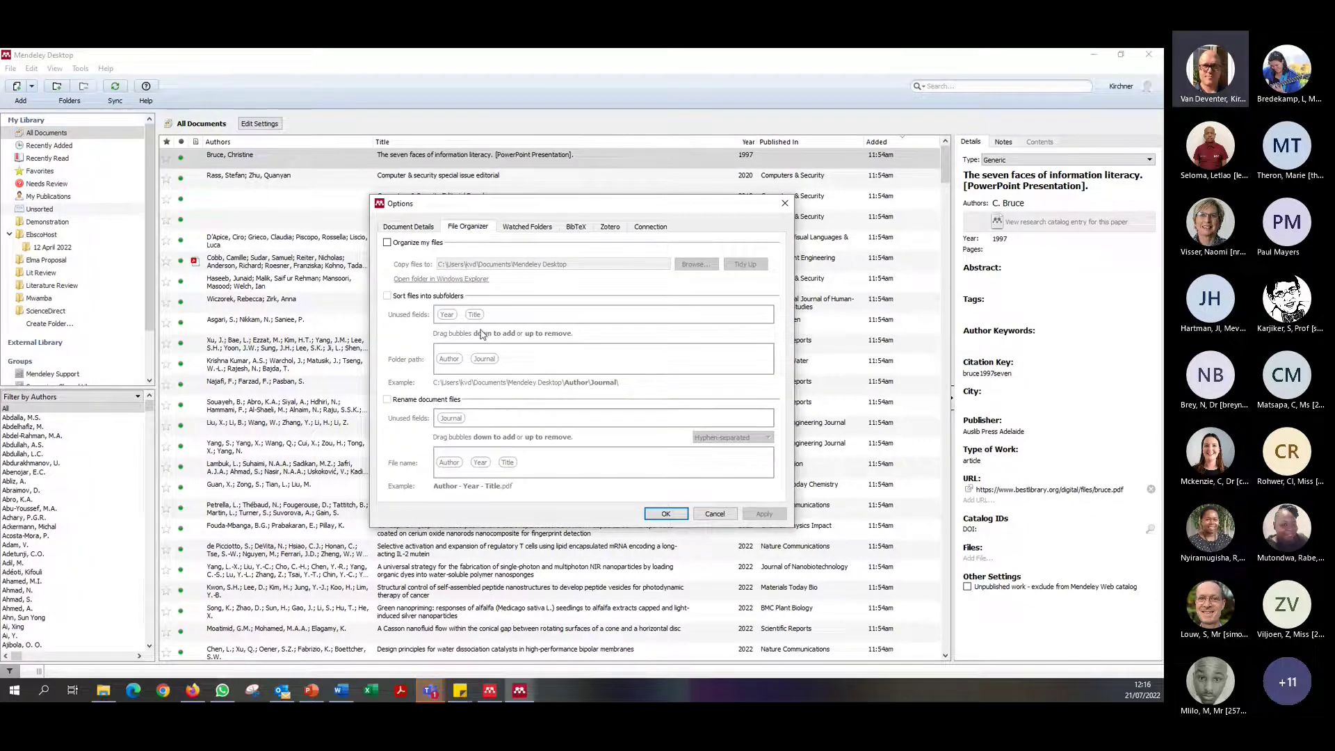
key(Escape)
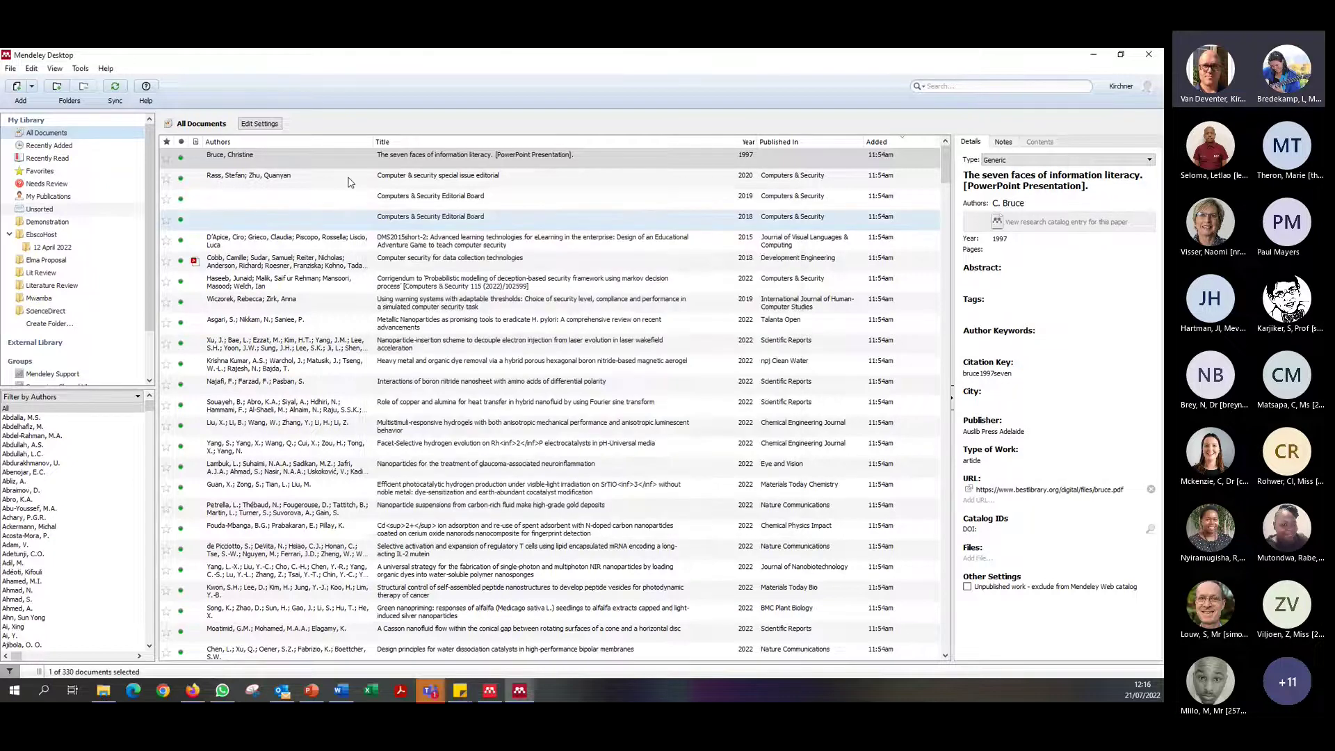
click(80, 68)
click(103, 153)
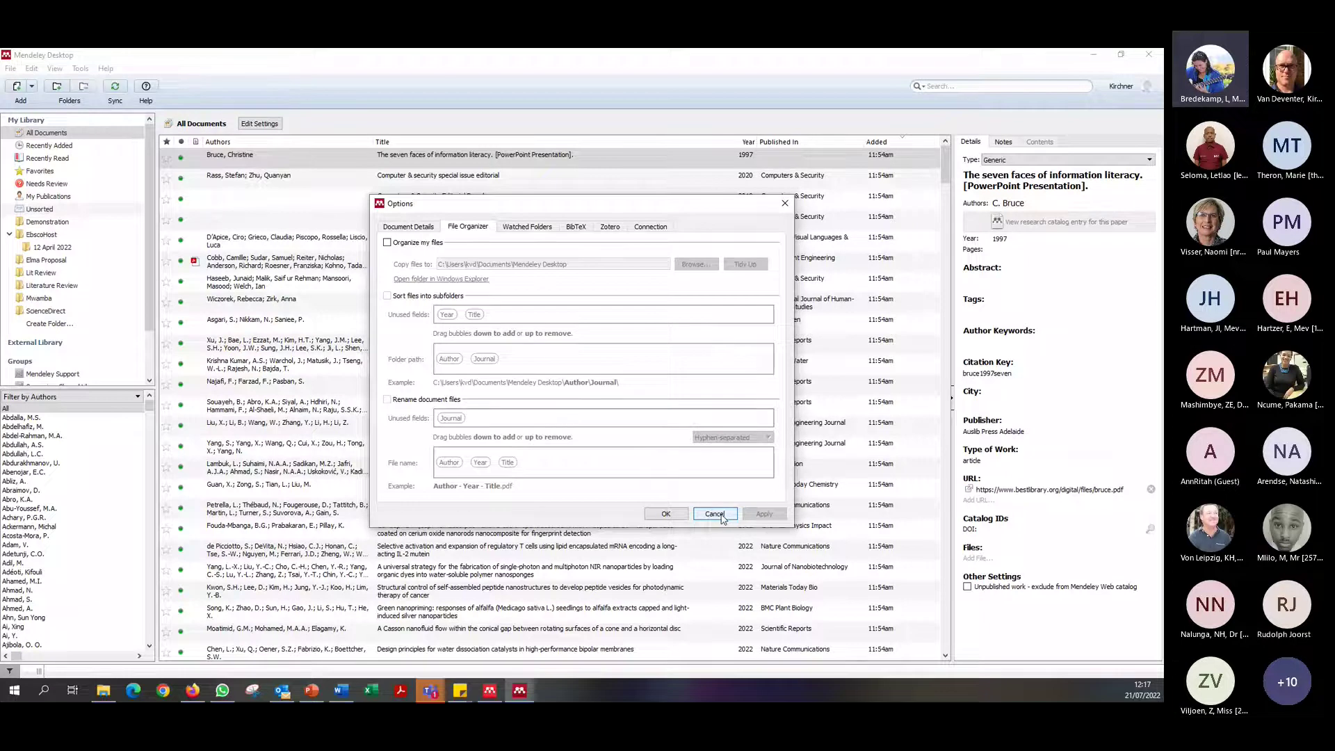
click(714, 514)
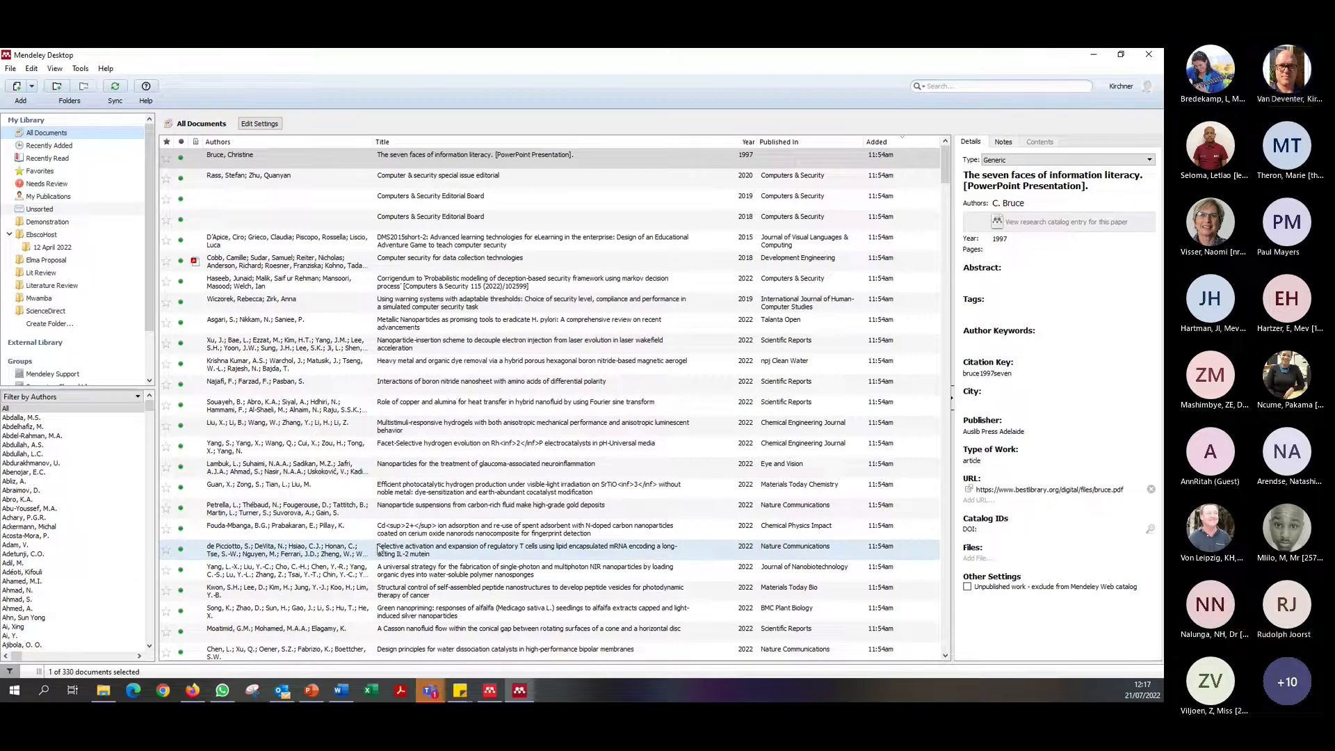
Filter the library by an author of the review on nano antibacterial materials in orthodontics, and select that article
scroll(79, 583, down, 7)
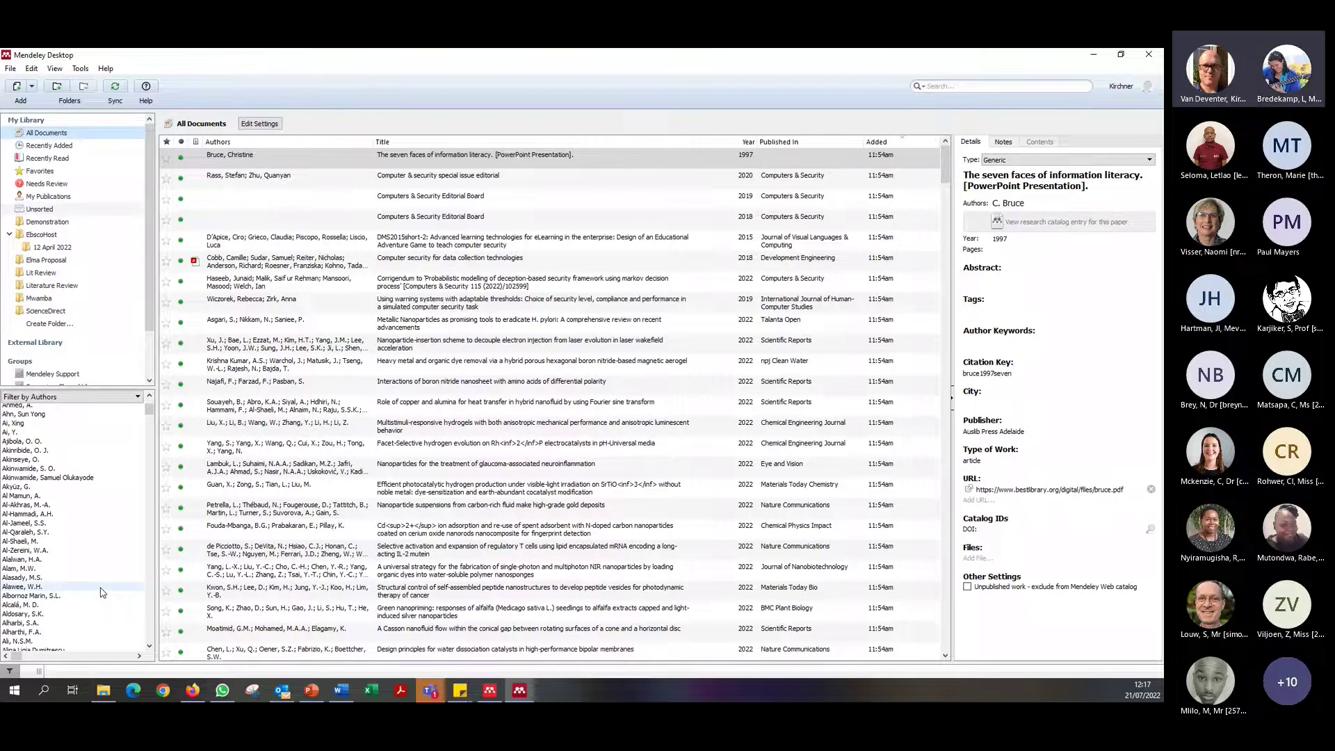
click(67, 578)
click(421, 179)
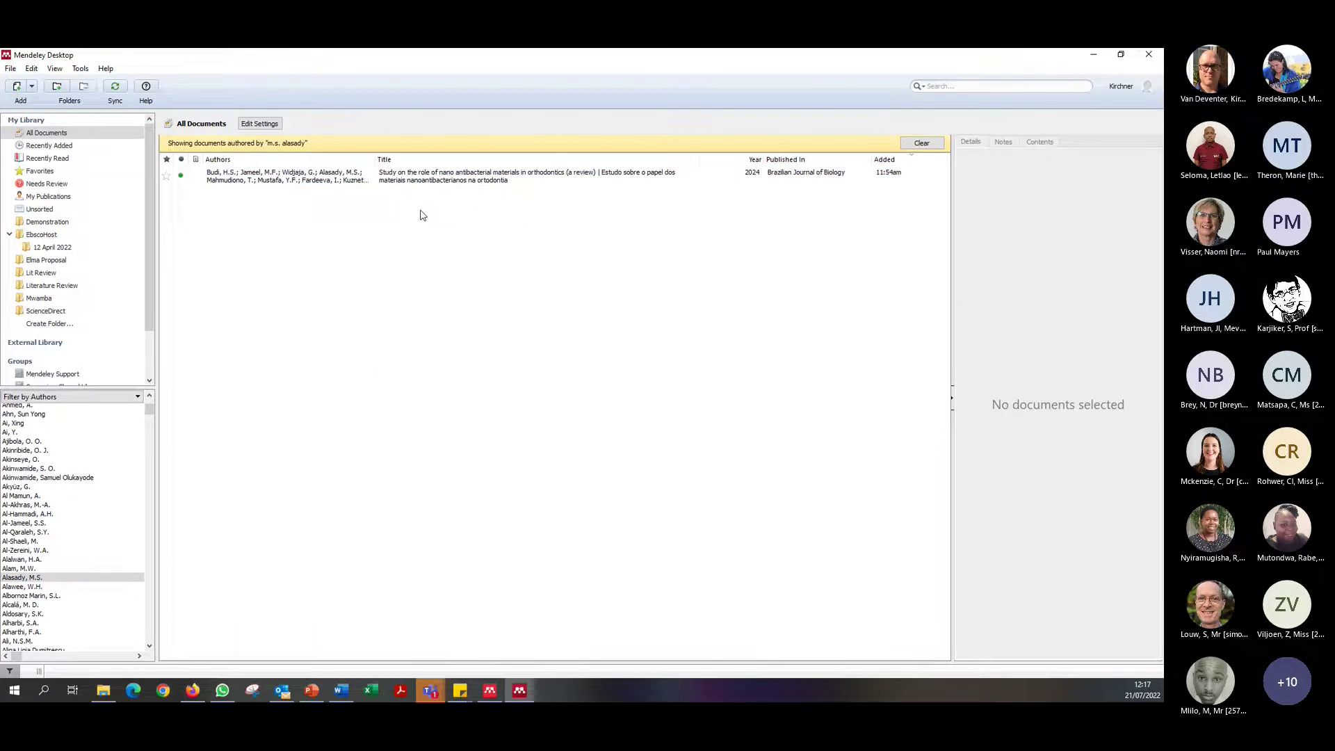
Show the Copy As formats available for the orthodontics article without copying anything
right_click(411, 182)
mouse_move(436, 300)
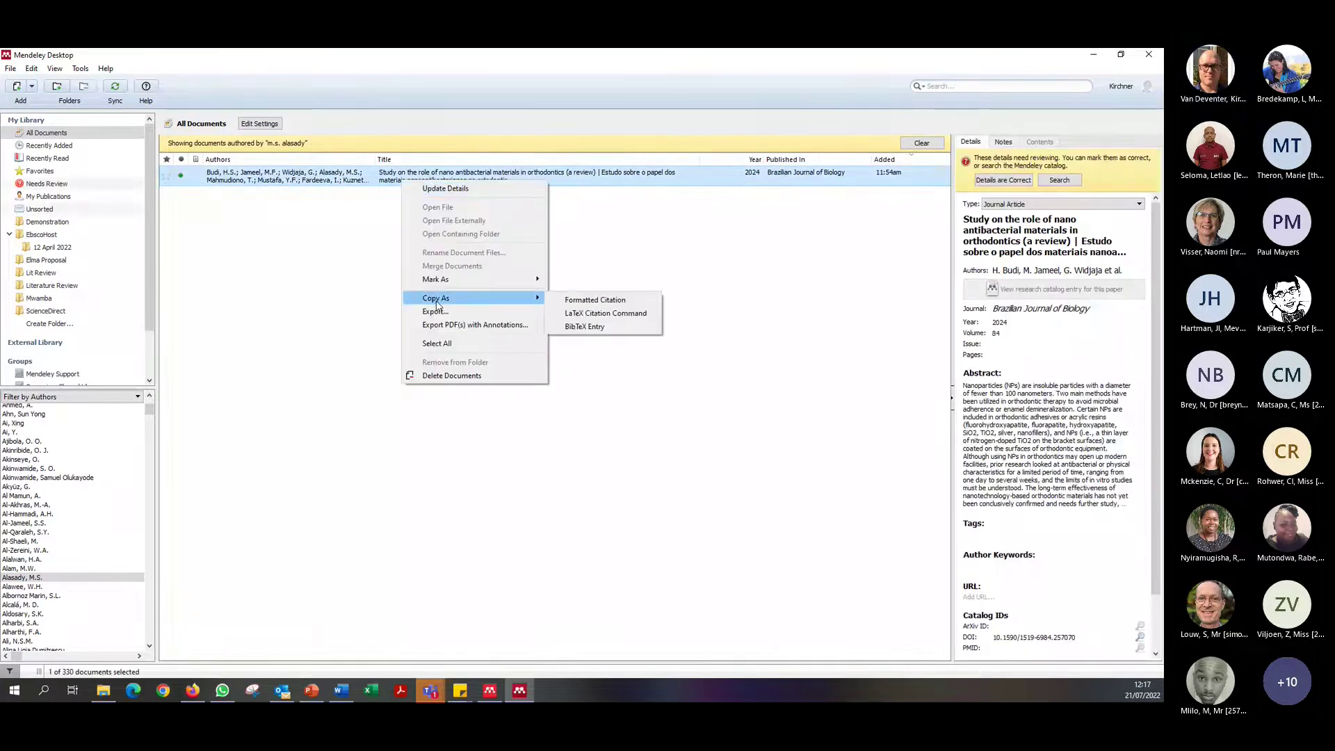
click(375, 303)
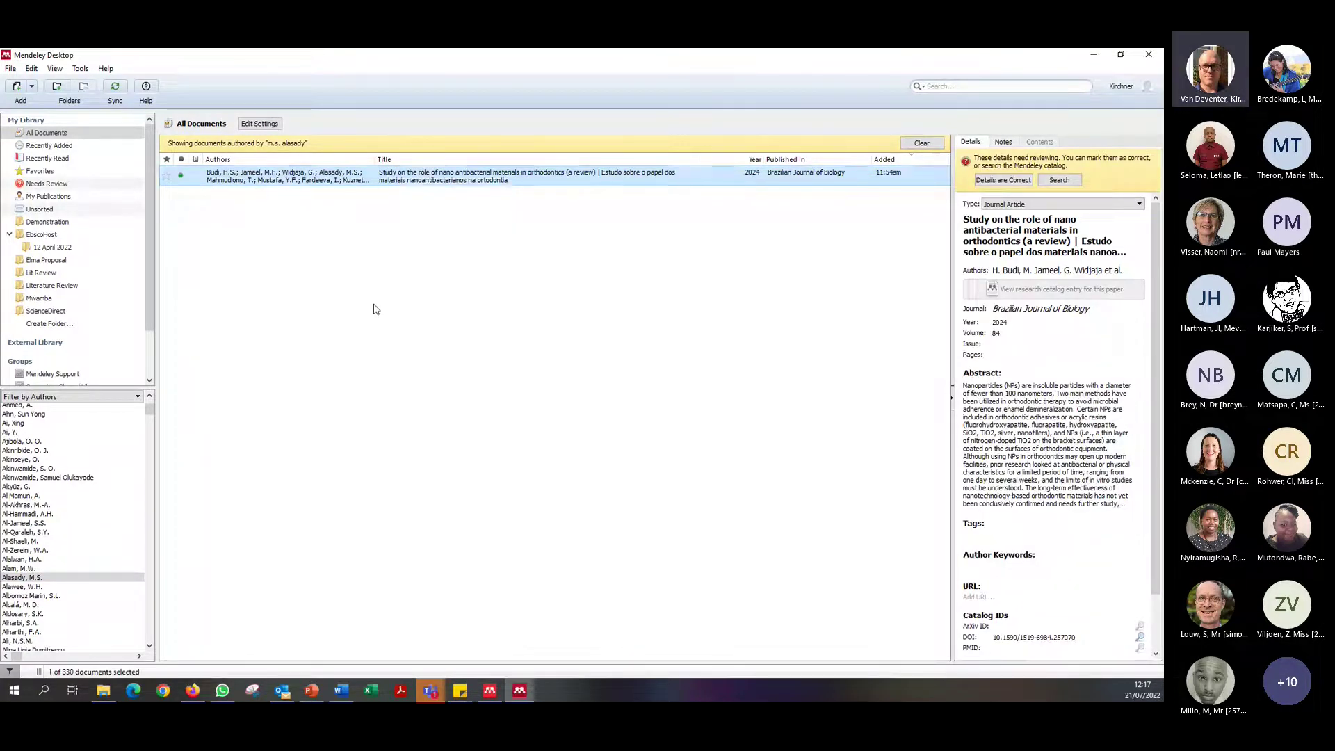
click(412, 182)
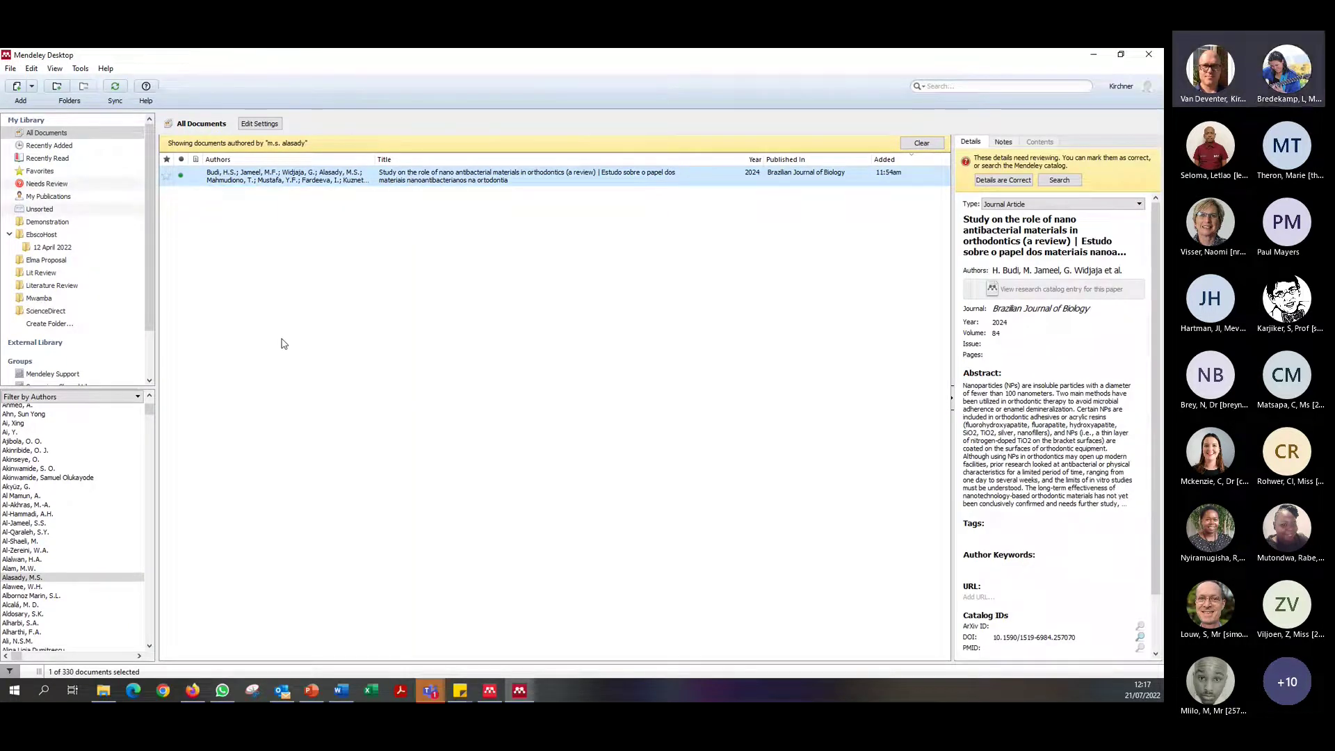
Insert and remove a space between the first author's initials in the orthodontics article's details, and leave the article deselected
click(328, 299)
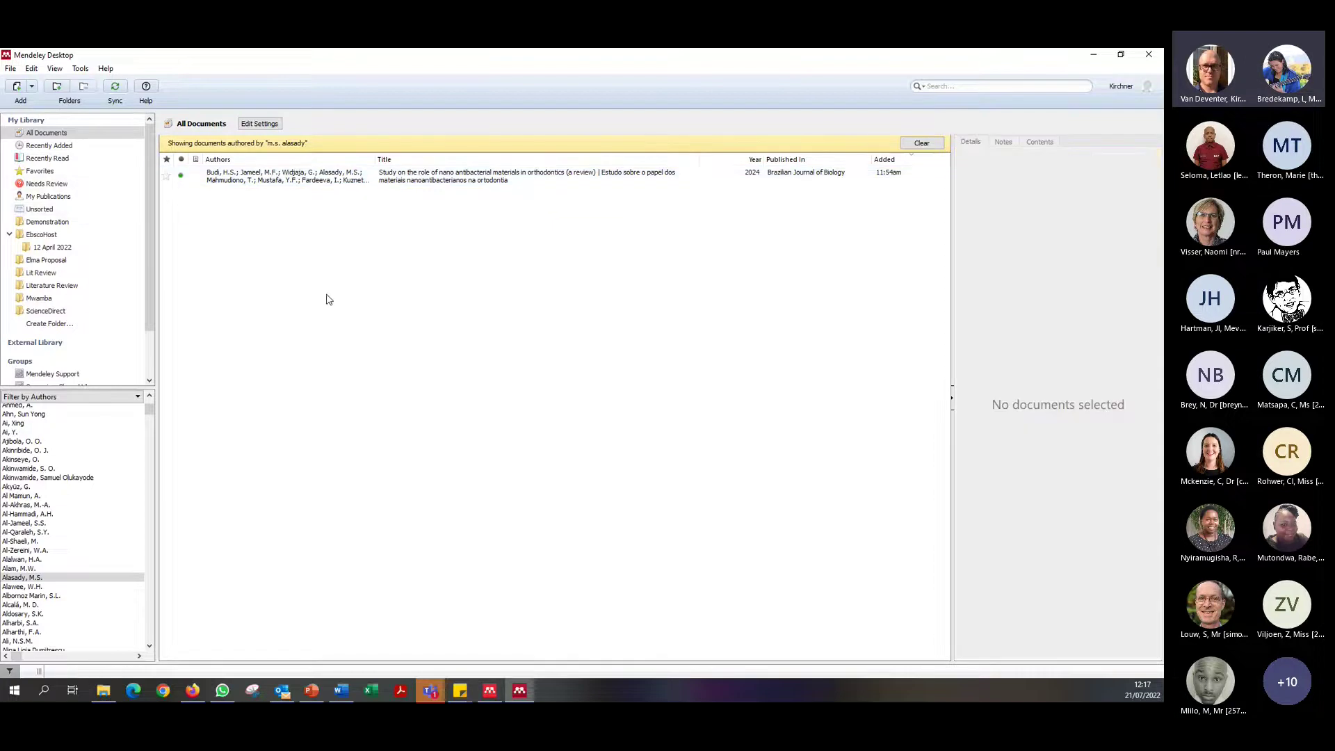
click(355, 175)
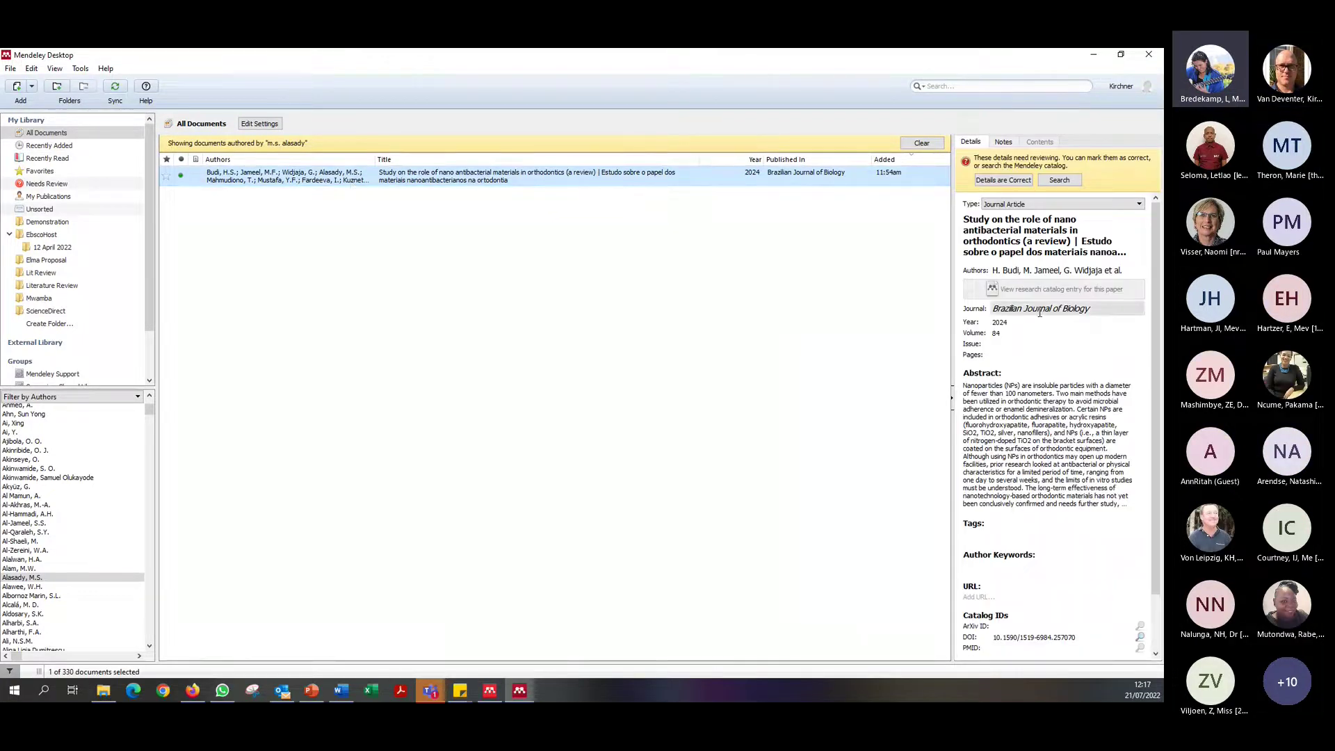
click(1036, 273)
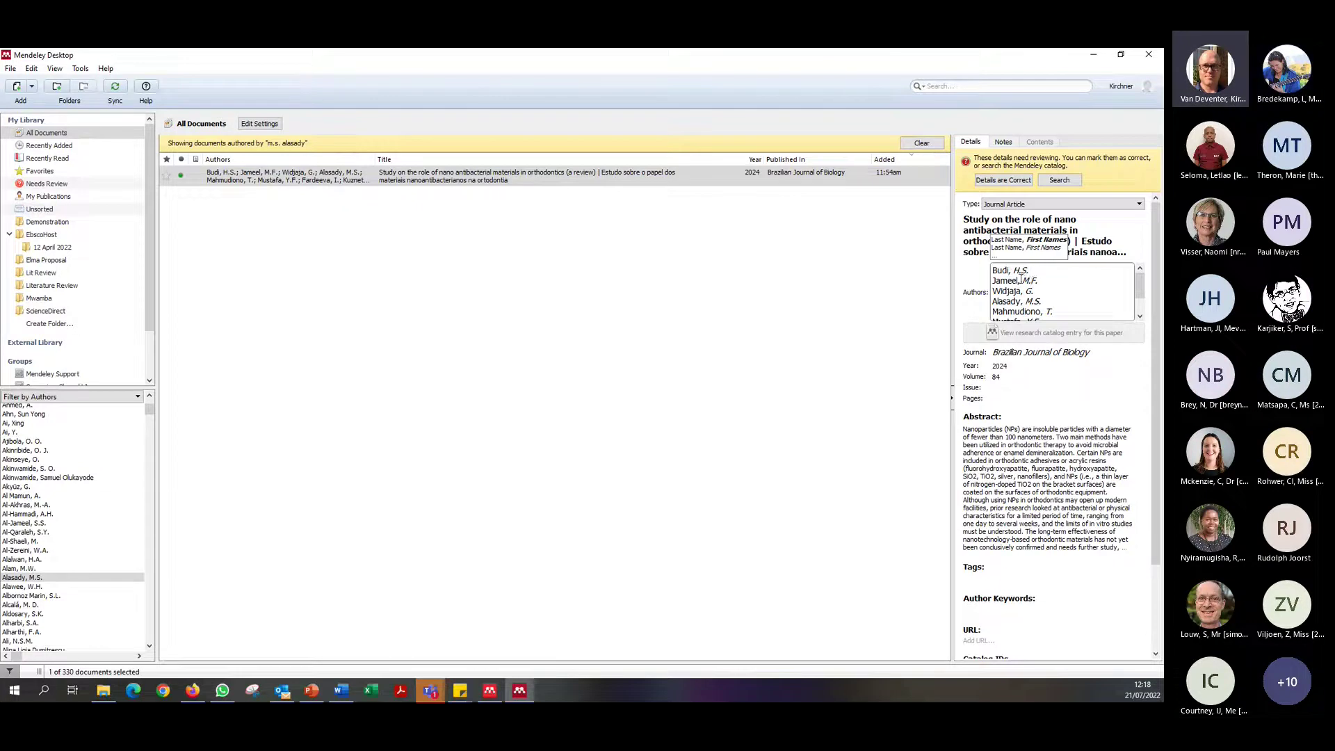
click(1022, 272)
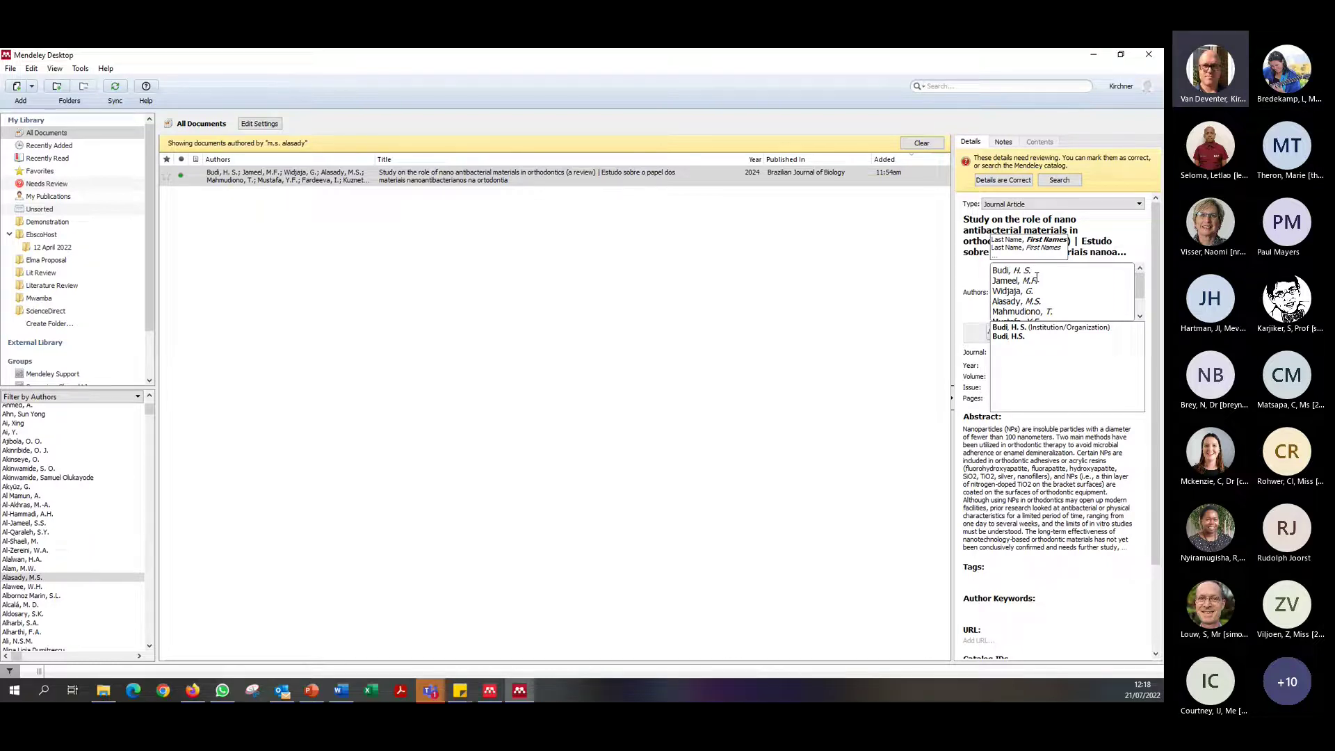
key(BackSpace)
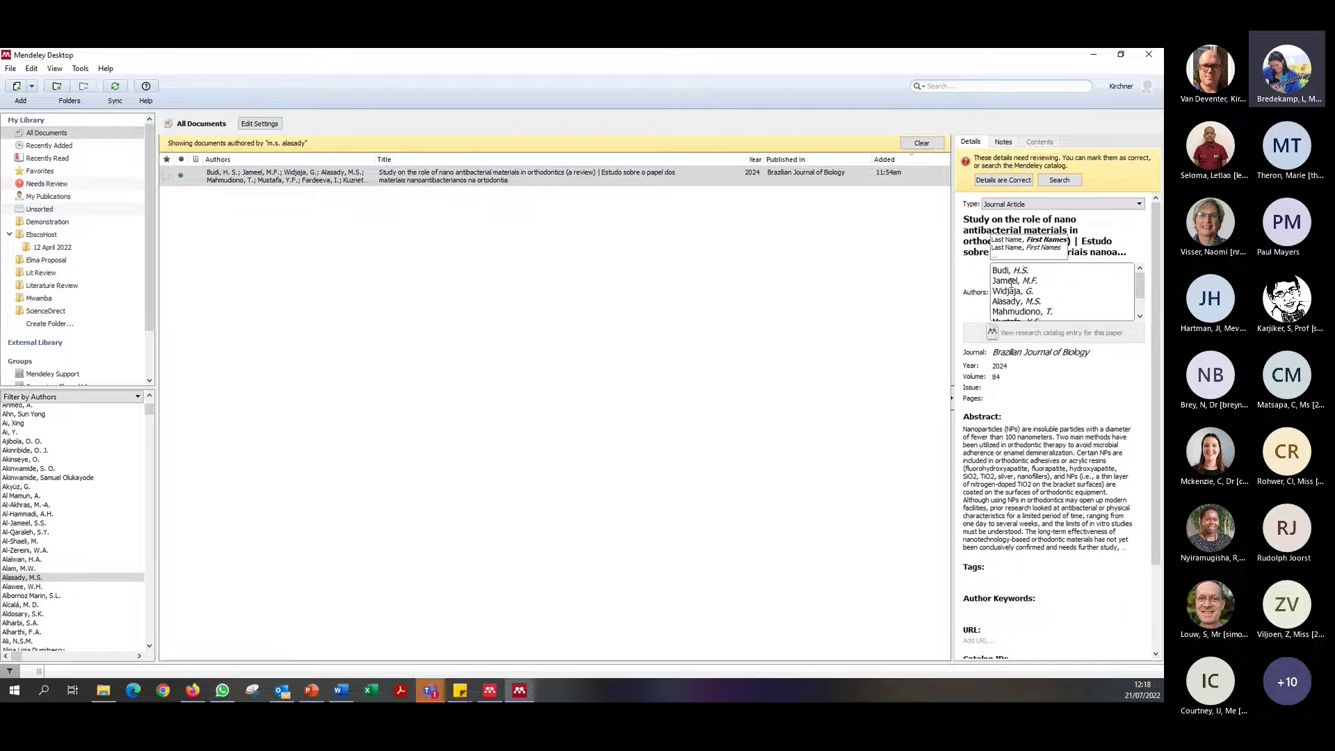
click(669, 326)
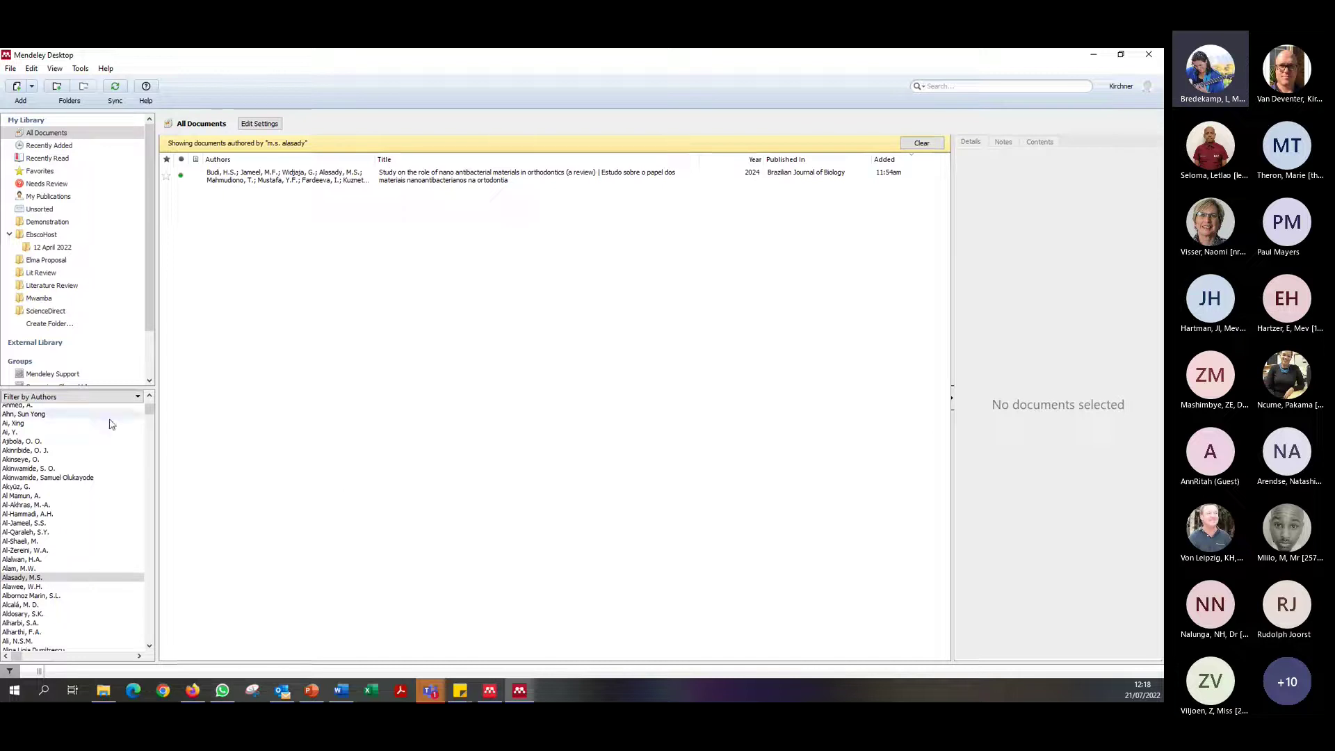
scroll(117, 427, up, 7)
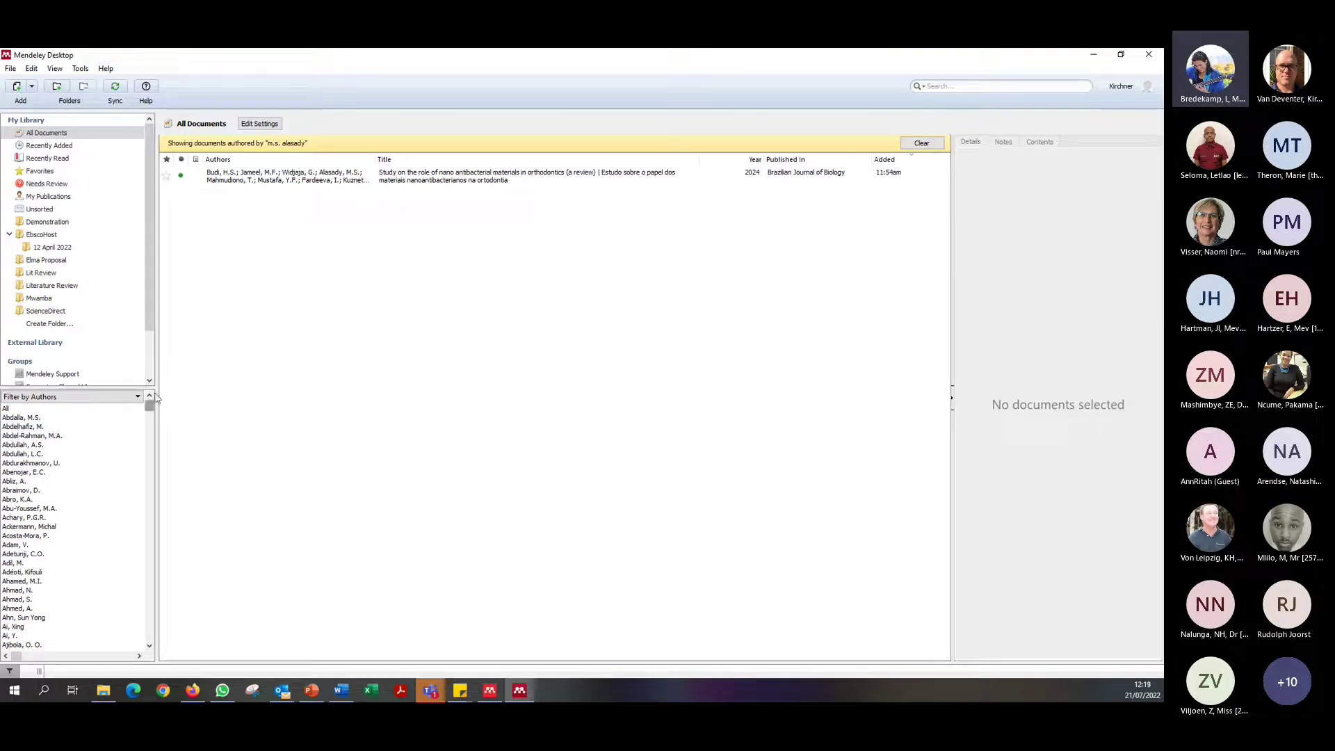
click(150, 317)
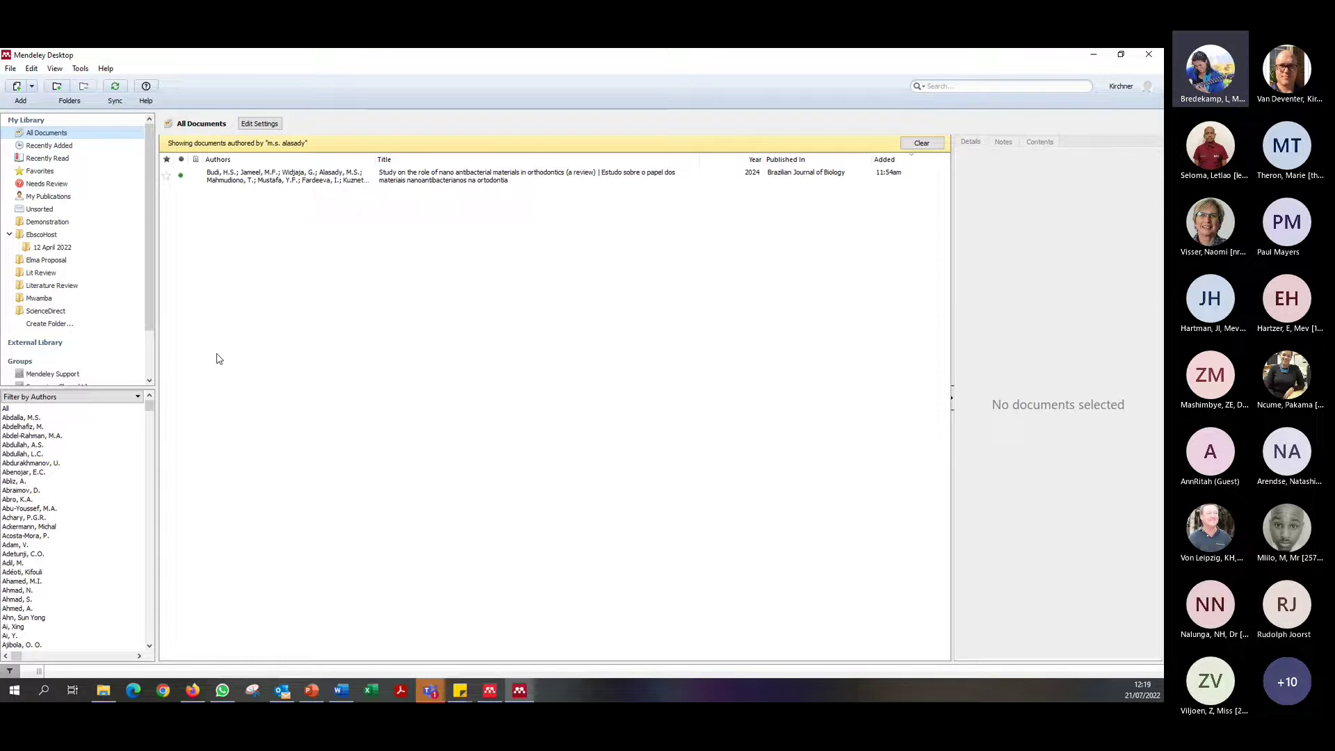
drag(149, 292, 199, 257)
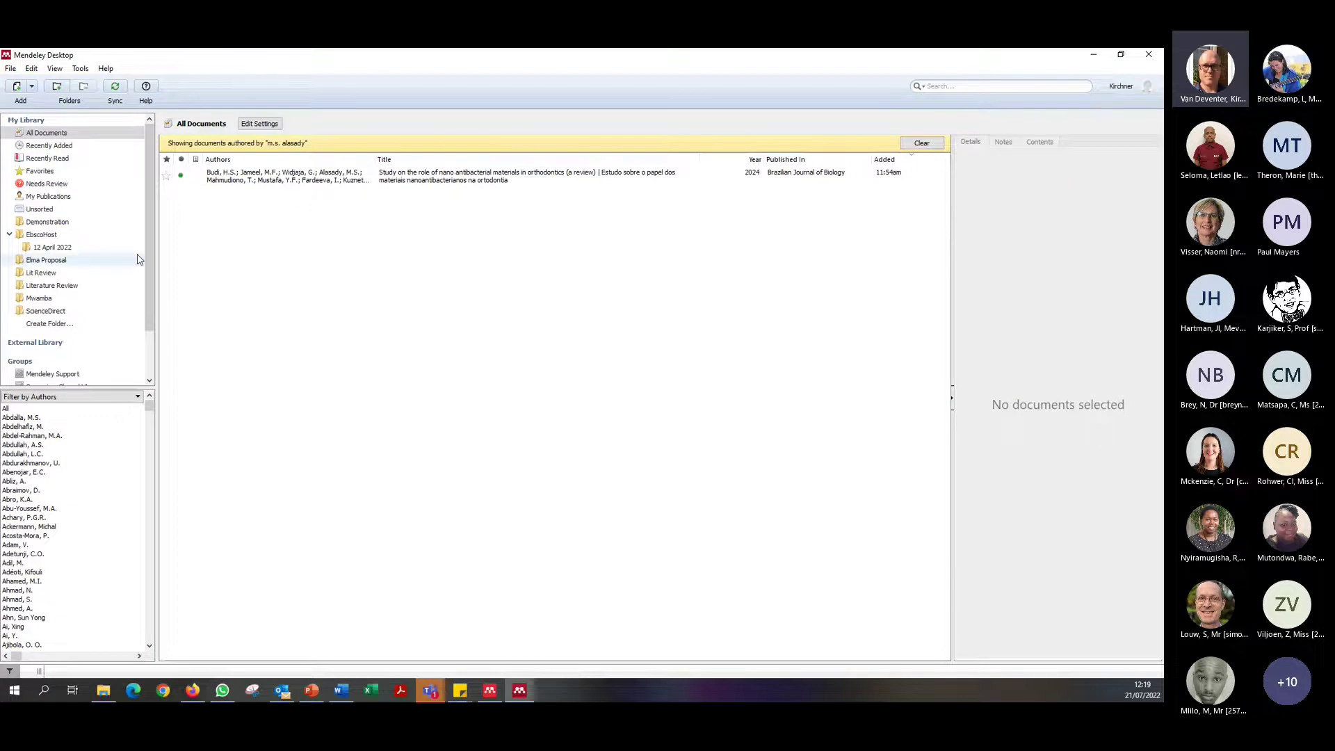
scroll(147, 260, down, 2)
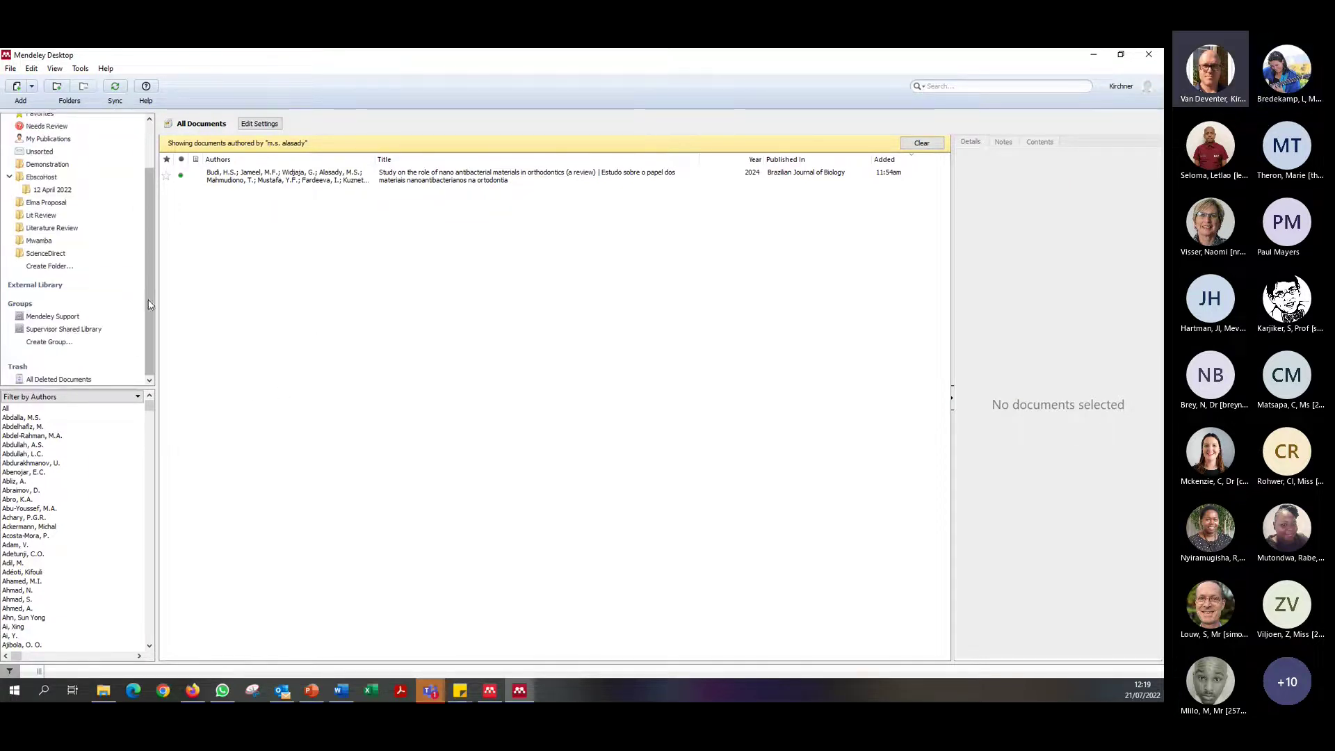
scroll(148, 278, up, 2)
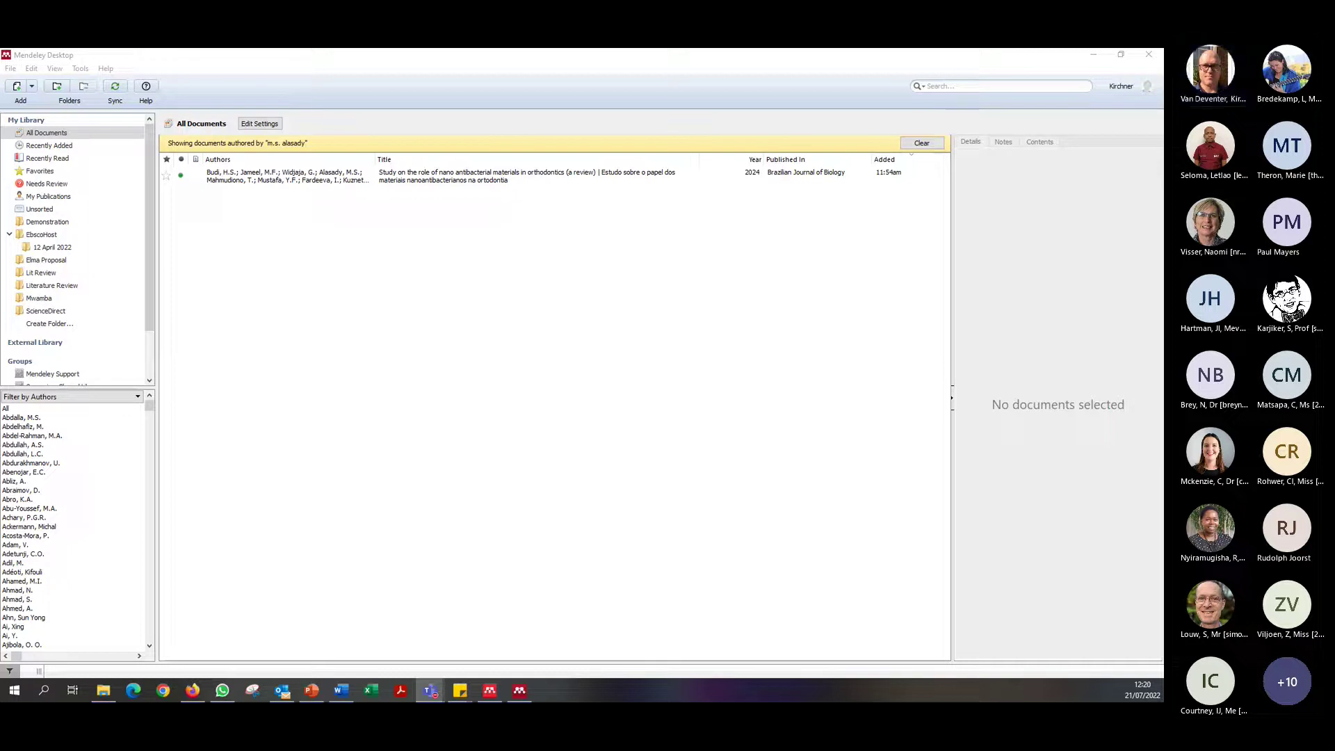
Switch to Word and change the Mendeley citation style of the document to Stellenbosch University - Harvard
click(342, 688)
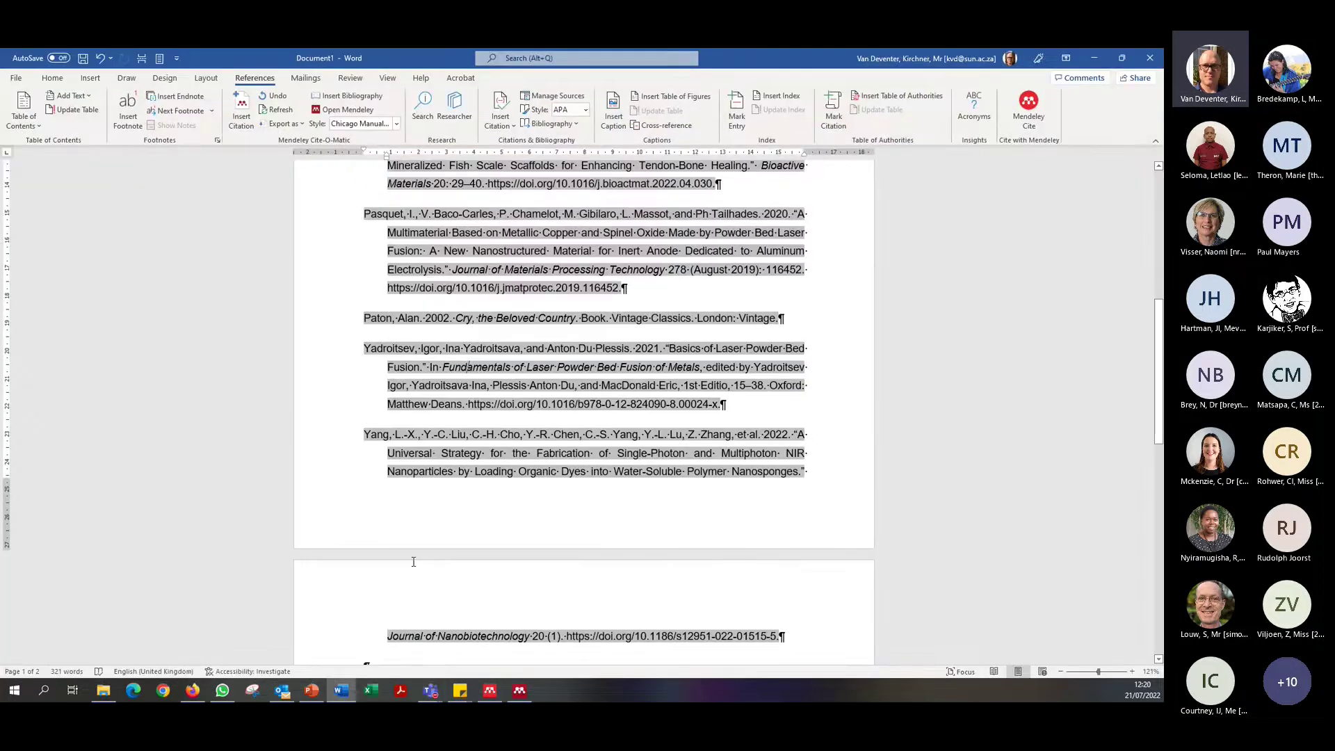
scroll(487, 543, down, 5)
scroll(487, 545, up, 4)
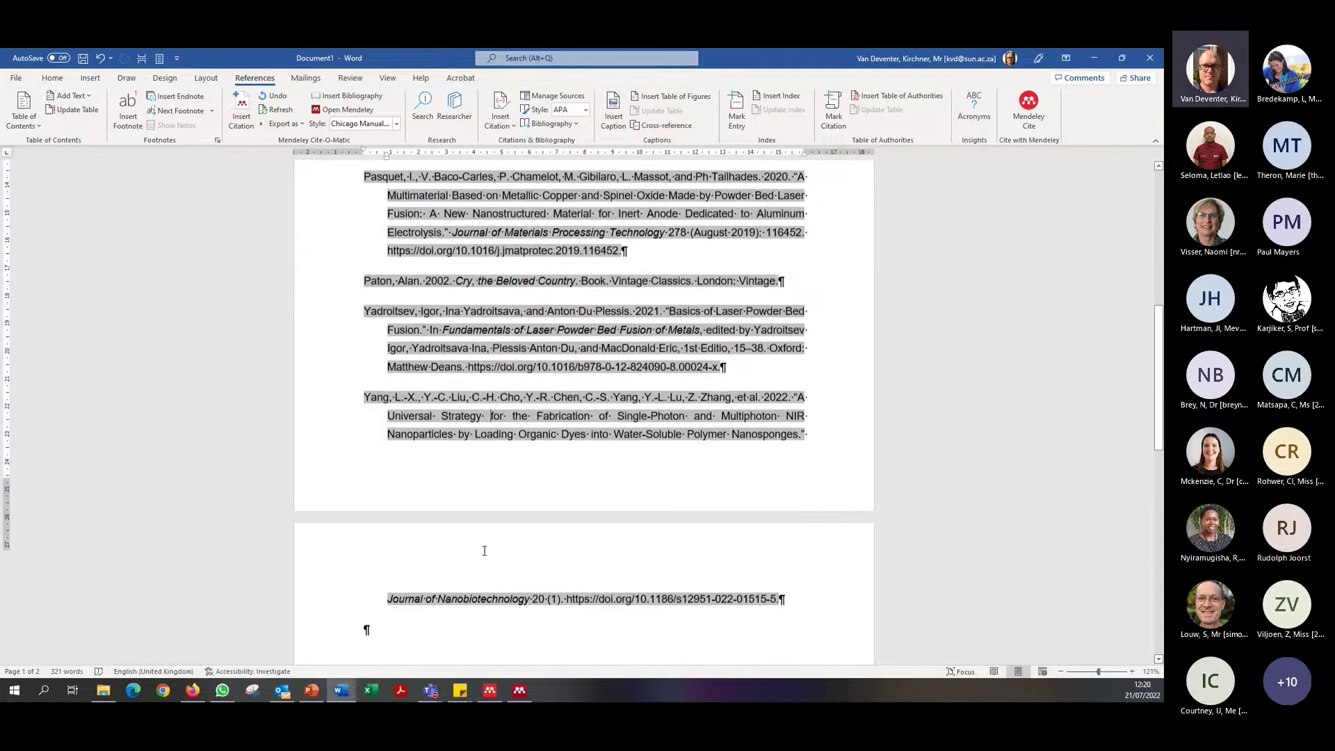
scroll(485, 551, up, 4)
click(396, 123)
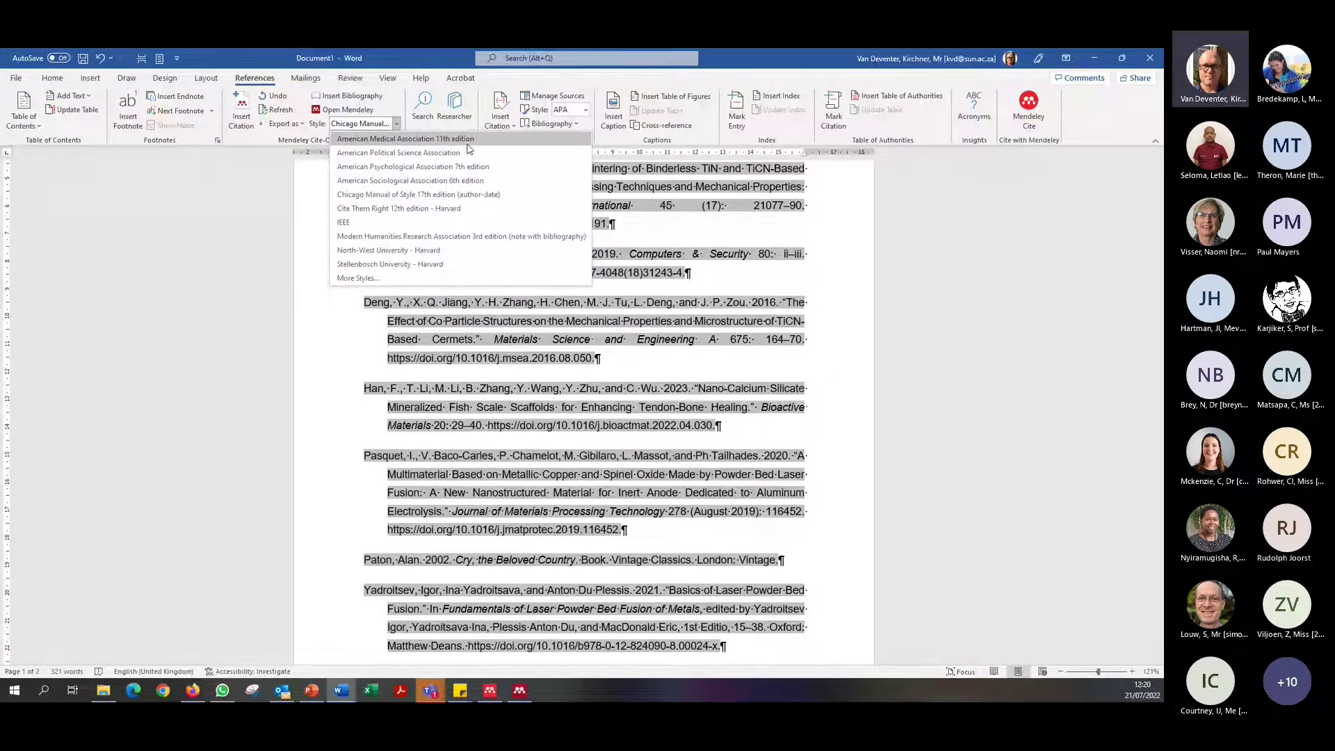
click(436, 267)
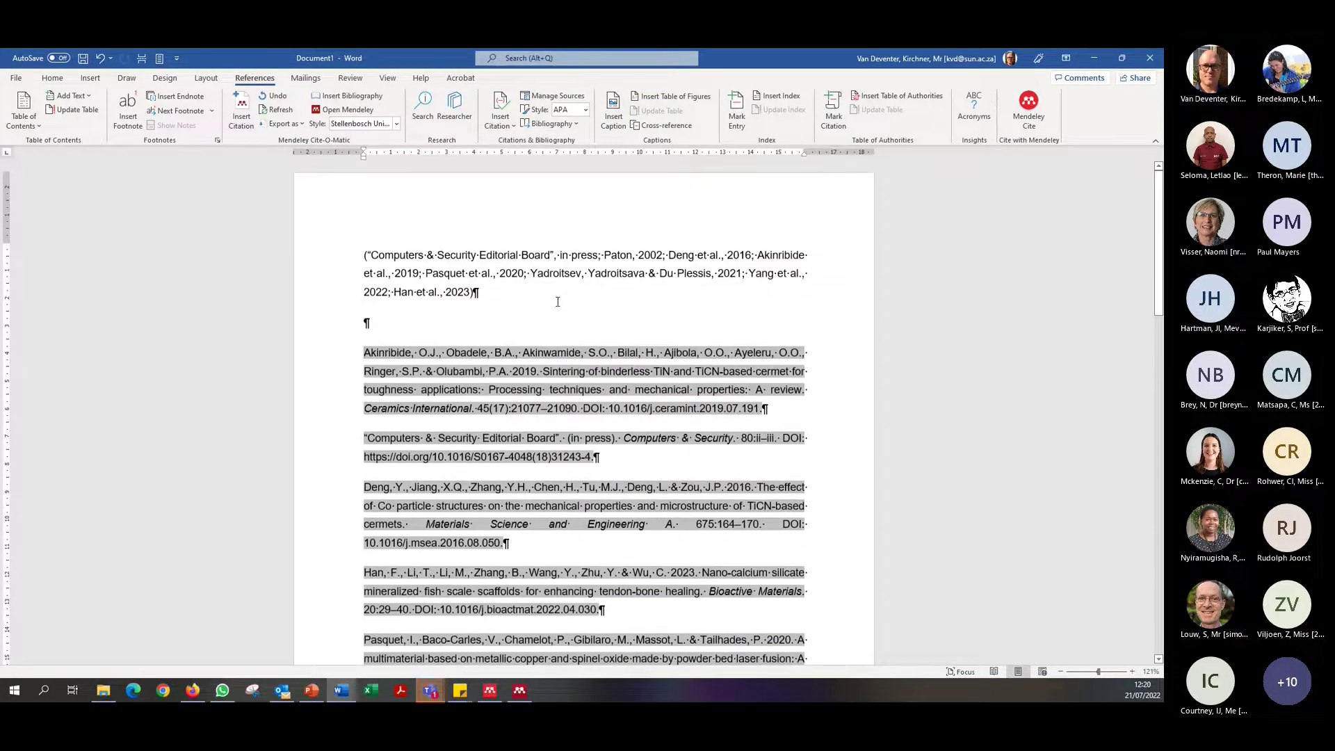
Examine the in-text citation and the bibliography as active Mendeley fields in the document
click(426, 325)
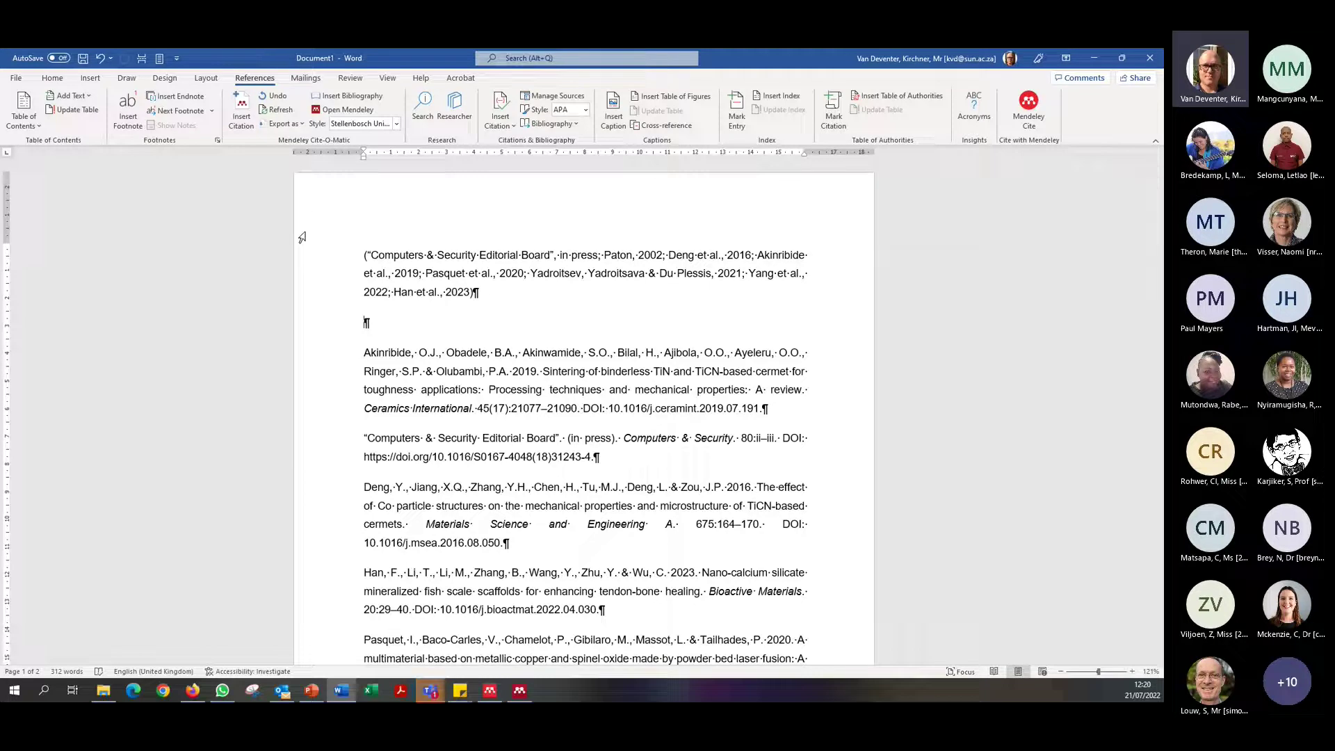
click(538, 371)
key(ctrl+shift+End)
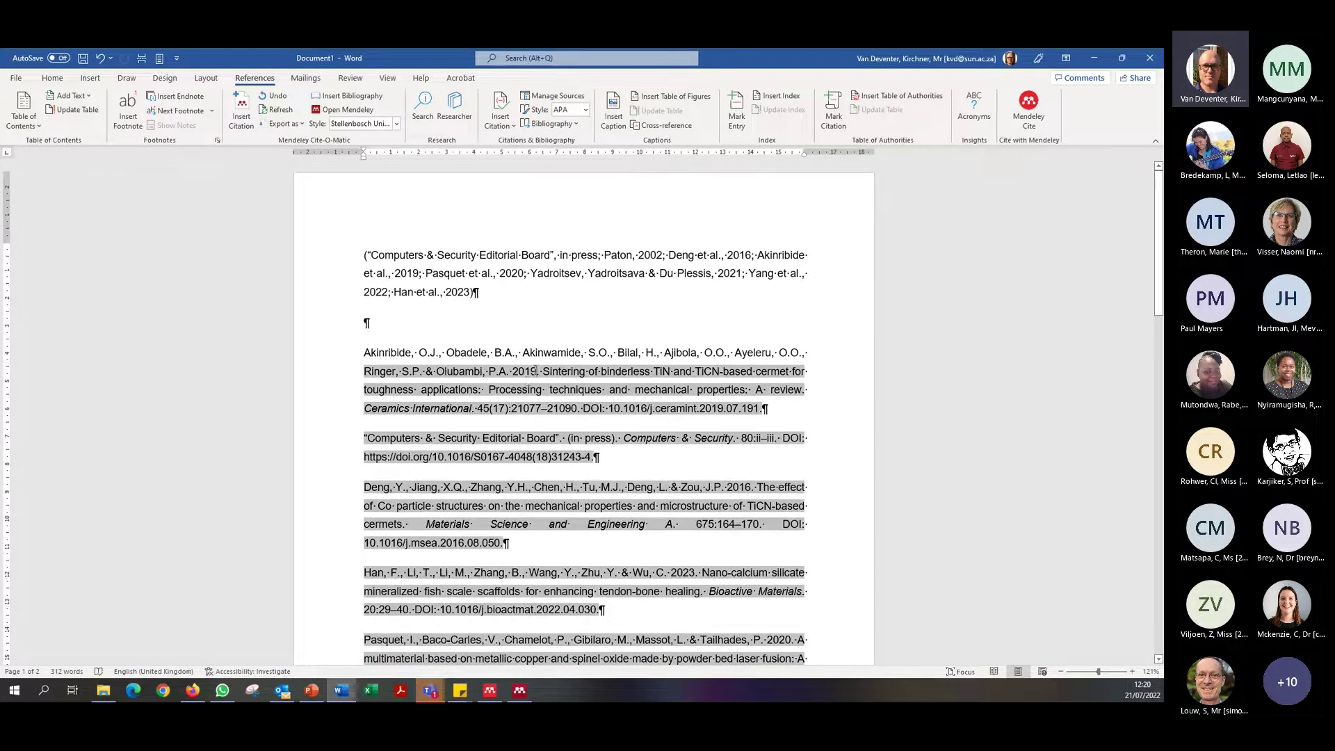
scroll(563, 436, down, 3)
scroll(563, 436, up, 3)
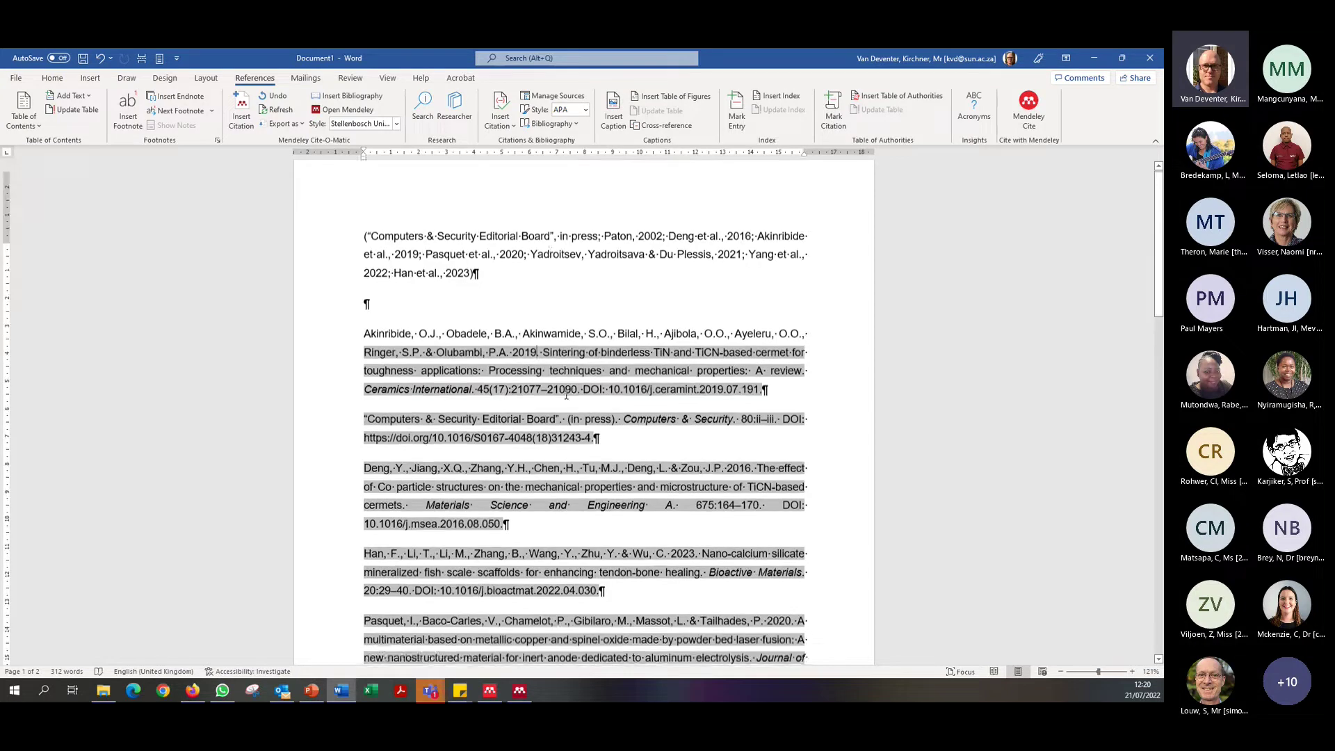
click(470, 274)
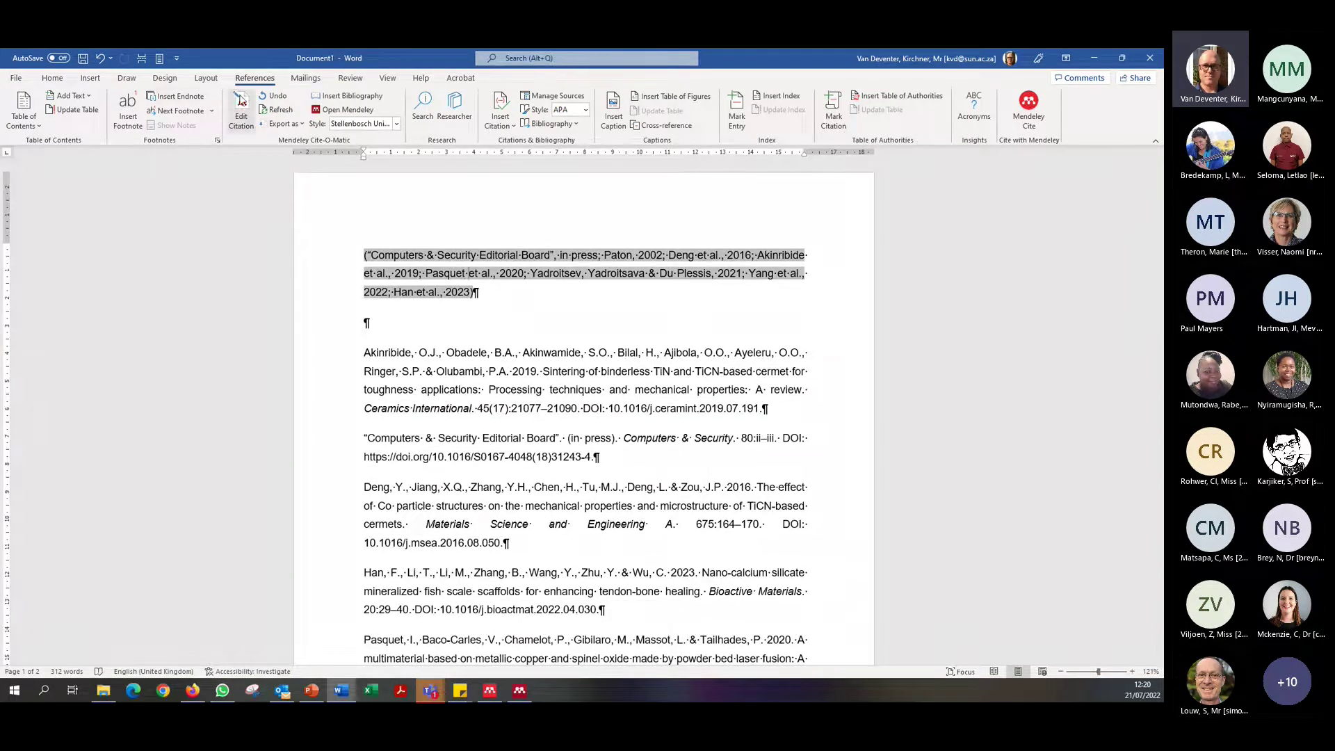
click(497, 298)
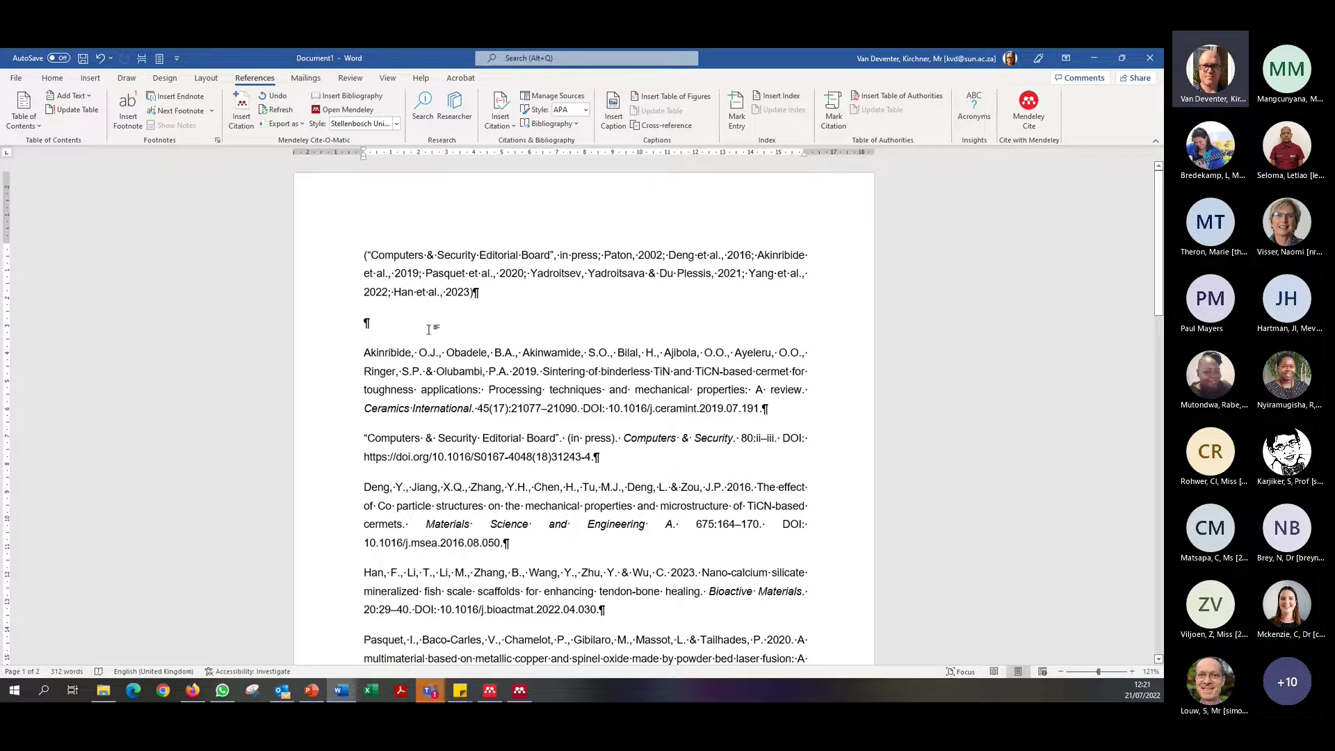
Start exporting the document without Mendeley fields, saving the current version as Mendeley Active in the Downloads folder
click(302, 123)
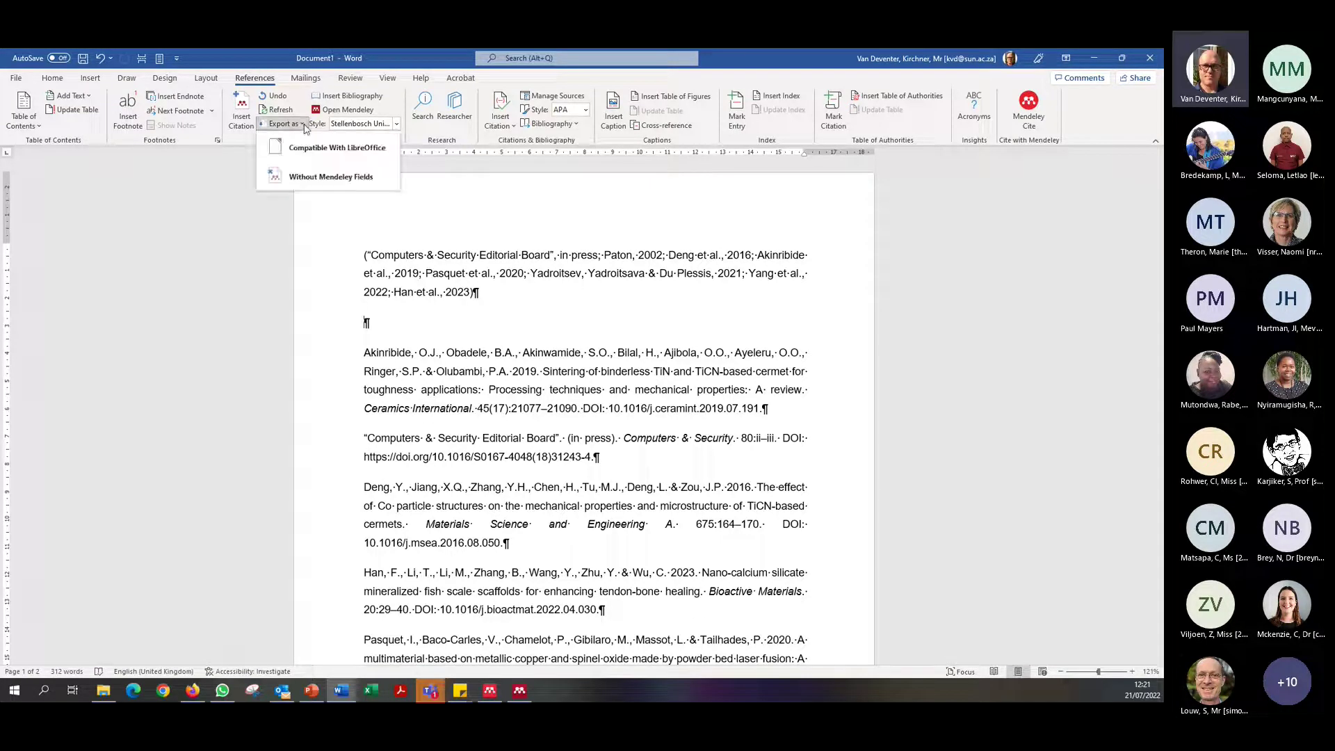
click(315, 179)
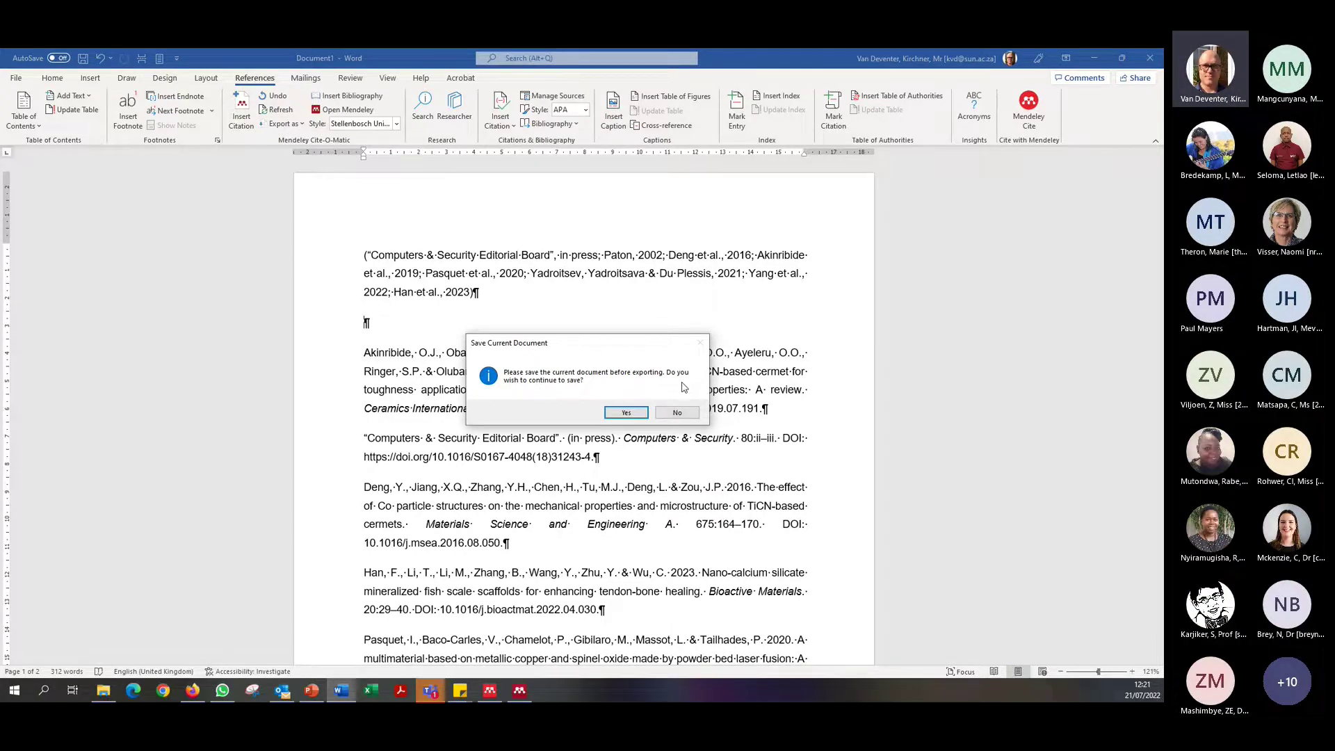
click(626, 413)
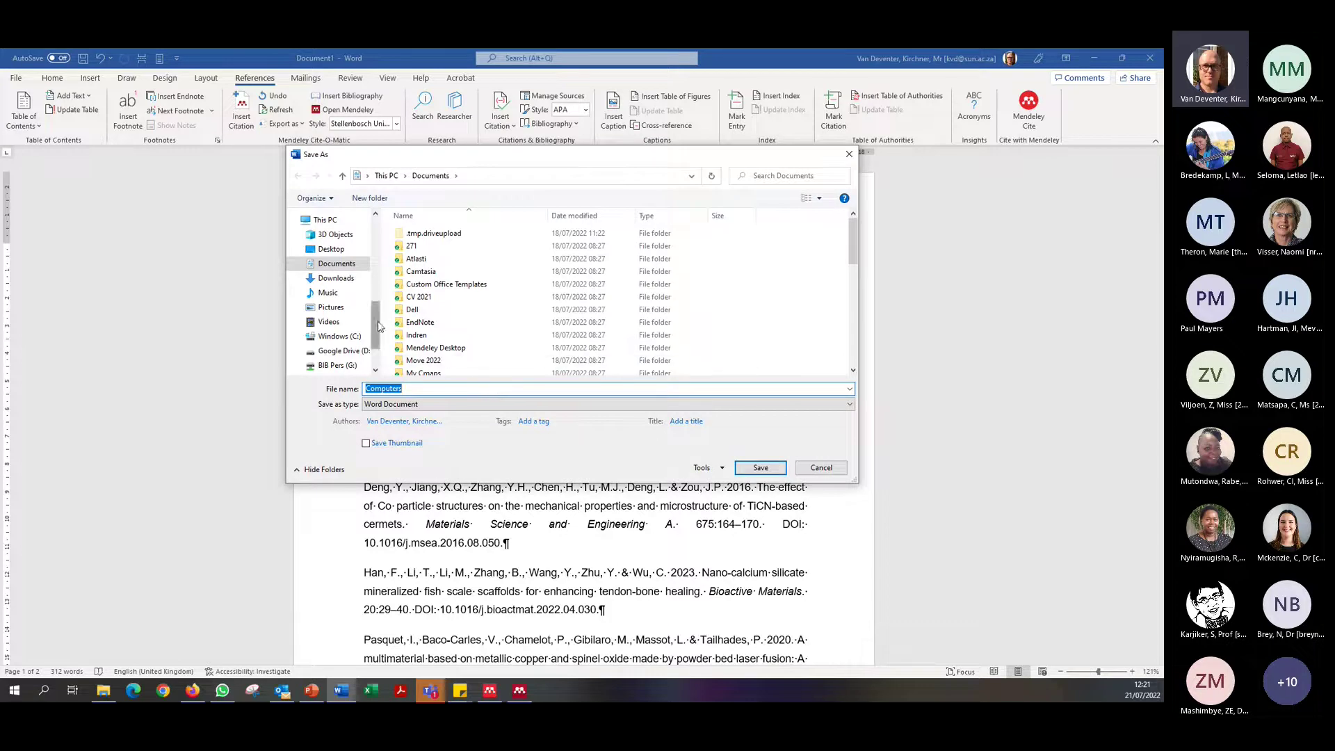
click(337, 279)
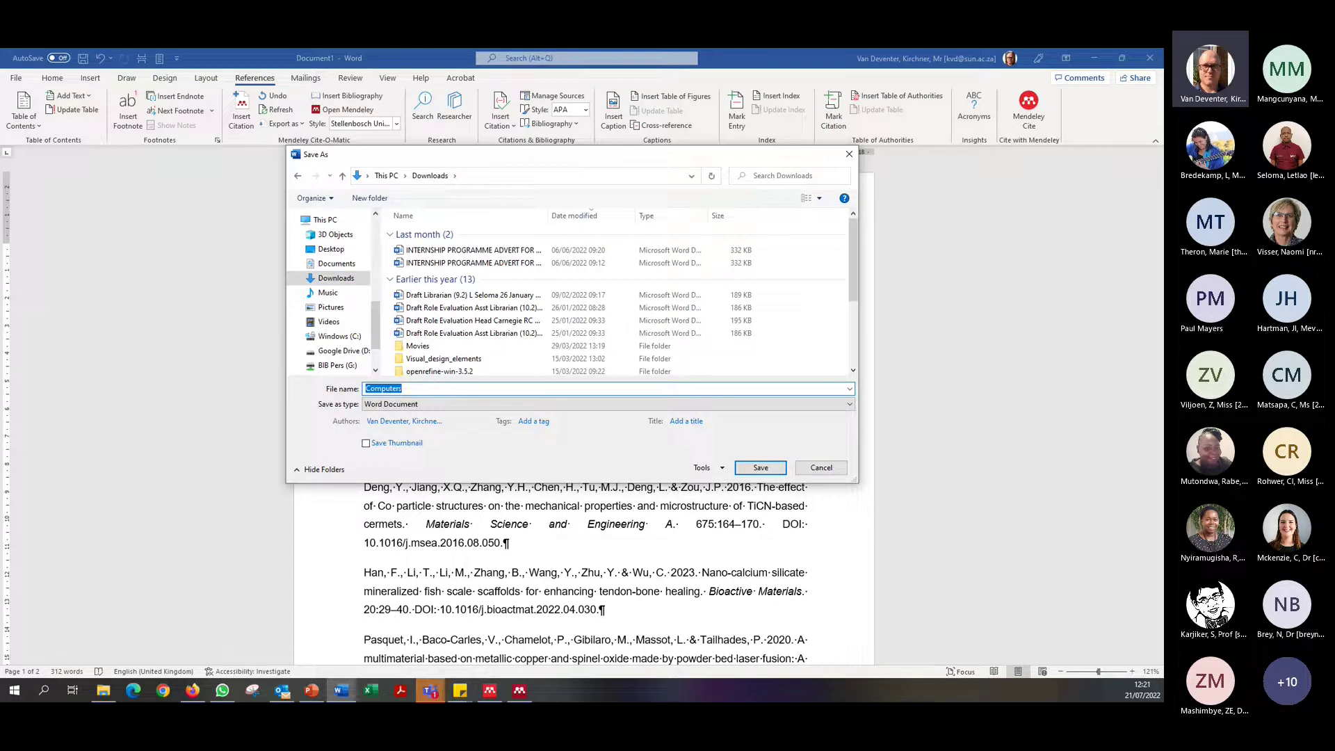
text(Mendeley )
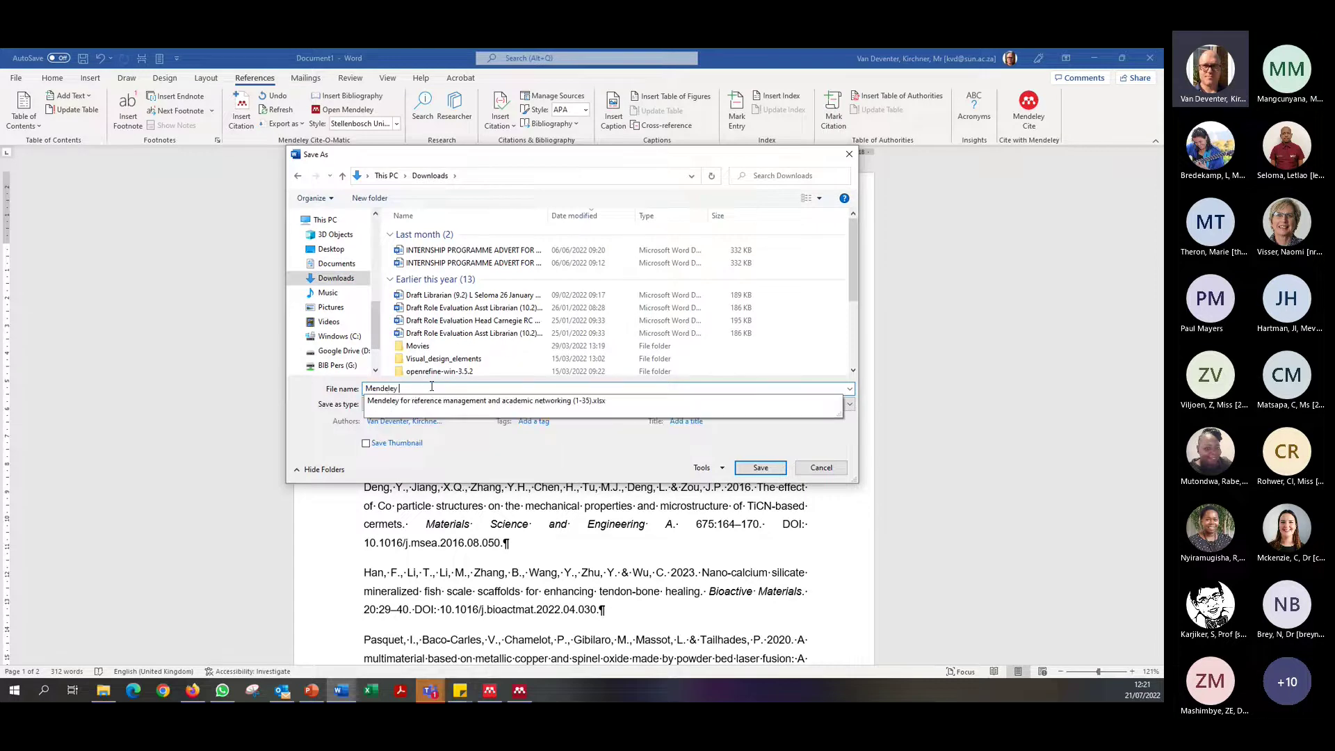
text(Active)
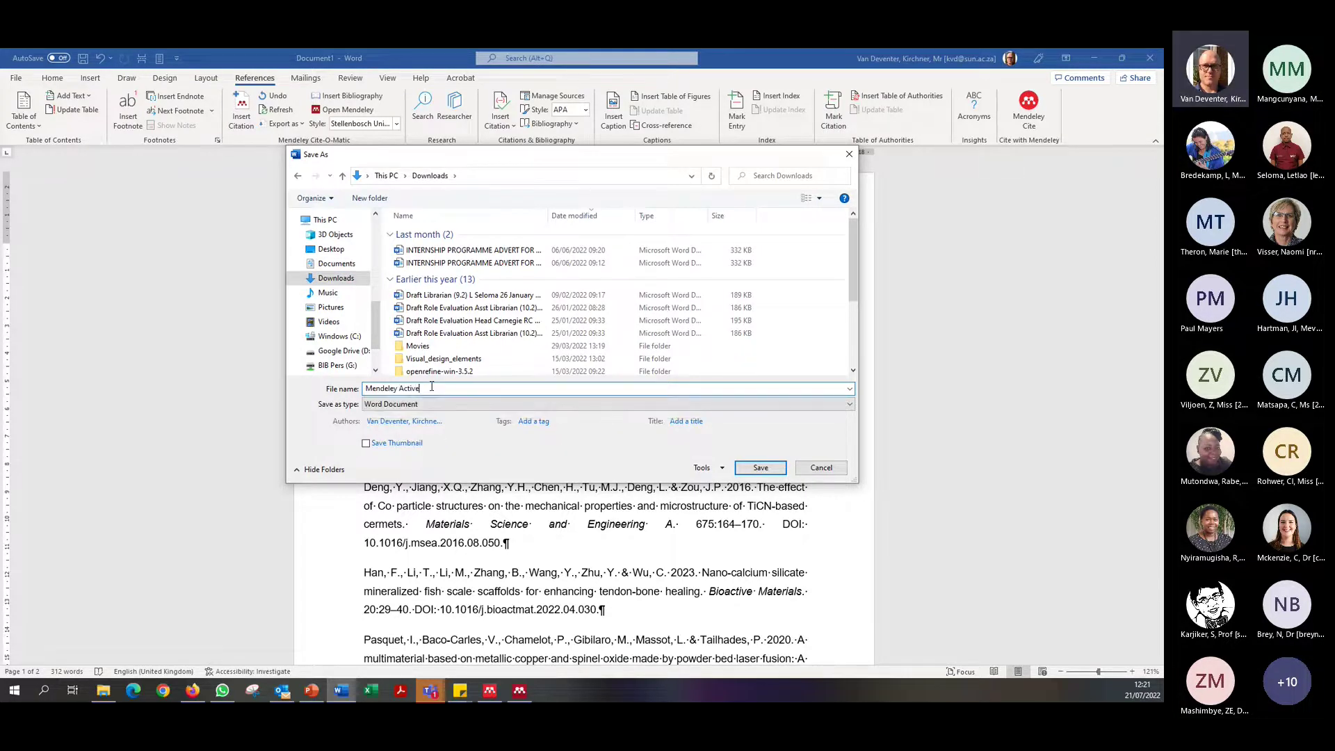
click(760, 467)
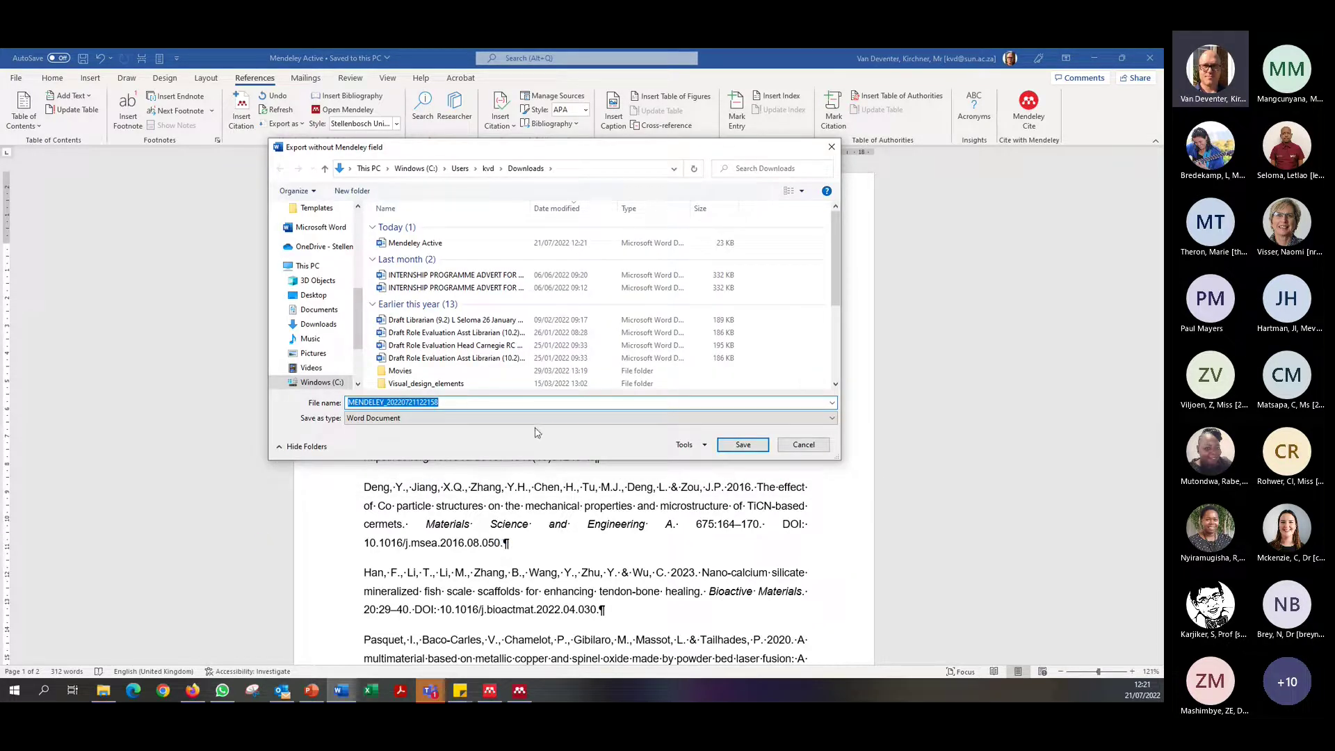
Save the exported copy without Mendeley fields as Mendeley Inactive in the Downloads folder
text(Mendeley)
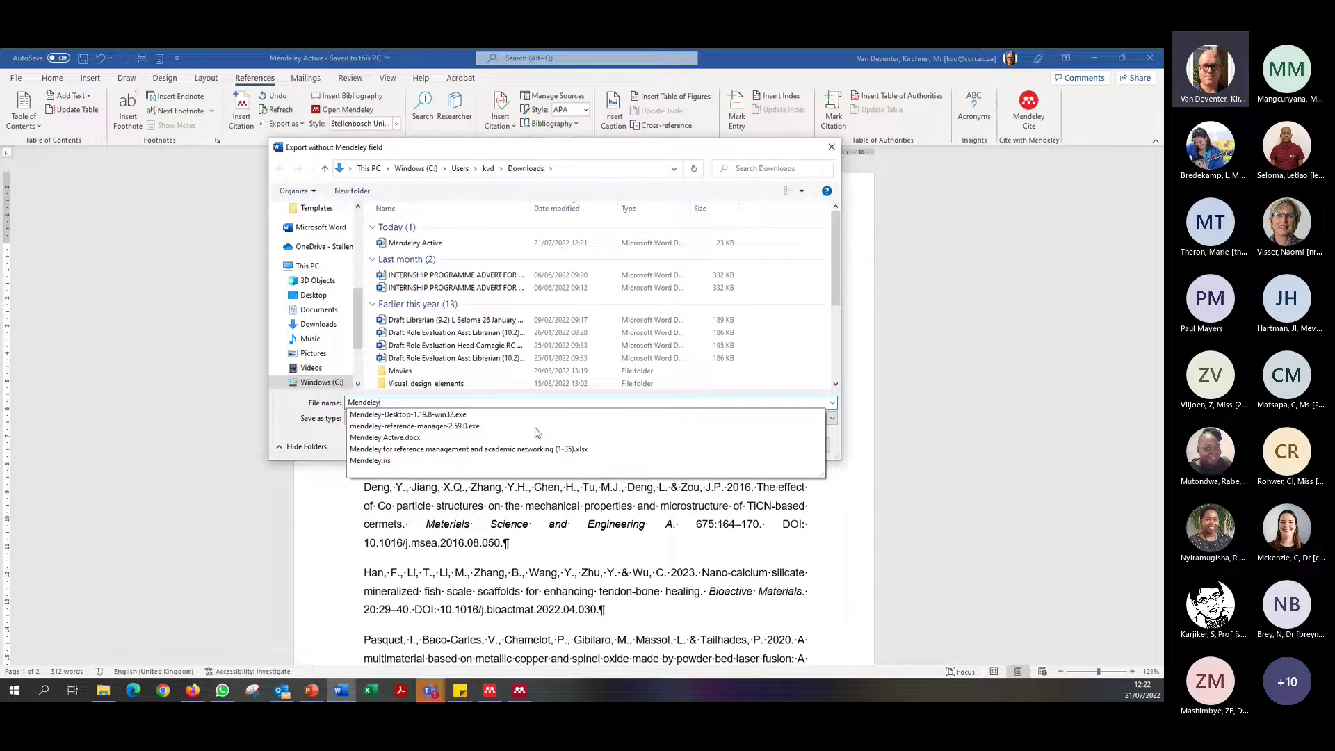
text( Inactive)
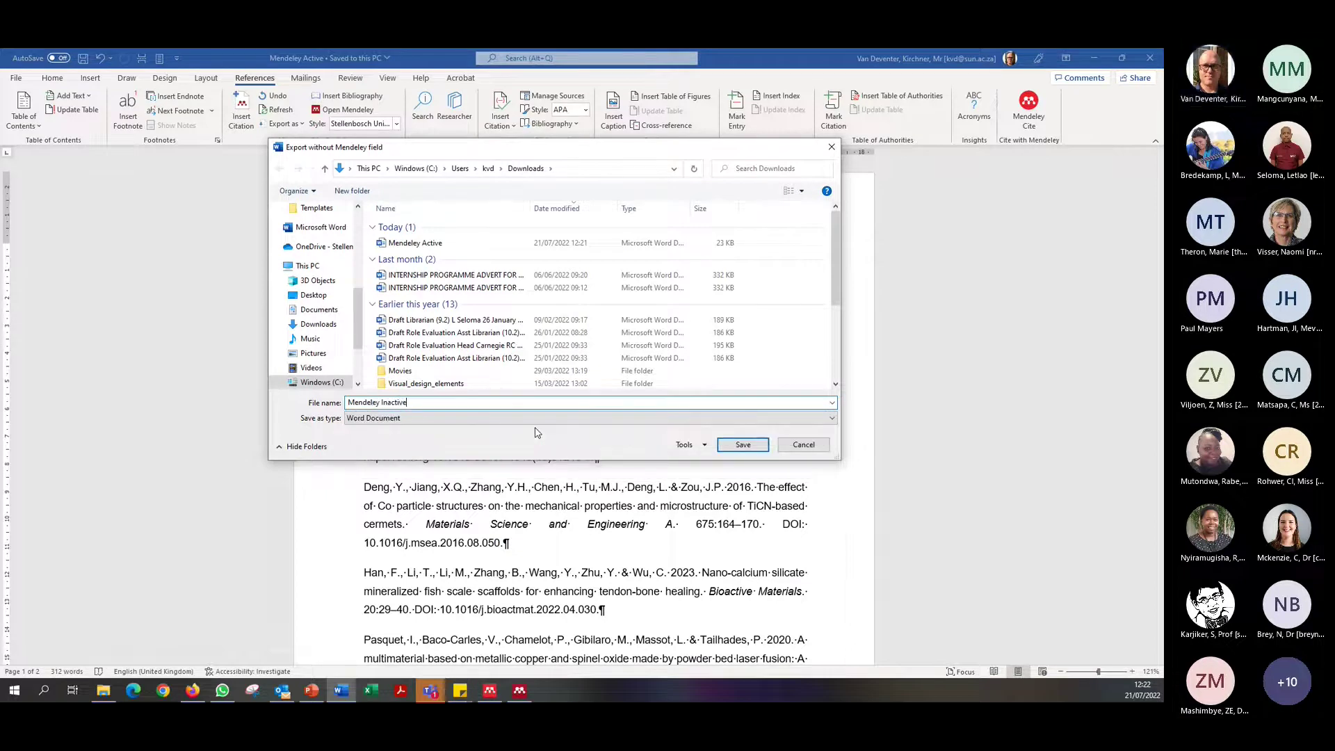
key(Return)
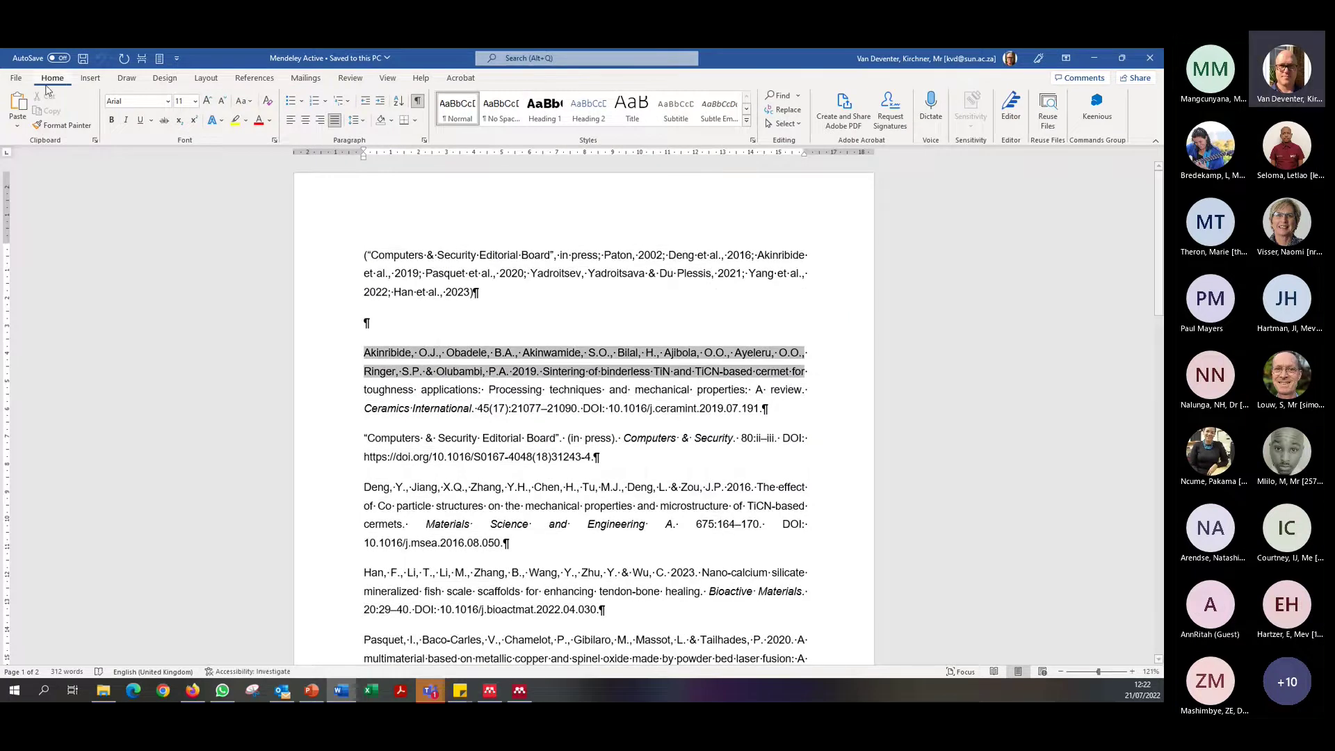
Open the recent document Mendeley Inactive and examine whether its bibliography still contains Mendeley fields
click(23, 77)
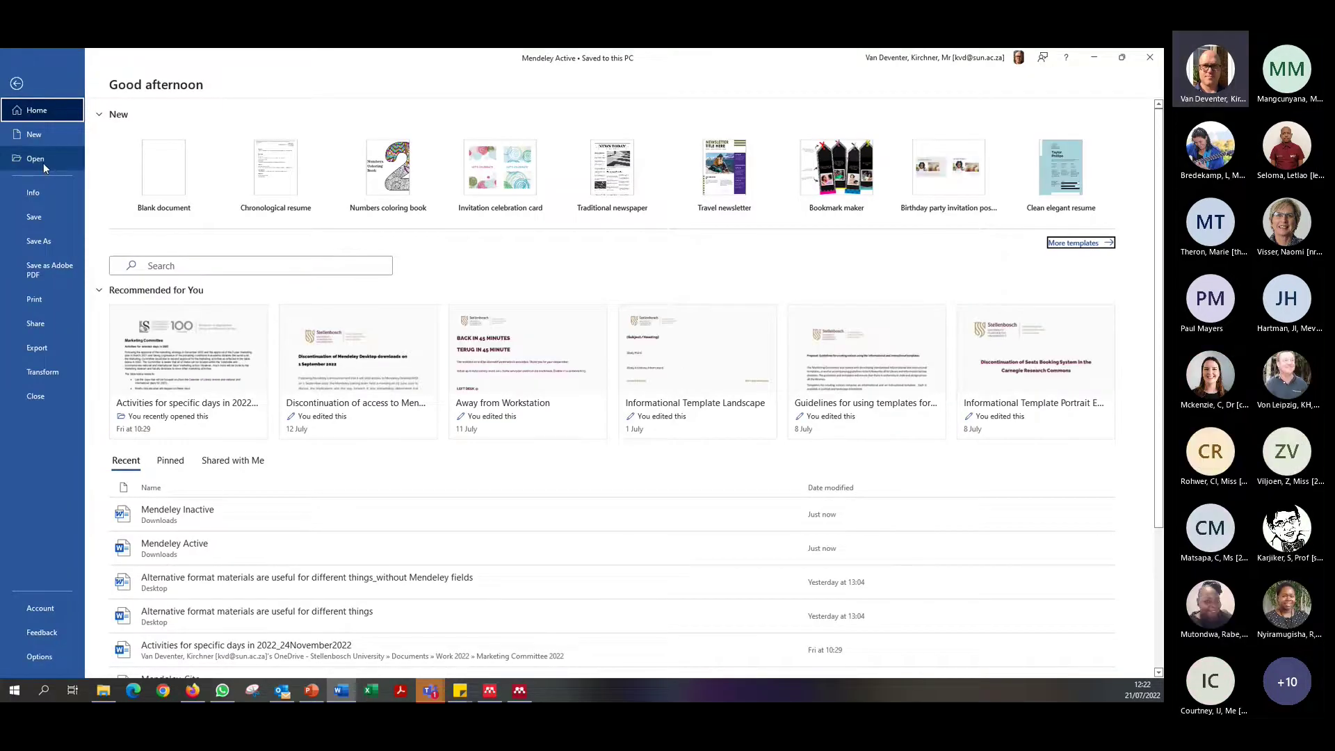
click(258, 514)
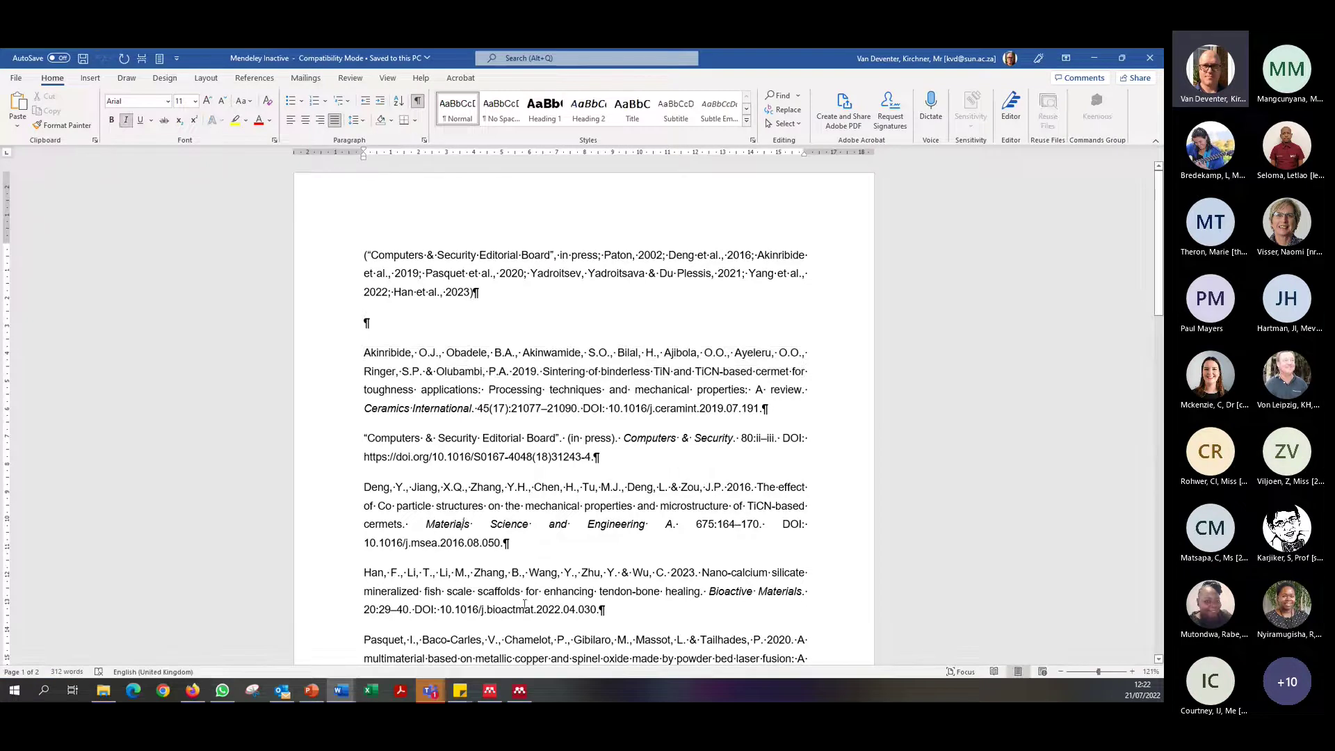
scroll(468, 465, down, 3)
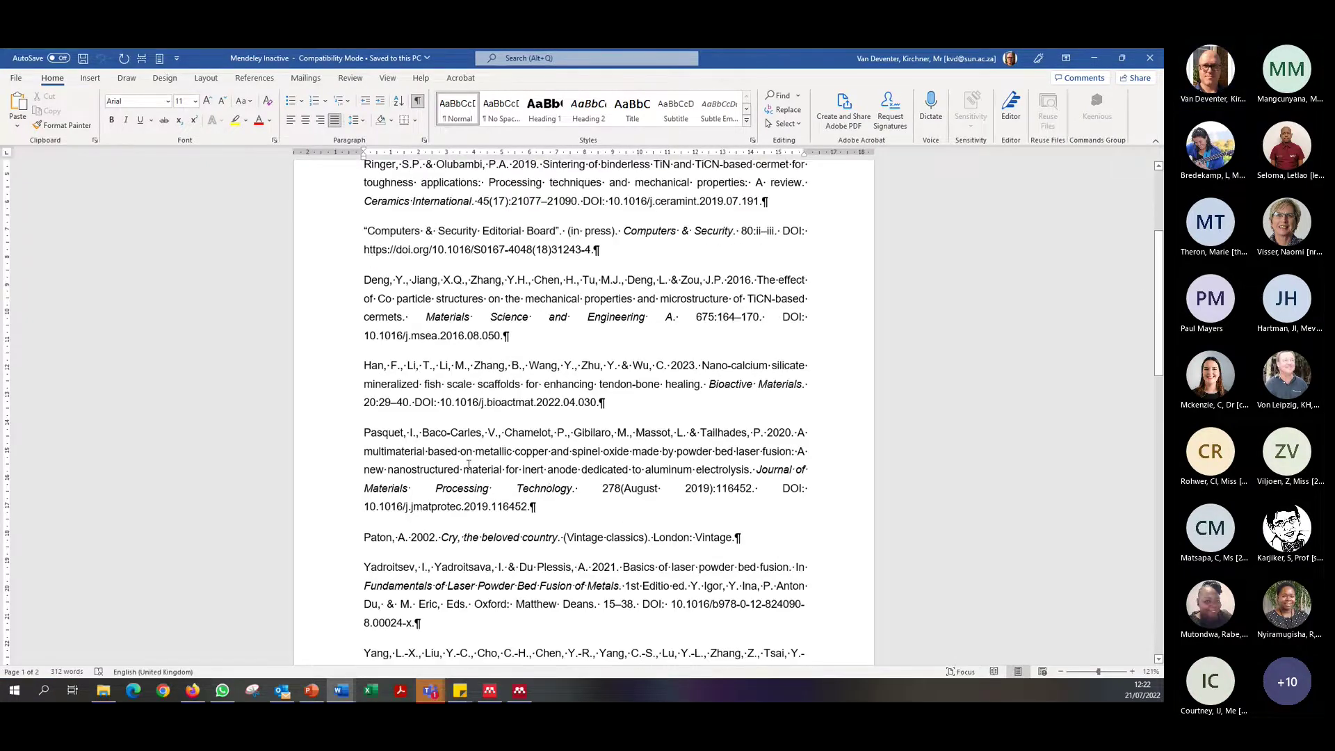
click(526, 585)
scroll(527, 559, down, 4)
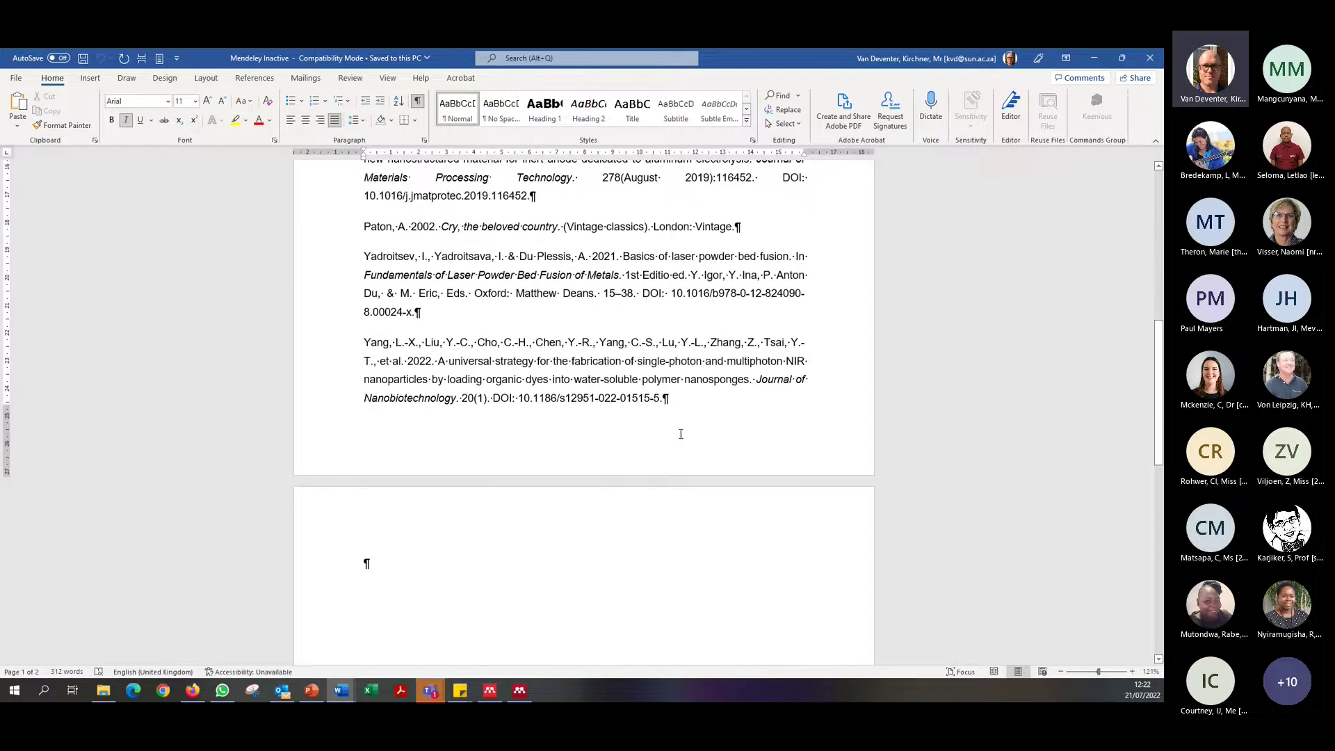
scroll(681, 452, up, 1)
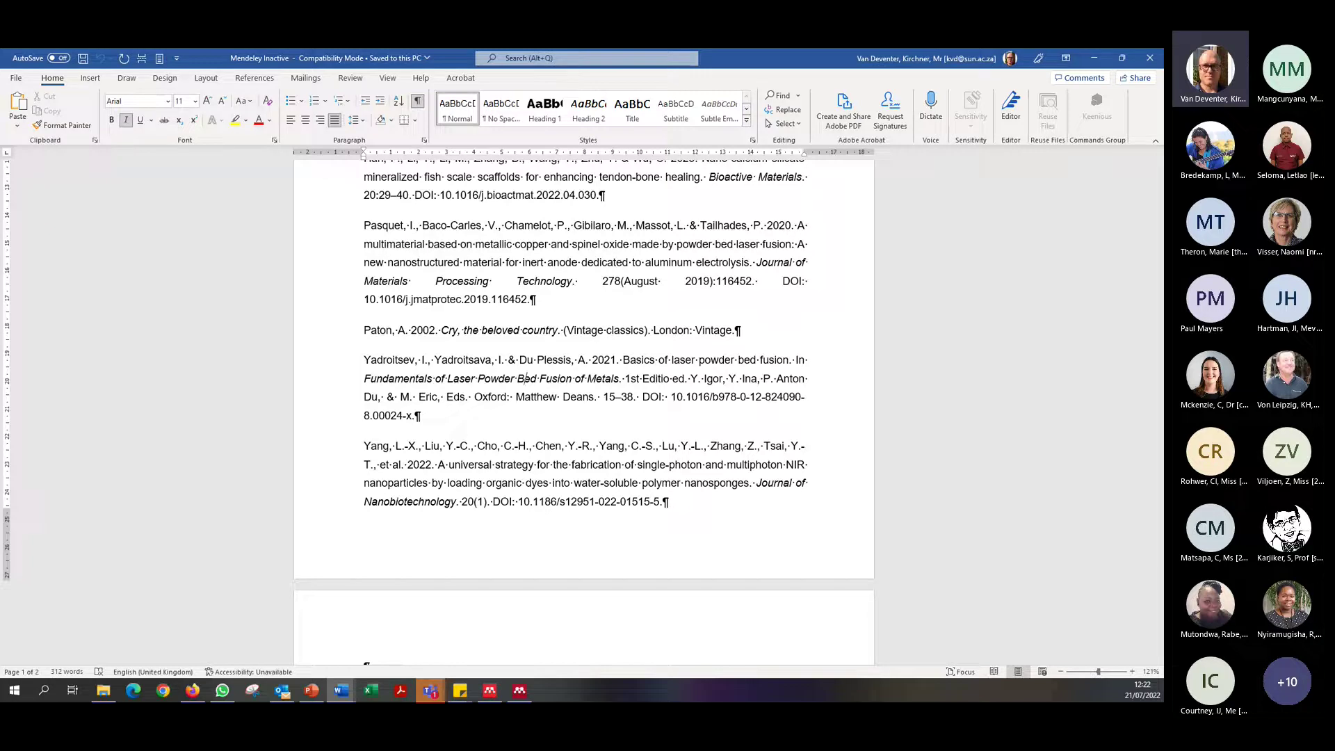
Left-align all bibliography entries in the Mendeley Inactive document and review the resulting layout
click(677, 505)
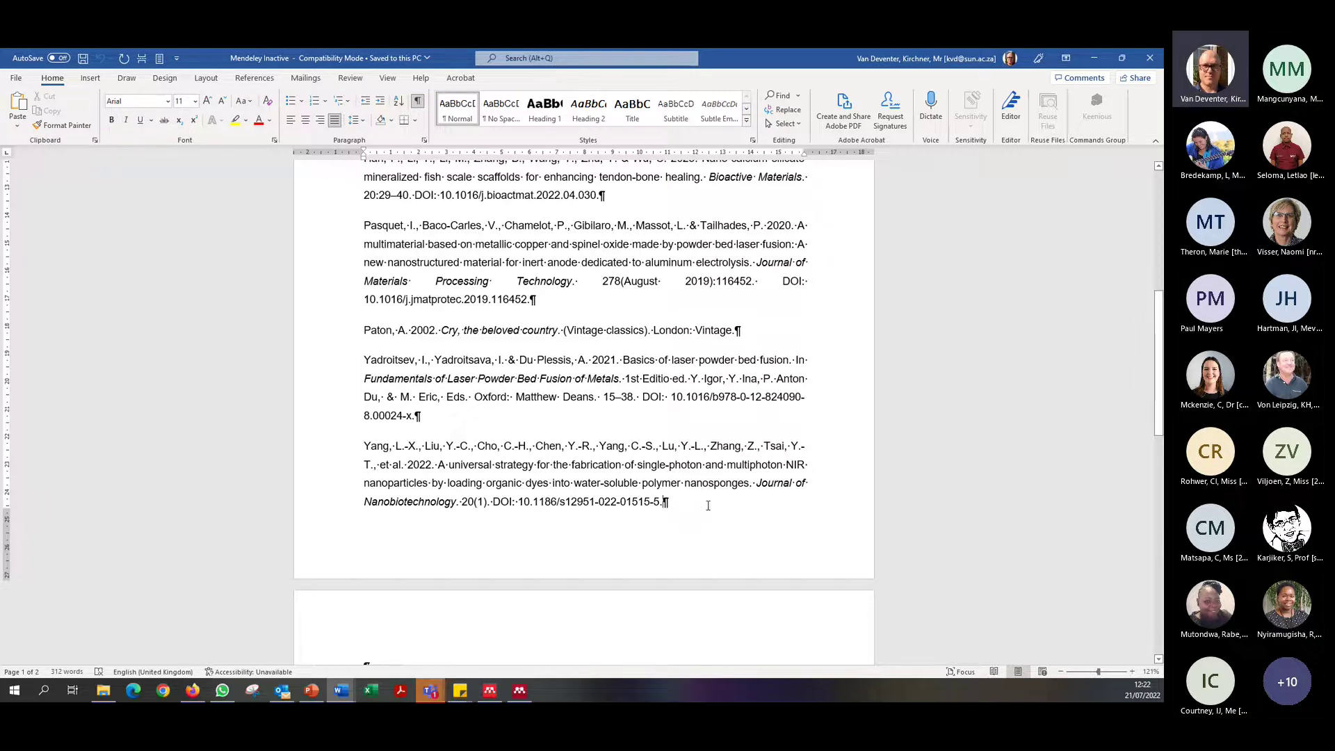
scroll(708, 506, up, 7)
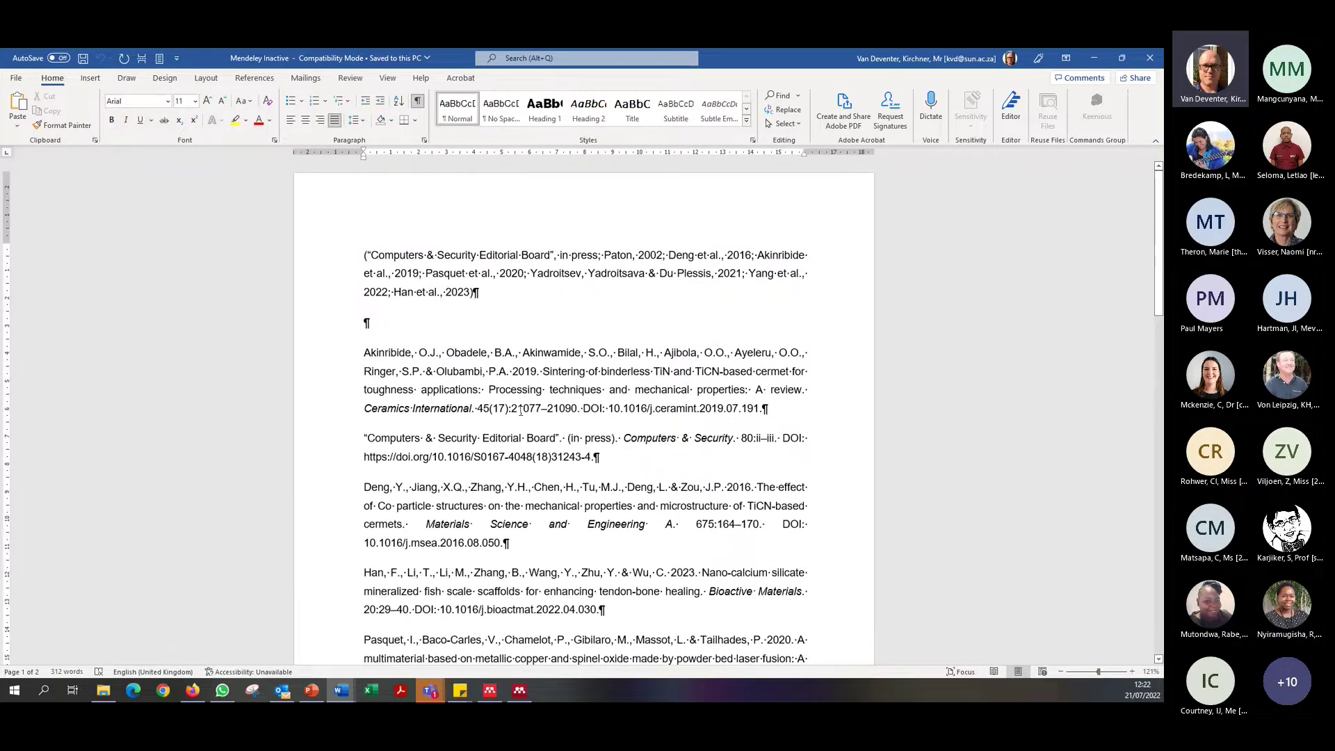
scroll(521, 411, down, 10)
scroll(670, 480, up, 3)
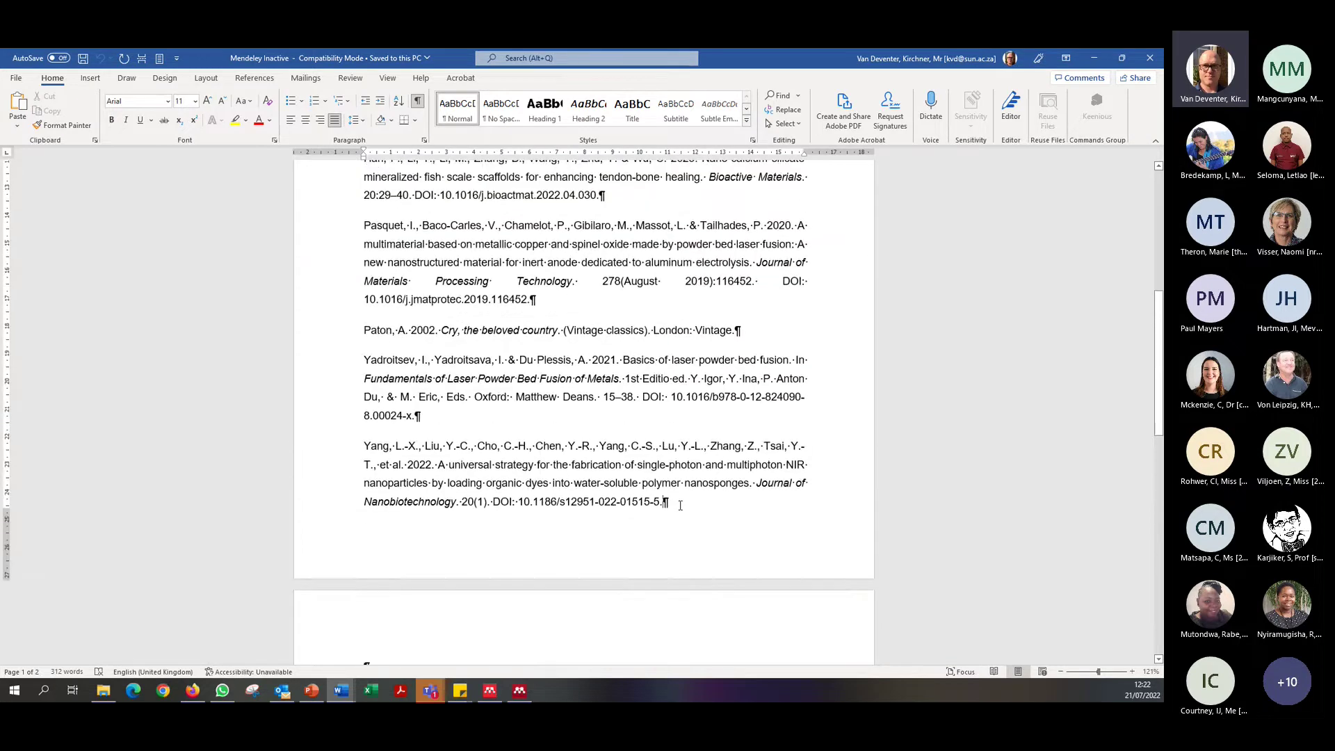
drag(680, 505, 363, 351)
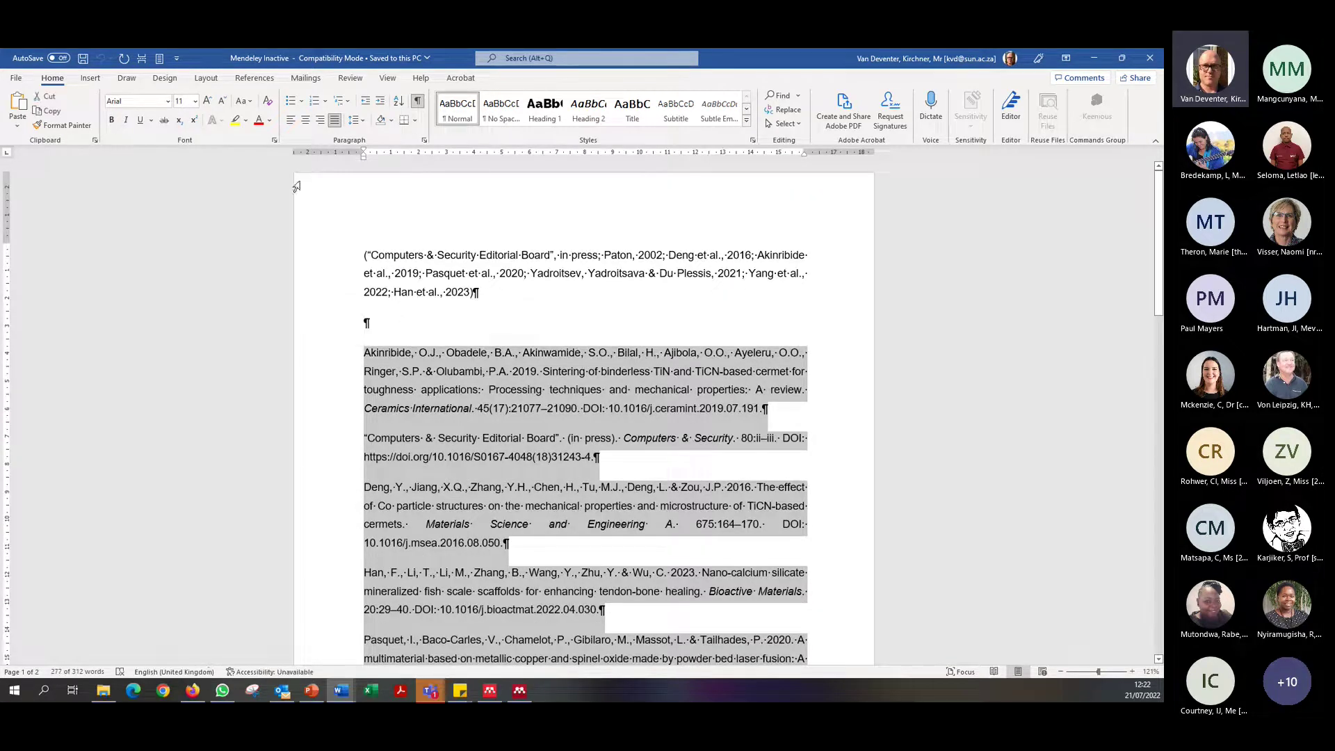
click(291, 119)
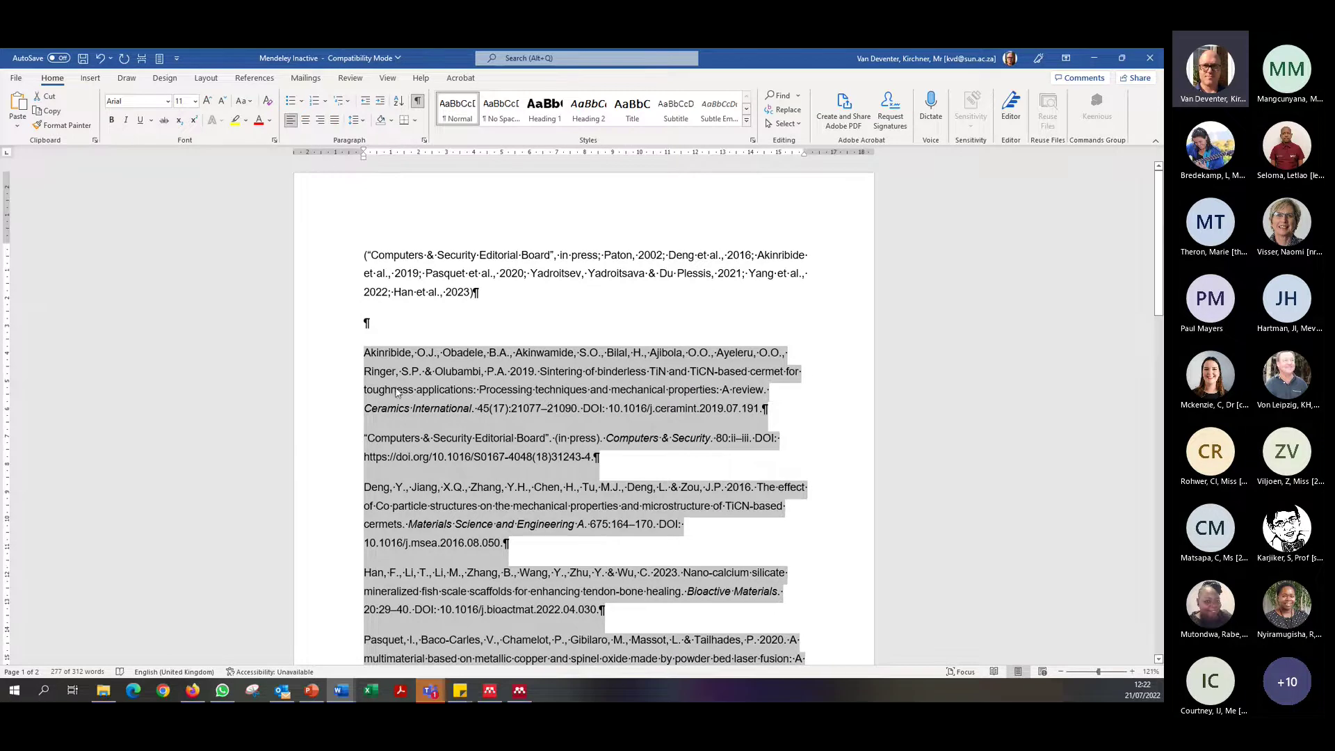
click(478, 408)
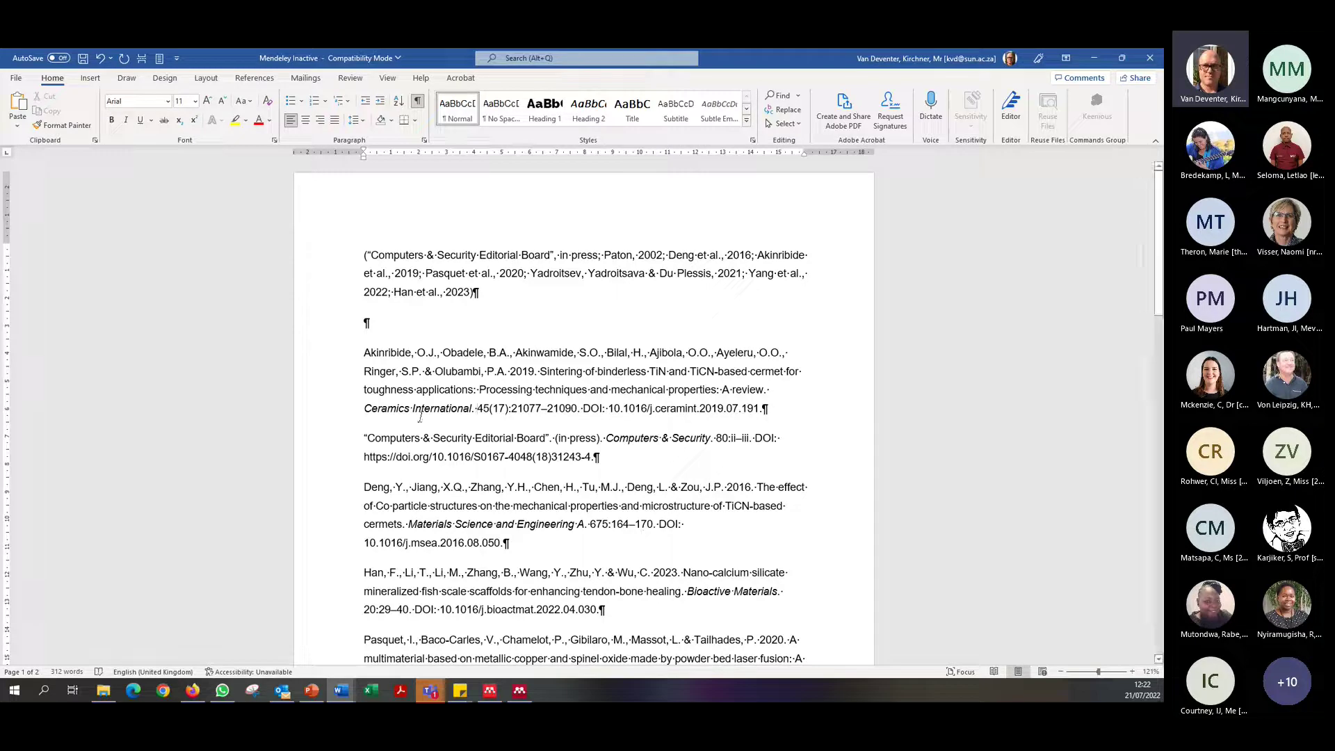
scroll(543, 431, down, 9)
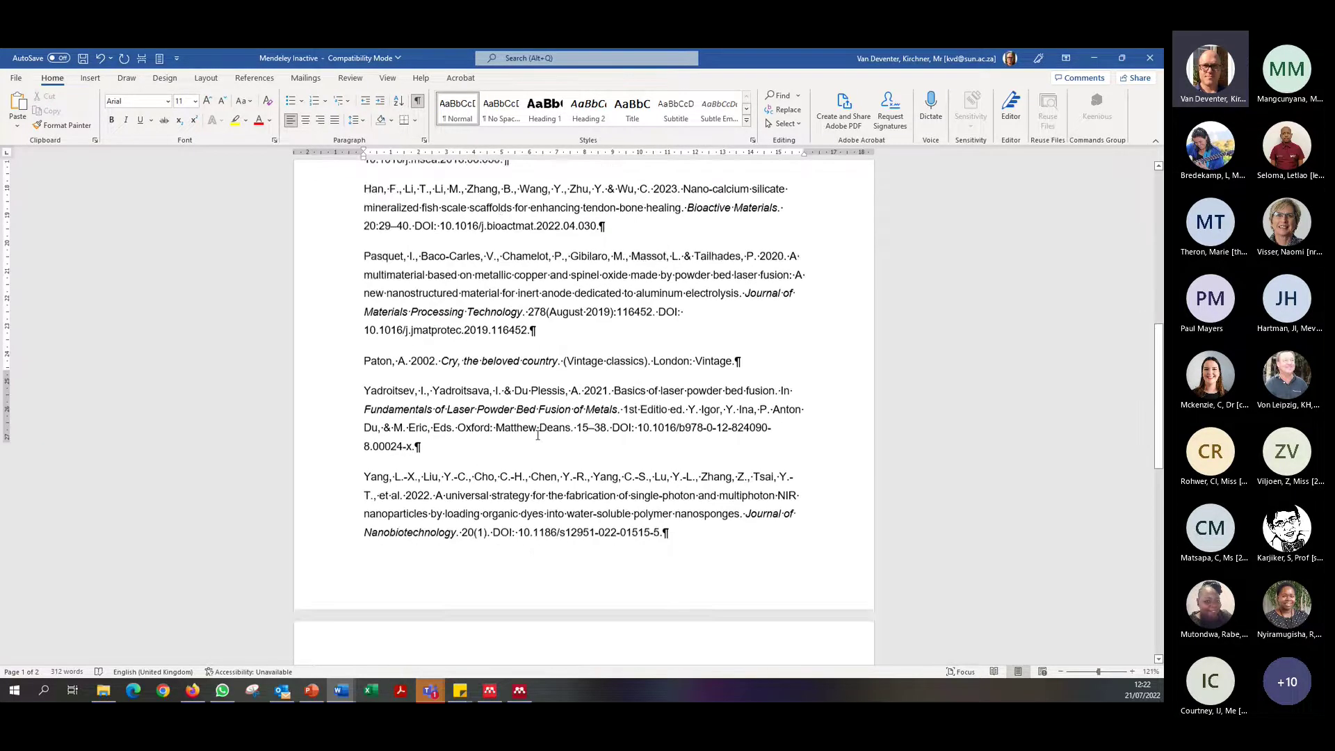
scroll(543, 431, up, 3)
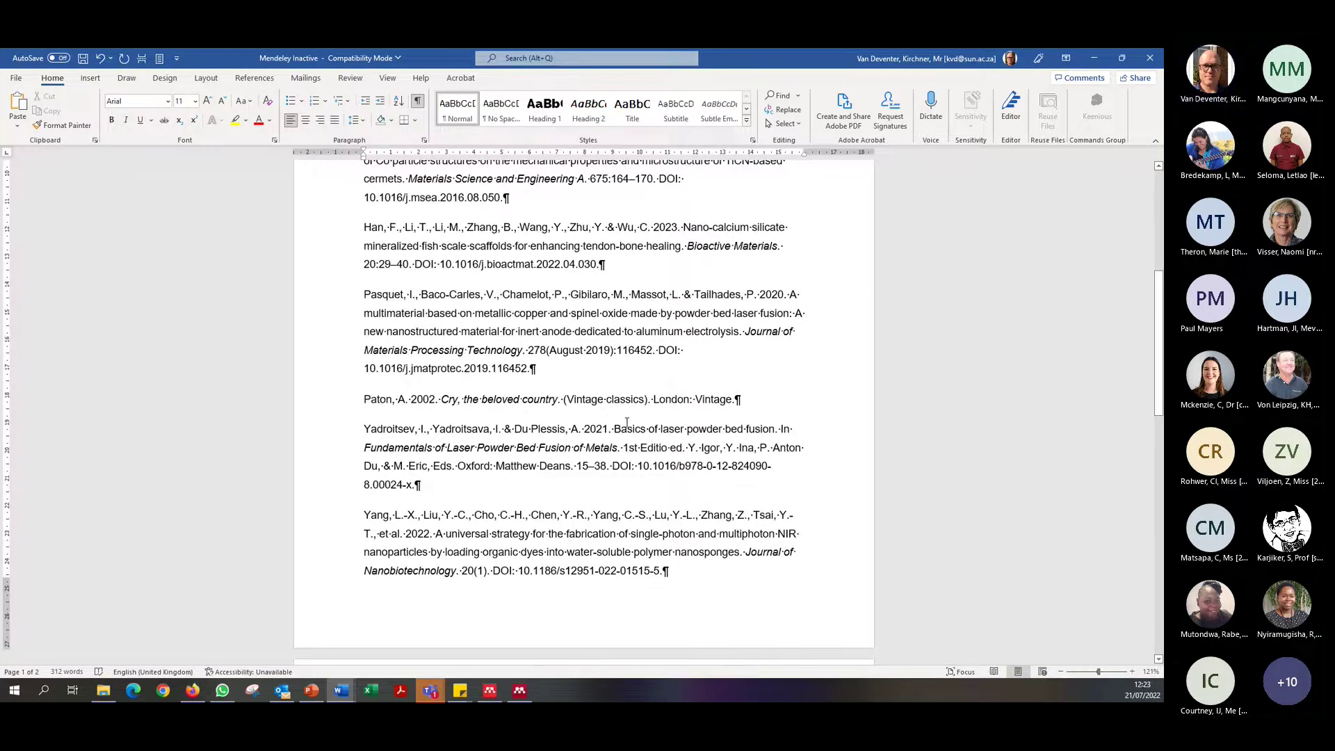
scroll(626, 422, up, 5)
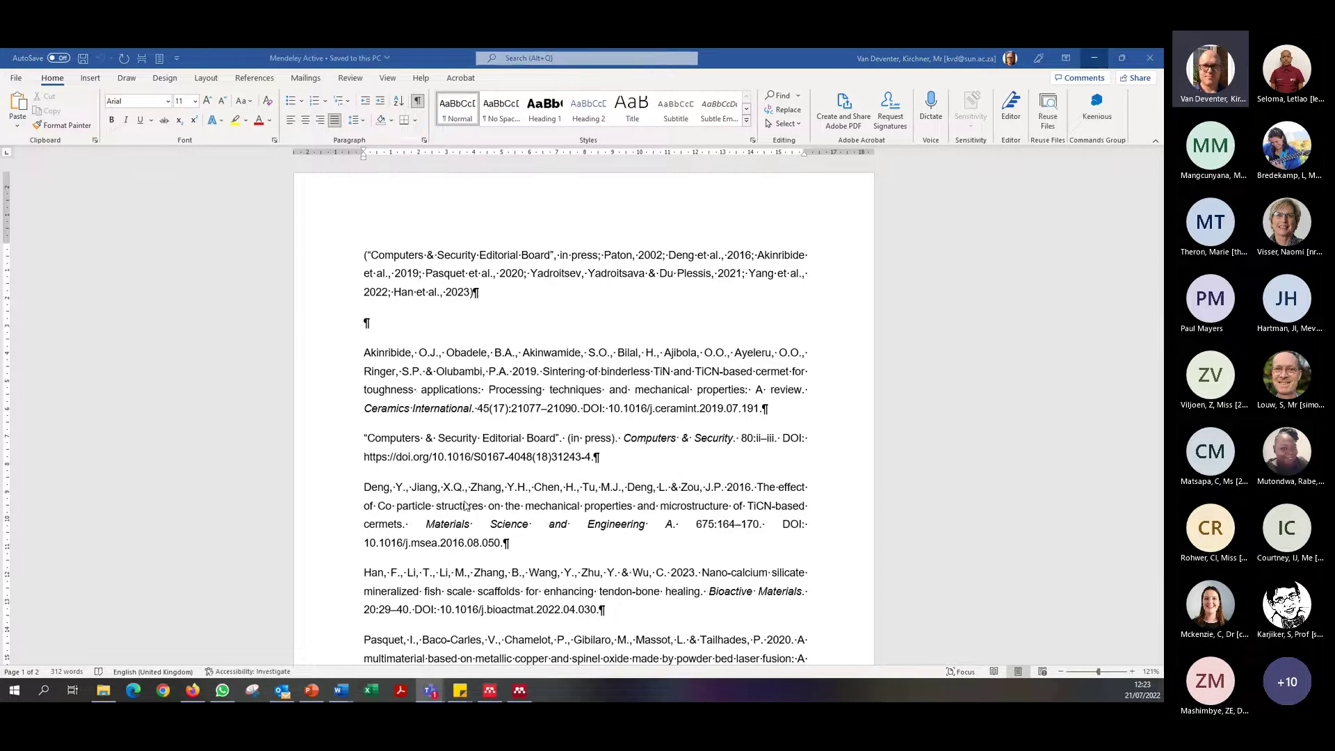
Switch to Mendeley Desktop and clear the author filter from All Documents
click(1097, 57)
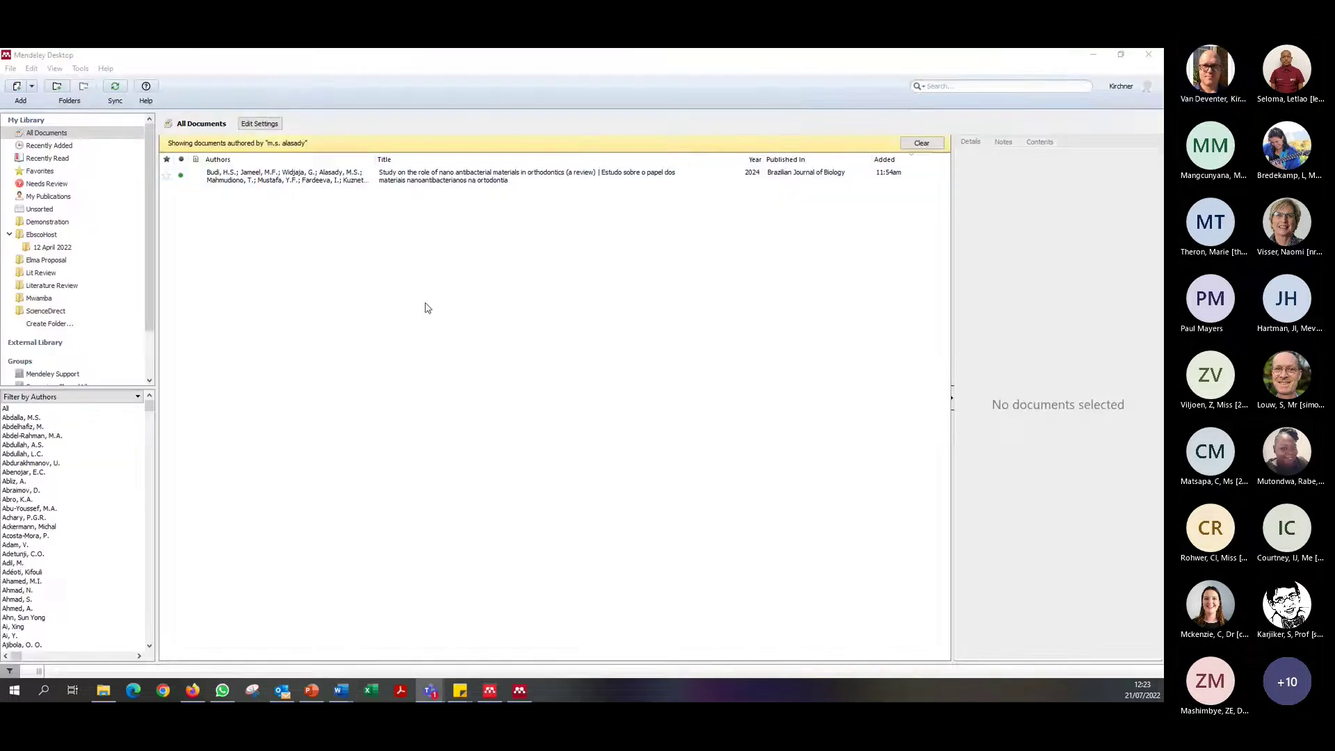
click(921, 143)
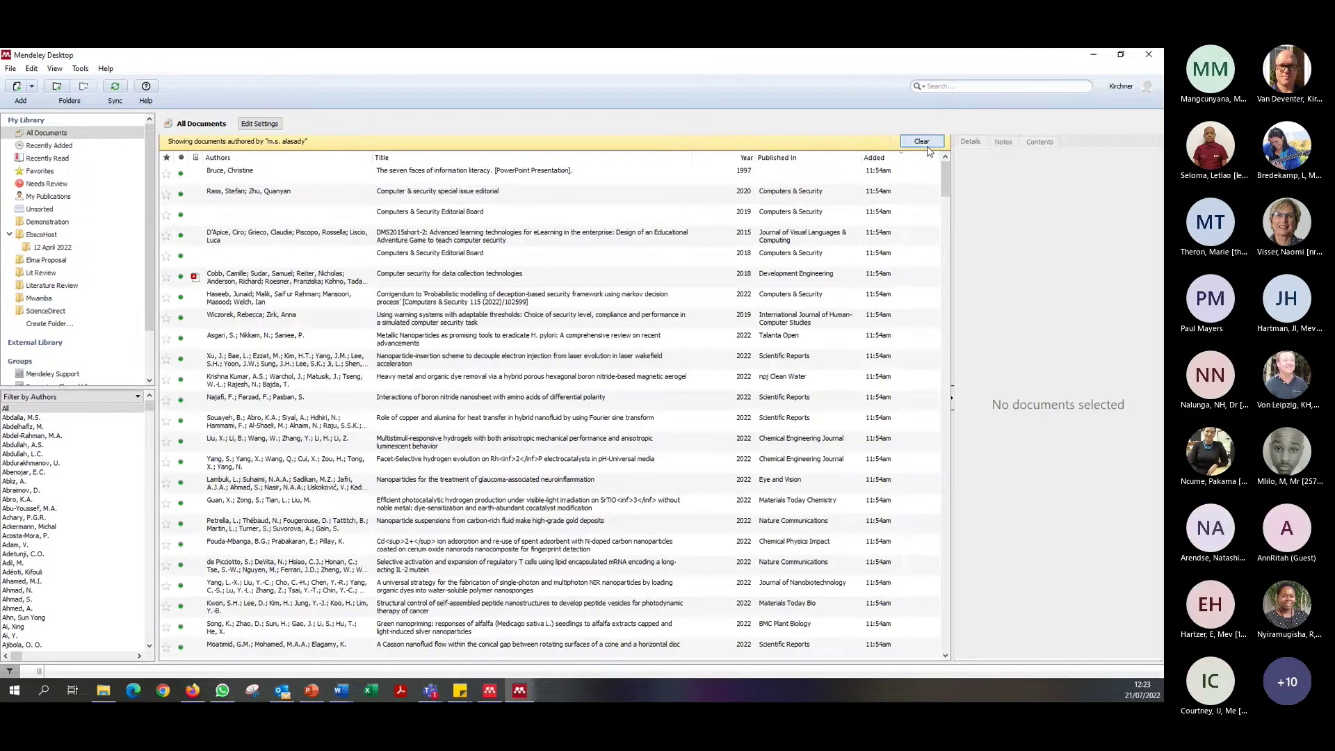
Search the additional citation styles for stellenbosch, inspect the Stellenbosch University - Harvard entry, and close the Citation Styles dialog
click(56, 68)
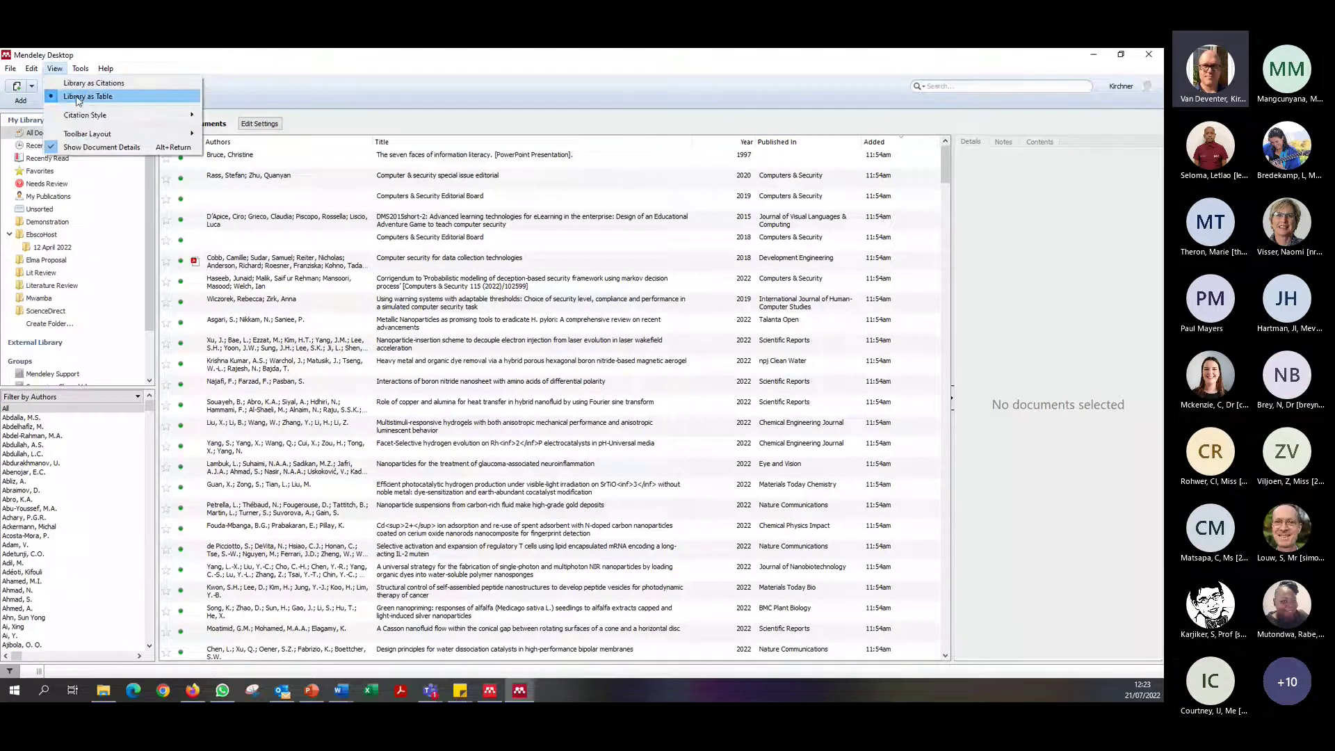
mouse_move(94, 121)
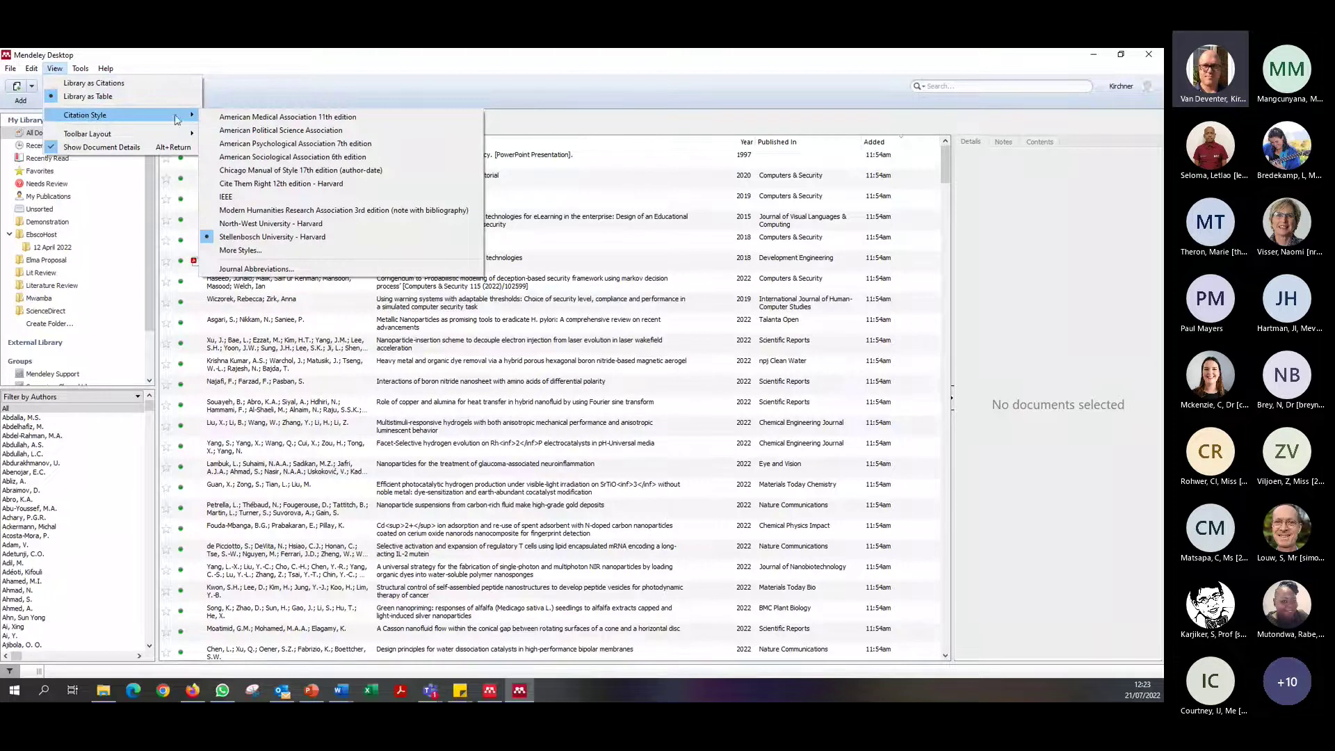
click(264, 256)
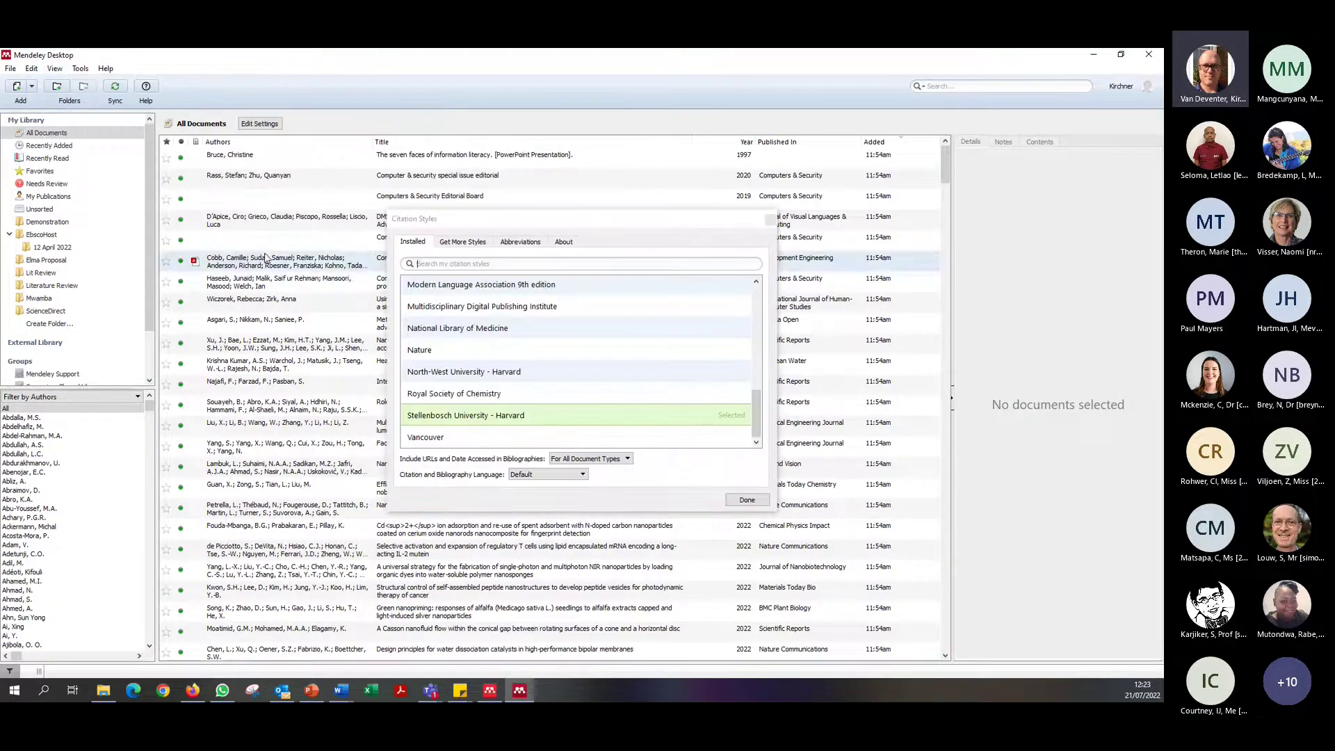
click(467, 243)
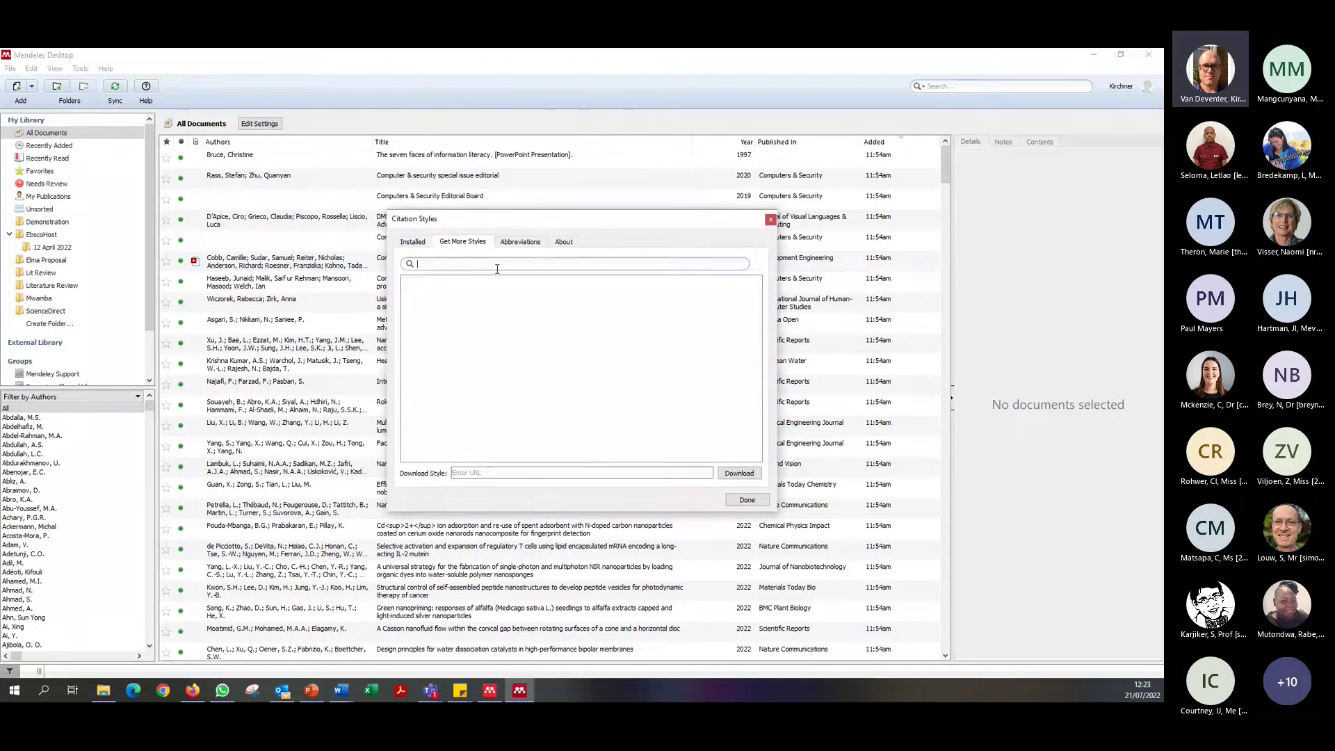
text(stelle)
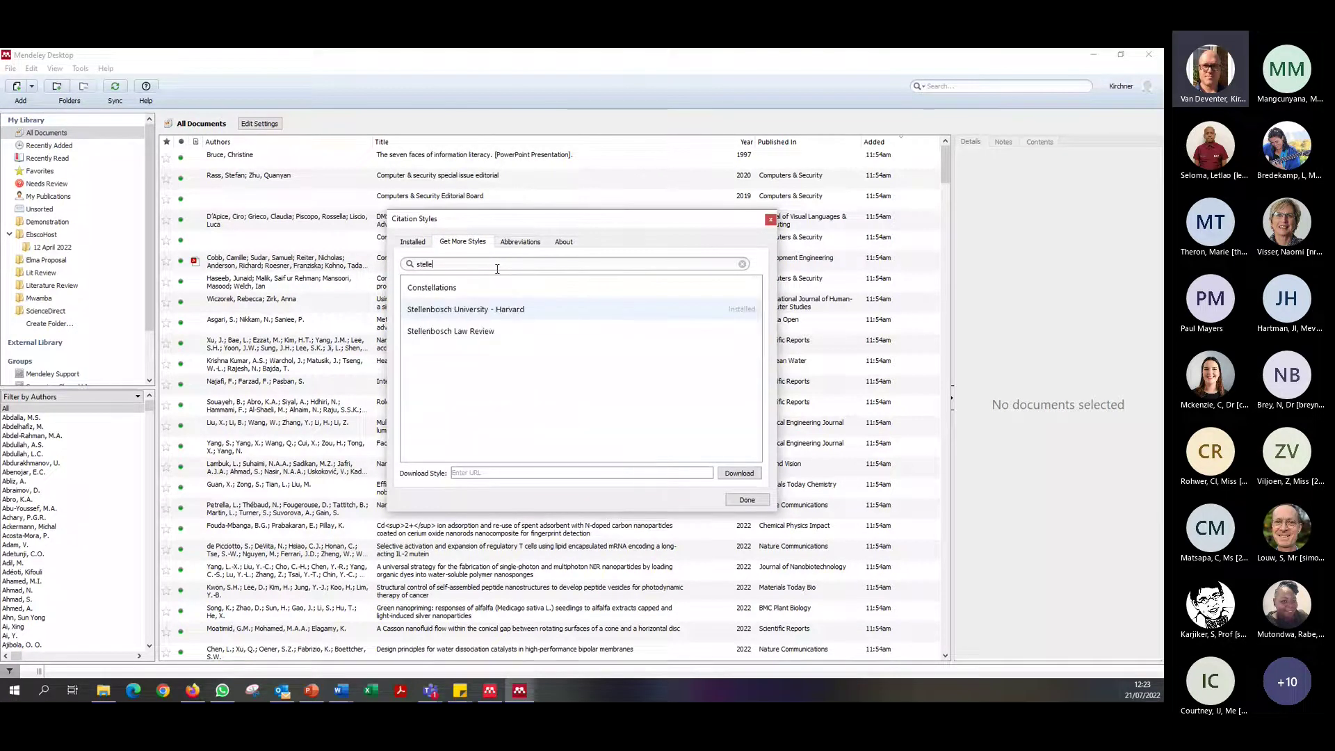
text(nbos)
text(ch)
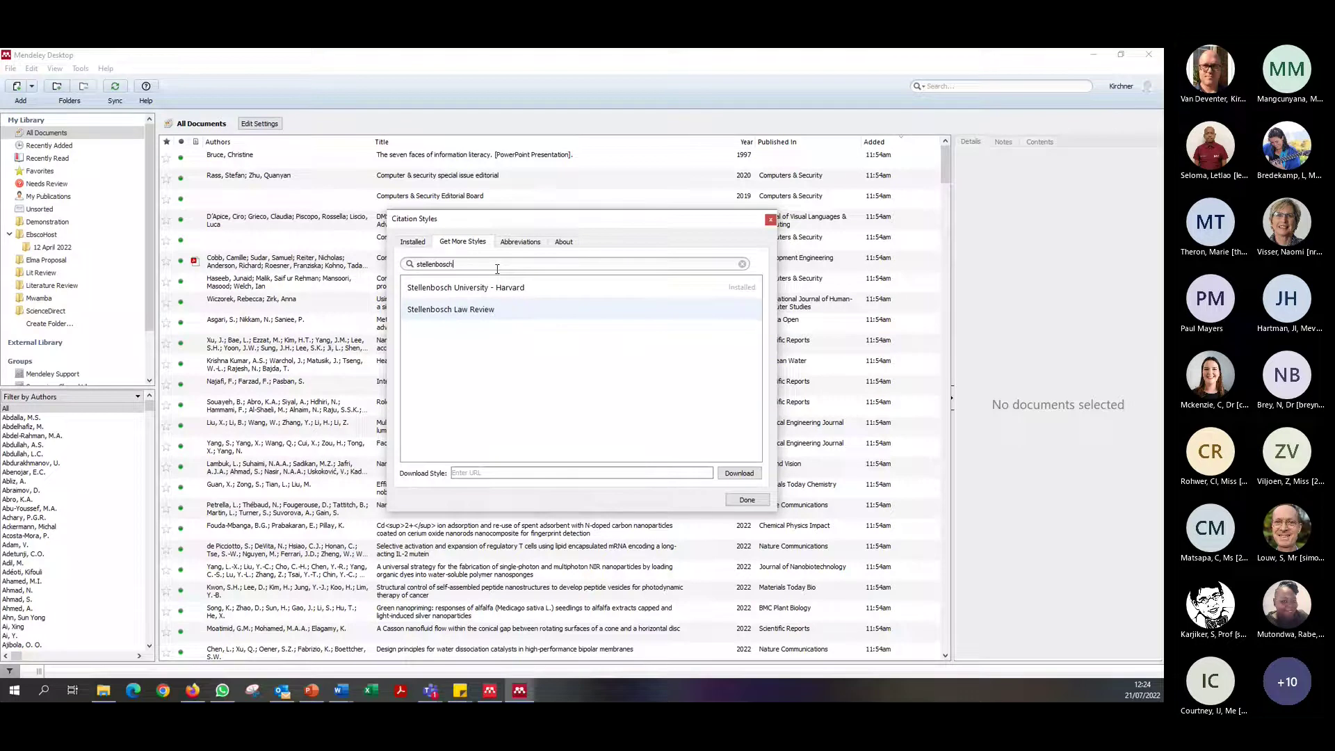
click(522, 293)
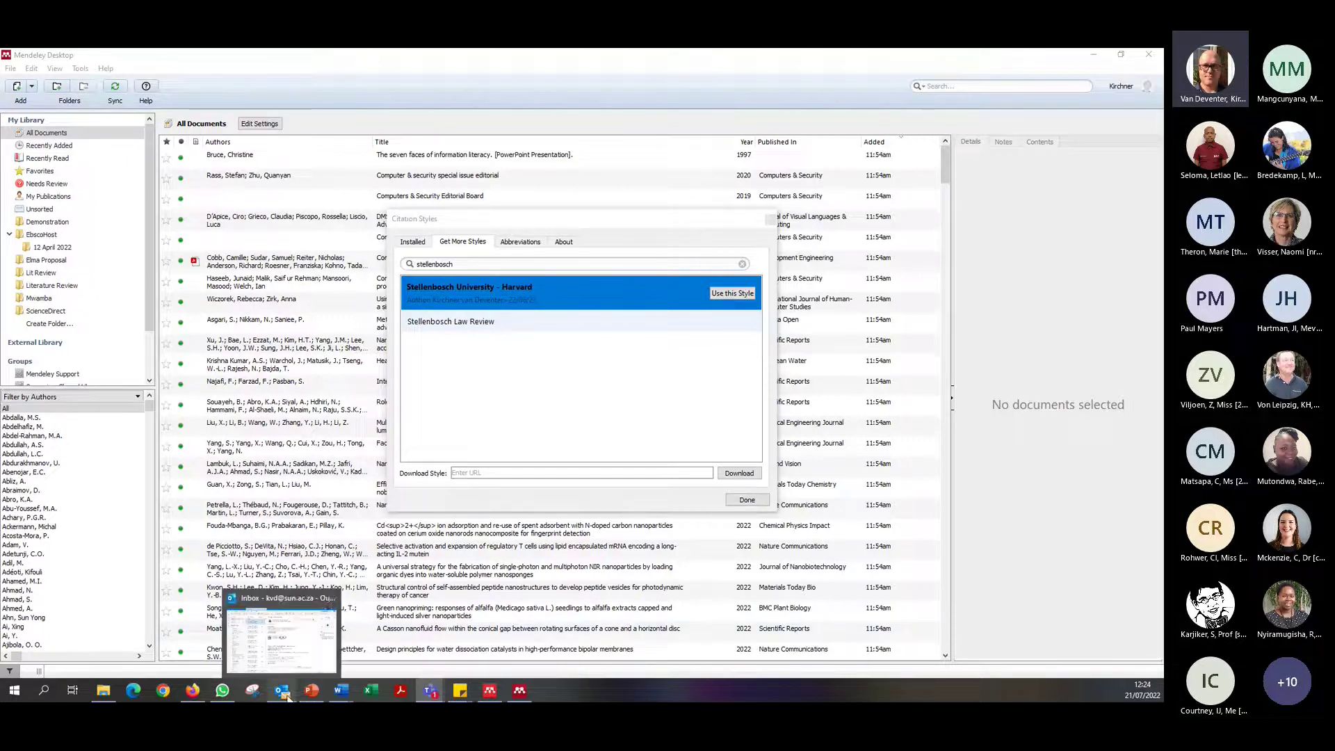
mouse_move(424, 693)
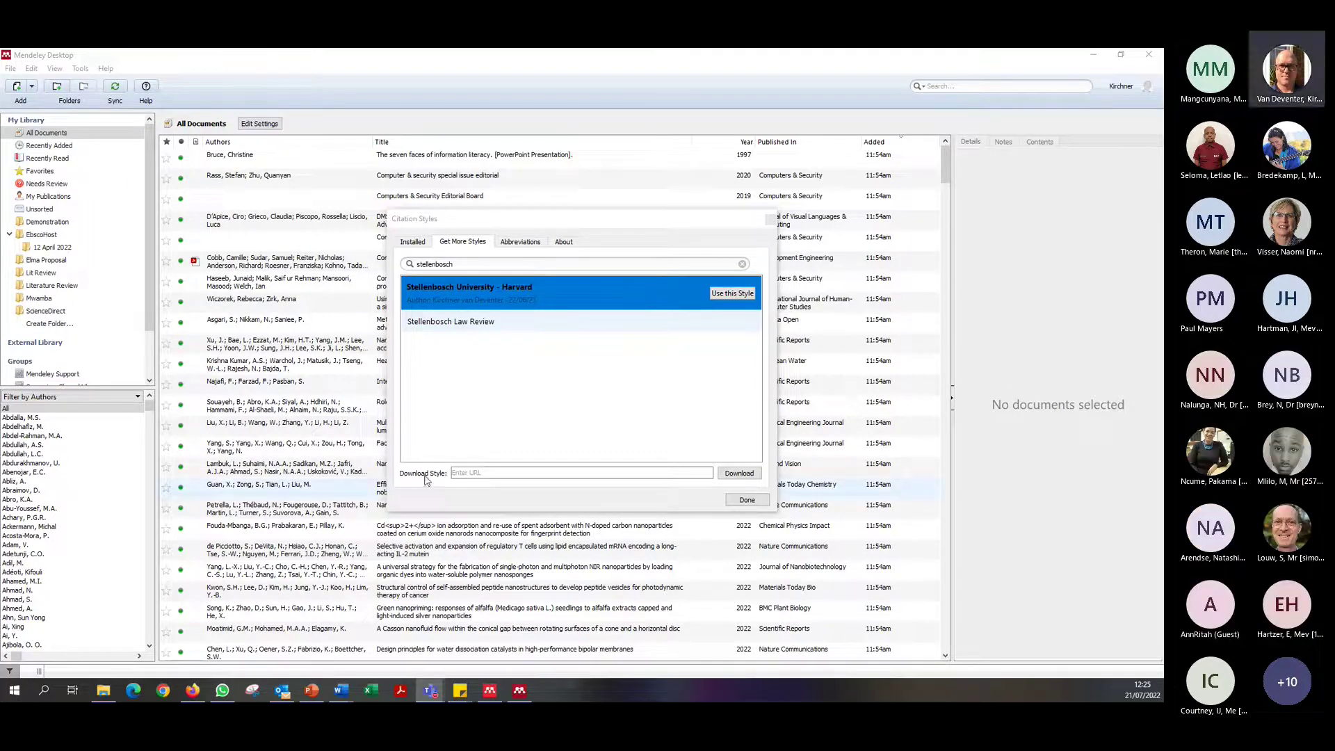
click(747, 501)
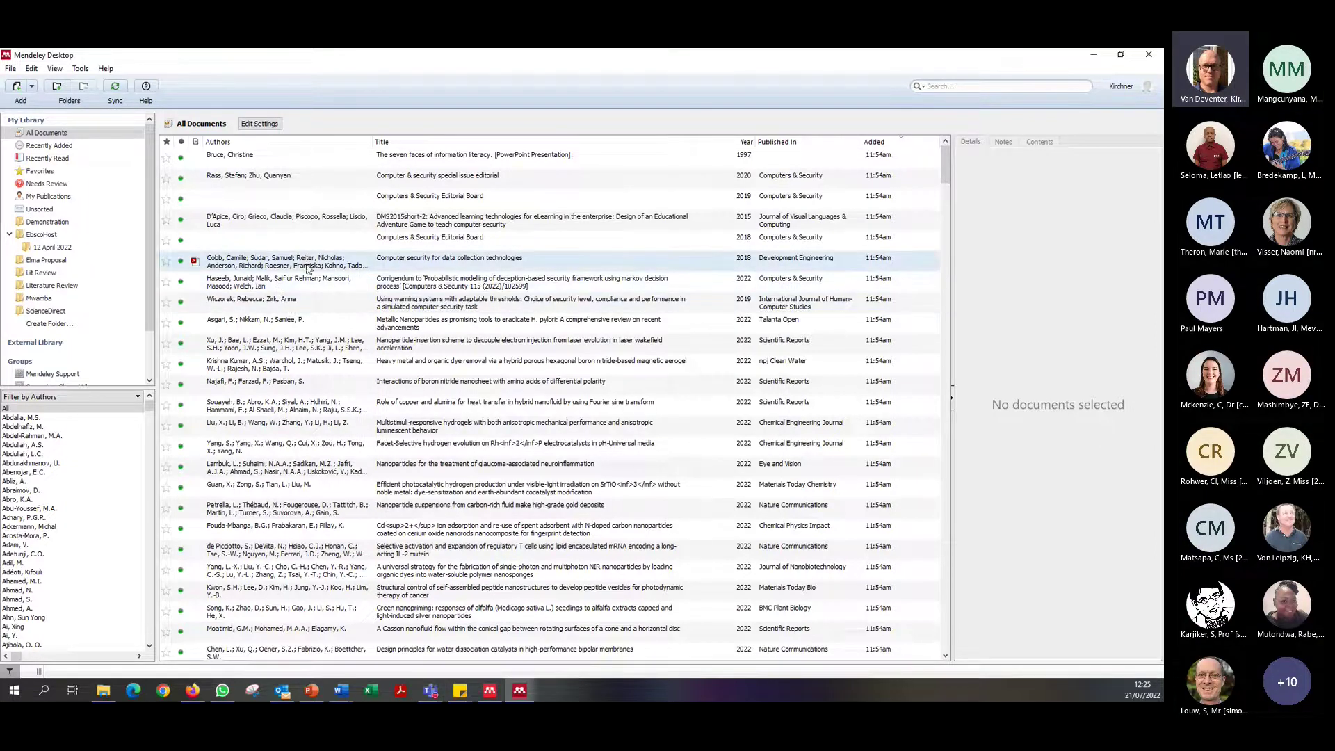
Check All Documents for duplicates, compare the Computers & Security Editorial Board records, and merge them
click(80, 69)
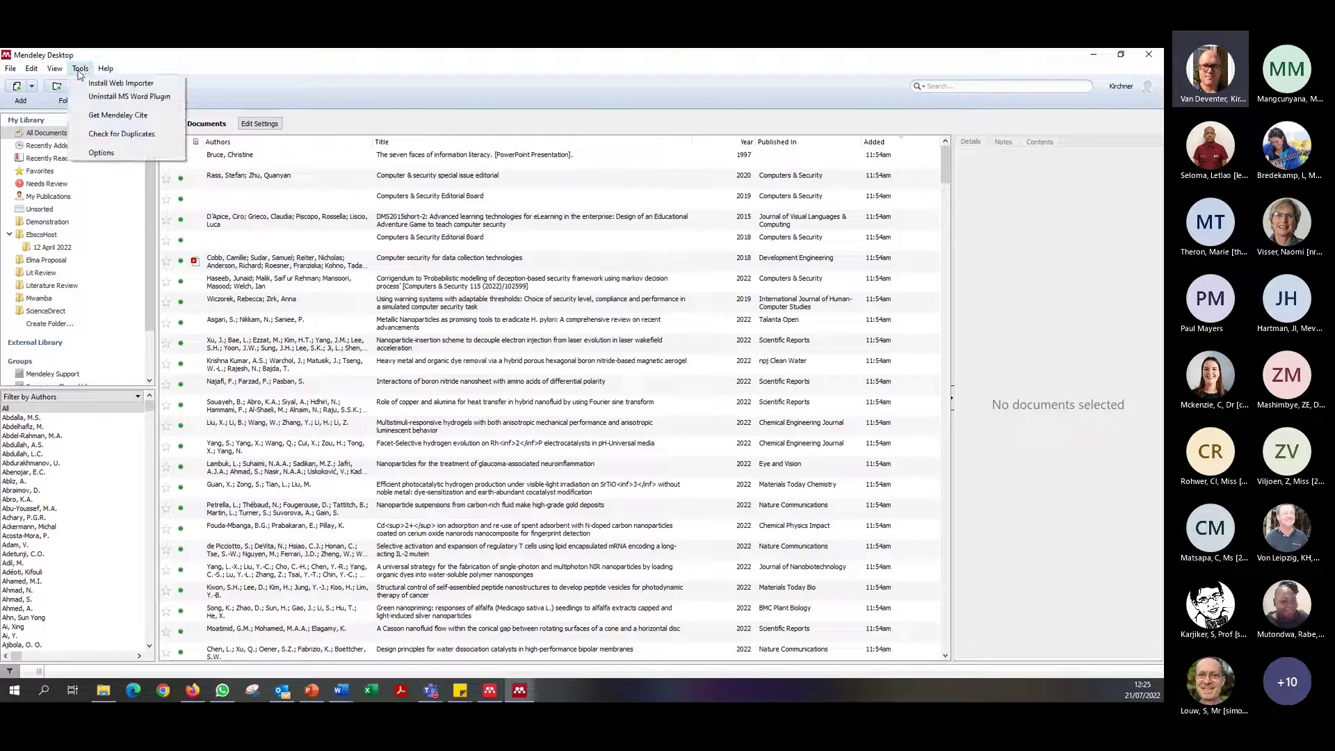
click(124, 140)
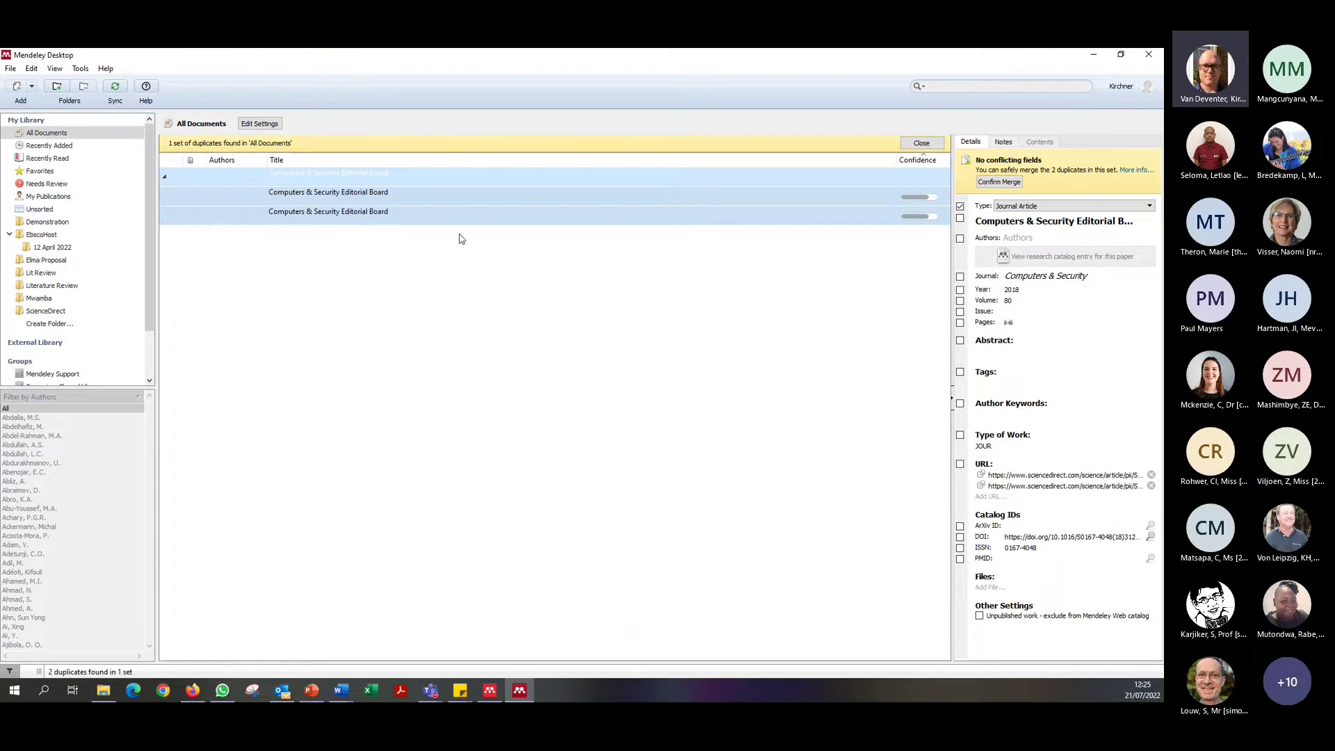
click(881, 197)
click(827, 214)
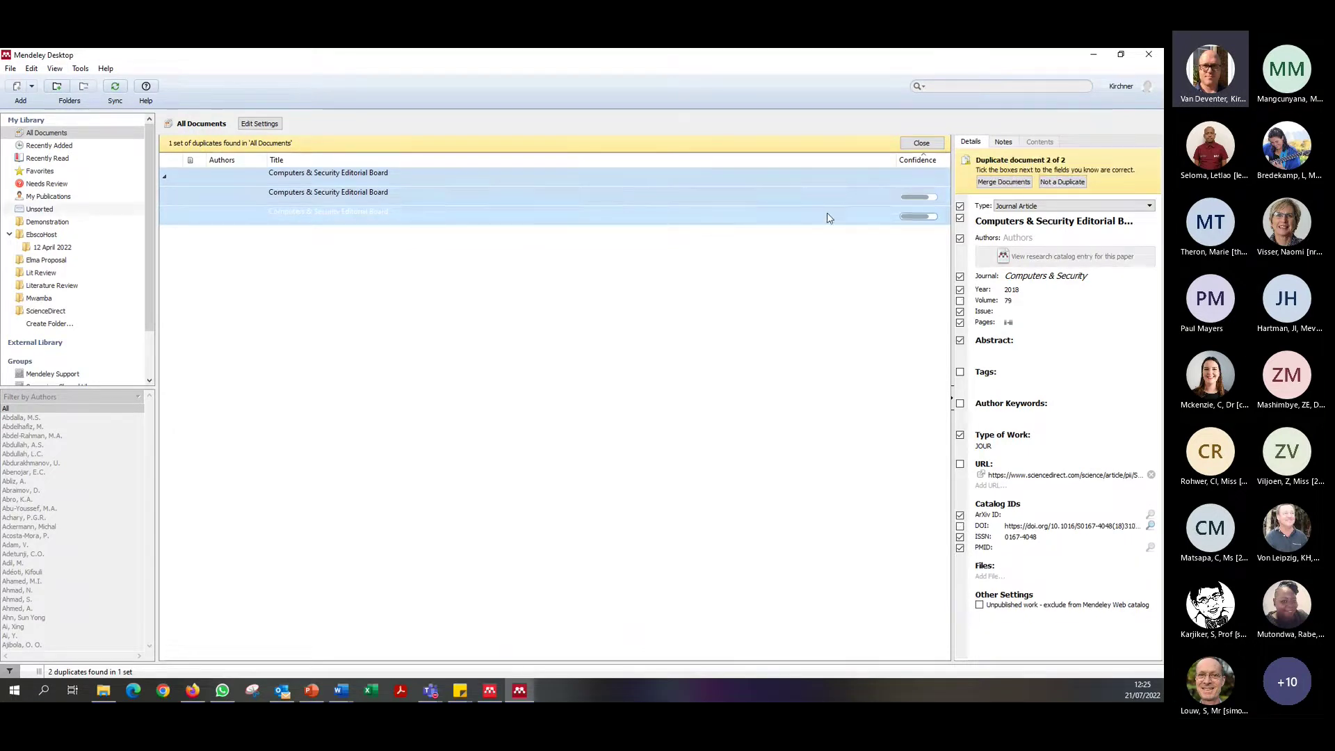
click(820, 195)
click(790, 180)
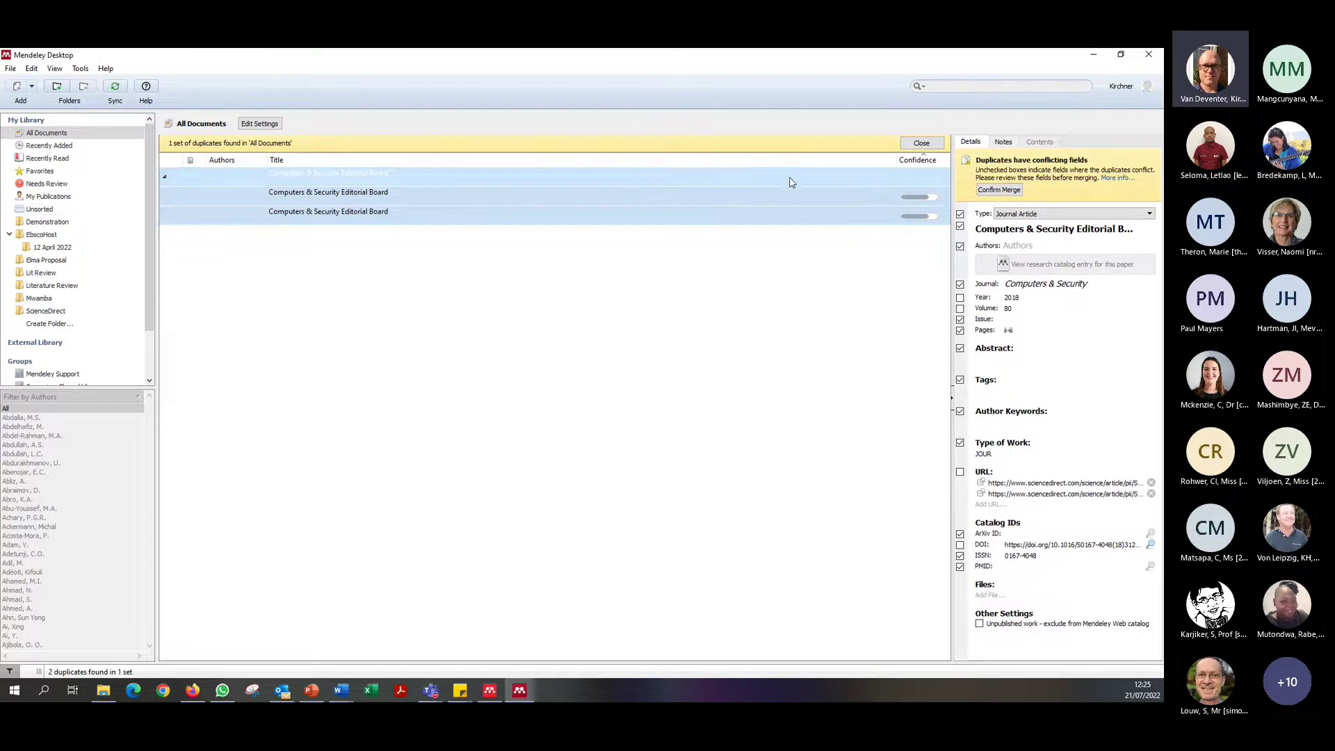
click(1008, 191)
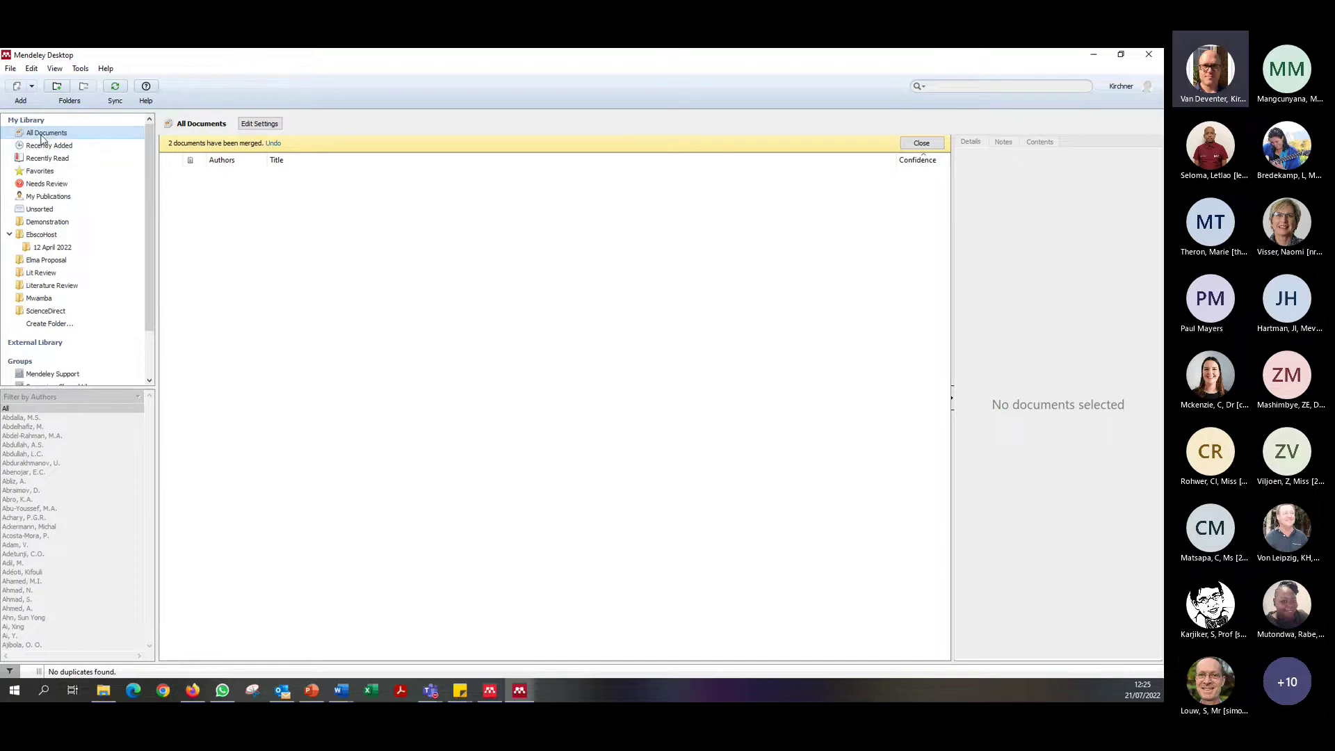
Look through the library's folders, groups and trash, viewing Recently Read, EbscoHost and All Documents
scroll(78, 230, down, 2)
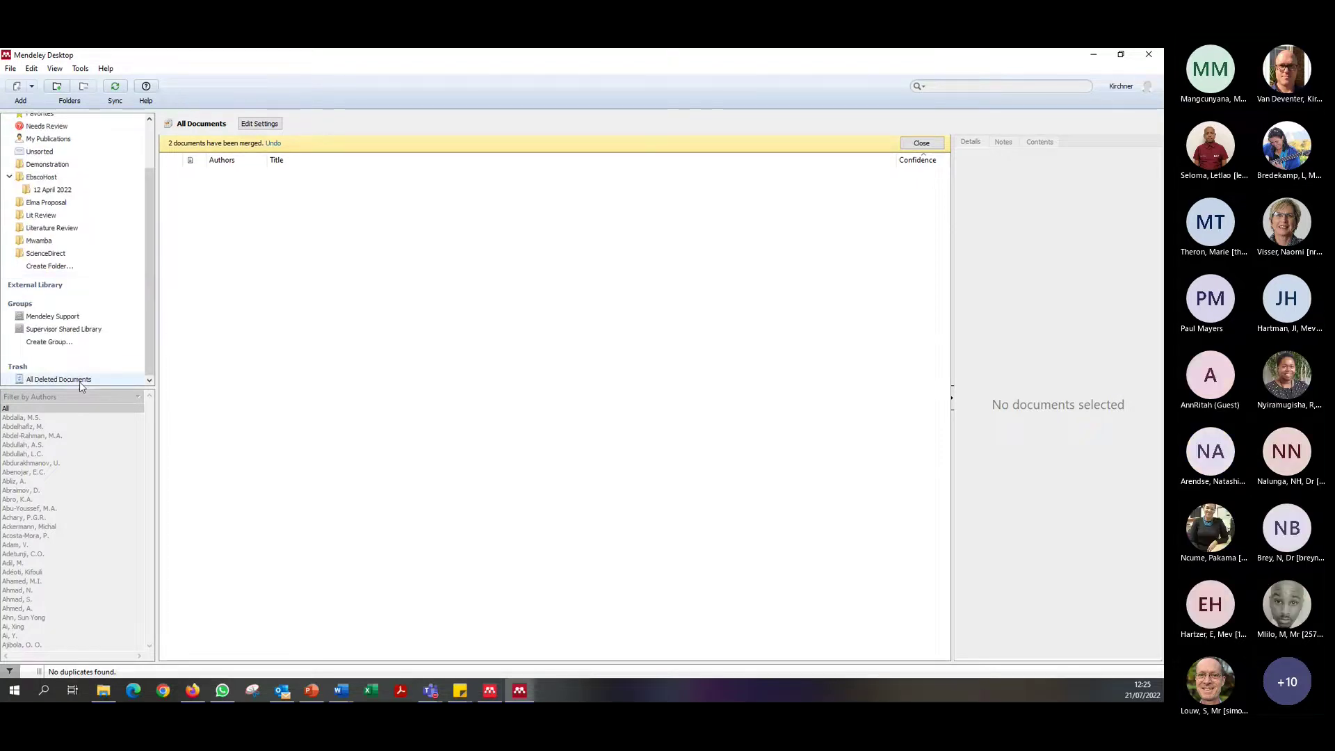
scroll(62, 288, up, 2)
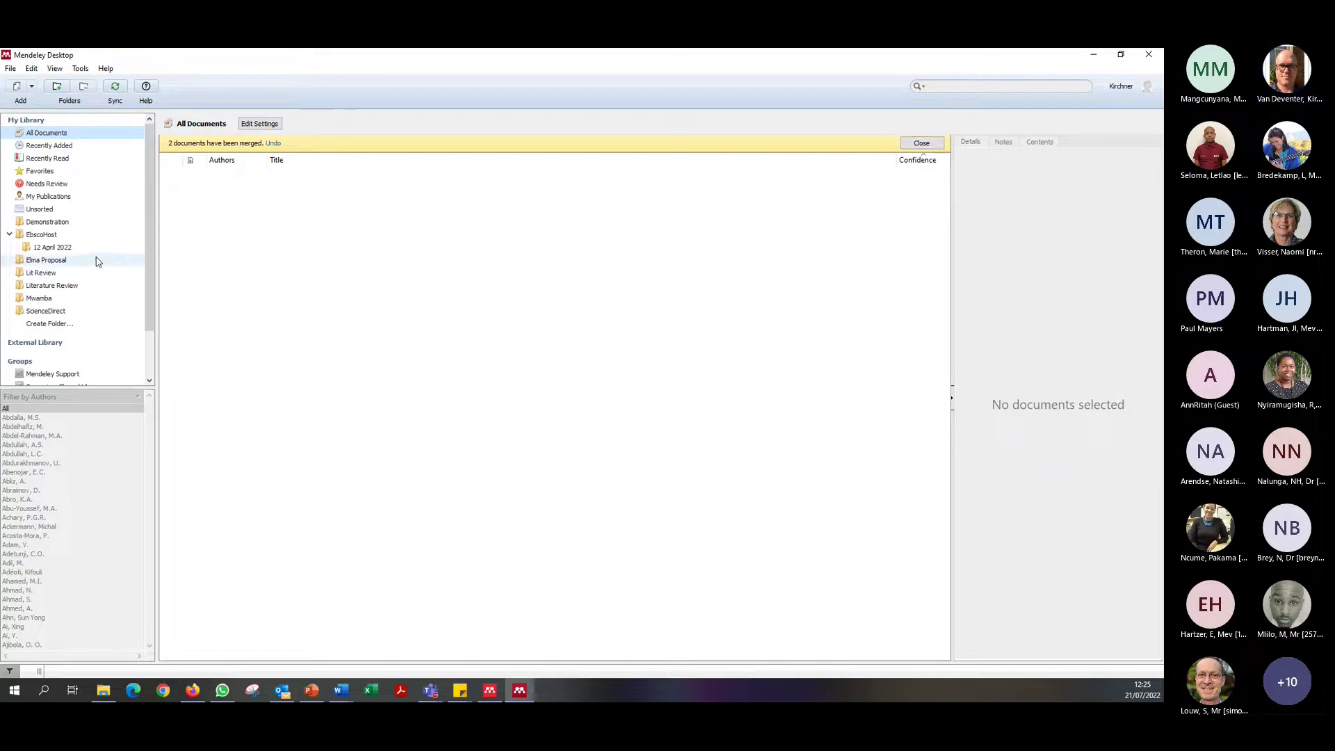
scroll(62, 285, down, 2)
scroll(53, 276, up, 2)
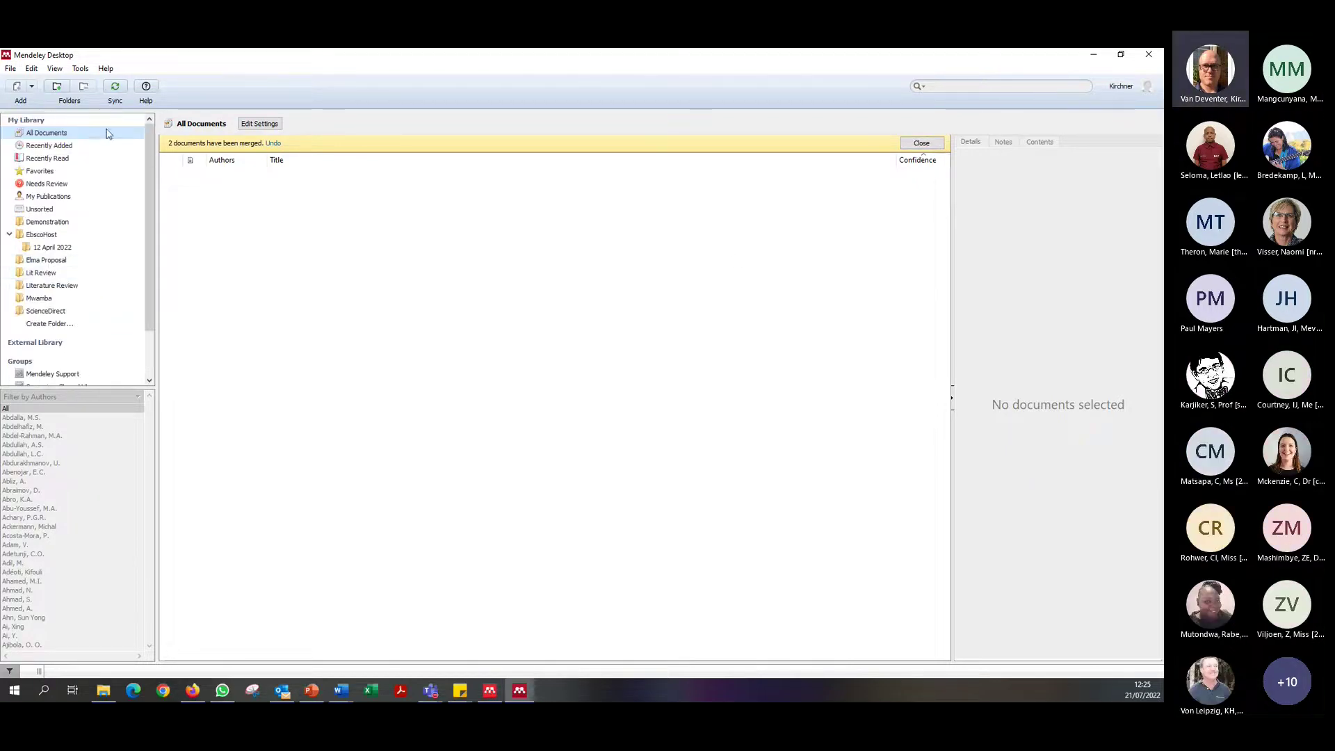
click(73, 159)
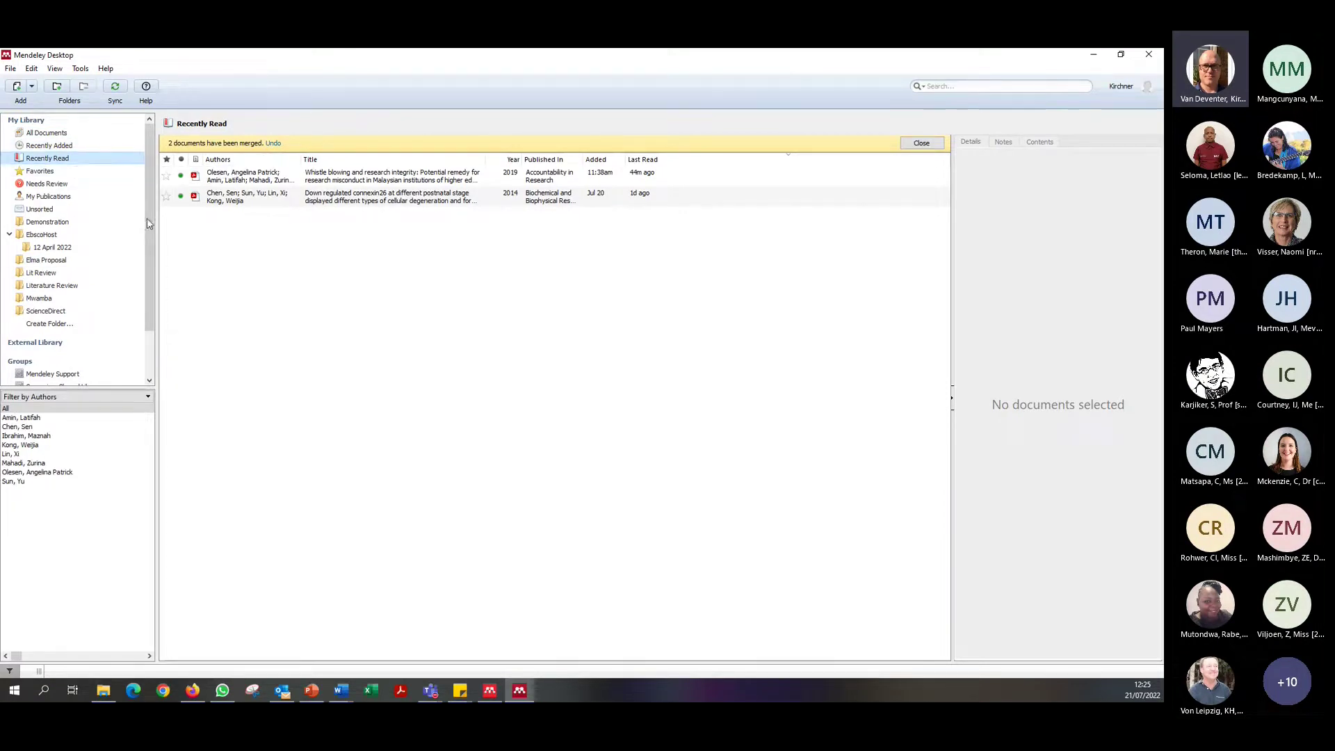
click(44, 234)
click(61, 133)
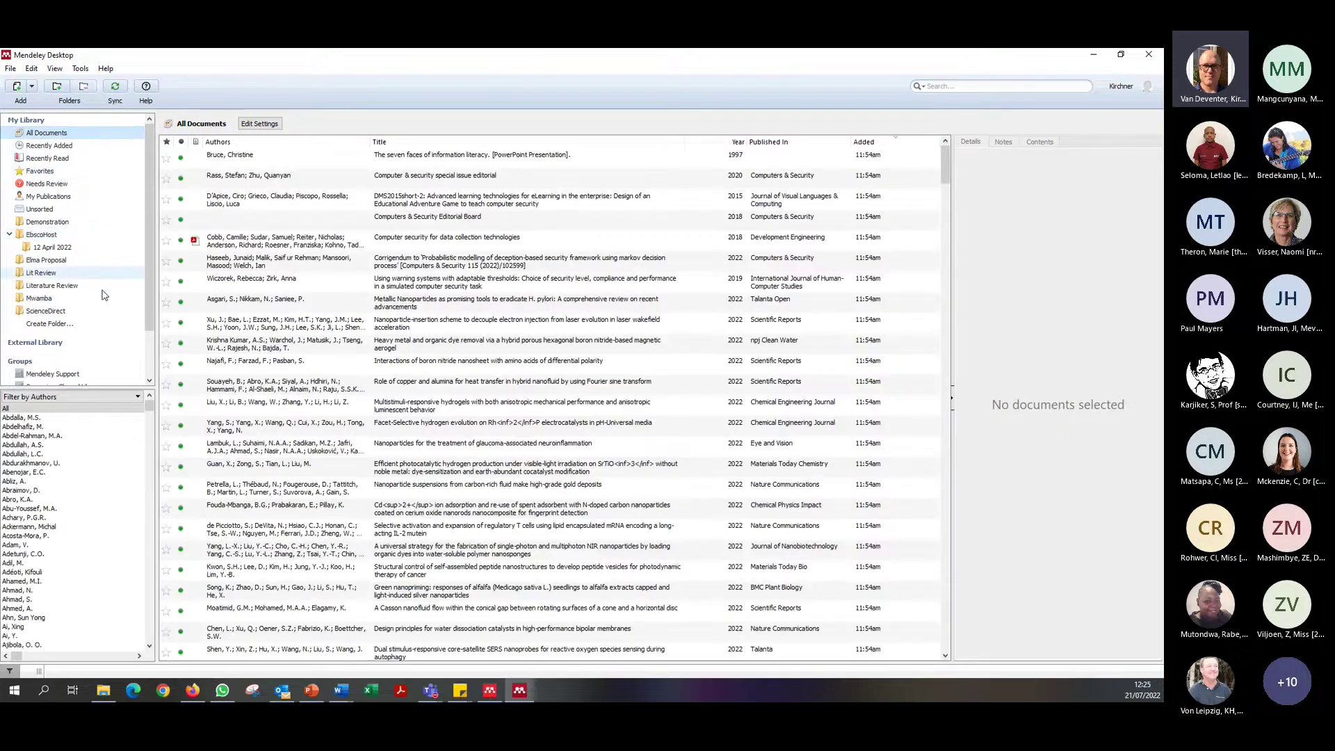
scroll(104, 295, down, 2)
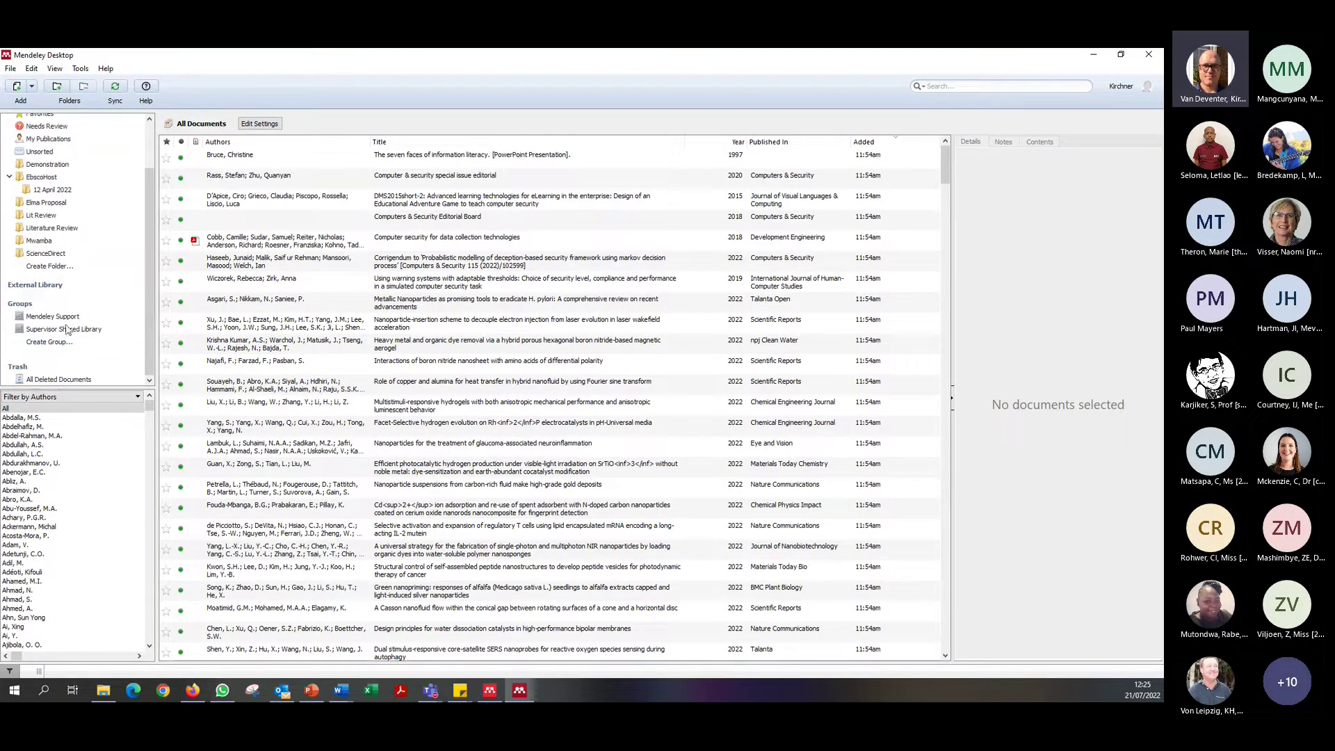
Filter All Documents by an author of the nanobubble ultrasound contrast agents article, and clear the filter
click(53, 472)
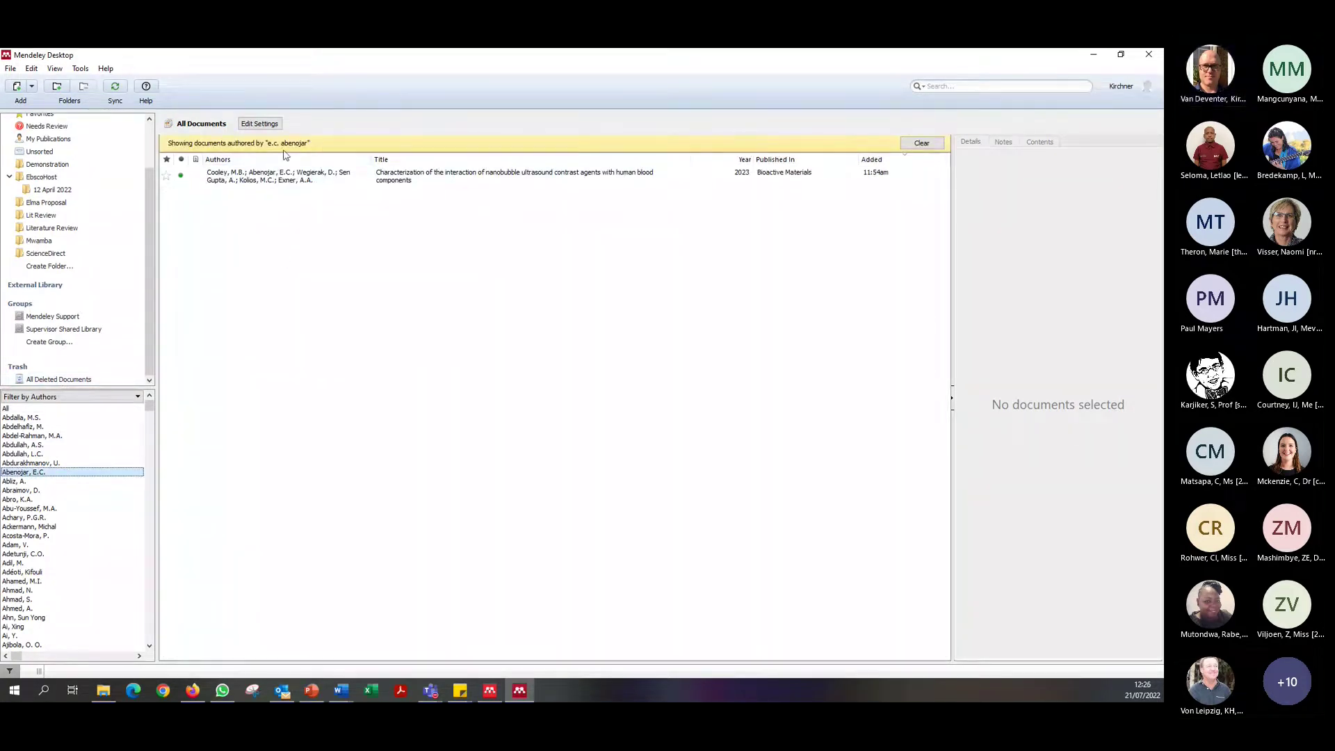
scroll(77, 209, up, 2)
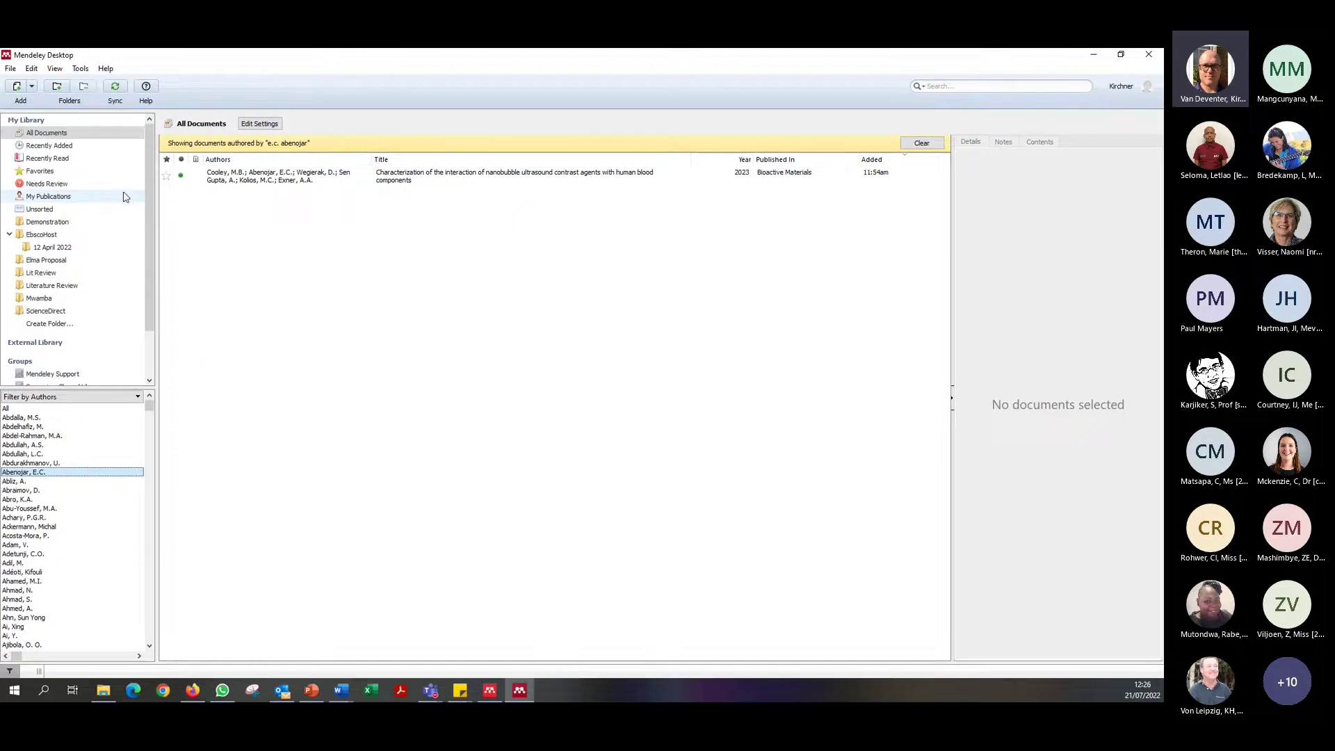
click(88, 133)
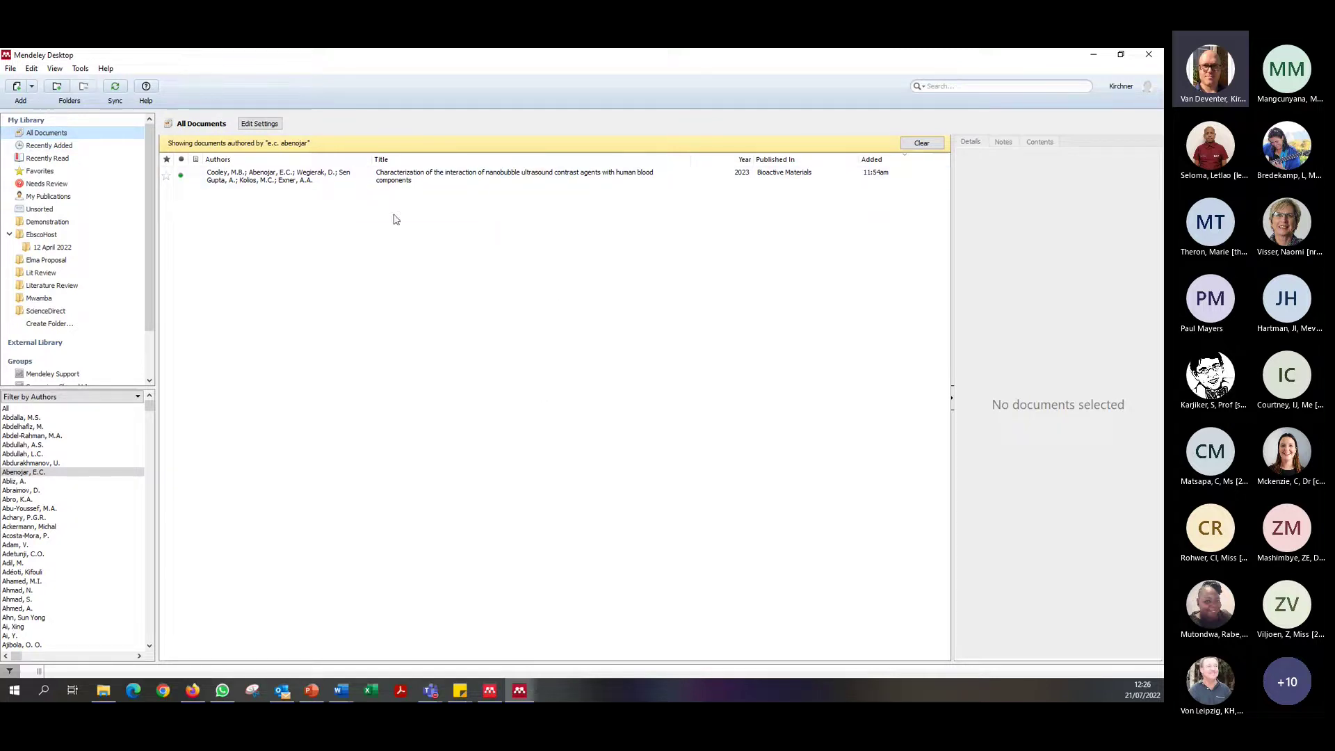
click(922, 144)
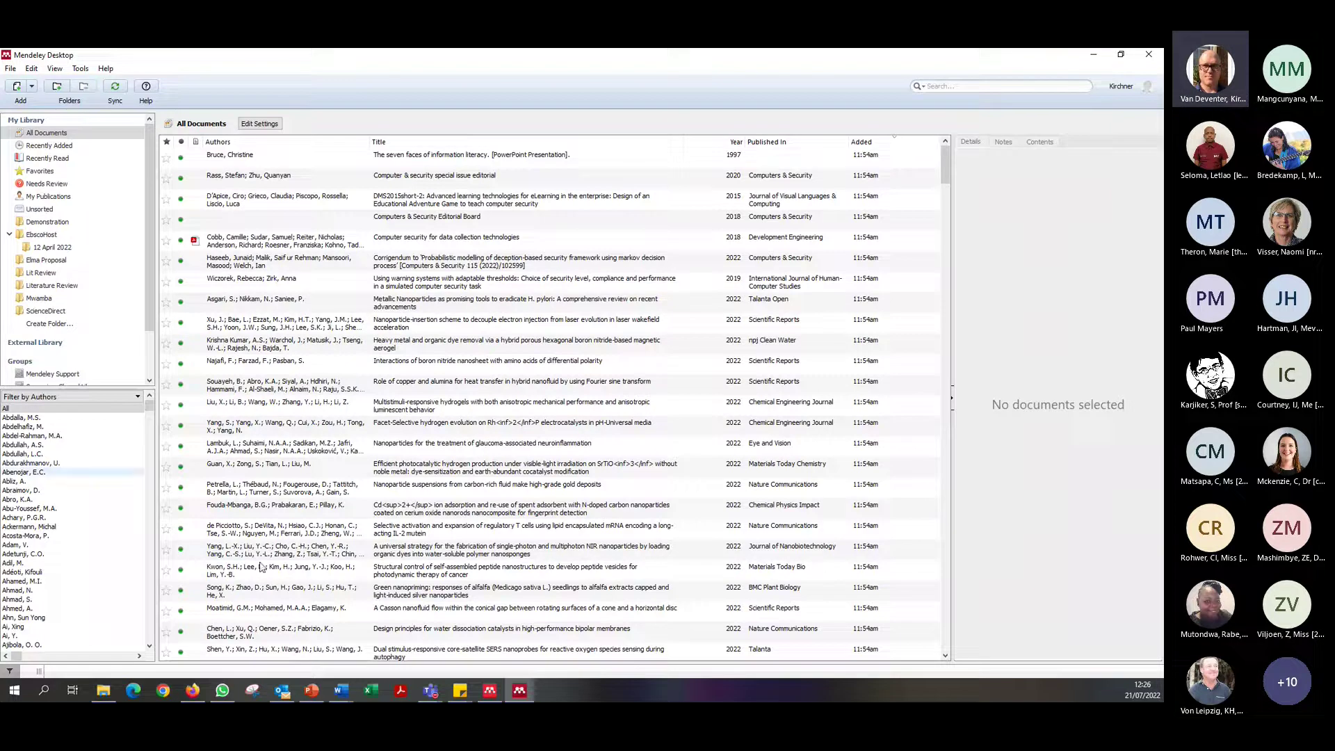
Switch to Firefox and open the online appointment booking page from the Stellenbosch University library home page
click(310, 690)
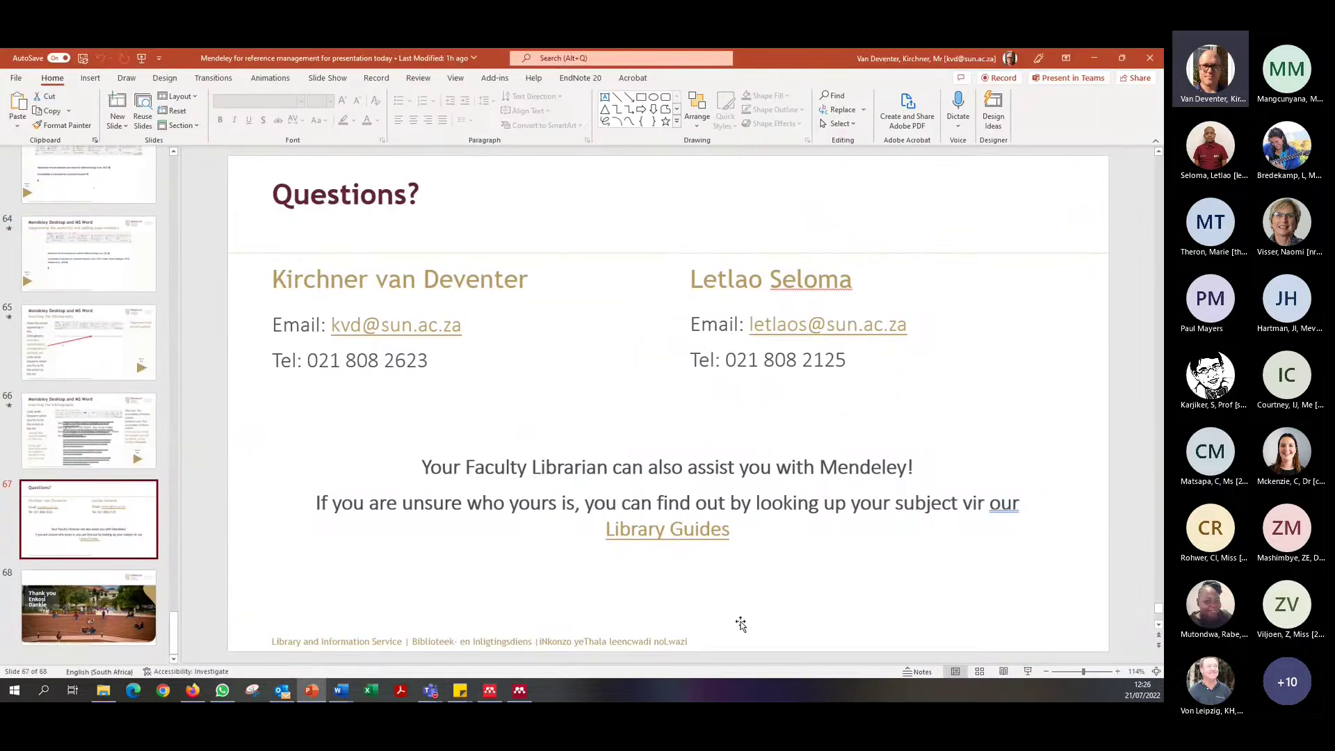
click(193, 690)
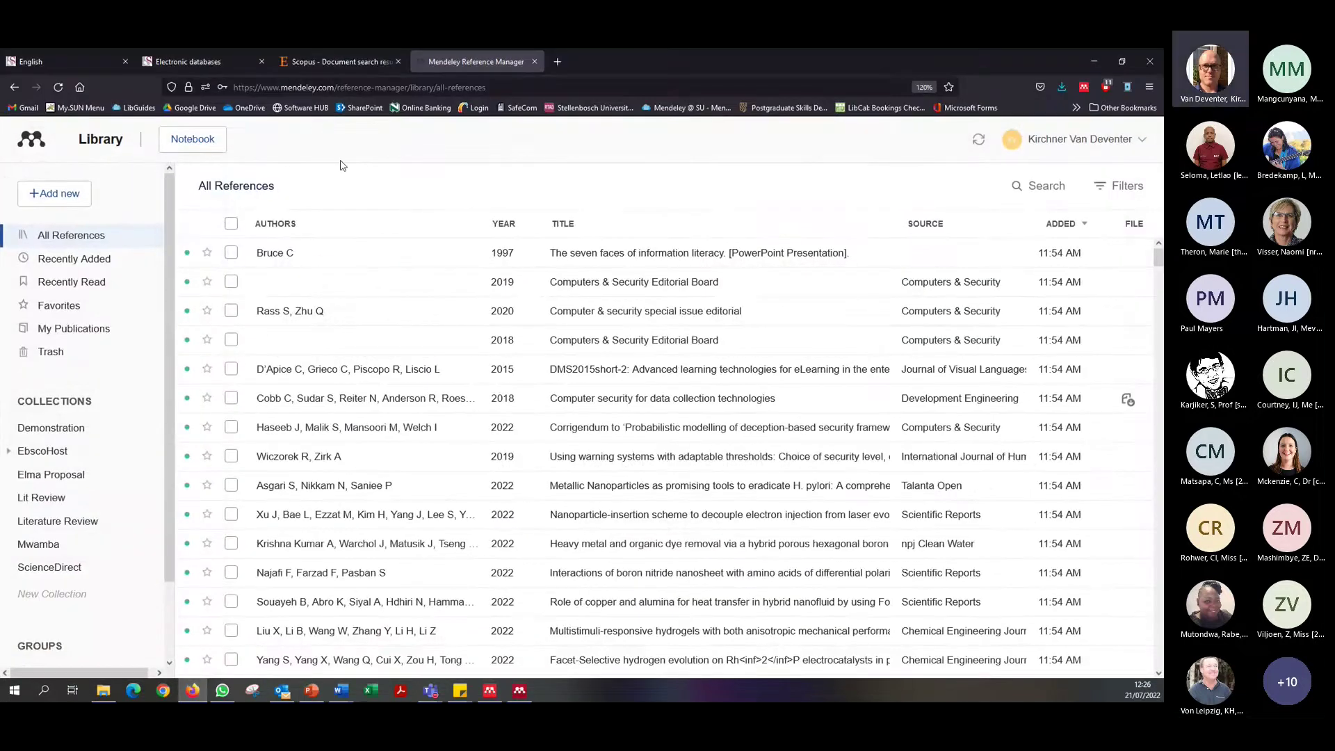
click(371, 61)
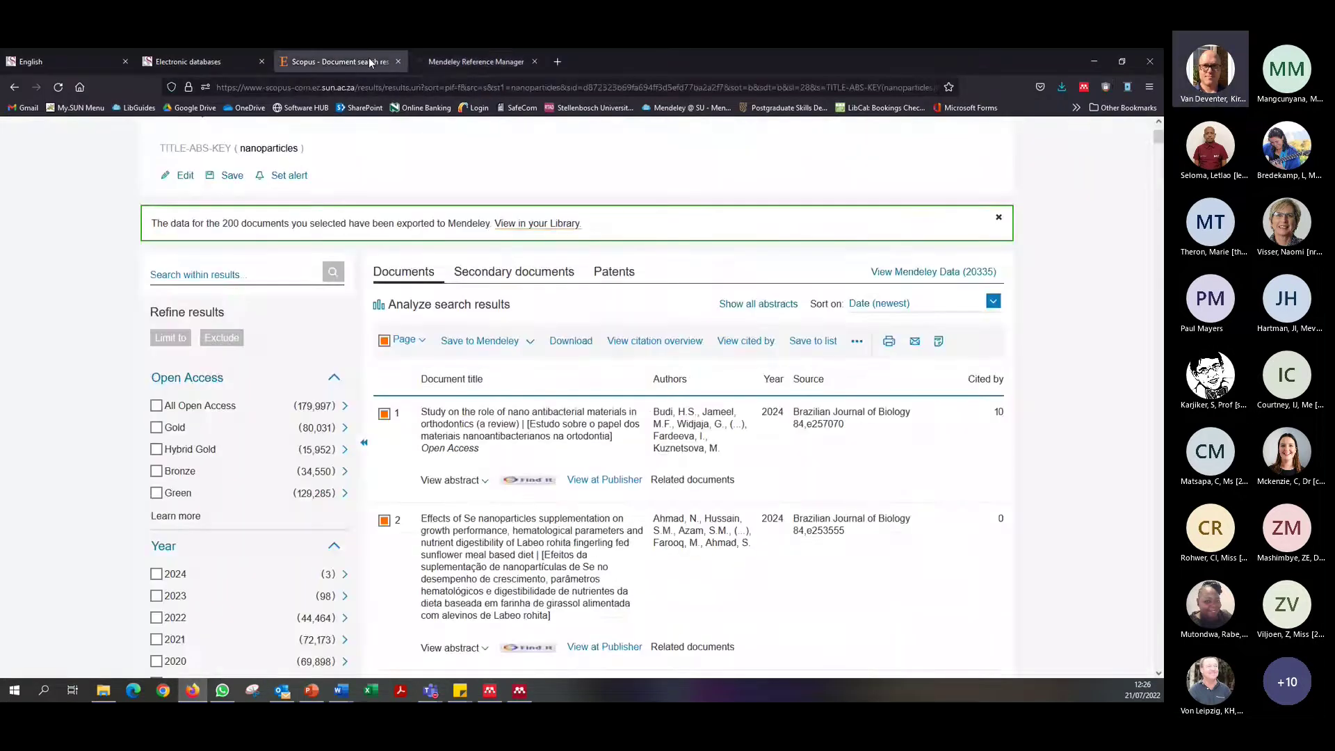
click(90, 53)
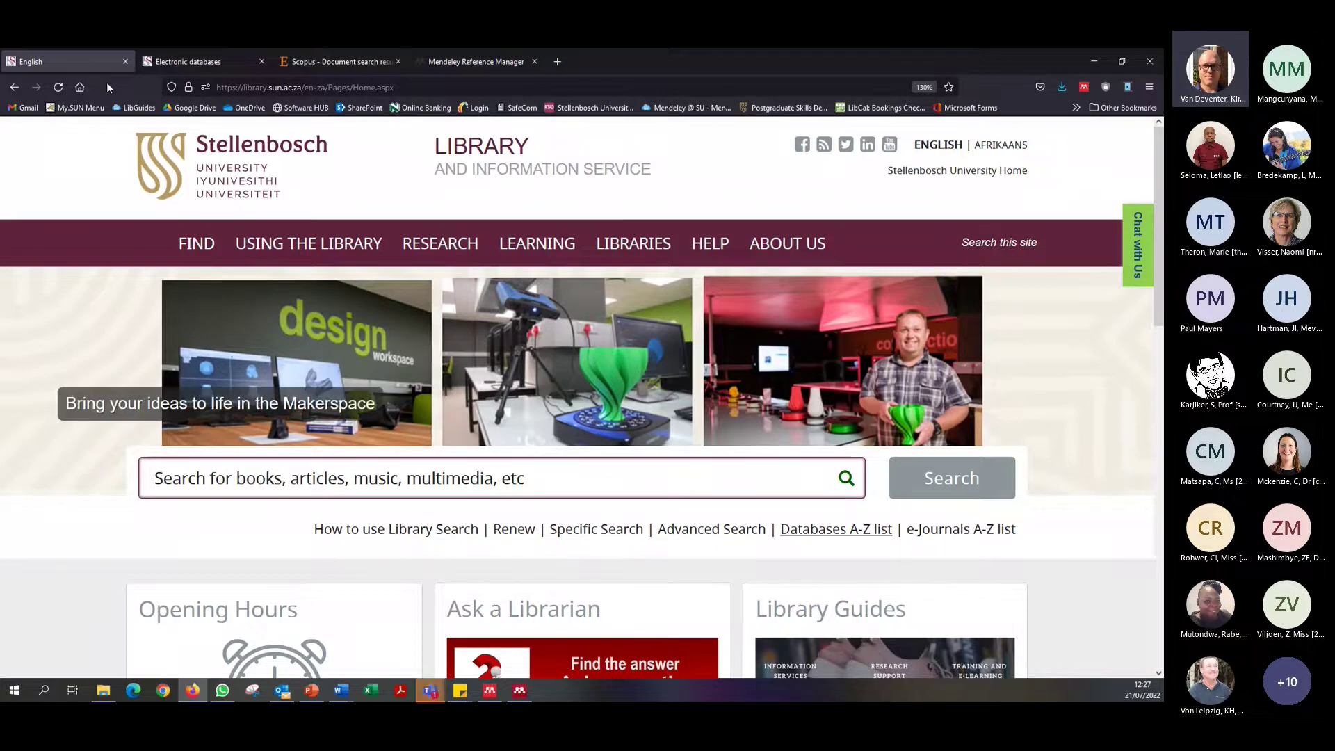
click(87, 87)
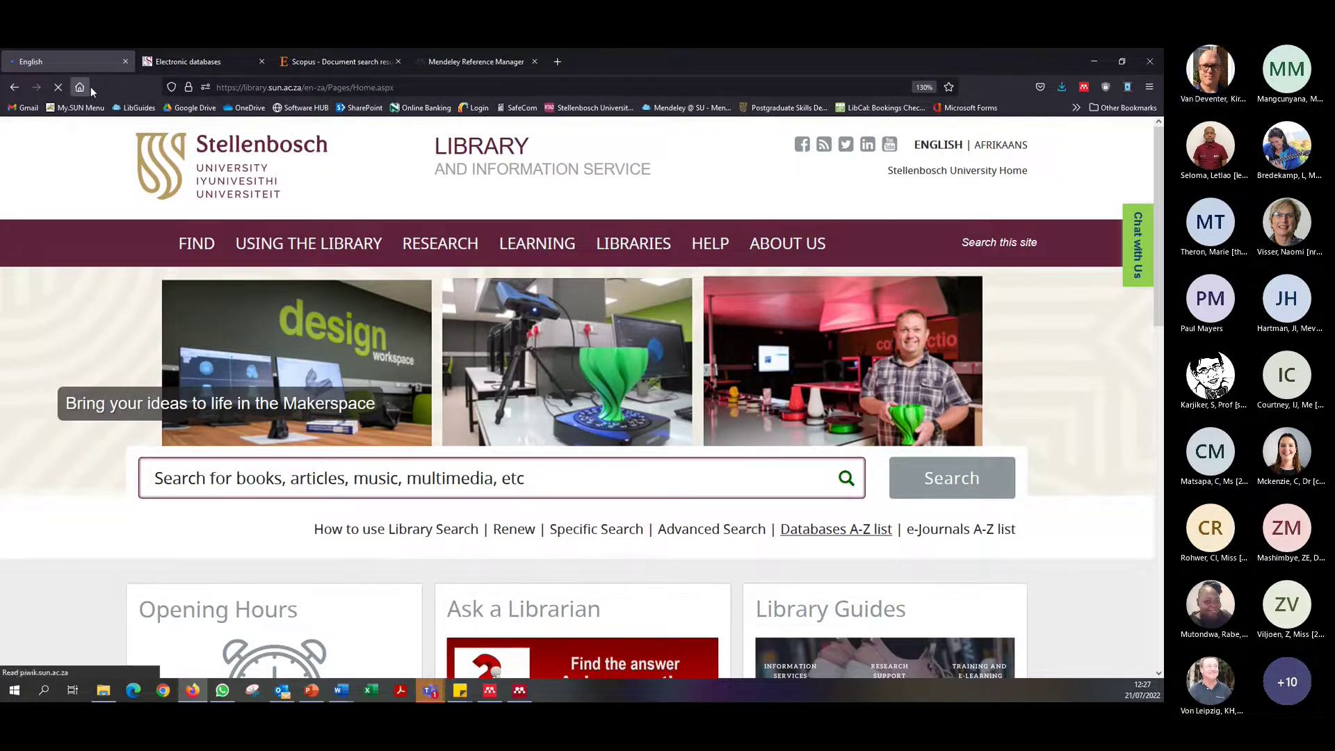
scroll(744, 523, down, 5)
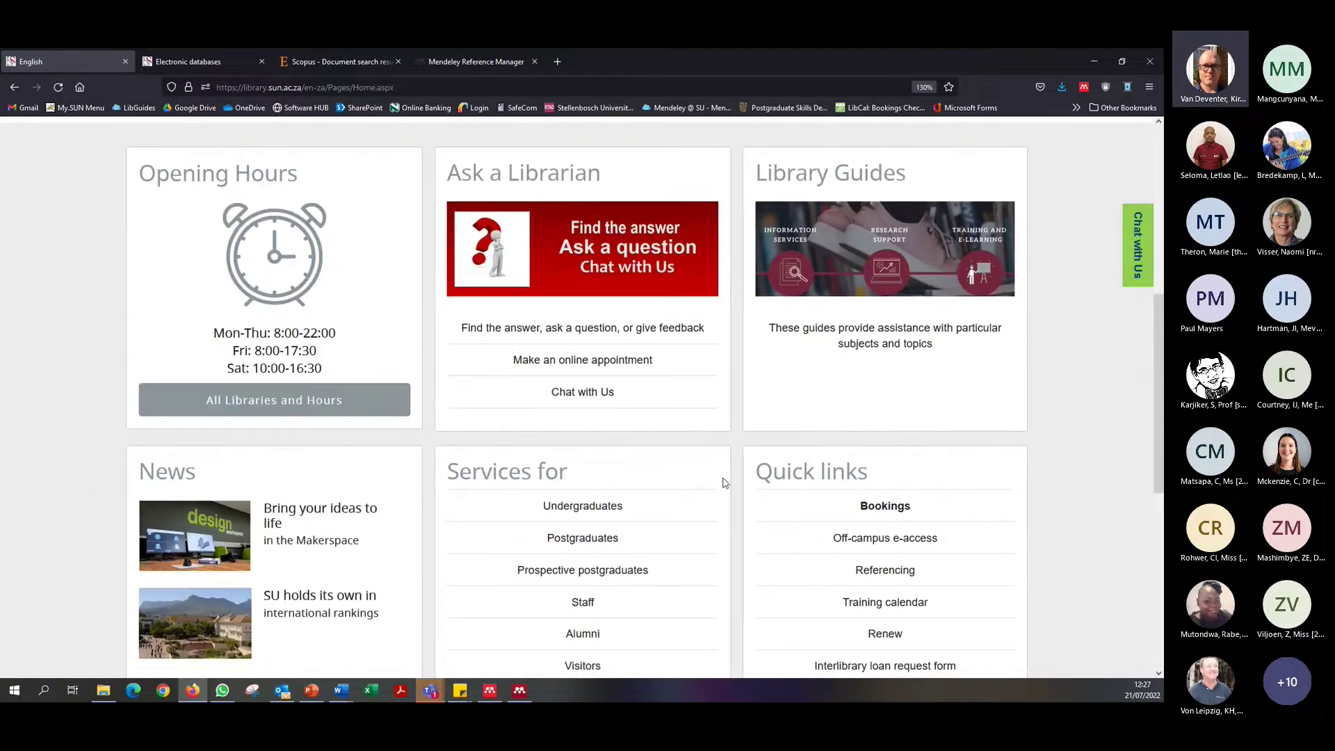
click(576, 364)
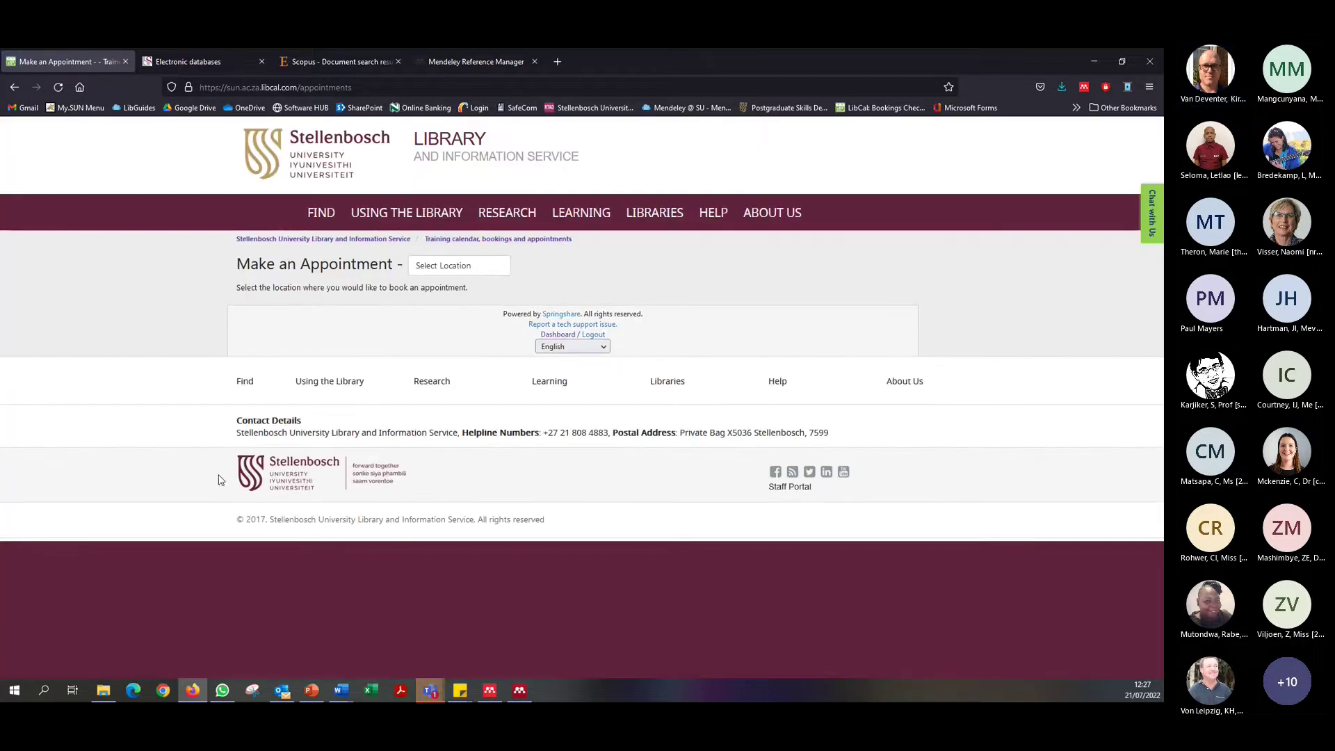
Choose Stellenbosch University Library as the appointment location and expand the Research Commons staff section
click(470, 269)
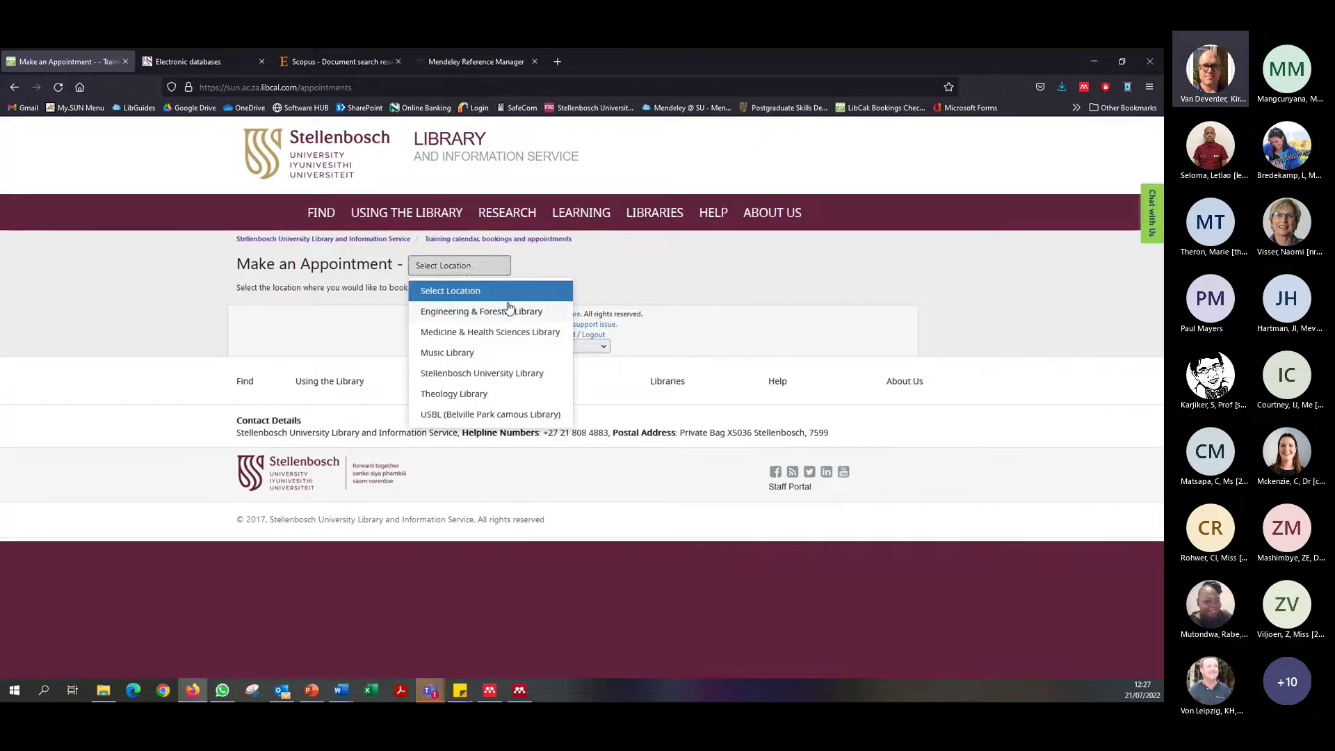
click(505, 375)
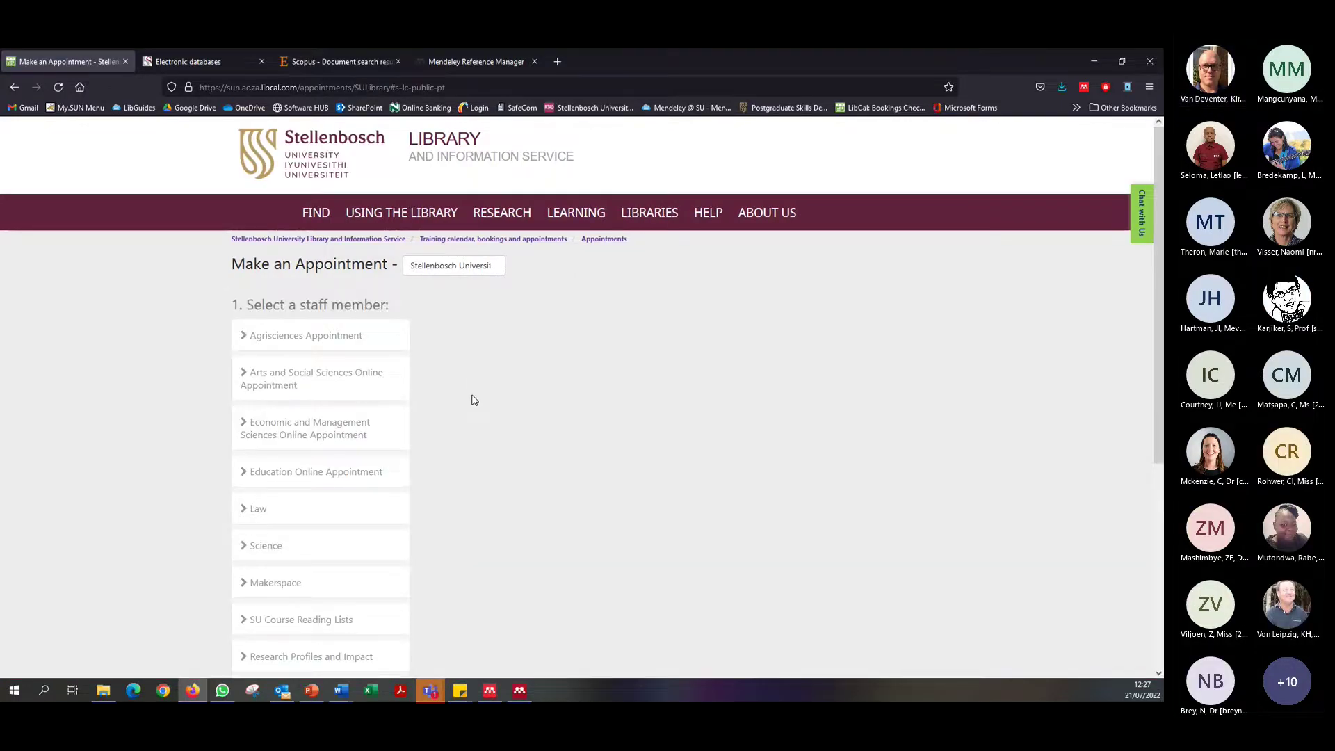
scroll(466, 397, down, 4)
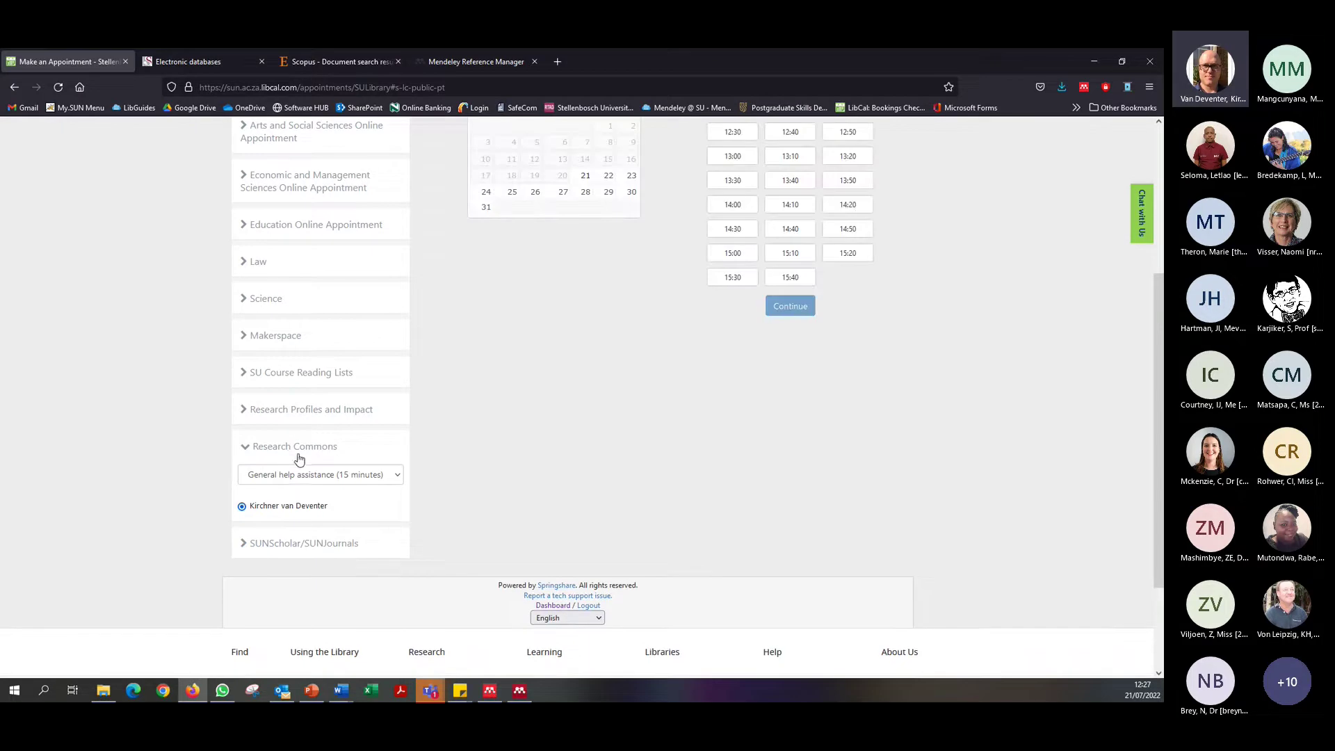
scroll(344, 421, up, 2)
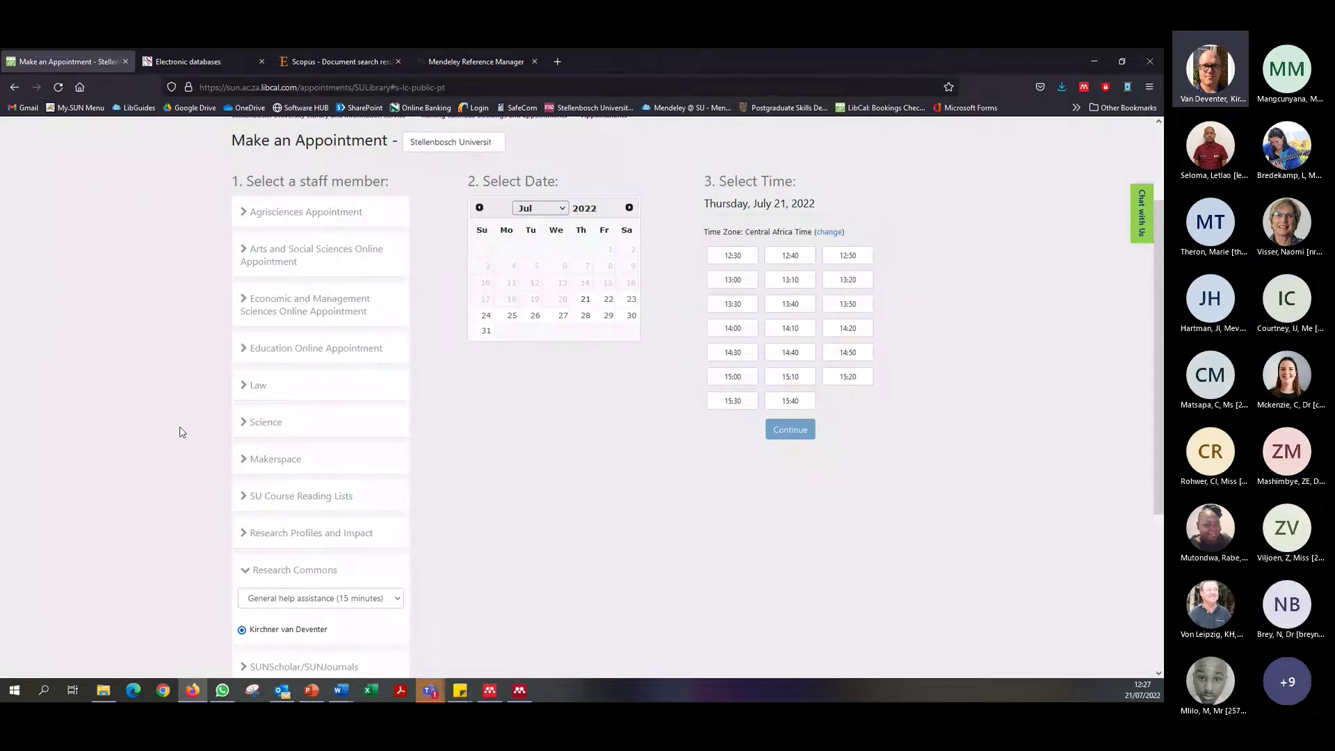
scroll(178, 431, down, 3)
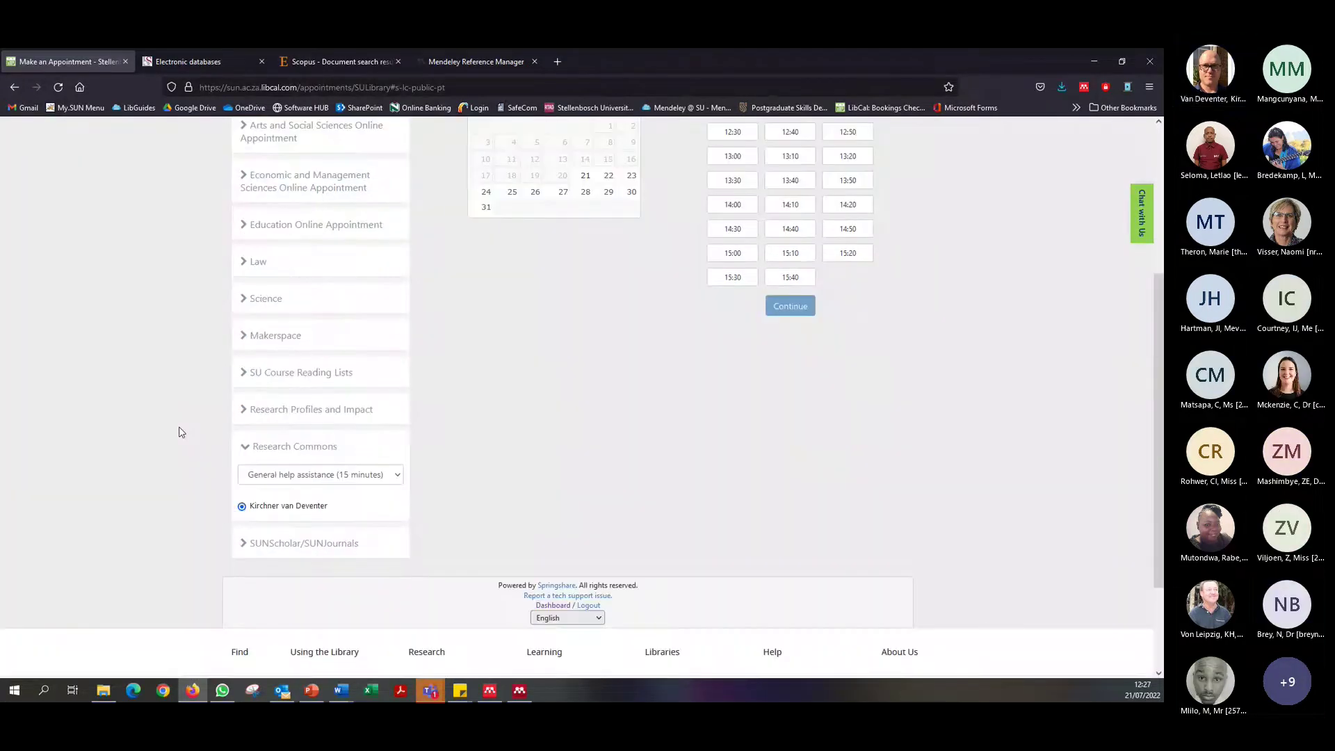
Set the Research Commons appointment type to Reference managers e.g. Mendeley (30 minutes) and review the available dates and times
click(398, 479)
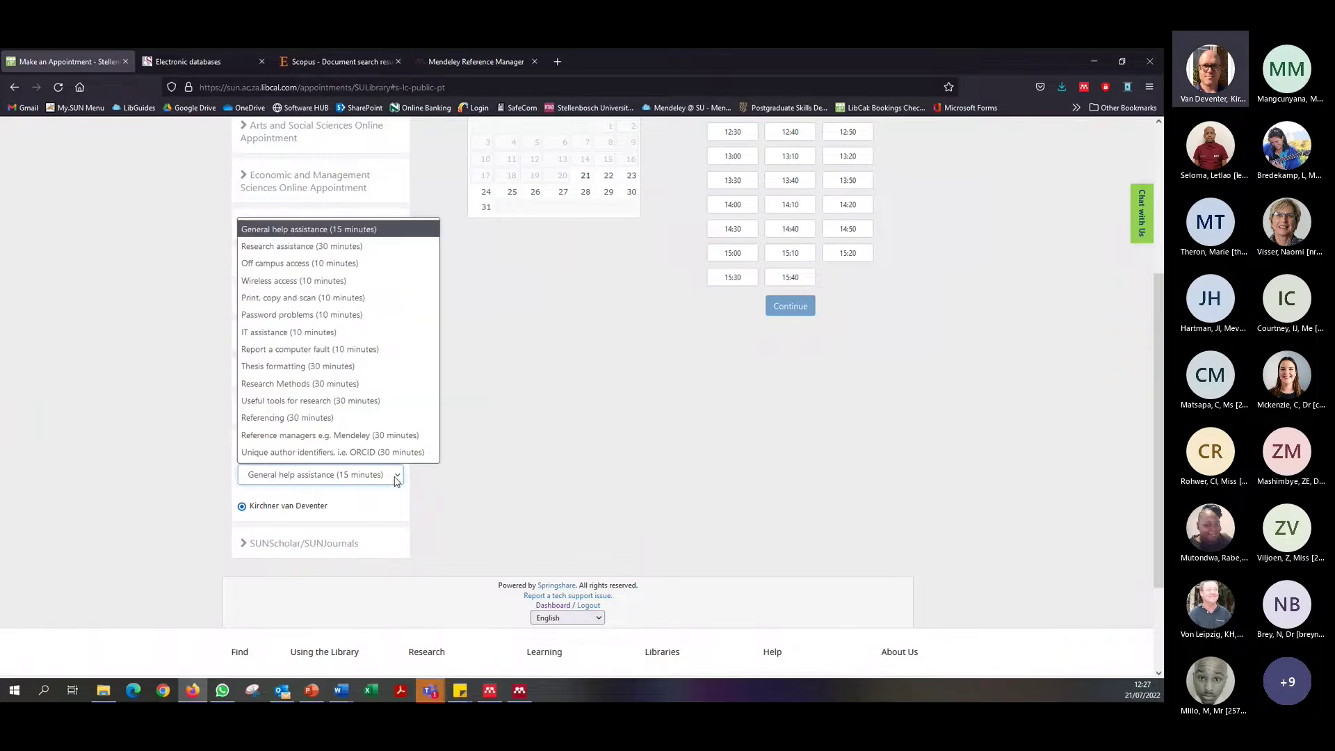
click(381, 435)
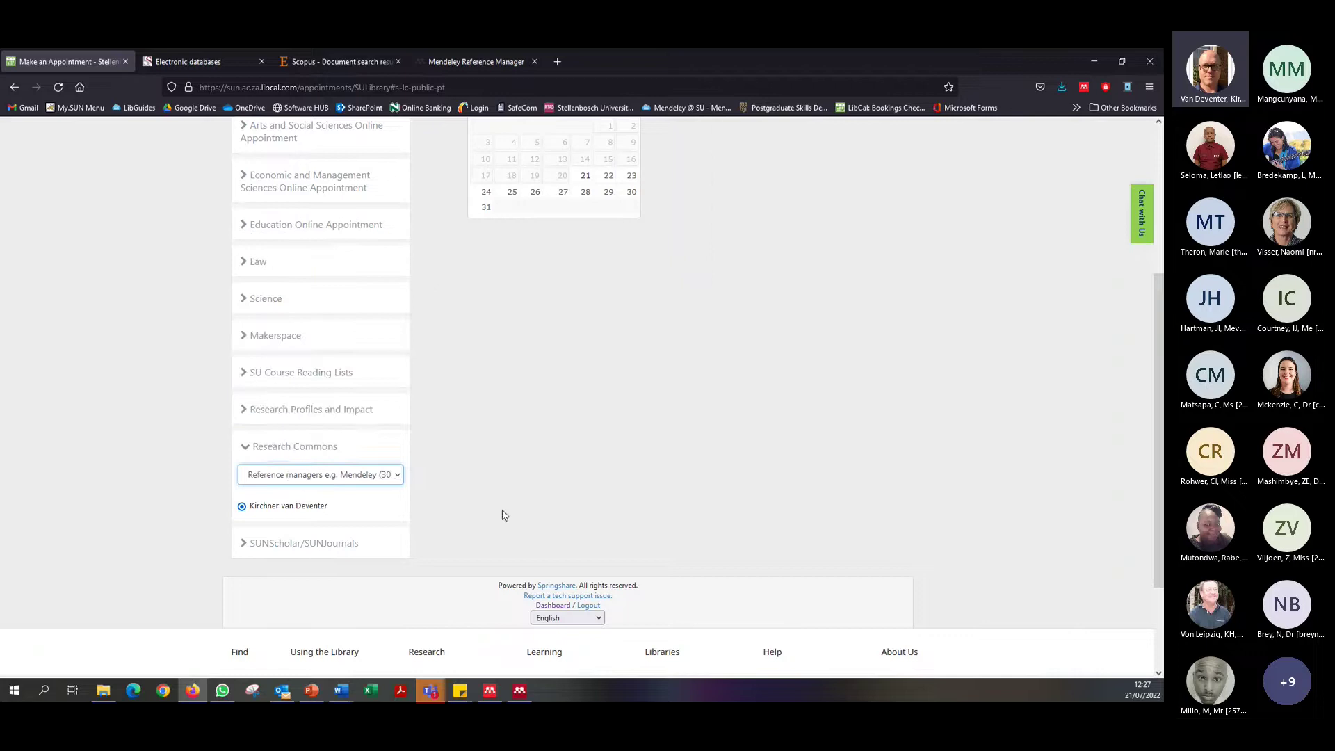
click(390, 480)
click(398, 478)
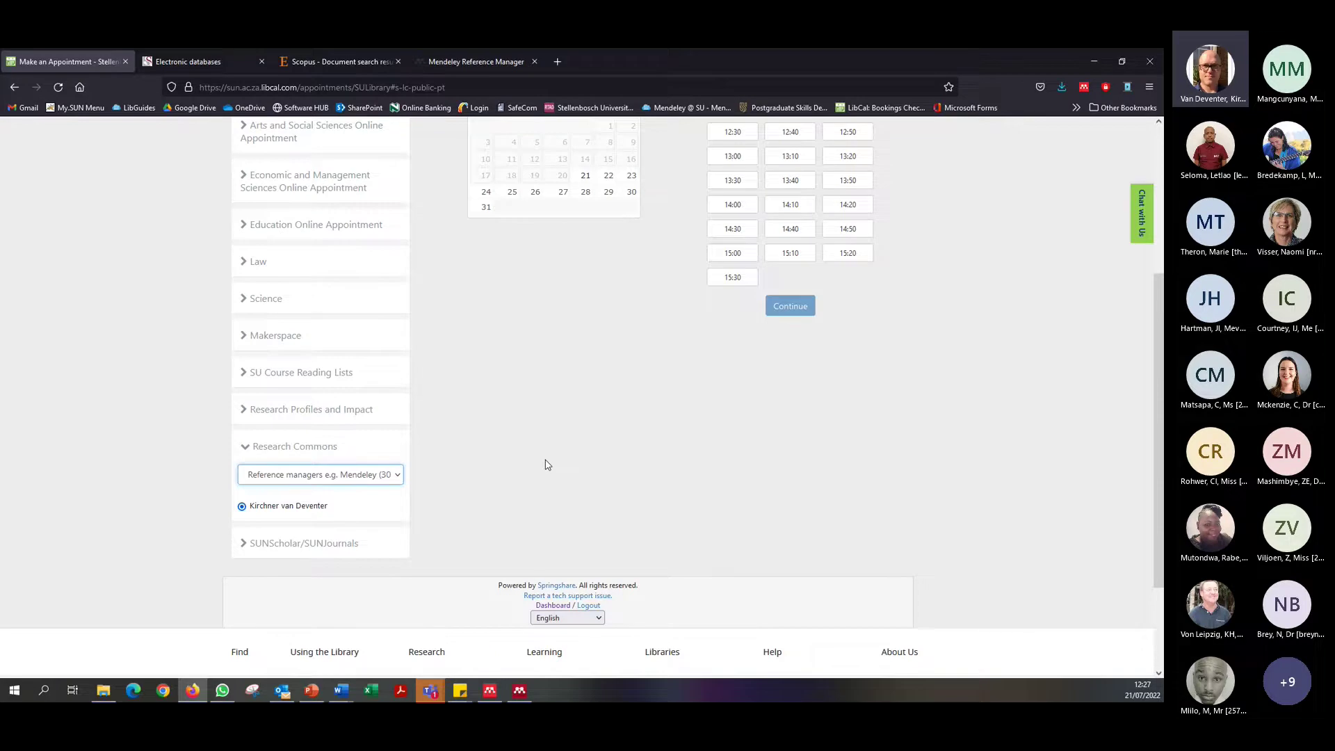
scroll(553, 463, up, 2)
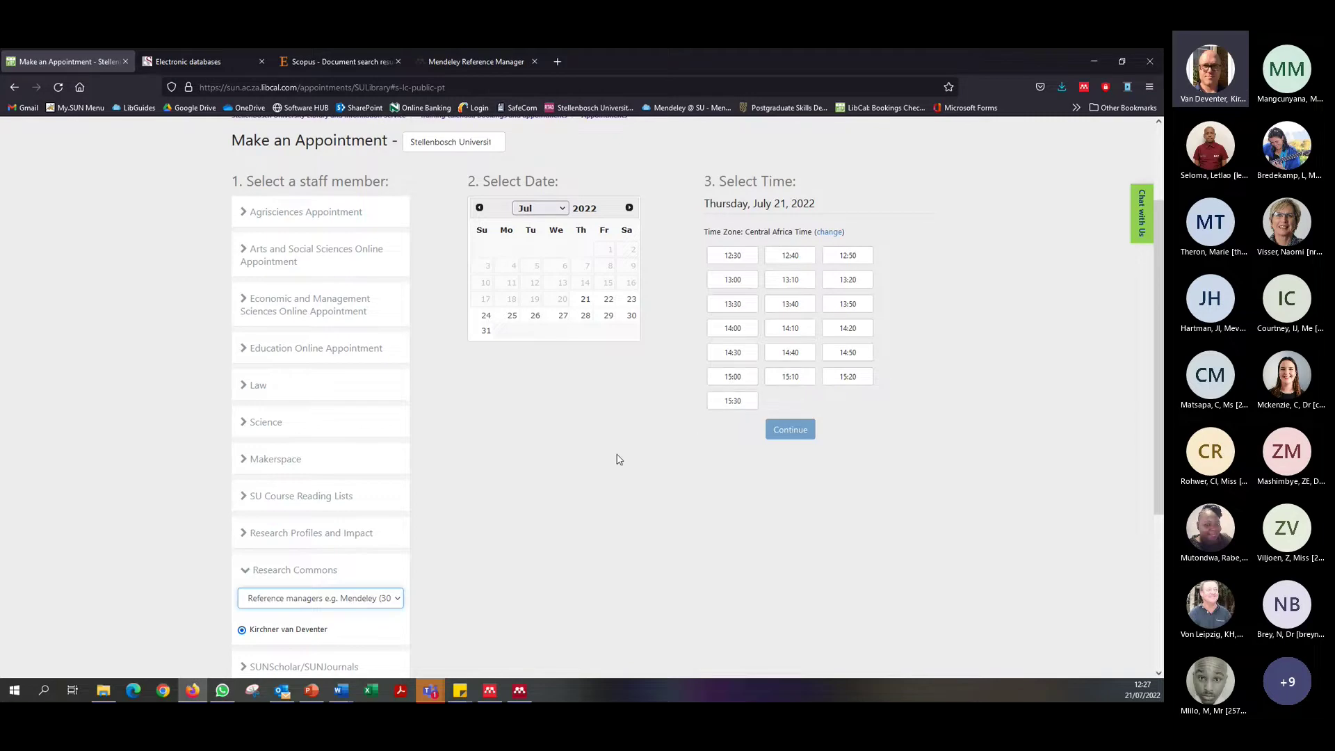
scroll(620, 457, down, 1)
scroll(434, 490, down, 2)
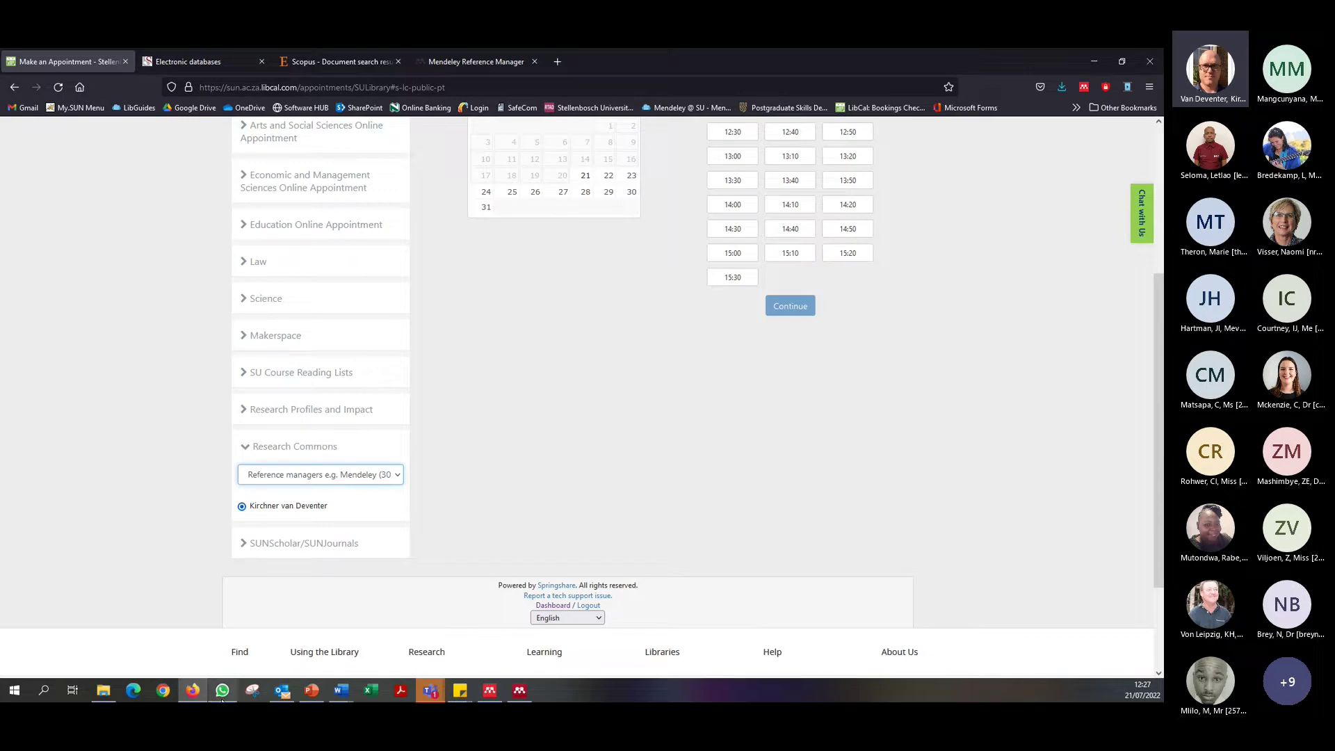
Switch to PowerPoint and point out the two presenters' e-mail addresses on the Questions? slide
click(316, 693)
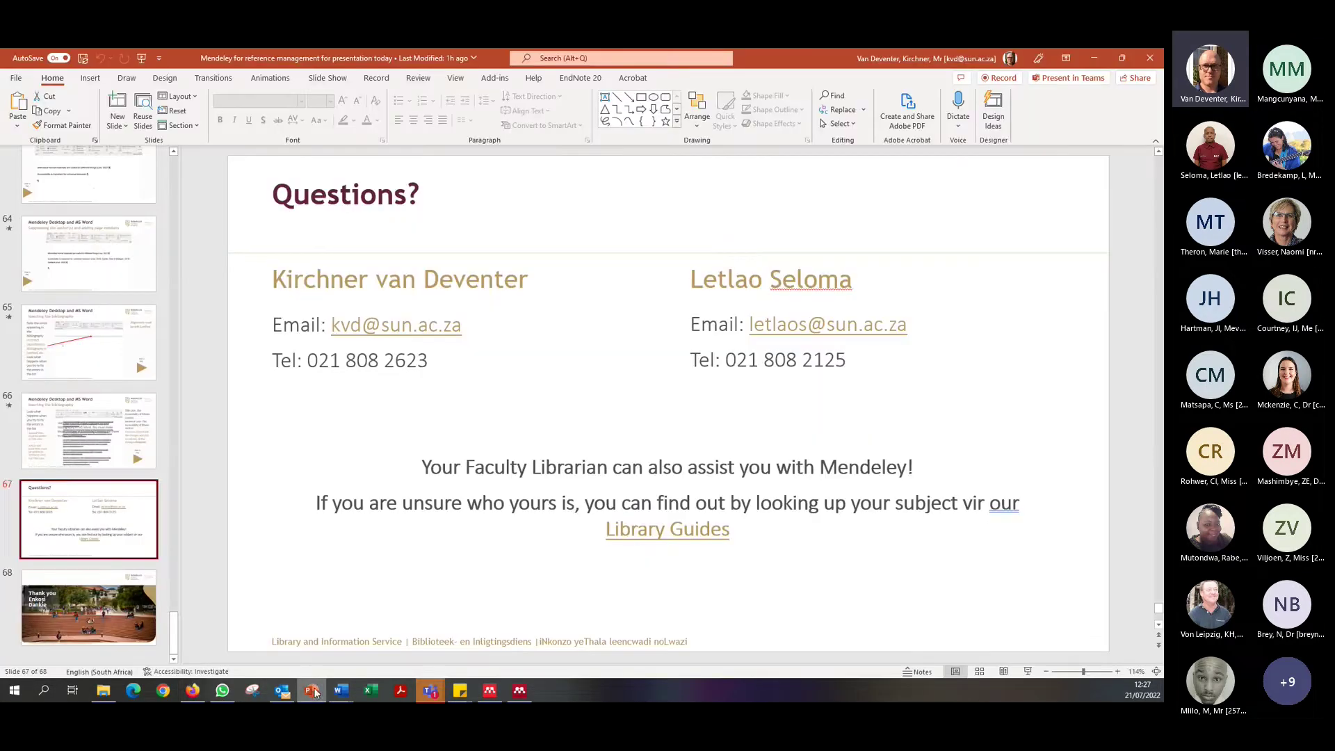
double_click(480, 326)
drag(910, 325, 778, 333)
click(565, 426)
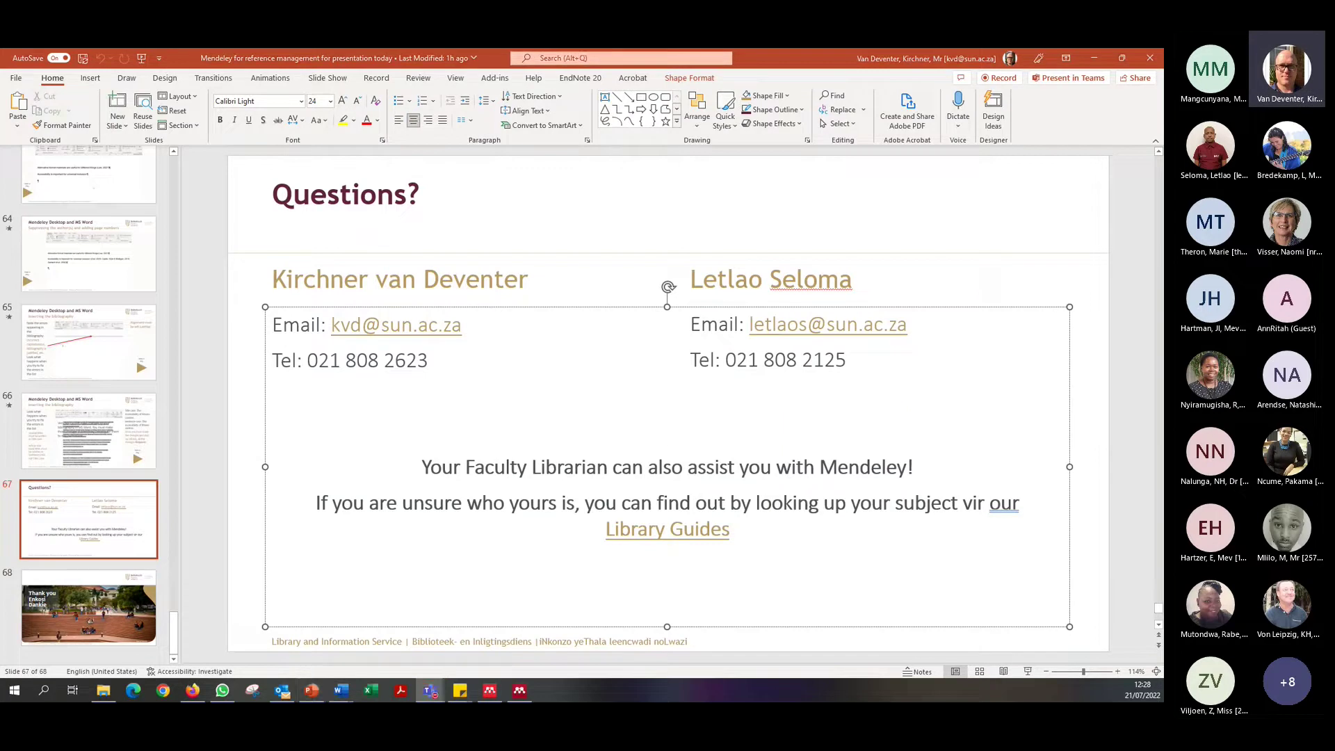
Switch to Mendeley Desktop and look through the Recently Added documents
click(523, 690)
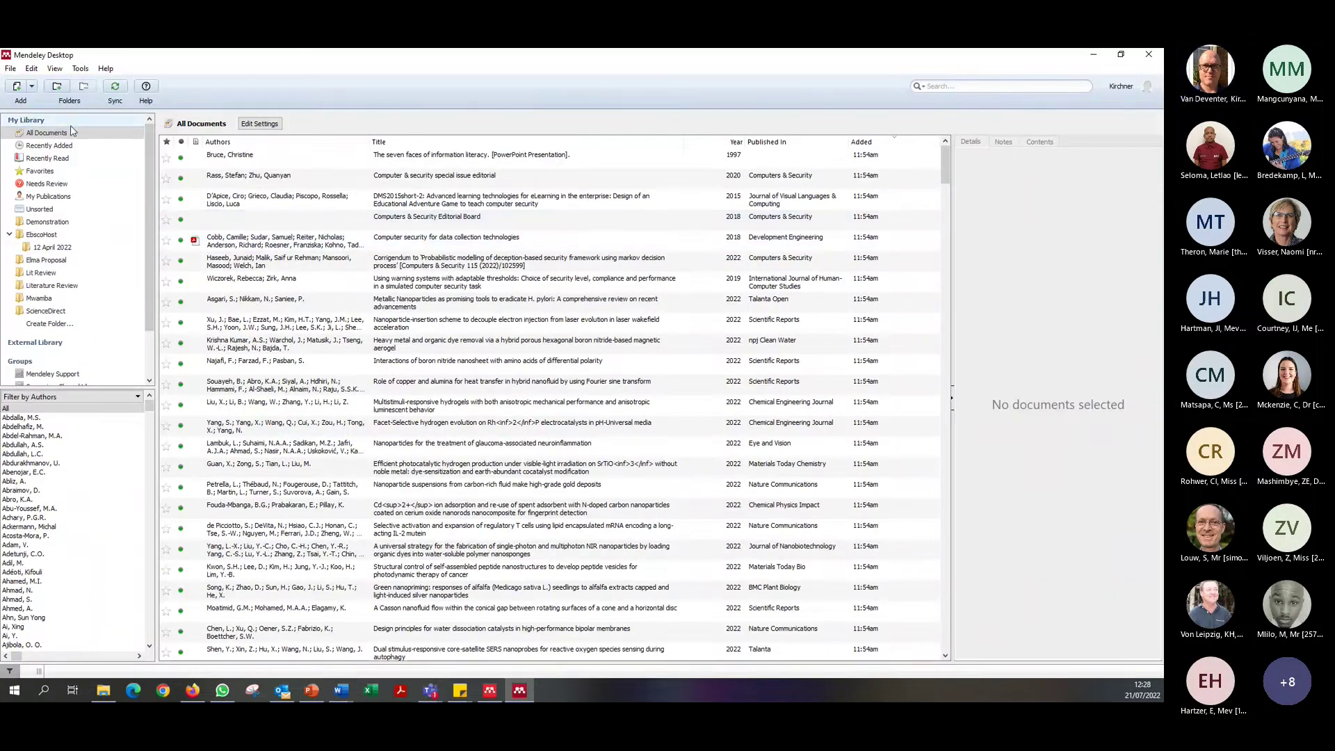
click(63, 148)
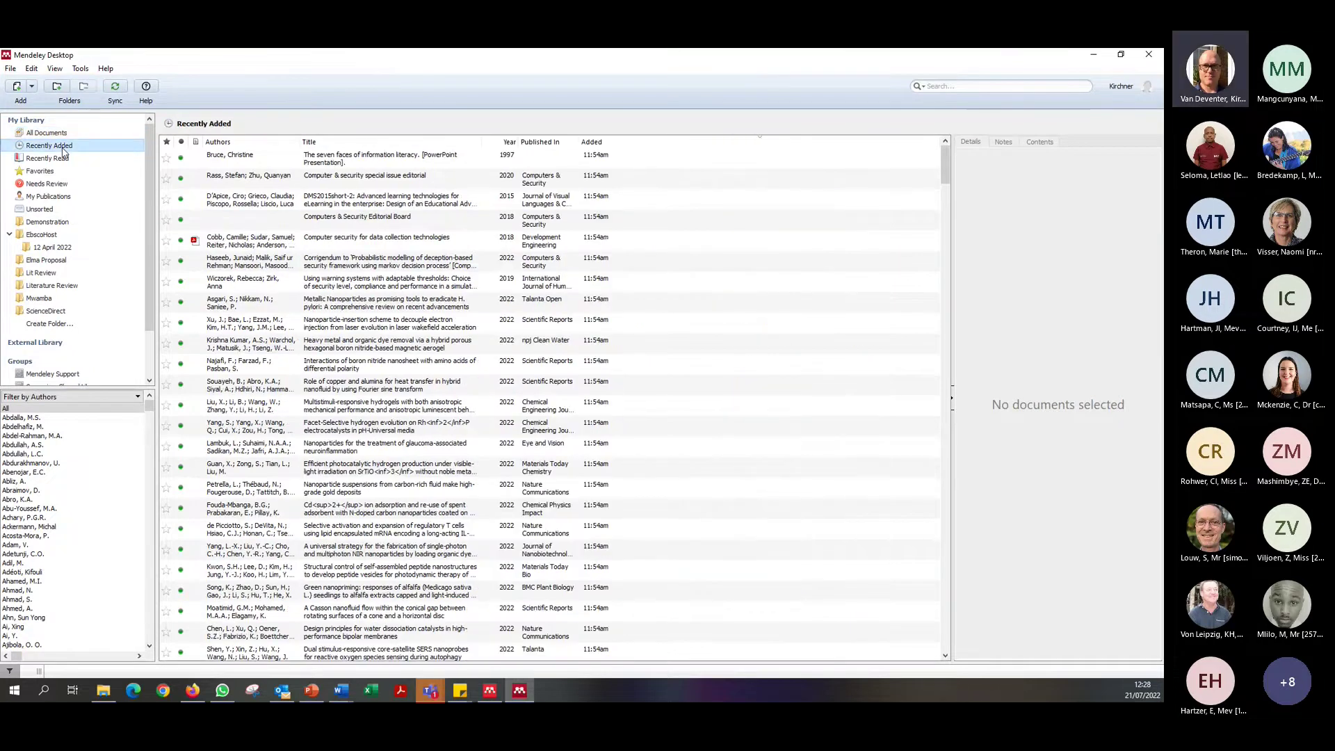
scroll(596, 415, down, 10)
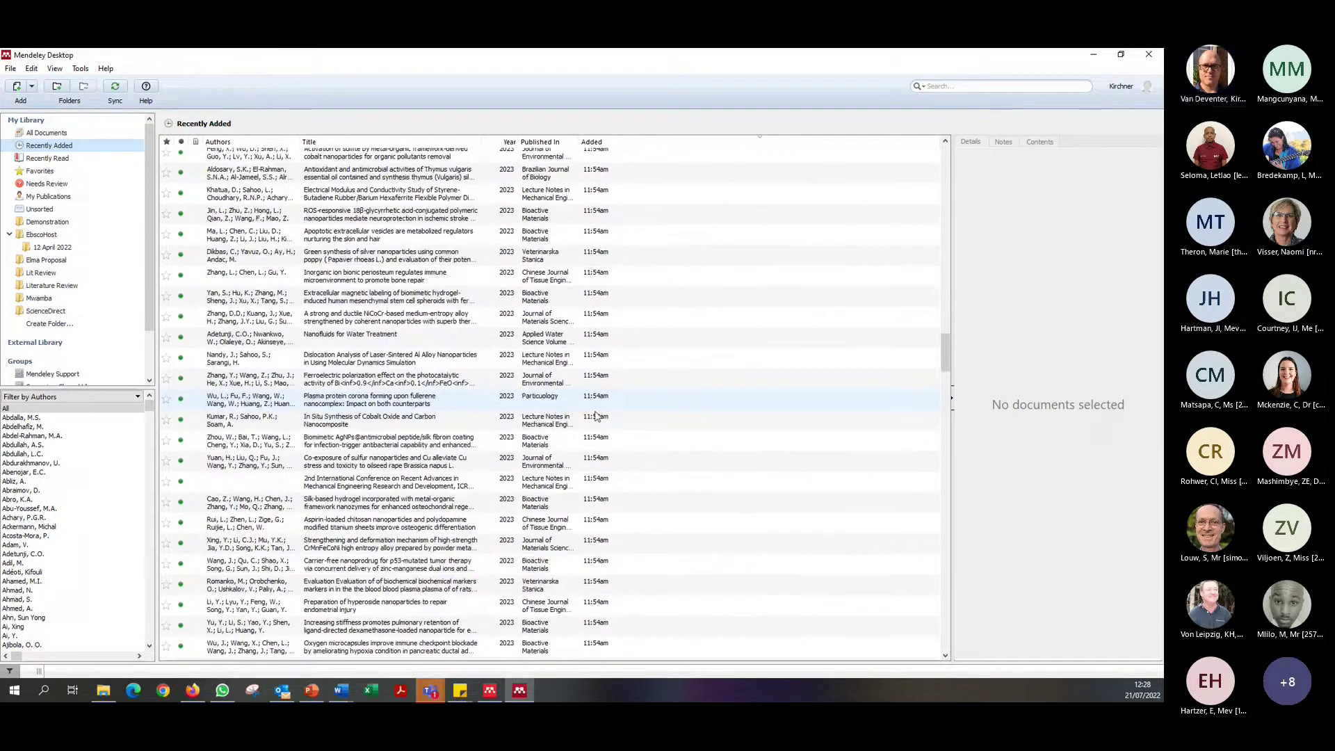
scroll(596, 416, down, 10)
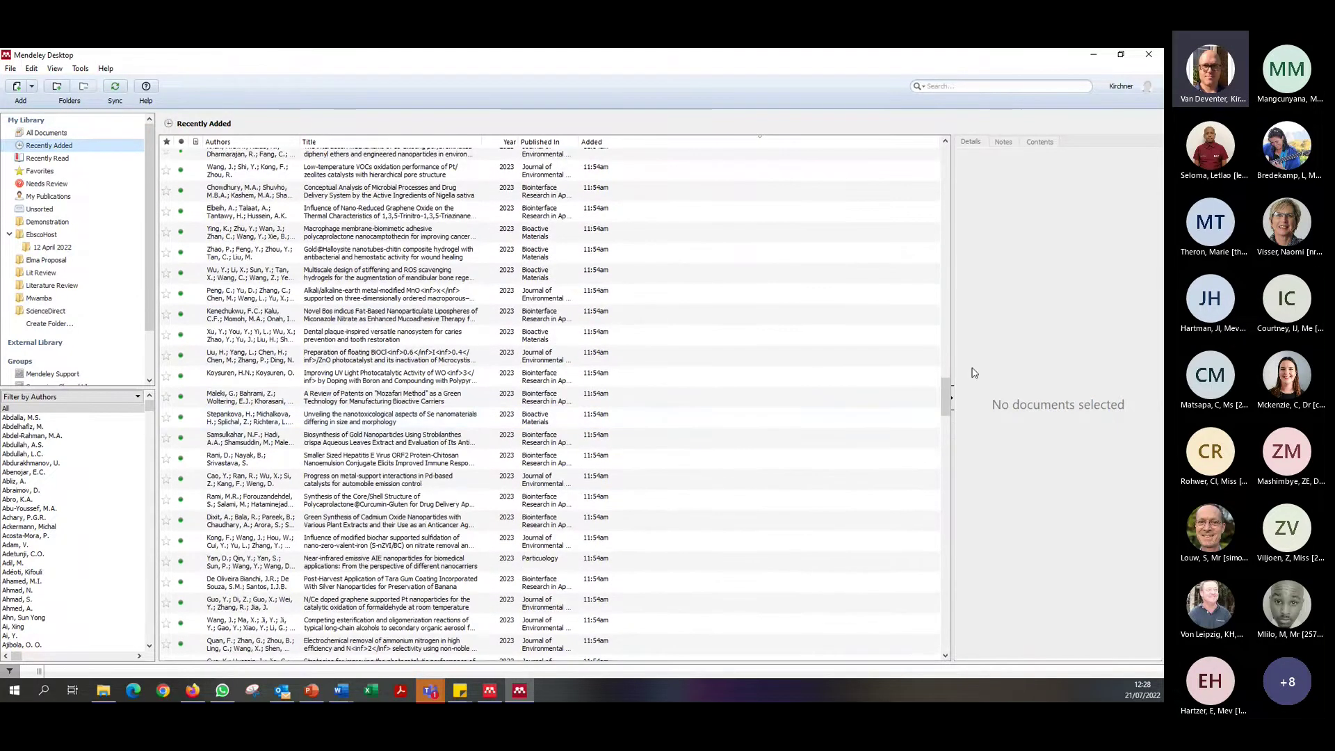
click(83, 132)
click(76, 145)
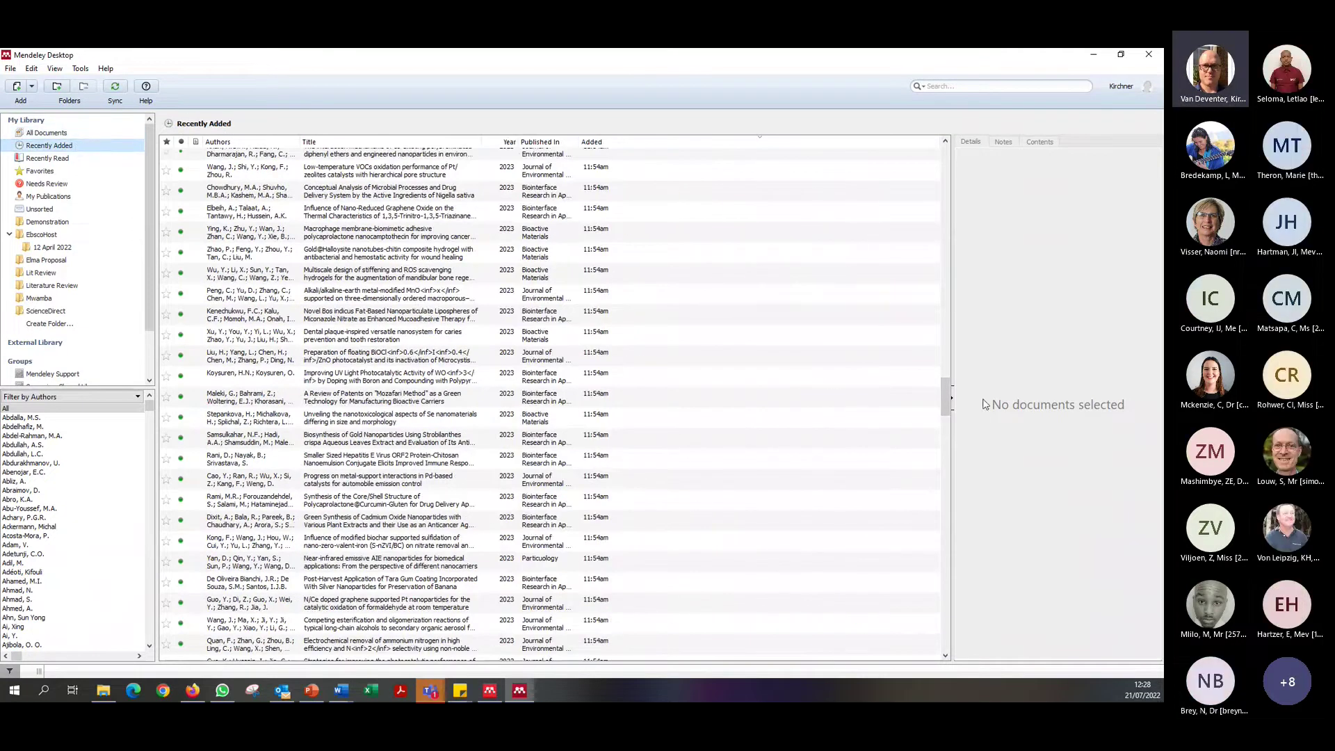
drag(945, 396, 912, 164)
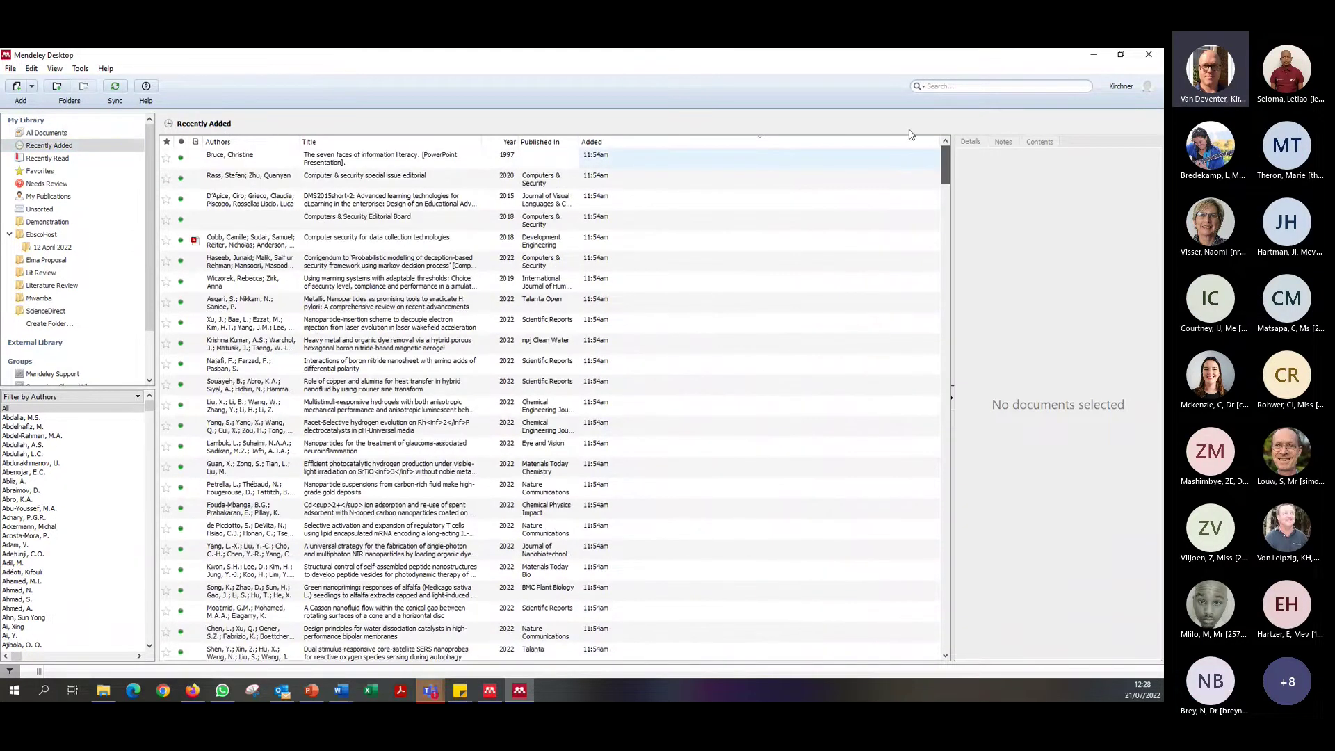
click(65, 133)
click(73, 145)
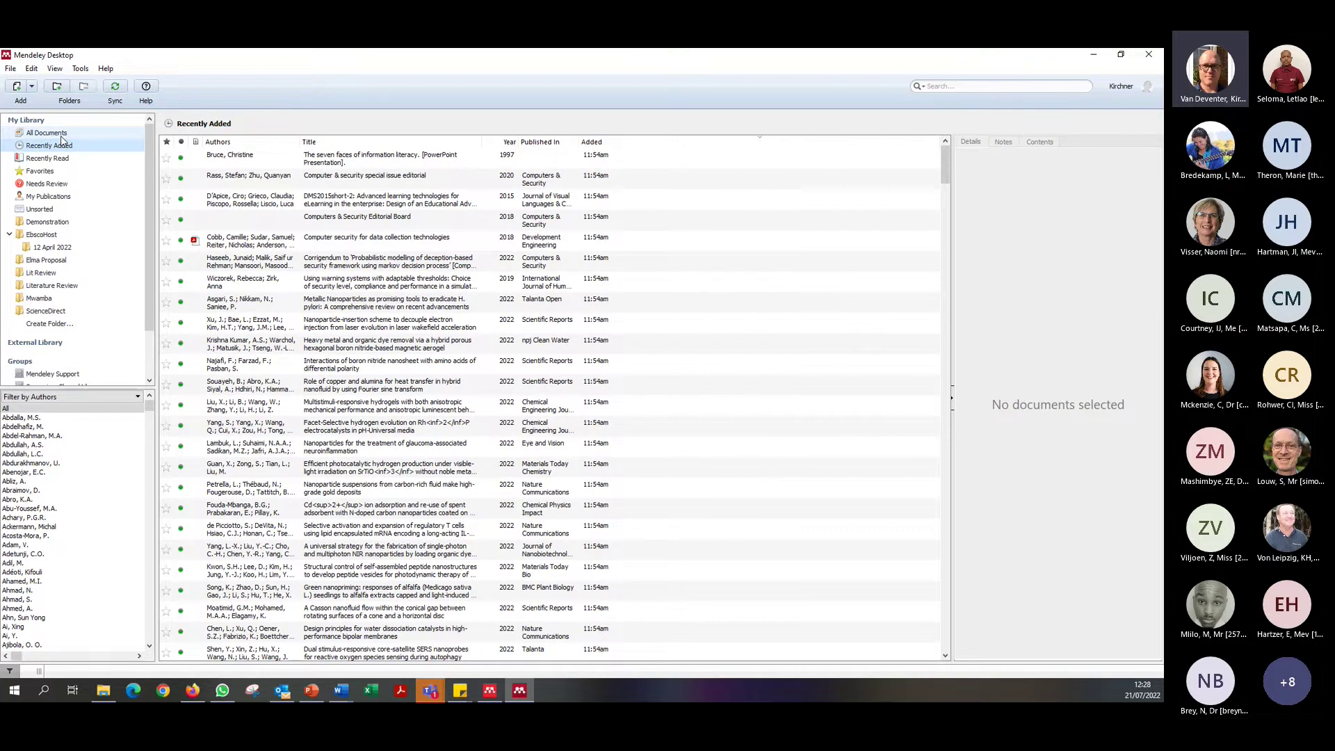
Try to add the first ten Recently Added documents to the ScienceDirect folder, and open that folder
click(277, 160)
key(shift+Down)
key(shift+Down)
key(shift+Down)
key(shift+Down)
key(shift+Down)
key(shift+Down)
key(shift+Down)
key(shift+Down)
key(shift+Down)
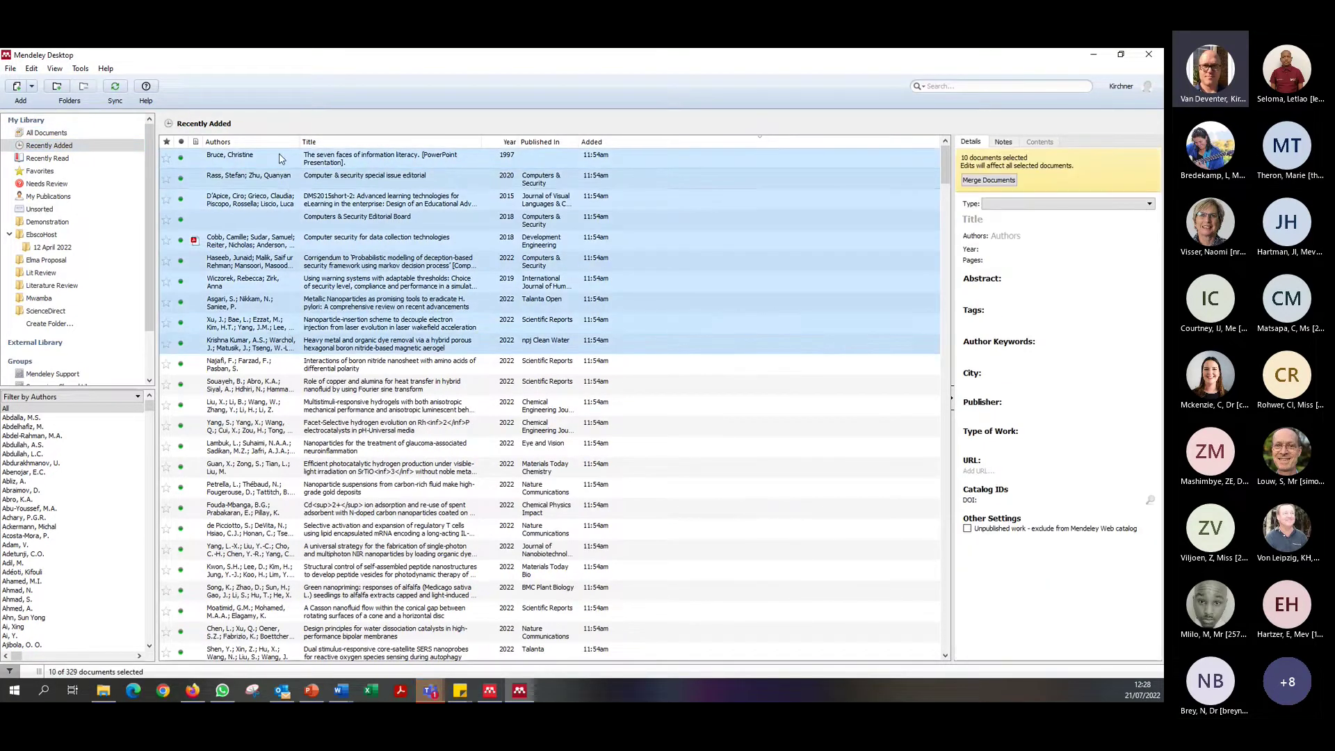
drag(280, 158, 47, 315)
click(37, 314)
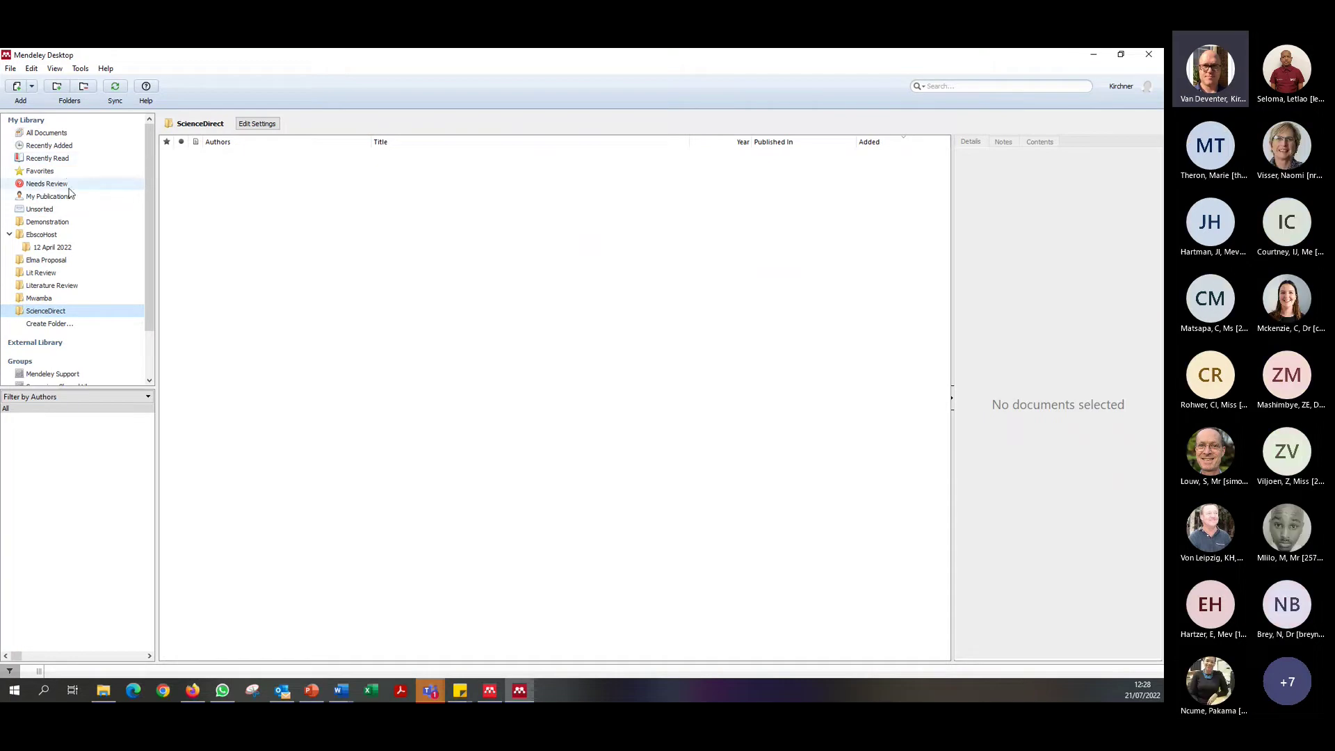
Add the first eleven Recently Added documents to the ScienceDirect folder and open the folder to check them
click(63, 146)
shift+click(275, 369)
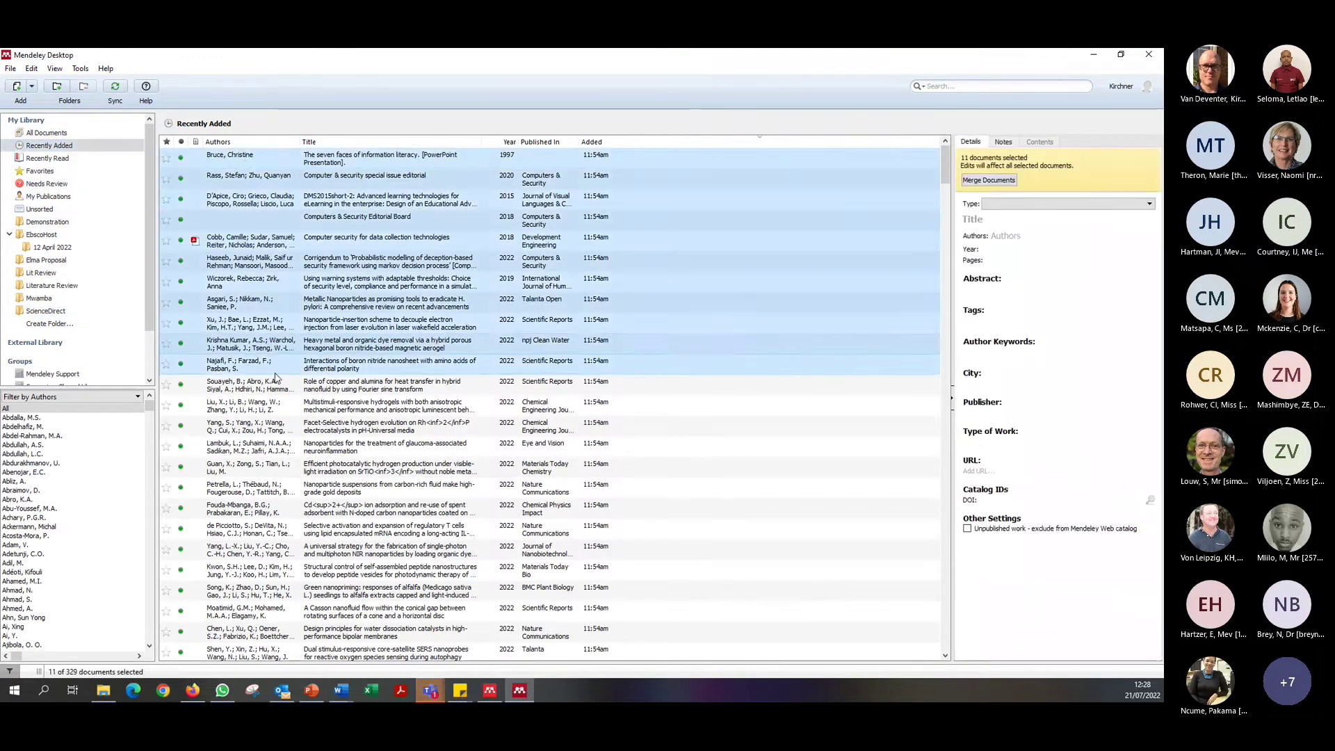
drag(273, 358, 44, 313)
click(43, 312)
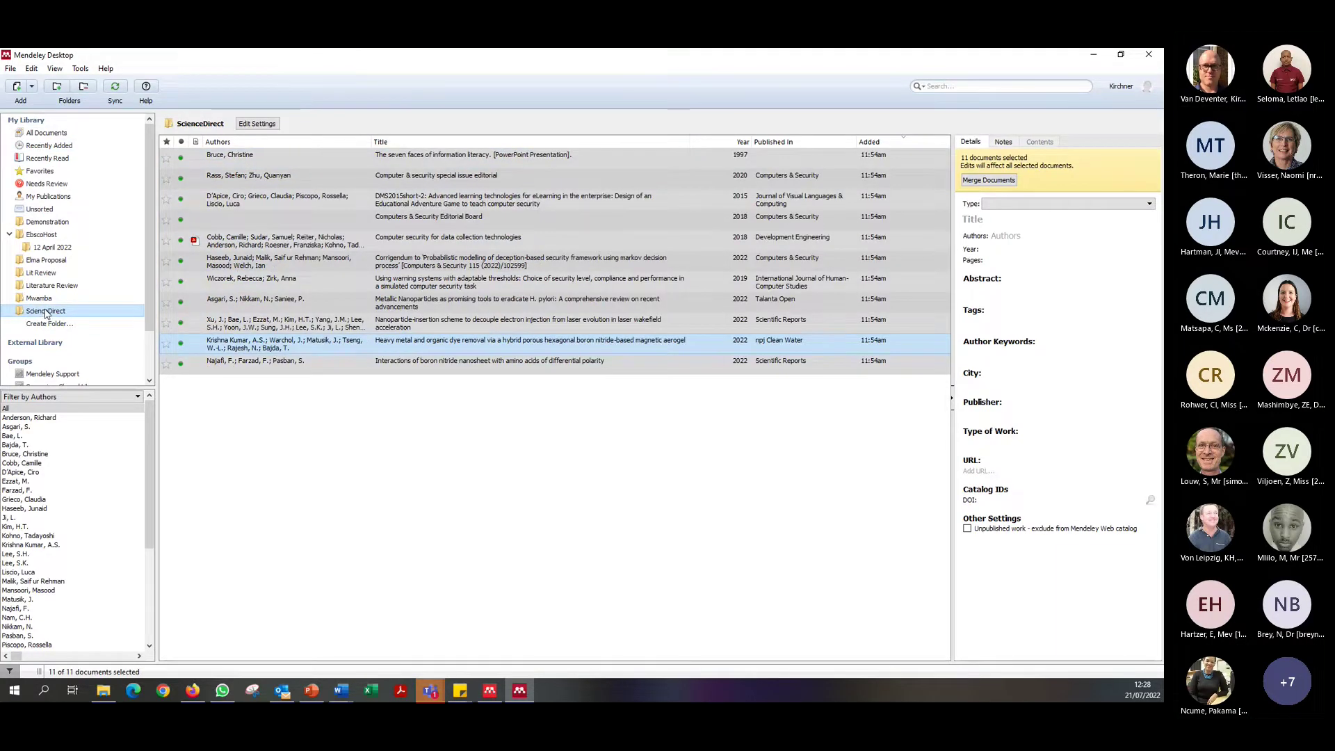
View the boron nitride nanosheet and The seven faces of information literacy records in Recently Added, and return to All Documents
click(49, 145)
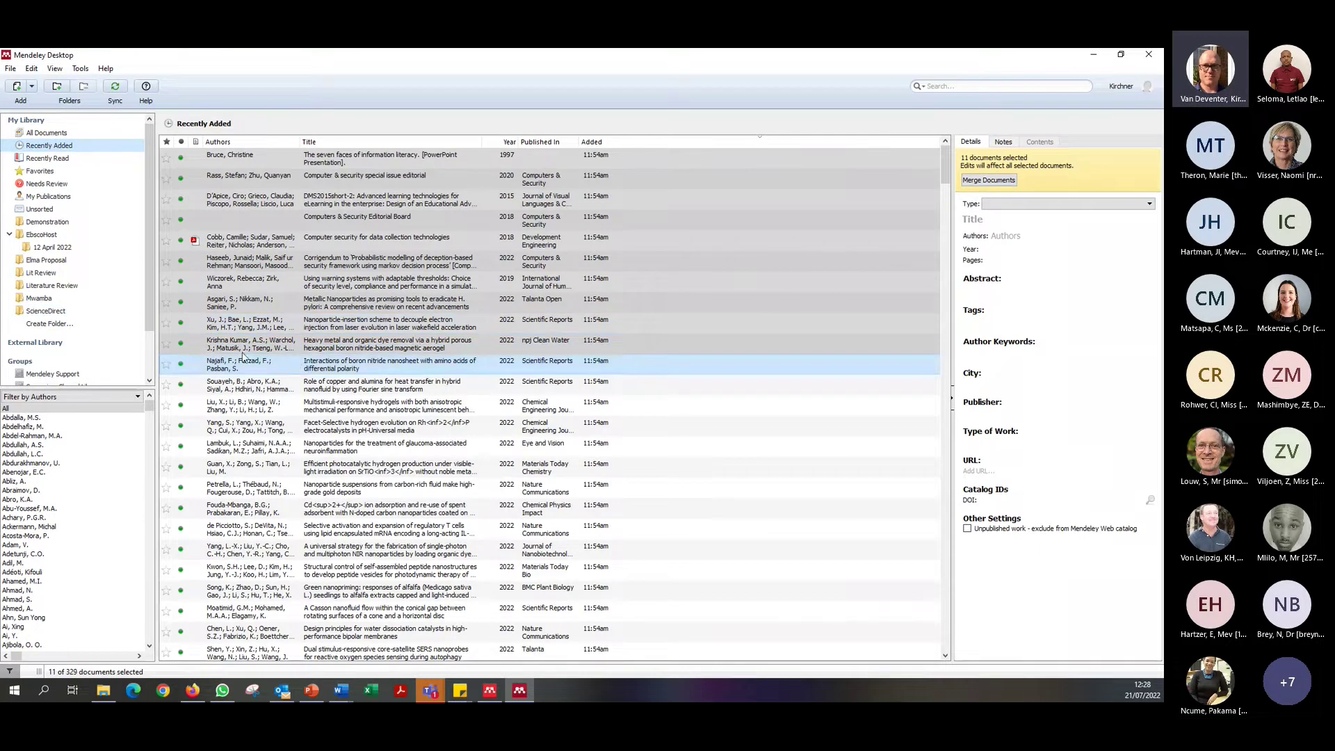
click(361, 365)
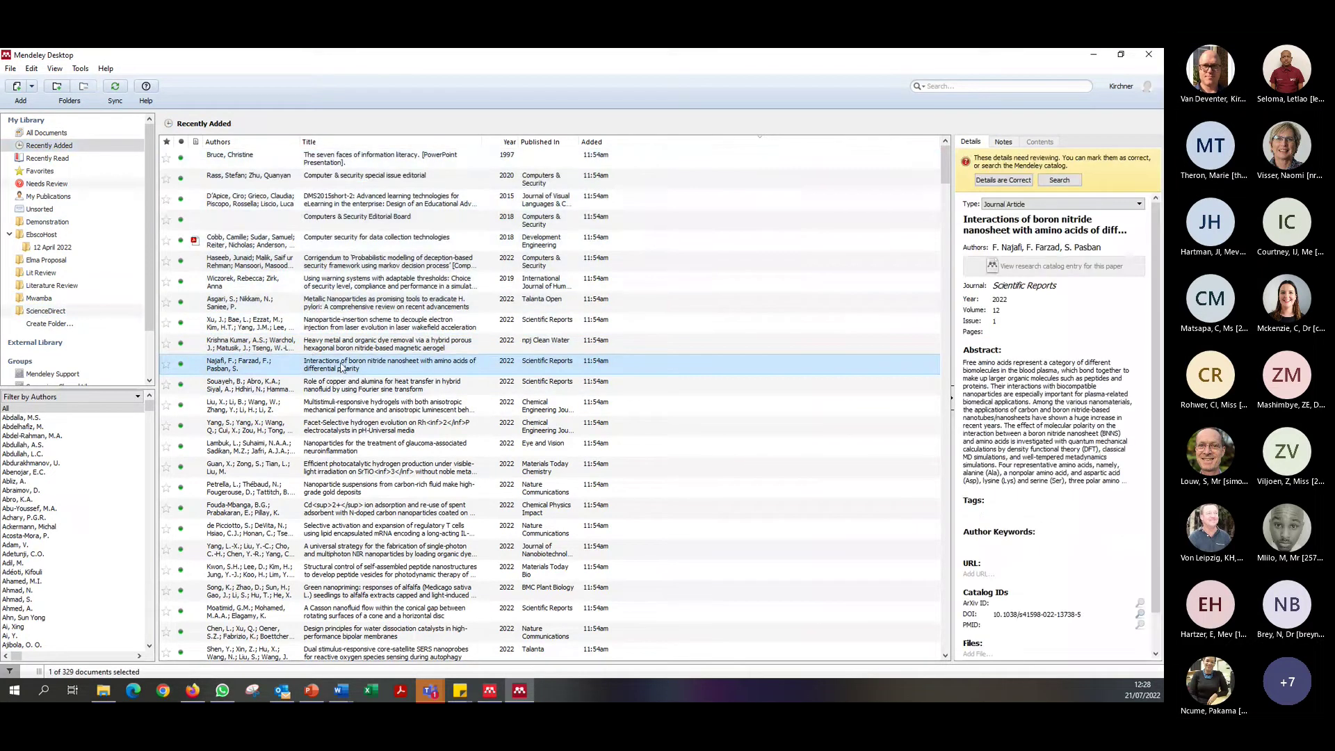
click(315, 156)
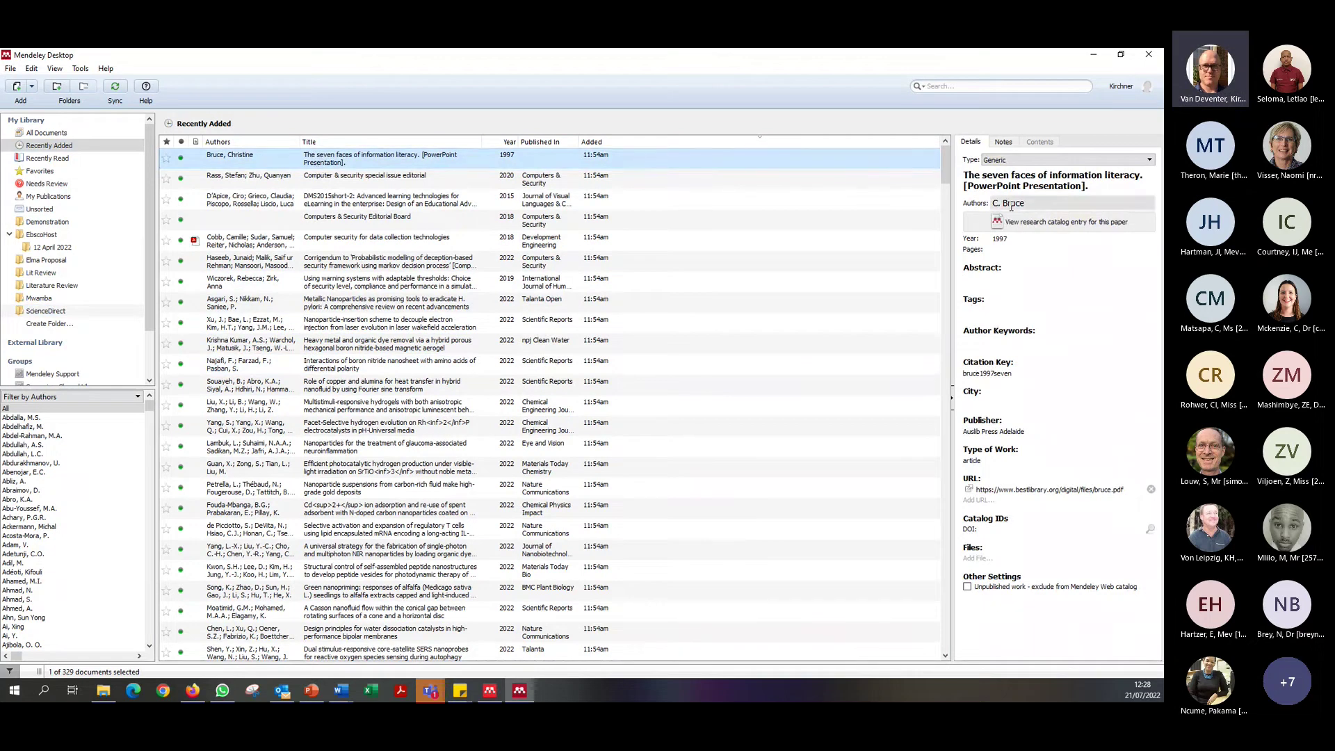
click(63, 133)
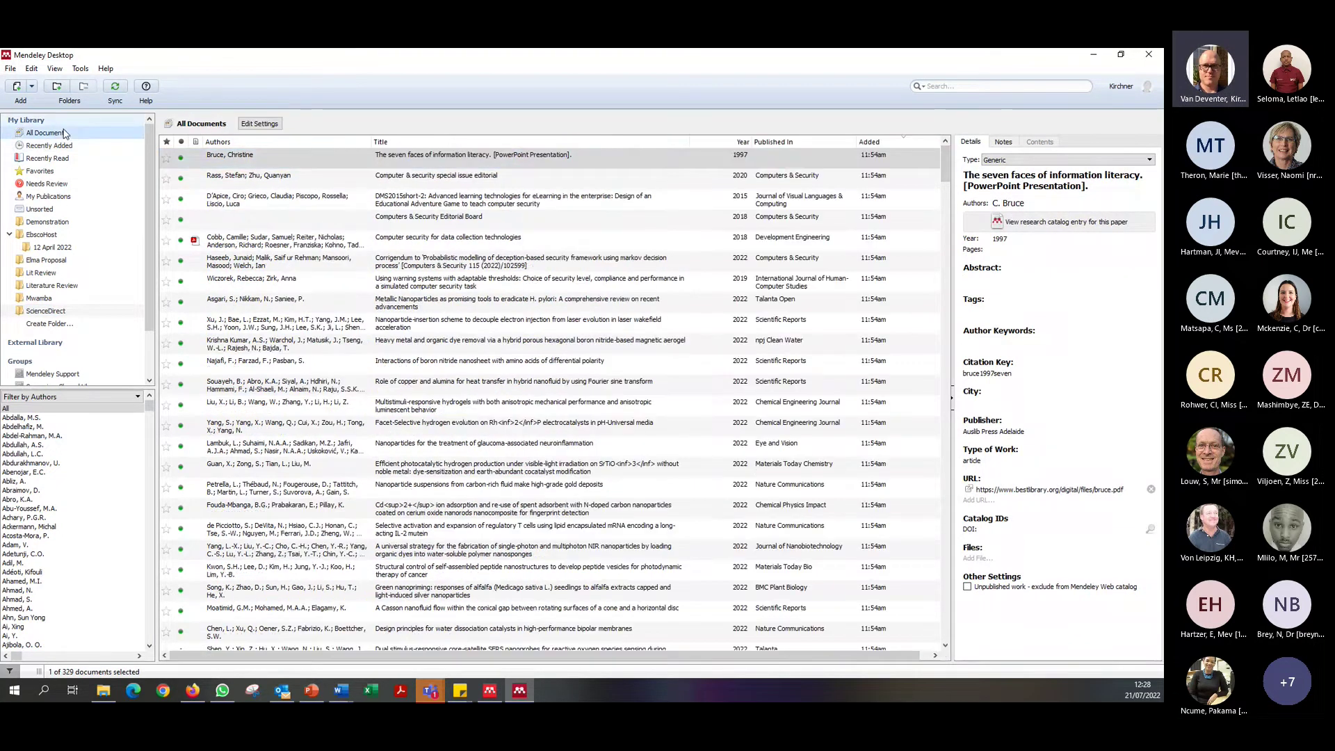